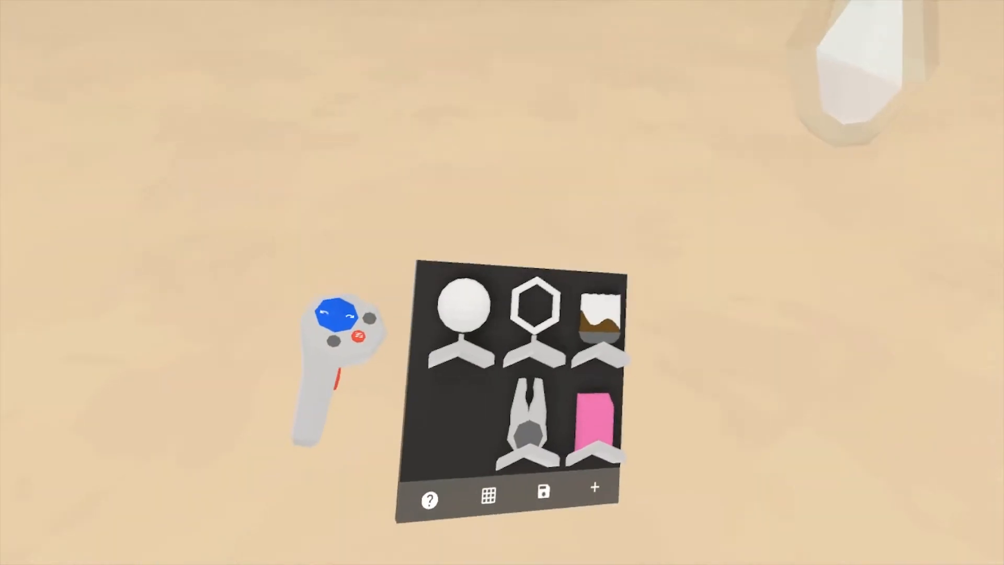
# Save the flame model in the modeling scene
pyautogui.click(574, 409)
pyautogui.click(590, 418)
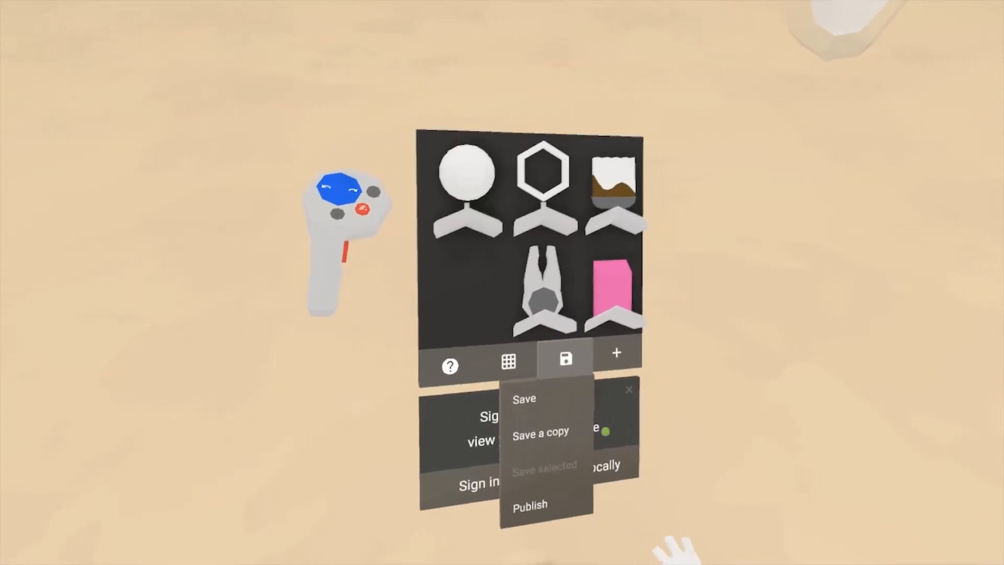
pyautogui.click(591, 453)
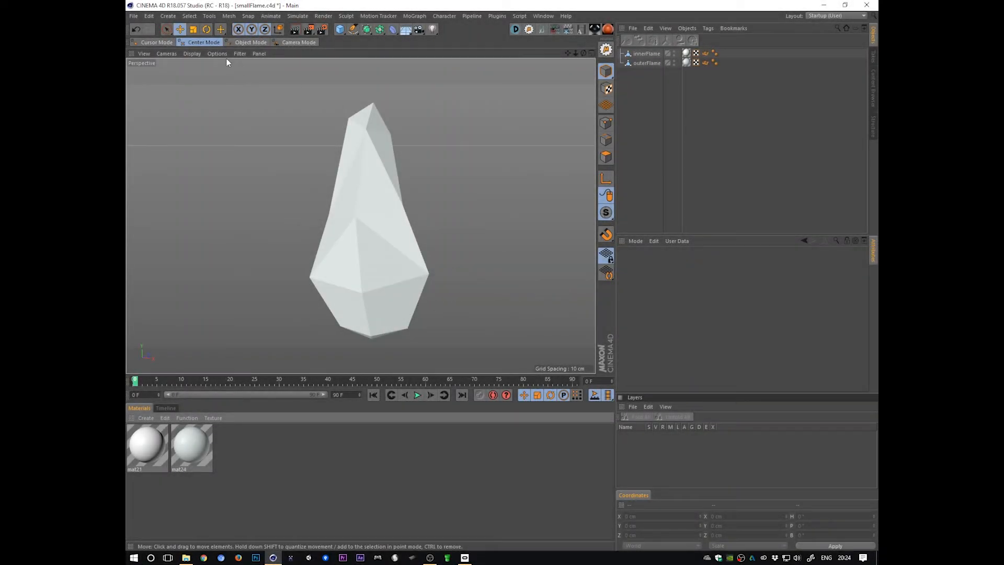
# In Cinema 4D, display the grid in the perspective viewport around the flame model
pyautogui.click(240, 53)
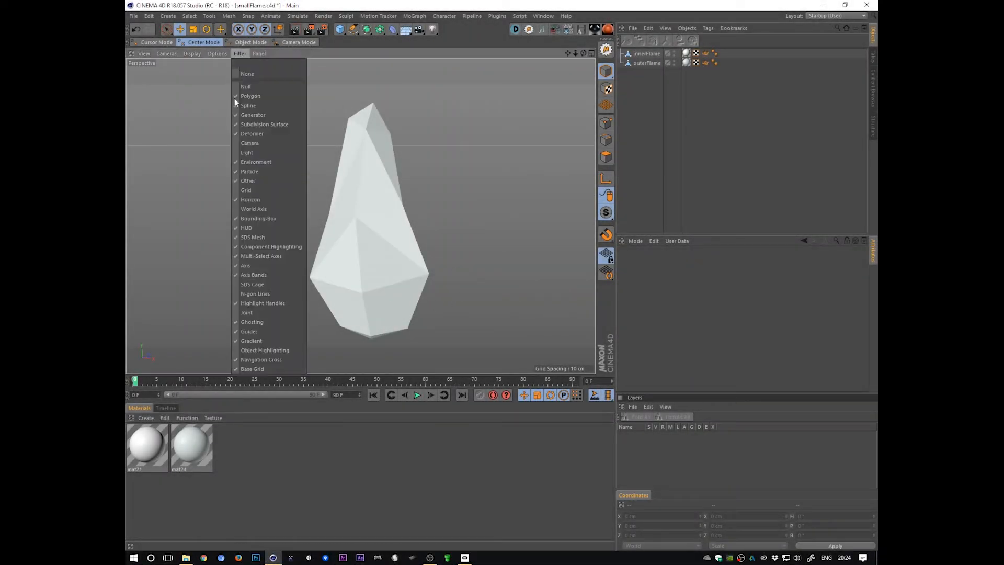
pyautogui.click(272, 190)
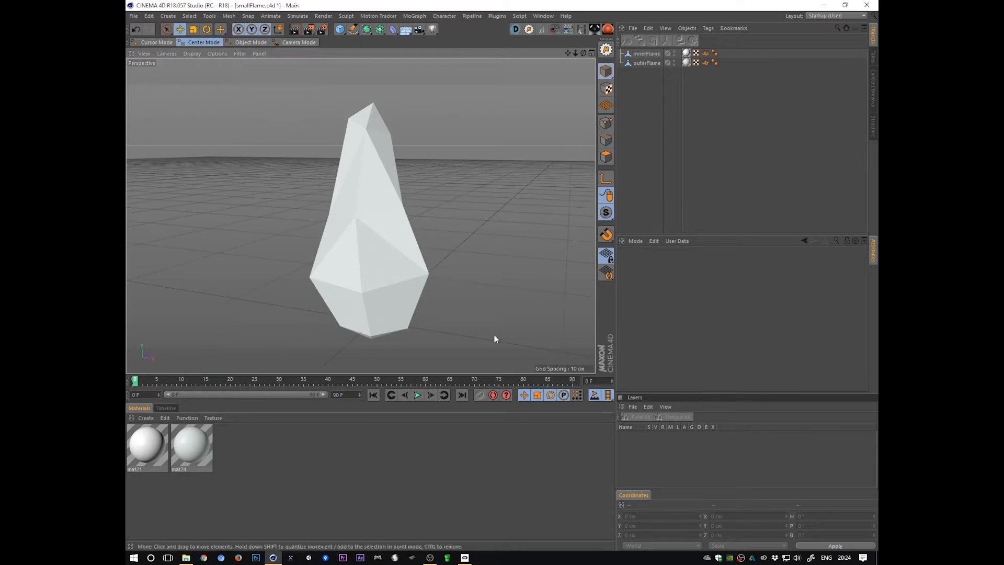
pyautogui.keyDown('alt'); pyautogui.moveTo(494, 335); pyautogui.dragTo(464, 309); pyautogui.keyUp('alt')
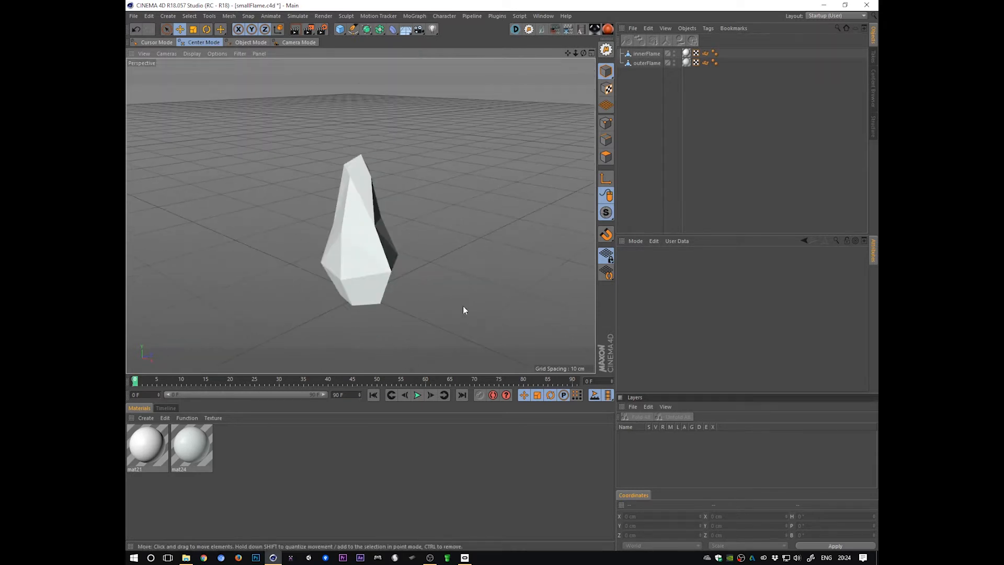
# Insert the Male Base sculpting mesh and move it to about -114 cm in Y and 66 cm in Z, beside the flame
pyautogui.hotkey('shift', 'F8')
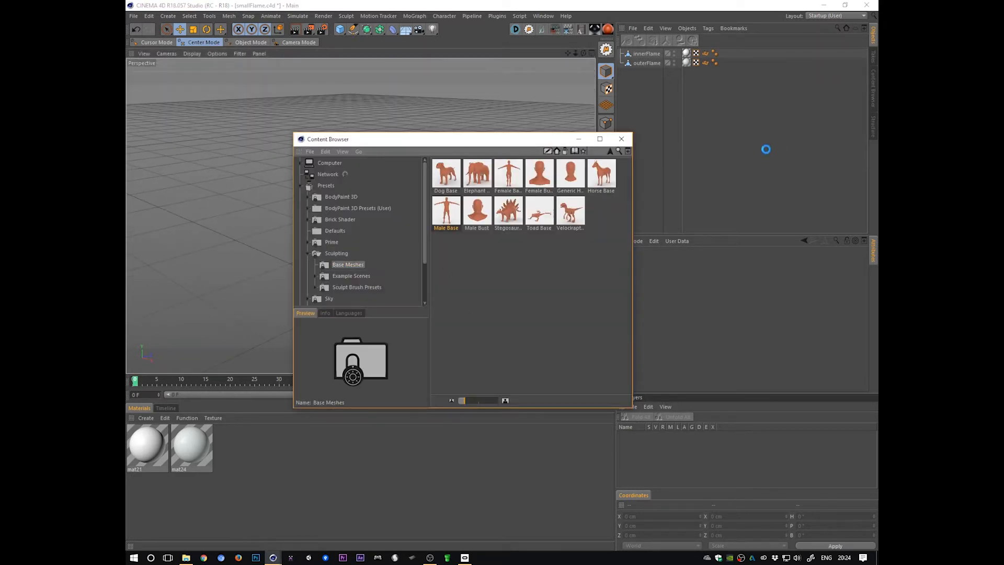
pyautogui.click(621, 139)
pyautogui.keyDown('alt'); pyautogui.moveTo(542, 274); pyautogui.dragTo(374, 308, button='right'); pyautogui.keyUp('alt')
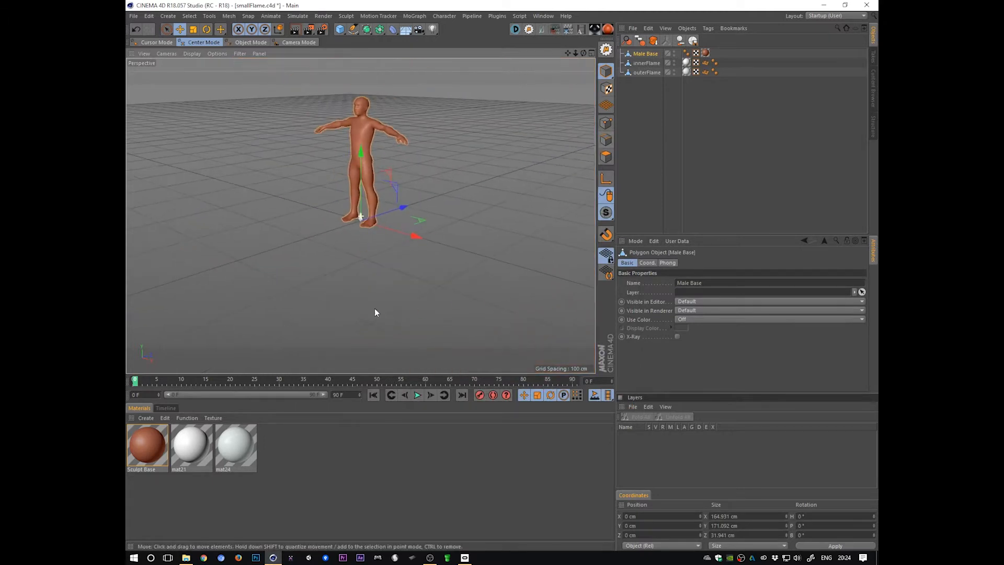
pyautogui.keyDown('alt'); pyautogui.moveTo(374, 312); pyautogui.dragTo(478, 289); pyautogui.keyUp('alt')
pyautogui.moveTo(400, 185); pyautogui.dragTo(452, 258)
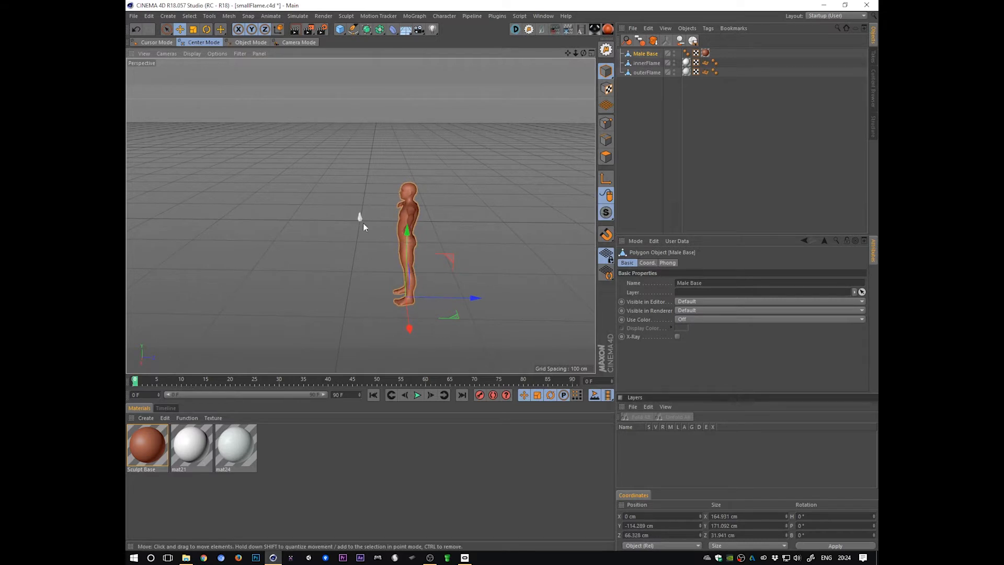
pyautogui.keyDown('alt'); pyautogui.moveTo(377, 278); pyautogui.dragTo(470, 264, button='right'); pyautogui.keyUp('alt')
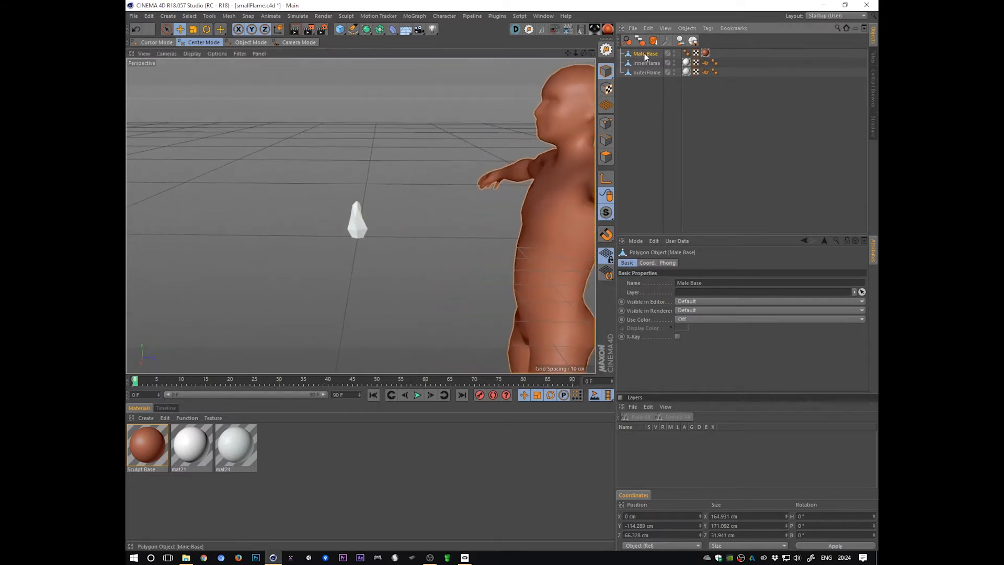
# Delete the Male Base mesh from the scene
pyautogui.press('Delete')
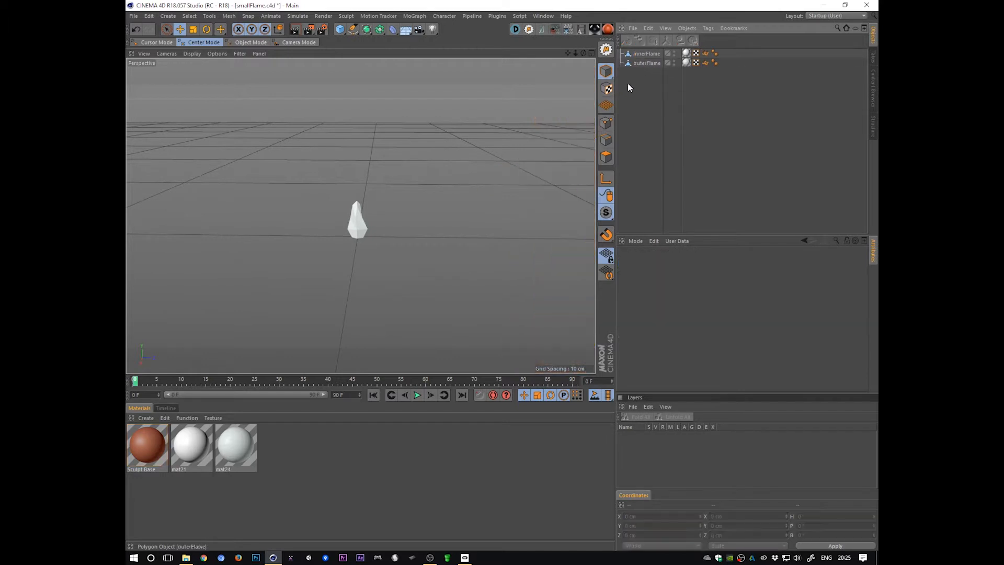
pyautogui.keyDown('alt'); pyautogui.moveTo(545, 291); pyautogui.dragTo(429, 265); pyautogui.keyUp('alt')
pyautogui.keyDown('alt'); pyautogui.moveTo(429, 264); pyautogui.dragTo(495, 272, button='right'); pyautogui.keyUp('alt')
pyautogui.keyDown('alt'); pyautogui.moveTo(495, 272); pyautogui.dragTo(388, 277); pyautogui.keyUp('alt')
pyautogui.keyDown('alt'); pyautogui.moveTo(387, 277); pyautogui.dragTo(460, 279, button='right'); pyautogui.keyUp('alt')
pyautogui.keyDown('alt'); pyautogui.moveTo(459, 278); pyautogui.dragTo(491, 278); pyautogui.keyUp('alt')
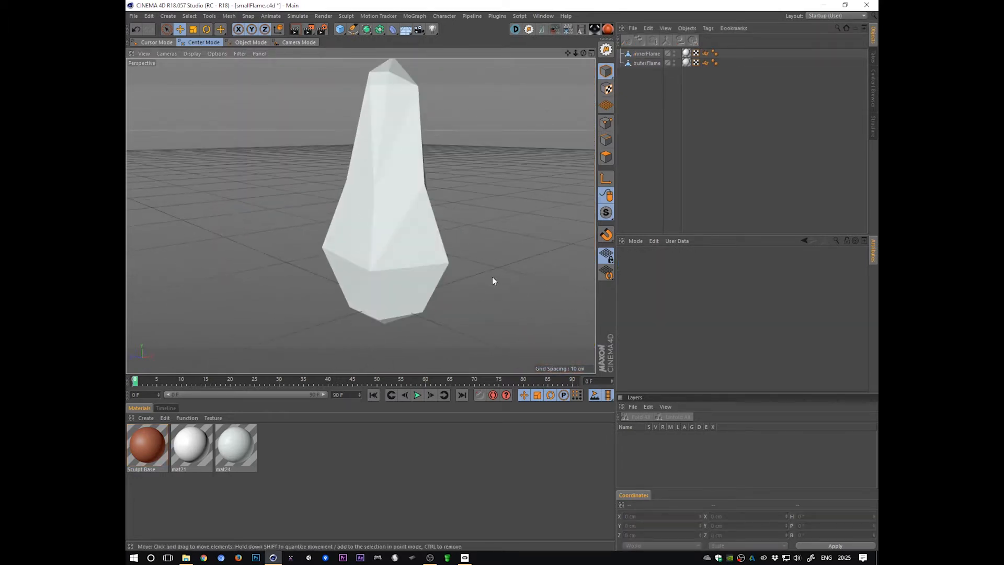
pyautogui.keyDown('alt'); pyautogui.moveTo(491, 277); pyautogui.dragTo(486, 298, button='middle'); pyautogui.keyUp('alt')
pyautogui.keyDown('alt'); pyautogui.moveTo(486, 298); pyautogui.dragTo(475, 292, button='right'); pyautogui.keyUp('alt')
pyautogui.keyDown('alt'); pyautogui.moveTo(475, 292); pyautogui.dragTo(465, 301, button='middle'); pyautogui.keyUp('alt')
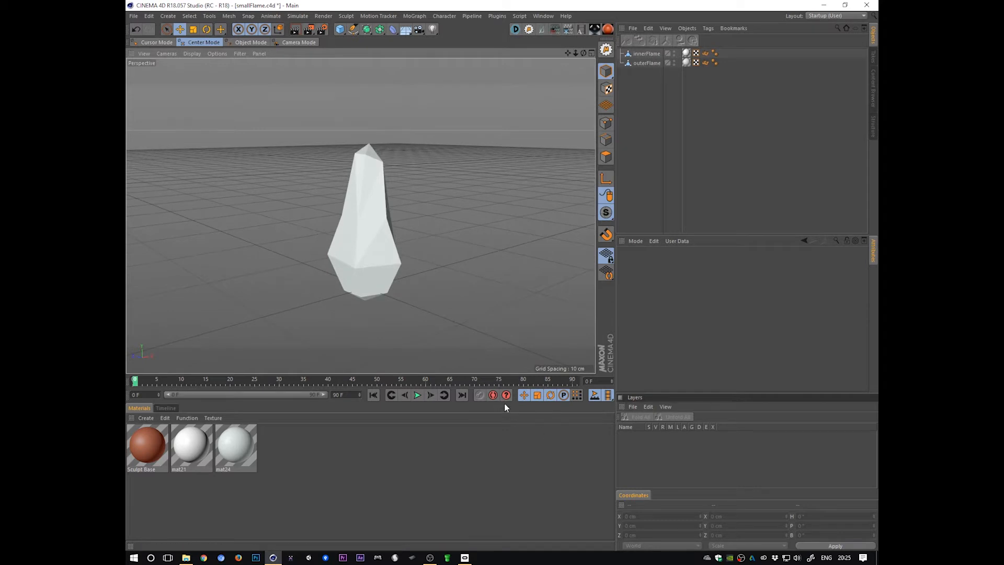
# Enlarge the viewport area and delete the unused Sculpt Base material
pyautogui.moveTo(504, 407); pyautogui.dragTo(505, 430)
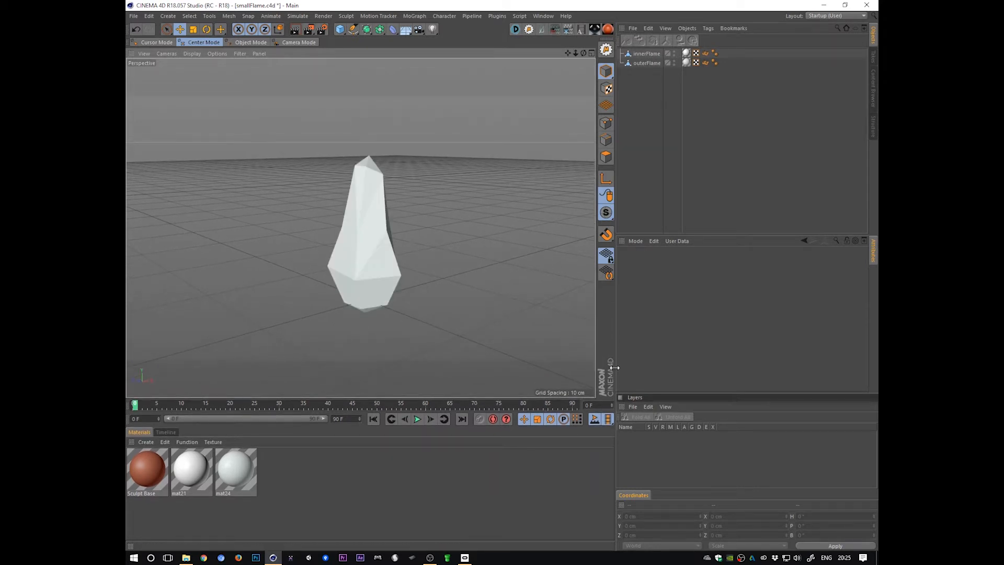
pyautogui.moveTo(614, 367); pyautogui.dragTo(654, 367)
pyautogui.moveTo(510, 314)
pyautogui.keyDown('alt'); pyautogui.mouseDown()
pyautogui.moveTo(543, 330)
pyautogui.moveTo(381, 338)
pyautogui.mouseUp(); pyautogui.keyUp('alt')
pyautogui.click(146, 473)
pyautogui.press('Delete')
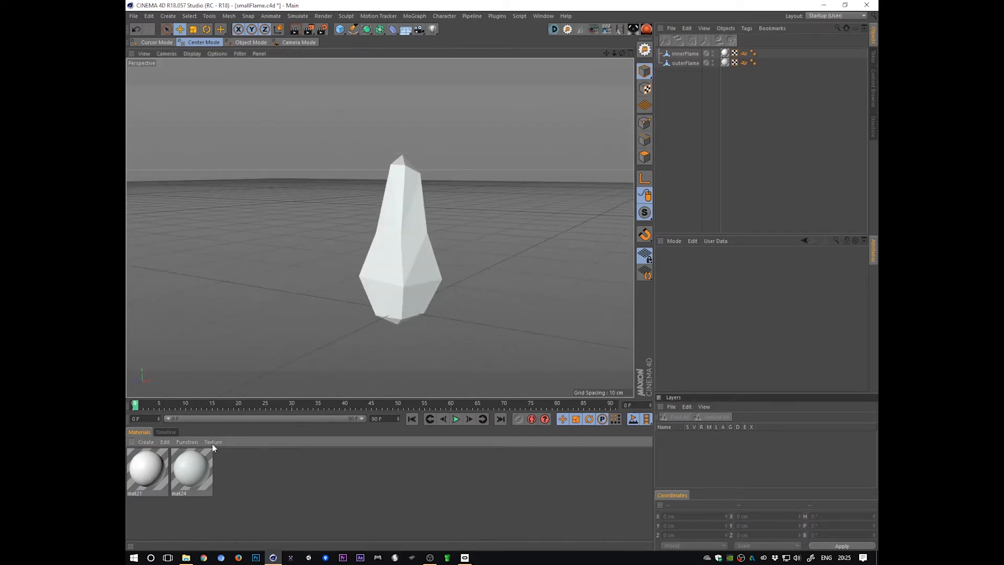
# Try moving the inner flame out of the outer flame along the X axis, and undo the move
pyautogui.click(412, 261)
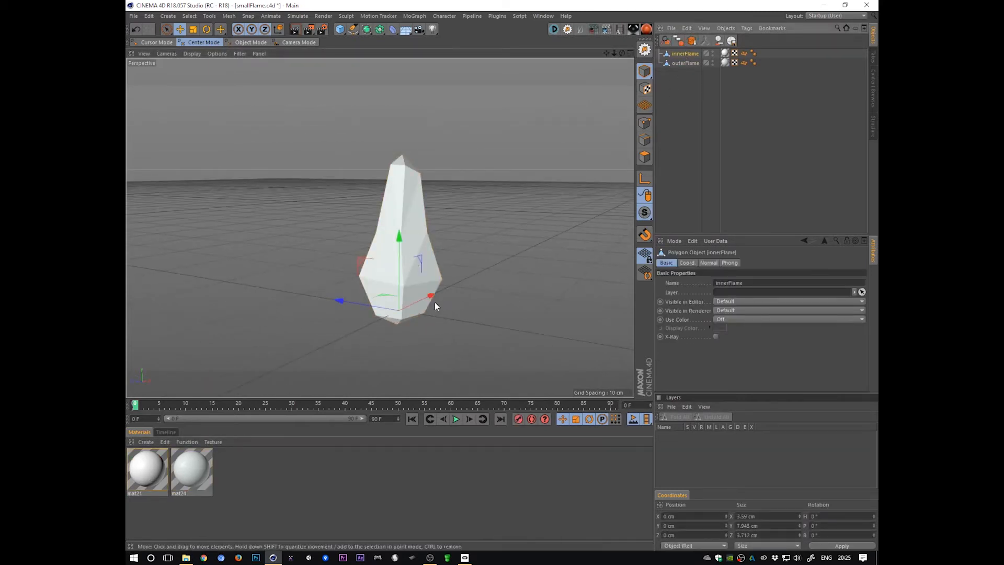
pyautogui.moveTo(435, 302); pyautogui.dragTo(514, 287)
pyautogui.hotkey('ctrl', 'z')
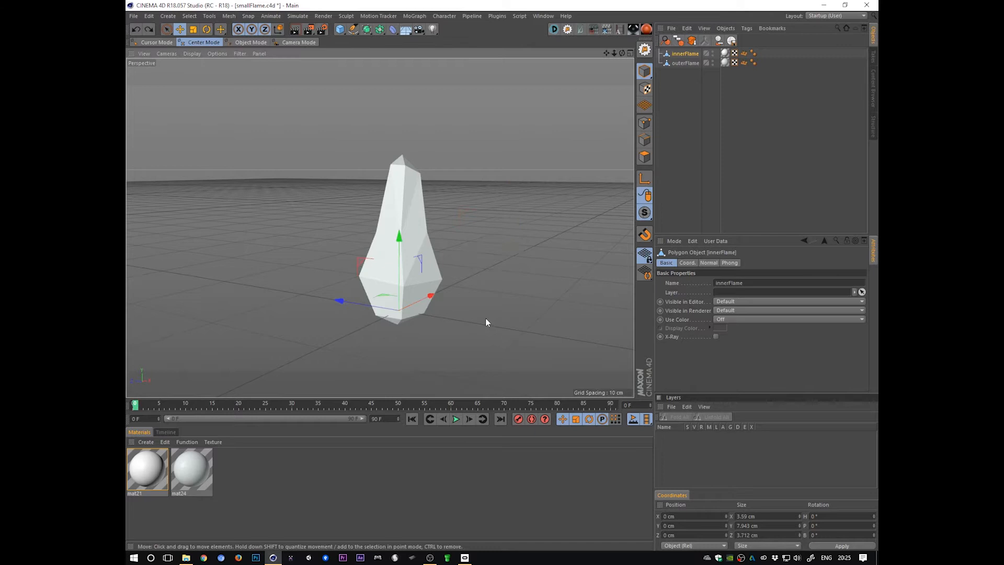
# Delete the Normal tags from the innerFlame and outerFlame objects
pyautogui.keyDown('ctrl'); pyautogui.click(685, 62); pyautogui.keyUp('ctrl')
pyautogui.click(147, 471)
pyautogui.click(186, 480)
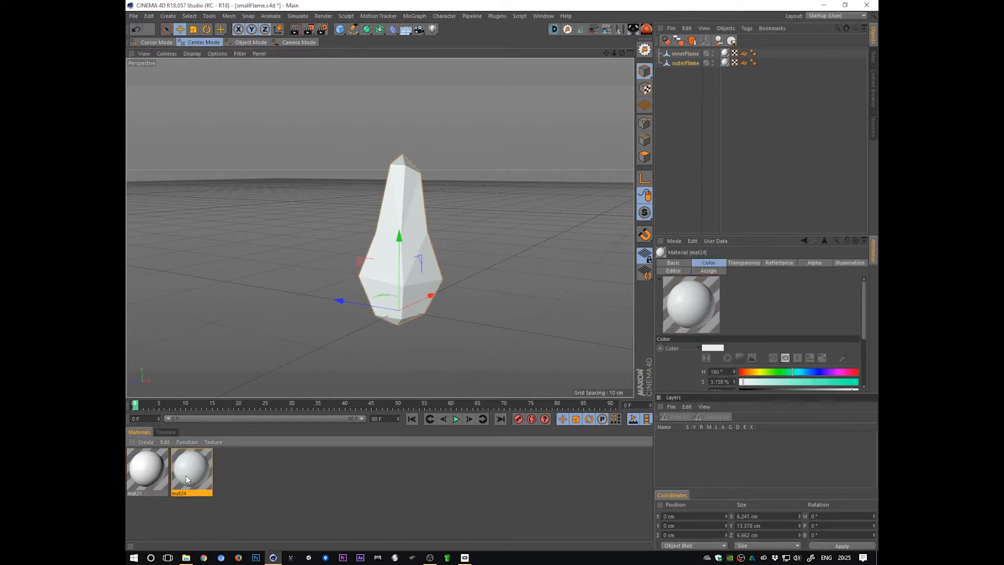
pyautogui.click(746, 79)
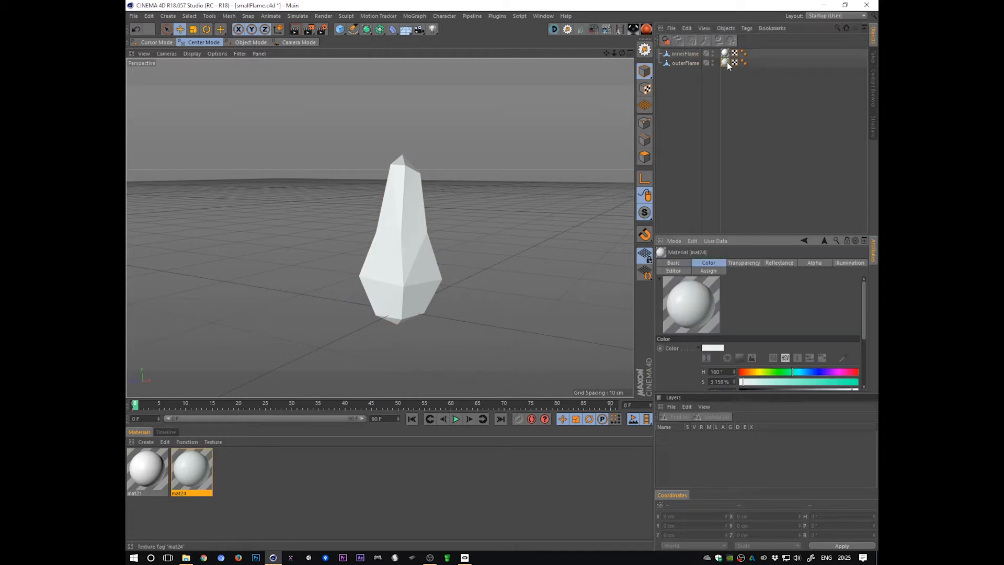
# Rename the outer flame's material as flameOuter
pyautogui.doubleClick(726, 63)
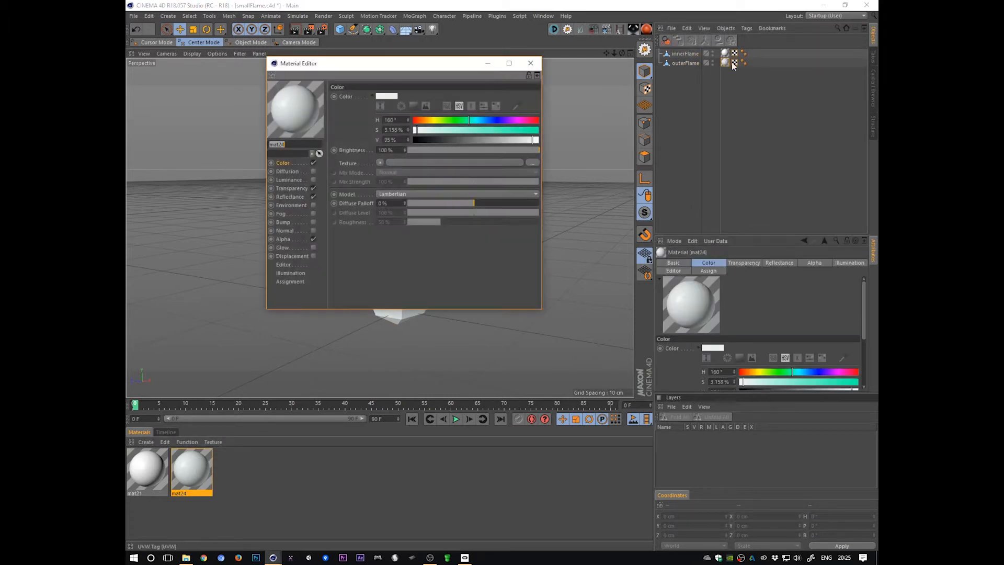
pyautogui.moveTo(384, 65); pyautogui.dragTo(713, 177)
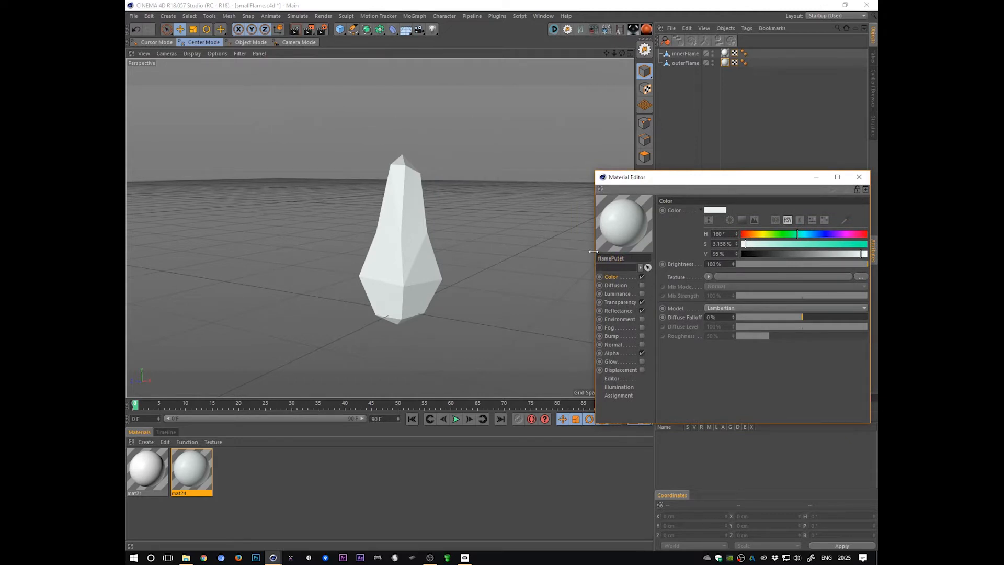
pyautogui.write('flameOuter')
pyautogui.press('Return')
# Rename the inner flame's material as flameInner
pyautogui.click(147, 468)
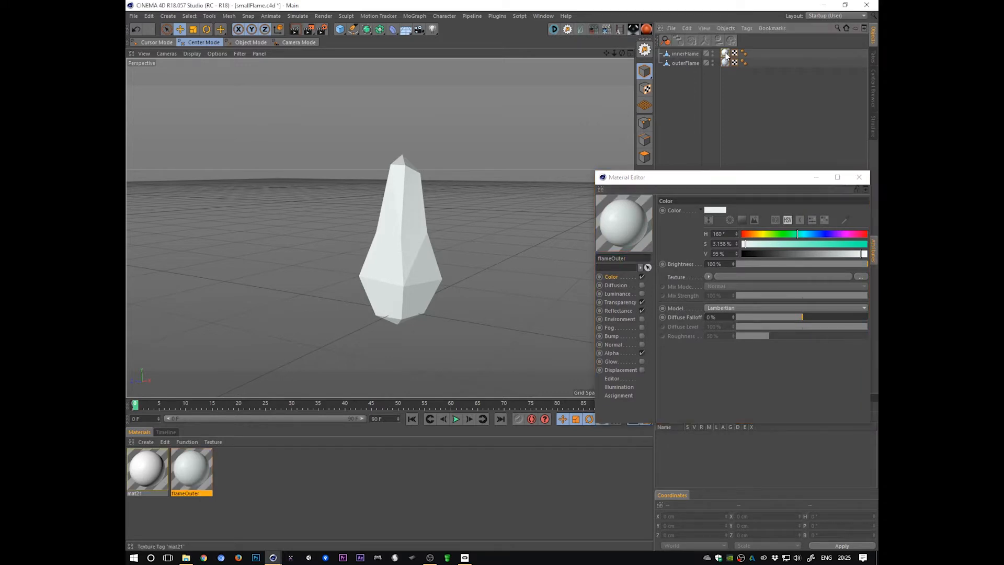
pyautogui.write('flameInner')
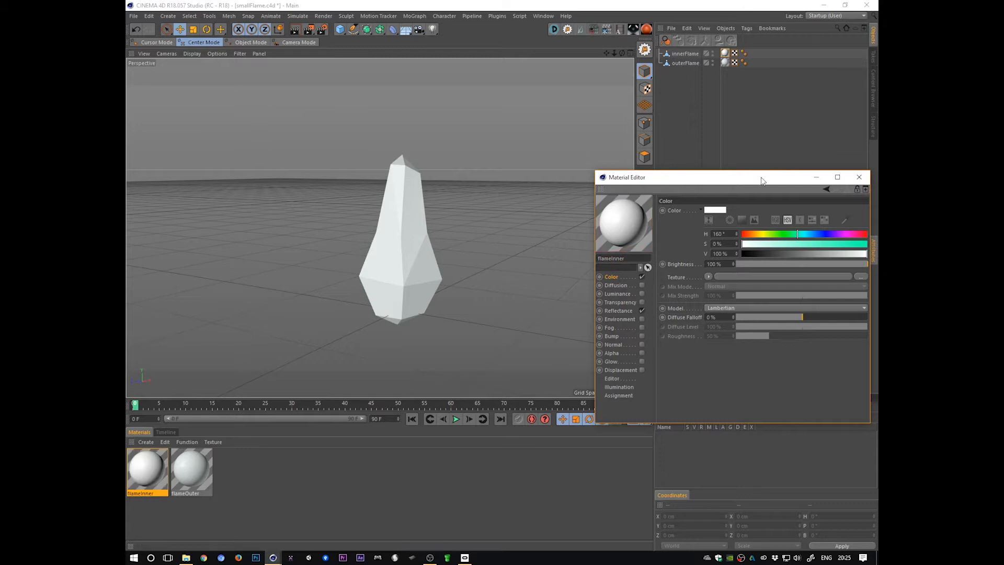
pyautogui.moveTo(751, 182); pyautogui.dragTo(697, 194)
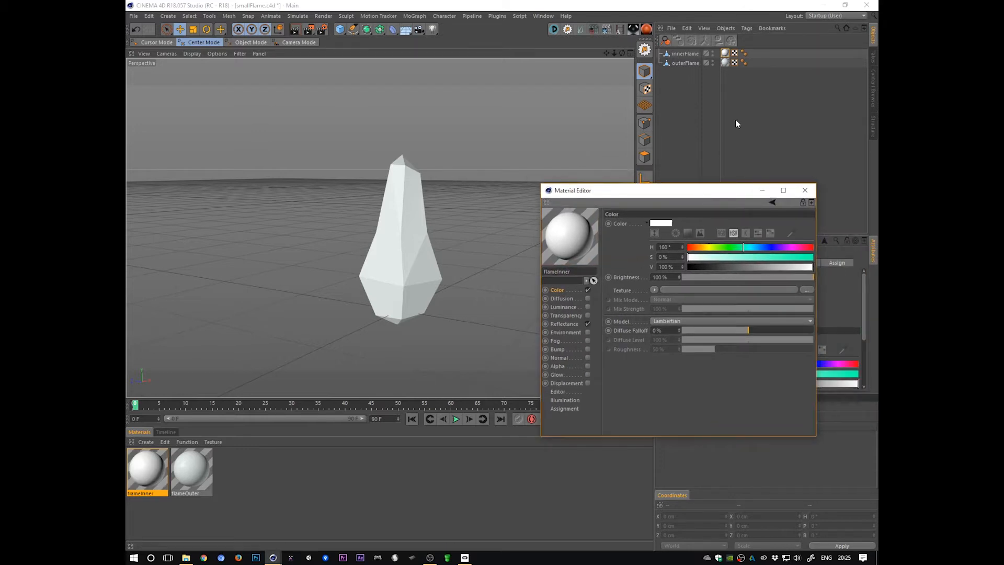
pyautogui.click(725, 53)
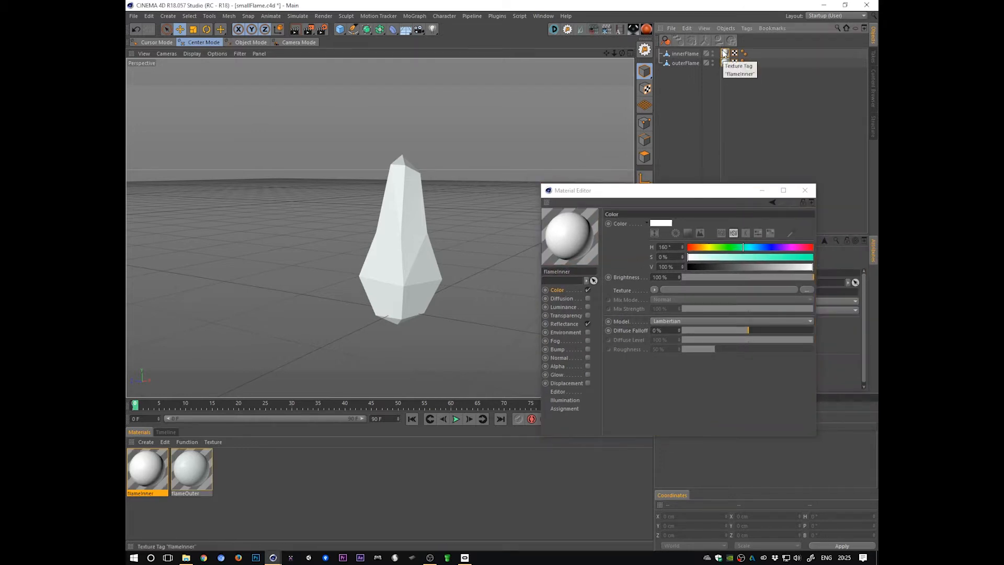
pyautogui.moveTo(676, 190); pyautogui.dragTo(658, 198)
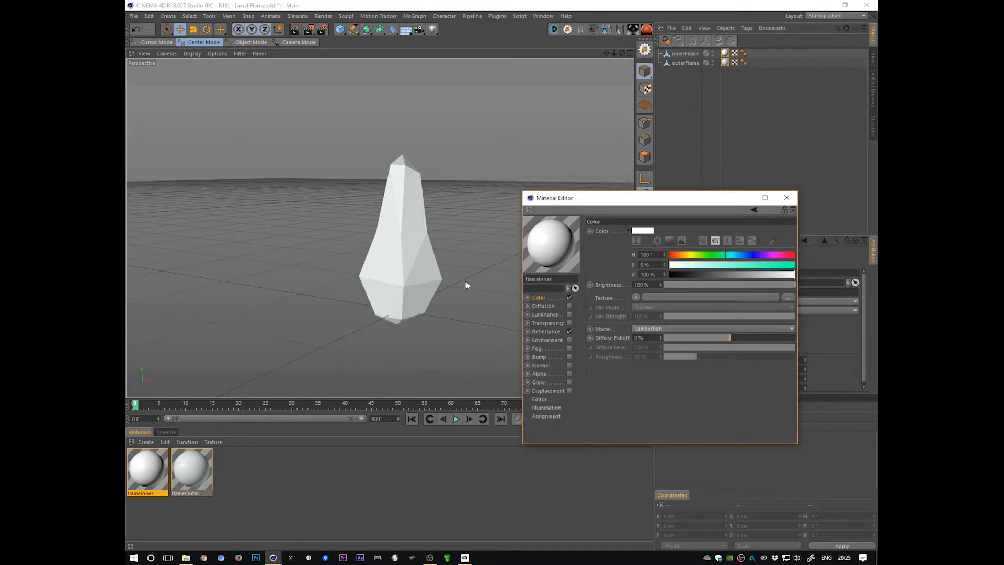
# Disable Reflectance on the flameOuter material and assign a Fresnel shader as its Transparency texture
pyautogui.click(194, 477)
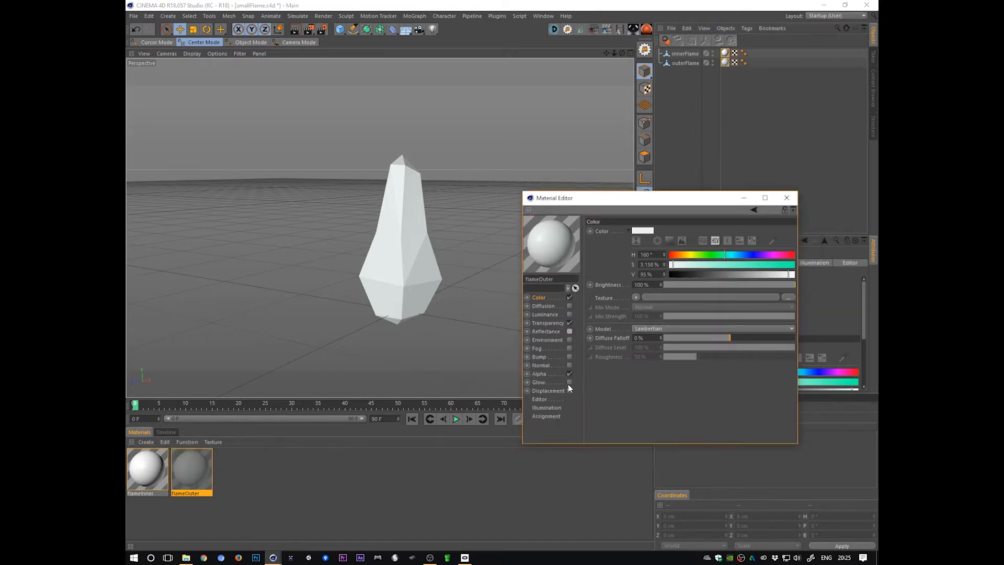
pyautogui.click(552, 322)
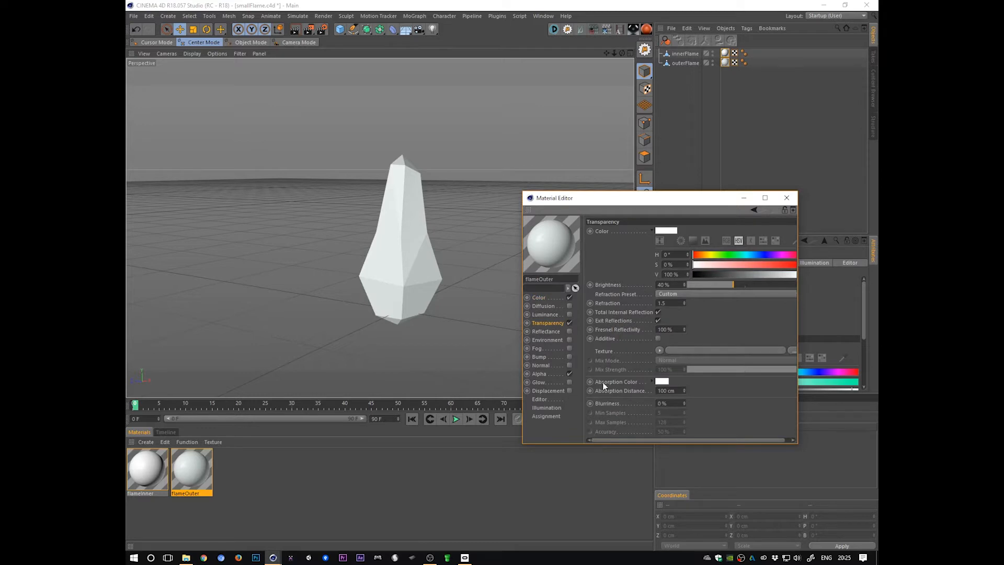
pyautogui.click(659, 351)
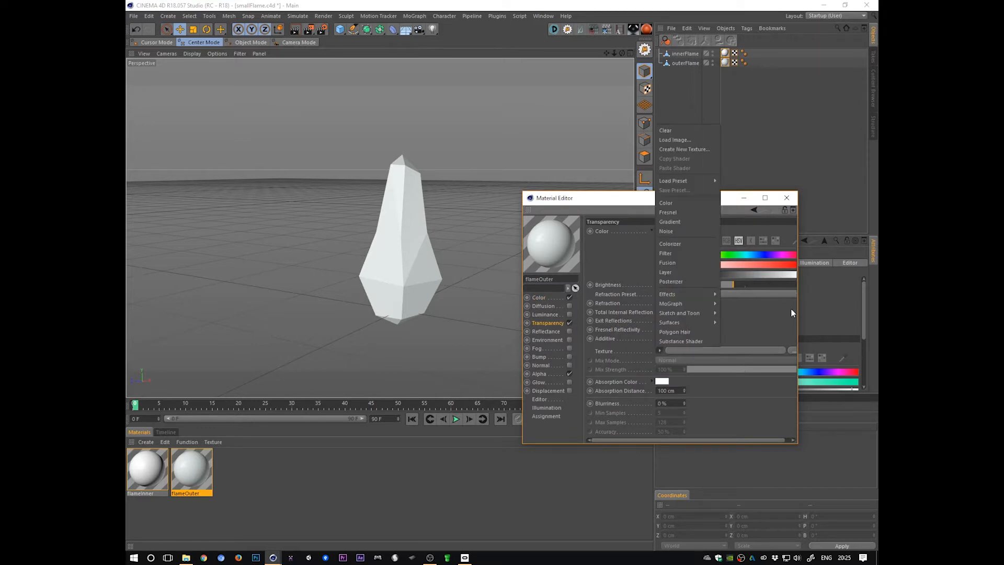
pyautogui.click(693, 212)
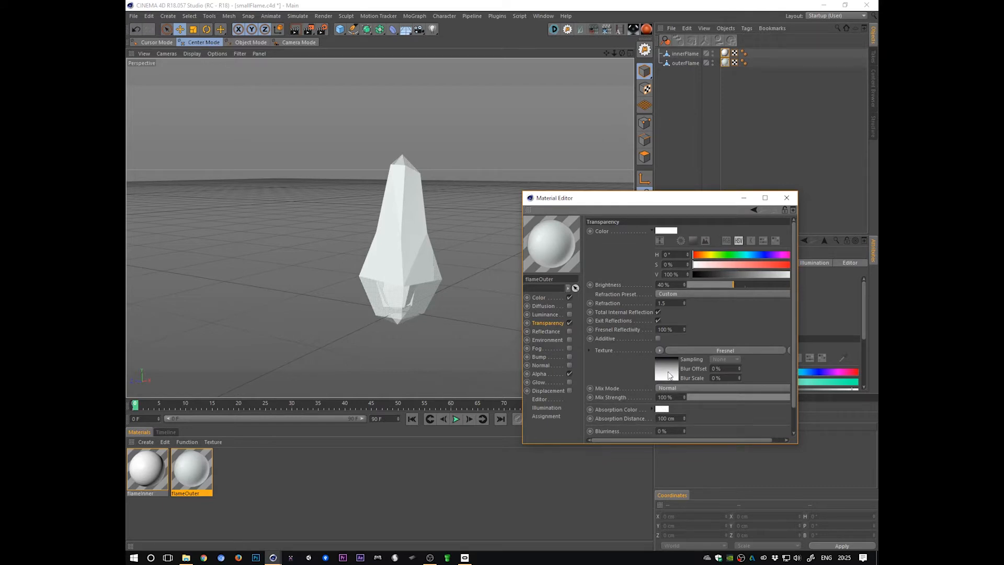
# Turn on the viewport's Transparency display option and examine the flame from several angles
pyautogui.click(217, 53)
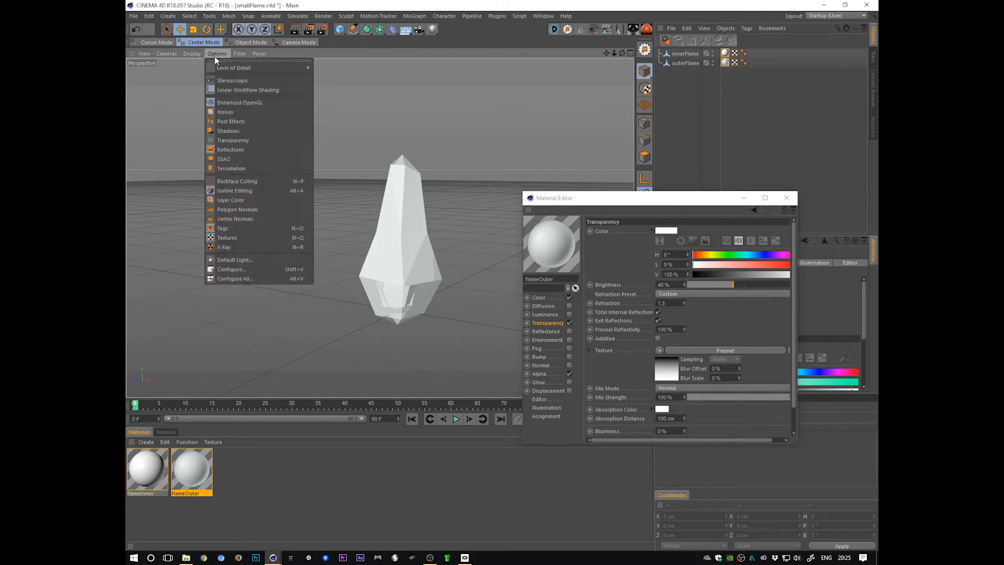
pyautogui.click(259, 140)
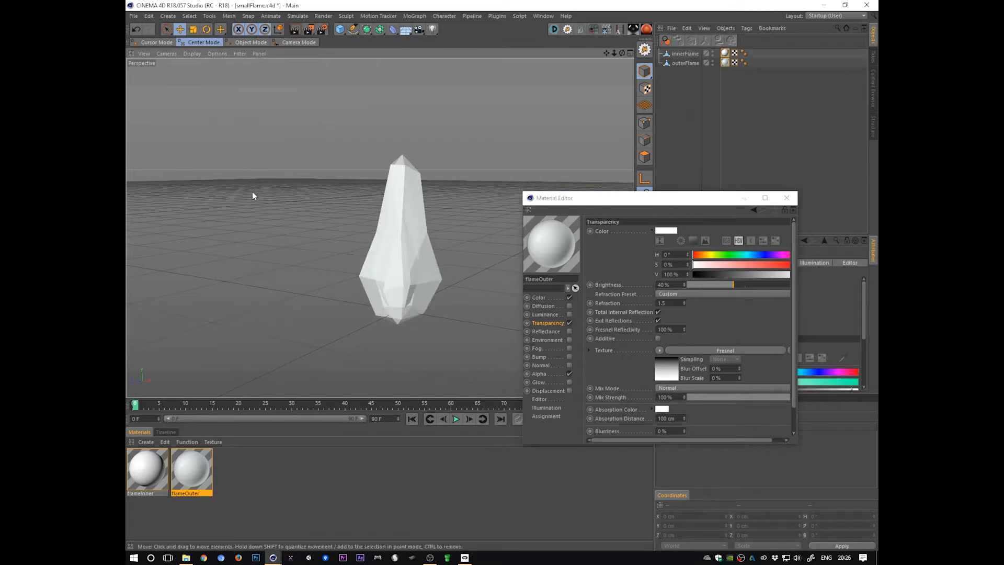
pyautogui.moveTo(449, 325)
pyautogui.keyDown('alt'); pyautogui.mouseDown()
pyautogui.moveTo(510, 330)
pyautogui.moveTo(441, 326)
pyautogui.moveTo(408, 338)
pyautogui.mouseUp(); pyautogui.keyUp('alt')
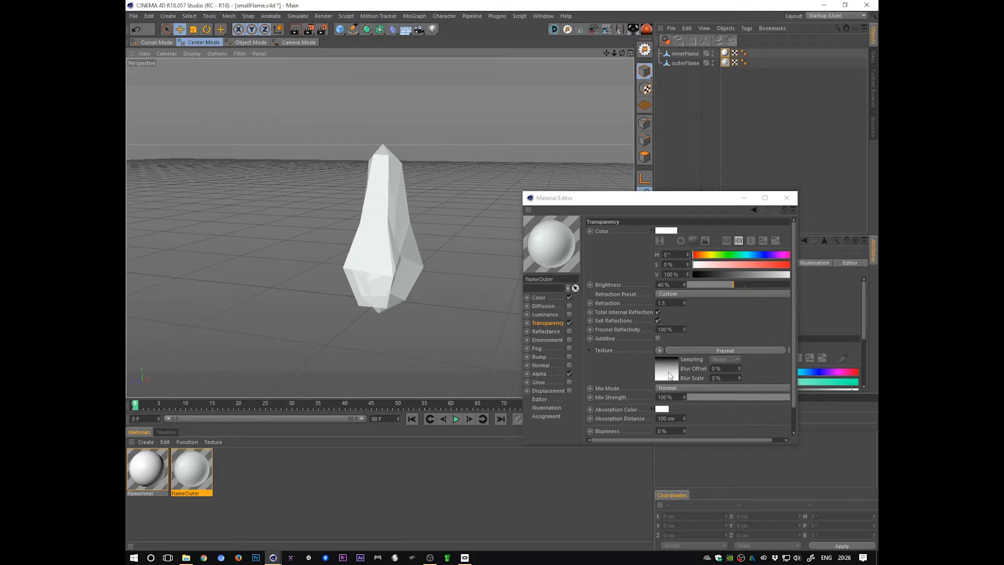
pyautogui.keyDown('alt'); pyautogui.moveTo(408, 343); pyautogui.dragTo(464, 340); pyautogui.keyUp('alt')
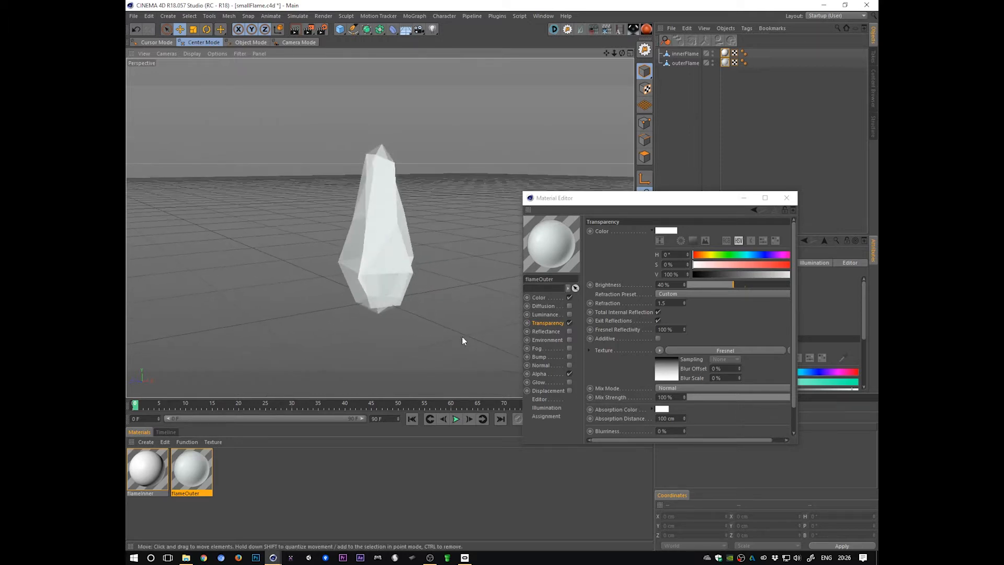
# Open the Fresnel shader's settings and set the Phong Angle on both flame objects' Phong tags to 180°
pyautogui.click(671, 375)
pyautogui.moveTo(740, 73); pyautogui.dragTo(763, 40)
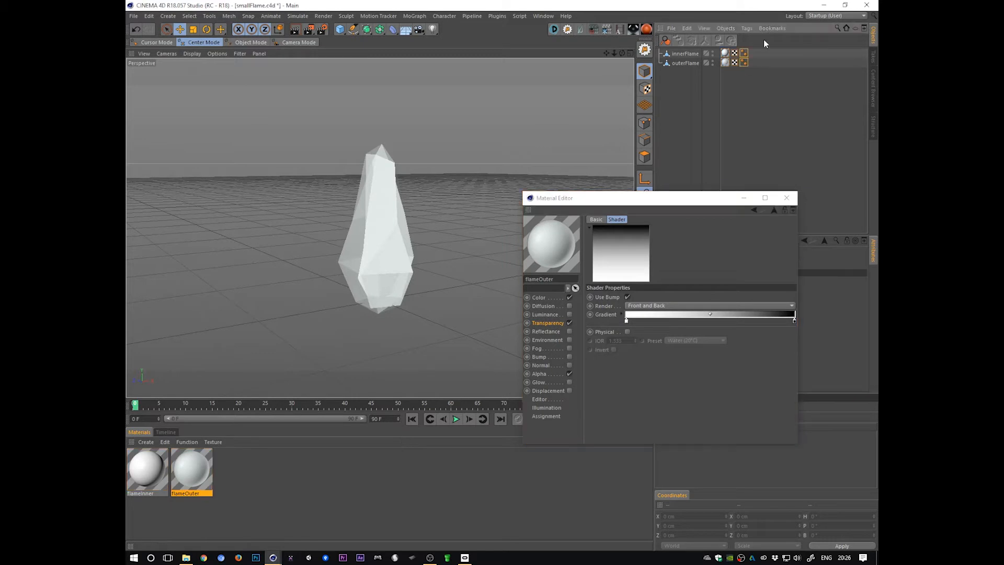
pyautogui.moveTo(690, 201); pyautogui.dragTo(441, 420)
pyautogui.moveTo(737, 290); pyautogui.dragTo(730, 162)
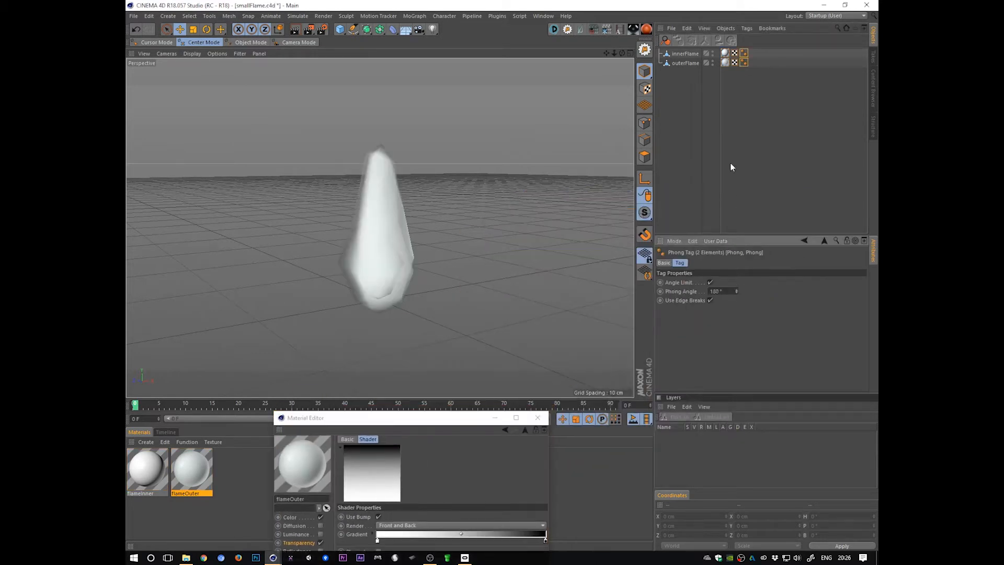
# Set the Phong Angle on both flame objects to 11° and invert the knots of flameOuter's Fresnel transparency gradient
pyautogui.moveTo(725, 128); pyautogui.dragTo(730, 231)
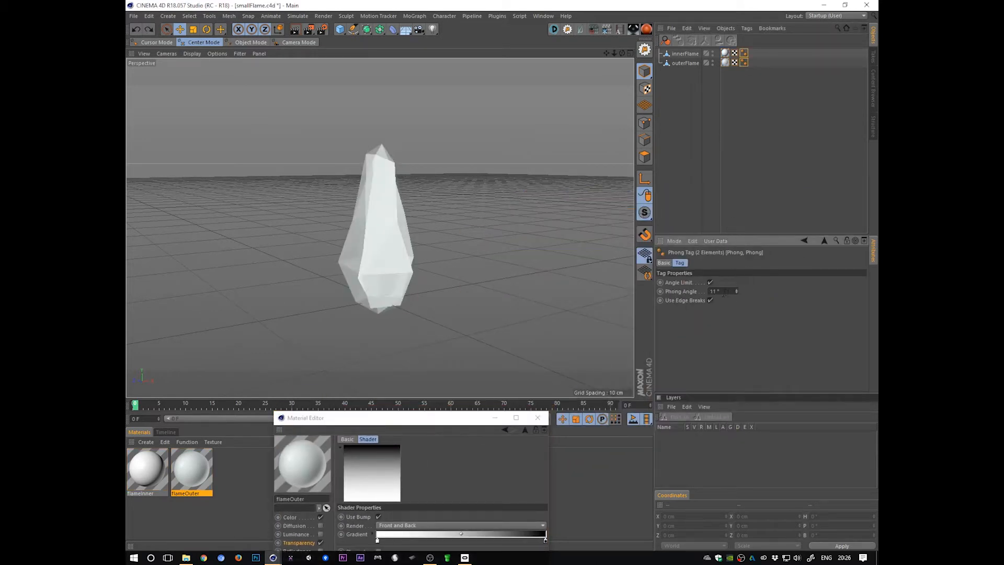
pyautogui.moveTo(396, 421); pyautogui.dragTo(645, 210)
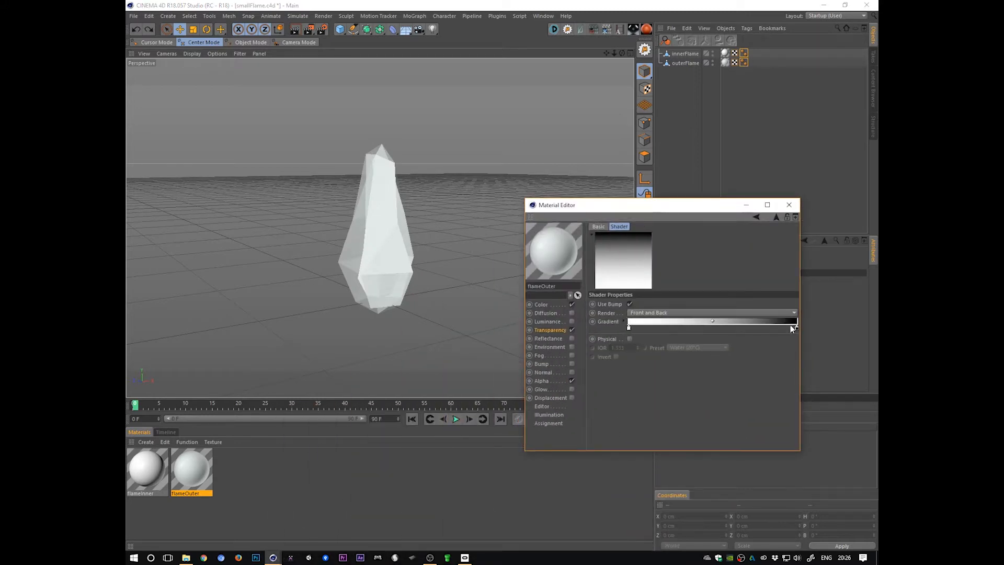
pyautogui.rightClick(731, 325)
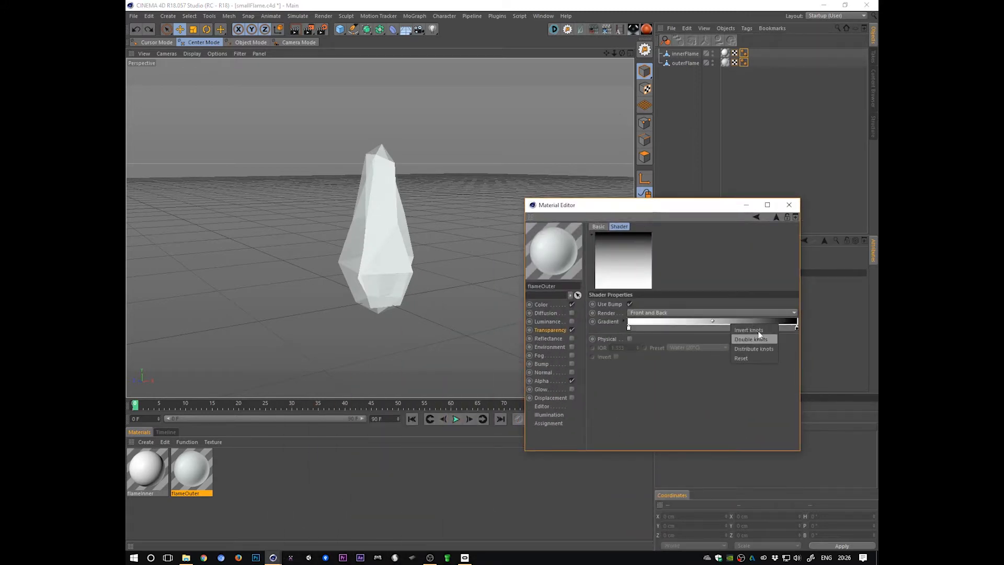
pyautogui.click(760, 330)
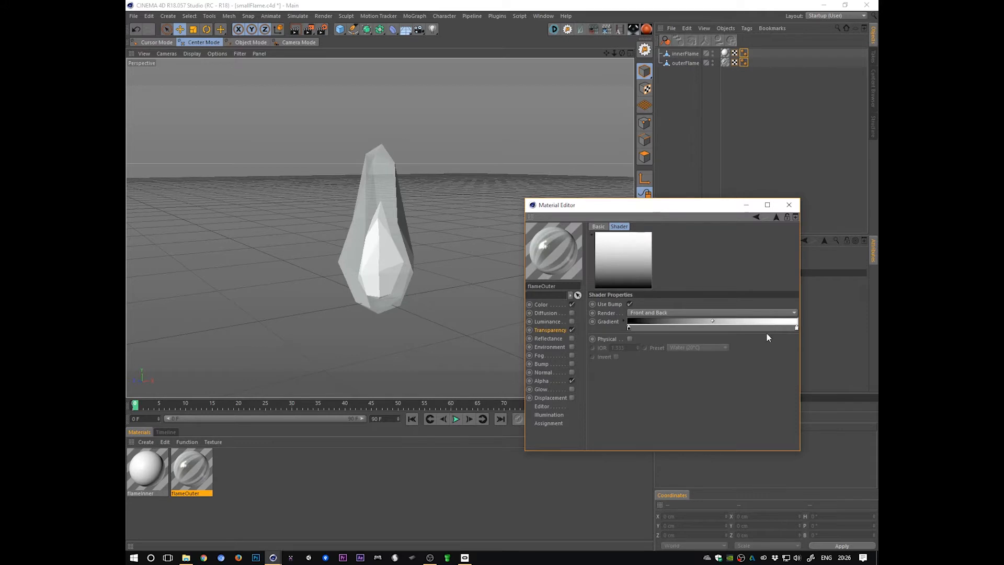
# Shift the Fresnel gradient's black knot inward and add a knot at the gradient's start with its value set to 100%
pyautogui.moveTo(629, 328); pyautogui.dragTo(654, 328)
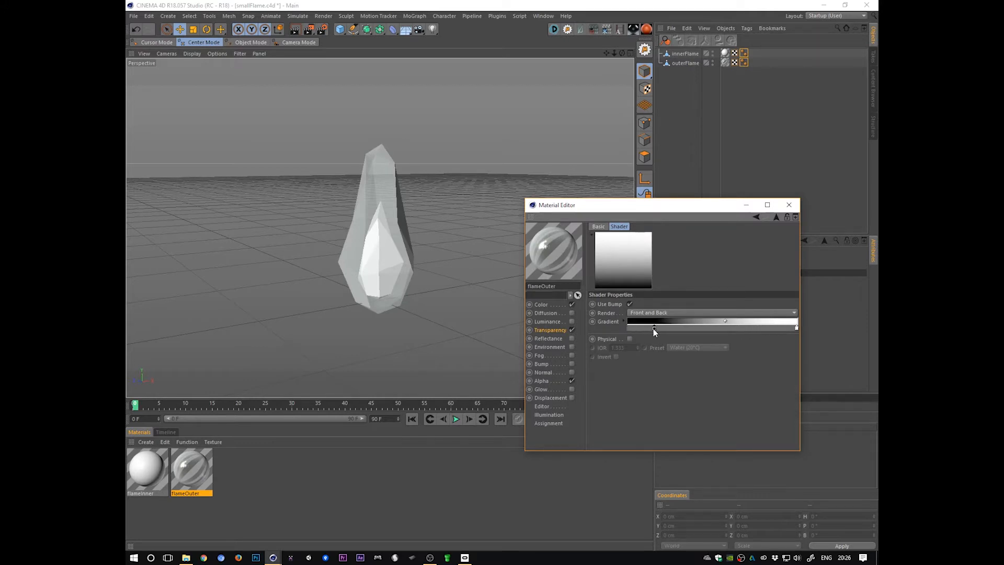
pyautogui.click(629, 328)
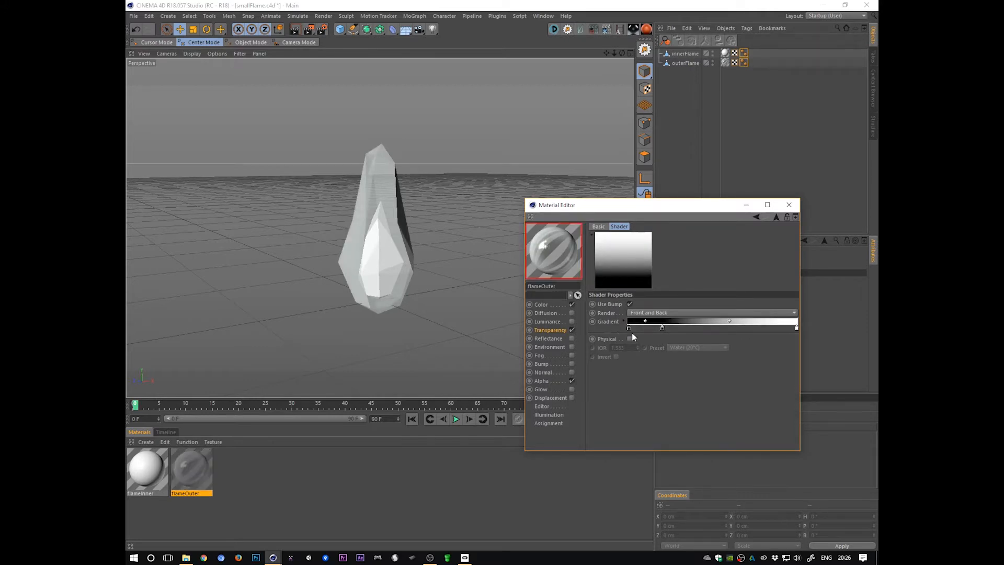
pyautogui.click(623, 321)
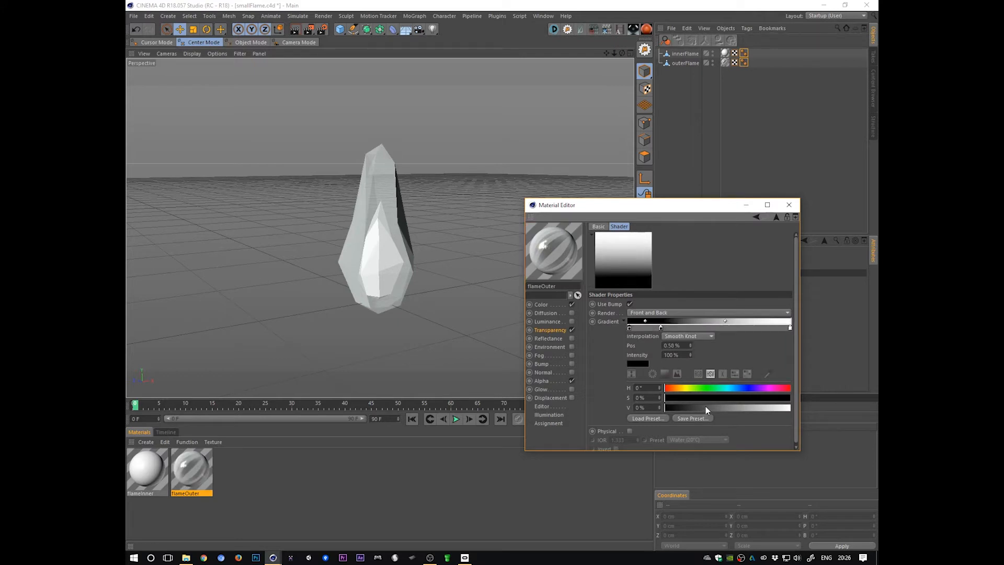
pyautogui.moveTo(705, 407); pyautogui.dragTo(792, 407)
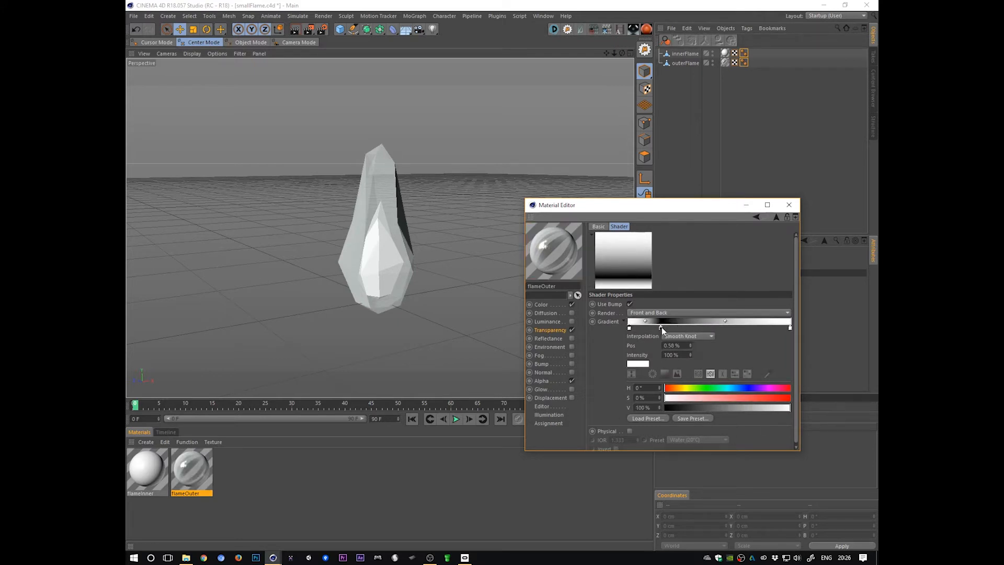
# Place the Fresnel gradient's black knot near the middle and set the end knot's value to 75%
pyautogui.click(544, 330)
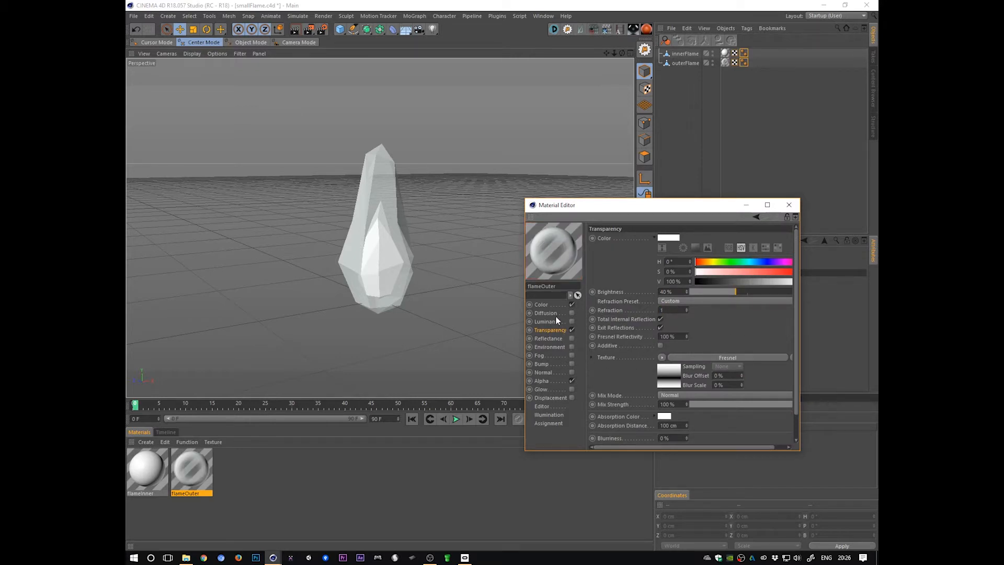
pyautogui.click(737, 357)
pyautogui.click(788, 328)
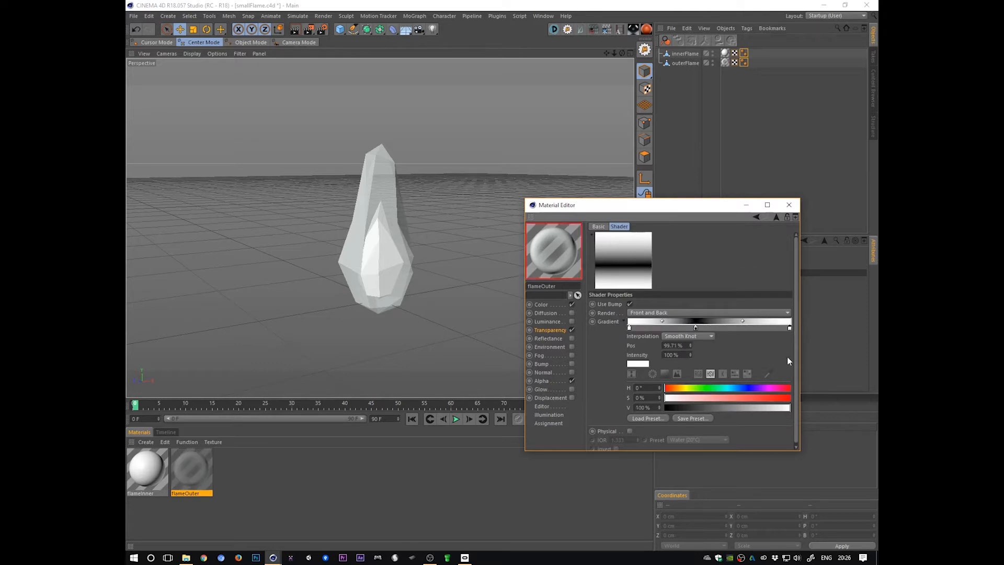
pyautogui.moveTo(779, 410)
pyautogui.mouseDown()
pyautogui.moveTo(716, 410)
pyautogui.moveTo(759, 407)
pyautogui.mouseUp()
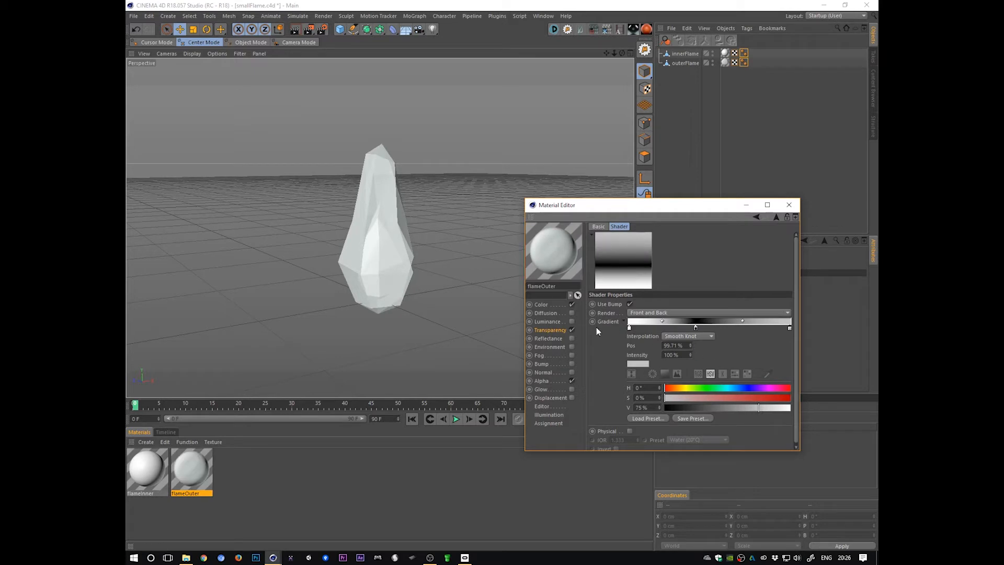
# Disable flameOuter's Color channel and enable Luminance with a pale yellow of hue 59° and saturation 39%
pyautogui.click(572, 321)
pyautogui.click(572, 304)
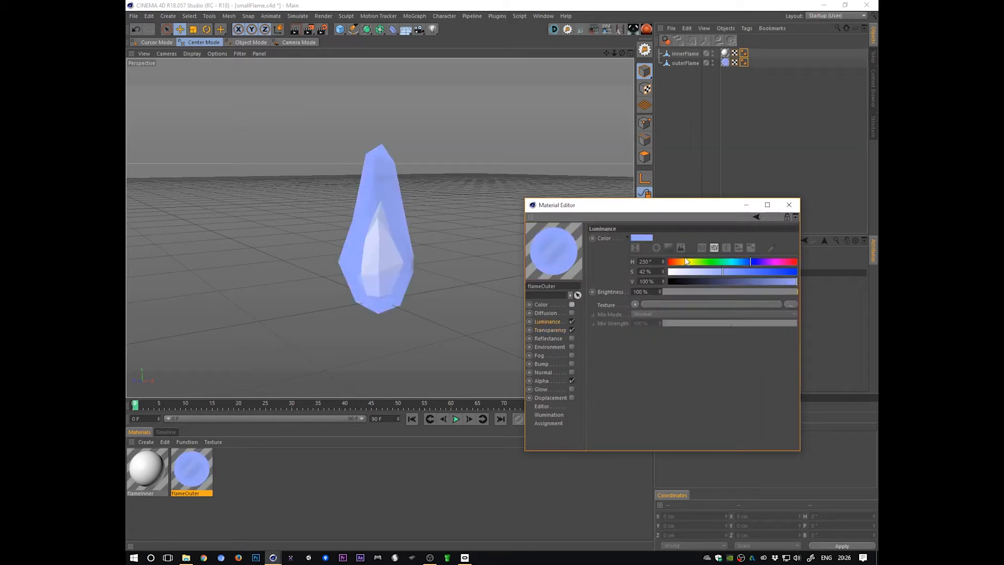
pyautogui.click(690, 261)
pyautogui.click(719, 272)
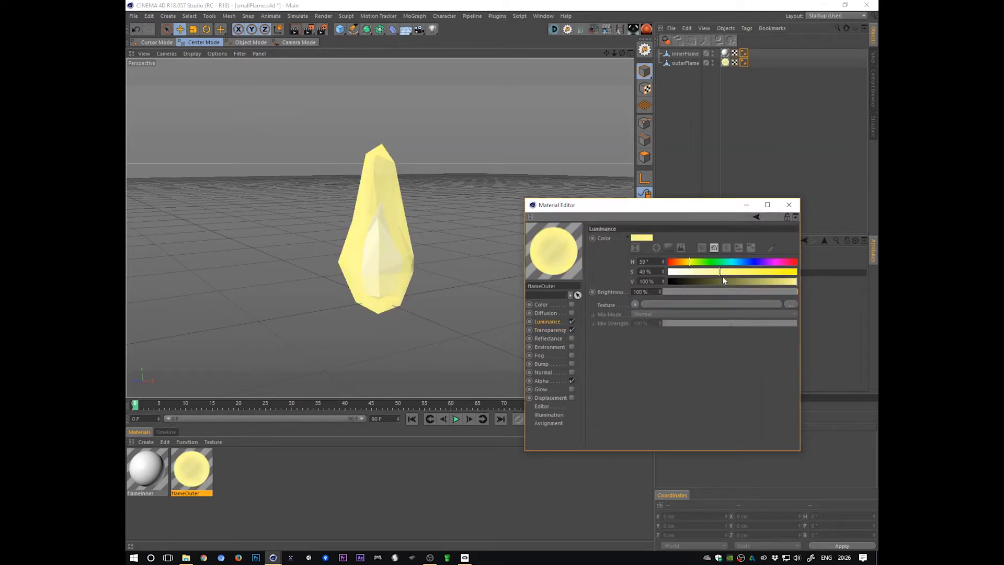
# Set flameOuter's Transparency texture mix mode to Add and its transparency brightness to 77%
pyautogui.click(544, 332)
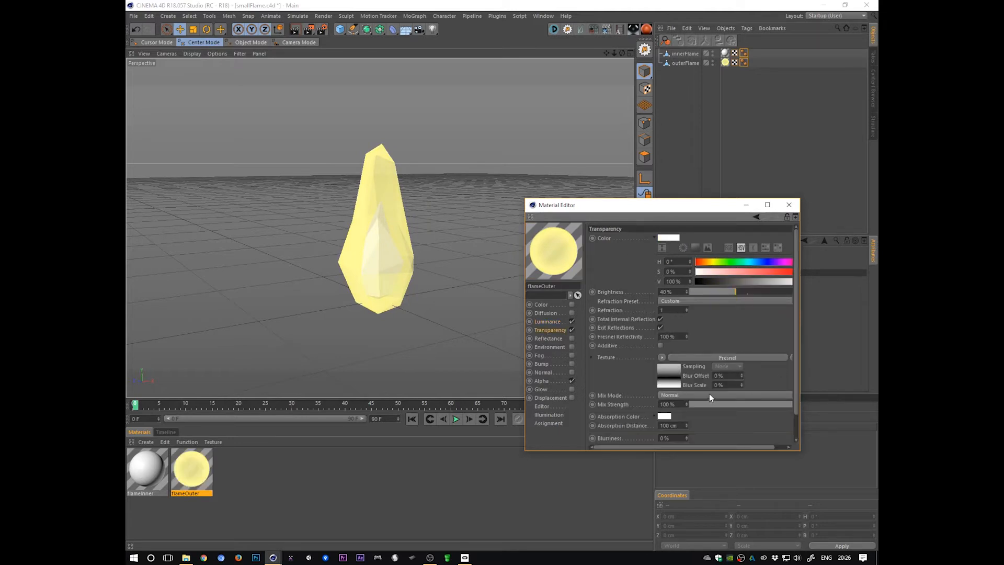
pyautogui.click(709, 394)
pyautogui.click(710, 414)
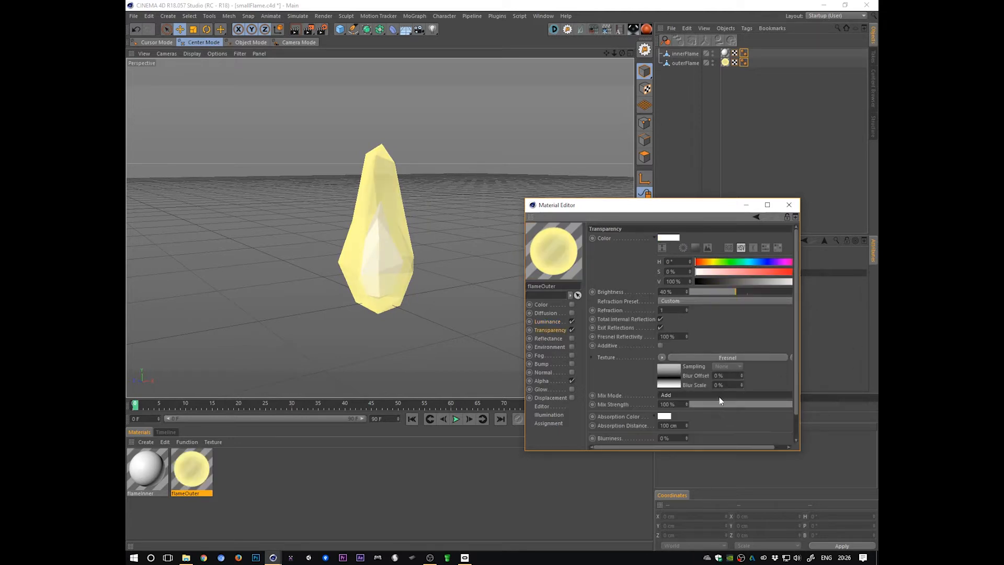
pyautogui.moveTo(736, 292); pyautogui.dragTo(777, 290)
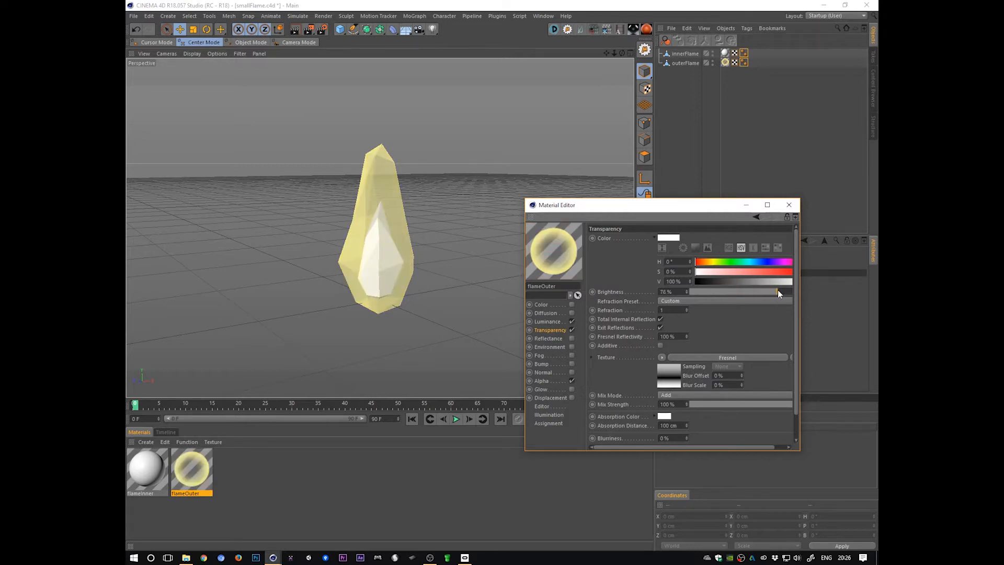
pyautogui.keyDown('alt'); pyautogui.moveTo(469, 328); pyautogui.dragTo(467, 357); pyautogui.keyUp('alt')
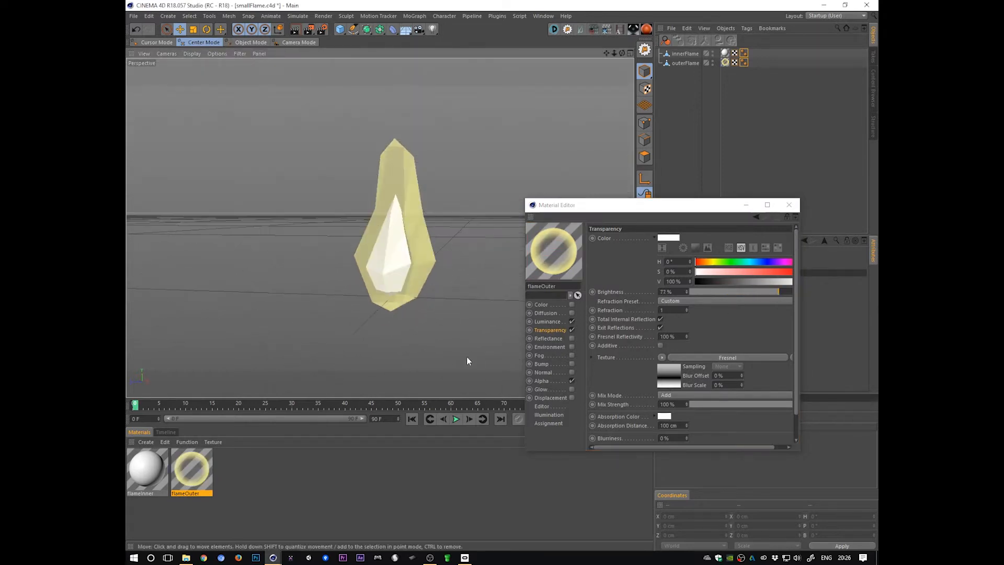
# Delete the old flameInner material
pyautogui.click(182, 494)
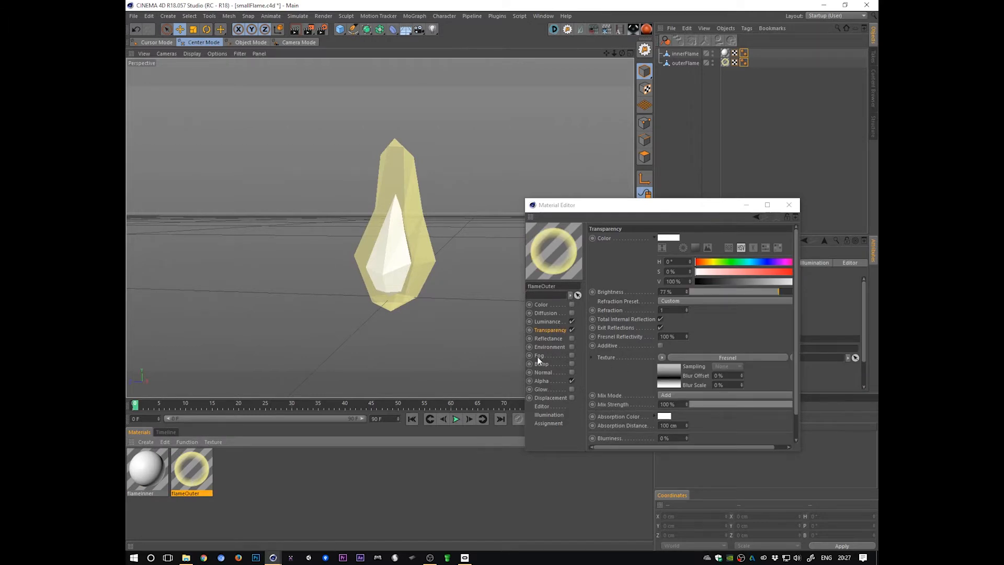
pyautogui.click(153, 479)
pyautogui.press('Delete')
# Duplicate the flameOuter material and rename the copy as flameInner
pyautogui.click(151, 475)
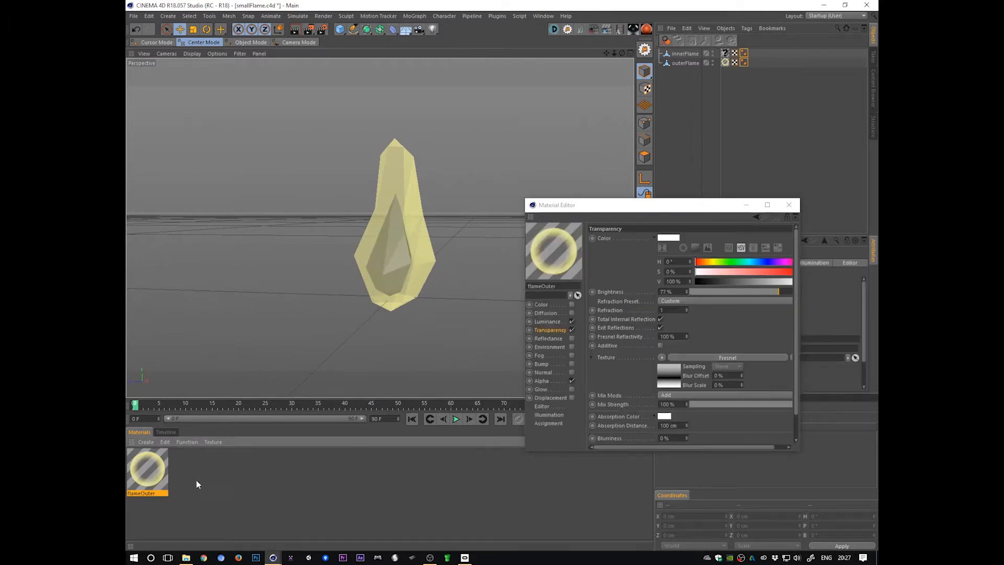
pyautogui.hotkey('ctrl', 'c')
pyautogui.hotkey('ctrl', 'v')
pyautogui.doubleClick(200, 494)
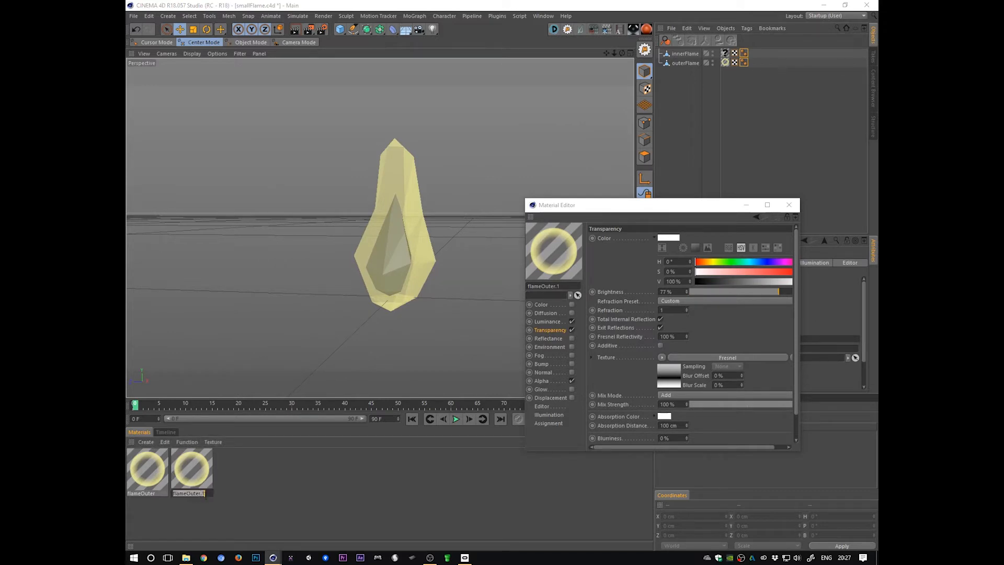
pyautogui.write('flame*Inner')
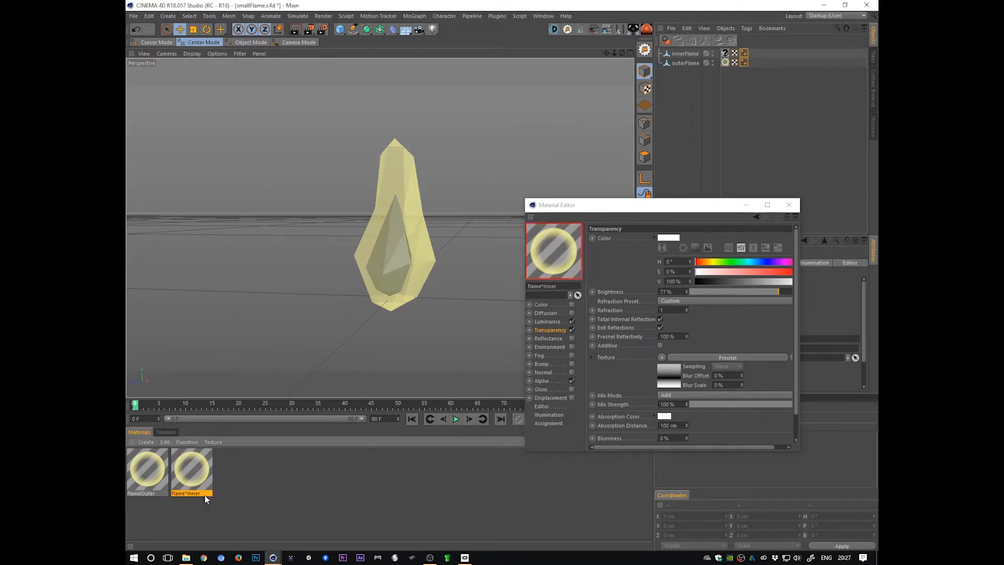
pyautogui.press('Return')
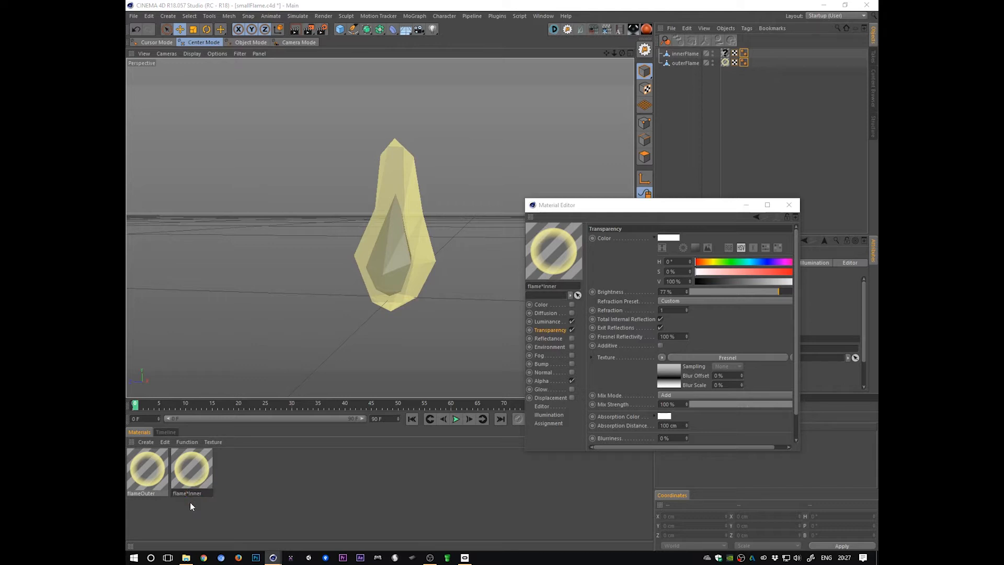
pyautogui.click(210, 484)
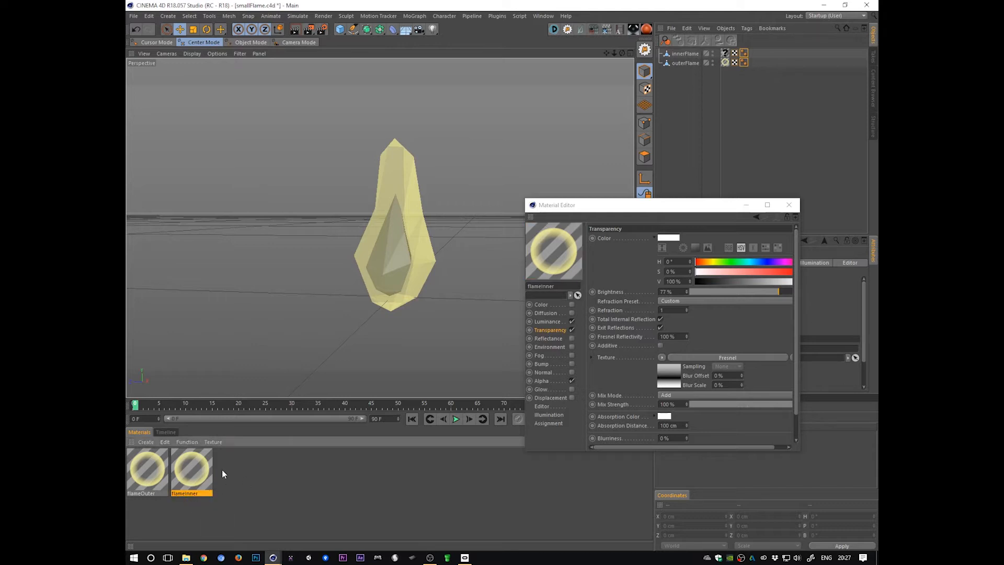
# Change flameInner's Luminance hue to red and set its Fresnel transparency gradient's end knot to a value of 37%
pyautogui.click(554, 322)
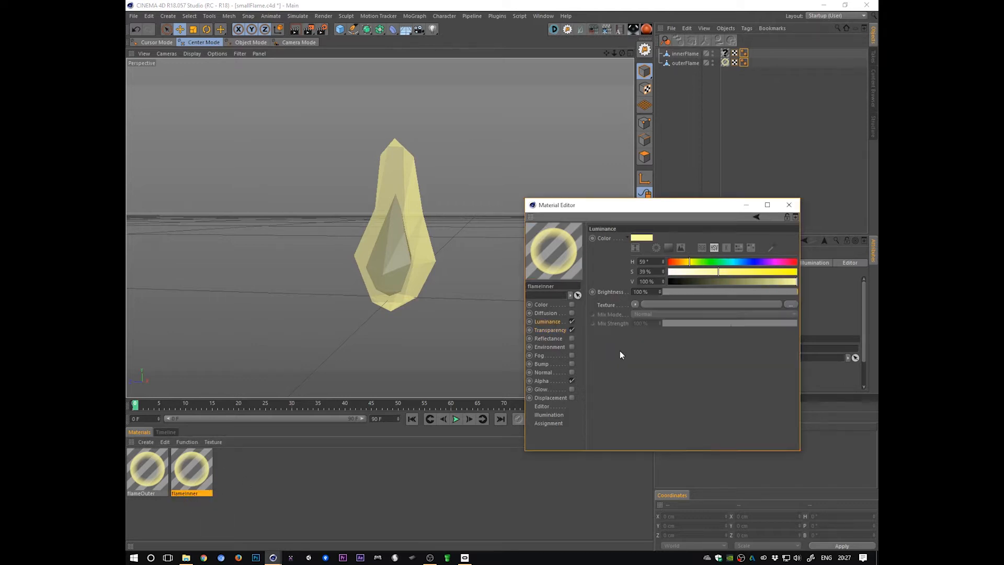
pyautogui.click(673, 261)
pyautogui.click(551, 330)
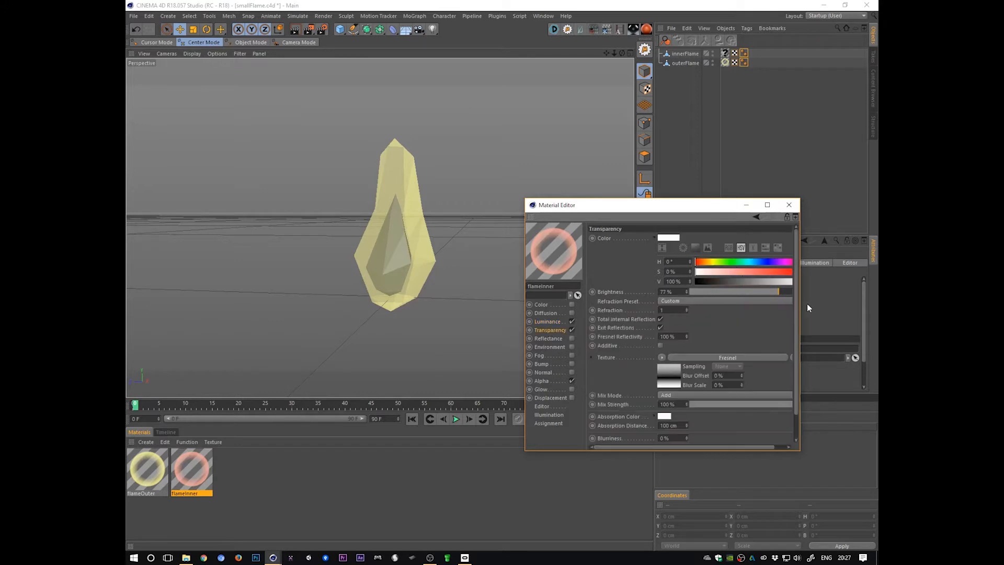
pyautogui.click(673, 384)
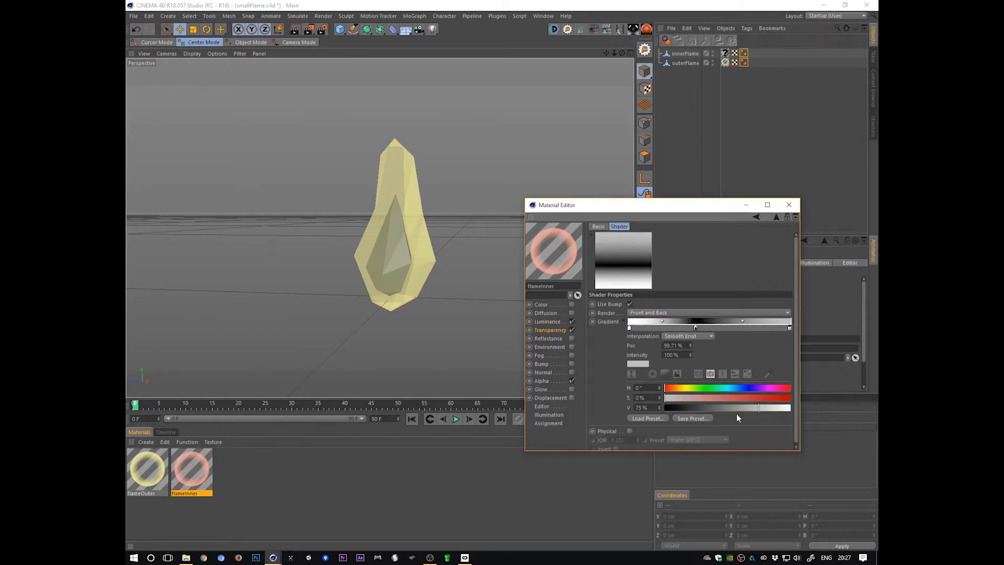
pyautogui.moveTo(736, 409); pyautogui.dragTo(712, 409)
# Assign flameInner to the innerFlame object, set its Luminance color to 55% saturation and 90% value, and close the material's editor
pyautogui.moveTo(196, 472); pyautogui.dragTo(204, 472)
pyautogui.moveTo(716, 57); pyautogui.dragTo(717, 54)
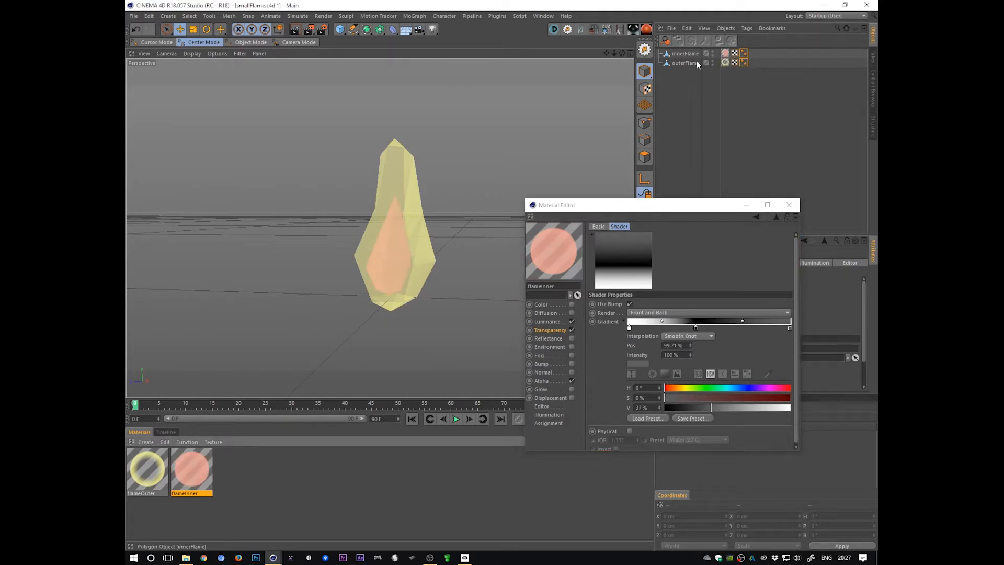
pyautogui.click(552, 320)
pyautogui.moveTo(669, 272); pyautogui.dragTo(784, 284)
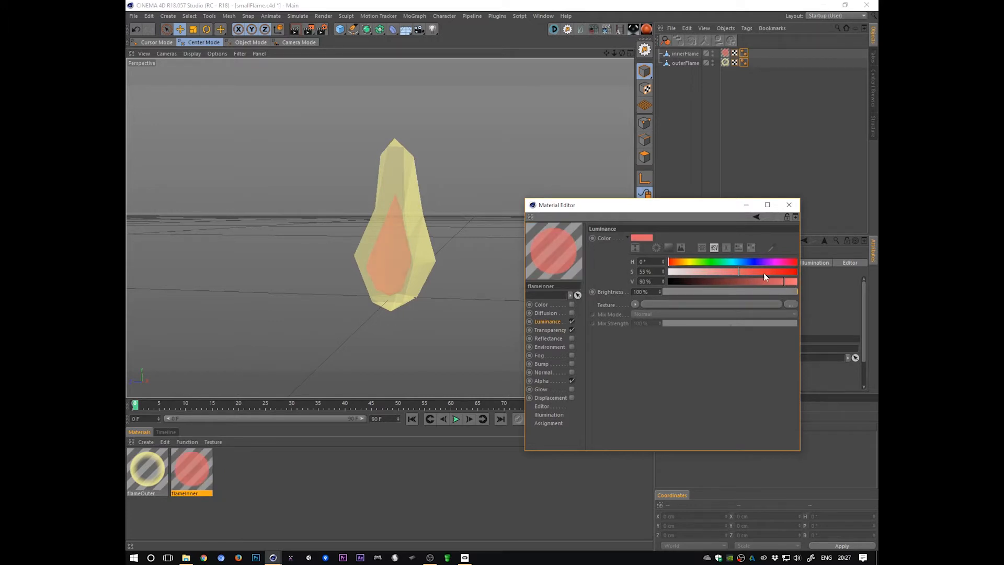
pyautogui.moveTo(654, 204); pyautogui.dragTo(683, 223)
pyautogui.keyDown('alt'); pyautogui.moveTo(466, 347); pyautogui.dragTo(476, 326); pyautogui.keyUp('alt')
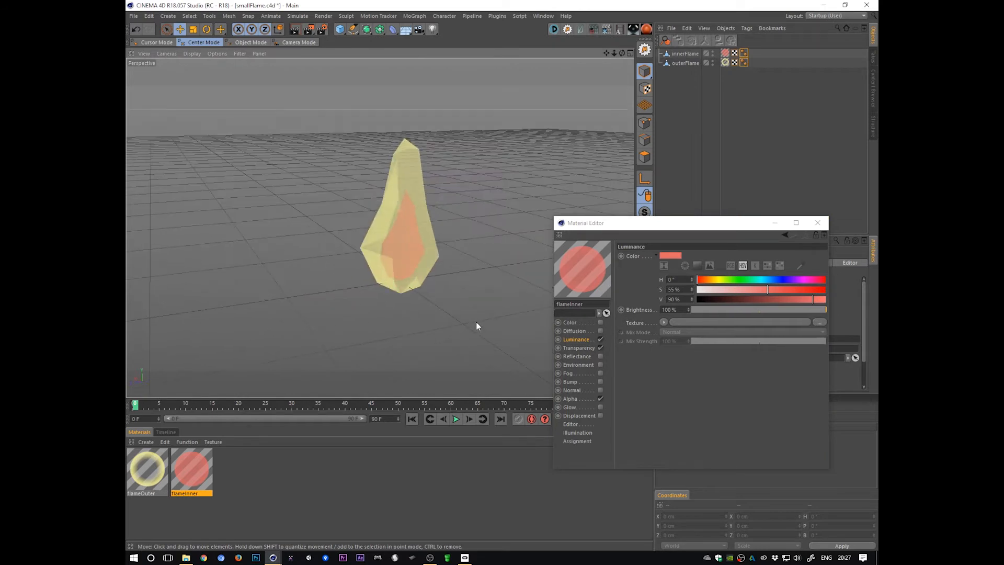
pyautogui.click(818, 223)
pyautogui.keyDown('alt'); pyautogui.moveTo(471, 287); pyautogui.dragTo(528, 312); pyautogui.keyUp('alt')
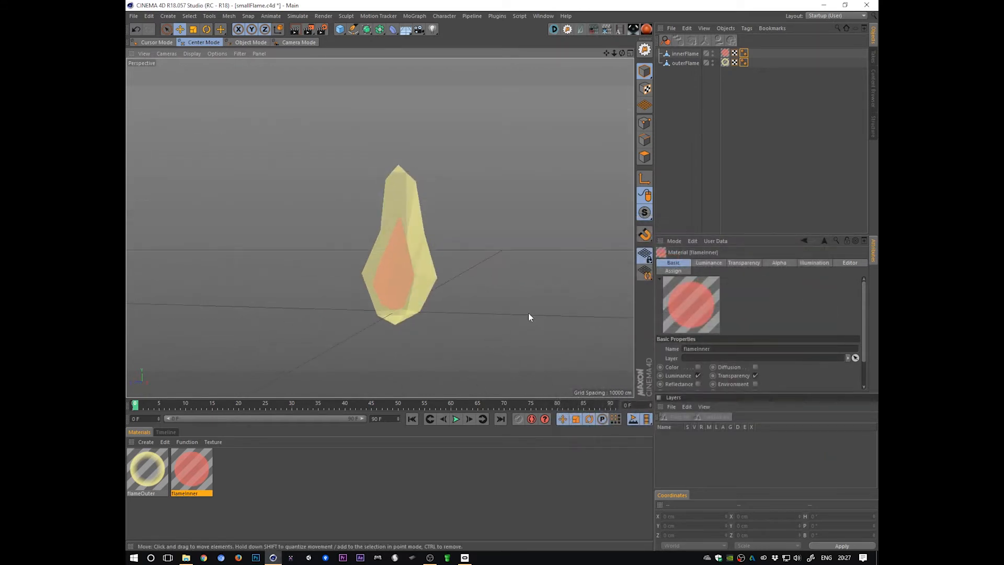
# Switch the interface to the BP - UV Edit layout
pyautogui.click(735, 54)
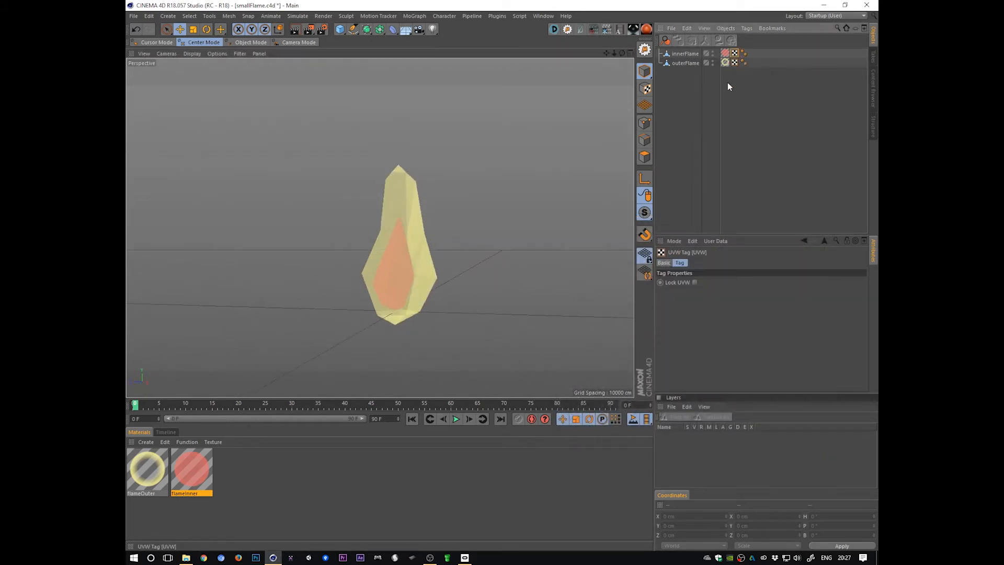
pyautogui.click(836, 16)
pyautogui.click(834, 46)
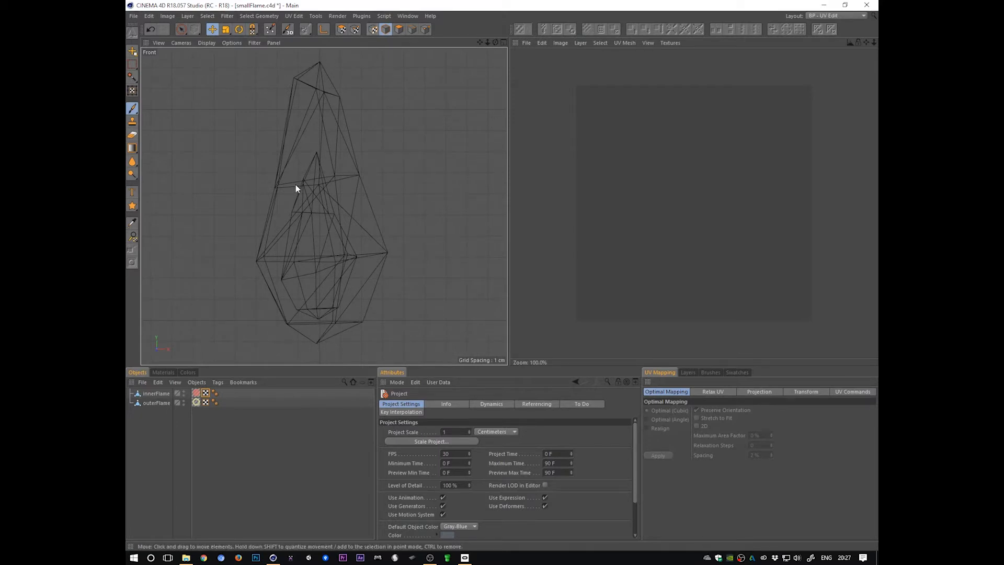
# Apply a Frontal UV projection to the innerFlame object in UV polygon mode
pyautogui.click(155, 394)
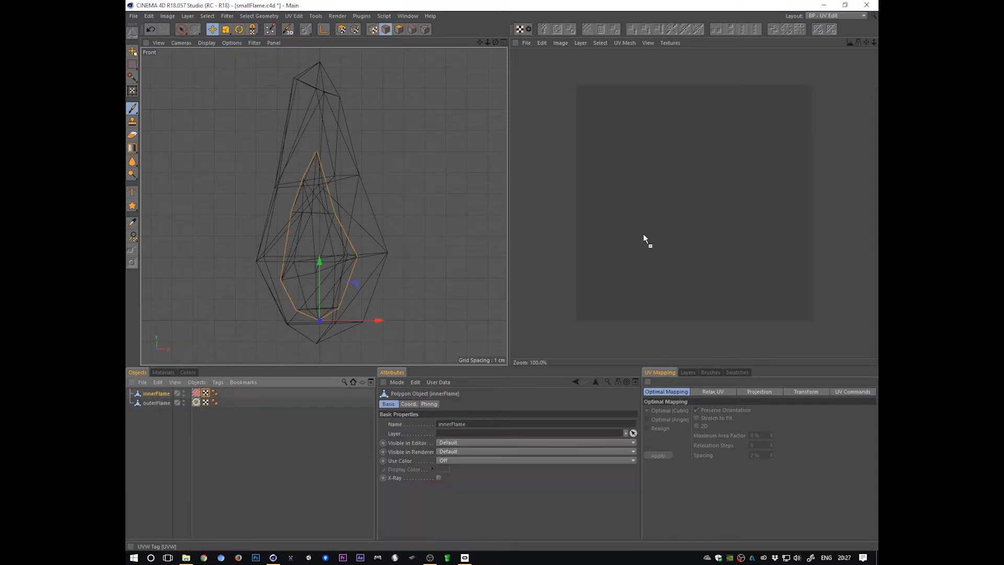
pyautogui.click(761, 392)
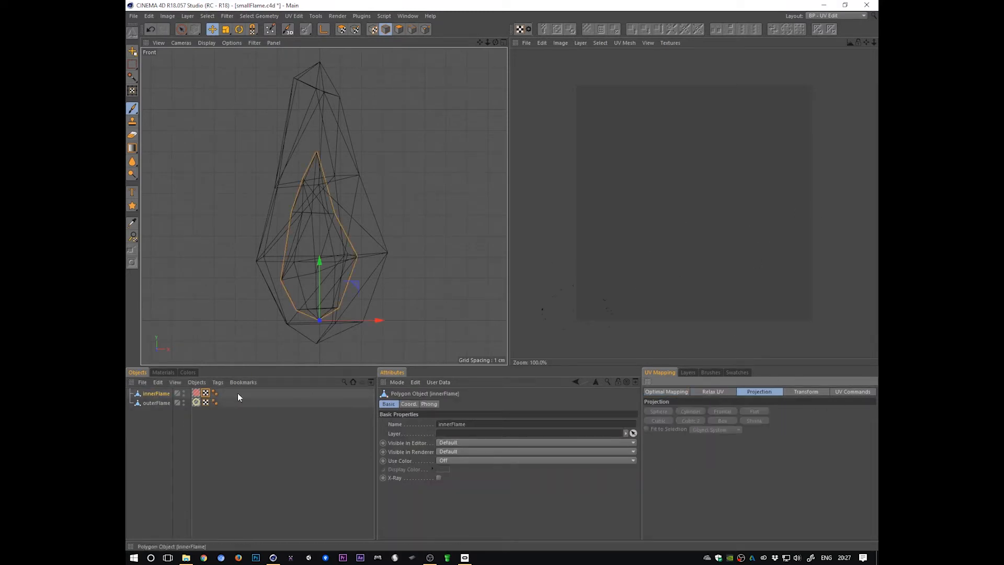
pyautogui.click(342, 30)
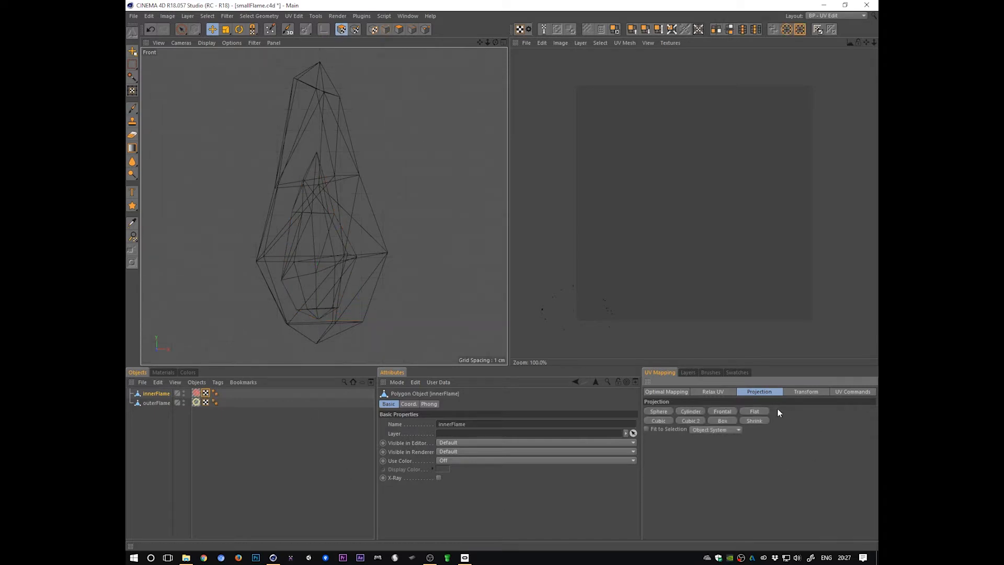
pyautogui.click(722, 412)
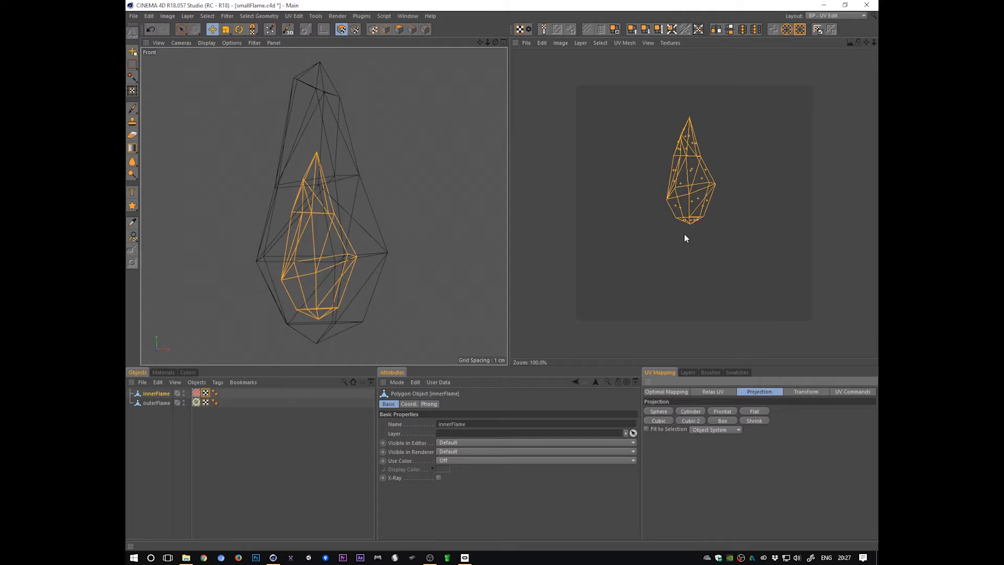
# Enlarge innerFlame's UV mesh and fit it to the canvas
pyautogui.click(853, 391)
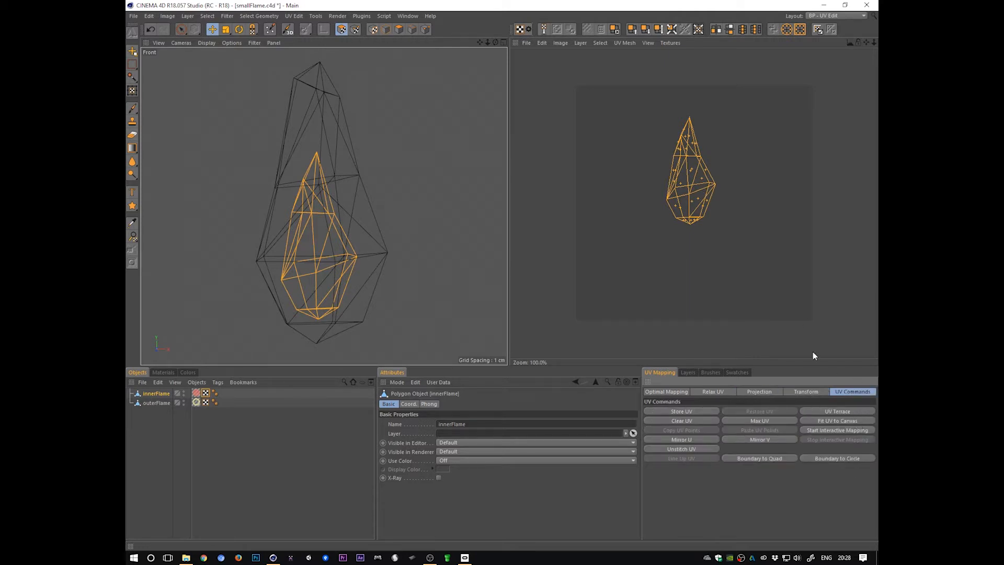
pyautogui.press('t')
pyautogui.moveTo(691, 180); pyautogui.dragTo(705, 218)
pyautogui.press('e')
pyautogui.click(854, 421)
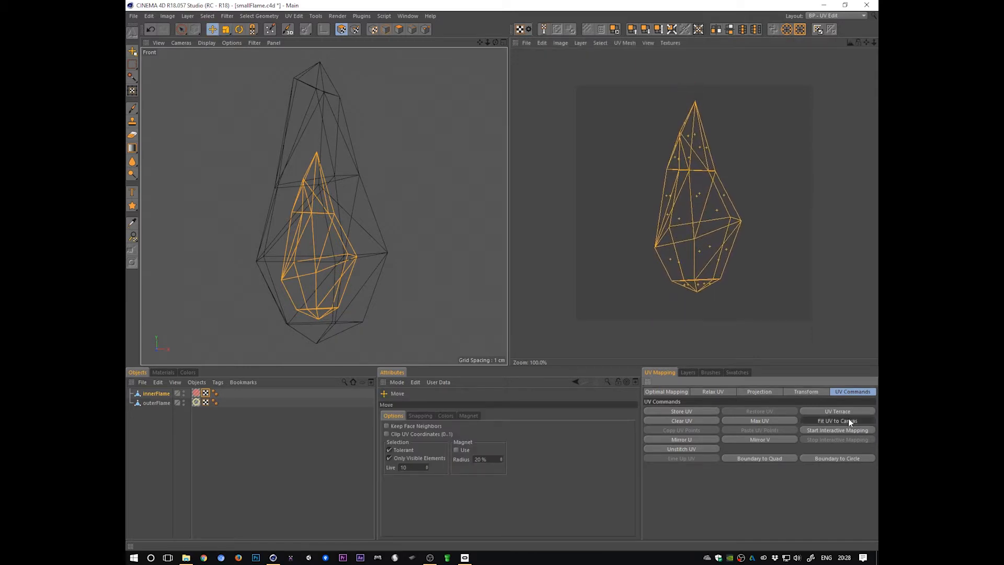
# Apply a Frontal UV projection to the outerFlame object and fit its UVs to the canvas
pyautogui.click(205, 401)
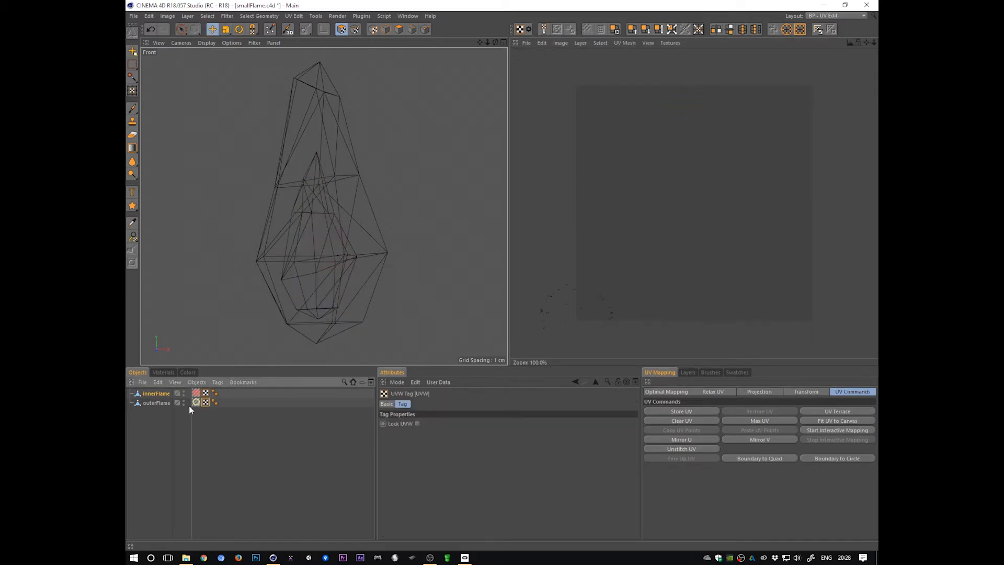
pyautogui.click(152, 403)
pyautogui.moveTo(206, 402); pyautogui.dragTo(770, 222)
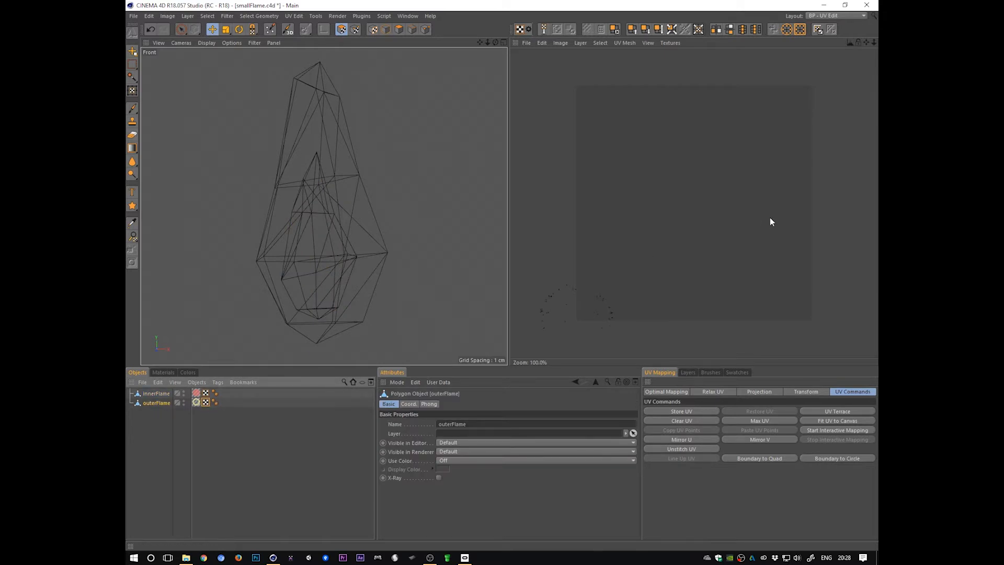
pyautogui.click(753, 392)
pyautogui.click(725, 413)
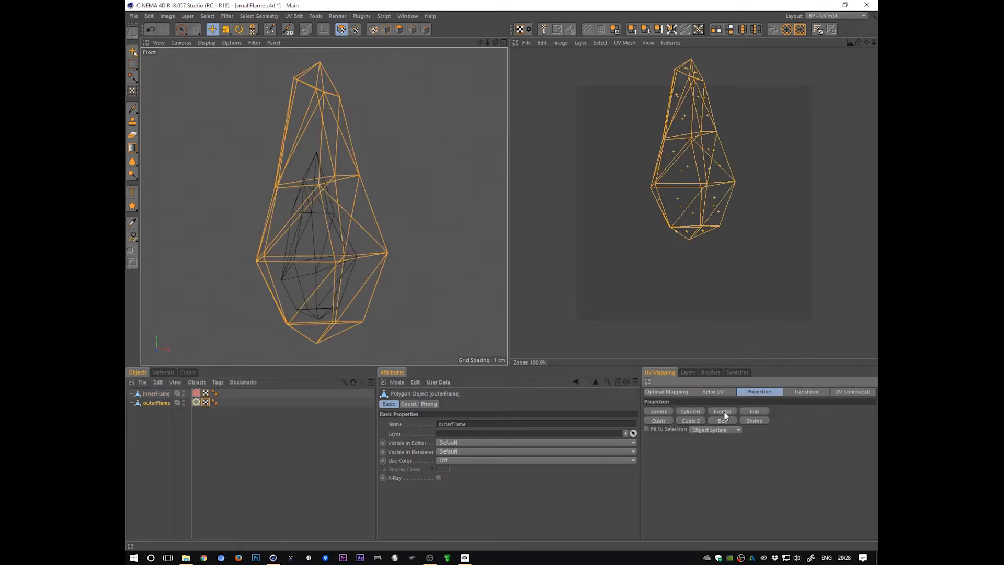
pyautogui.click(853, 392)
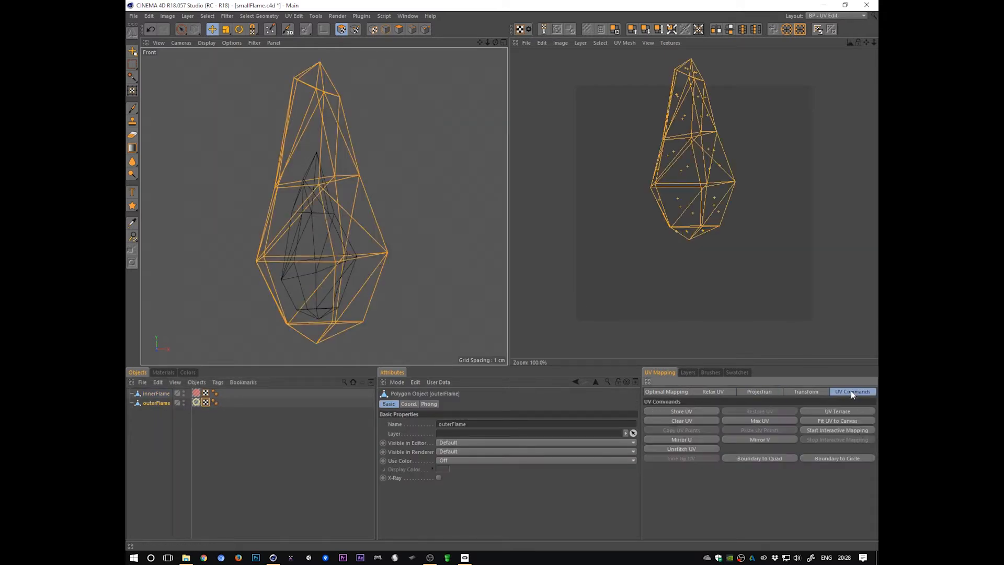
pyautogui.click(852, 421)
# Return to the perspective view and switch the interface to the Startup (User) layout
pyautogui.press('F1')
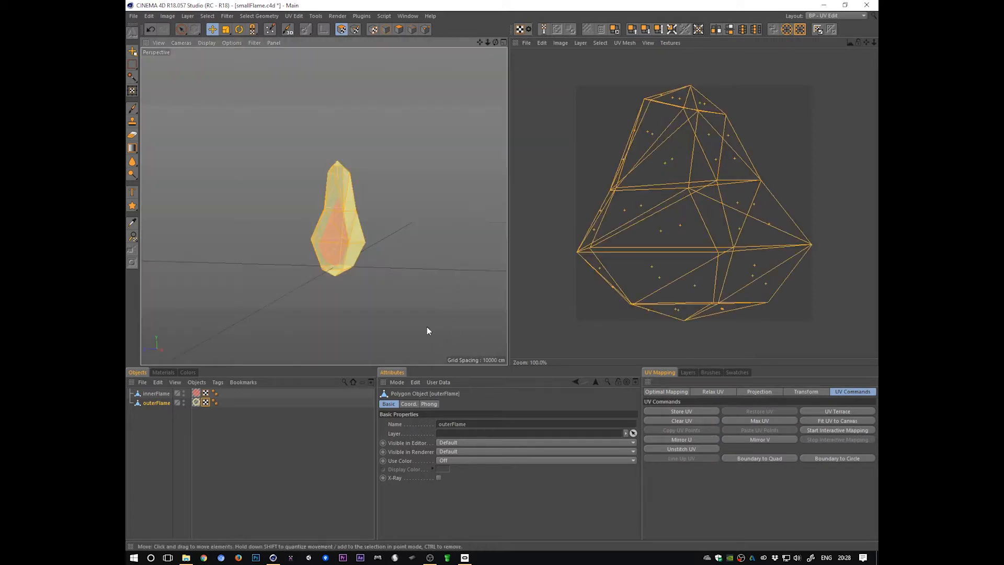
pyautogui.click(844, 17)
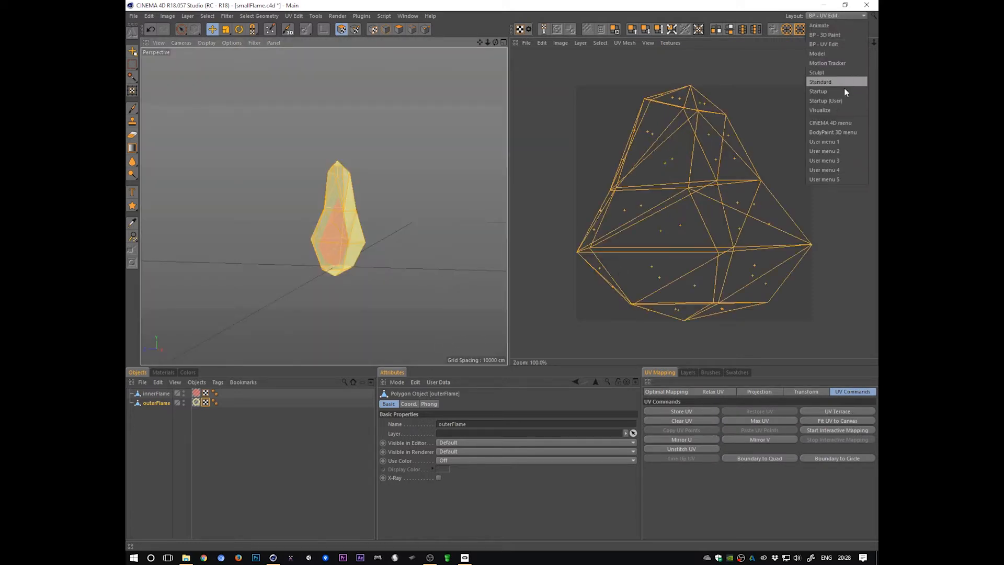
pyautogui.click(842, 103)
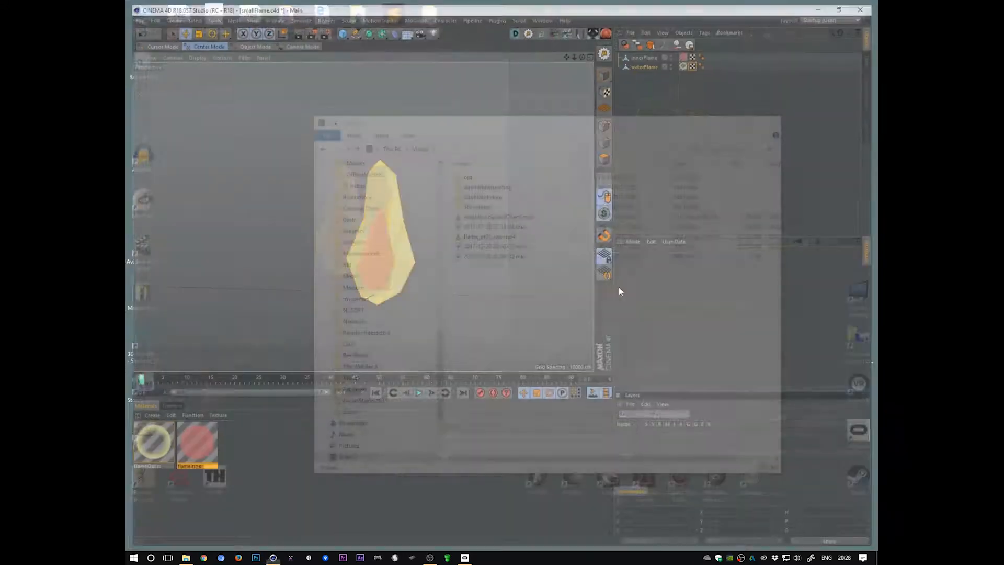
# Deselect outerFlame, activate Model mode, and check both flame parts in the perspective view
pyautogui.keyDown('alt'); pyautogui.moveTo(456, 264); pyautogui.dragTo(525, 302); pyautogui.keyUp('alt')
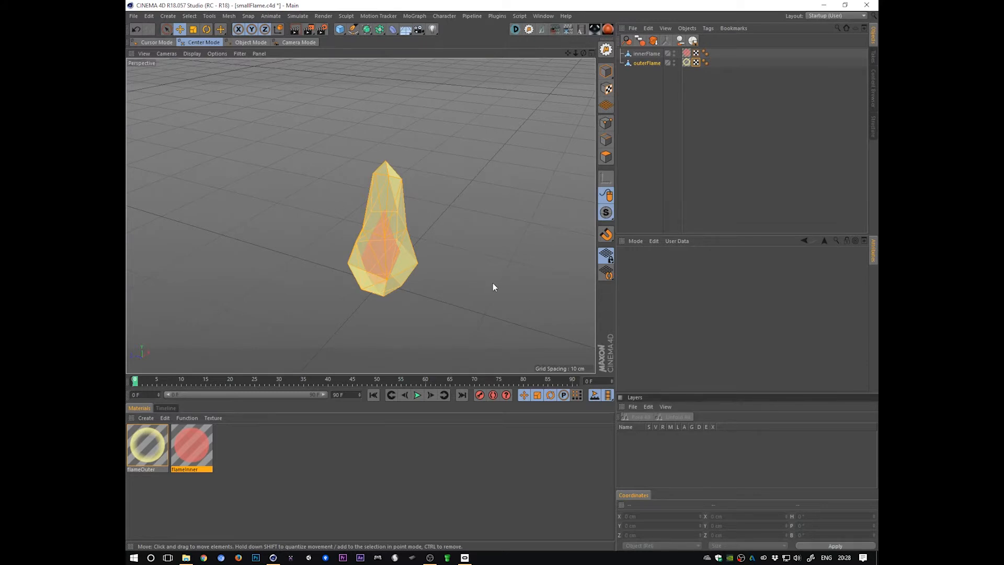
pyautogui.keyDown('alt'); pyautogui.moveTo(493, 285); pyautogui.dragTo(540, 234); pyautogui.keyUp('alt')
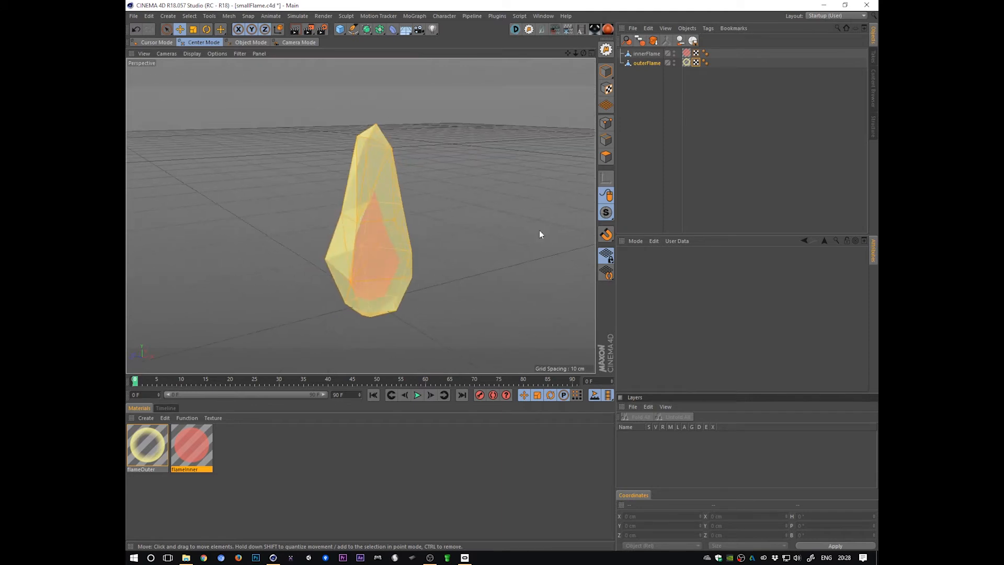
pyautogui.click(720, 172)
pyautogui.click(604, 74)
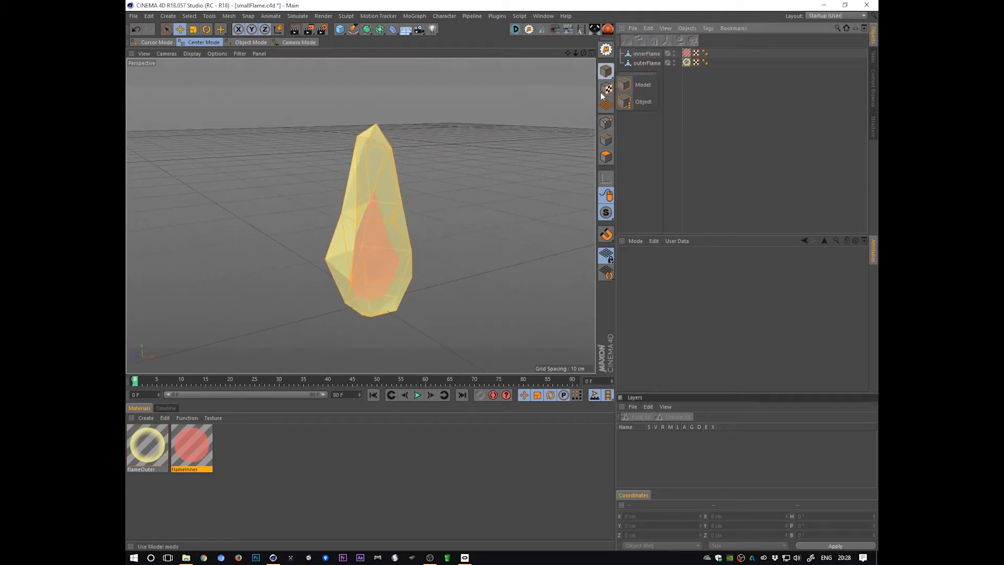
pyautogui.moveTo(505, 269)
pyautogui.keyDown('alt'); pyautogui.mouseDown()
pyautogui.moveTo(531, 246)
pyautogui.moveTo(507, 274)
pyautogui.moveTo(537, 278)
pyautogui.moveTo(495, 275)
pyautogui.mouseUp(); pyautogui.keyUp('alt')
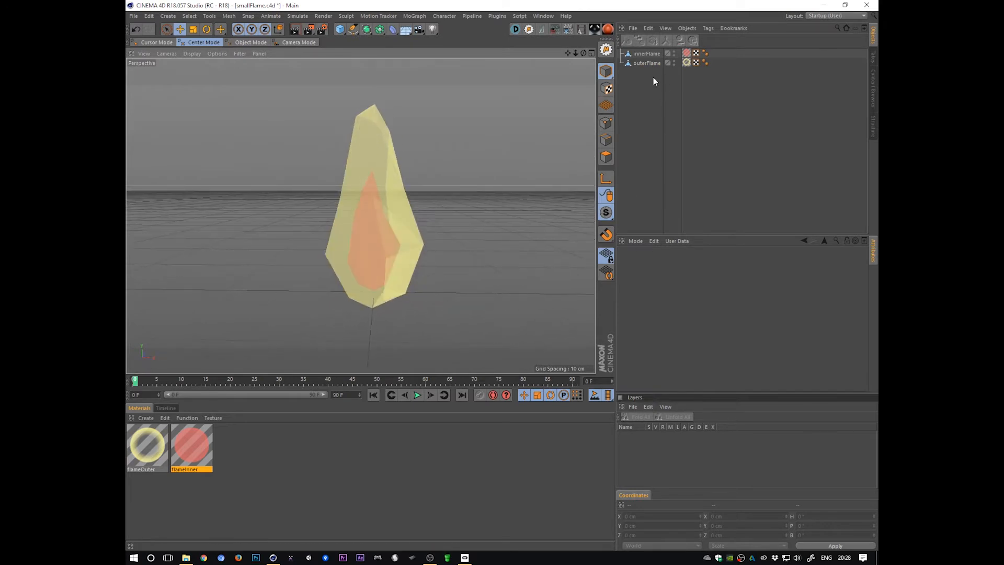
# Try moving innerFlame and outerFlame separately, undoing each change
pyautogui.moveTo(654, 79); pyautogui.dragTo(641, 44)
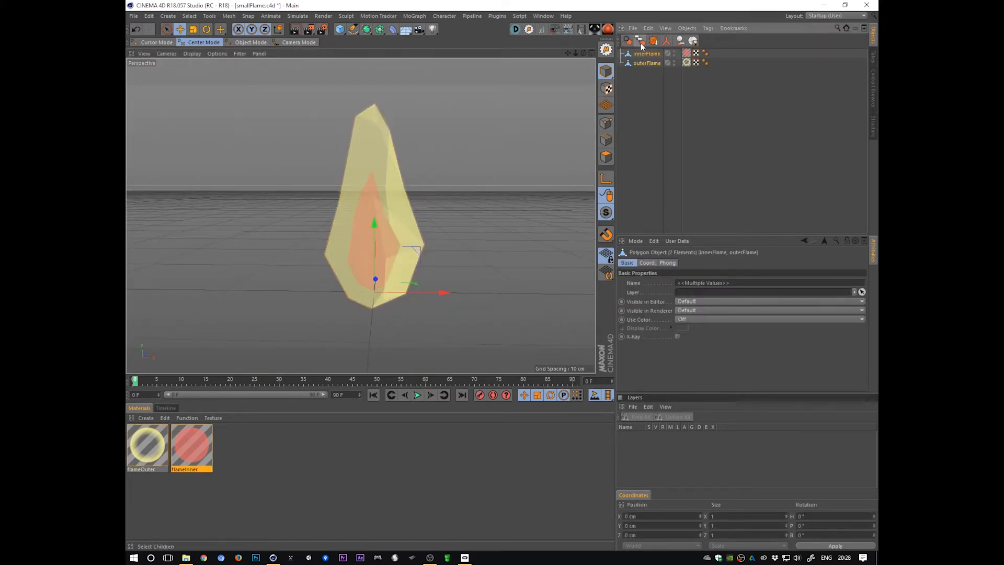
pyautogui.moveTo(515, 269)
pyautogui.keyDown('alt'); pyautogui.mouseDown()
pyautogui.moveTo(568, 270)
pyautogui.moveTo(533, 278)
pyautogui.mouseUp(); pyautogui.keyUp('alt')
pyautogui.click(649, 55)
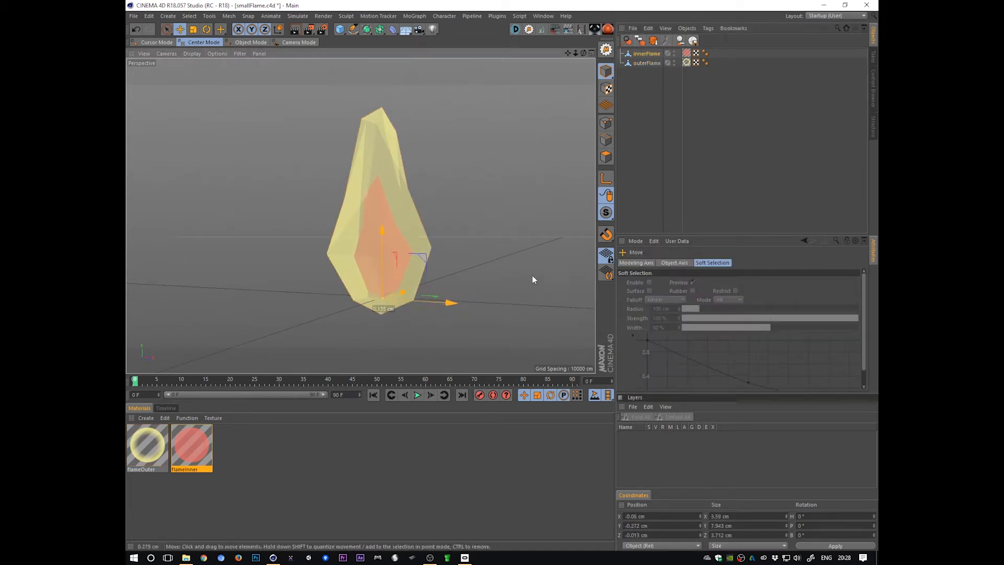
pyautogui.hotkey('ctrl', 'z')
pyautogui.keyDown('alt'); pyautogui.moveTo(524, 313); pyautogui.dragTo(548, 334); pyautogui.keyUp('alt')
pyautogui.click(654, 66)
pyautogui.hotkey('ctrl', 'z')
# Group innerFlame and outerFlame under a null and rename it smallFlame
pyautogui.moveTo(638, 90); pyautogui.dragTo(645, 56)
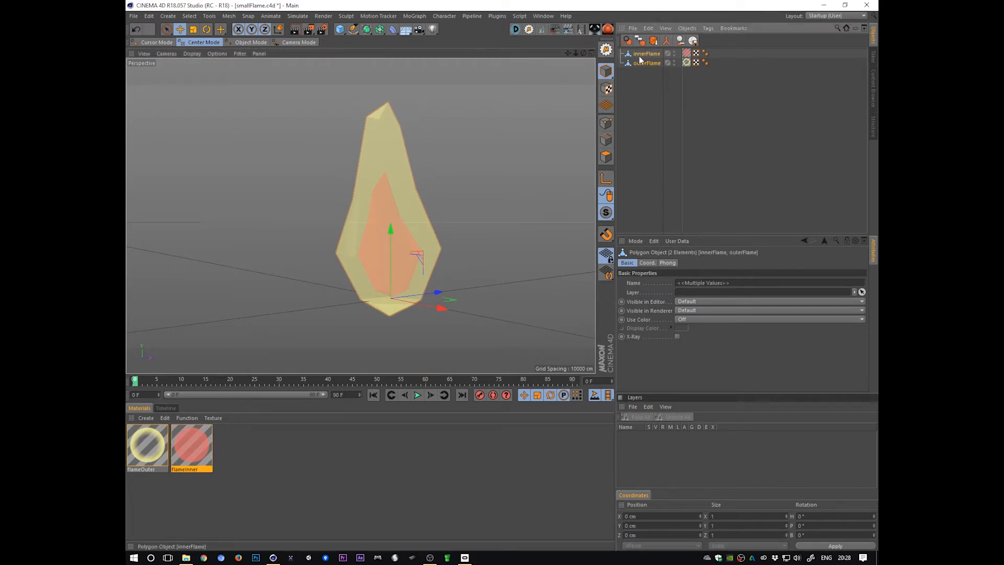
pyautogui.hotkey('alt', 'g')
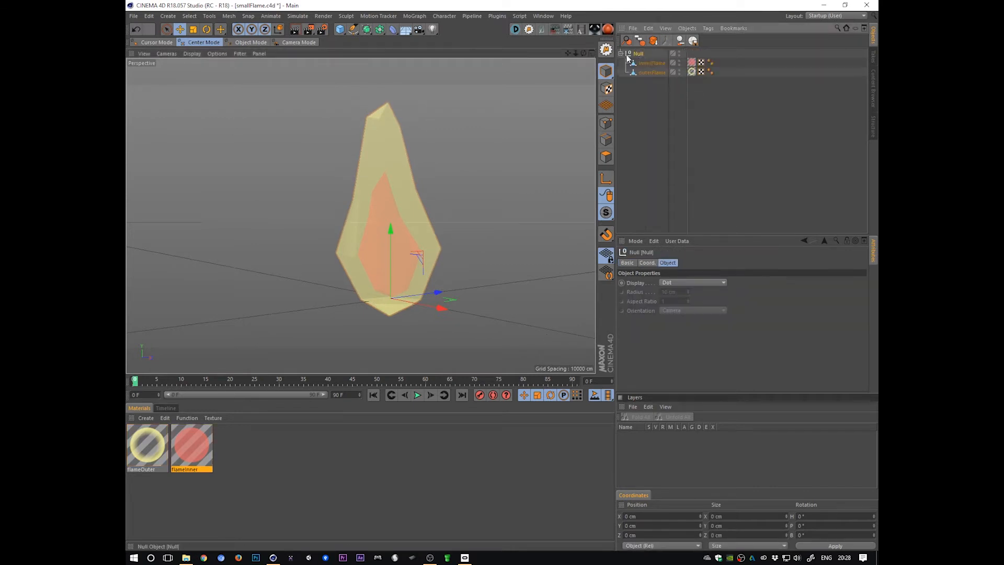
pyautogui.keyDown('alt'); pyautogui.moveTo(555, 324); pyautogui.dragTo(482, 324); pyautogui.keyUp('alt')
pyautogui.keyDown('alt'); pyautogui.moveTo(383, 319); pyautogui.dragTo(489, 314); pyautogui.keyUp('alt')
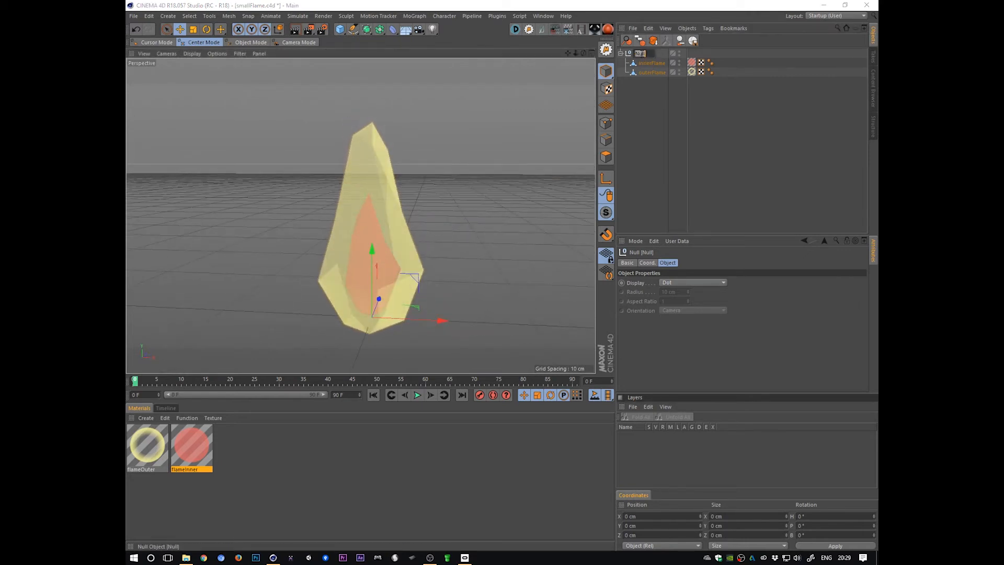
pyautogui.write('smallF')
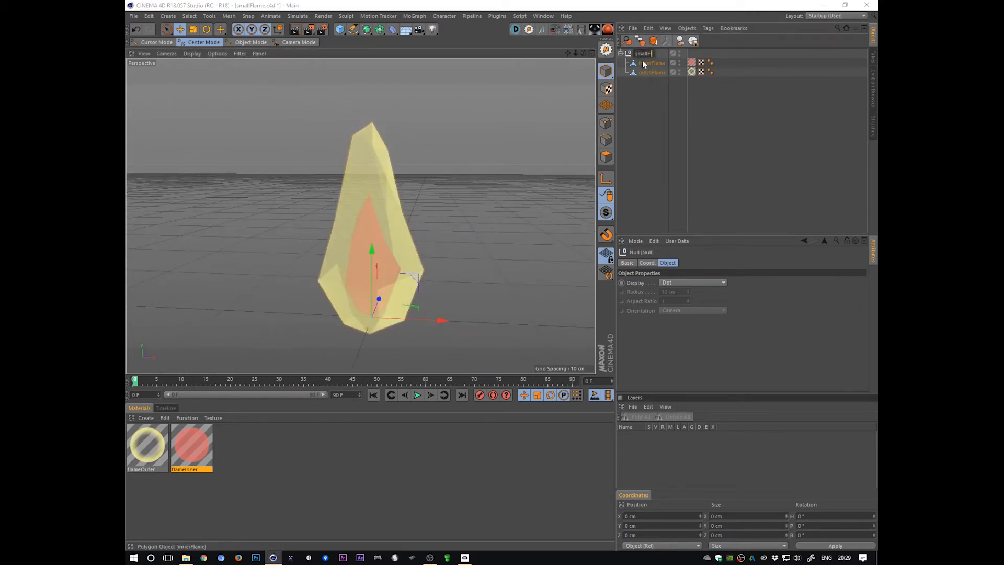
pyautogui.write('lame')
pyautogui.press('Return')
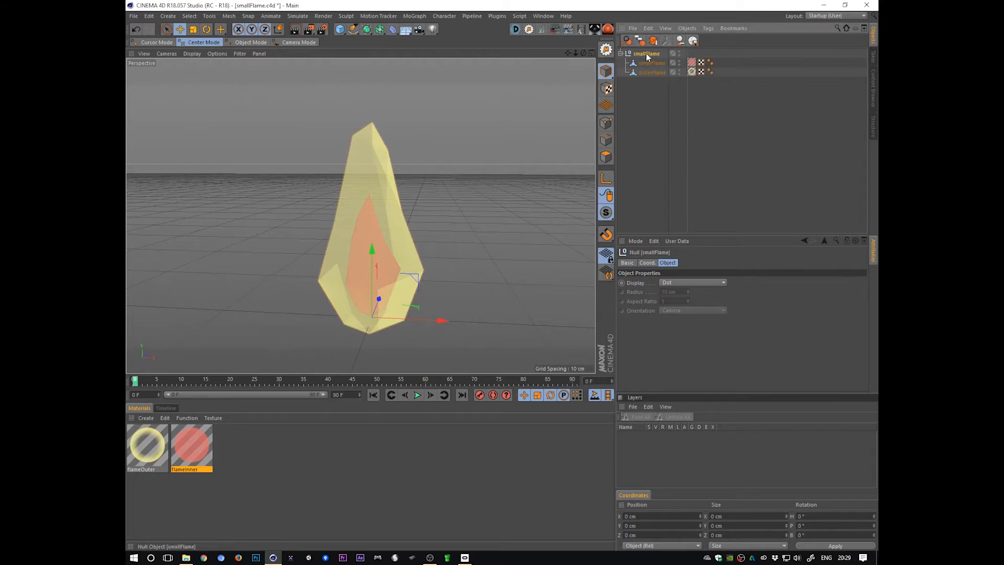
# Create a Joint object and make it the first child of the smallFlame null
pyautogui.click(415, 16)
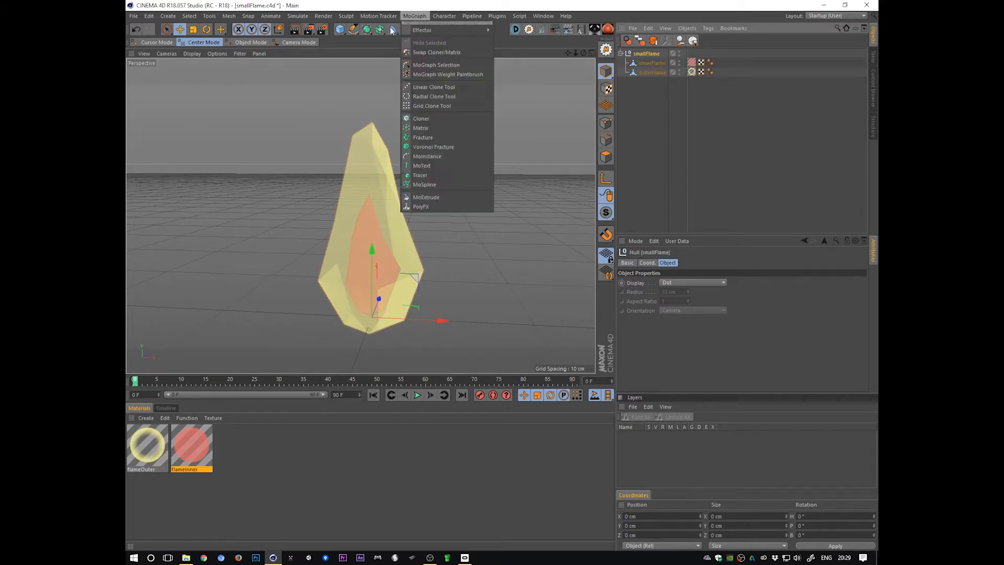
pyautogui.click(446, 152)
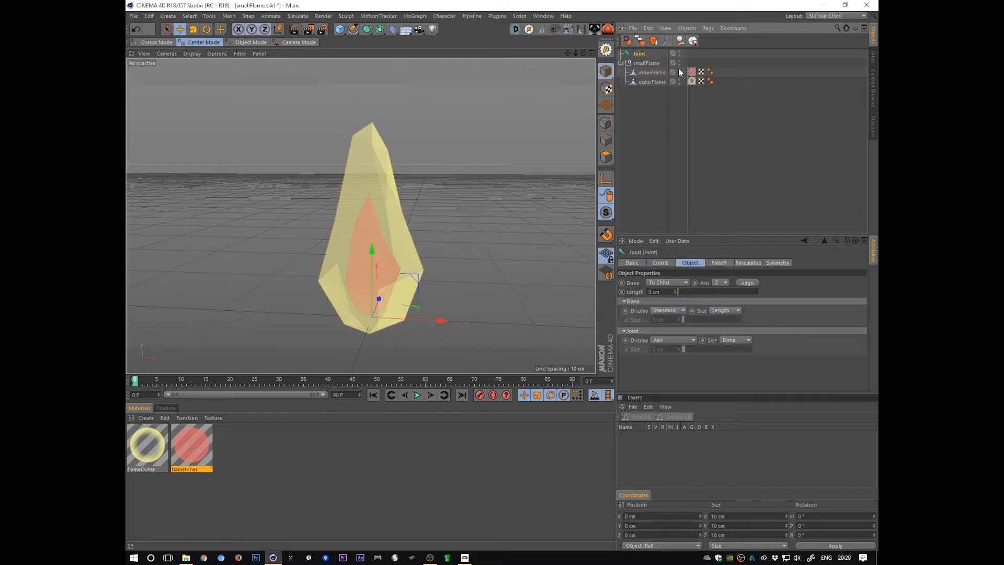
pyautogui.moveTo(640, 53); pyautogui.dragTo(650, 67)
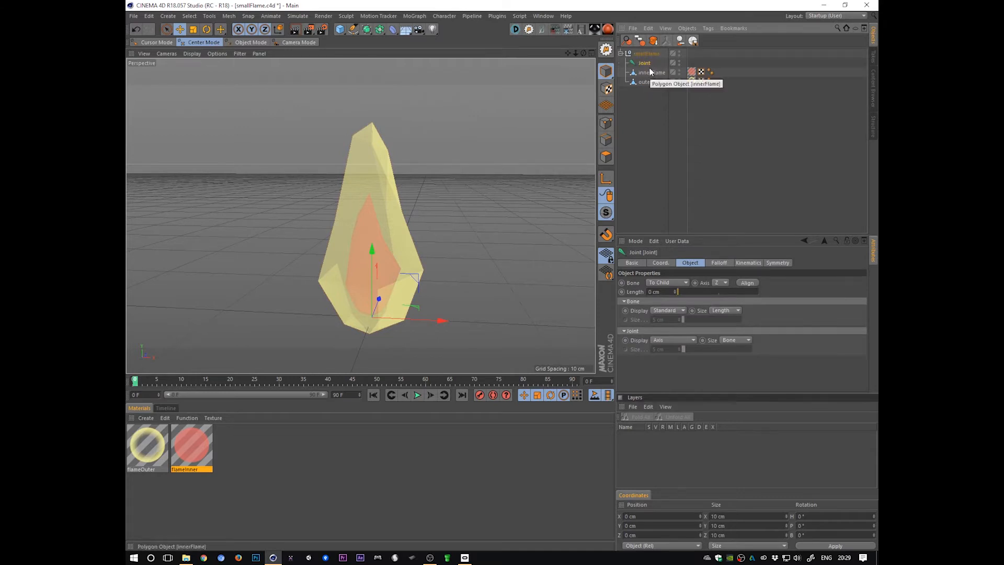
# Duplicate the joint as its own child and, in the Right view, raise the copy about 5.26 cm along Y
pyautogui.press('F3')
pyautogui.keyDown('alt'); pyautogui.moveTo(542, 321); pyautogui.dragTo(501, 306, button='right'); pyautogui.keyUp('alt')
pyautogui.keyDown('alt'); pyautogui.moveTo(501, 306); pyautogui.dragTo(481, 283, button='middle'); pyautogui.keyUp('alt')
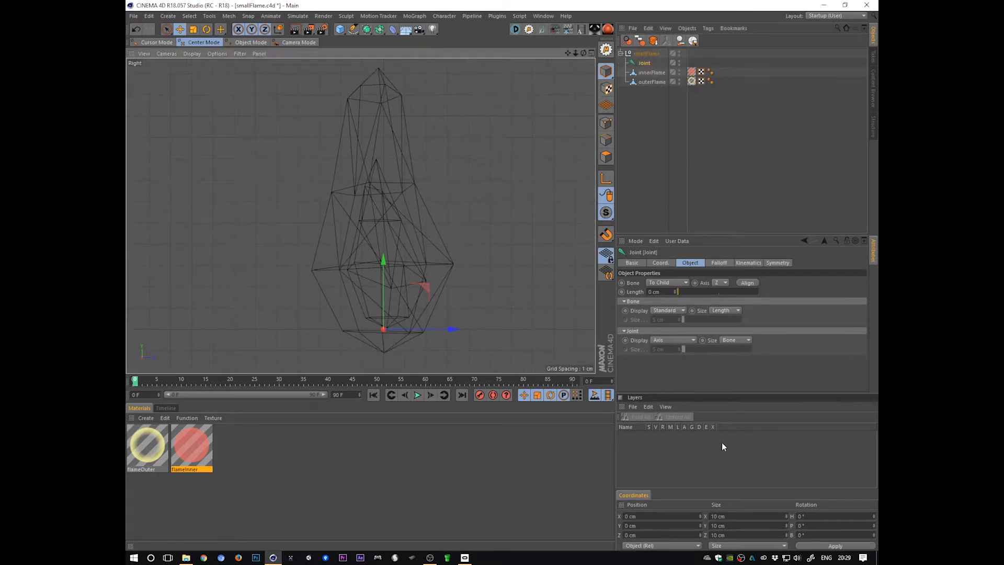
pyautogui.keyDown('ctrl'); pyautogui.moveTo(644, 63); pyautogui.dragTo(647, 64); pyautogui.keyUp('ctrl')
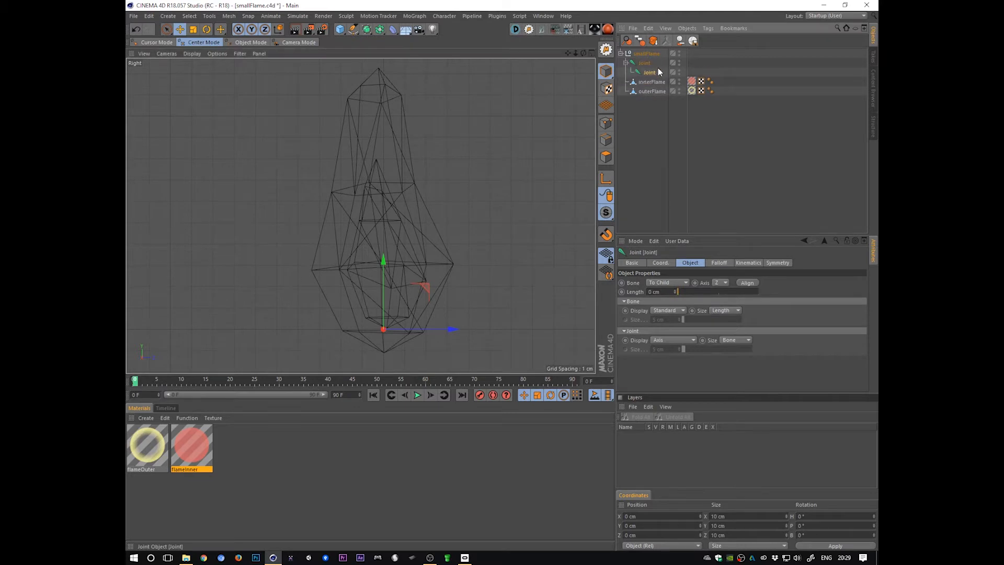
pyautogui.press('e')
pyautogui.moveTo(383, 269); pyautogui.dragTo(378, 139)
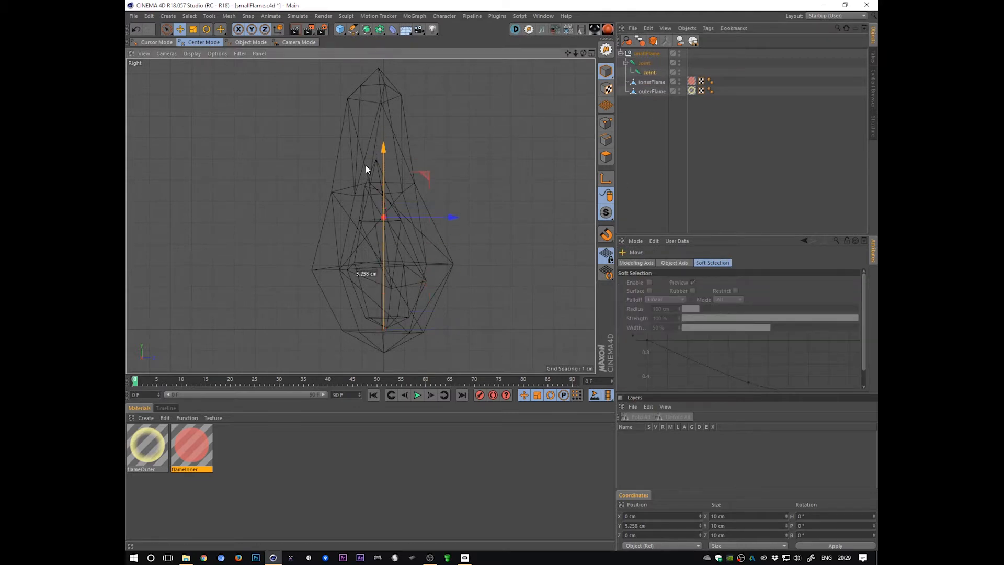
# Enable joint display in the viewport and shift the child joint to about Y 4.706 cm, Z -0.155 cm
pyautogui.click(236, 53)
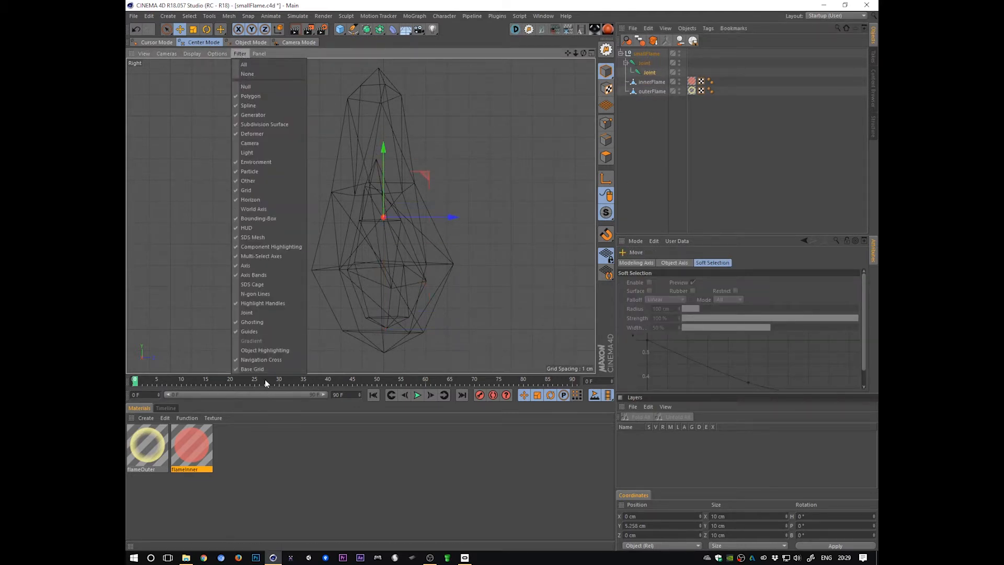
pyautogui.click(261, 312)
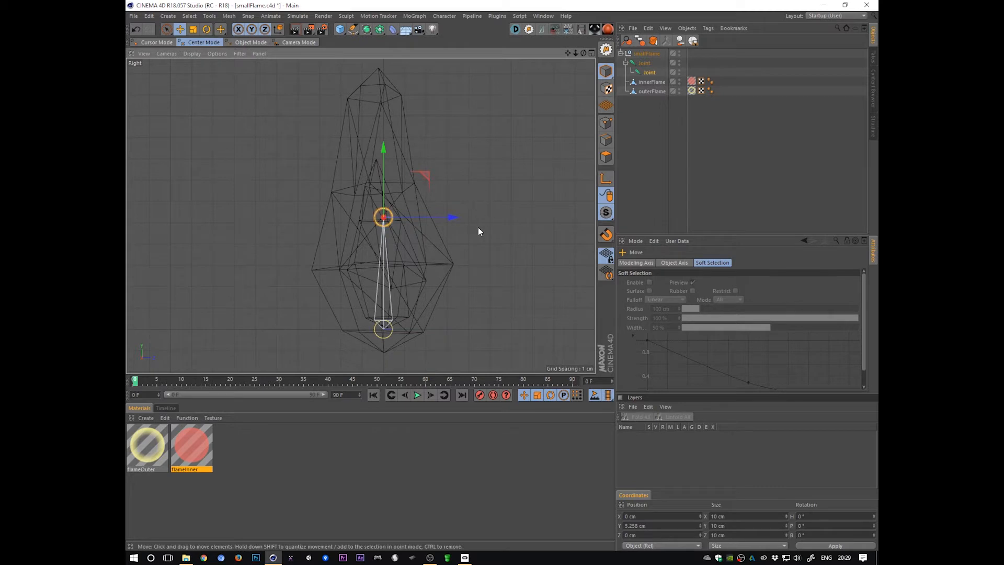
pyautogui.moveTo(513, 196); pyautogui.dragTo(510, 208)
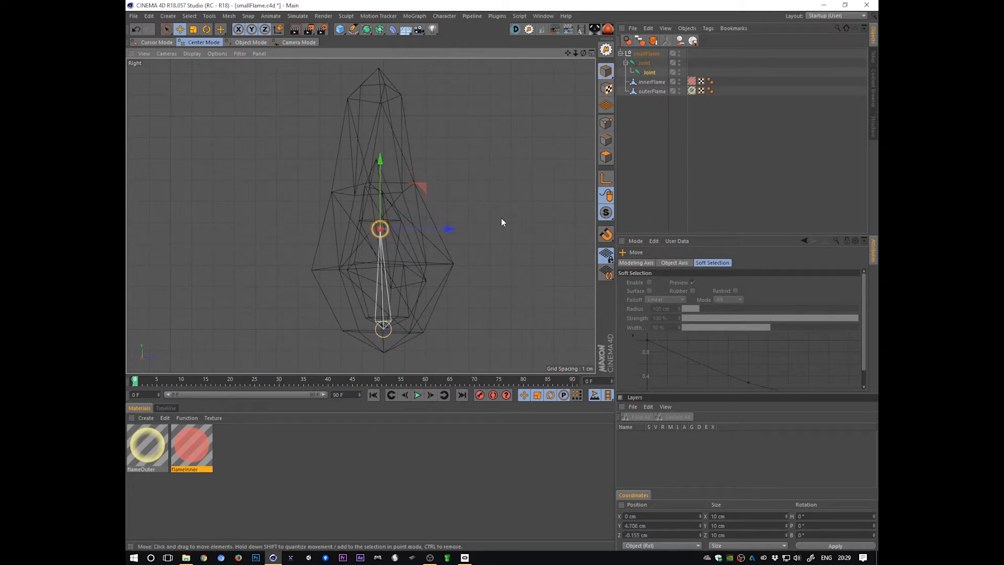
# Try dragging the child joint upward in the Right view and undo it
pyautogui.click(648, 63)
pyautogui.click(648, 72)
pyautogui.keyDown('alt'); pyautogui.moveTo(508, 252); pyautogui.dragTo(508, 281, button='middle'); pyautogui.keyUp('alt')
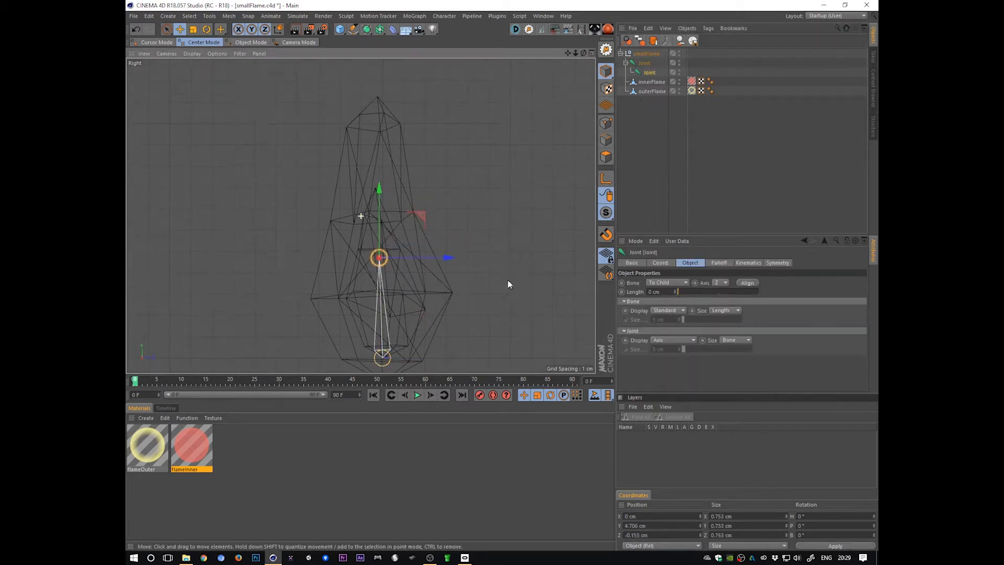
pyautogui.moveTo(493, 291); pyautogui.dragTo(494, 157)
pyautogui.hotkey('ctrl', 'z')
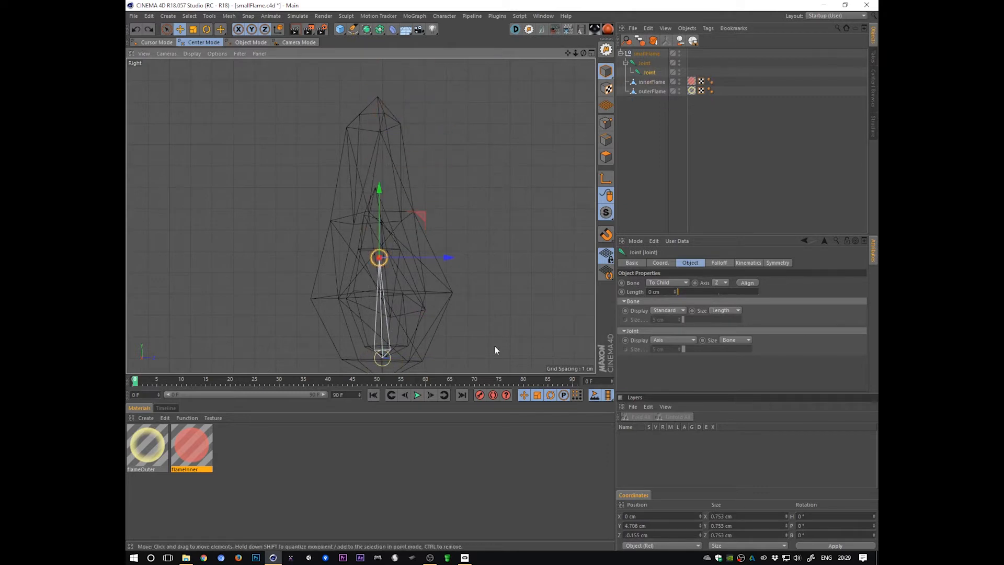
# Set the child joint's Bone to Axis and its length to 5 cm
pyautogui.click(650, 73)
pyautogui.keyDown('shift'); pyautogui.click(644, 63); pyautogui.keyUp('shift')
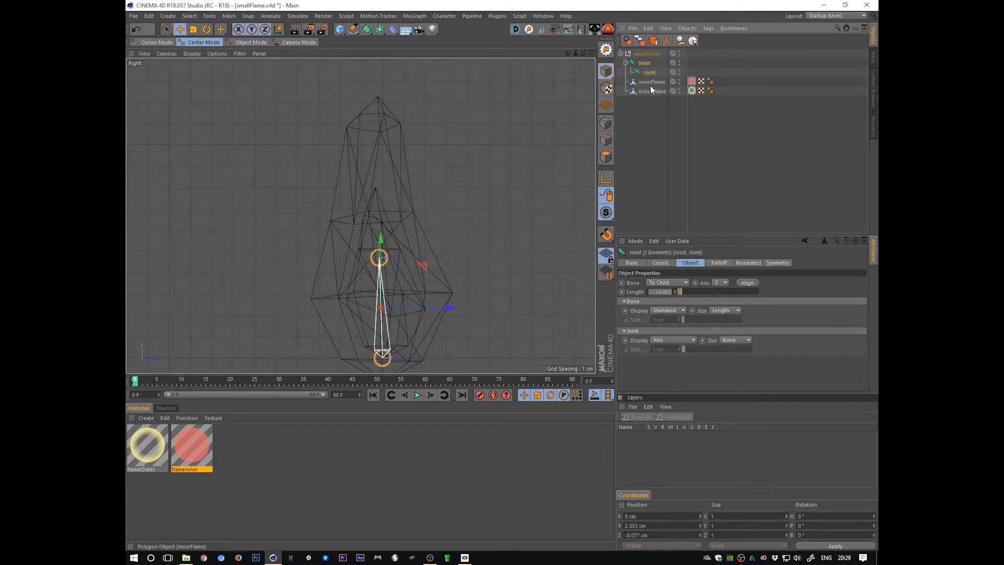
pyautogui.click(647, 63)
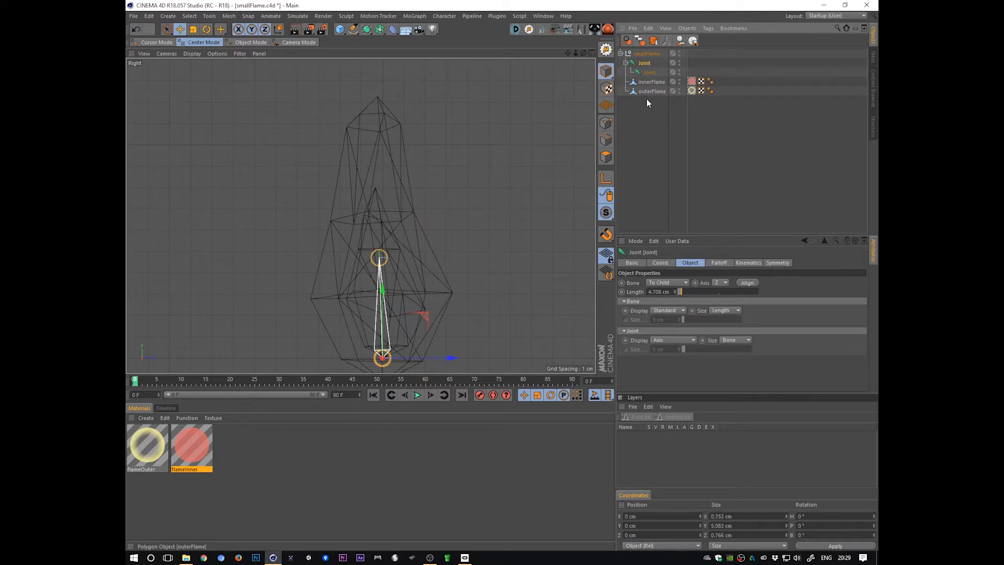
pyautogui.click(650, 72)
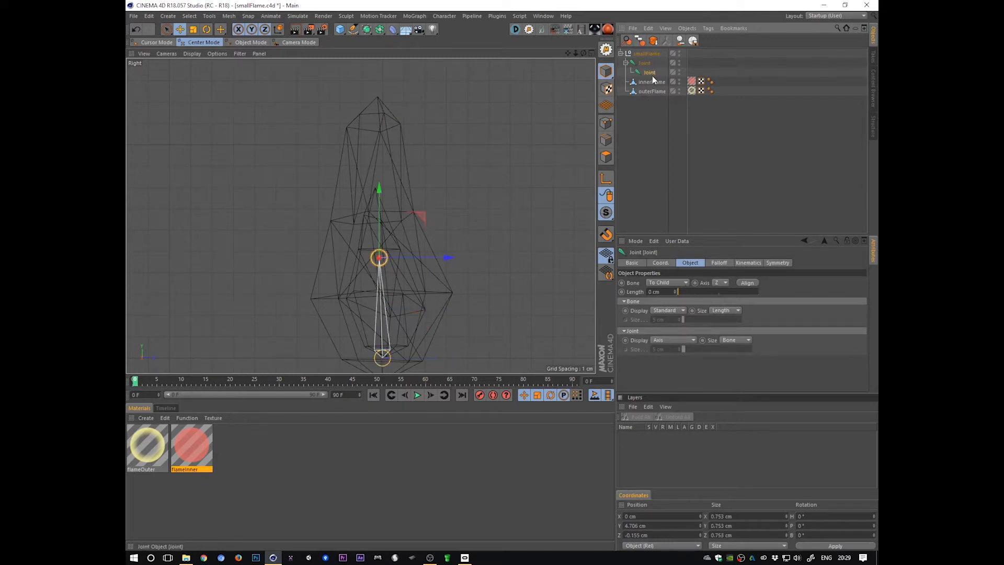
pyautogui.click(673, 283)
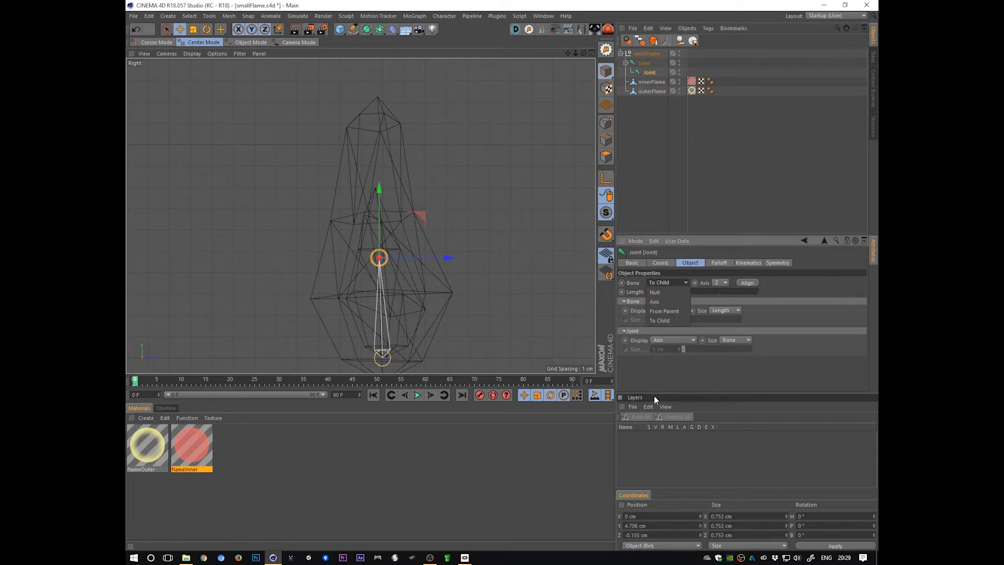
pyautogui.click(671, 302)
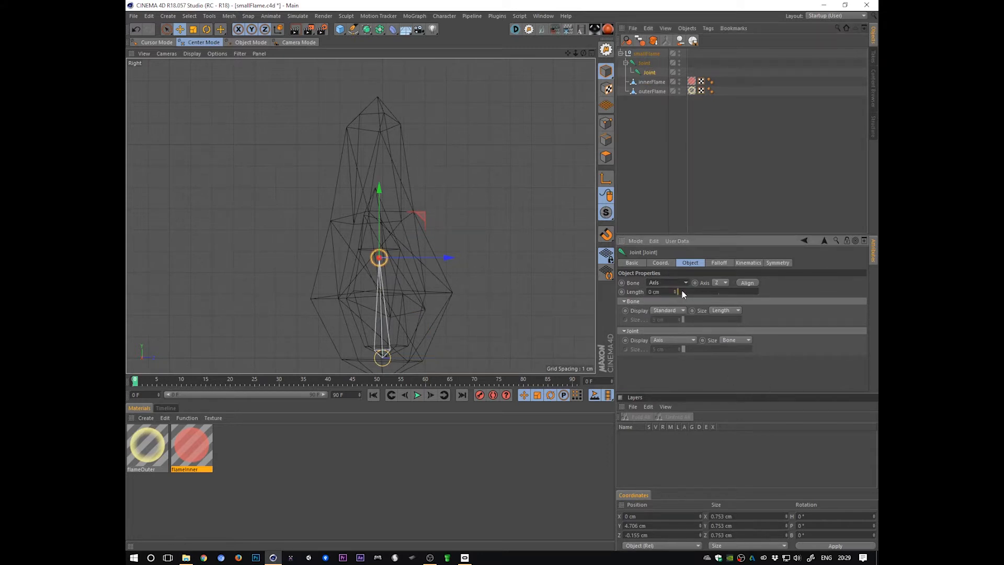
pyautogui.moveTo(682, 292)
pyautogui.mouseDown()
pyautogui.moveTo(749, 306)
pyautogui.moveTo(705, 290)
pyautogui.moveTo(682, 296)
pyautogui.mouseUp()
# Rotate the child joint to a pitch of about 91.645° so its bone points up the flame, and set its length to 8 cm
pyautogui.press('r')
pyautogui.moveTo(482, 330); pyautogui.dragTo(491, 150)
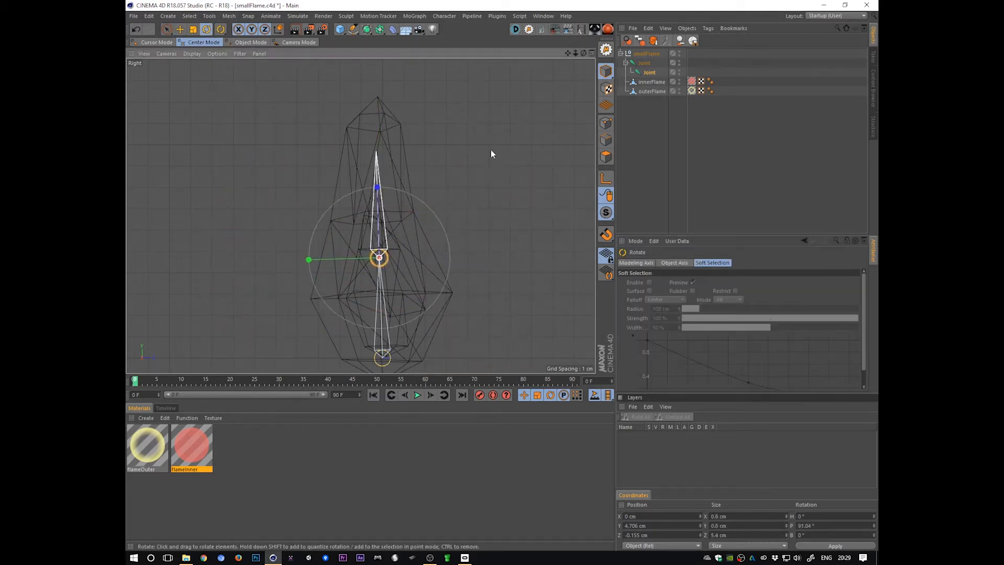
pyautogui.click(650, 72)
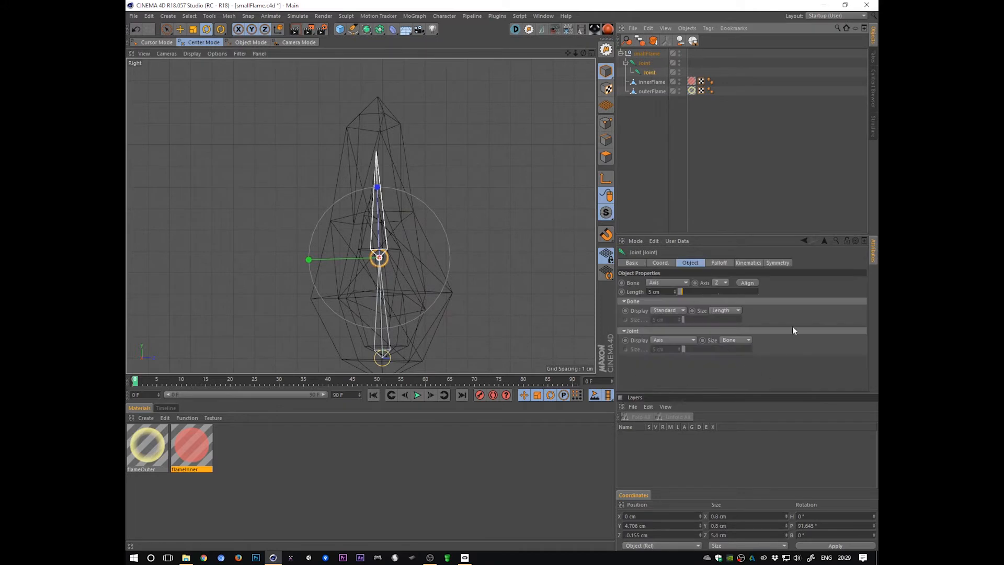
pyautogui.moveTo(684, 289); pyautogui.dragTo(685, 290)
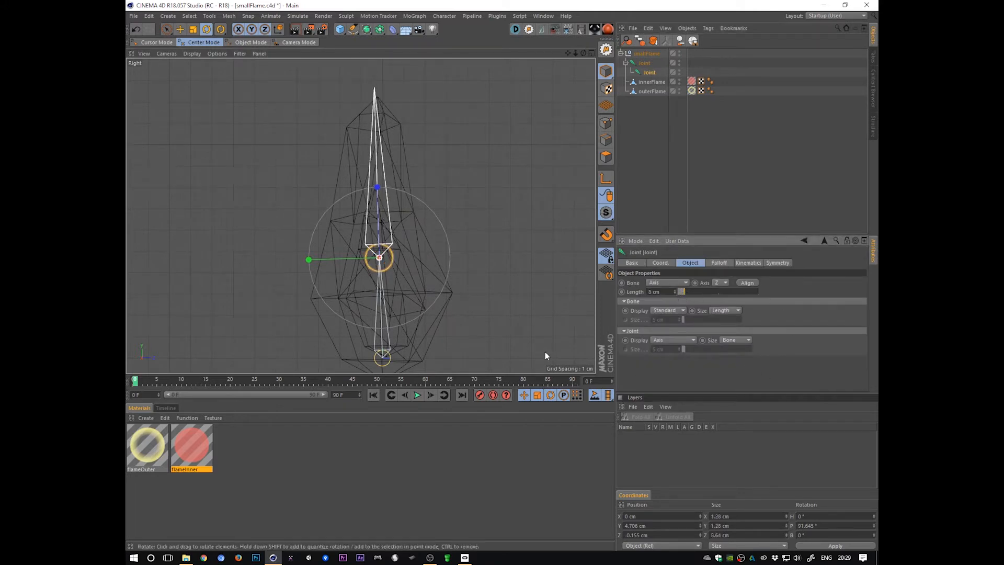
# Rotate the bottom joint's axis to a 90° pitch with axis editing enabled, and return to the Perspective view
pyautogui.click(644, 63)
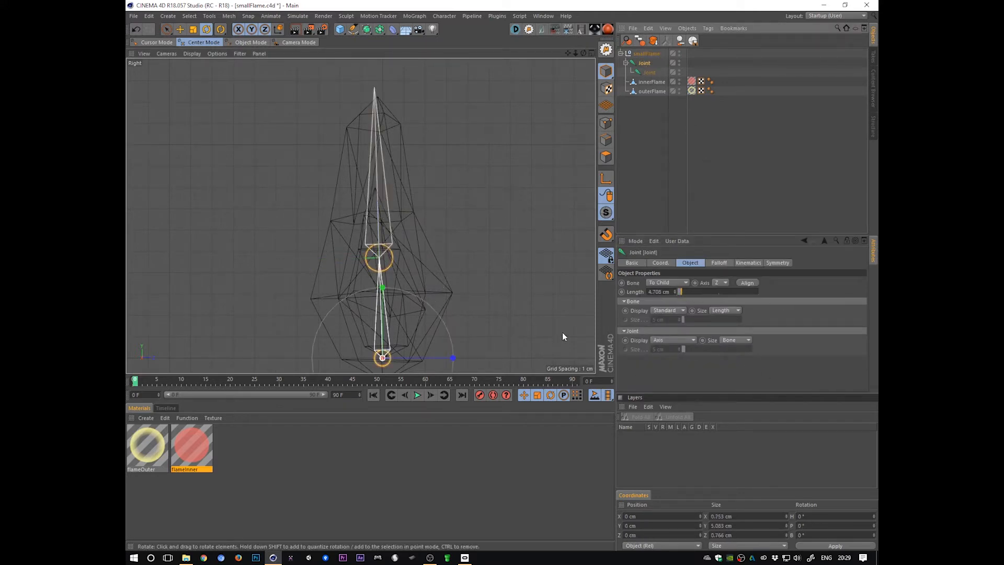
pyautogui.press('r')
pyautogui.moveTo(557, 329); pyautogui.dragTo(360, 141)
pyautogui.hotkey('ctrl', 'z')
pyautogui.press('F1')
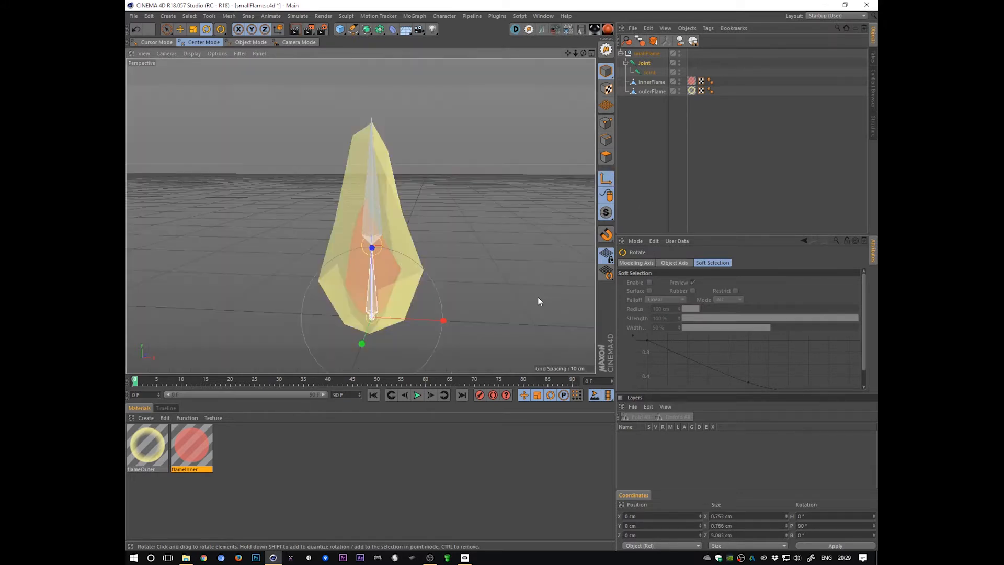
pyautogui.moveTo(538, 297)
pyautogui.keyDown('alt'); pyautogui.mouseDown()
pyautogui.moveTo(341, 309)
pyautogui.moveTo(493, 313)
pyautogui.moveTo(450, 307)
pyautogui.mouseUp(); pyautogui.keyUp('alt')
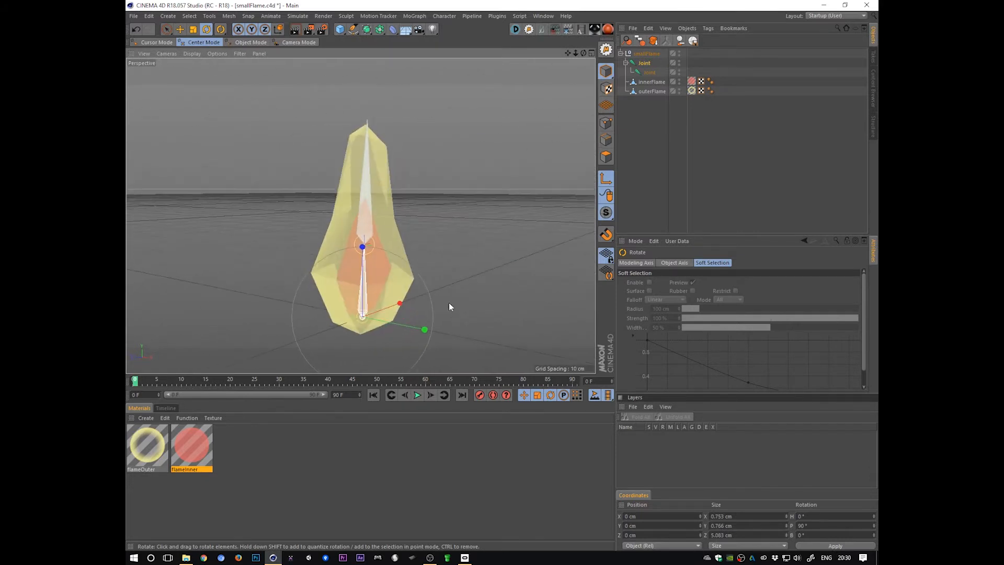
# Rename the parent joint bottomPart and its child joint topPart
pyautogui.doubleClick(646, 63)
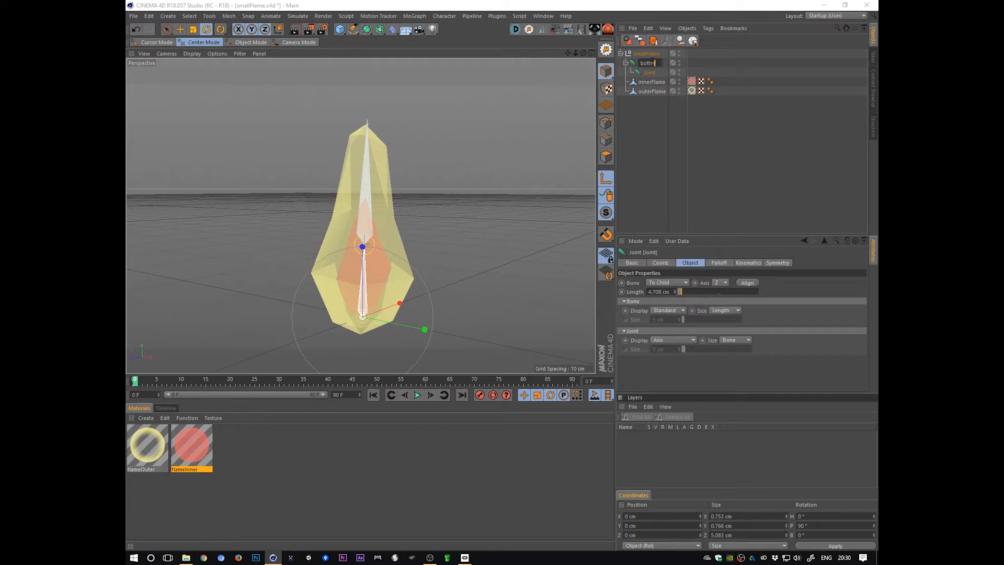
pyautogui.write('bottomPart')
pyautogui.press('Down')
pyautogui.write('top')
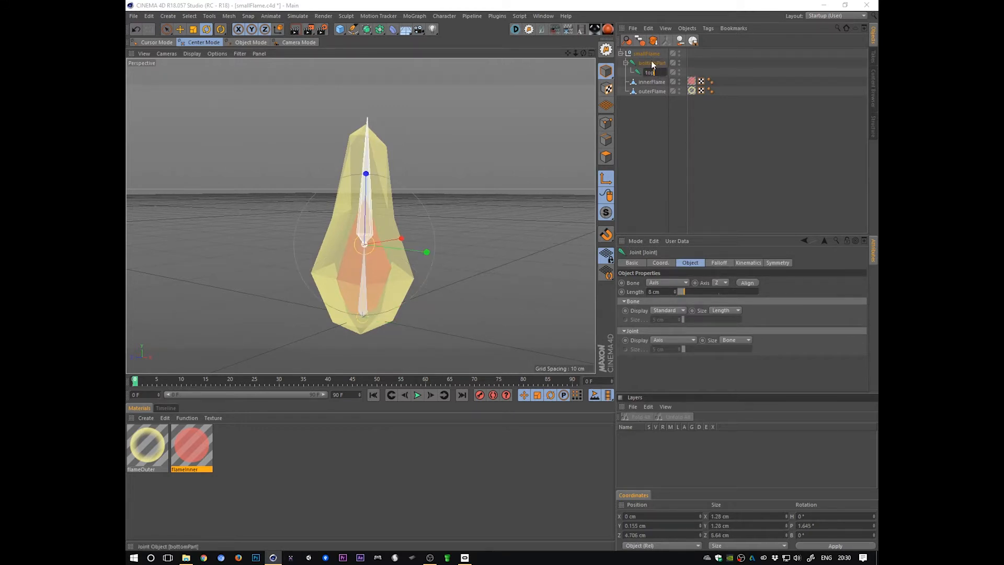
pyautogui.write('Part')
pyautogui.press('Return')
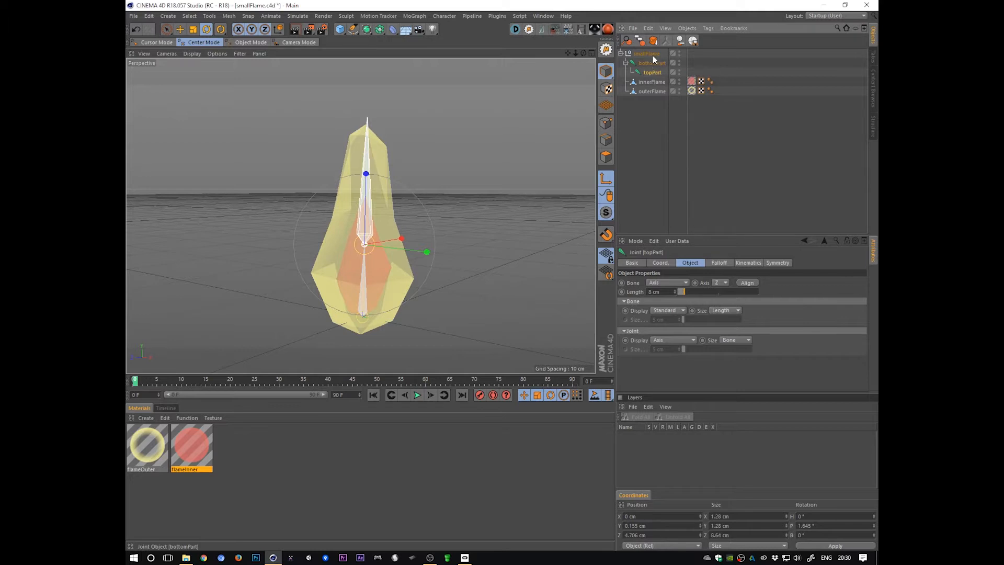
# Bind the innerFlame mesh to the bottomPart and topPart joints
pyautogui.click(651, 55)
pyautogui.click(658, 62)
pyautogui.keyDown('shift'); pyautogui.click(658, 82); pyautogui.keyUp('shift')
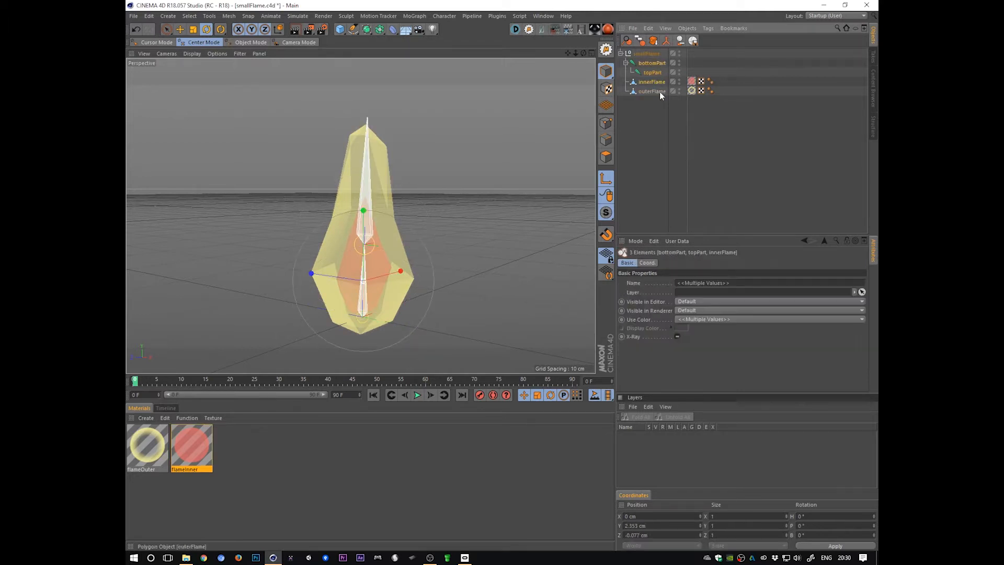
pyautogui.click(401, 14)
pyautogui.moveTo(447, 18)
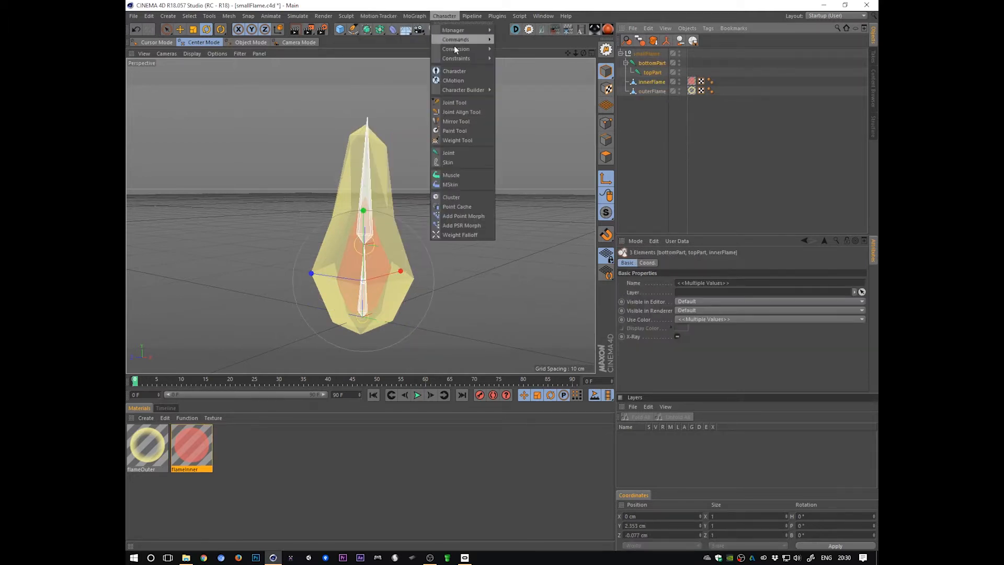
pyautogui.moveTo(462, 41)
pyautogui.click(518, 50)
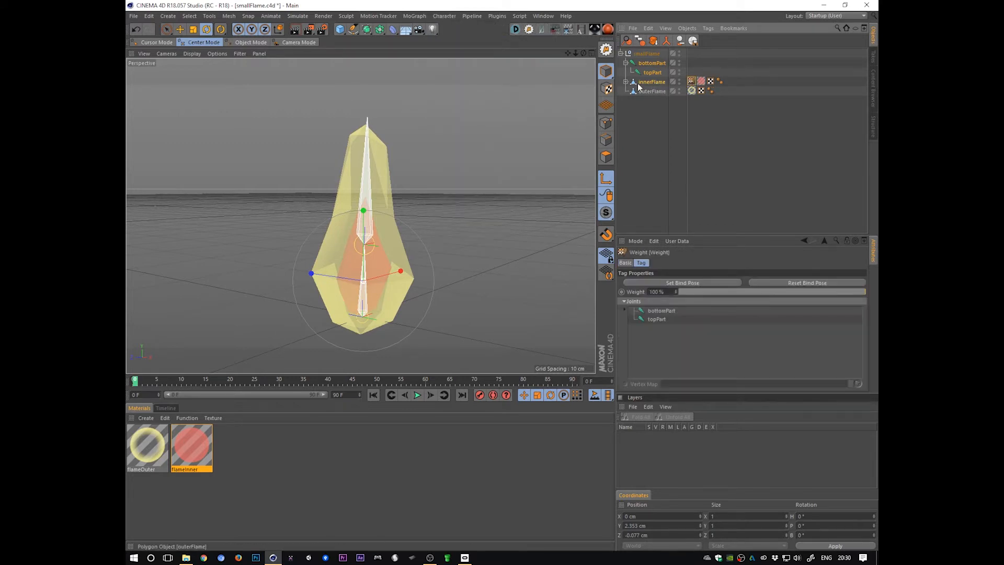
# Bind the outerFlame mesh to the same two joints, expand both flame objects in the hierarchy, and save the scene
pyautogui.keyDown('ctrl'); pyautogui.click(652, 92); pyautogui.keyUp('ctrl')
pyautogui.click(444, 16)
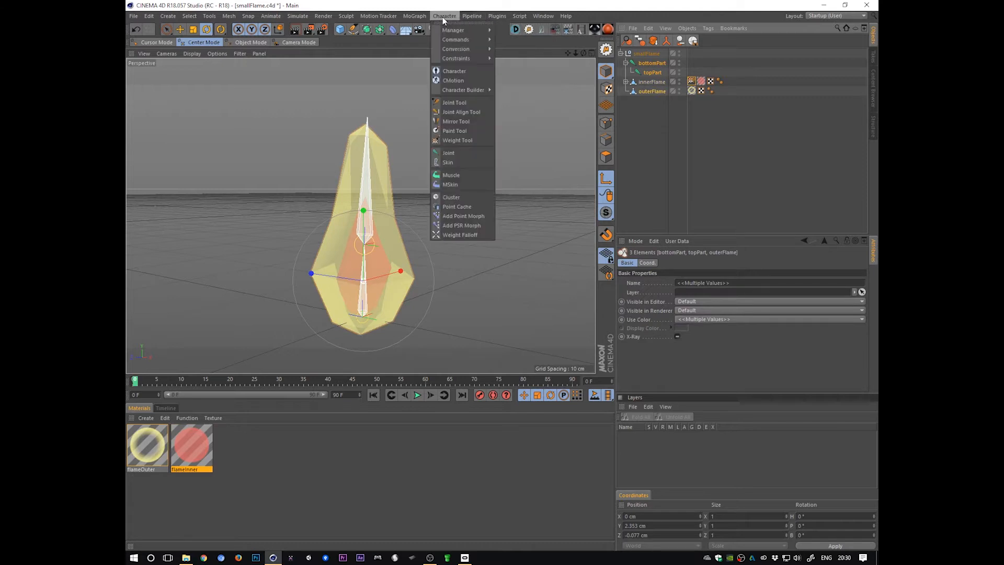
pyautogui.moveTo(460, 42)
pyautogui.click(515, 52)
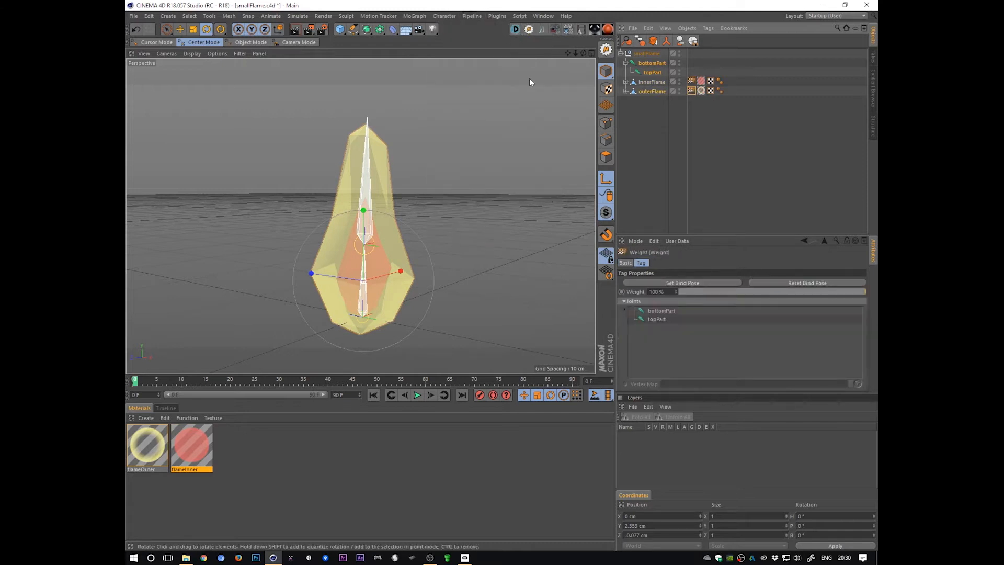
pyautogui.click(626, 91)
pyautogui.click(626, 82)
pyautogui.hotkey('ctrl', 's')
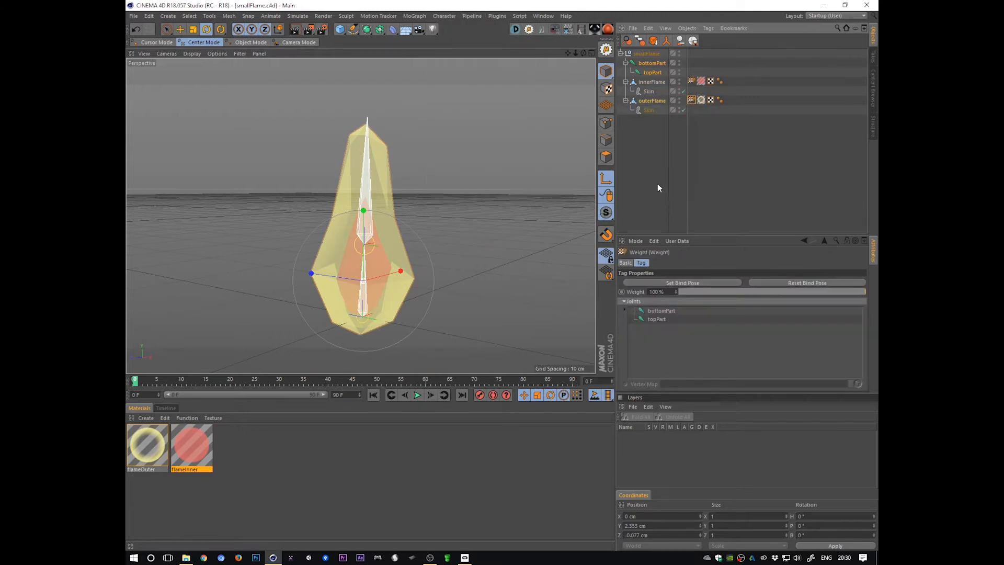
# Try moving the topPart joint and undo the move
pyautogui.click(653, 137)
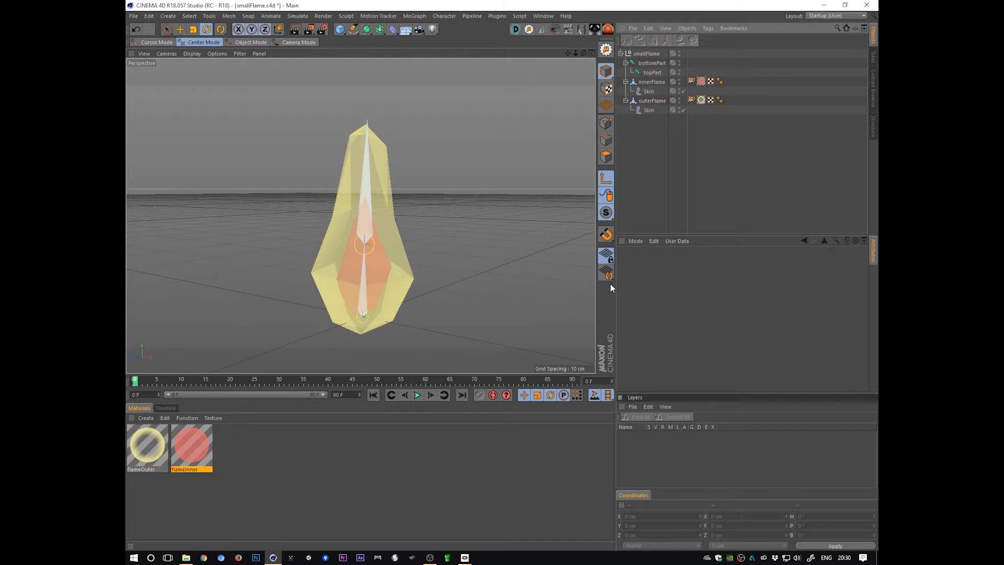
pyautogui.click(652, 73)
pyautogui.press('e')
pyautogui.moveTo(491, 294)
pyautogui.mouseDown()
pyautogui.moveTo(481, 237)
pyautogui.moveTo(483, 332)
pyautogui.moveTo(531, 269)
pyautogui.moveTo(498, 277)
pyautogui.mouseUp()
pyautogui.hotkey('ctrl', 'z')
# Try moving the bottomPart joint, undo it, and turn off axis editing
pyautogui.click(652, 63)
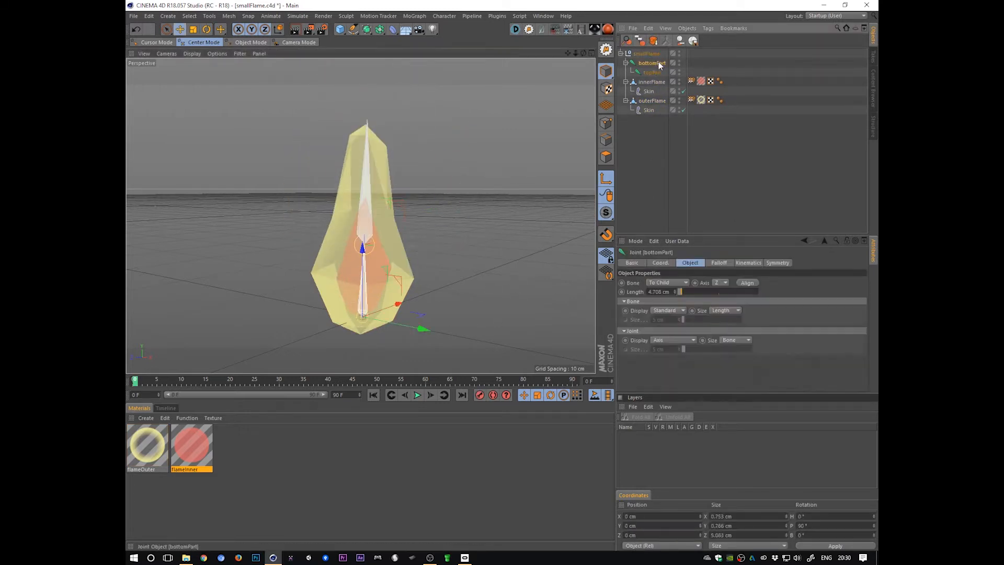
pyautogui.moveTo(527, 316); pyautogui.dragTo(541, 284)
pyautogui.hotkey('ctrl', 'z')
pyautogui.press('l')
pyautogui.hotkey('ctrl', 'z')
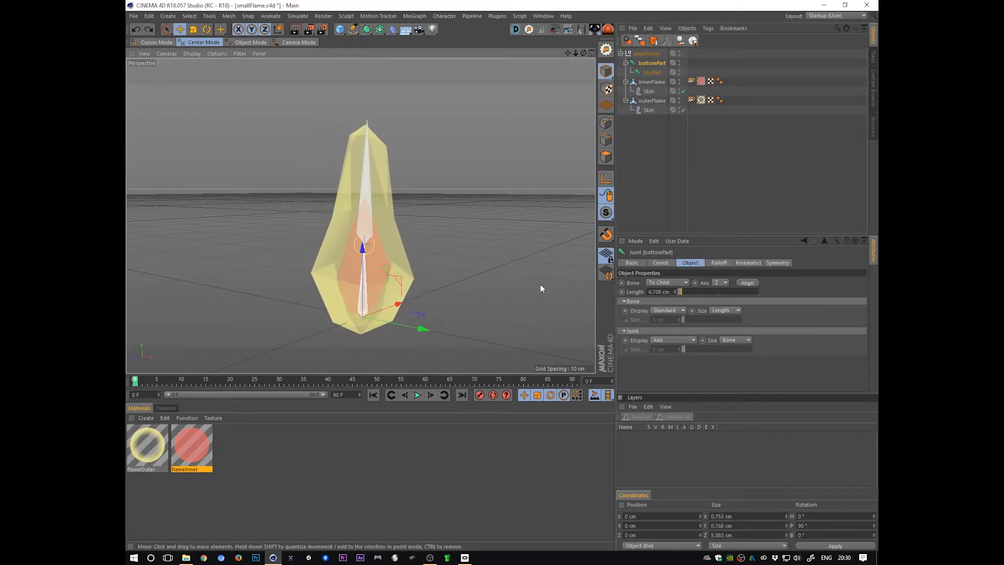
# Show the Timeline, and freeze all transformations of every object in the smallFlame hierarchy
pyautogui.click(165, 408)
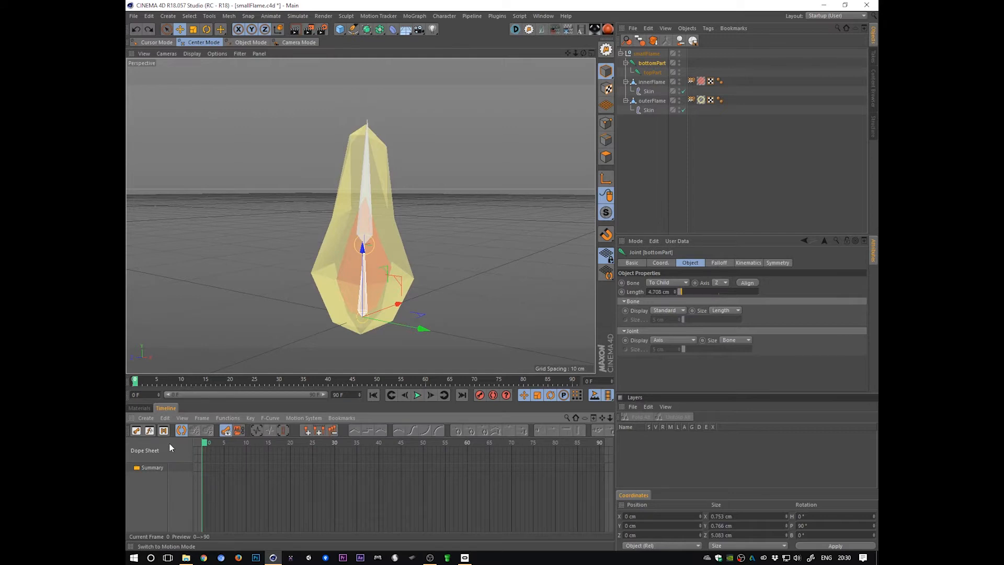
pyautogui.click(650, 53)
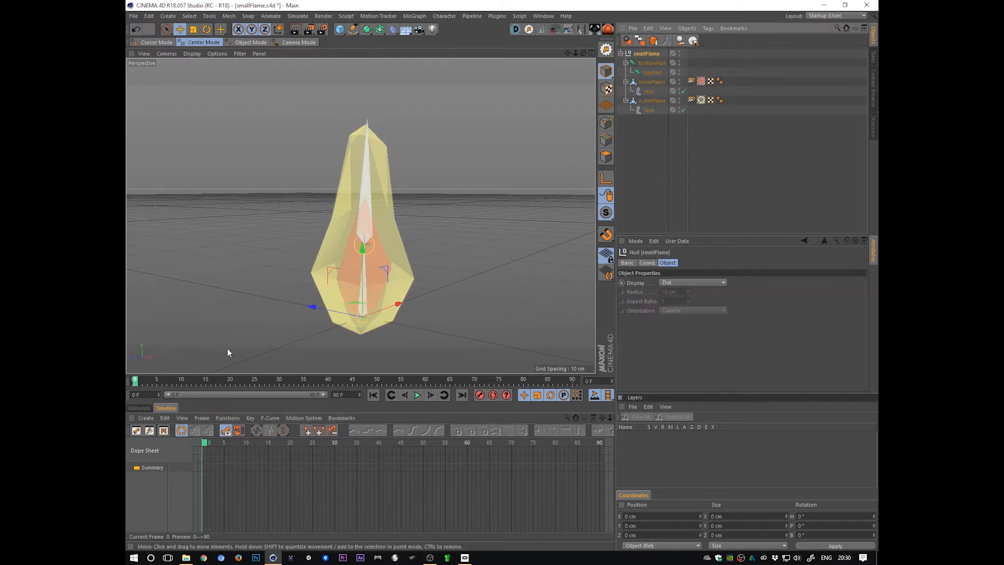
pyautogui.keyDown('alt'); pyautogui.moveTo(530, 296); pyautogui.dragTo(484, 355); pyautogui.keyUp('alt')
pyautogui.click(650, 54)
pyautogui.keyDown('shift'); pyautogui.click(650, 110); pyautogui.keyUp('shift')
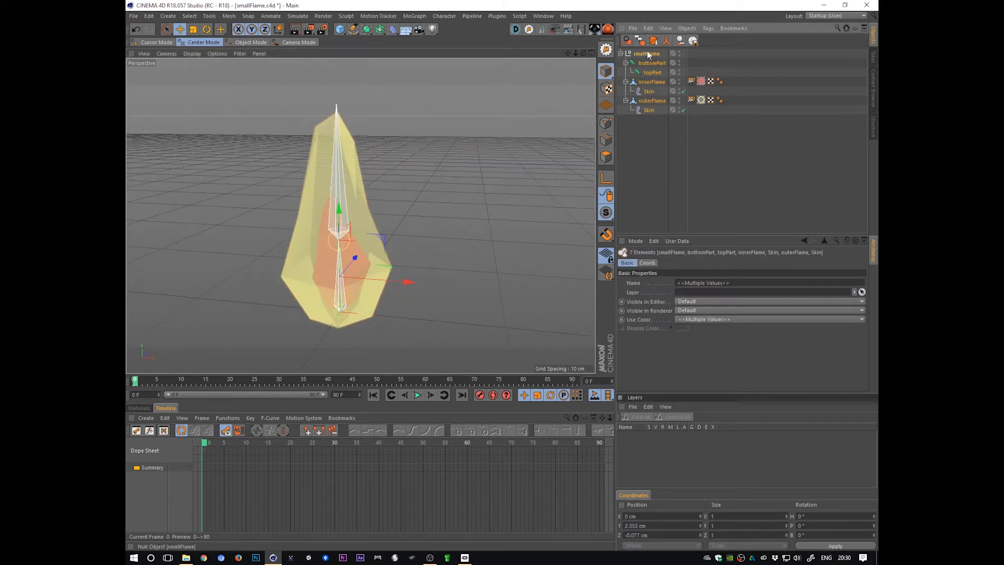
pyautogui.click(647, 263)
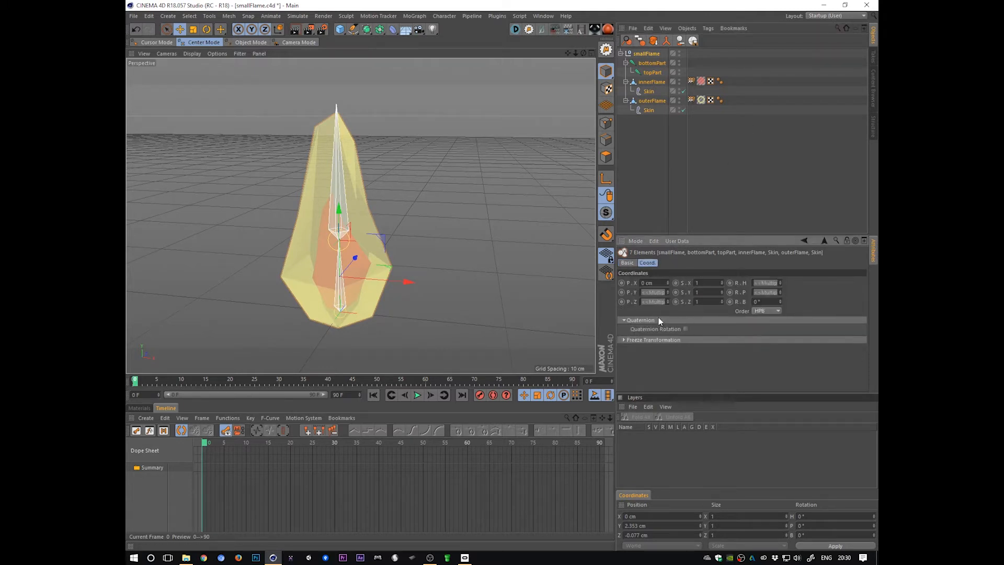
pyautogui.click(654, 328)
pyautogui.click(647, 338)
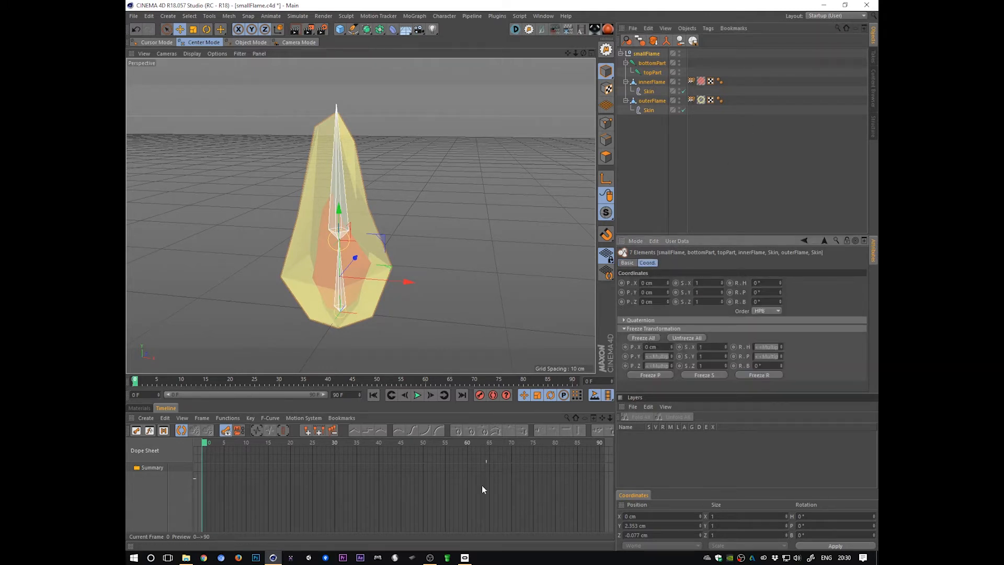
# Clear the selection, check innerFlame's coordinates, and save the scene
pyautogui.scroll(-2, 504, 284)
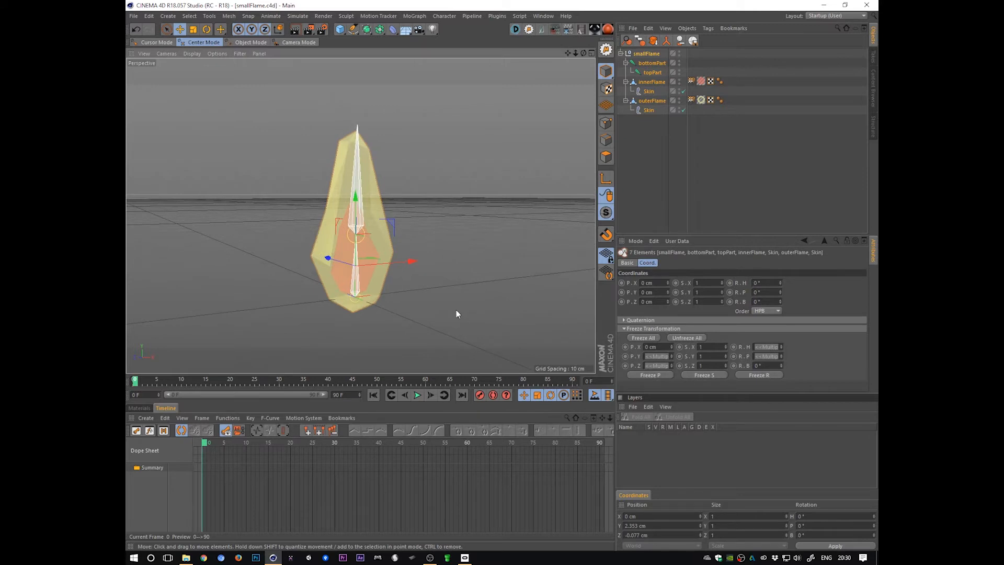
pyautogui.keyDown('alt'); pyautogui.moveTo(456, 309); pyautogui.dragTo(540, 312); pyautogui.keyUp('alt')
pyautogui.click(649, 167)
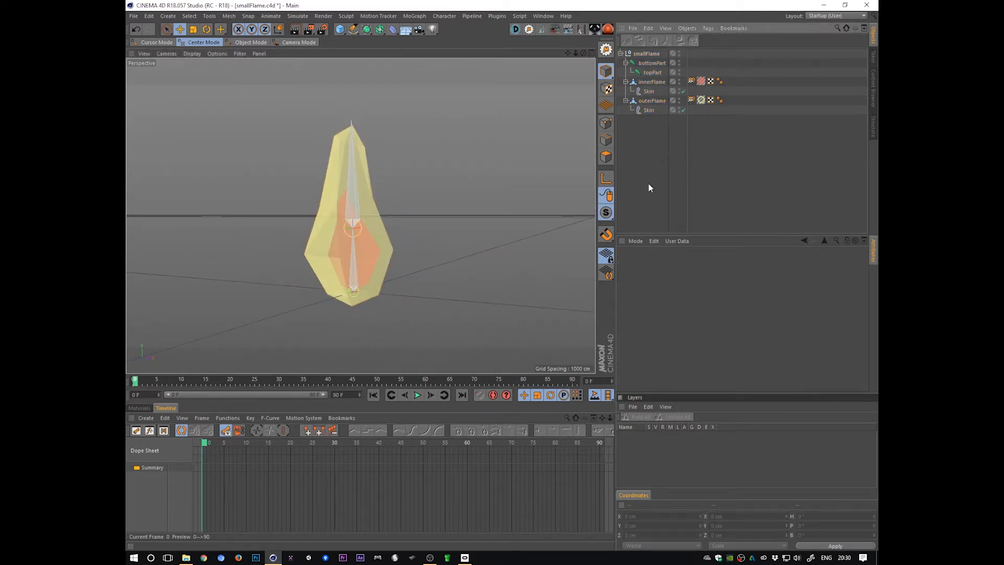
pyautogui.click(651, 82)
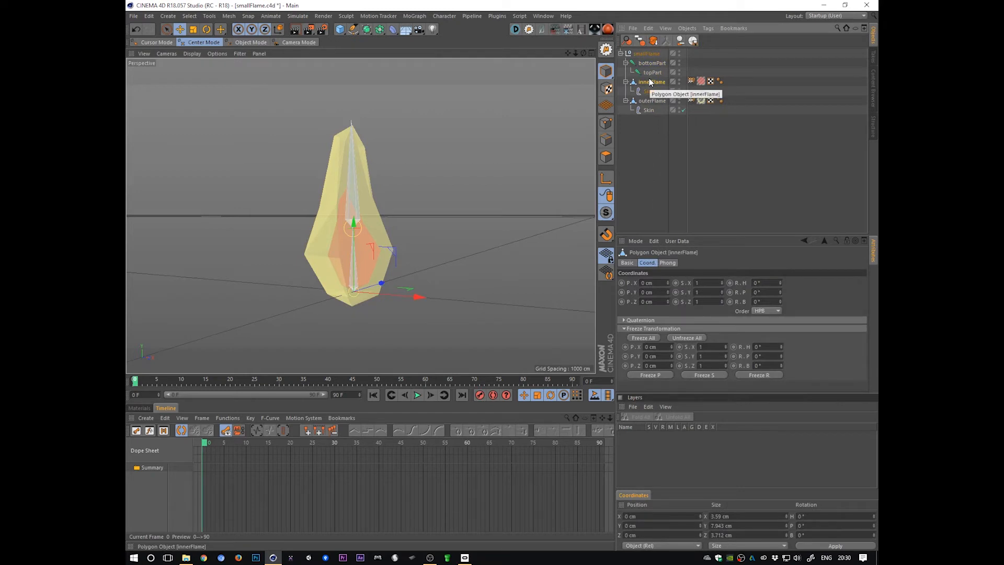
pyautogui.hotkey('ctrl', 's')
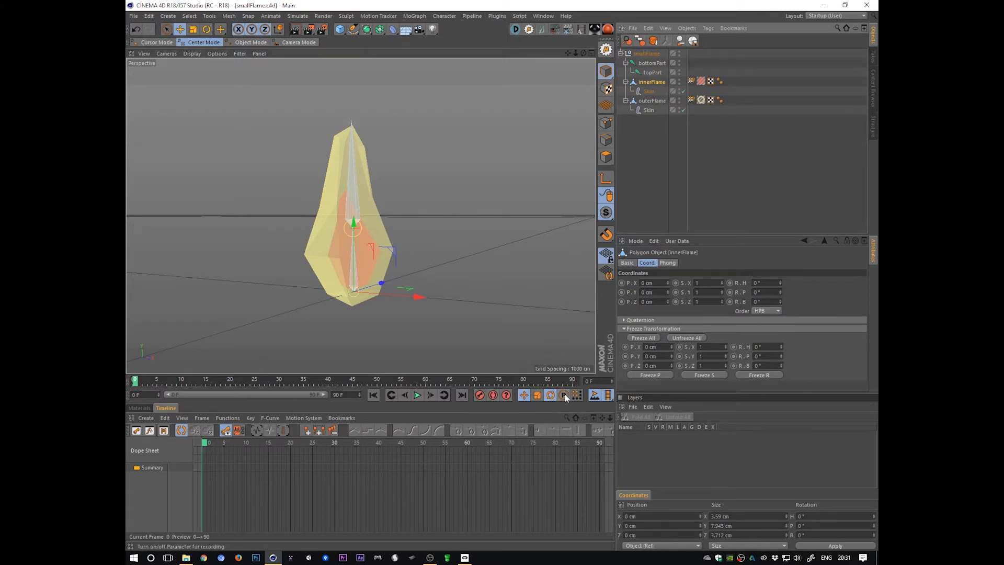
# Turn on automatic keyframing and inspect the expanded AutoKey No Overshoot options in the project's key interpolation settings
pyautogui.click(492, 396)
pyautogui.hotkey('ctrl', 'd')
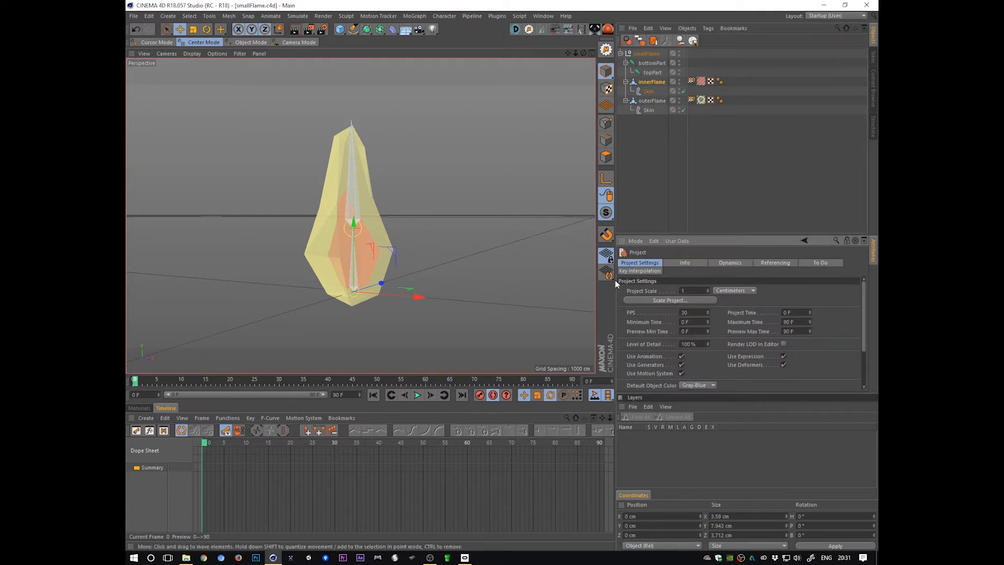
pyautogui.click(639, 271)
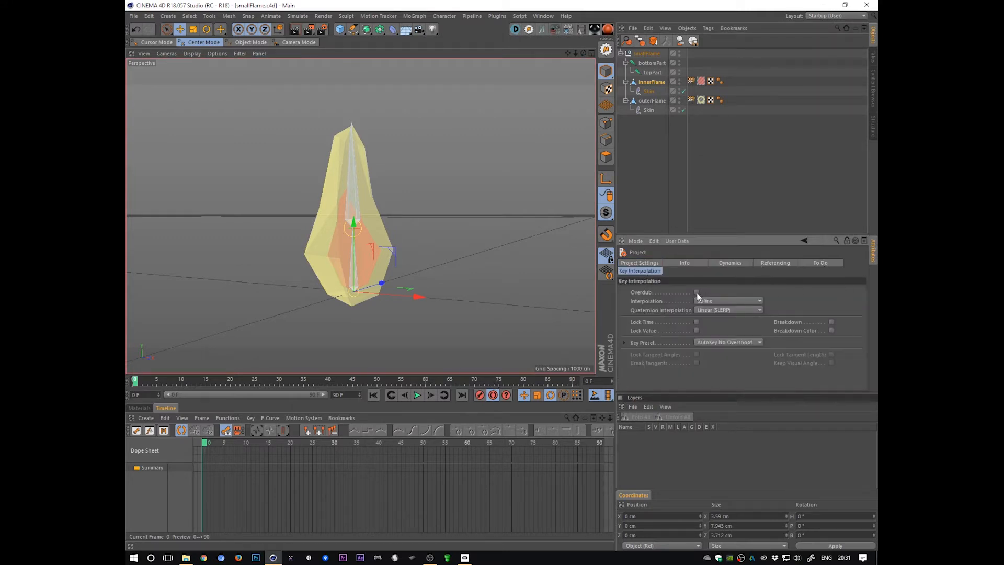
pyautogui.click(625, 343)
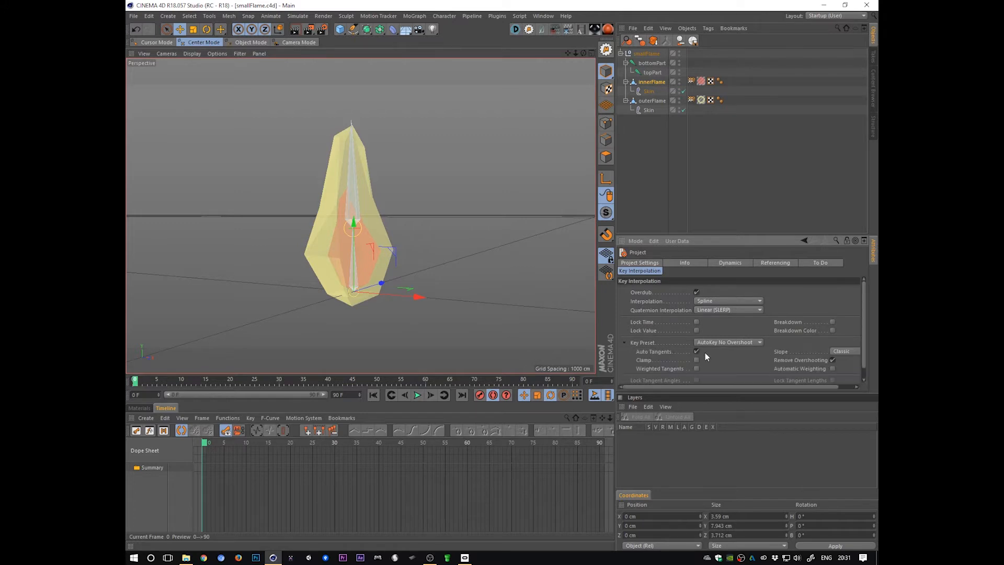
pyautogui.click(833, 360)
# Select the bottomPart joint, set the project's end to frame 30, play the range, and return to frame 0
pyautogui.click(652, 64)
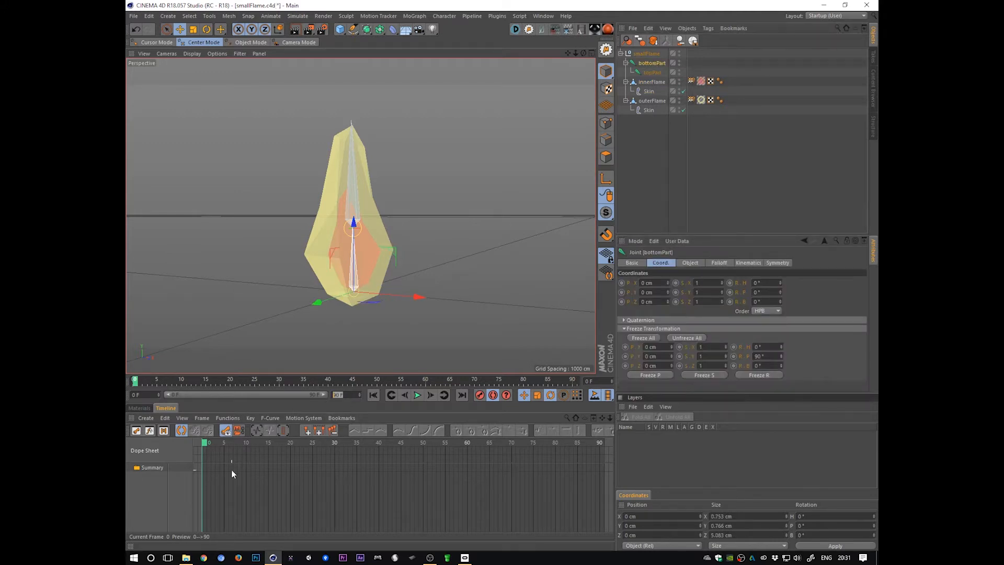
pyautogui.write('30')
pyautogui.press('Return')
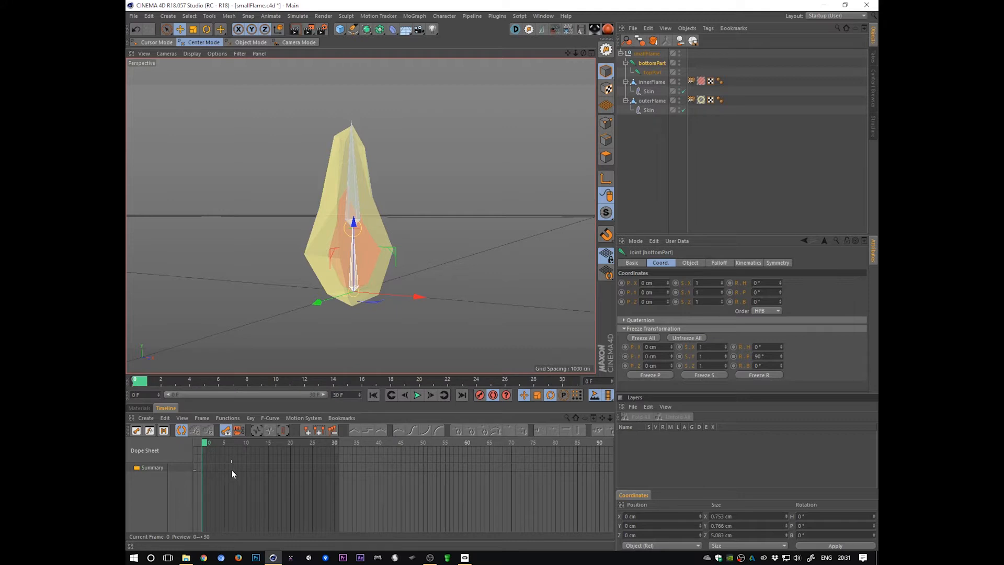
pyautogui.press('F8')
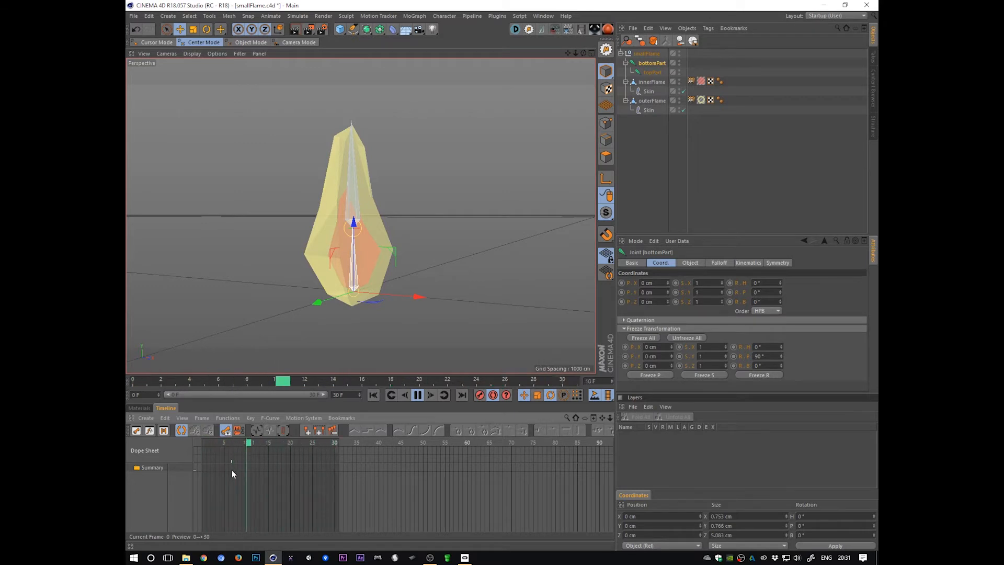
pyautogui.press('F8')
pyautogui.moveTo(257, 443); pyautogui.dragTo(136, 464)
# Set the project's end to frame 120 and the preview range from frame 60 to 119
pyautogui.click(339, 395)
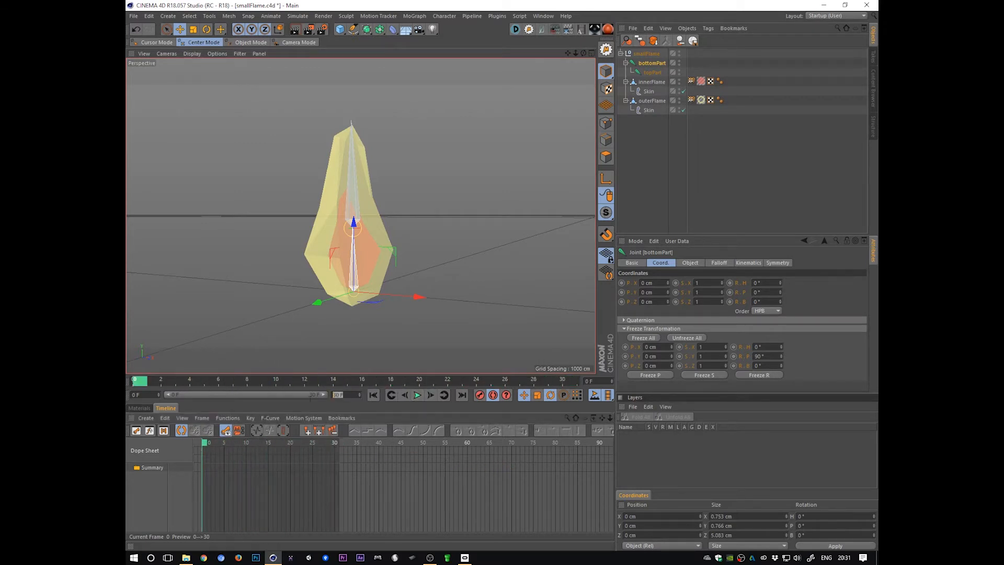
pyautogui.write('120')
pyautogui.press('Return')
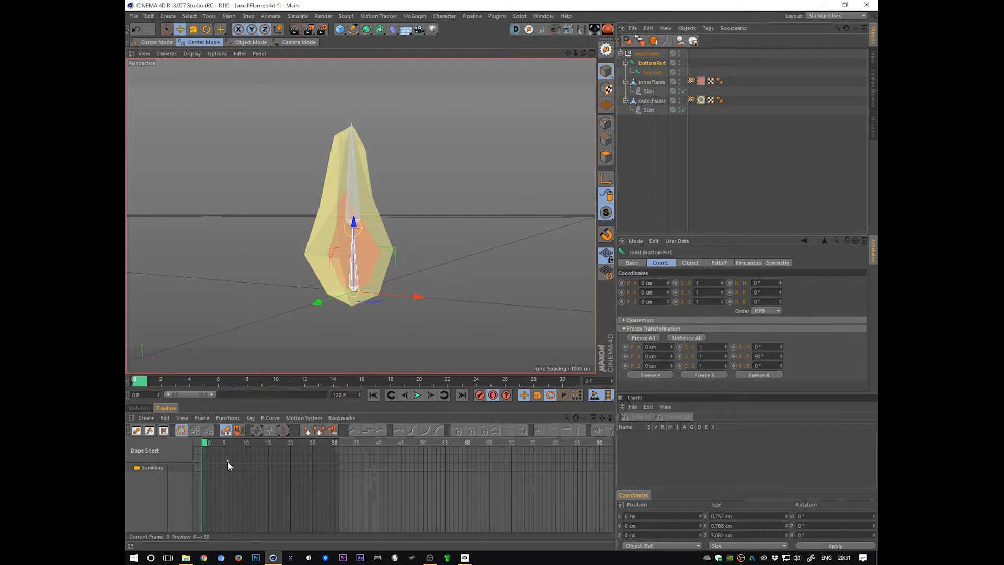
pyautogui.scroll(-1, 442, 473)
pyautogui.keyDown('alt'); pyautogui.moveTo(463, 489); pyautogui.dragTo(415, 486, button='middle'); pyautogui.keyUp('alt')
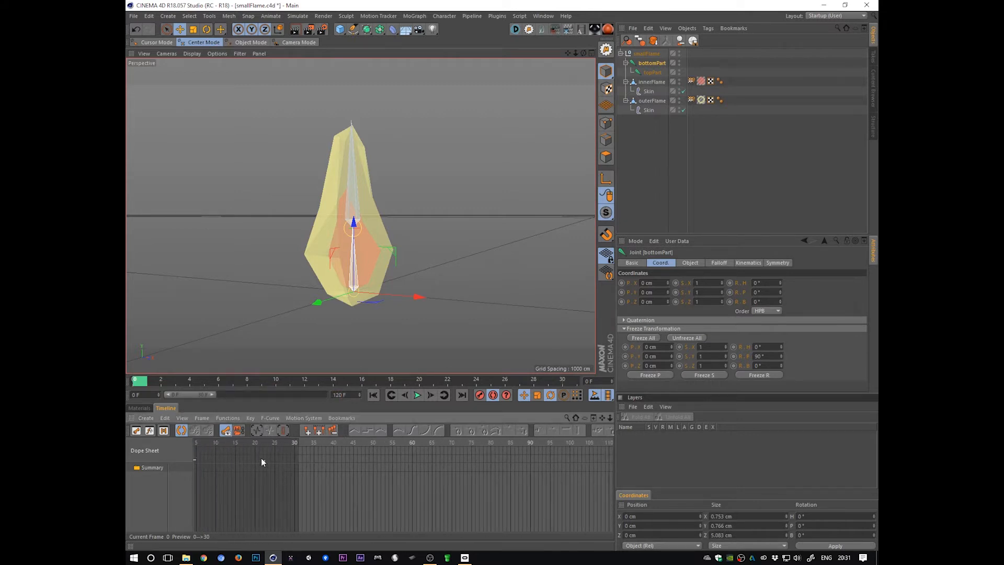
pyautogui.moveTo(237, 443); pyautogui.dragTo(470, 456)
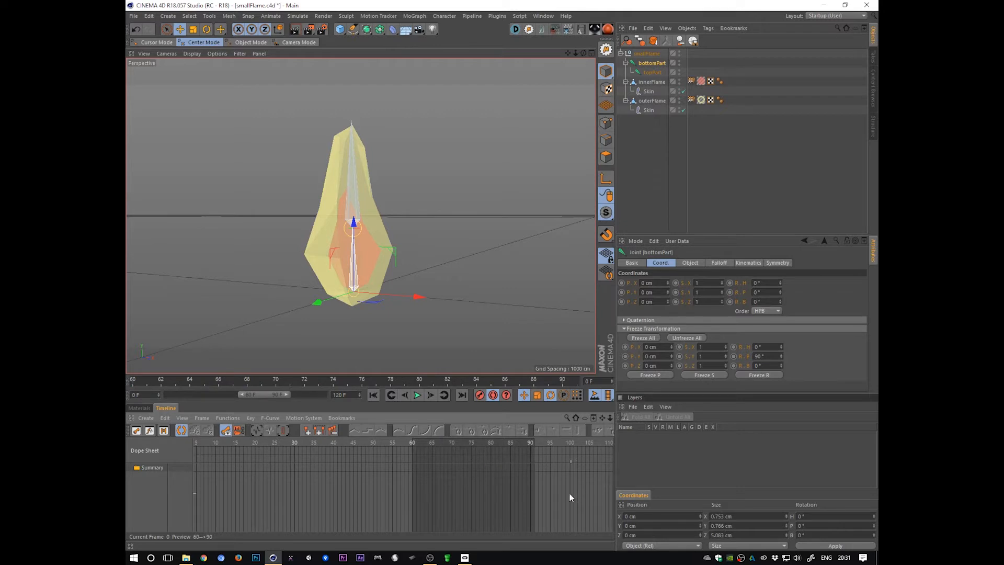
pyautogui.keyDown('alt'); pyautogui.moveTo(573, 494); pyautogui.dragTo(424, 474, button='middle'); pyautogui.keyUp('alt')
pyautogui.moveTo(379, 442); pyautogui.dragTo(492, 471)
# Play the preview range, open the playback rate options, stop playback, and return to frame 60
pyautogui.press('F8')
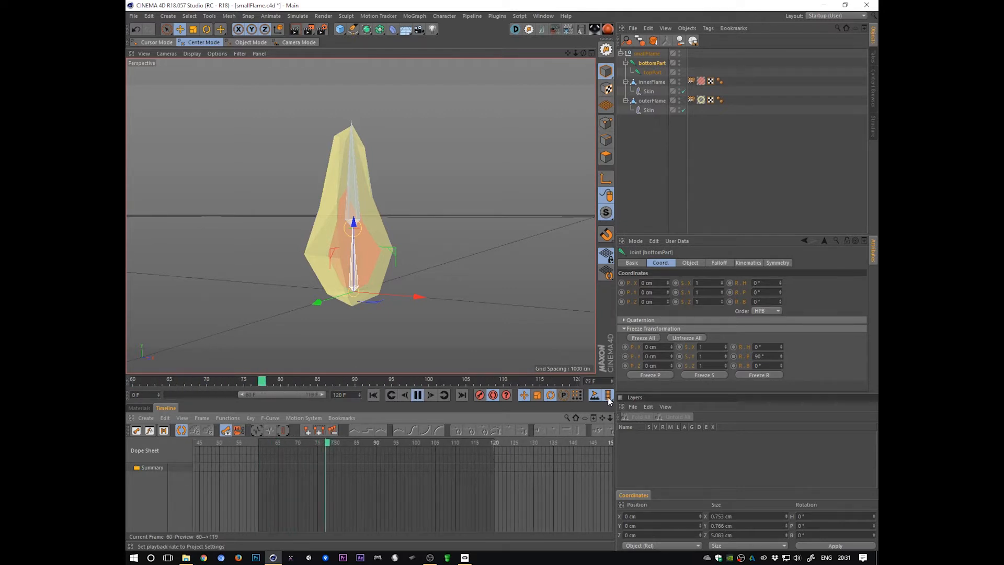
pyautogui.click(607, 396)
pyautogui.click(642, 406)
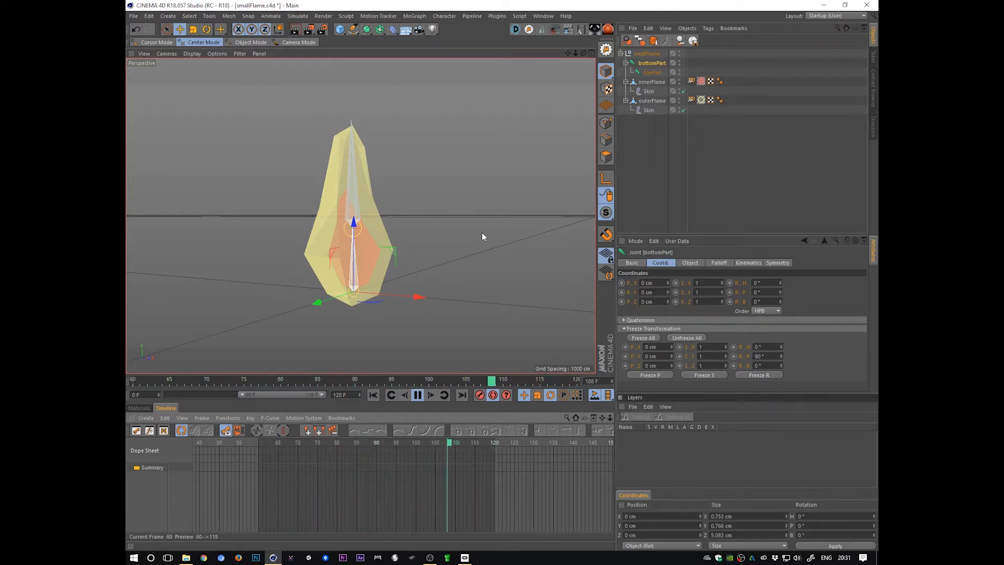
pyautogui.click(418, 396)
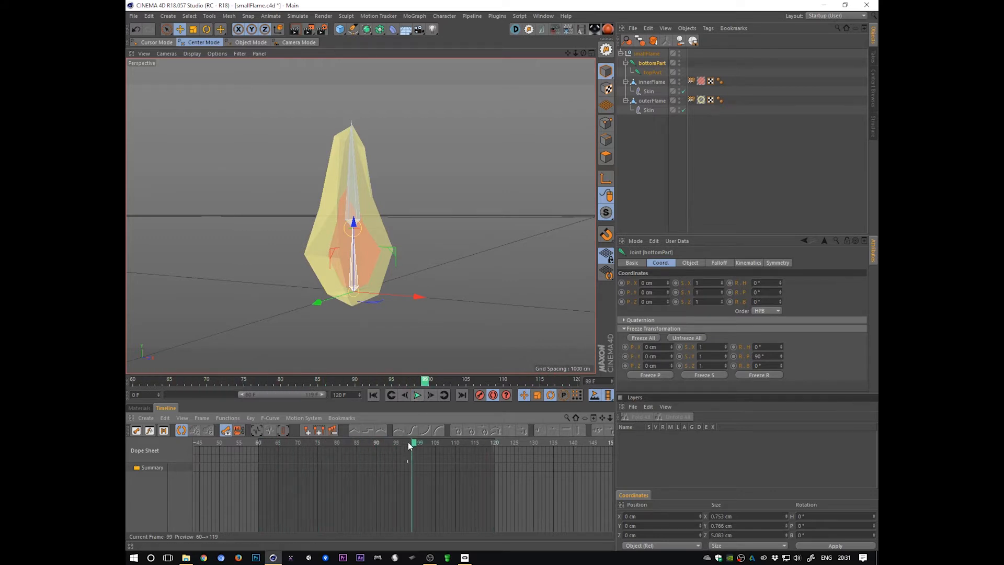
pyautogui.moveTo(411, 443); pyautogui.dragTo(261, 446)
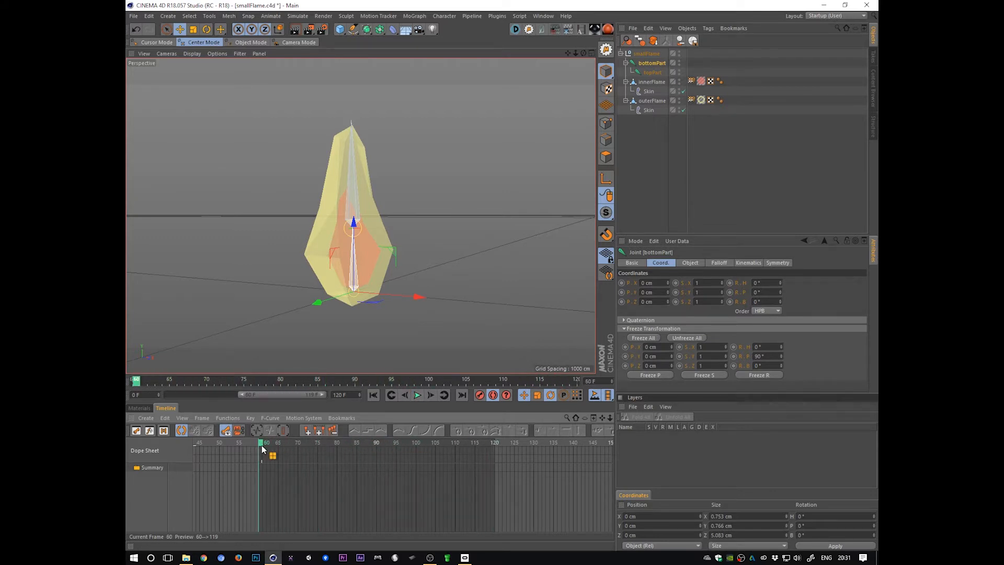
# Scrub through the timeline from frame 0 to frame 120 and return to frame 60
pyautogui.keyDown('alt'); pyautogui.moveTo(480, 317); pyautogui.dragTo(505, 329); pyautogui.keyUp('alt')
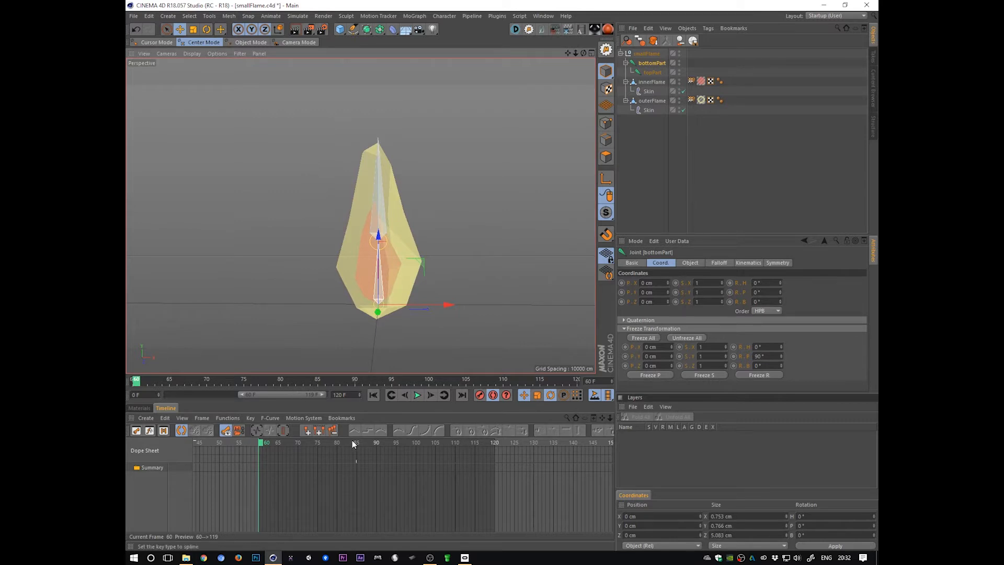
pyautogui.keyDown('alt'); pyautogui.moveTo(312, 505); pyautogui.dragTo(457, 502, button='middle'); pyautogui.keyUp('alt')
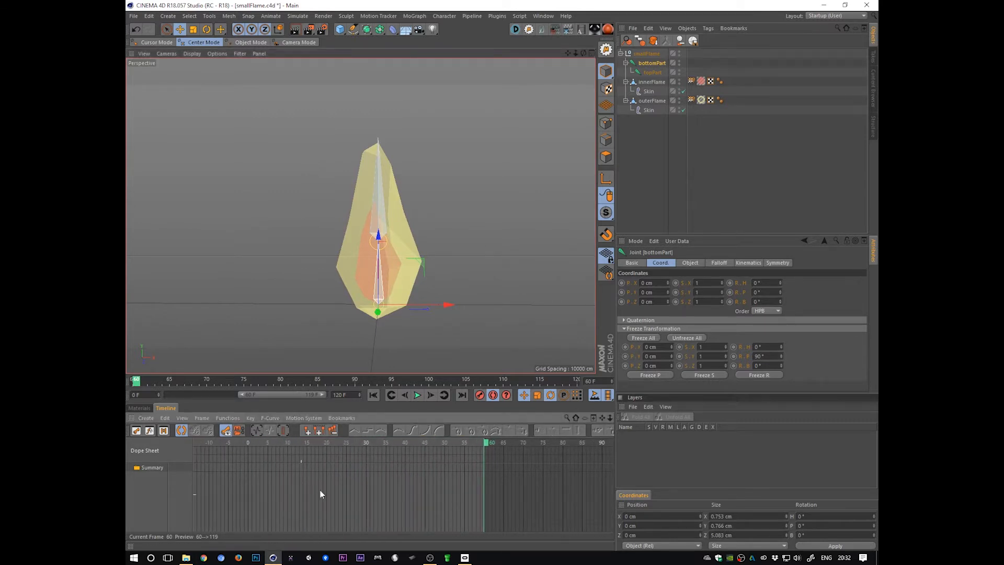
pyautogui.click(439, 445)
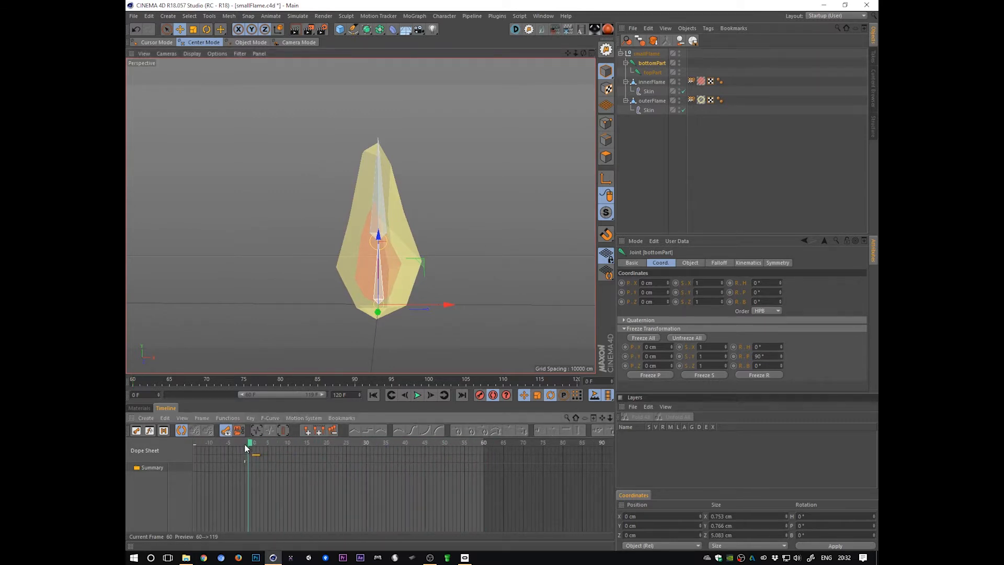
pyautogui.moveTo(249, 446); pyautogui.dragTo(376, 448)
pyautogui.keyDown('alt'); pyautogui.moveTo(508, 462); pyautogui.dragTo(294, 506, button='middle'); pyautogui.keyUp('alt')
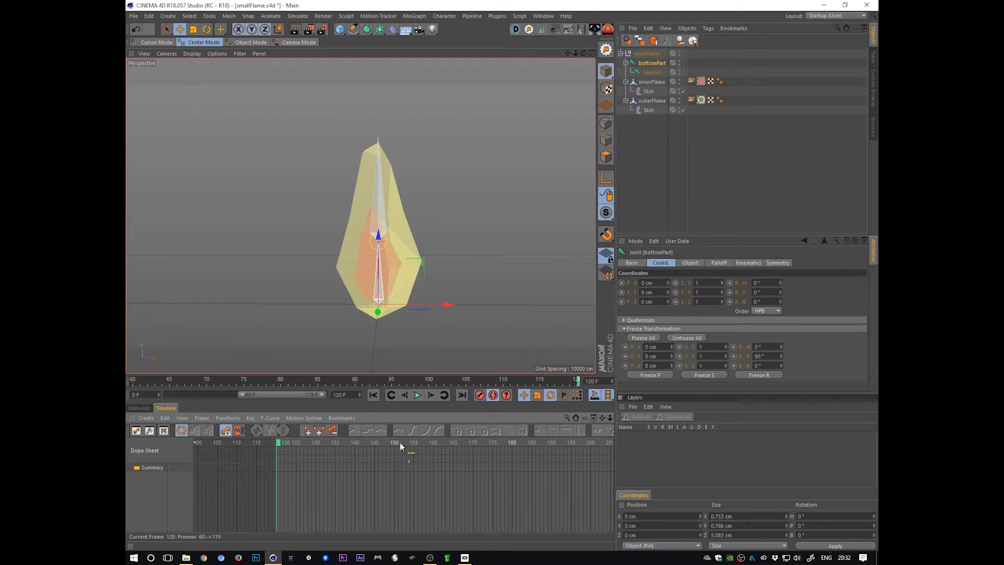
pyautogui.keyDown('alt'); pyautogui.moveTo(303, 491); pyautogui.dragTo(553, 503, button='middle'); pyautogui.keyUp('alt')
pyautogui.click(291, 444)
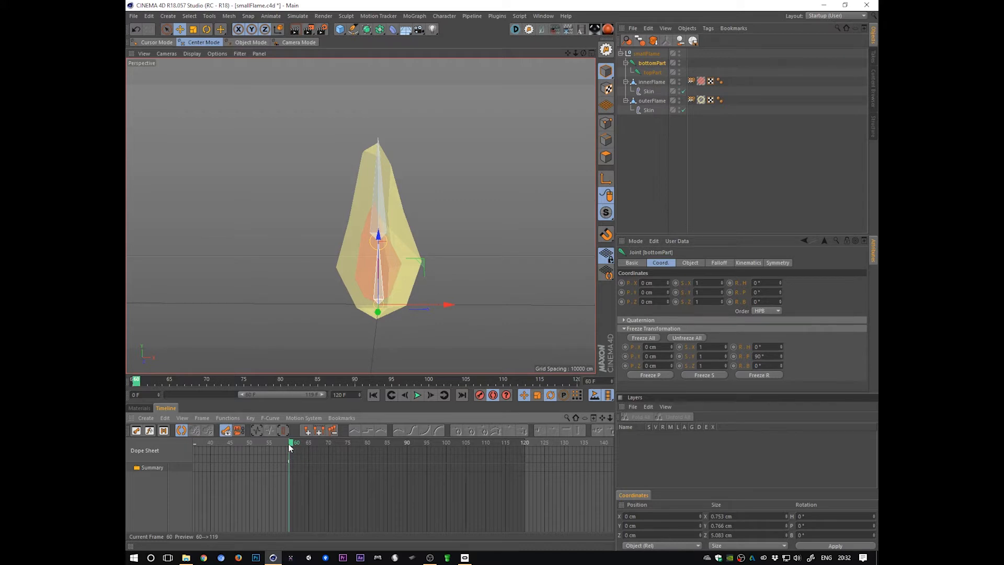
# Record keyframes for the bottomPart and topPart joints at frame 60, copy them to frame 120, and play the range
pyautogui.keyDown('ctrl'); pyautogui.click(654, 73); pyautogui.keyUp('ctrl')
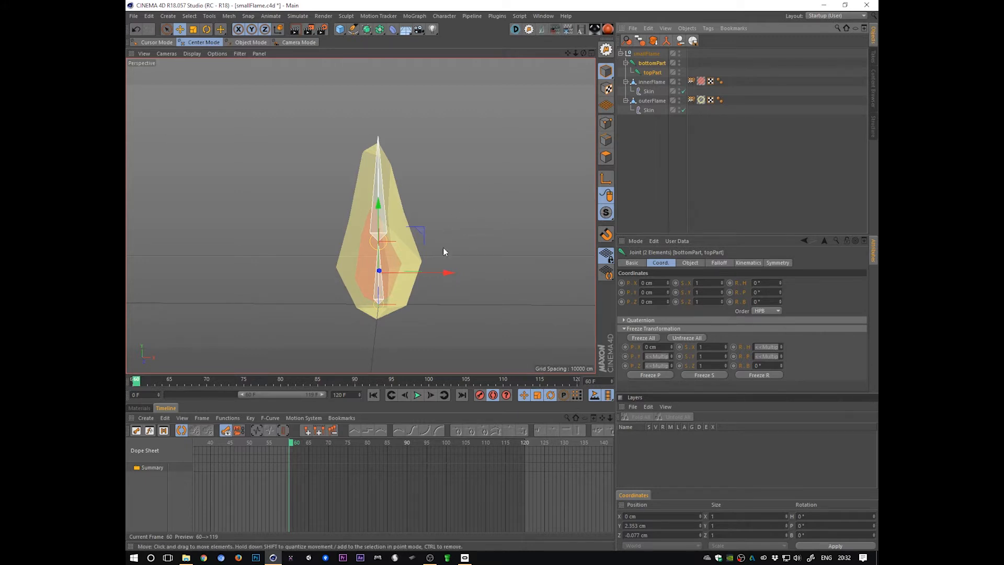
pyautogui.press('F9')
pyautogui.click(291, 464)
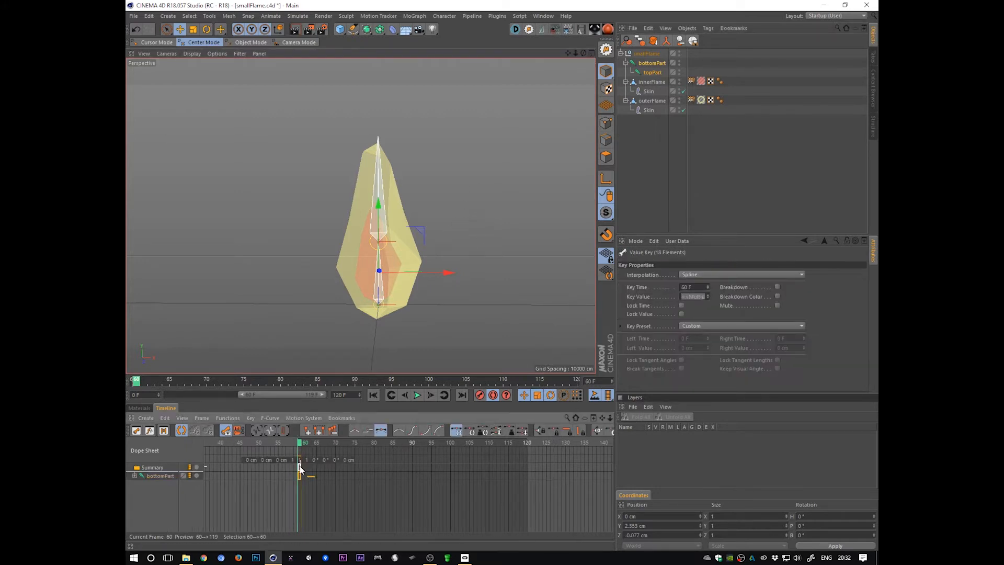
pyautogui.keyDown('ctrl'); pyautogui.moveTo(300, 466); pyautogui.dragTo(530, 474); pyautogui.keyUp('ctrl')
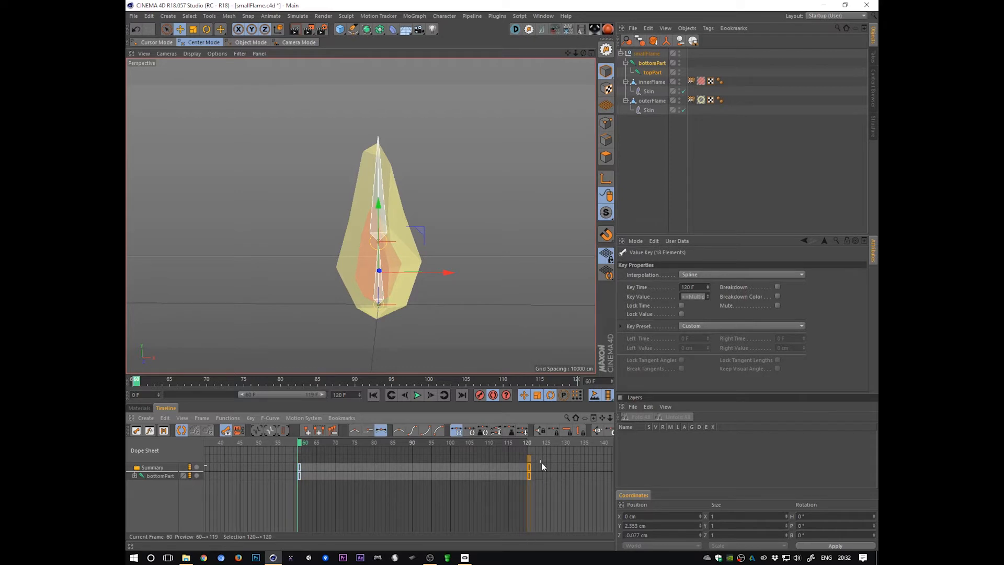
pyautogui.press('F8')
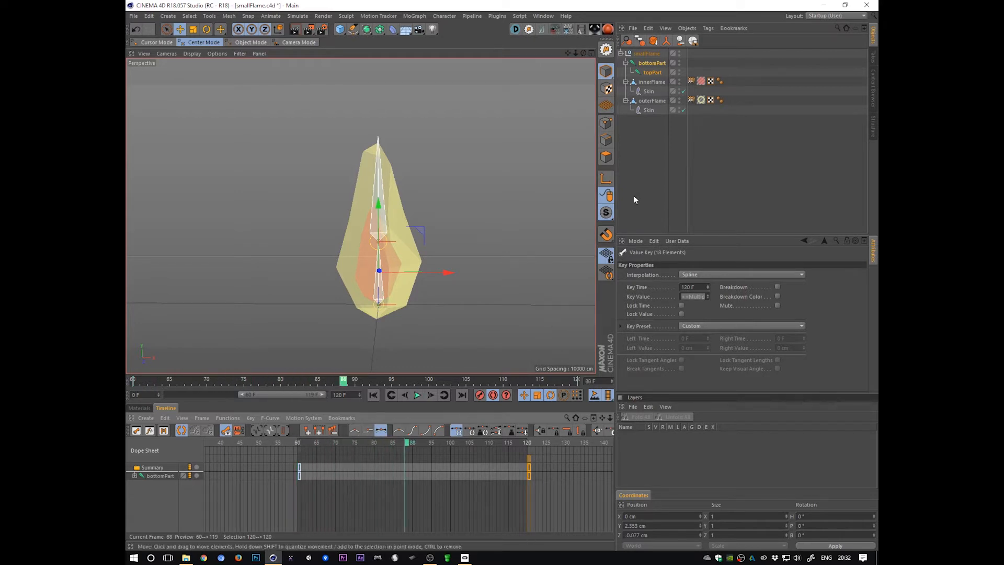
# Expand bottomPart's tracks and keyframe different positions of the joint at about frames 69, 83, 94 and 107
pyautogui.click(652, 63)
pyautogui.moveTo(413, 443); pyautogui.dragTo(303, 453)
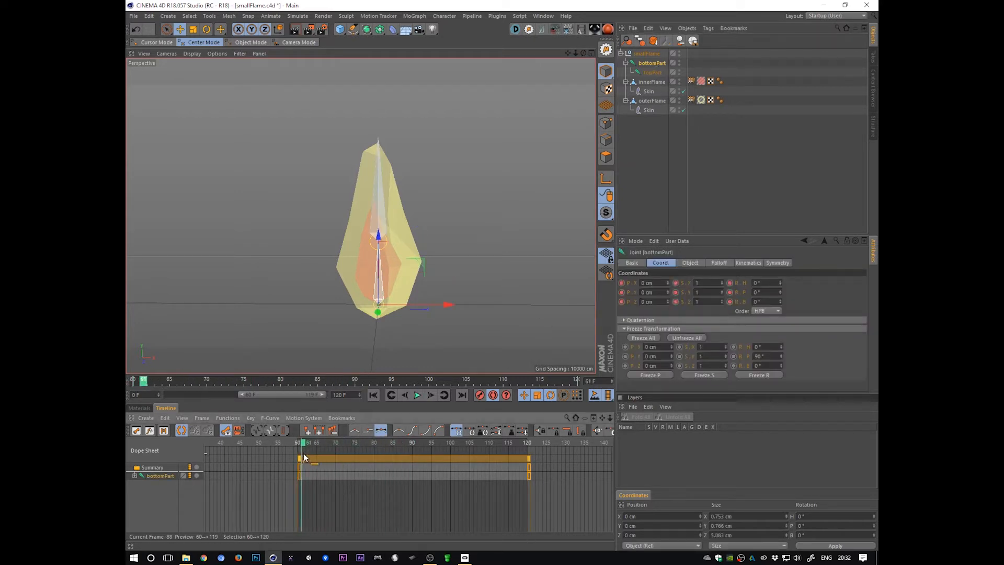
pyautogui.click(135, 475)
pyautogui.keyDown('alt'); pyautogui.moveTo(491, 285); pyautogui.dragTo(503, 323); pyautogui.keyUp('alt')
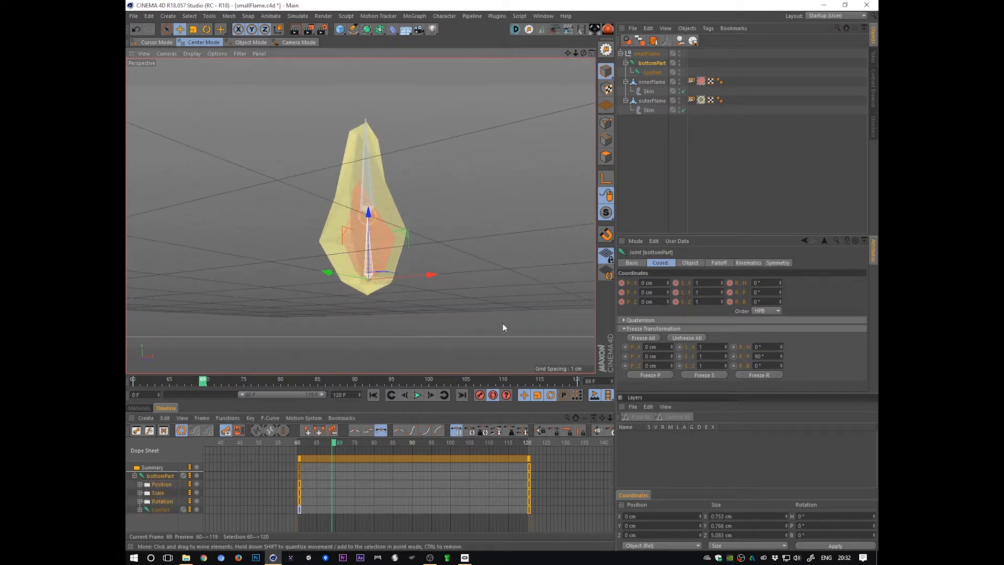
pyautogui.keyDown('alt'); pyautogui.moveTo(503, 323); pyautogui.dragTo(535, 316, button='right'); pyautogui.keyUp('alt')
pyautogui.moveTo(534, 316)
pyautogui.keyDown('alt'); pyautogui.mouseDown()
pyautogui.moveTo(485, 302)
pyautogui.moveTo(413, 310)
pyautogui.moveTo(416, 298)
pyautogui.moveTo(489, 301)
pyautogui.moveTo(532, 318)
pyautogui.moveTo(515, 308)
pyautogui.moveTo(498, 316)
pyautogui.moveTo(542, 307)
pyautogui.mouseUp(); pyautogui.keyUp('alt')
pyautogui.moveTo(542, 307)
pyautogui.mouseDown()
pyautogui.moveTo(533, 318)
pyautogui.moveTo(500, 310)
pyautogui.moveTo(548, 305)
pyautogui.mouseUp()
pyautogui.moveTo(542, 313)
pyautogui.mouseDown()
pyautogui.moveTo(537, 304)
pyautogui.moveTo(590, 316)
pyautogui.moveTo(552, 321)
pyautogui.mouseUp()
# Play the bottomPart position animation, then replay it from the start of the preview range at frame 60
pyautogui.press('F8')
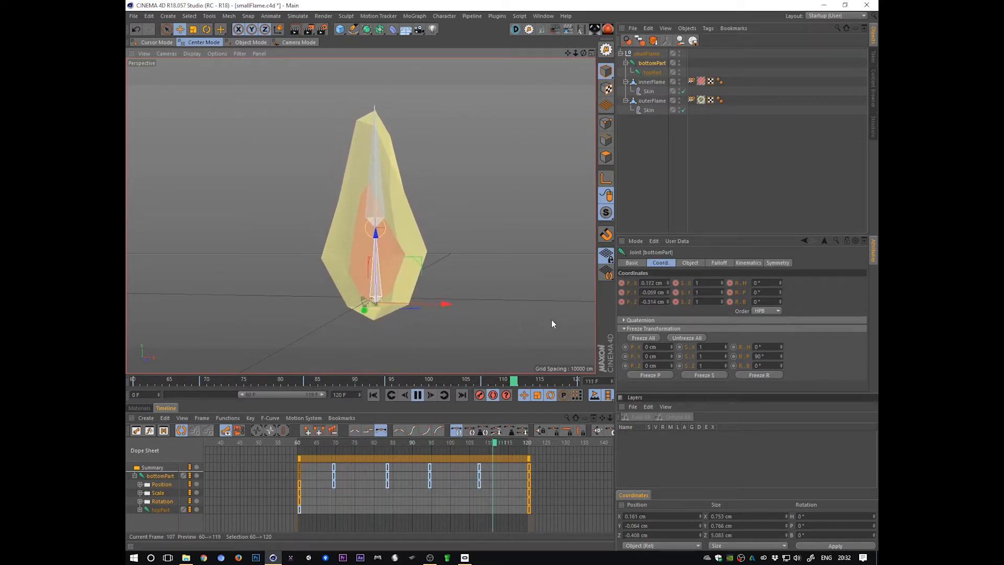
pyautogui.press('F8')
pyautogui.hotkey('shift', 'f')
pyautogui.hotkey('shift', 'g')
pyautogui.hotkey('shift', 'f')
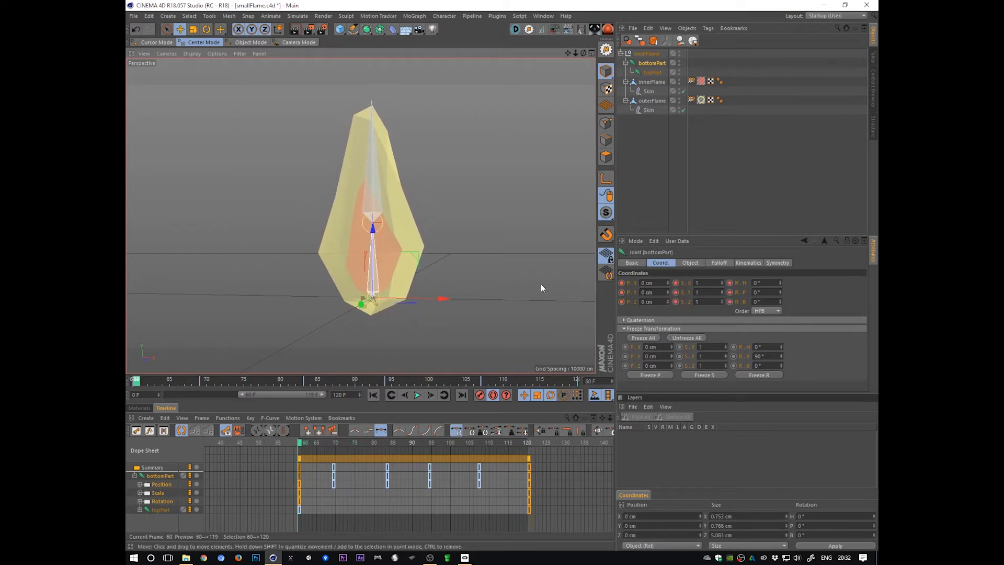
pyautogui.press('F8')
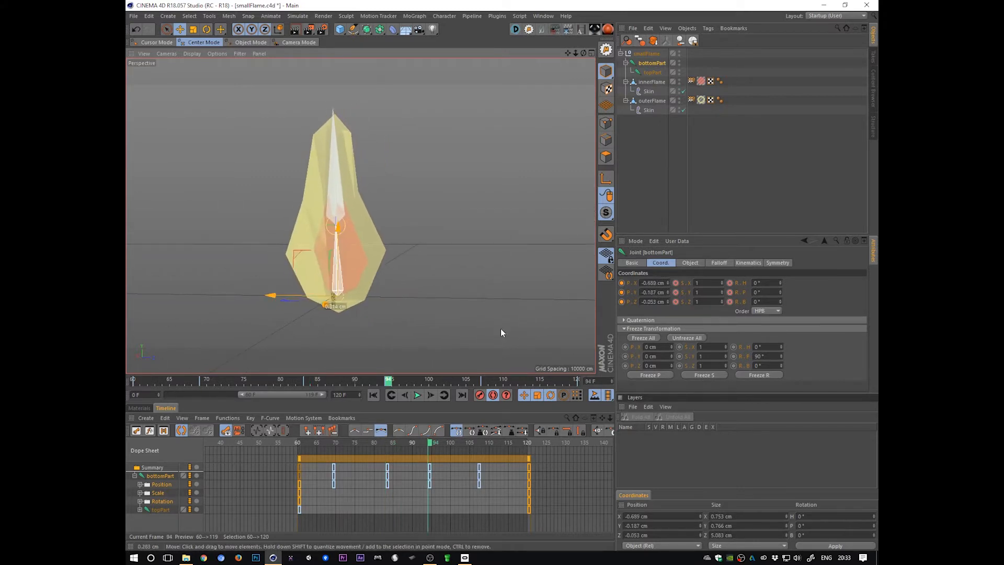
# Adjust bottomPart's position keys at frames 94 and 107, with Y about 0.145 cm at frame 107, and play the animation
pyautogui.keyDown('alt'); pyautogui.moveTo(513, 320); pyautogui.dragTo(454, 302); pyautogui.keyUp('alt')
pyautogui.hotkey('ctrl', 'g')
pyautogui.keyDown('alt'); pyautogui.moveTo(466, 312); pyautogui.dragTo(533, 318); pyautogui.keyUp('alt')
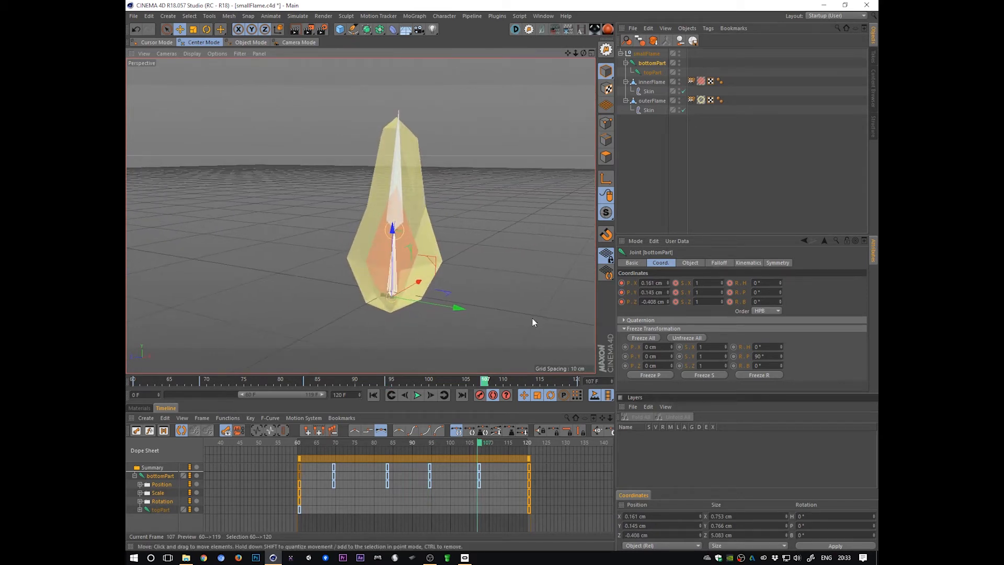
pyautogui.press('F8')
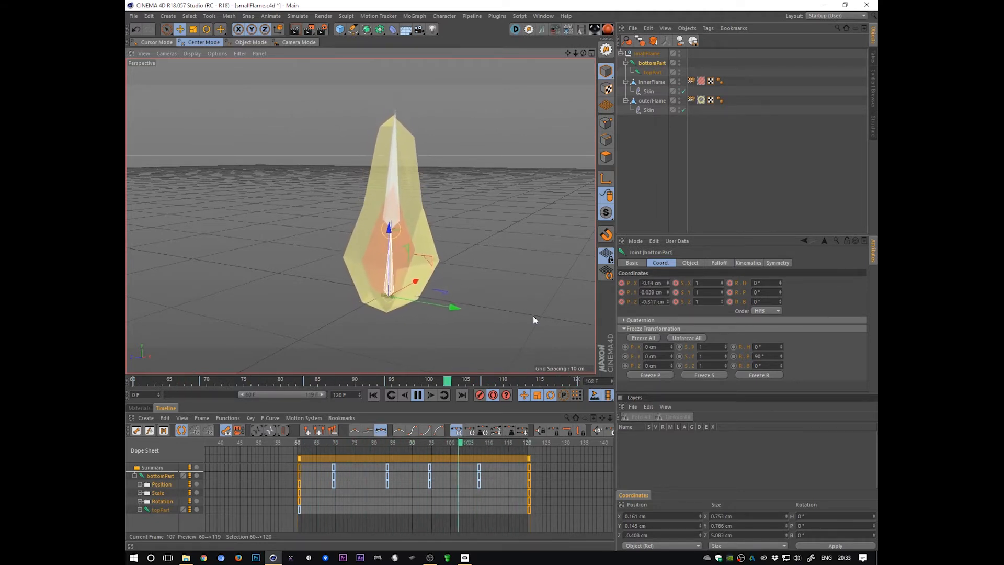
pyautogui.press('F8')
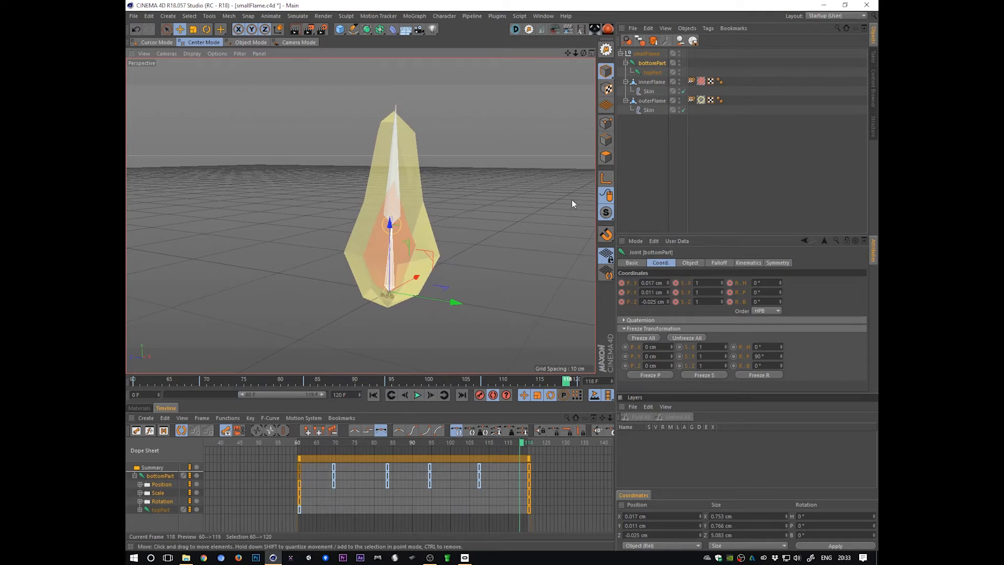
# Change the editing mode for scaling, play briefly from frame 60, and keyframe a slightly smaller bottomPart scale at frame 68
pyautogui.press('t')
pyautogui.moveTo(606, 72); pyautogui.dragTo(635, 131)
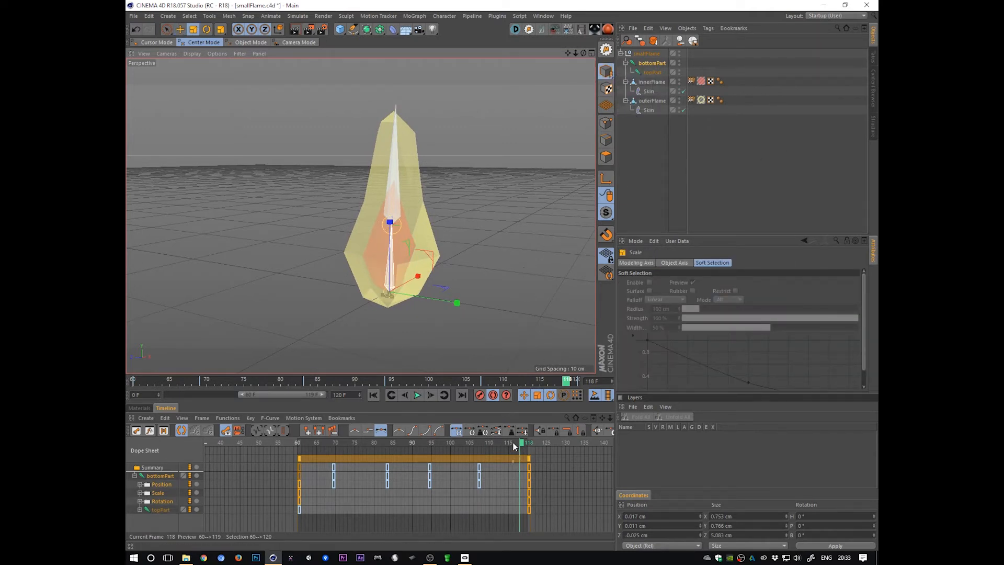
pyautogui.moveTo(513, 443); pyautogui.dragTo(300, 458)
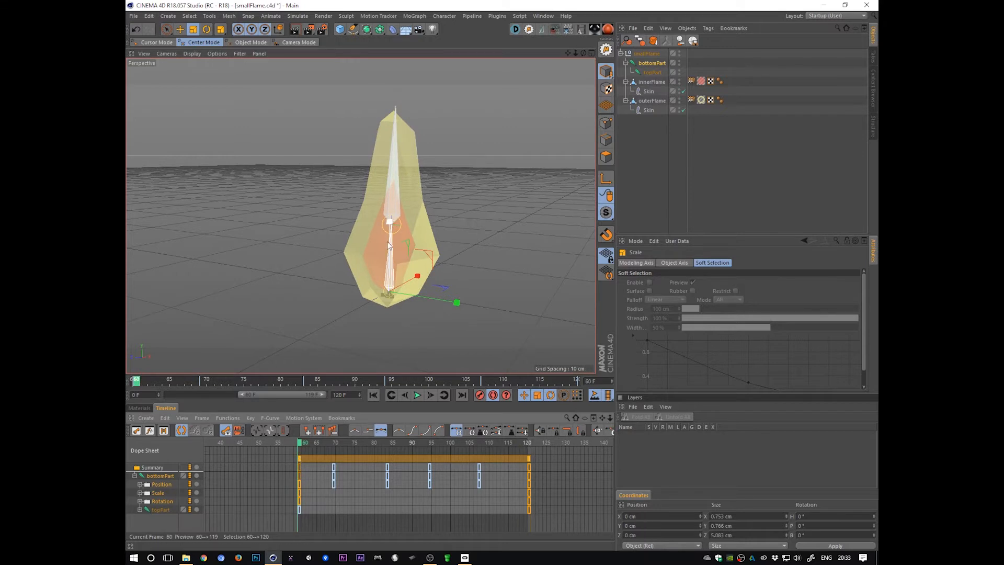
pyautogui.press('F8')
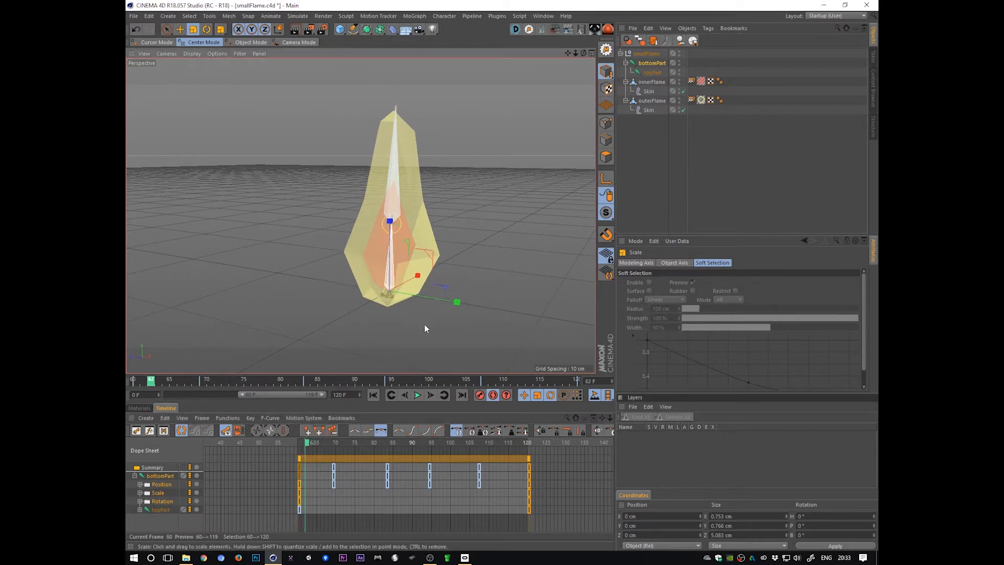
pyautogui.press('F8')
pyautogui.moveTo(392, 218); pyautogui.dragTo(394, 224)
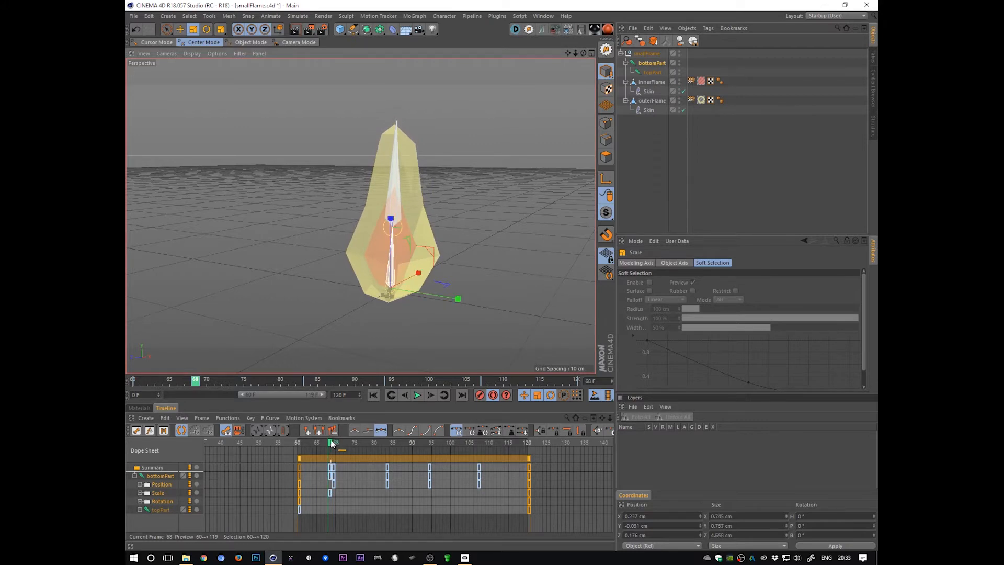
# Play from frame 60 and keyframe a longer, slightly thinner bottomPart scale at frame 78
pyautogui.click(302, 447)
pyautogui.press('F8')
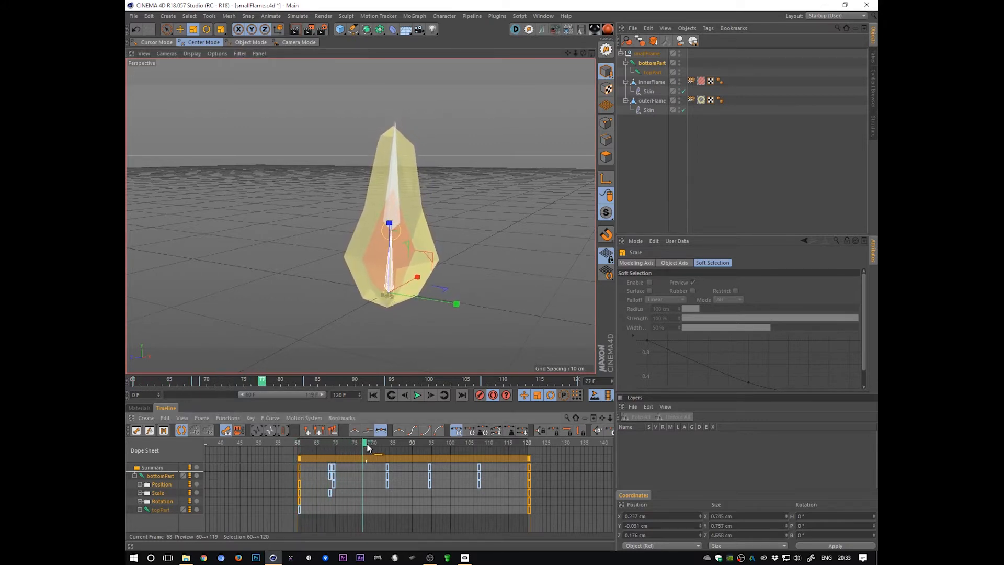
pyautogui.moveTo(389, 223); pyautogui.dragTo(393, 217)
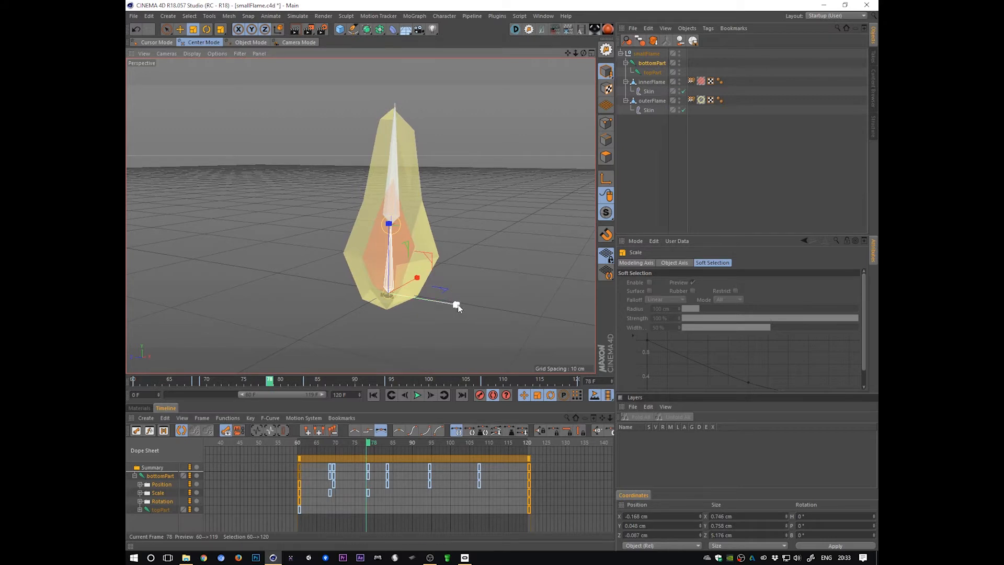
pyautogui.moveTo(456, 304); pyautogui.dragTo(455, 310)
# Keyframe a shorter, slightly thinner bottomPart scale at frame 92
pyautogui.moveTo(369, 444); pyautogui.dragTo(424, 444)
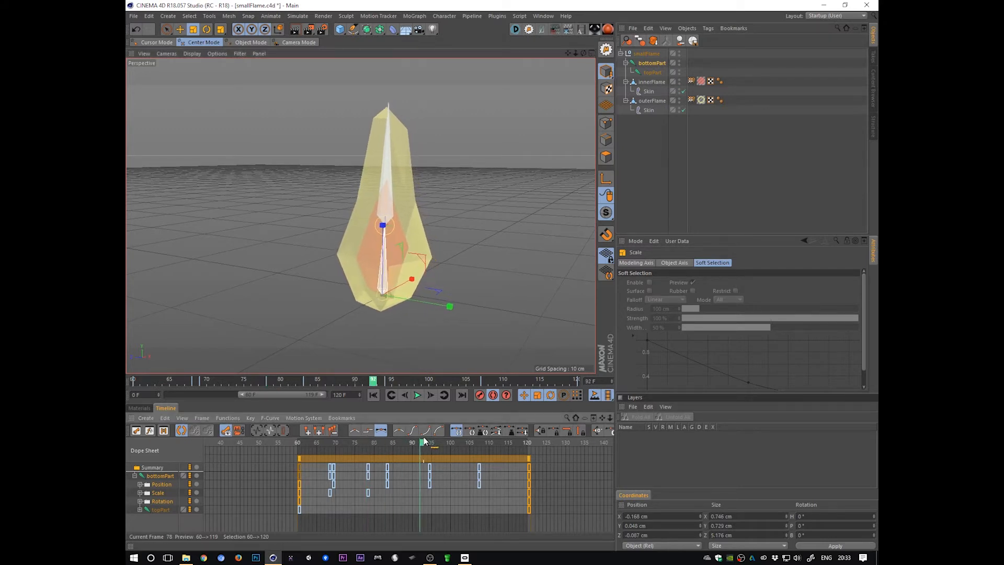
pyautogui.moveTo(384, 227); pyautogui.dragTo(384, 229)
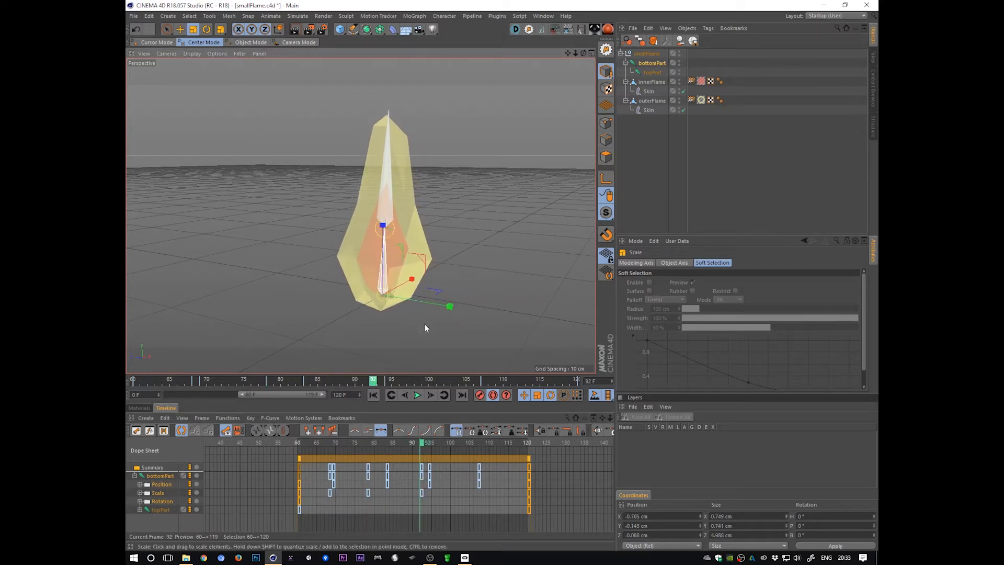
pyautogui.keyDown('alt'); pyautogui.moveTo(425, 324); pyautogui.dragTo(553, 316); pyautogui.keyUp('alt')
pyautogui.moveTo(410, 316); pyautogui.dragTo(410, 320)
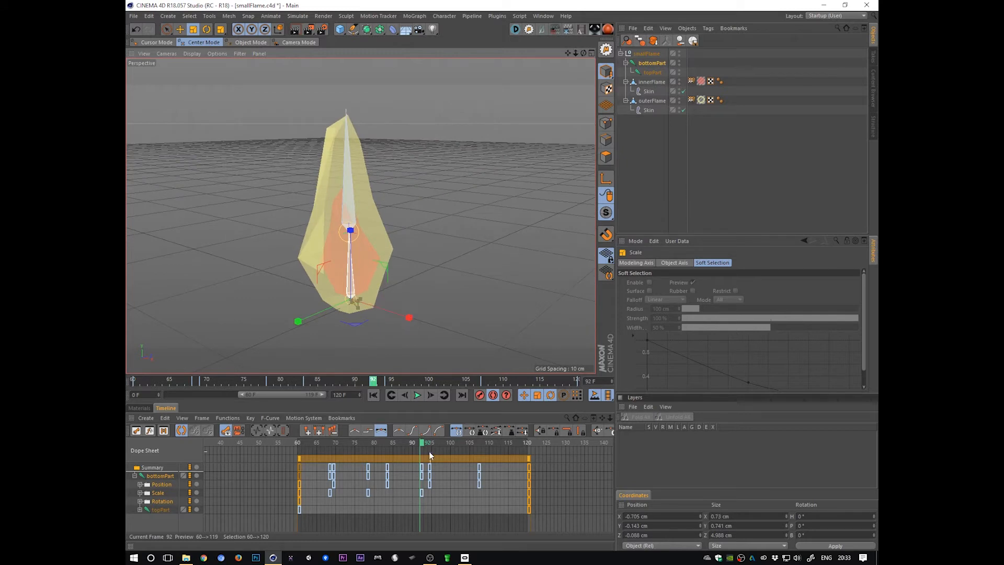
# Keyframe a longer, thinner bottomPart scale at frame 103 and a slightly wider scale at frame 113
pyautogui.moveTo(430, 455); pyautogui.dragTo(463, 467)
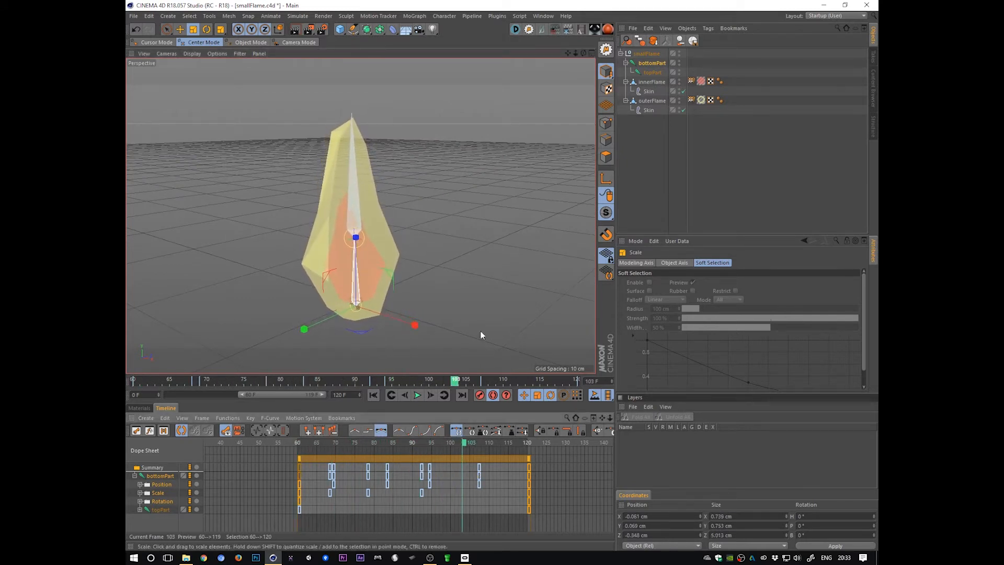
pyautogui.moveTo(356, 237); pyautogui.dragTo(366, 230)
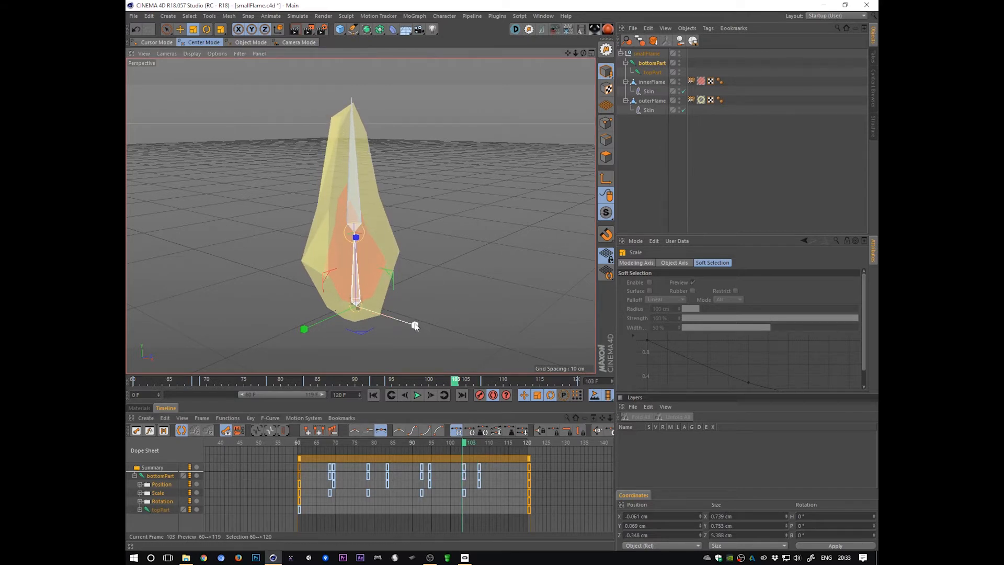
pyautogui.keyDown('alt'); pyautogui.moveTo(424, 323); pyautogui.dragTo(484, 348); pyautogui.keyUp('alt')
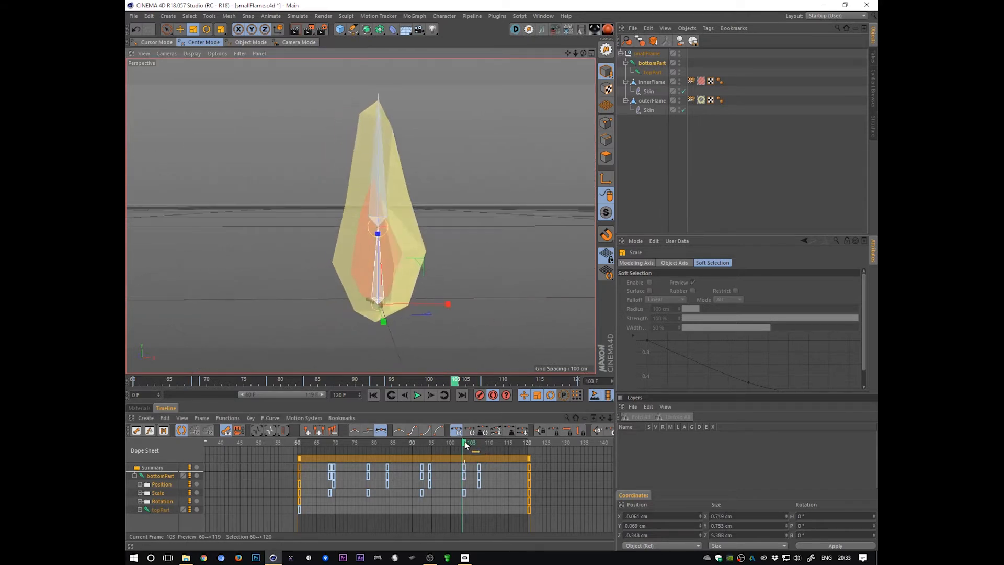
pyautogui.moveTo(466, 445); pyautogui.dragTo(502, 446)
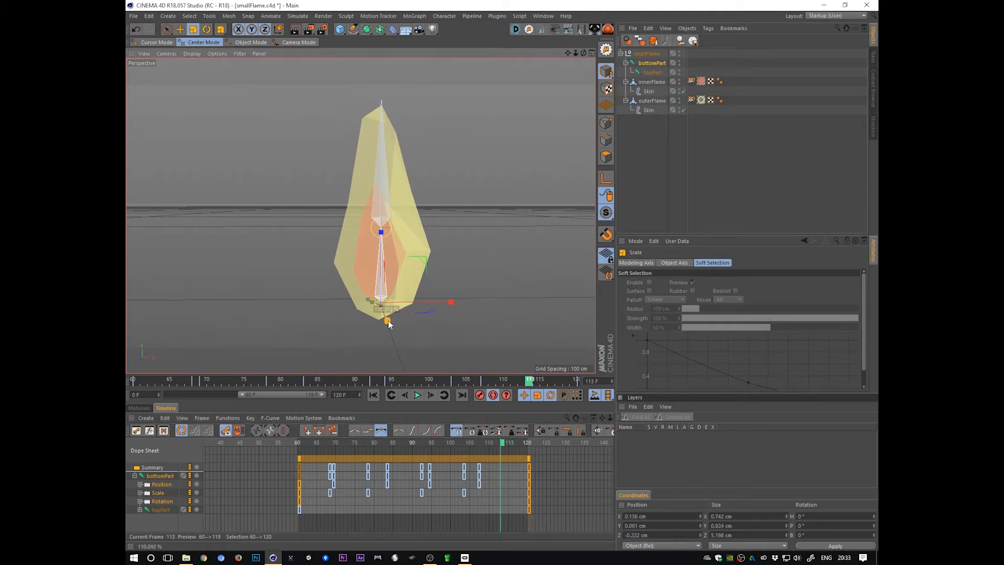
pyautogui.moveTo(389, 324); pyautogui.dragTo(450, 302)
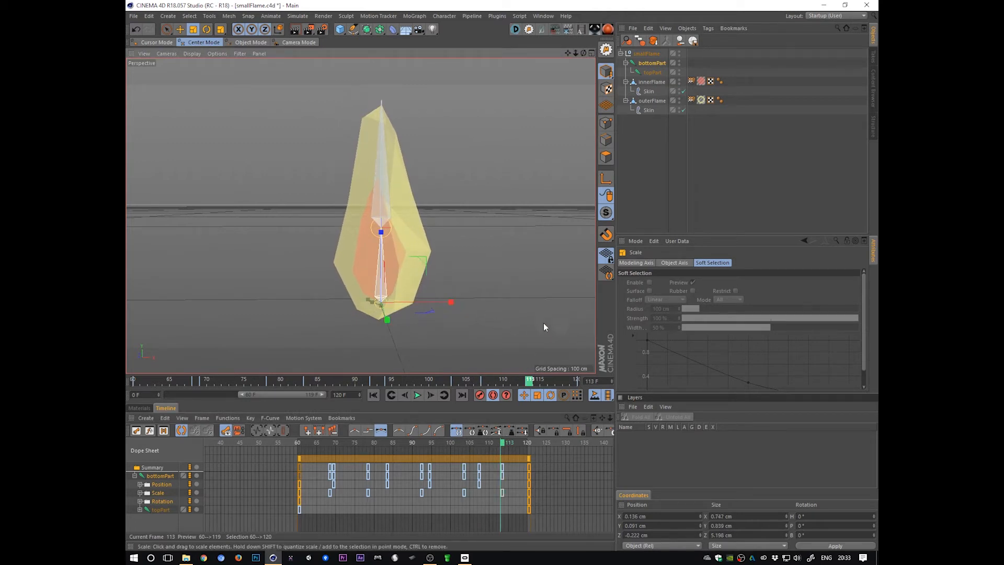
# Play the bottomPart scale animation and examine the flame from several angles
pyautogui.keyDown('alt'); pyautogui.moveTo(544, 327); pyautogui.dragTo(569, 281); pyautogui.keyUp('alt')
pyautogui.press('F8')
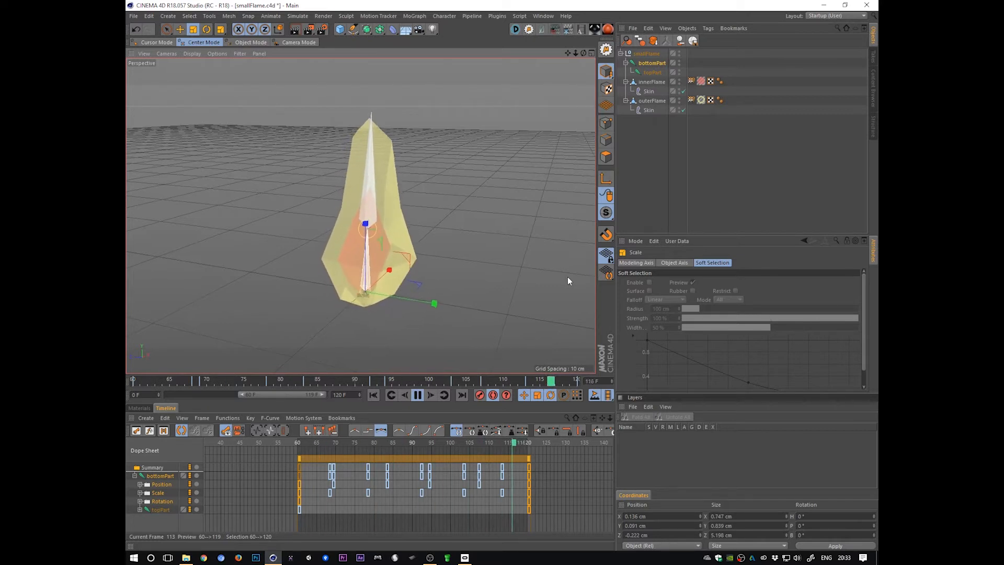
pyautogui.keyDown('alt'); pyautogui.moveTo(569, 281); pyautogui.dragTo(503, 291); pyautogui.keyUp('alt')
pyautogui.press('F8')
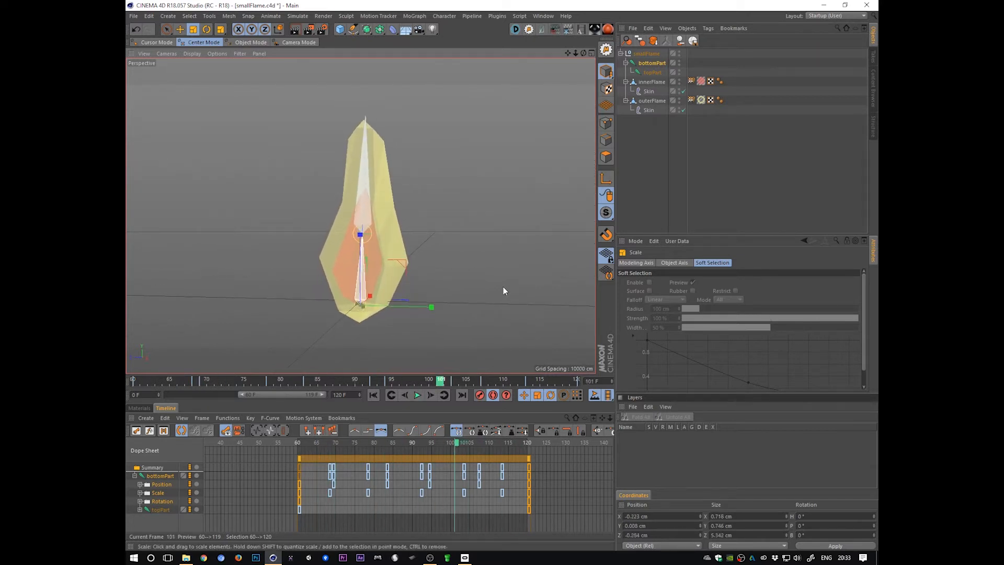
# Change to rotation editing and keyframe different bottomPart rotations at about frames 65, 71 and 81
pyautogui.press('r')
pyautogui.keyDown('alt'); pyautogui.moveTo(522, 350); pyautogui.dragTo(518, 282); pyautogui.keyUp('alt')
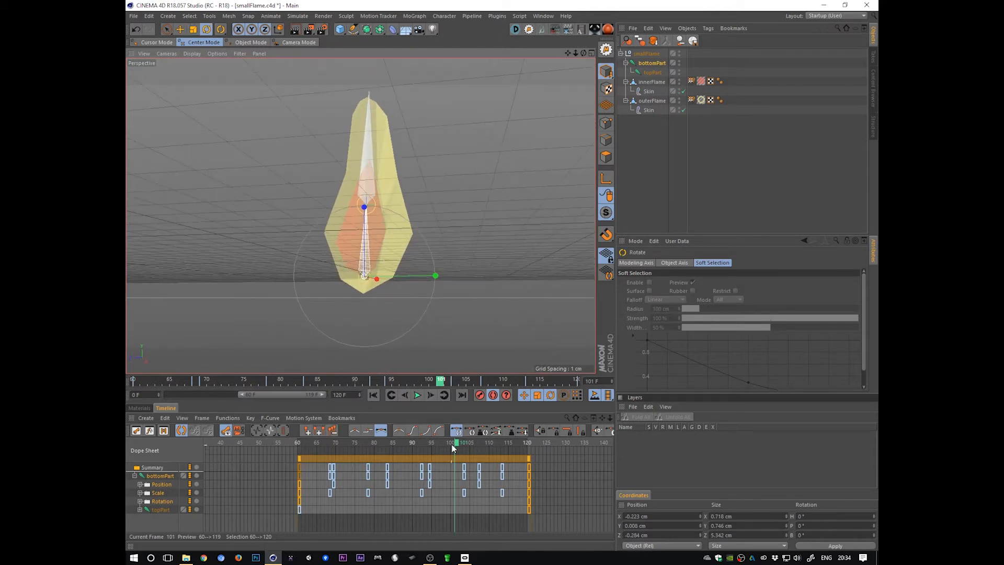
pyautogui.moveTo(453, 449); pyautogui.dragTo(241, 449)
pyautogui.moveTo(476, 308)
pyautogui.keyDown('alt'); pyautogui.mouseDown()
pyautogui.moveTo(455, 292)
pyautogui.moveTo(488, 316)
pyautogui.moveTo(500, 292)
pyautogui.moveTo(456, 333)
pyautogui.moveTo(502, 316)
pyautogui.moveTo(482, 317)
pyautogui.mouseUp(); pyautogui.keyUp('alt')
pyautogui.keyDown('alt'); pyautogui.moveTo(482, 317); pyautogui.dragTo(545, 305); pyautogui.keyUp('alt')
pyautogui.moveTo(533, 313); pyautogui.dragTo(564, 312)
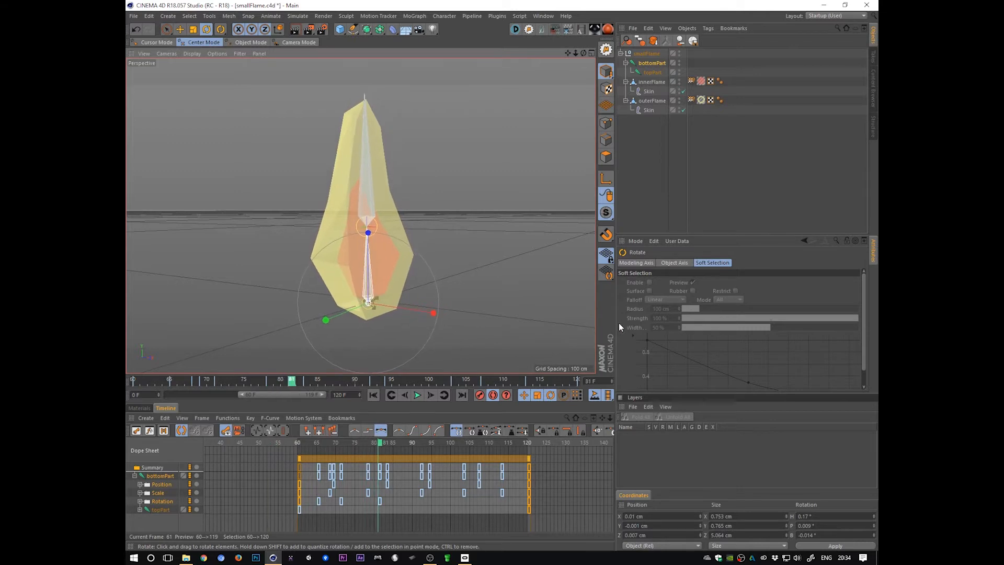
# Adjust bottomPart's rotation at frame 81, keyframe further rotations at about frames 90, 98 and 107, and play the animation
pyautogui.keyDown('alt'); pyautogui.moveTo(524, 309); pyautogui.dragTo(544, 290); pyautogui.keyUp('alt')
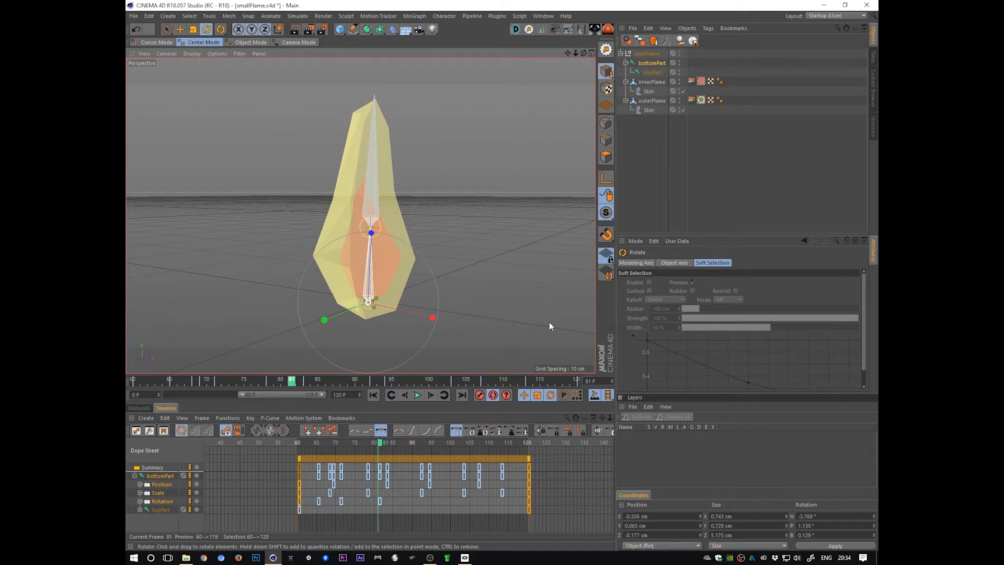
pyautogui.moveTo(549, 322); pyautogui.dragTo(581, 320)
pyautogui.keyDown('alt'); pyautogui.moveTo(527, 304); pyautogui.dragTo(463, 316); pyautogui.keyUp('alt')
pyautogui.press('F8')
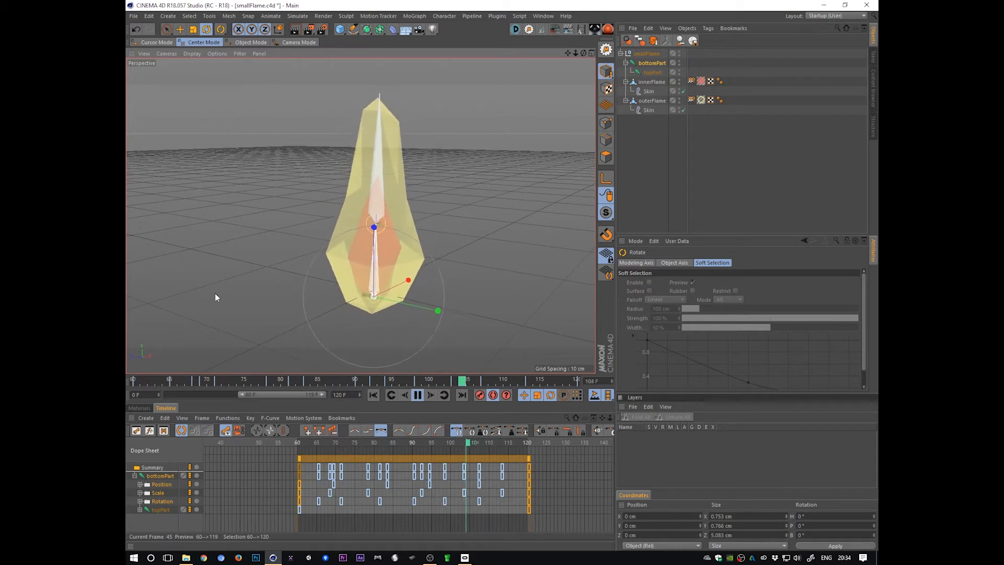
# Select topPart, return to frame 60, and expand its tracks so the timeline lists only this joint
pyautogui.click(654, 73)
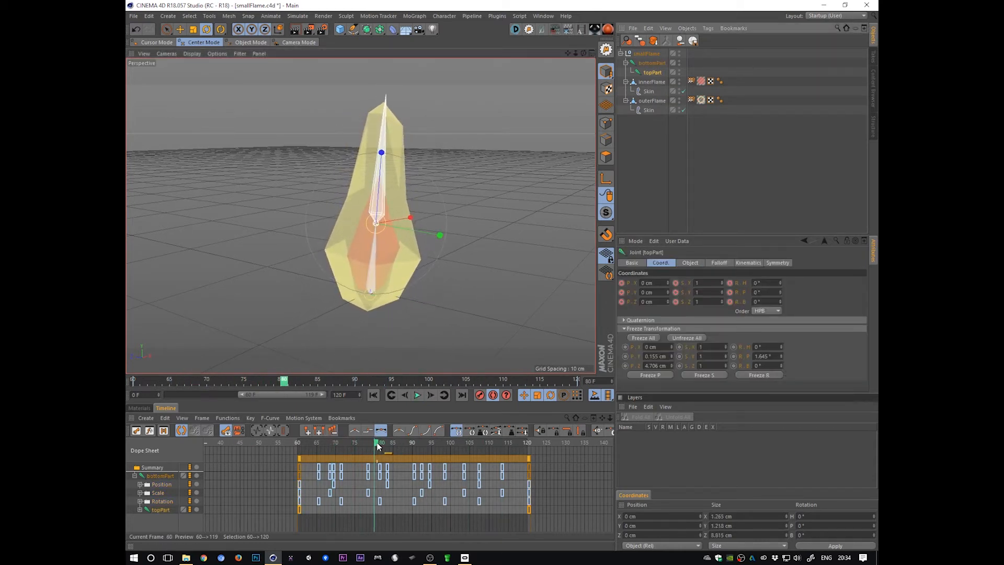
pyautogui.moveTo(377, 443); pyautogui.dragTo(297, 452)
pyautogui.click(140, 510)
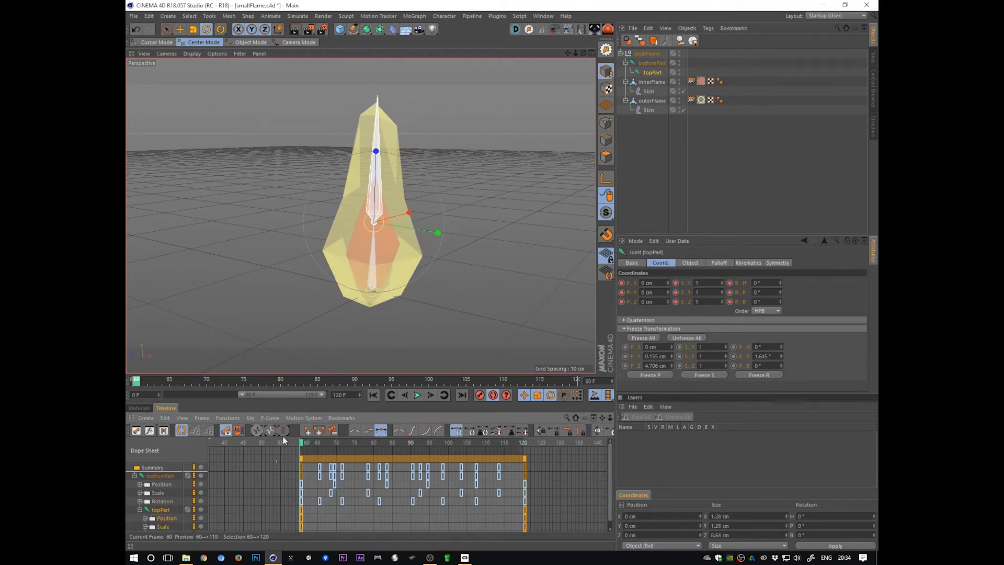
pyautogui.click(239, 430)
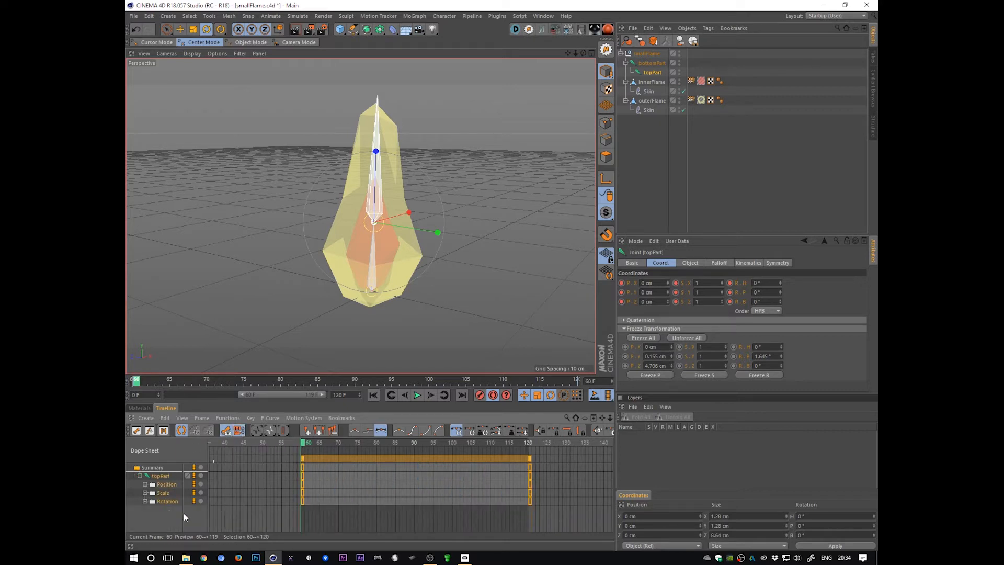
# Change to scale editing and keyframe a longer, thinner topPart scale at frame 66
pyautogui.keyDown('alt'); pyautogui.moveTo(530, 292); pyautogui.dragTo(498, 283); pyautogui.keyUp('alt')
pyautogui.press('t')
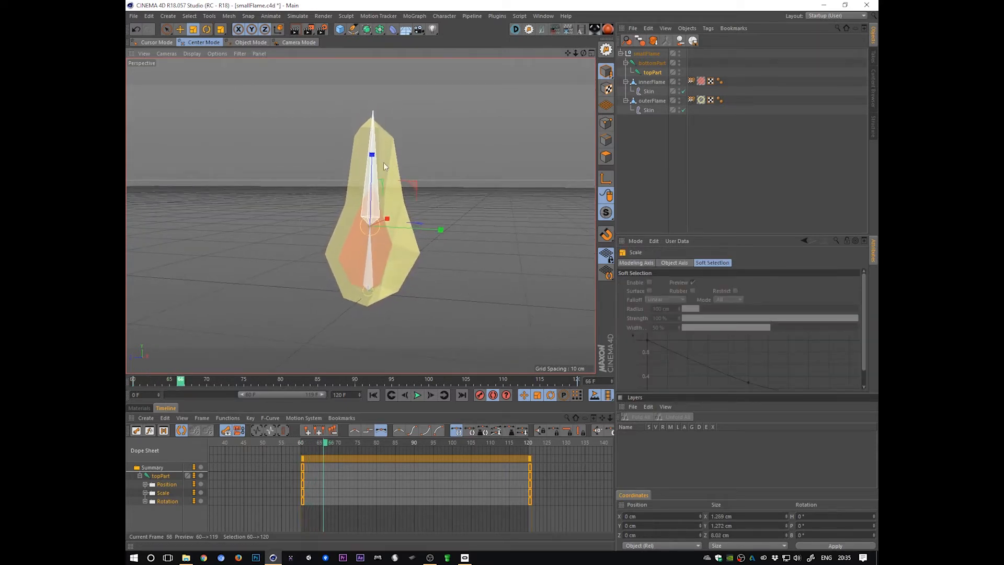
pyautogui.moveTo(374, 146); pyautogui.dragTo(352, 165)
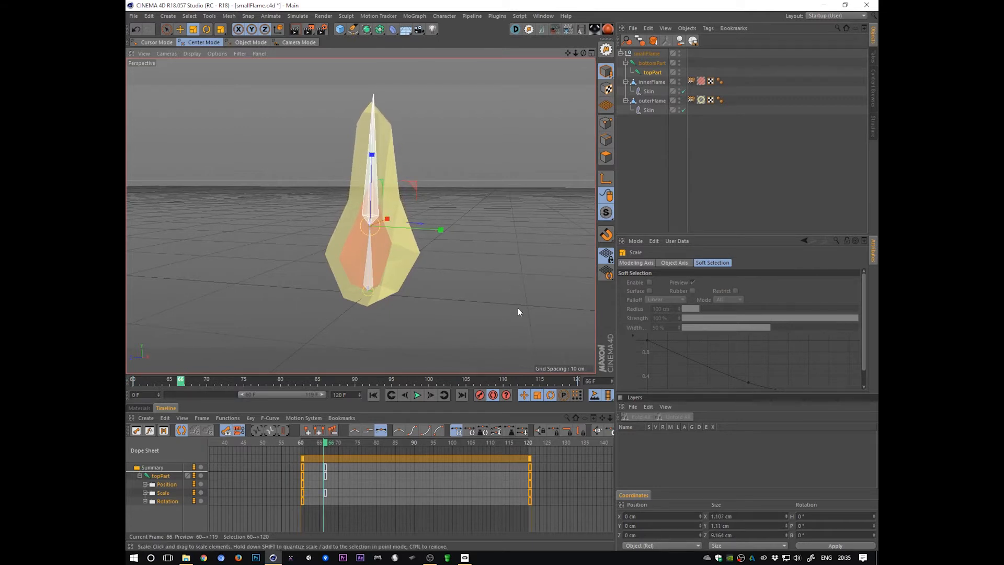
pyautogui.moveTo(517, 307); pyautogui.dragTo(567, 309)
# Keyframe a shorter, wider topPart scale at frame 76
pyautogui.moveTo(377, 160); pyautogui.dragTo(378, 157)
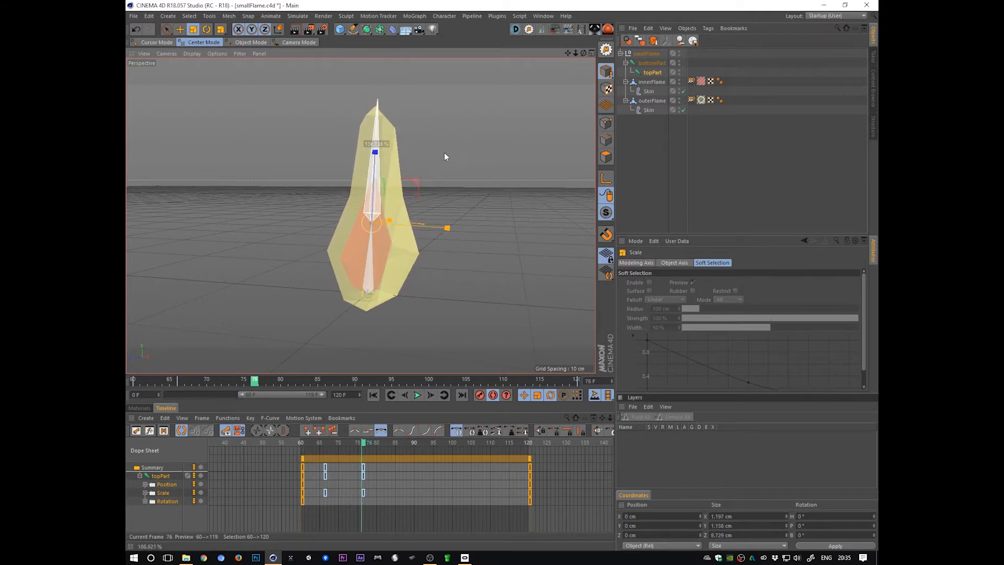
pyautogui.moveTo(445, 153)
pyautogui.mouseDown()
pyautogui.moveTo(444, 166)
pyautogui.moveTo(441, 145)
pyautogui.mouseUp()
pyautogui.moveTo(377, 156); pyautogui.dragTo(378, 156)
pyautogui.moveTo(527, 297); pyautogui.dragTo(594, 300)
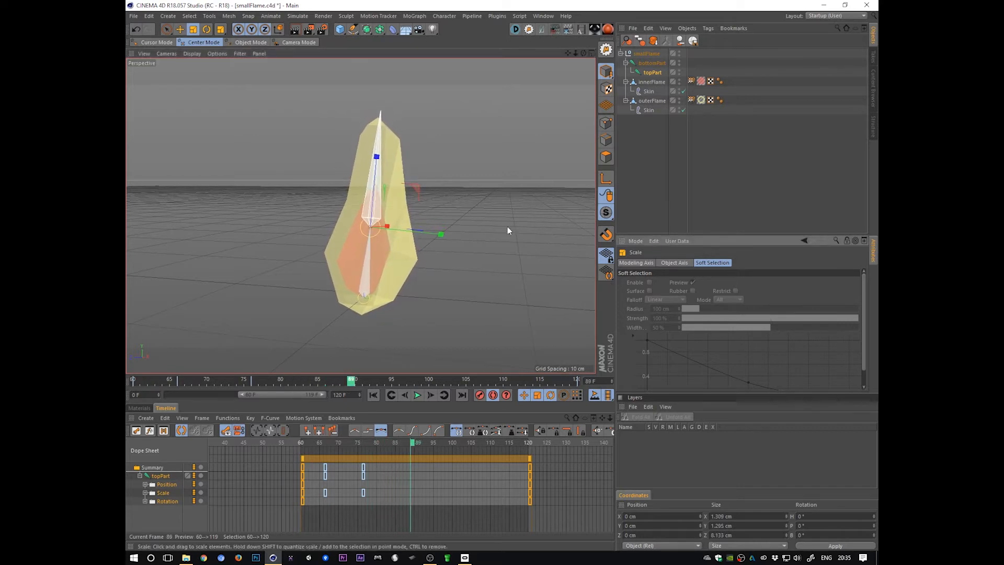
# Copy topPart's scale keys from frames 66 and 76 to about frames 90 and 107, and play the animation
pyautogui.moveTo(319, 521); pyautogui.dragTo(365, 466)
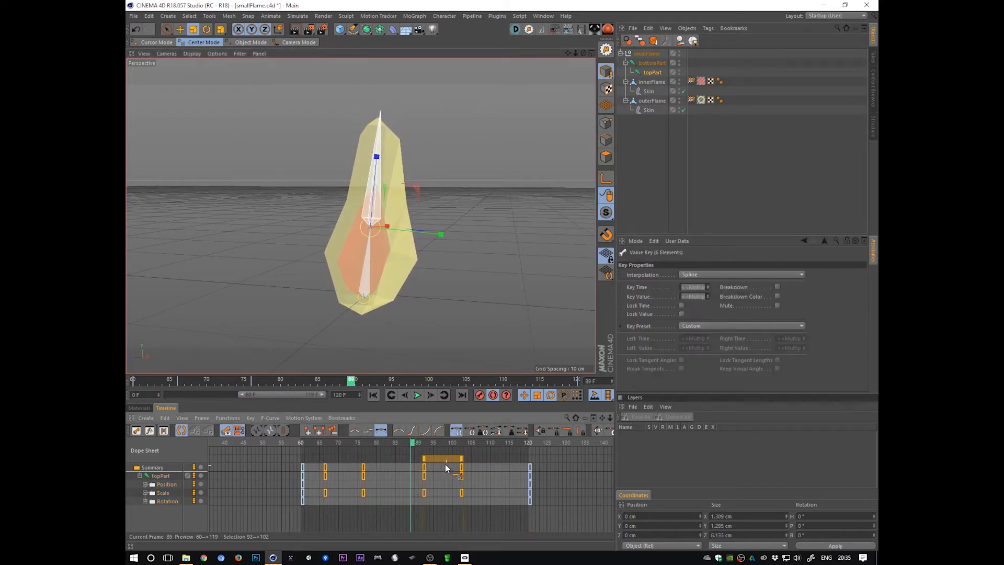
pyautogui.moveTo(445, 467); pyautogui.dragTo(434, 465)
pyautogui.click(455, 469)
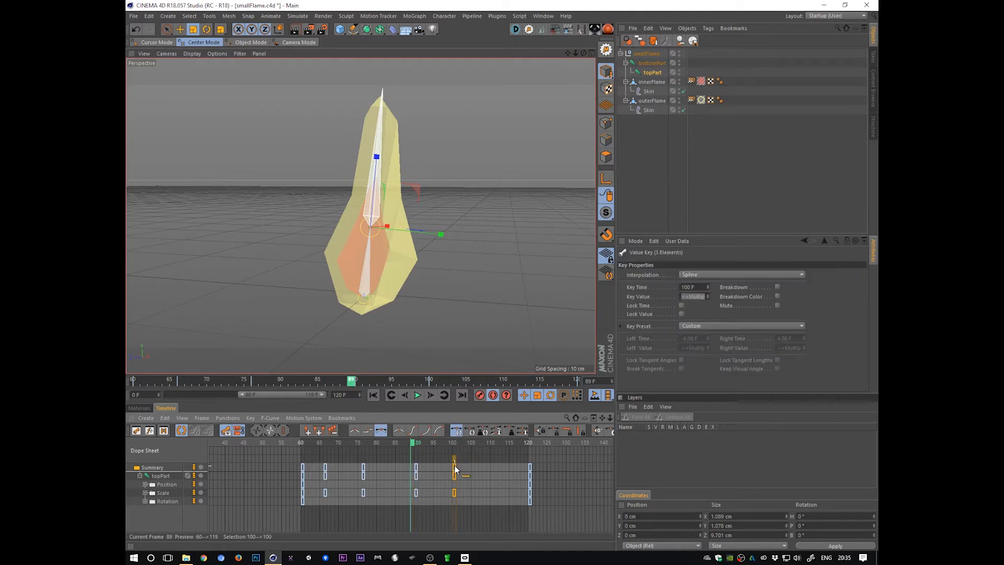
pyautogui.press('F8')
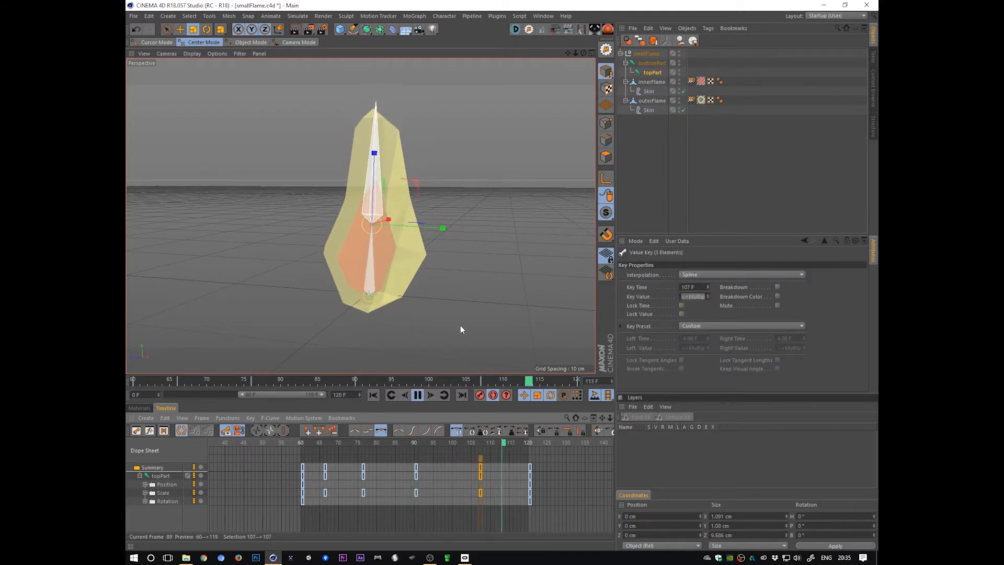
pyautogui.keyDown('alt'); pyautogui.moveTo(492, 312); pyautogui.dragTo(458, 304); pyautogui.keyUp('alt')
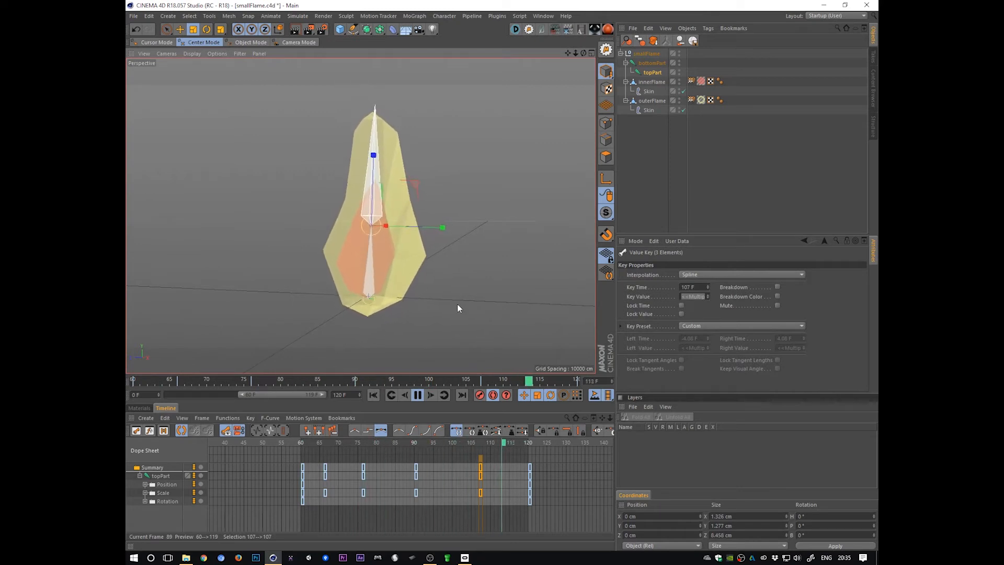
# Change to rotation editing and keyframe a topPart rotation at frame 70, with pitch about -4°
pyautogui.press('r')
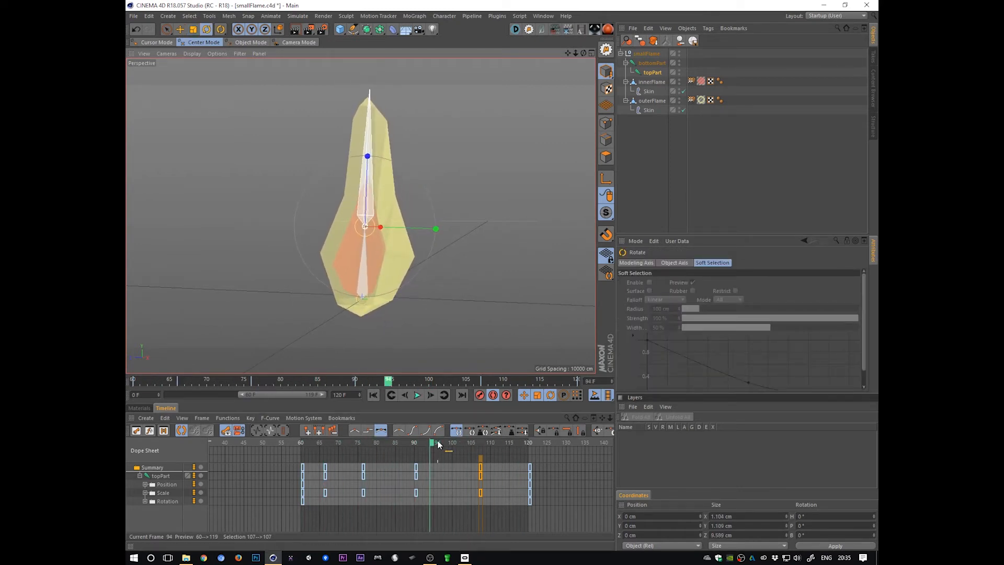
pyautogui.click(303, 449)
pyautogui.keyDown('alt'); pyautogui.moveTo(496, 317); pyautogui.dragTo(490, 285); pyautogui.keyUp('alt')
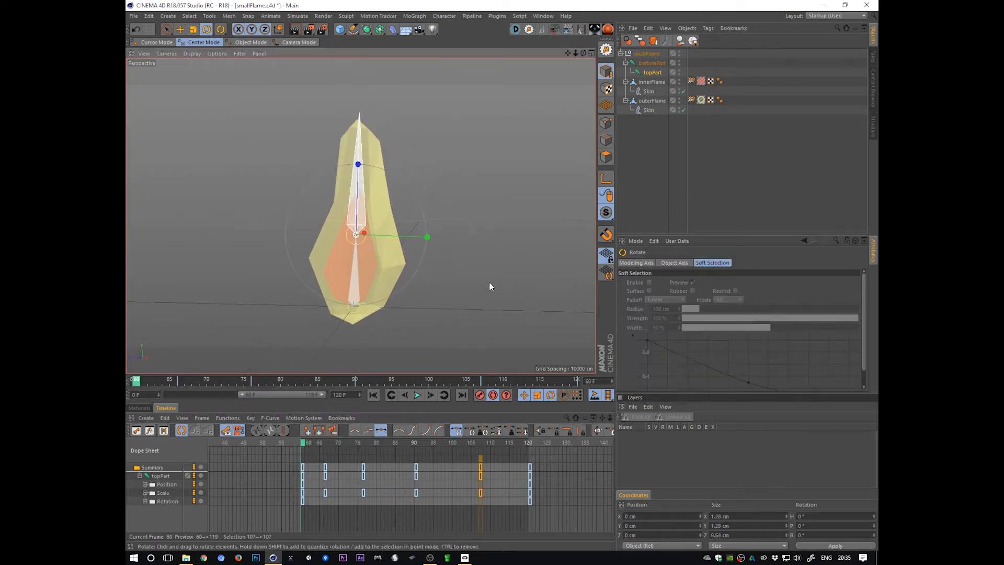
pyautogui.moveTo(432, 322)
pyautogui.mouseDown()
pyautogui.moveTo(458, 322)
pyautogui.moveTo(441, 327)
pyautogui.mouseUp()
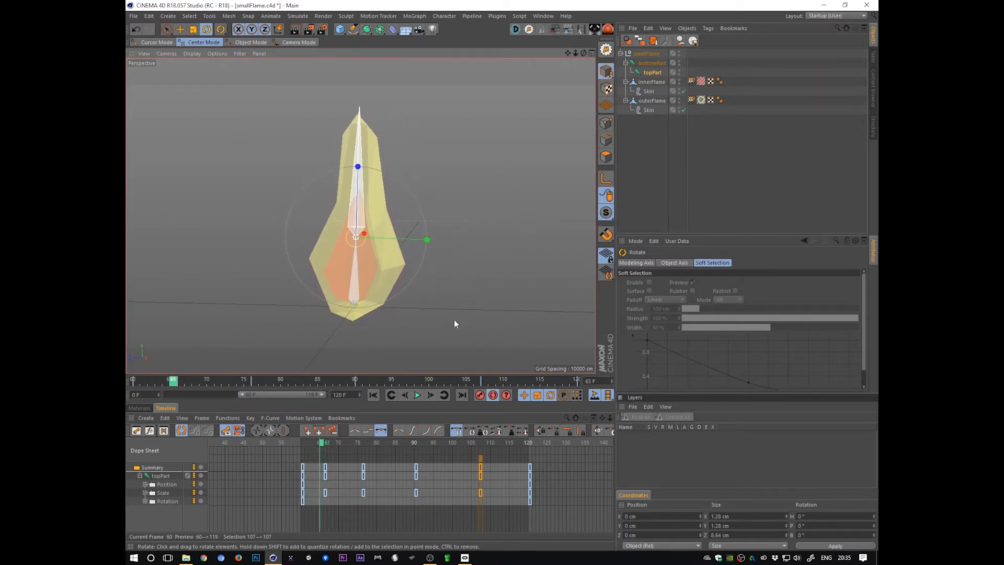
pyautogui.moveTo(512, 297); pyautogui.dragTo(448, 318)
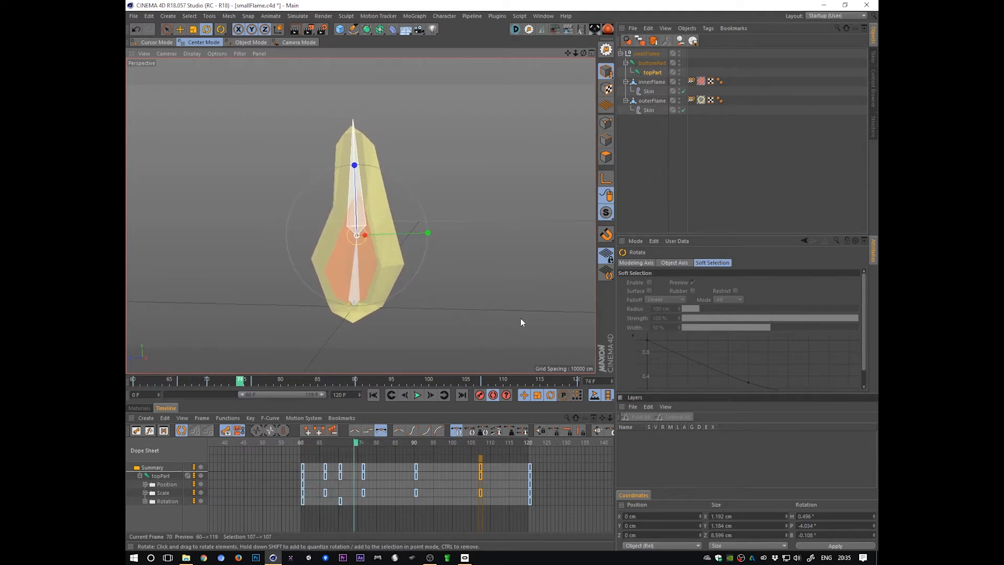
# Try a topPart rotation key at about frame 80, and undo it
pyautogui.moveTo(521, 322); pyautogui.dragTo(566, 334)
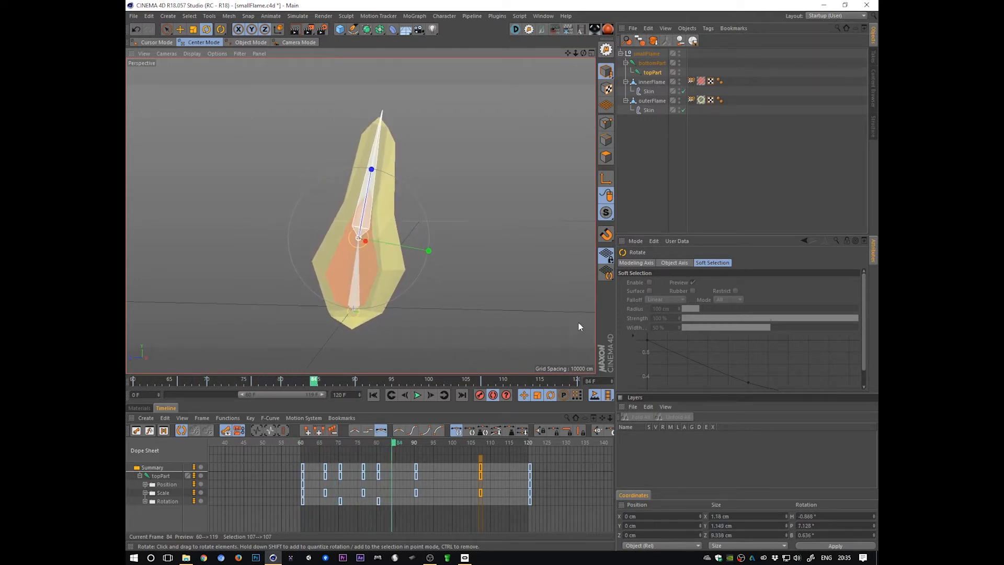
pyautogui.hotkey('ctrl', 'z')
pyautogui.moveTo(558, 283); pyautogui.dragTo(409, 340)
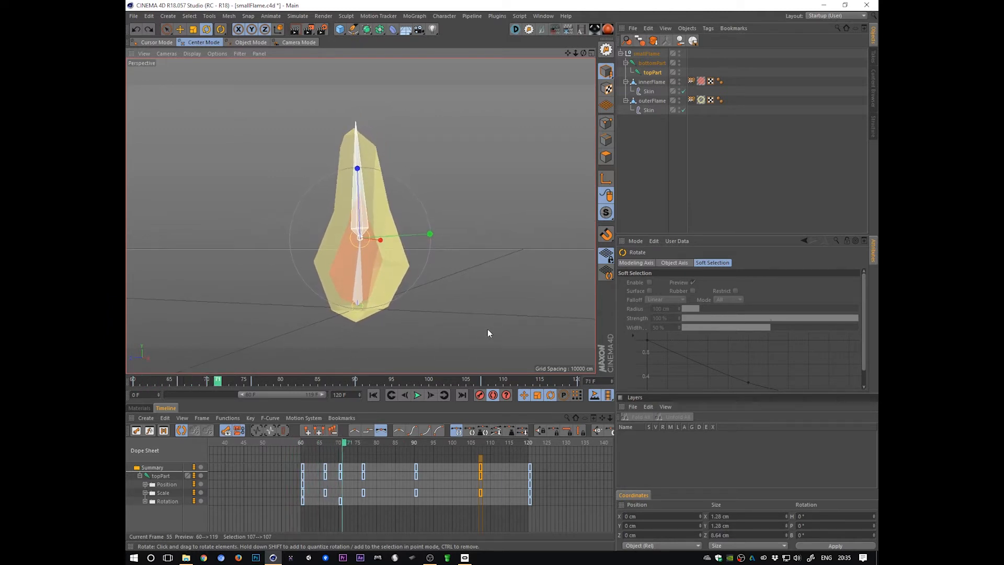
# Keyframe topPart rotations at about frames 80 and 91, with heading about 13° at frame 91
pyautogui.moveTo(488, 329); pyautogui.dragTo(518, 329)
pyautogui.keyDown('alt'); pyautogui.moveTo(518, 328); pyautogui.dragTo(426, 322); pyautogui.keyUp('alt')
pyautogui.moveTo(427, 322); pyautogui.dragTo(396, 318)
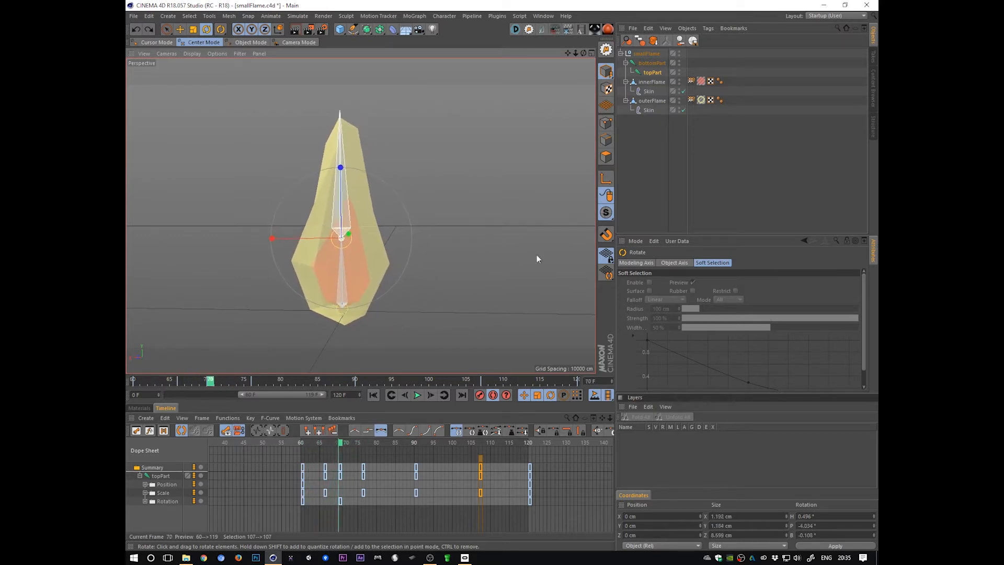
pyautogui.moveTo(569, 288); pyautogui.dragTo(555, 312)
pyautogui.keyDown('alt'); pyautogui.moveTo(550, 314); pyautogui.dragTo(443, 313); pyautogui.keyUp('alt')
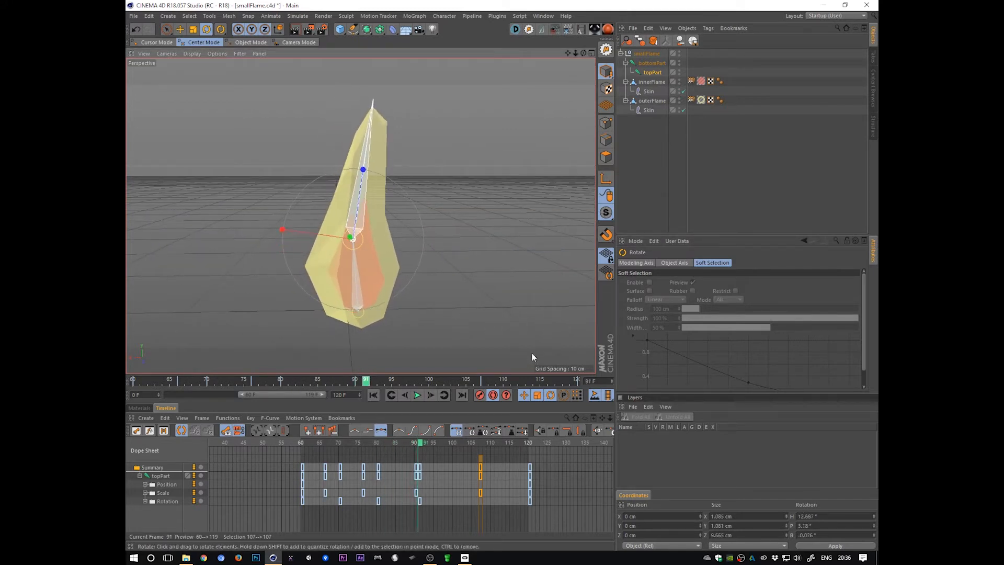
# Keyframe topPart rotations at about frames 98 and 105, with heading about -8° at frame 98, and delete its frame 91 rotation key
pyautogui.moveTo(532, 356); pyautogui.dragTo(569, 339)
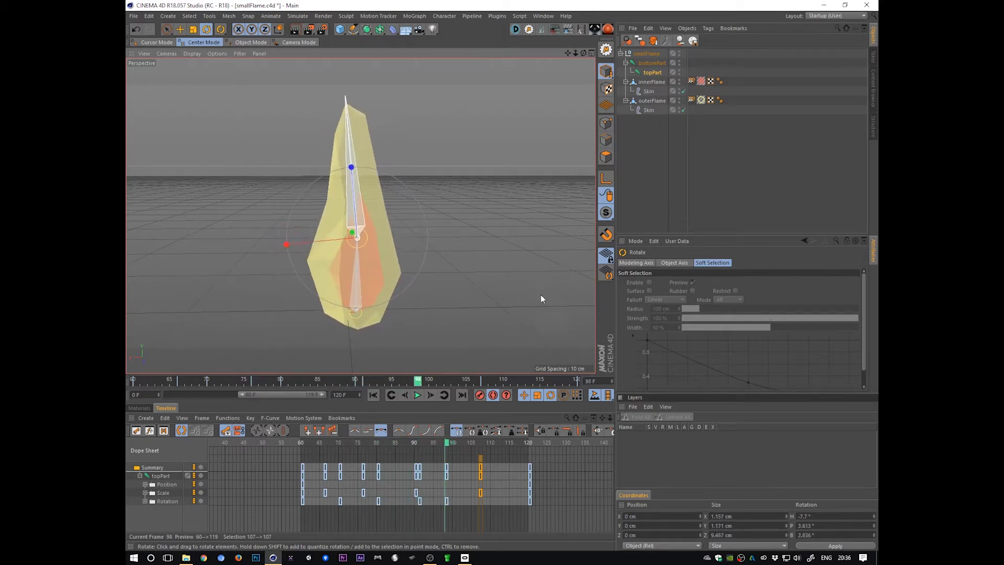
pyautogui.moveTo(541, 298)
pyautogui.mouseDown()
pyautogui.moveTo(437, 321)
pyautogui.moveTo(561, 317)
pyautogui.moveTo(438, 297)
pyautogui.moveTo(393, 304)
pyautogui.moveTo(509, 302)
pyautogui.moveTo(533, 282)
pyautogui.moveTo(558, 283)
pyautogui.moveTo(556, 291)
pyautogui.mouseUp()
pyautogui.click(413, 518)
pyautogui.moveTo(555, 291); pyautogui.dragTo(561, 303)
pyautogui.keyDown('alt'); pyautogui.moveTo(488, 324); pyautogui.dragTo(441, 300); pyautogui.keyUp('alt')
pyautogui.moveTo(524, 322)
pyautogui.mouseDown()
pyautogui.moveTo(446, 325)
pyautogui.moveTo(561, 314)
pyautogui.moveTo(513, 318)
pyautogui.mouseUp()
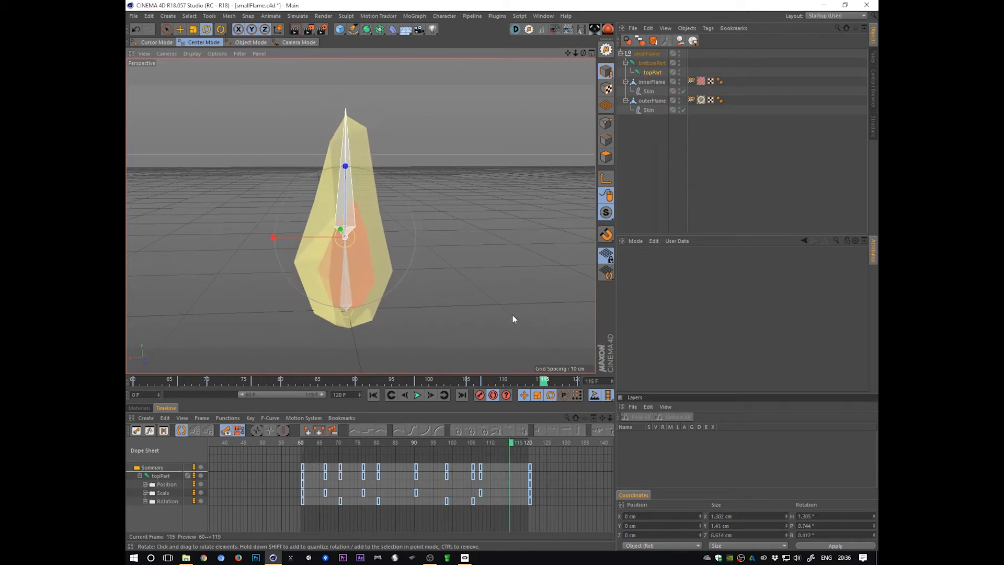
# Play the animation with the joints hidden in the viewport and nothing selected
pyautogui.press('F8')
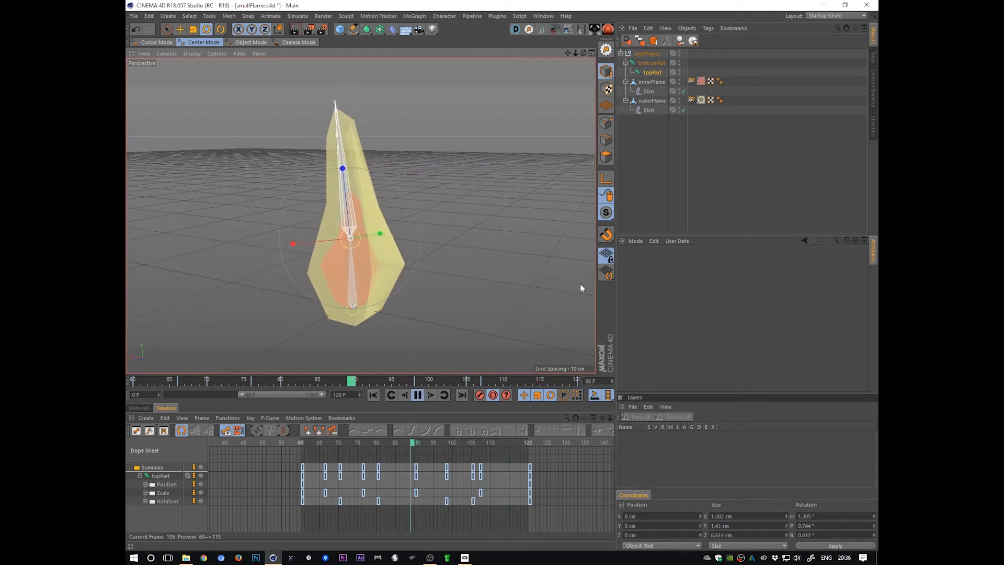
pyautogui.click(237, 54)
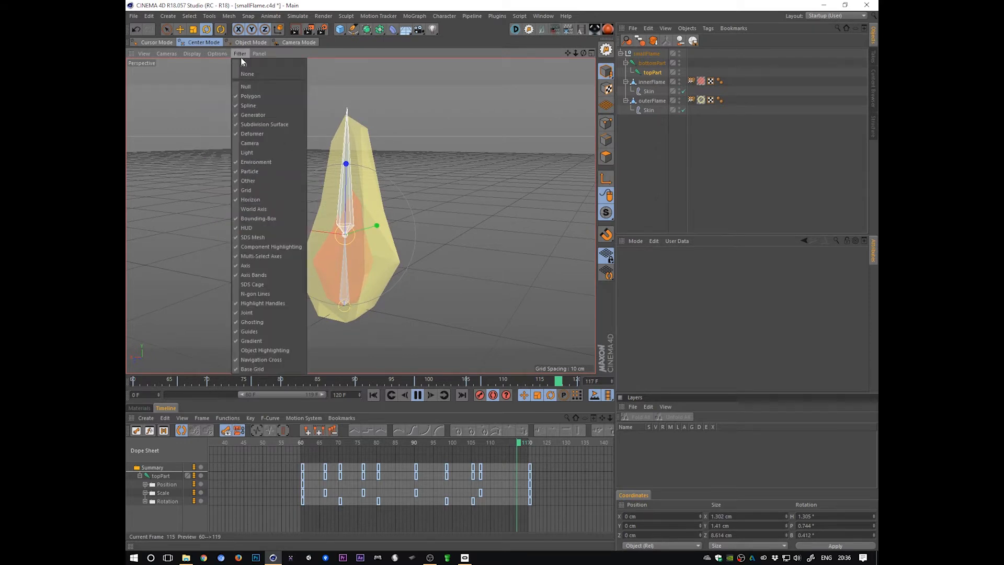
pyautogui.click(276, 311)
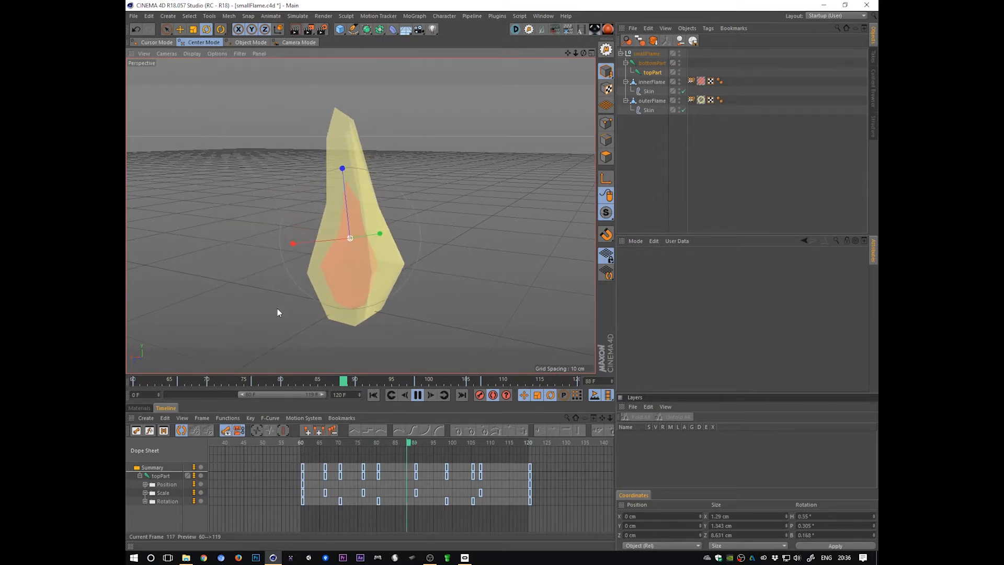
pyautogui.click(732, 198)
pyautogui.keyDown('alt'); pyautogui.moveTo(520, 303); pyautogui.dragTo(389, 310); pyautogui.keyUp('alt')
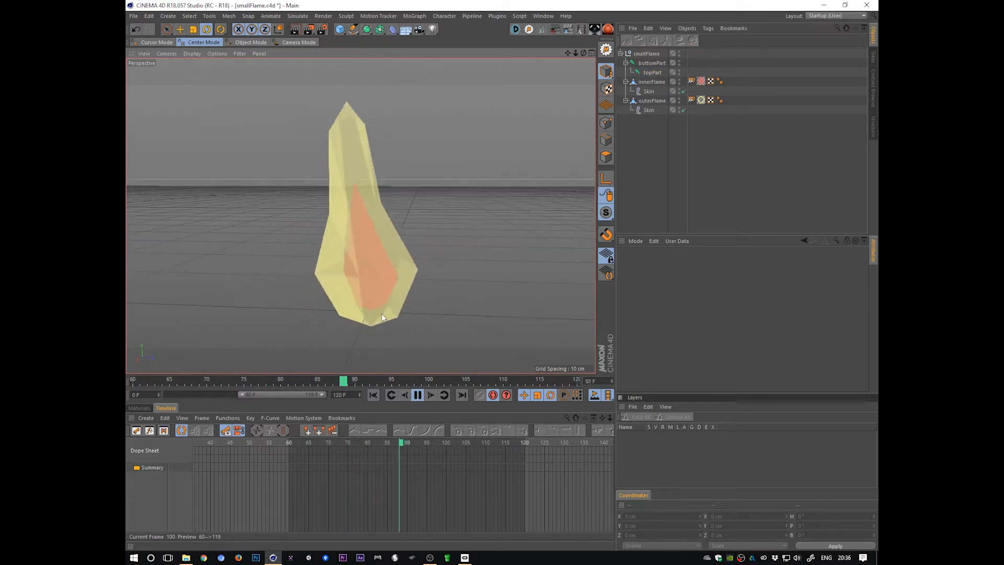
pyautogui.scroll(-5, 487, 312)
pyautogui.keyDown('alt'); pyautogui.moveTo(487, 312); pyautogui.dragTo(513, 315); pyautogui.keyUp('alt')
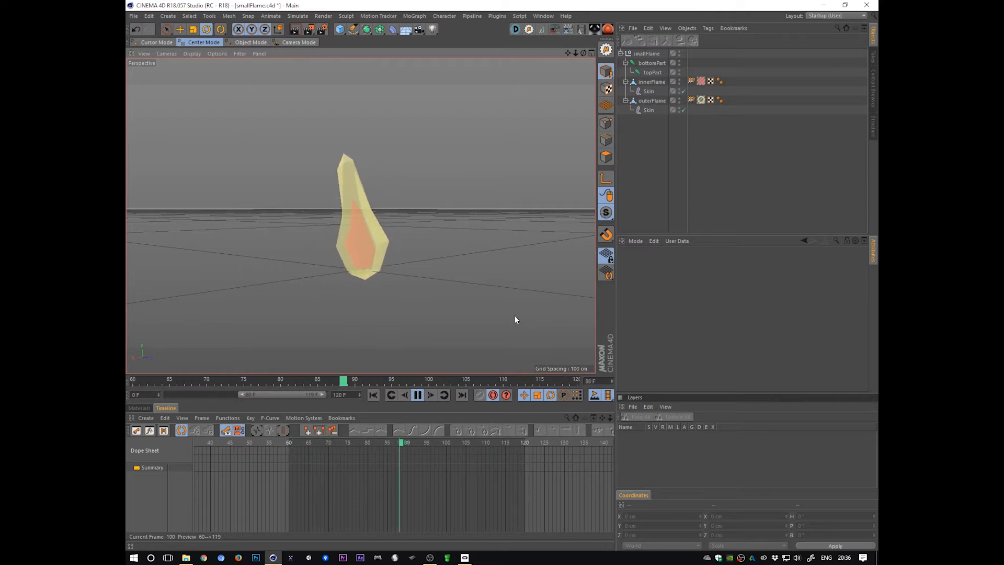
# Show the position, scale and rotation tracks of bottomPart and topPart together in an enlarged Dope Sheet, and stop playback
pyautogui.click(656, 63)
pyautogui.keyDown('ctrl'); pyautogui.click(654, 73); pyautogui.keyUp('ctrl')
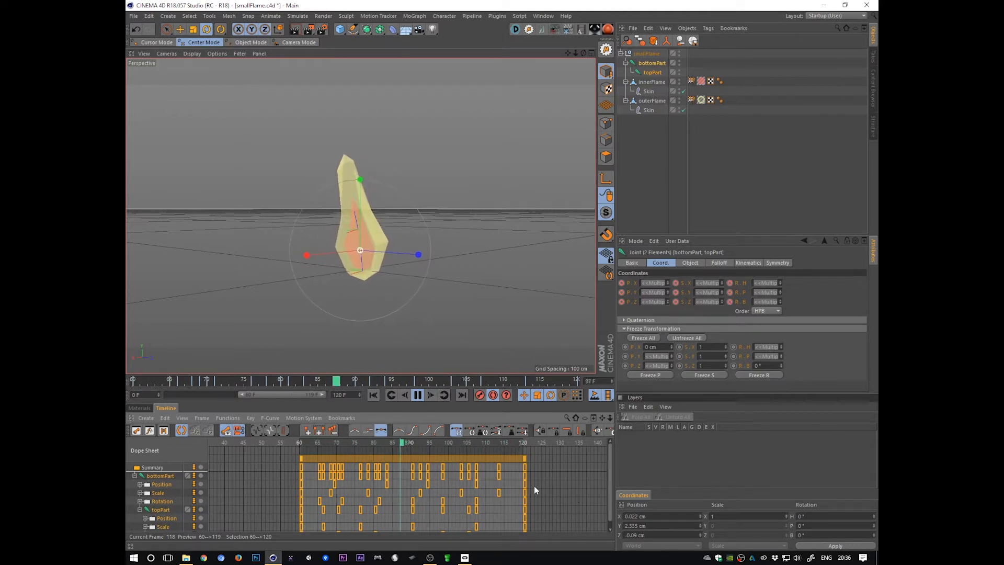
pyautogui.click(140, 510)
pyautogui.click(134, 476)
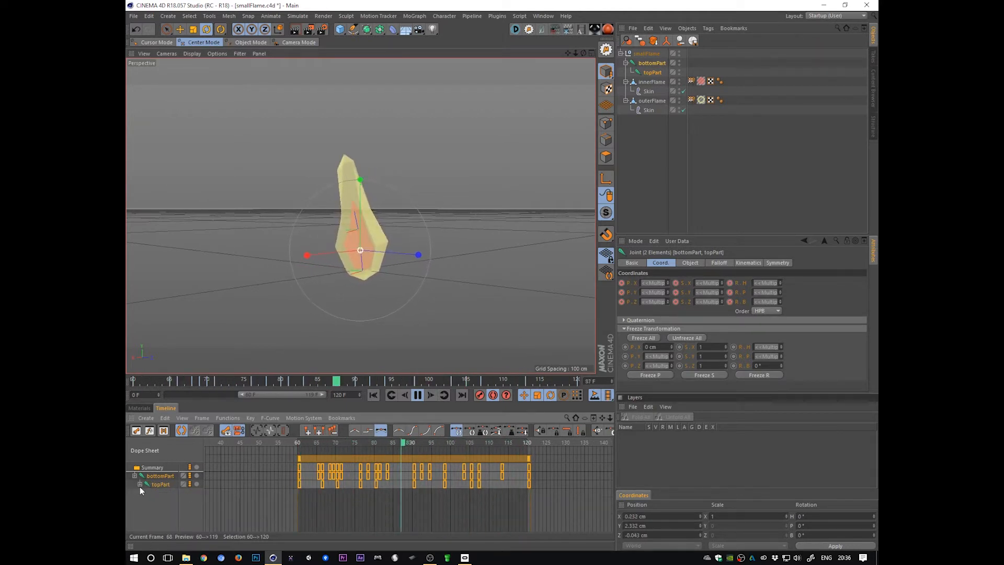
pyautogui.click(140, 485)
pyautogui.click(135, 476)
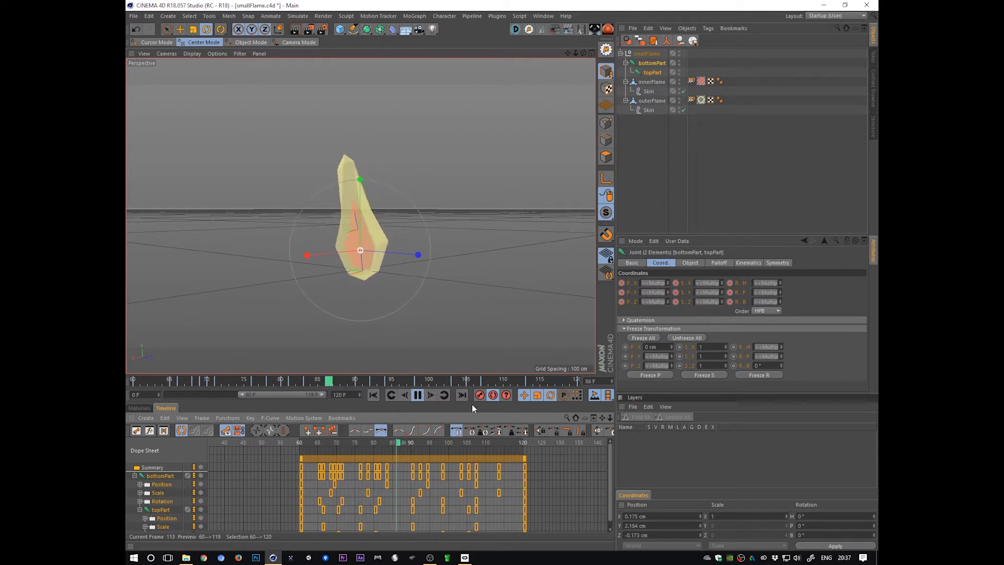
pyautogui.moveTo(475, 404); pyautogui.dragTo(475, 356)
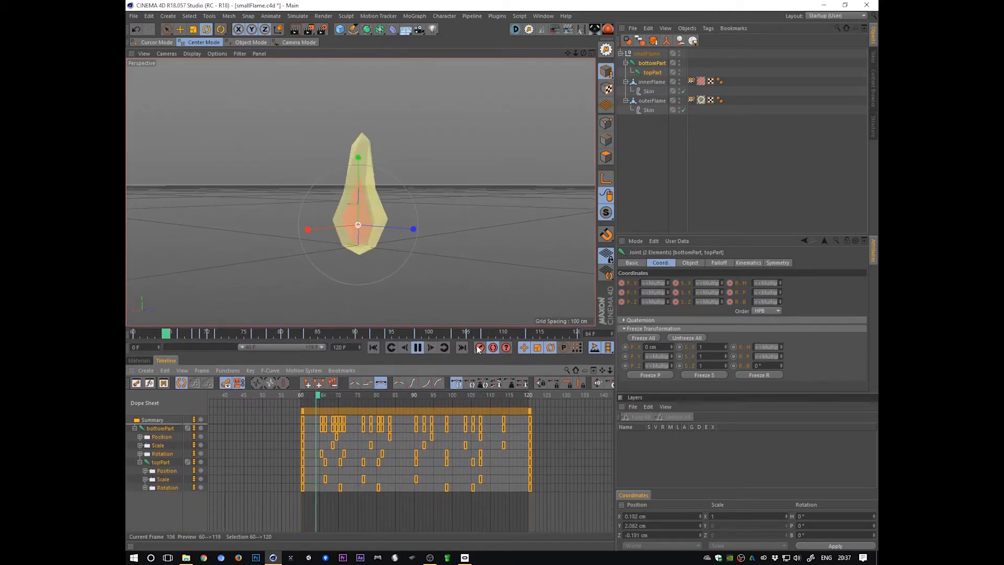
pyautogui.press('F8')
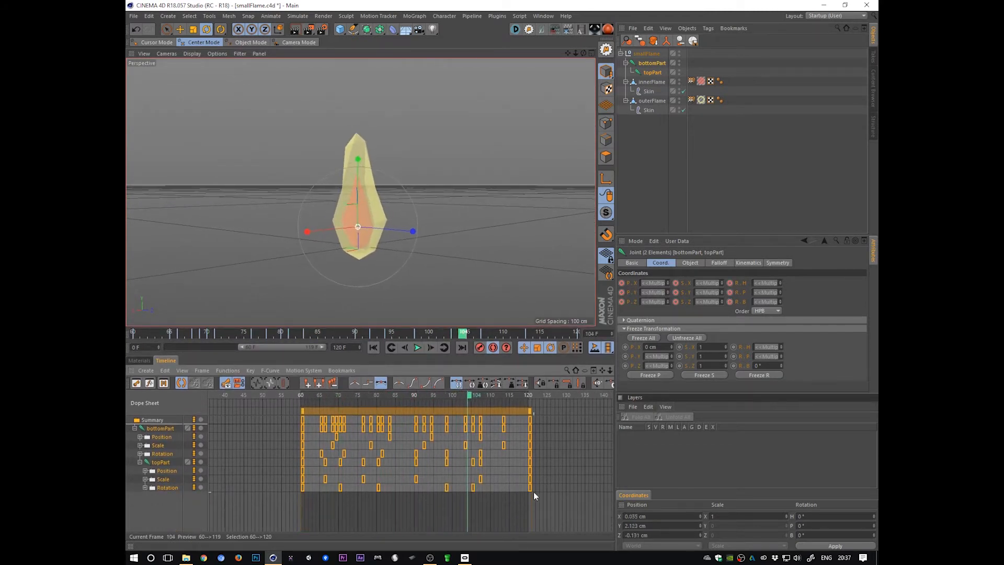
# Copy both joints' keys from about frames 65–71 to 125–131, and those from frames 103–113 to 46–56
pyautogui.click(325, 508)
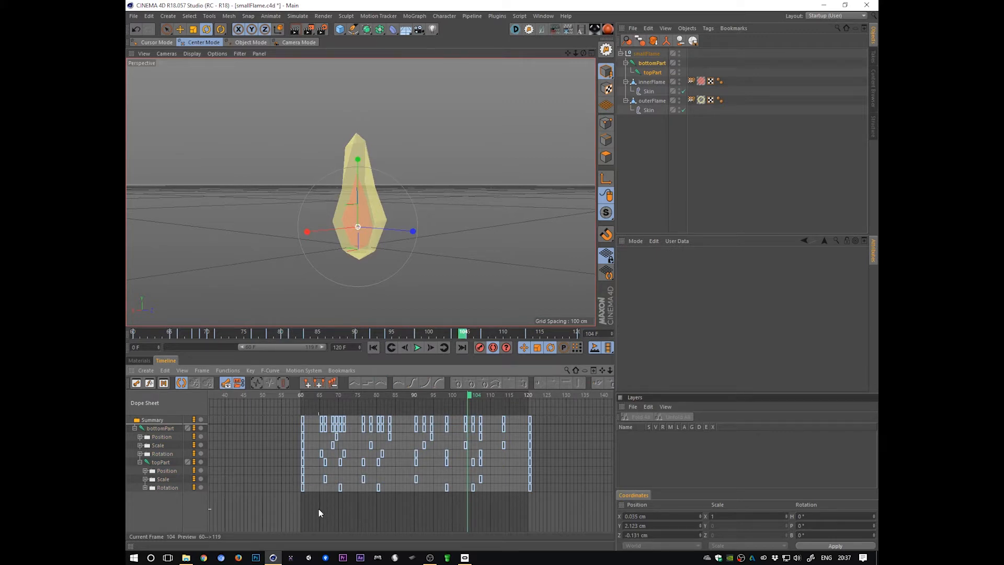
pyautogui.moveTo(318, 510); pyautogui.dragTo(561, 412)
pyautogui.moveTo(472, 489); pyautogui.dragTo(494, 450)
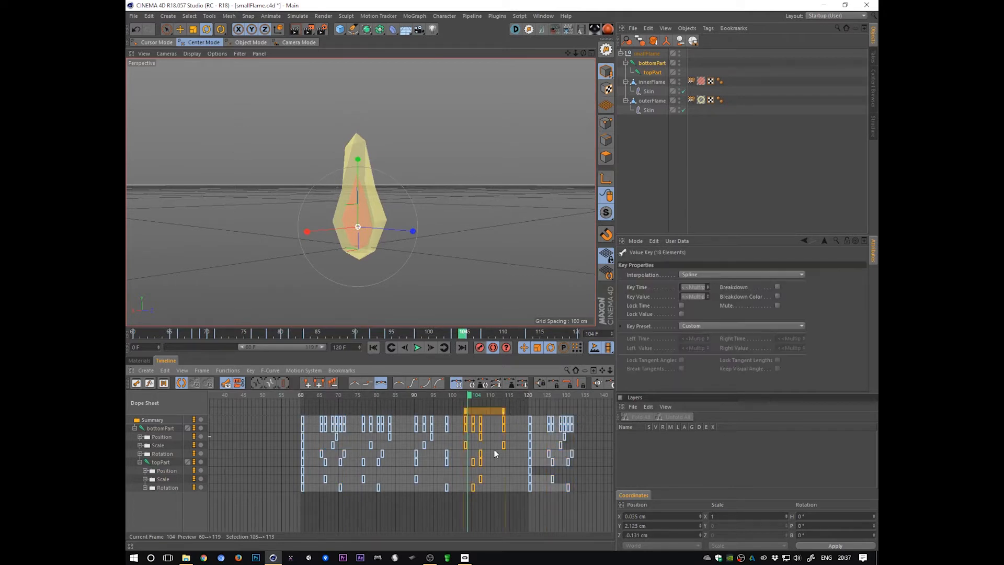
pyautogui.keyDown('ctrl'); pyautogui.moveTo(494, 412); pyautogui.dragTo(277, 430); pyautogui.keyUp('ctrl')
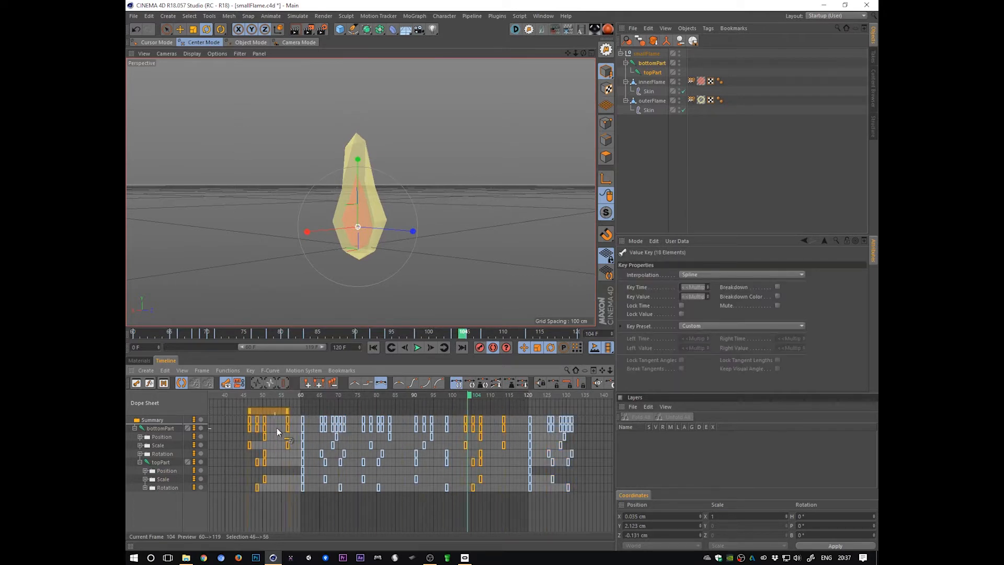
# Check the flame's loop by scrubbing to frames 60 and 120 and playing the animation
pyautogui.moveTo(343, 396); pyautogui.dragTo(283, 398)
pyautogui.moveTo(286, 444); pyautogui.dragTo(545, 460)
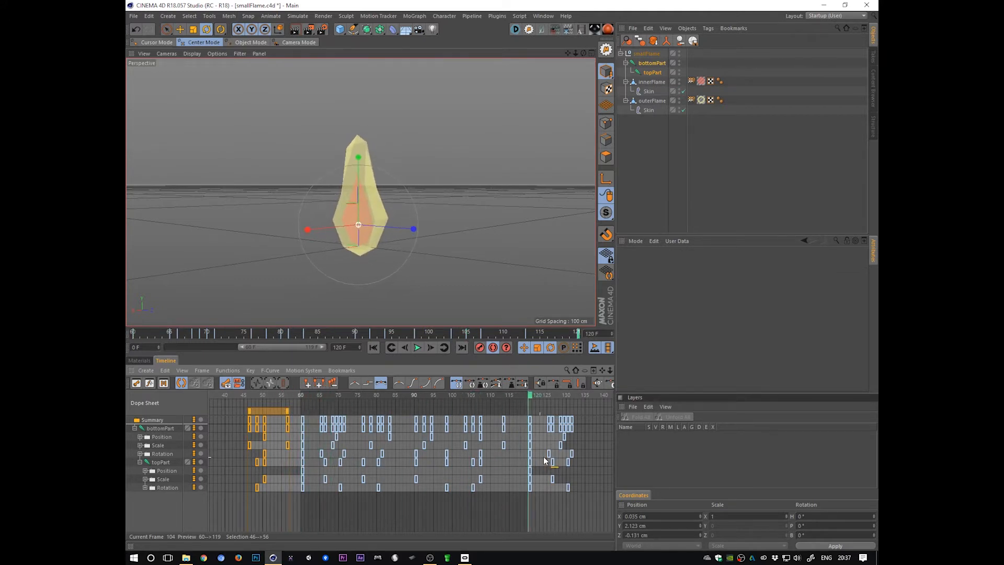
pyautogui.moveTo(422, 401)
pyautogui.mouseDown()
pyautogui.moveTo(291, 398)
pyautogui.moveTo(579, 397)
pyautogui.moveTo(558, 403)
pyautogui.mouseUp()
pyautogui.press('F8')
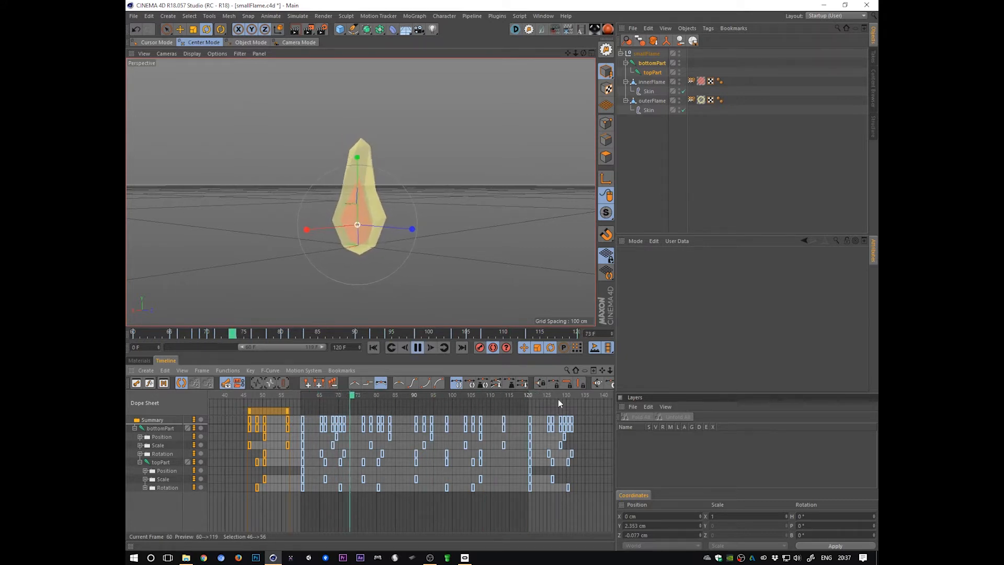
pyautogui.keyDown('alt'); pyautogui.moveTo(300, 268); pyautogui.dragTo(473, 267); pyautogui.keyUp('alt')
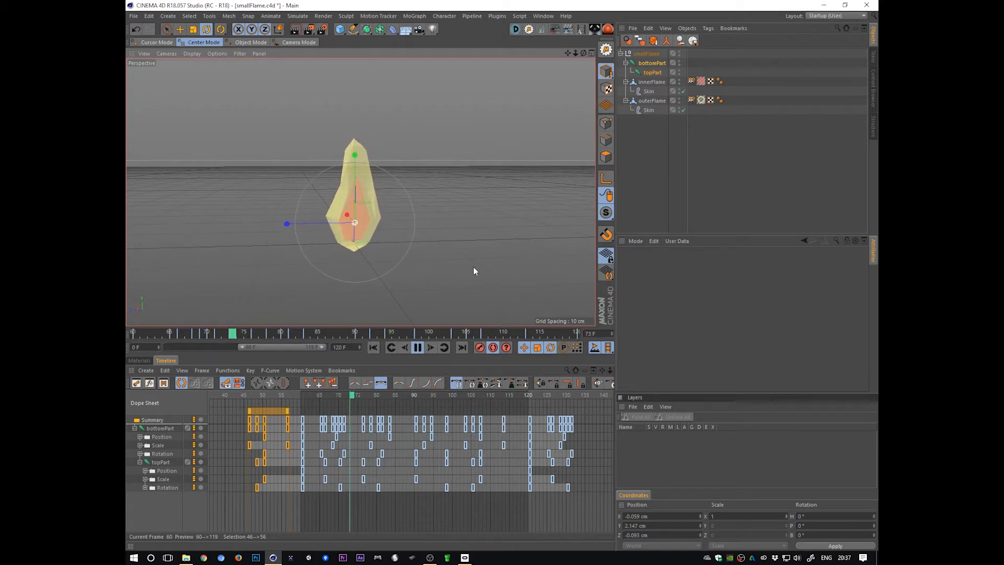
pyautogui.press('F8')
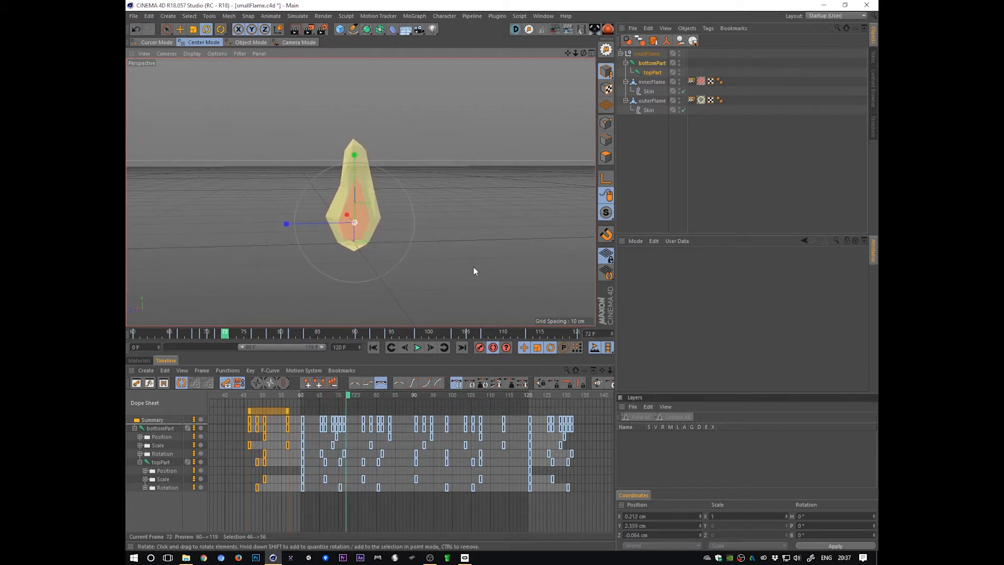
# Set the timeline's preview range to start at frame 0 and end at about frame 30
pyautogui.scroll(-2, 400, 497)
pyautogui.keyDown('alt'); pyautogui.moveTo(401, 497); pyautogui.dragTo(479, 501, button='middle'); pyautogui.keyUp('alt')
pyautogui.moveTo(577, 401); pyautogui.dragTo(213, 434)
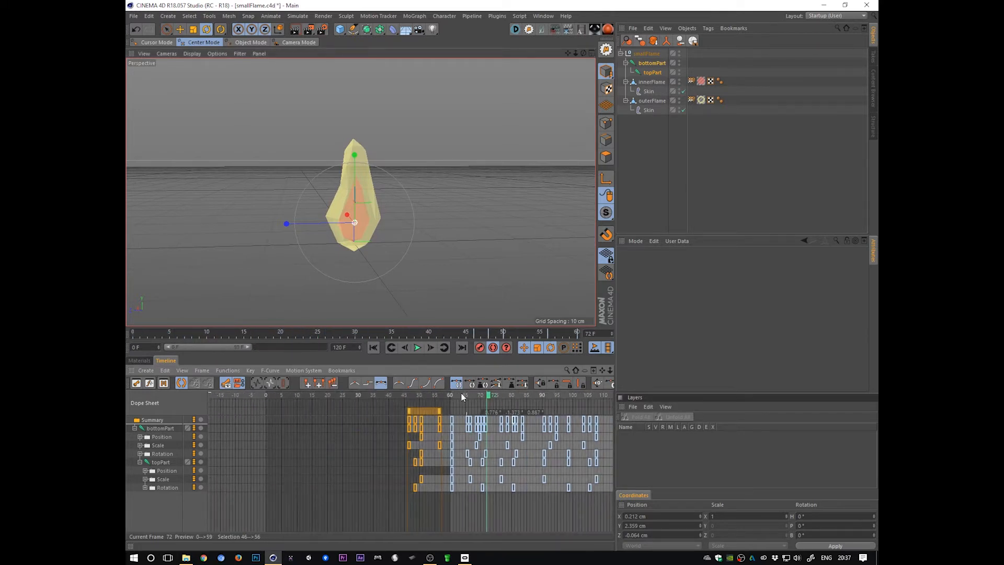
pyautogui.moveTo(450, 397); pyautogui.dragTo(356, 430)
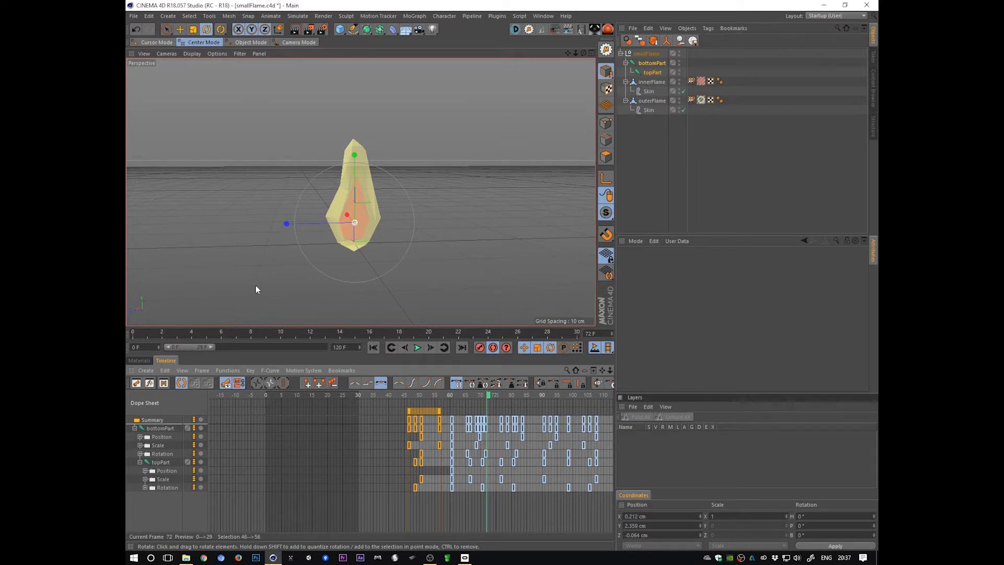
# Copy all of both joints' frame 60 keys to frames 30 and 0
pyautogui.click(453, 421)
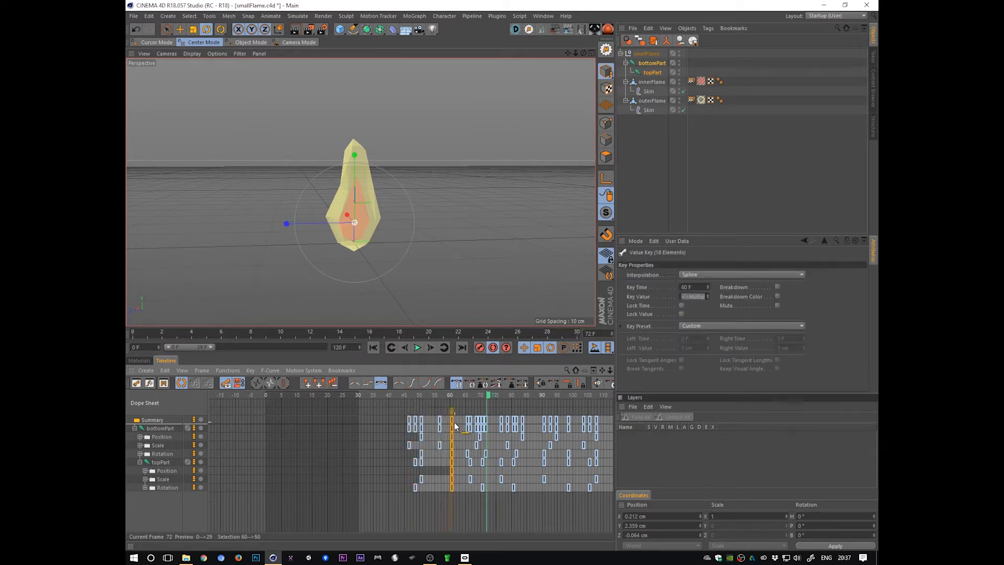
pyautogui.keyDown('ctrl'); pyautogui.moveTo(453, 421); pyautogui.dragTo(360, 422); pyautogui.keyUp('ctrl')
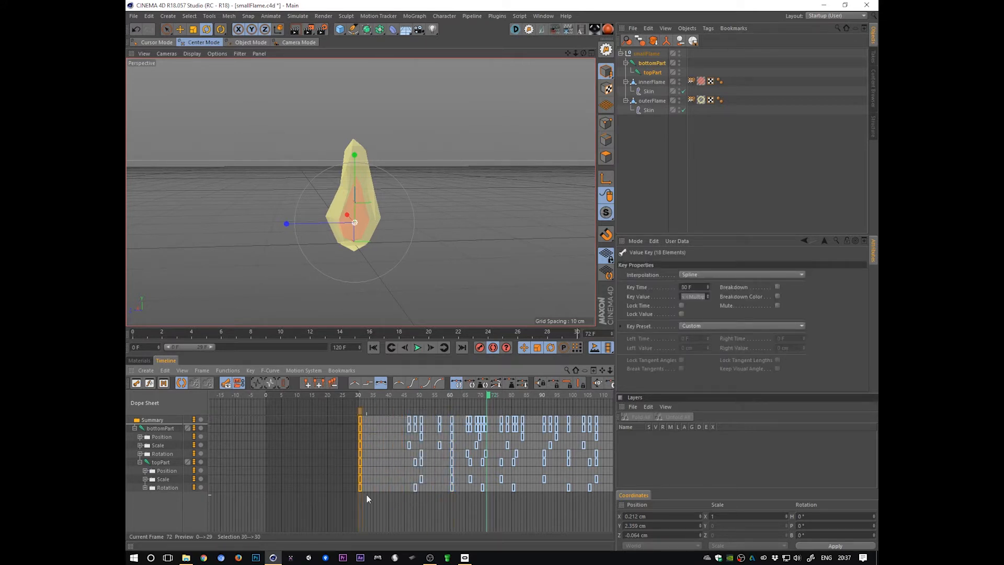
pyautogui.hotkey('shift', 'f')
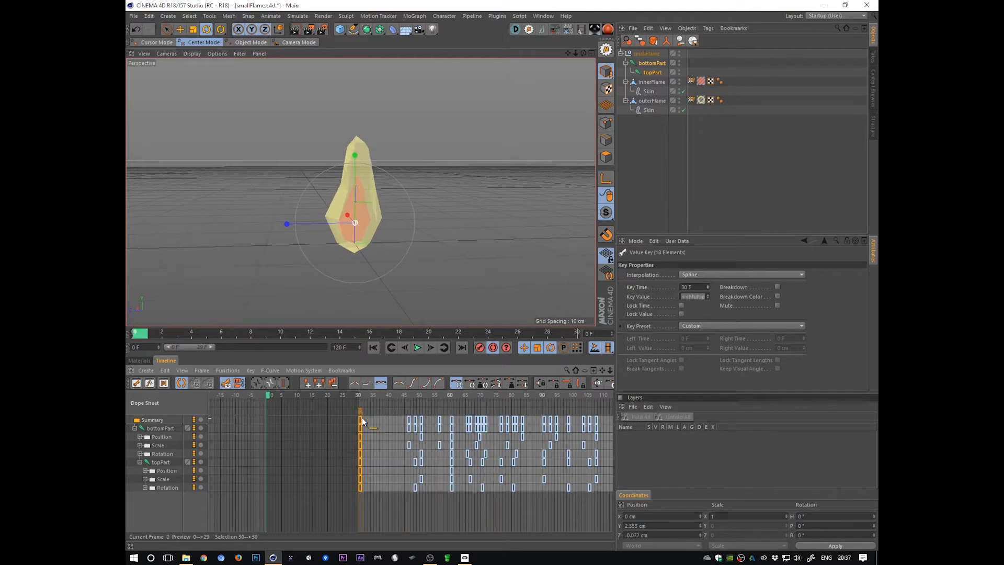
pyautogui.keyDown('ctrl'); pyautogui.moveTo(362, 418); pyautogui.dragTo(266, 421); pyautogui.keyUp('ctrl')
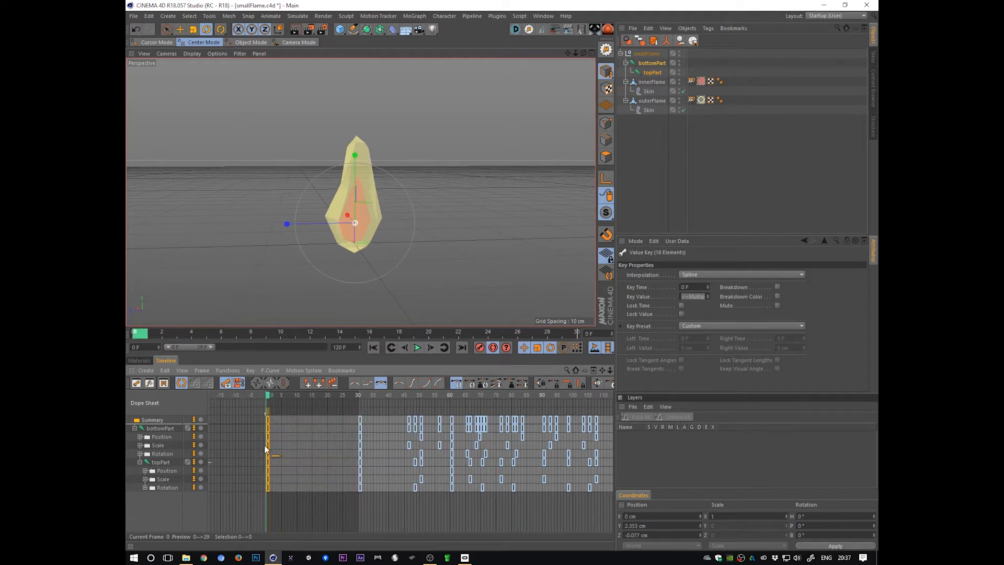
pyautogui.keyDown('alt'); pyautogui.moveTo(307, 503); pyautogui.dragTo(362, 504, button='middle'); pyautogui.keyUp('alt')
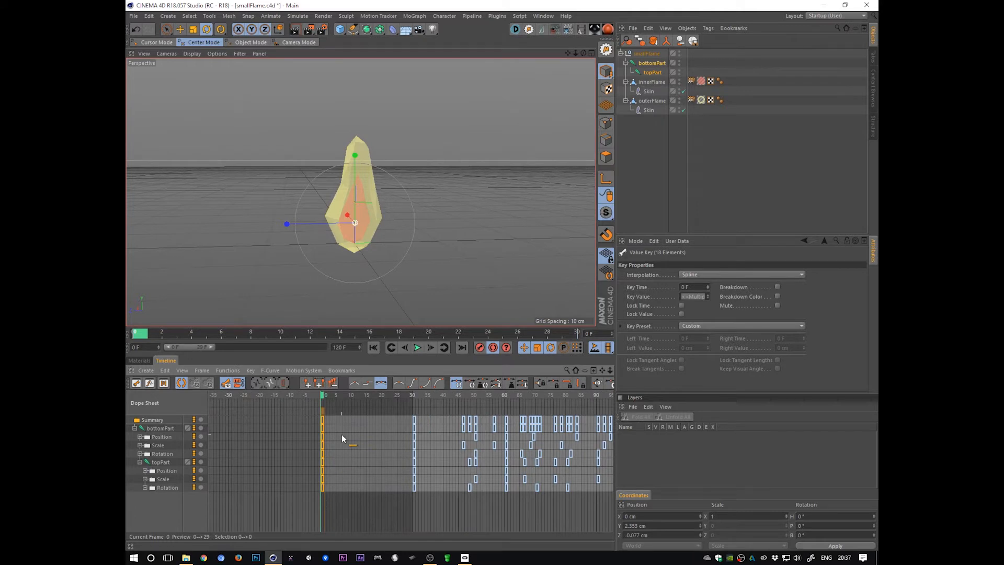
pyautogui.hotkey('ctrl', 'a')
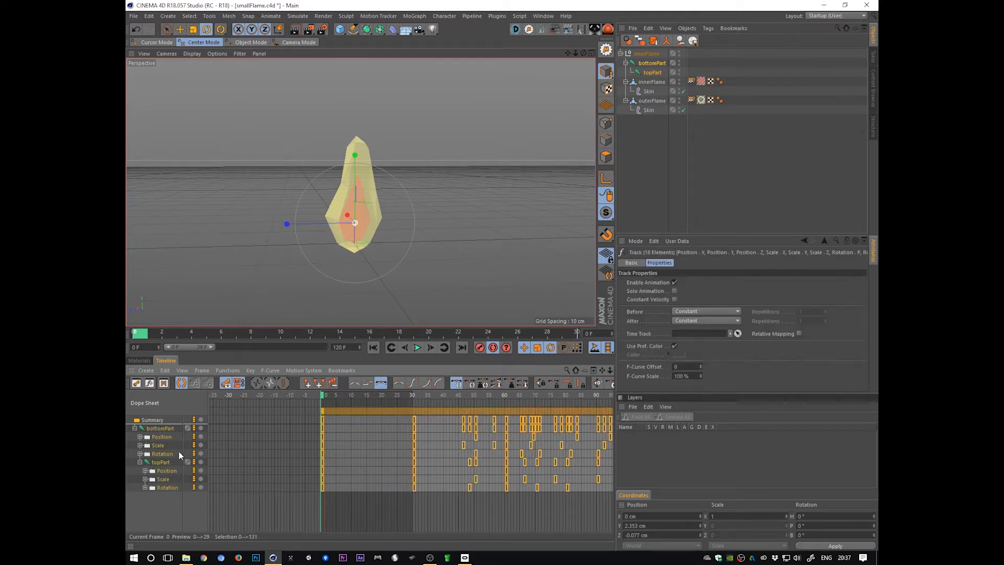
pyautogui.moveTo(306, 526); pyautogui.dragTo(361, 412)
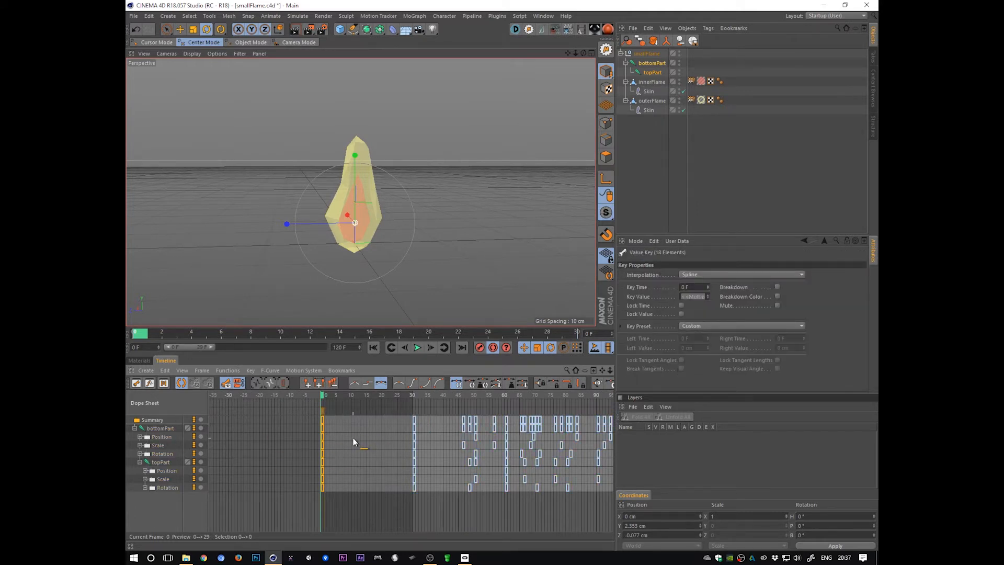
# Scale the bottomPart joint down at frame 0 to about 0.25 × 0.26 × 0.3 cm
pyautogui.click(654, 64)
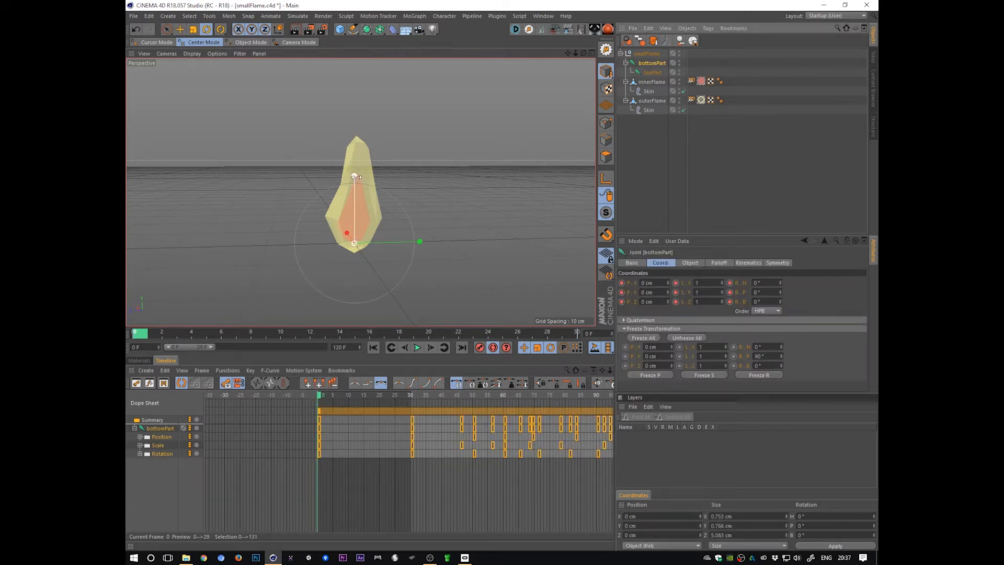
pyautogui.press('t')
pyautogui.moveTo(356, 176); pyautogui.dragTo(462, 221)
pyautogui.moveTo(353, 182); pyautogui.dragTo(456, 304)
pyautogui.moveTo(312, 393); pyautogui.dragTo(352, 419)
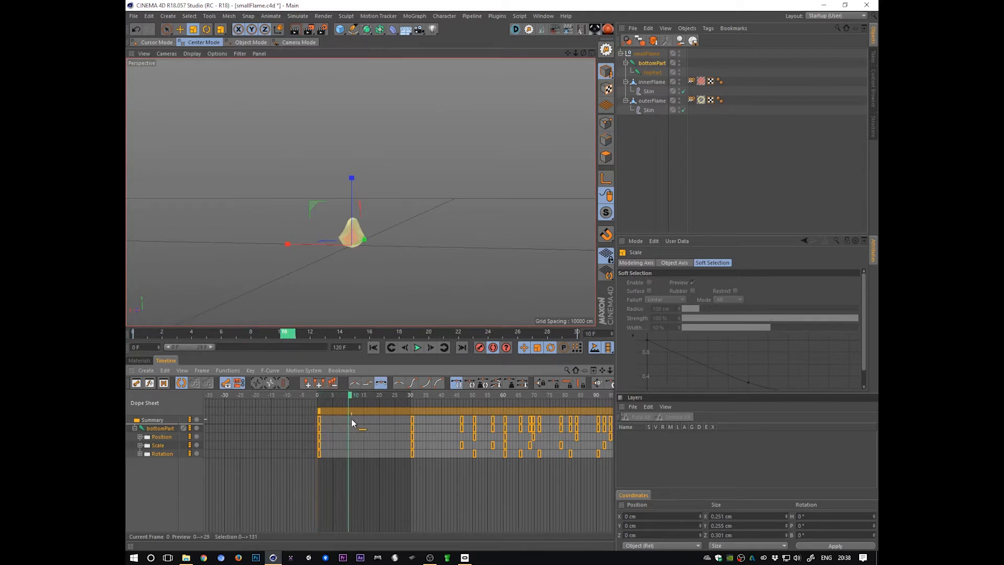
# Add a bottomPart scale key at frame 10, shortening the joint to about 2.3 cm in Z and widening it in X and Y
pyautogui.click(408, 482)
pyautogui.keyDown('ctrl'); pyautogui.click(349, 445); pyautogui.keyUp('ctrl')
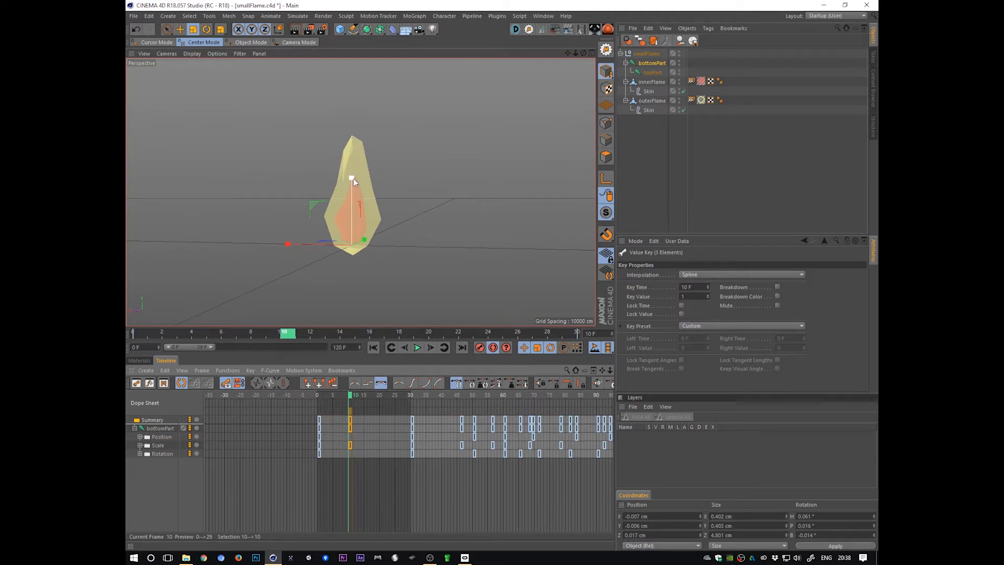
pyautogui.moveTo(353, 179); pyautogui.dragTo(354, 219)
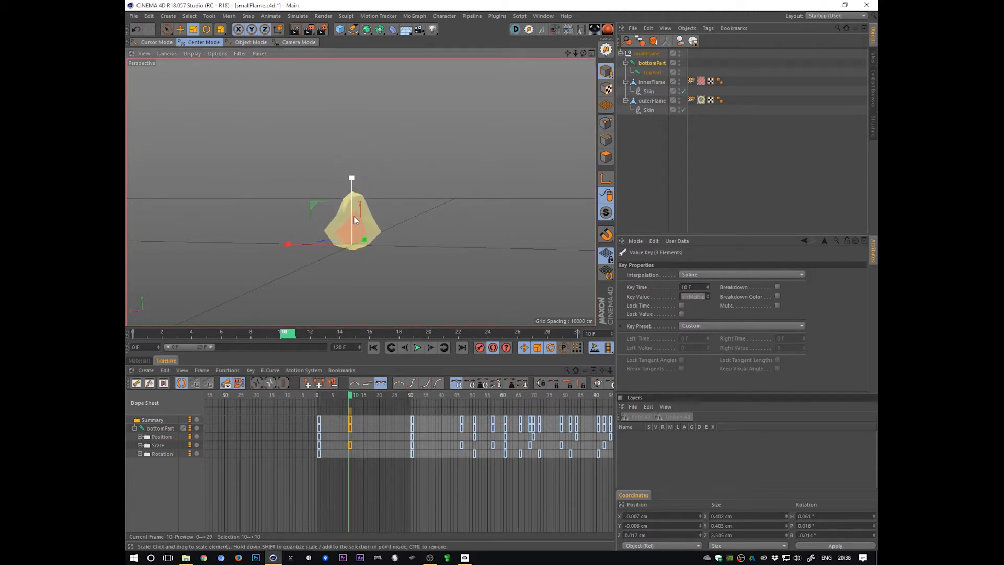
pyautogui.moveTo(353, 180)
pyautogui.mouseDown()
pyautogui.moveTo(551, 152)
pyautogui.moveTo(576, 139)
pyautogui.mouseUp()
# Keyframe bottomPart's scale at frame 15, stretching it to about 7.5 cm in Z and narrowing it to about 0.32 cm in X and Y
pyautogui.moveTo(350, 396)
pyautogui.mouseDown()
pyautogui.moveTo(328, 397)
pyautogui.moveTo(366, 398)
pyautogui.mouseUp()
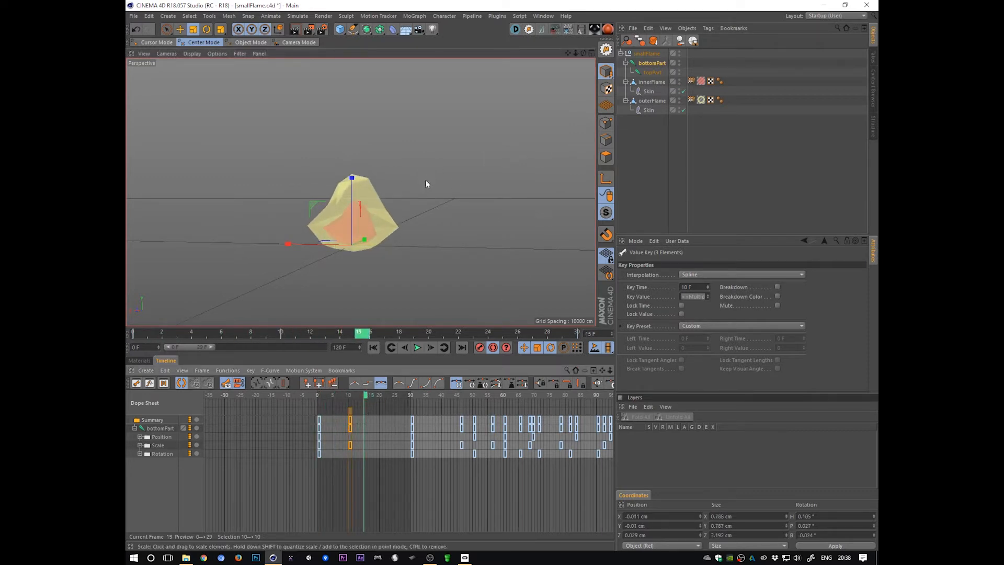
pyautogui.moveTo(353, 177); pyautogui.dragTo(353, 108)
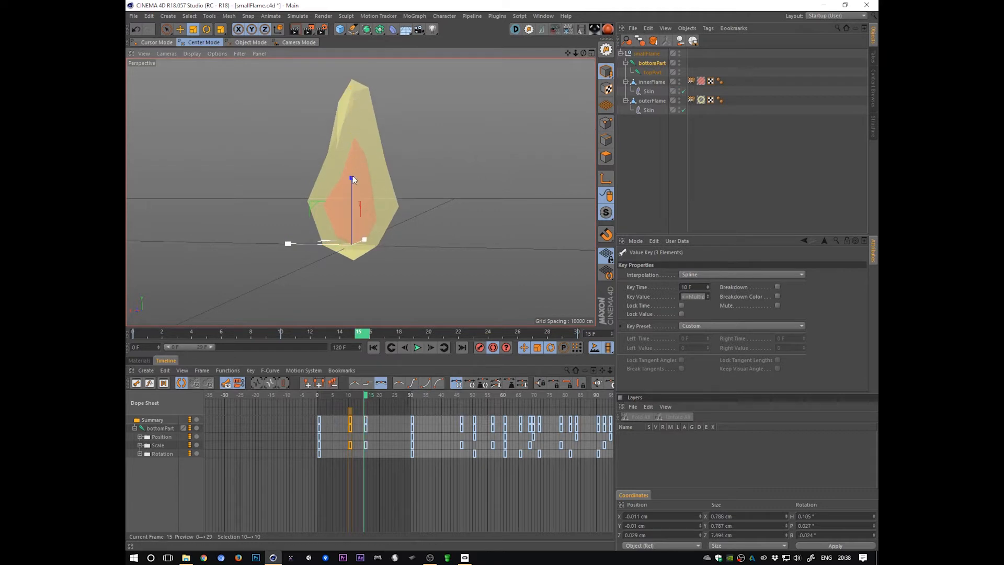
pyautogui.moveTo(353, 178); pyautogui.dragTo(348, 218)
pyautogui.click(359, 396)
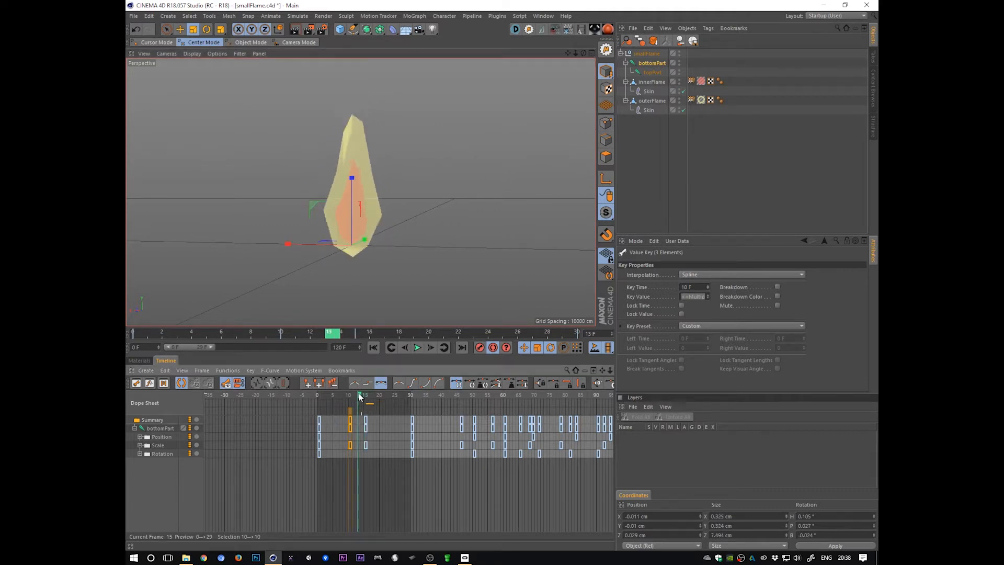
# Add a bottomPart scale key at frame 25, about 1.06 cm in X and 4.99 cm in Z, and play it back
pyautogui.moveTo(360, 396)
pyautogui.mouseDown()
pyautogui.moveTo(321, 400)
pyautogui.moveTo(408, 409)
pyautogui.moveTo(395, 409)
pyautogui.mouseUp()
pyautogui.moveTo(353, 180)
pyautogui.mouseDown()
pyautogui.moveTo(355, 192)
pyautogui.moveTo(358, 176)
pyautogui.moveTo(387, 161)
pyautogui.mouseUp()
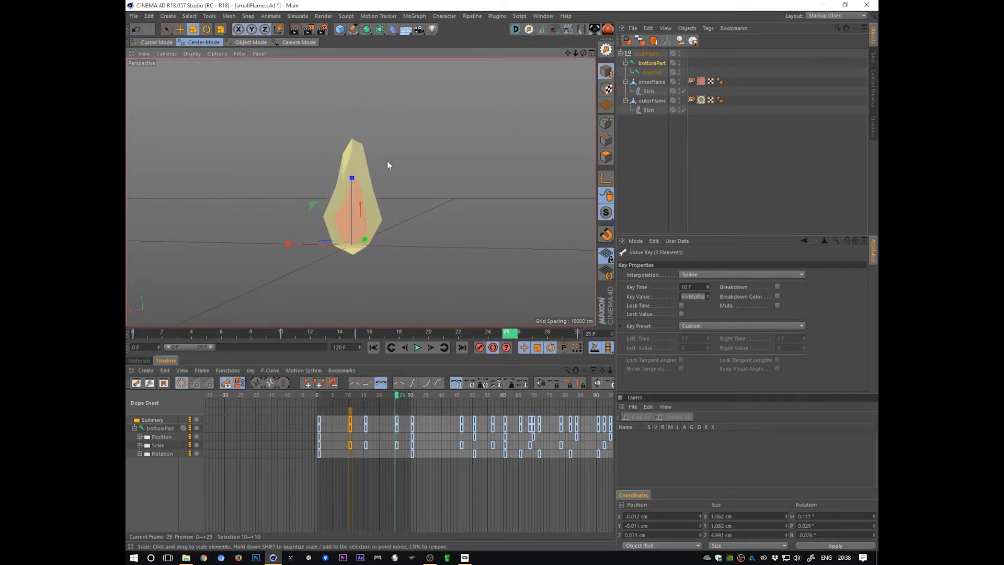
pyautogui.moveTo(396, 409)
pyautogui.mouseDown()
pyautogui.moveTo(351, 409)
pyautogui.moveTo(435, 421)
pyautogui.moveTo(296, 449)
pyautogui.mouseUp()
pyautogui.click(418, 348)
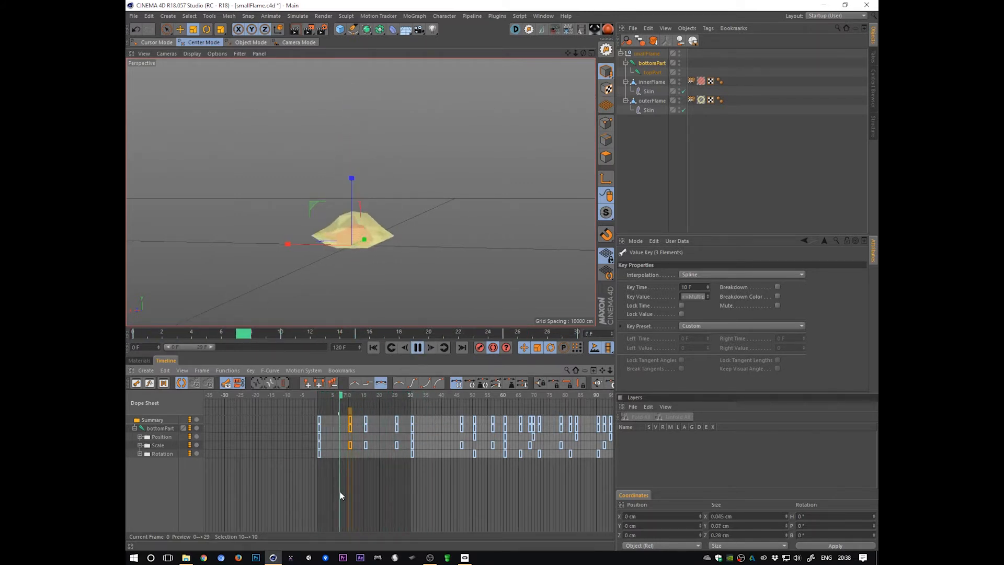
# Shift bottomPart's scale keys from frames 10 and 15 to frames 5 and 10 during playback
pyautogui.moveTo(309, 509); pyautogui.dragTo(330, 413)
pyautogui.moveTo(337, 519); pyautogui.dragTo(341, 412)
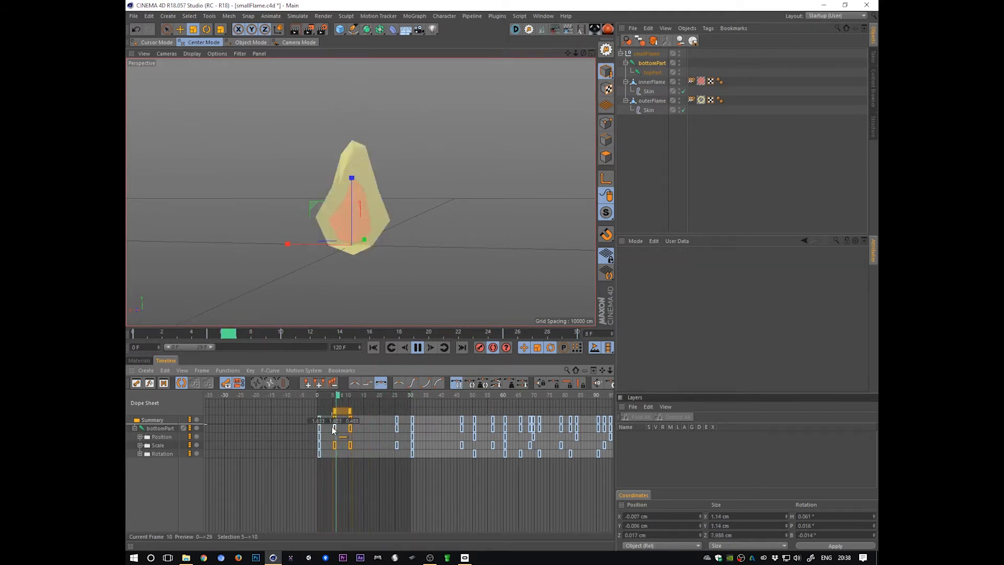
pyautogui.click(418, 348)
# Keyframe bottomPart's scale at frame 17 to about 1.59 × 1.59 × 5.45 cm and review the playback from another angle
pyautogui.moveTo(317, 409); pyautogui.dragTo(371, 413)
pyautogui.moveTo(353, 183)
pyautogui.mouseDown()
pyautogui.moveTo(355, 194)
pyautogui.moveTo(365, 175)
pyautogui.mouseUp()
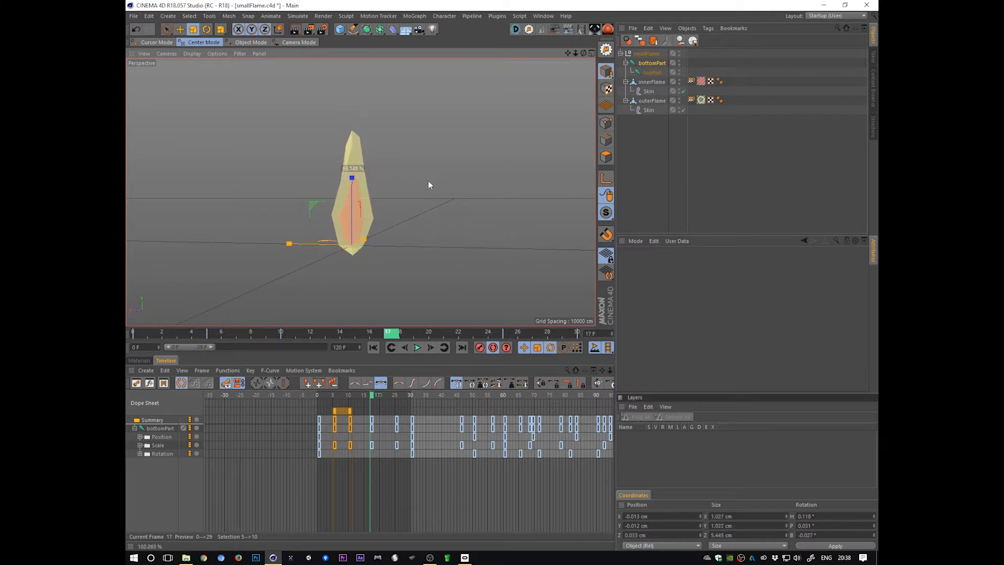
pyautogui.moveTo(428, 185); pyautogui.dragTo(438, 142)
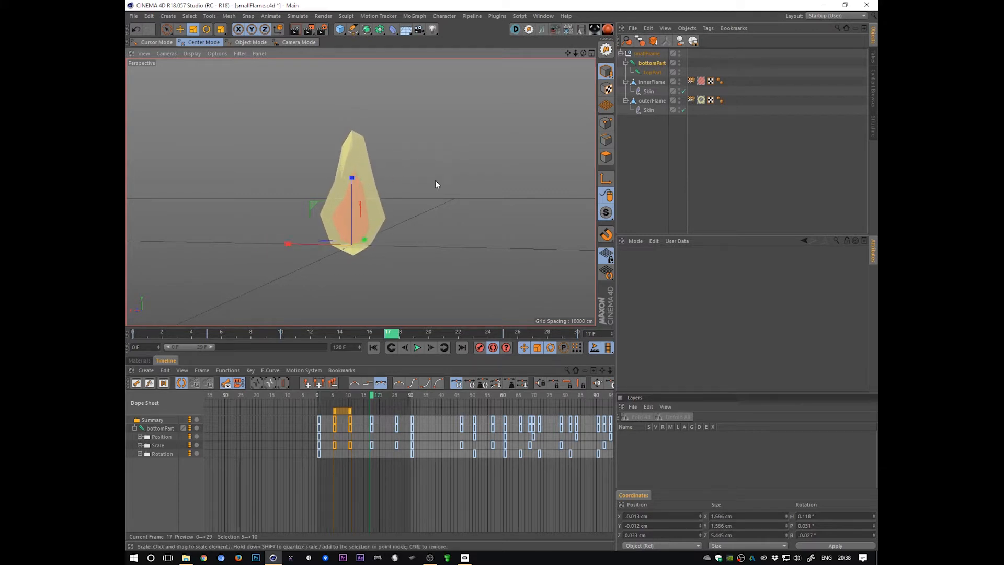
pyautogui.press('F8')
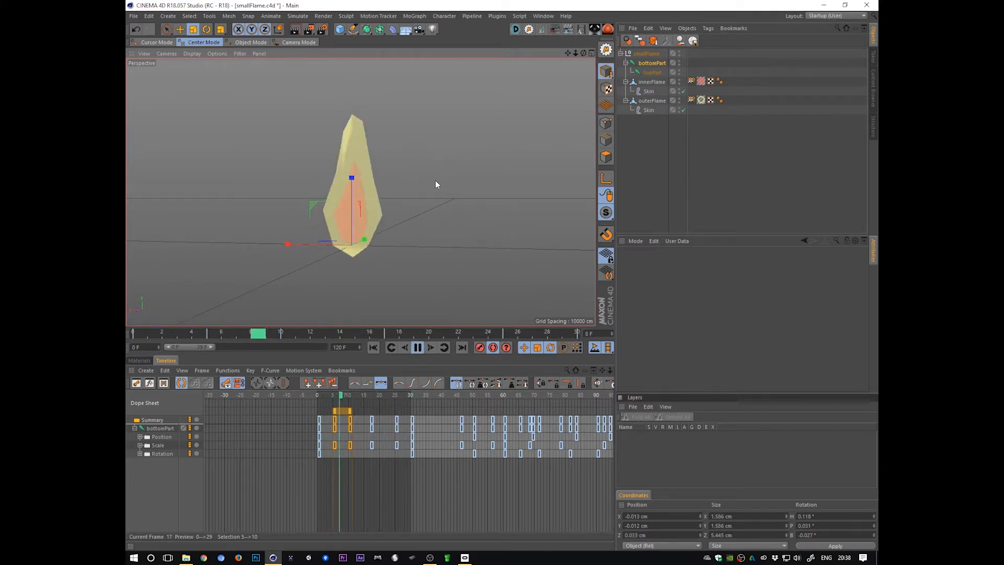
pyautogui.keyDown('alt'); pyautogui.moveTo(435, 181); pyautogui.dragTo(485, 268); pyautogui.keyUp('alt')
# Move bottomPart's frame 25 scale key to frame 24 and rescale the joint there to about 0.75 × 0.75 × 5.52 cm
pyautogui.click(398, 418)
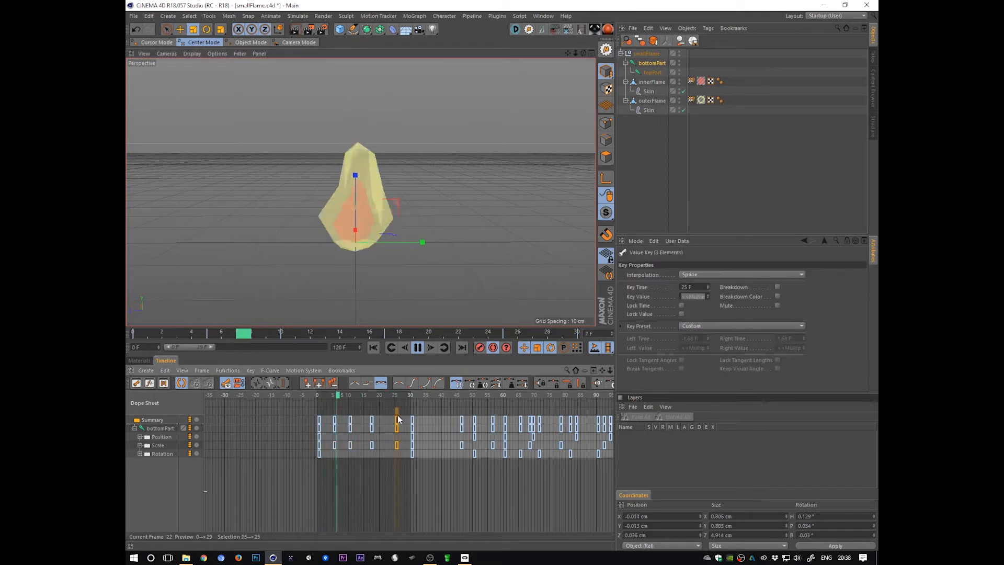
pyautogui.moveTo(398, 415); pyautogui.dragTo(331, 404)
pyautogui.click(389, 404)
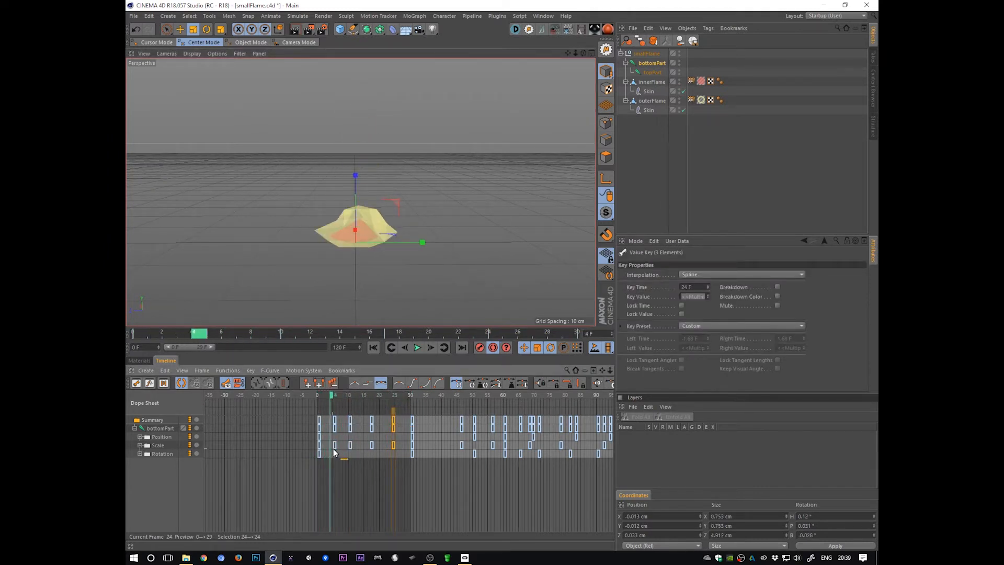
pyautogui.moveTo(333, 453); pyautogui.dragTo(395, 442)
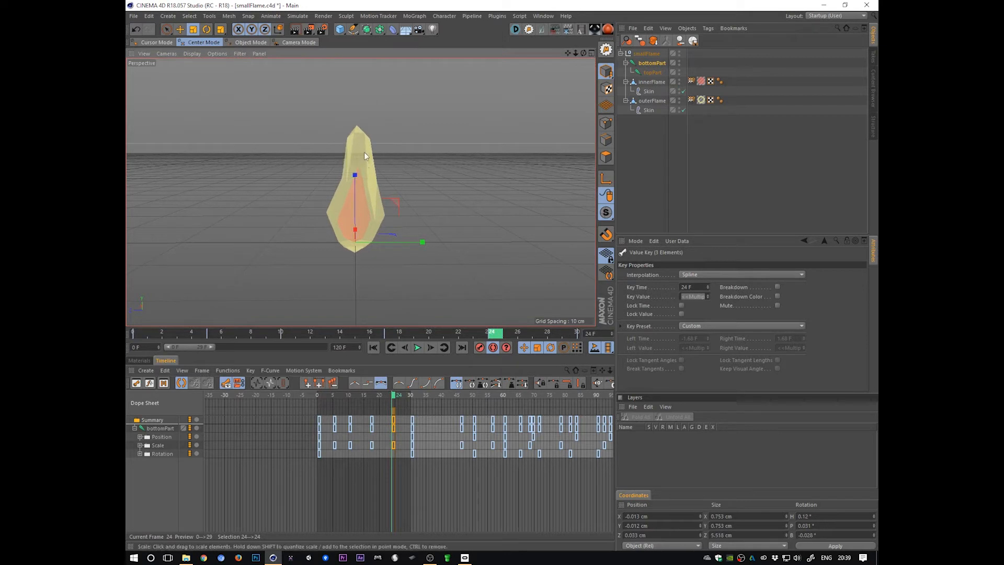
pyautogui.moveTo(378, 402); pyautogui.dragTo(408, 401)
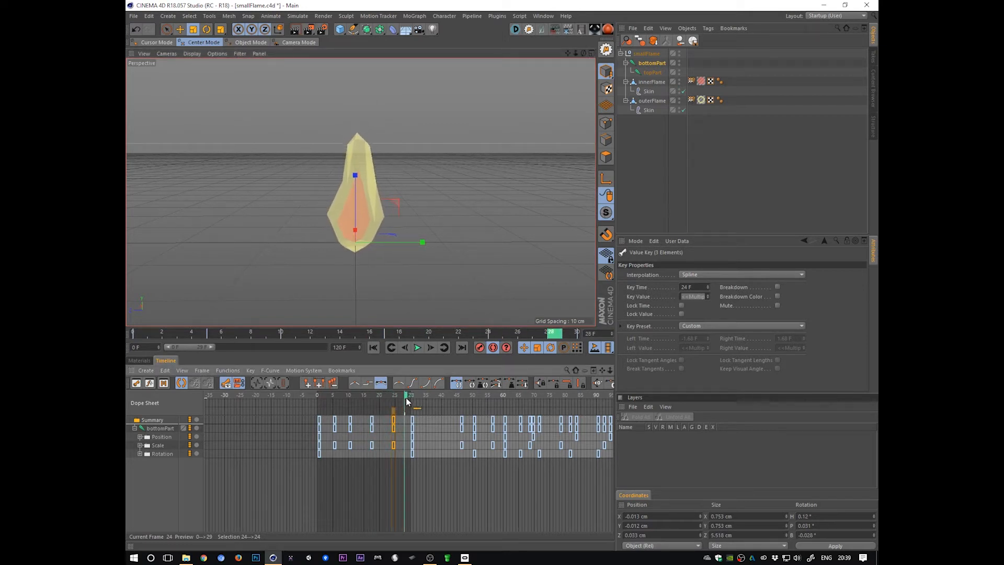
pyautogui.click(418, 347)
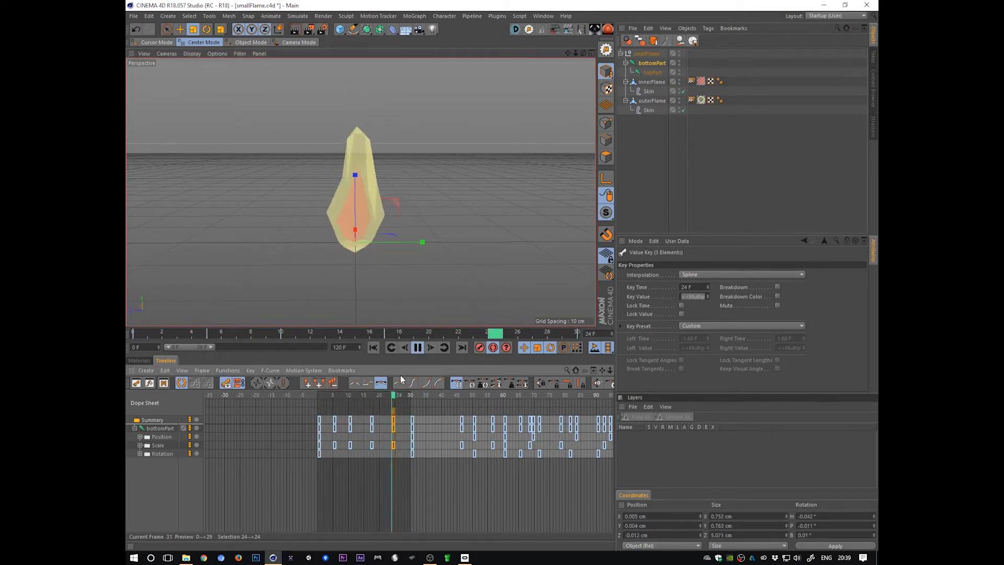
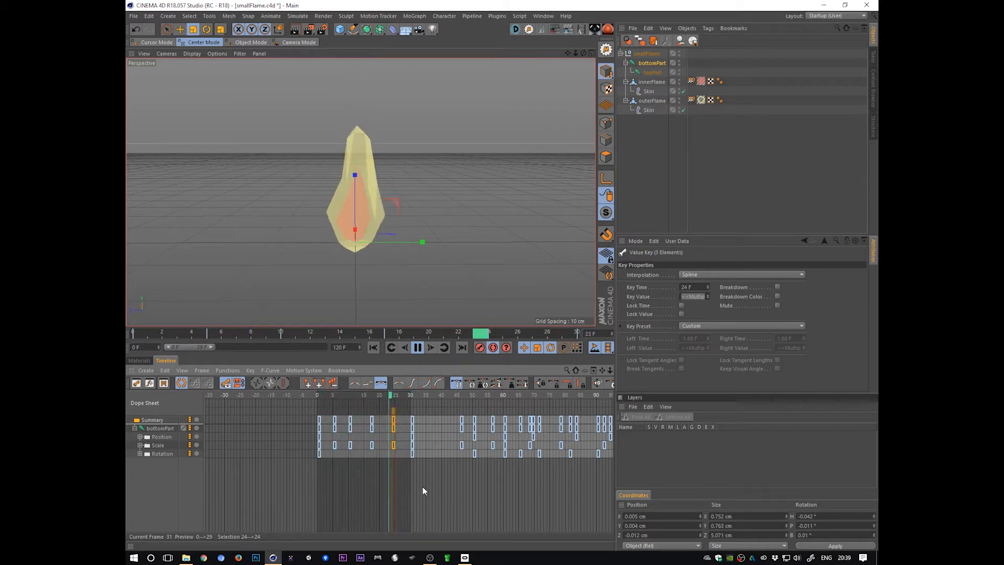
# Tilt and shift the bottomPart joint at frame 4, keying its rotation and position
pyautogui.moveTo(418, 477); pyautogui.dragTo(300, 397)
pyautogui.click(652, 63)
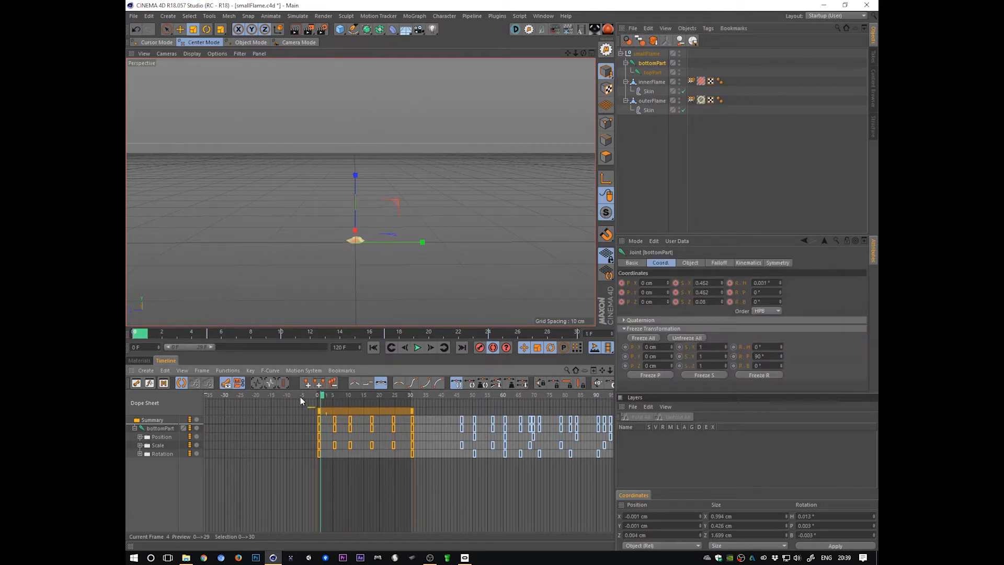
pyautogui.keyDown('alt'); pyautogui.moveTo(477, 229); pyautogui.dragTo(489, 293); pyautogui.keyUp('alt')
pyautogui.press('r')
pyautogui.press('g')
pyautogui.press('g')
pyautogui.press('g')
pyautogui.press('g')
pyautogui.press('e')
pyautogui.press('r')
pyautogui.press('f')
pyautogui.press('f')
pyautogui.press('f')
pyautogui.press('f')
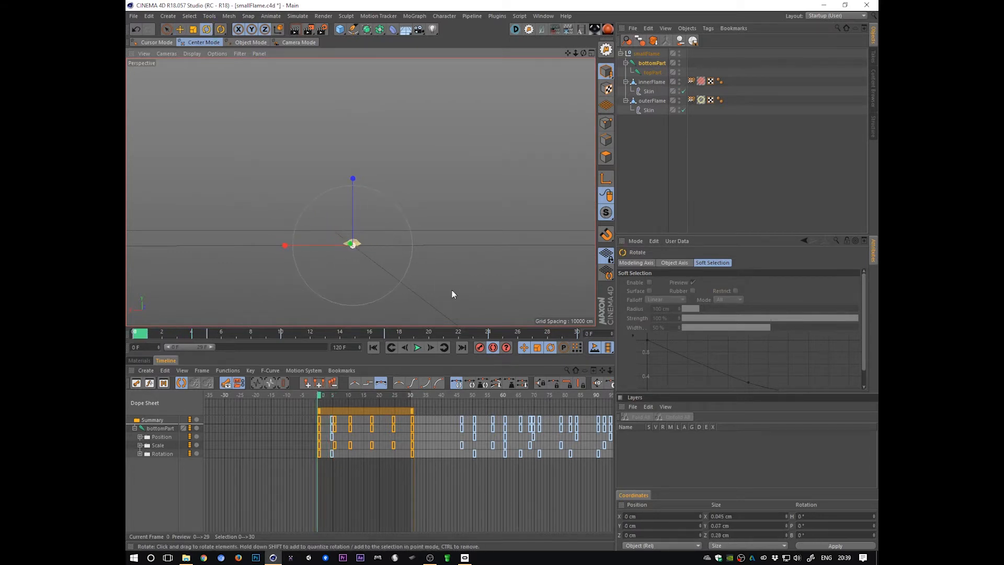
# Key bottomPart at frame 9 with a heading of about -8.2° and a position of about -0.585, -0.049, 0.267 cm
pyautogui.press('g')
pyautogui.press('g')
pyautogui.press('g')
pyautogui.press('g')
pyautogui.press('g')
pyautogui.press('g')
pyautogui.press('g')
pyautogui.press('g')
pyautogui.press('g')
pyautogui.press('e')
pyautogui.press('r')
pyautogui.moveTo(500, 284); pyautogui.dragTo(529, 227)
pyautogui.press('f')
pyautogui.press('f')
pyautogui.press('f')
pyautogui.press('f')
pyautogui.press('f')
pyautogui.press('f')
pyautogui.press('f')
pyautogui.press('f')
pyautogui.press('f')
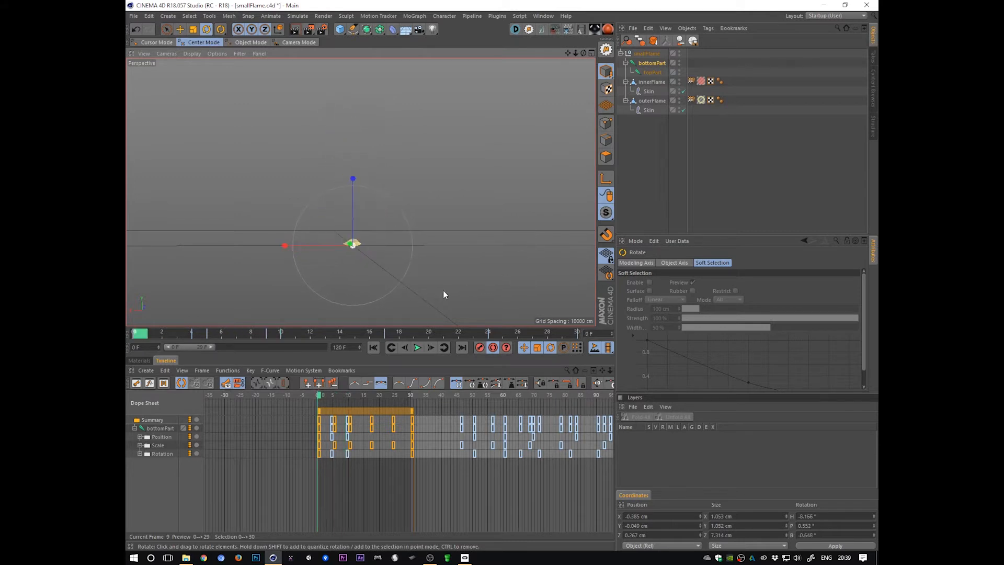
# Move and rotate bottomPart at frame 14 to add position and rotation keys there
pyautogui.press('g')
pyautogui.press('g')
pyautogui.press('g')
pyautogui.press('g')
pyautogui.press('g')
pyautogui.press('g')
pyautogui.press('g')
pyautogui.press('g')
pyautogui.press('g')
pyautogui.press('g')
pyautogui.press('g')
pyautogui.press('g')
pyautogui.press('g')
pyautogui.press('g')
pyautogui.press('g')
pyautogui.press('f')
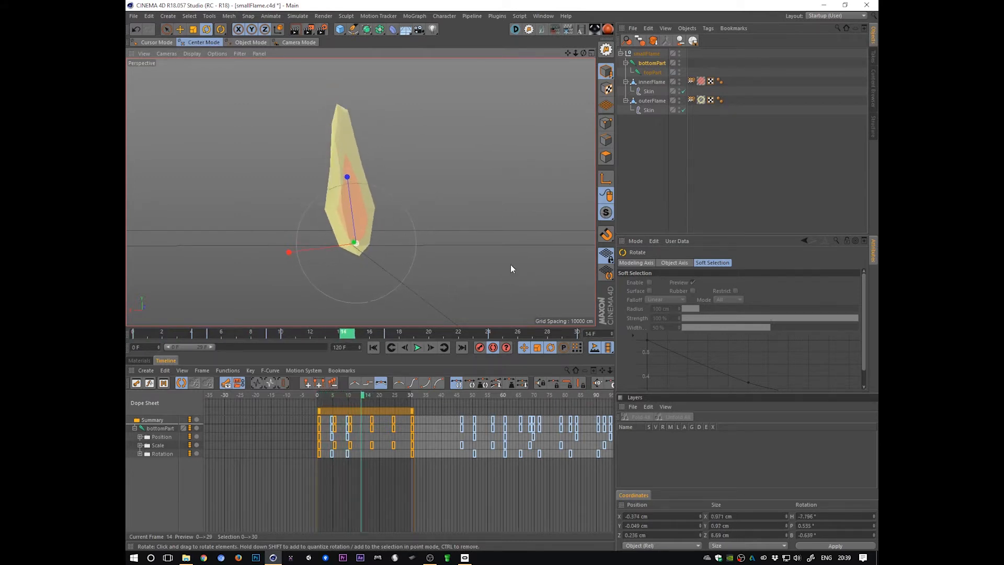
pyautogui.press('e')
pyautogui.moveTo(510, 265); pyautogui.dragTo(483, 290)
pyautogui.press('r')
# Add a bottomPart rotation key at frame 22 with a heading of about -3.5° and play back the motion
pyautogui.press('g')
pyautogui.press('g')
pyautogui.press('g')
pyautogui.press('g')
pyautogui.press('g')
pyautogui.press('g')
pyautogui.press('g')
pyautogui.press('g')
pyautogui.press('F8')
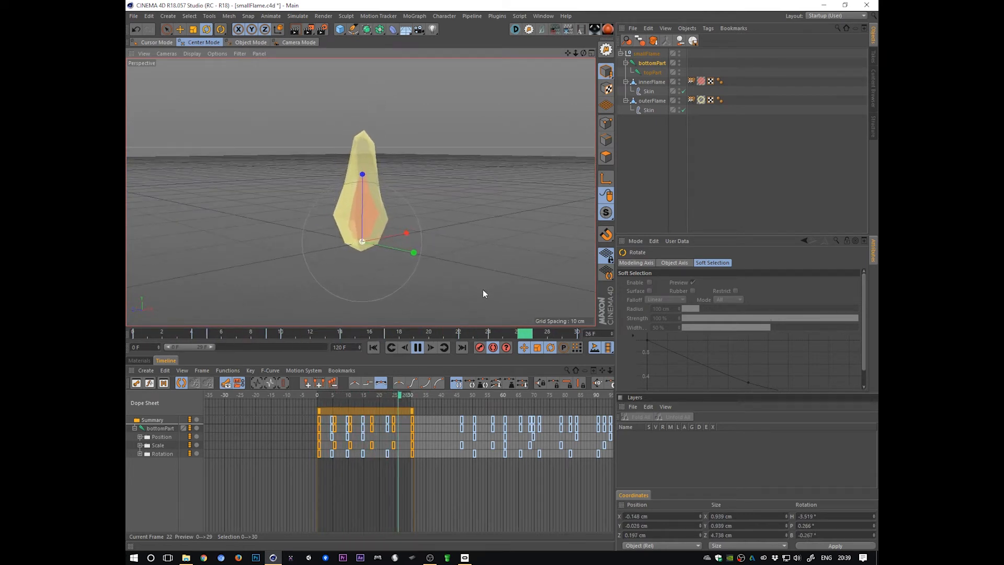
pyautogui.press('F8')
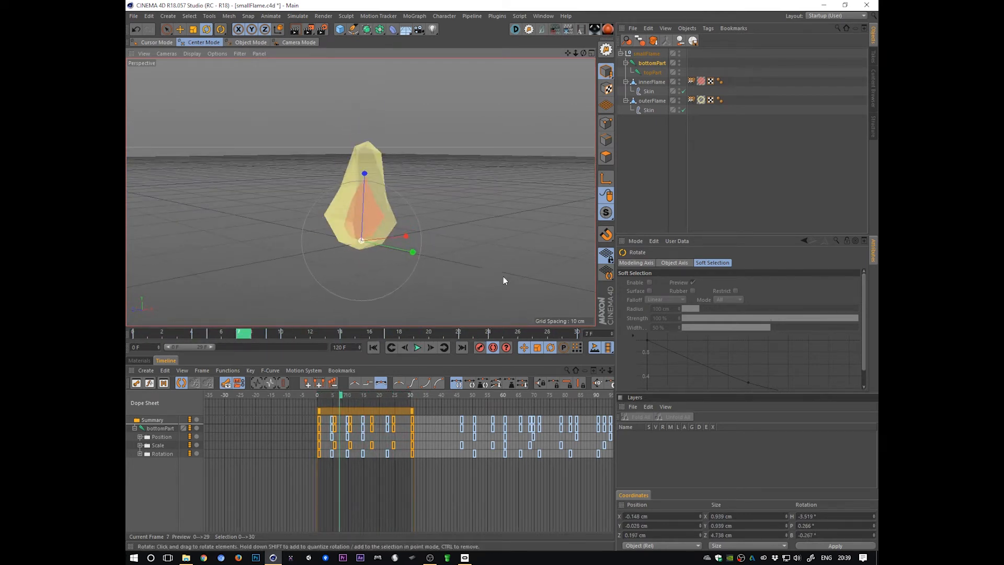
# Delete bottomPart's intermediate position keys between frames 0 and 30
pyautogui.hotkey('shift', 'f')
pyautogui.hotkey('ctrl', 'g')
pyautogui.hotkey('ctrl', 'g')
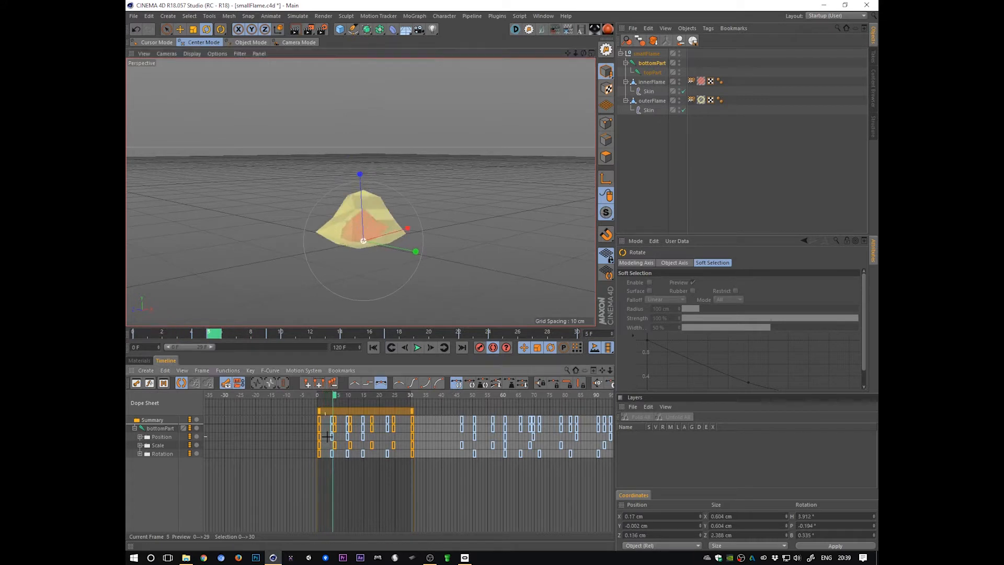
pyautogui.click(370, 435)
pyautogui.hotkey('shift', 'f')
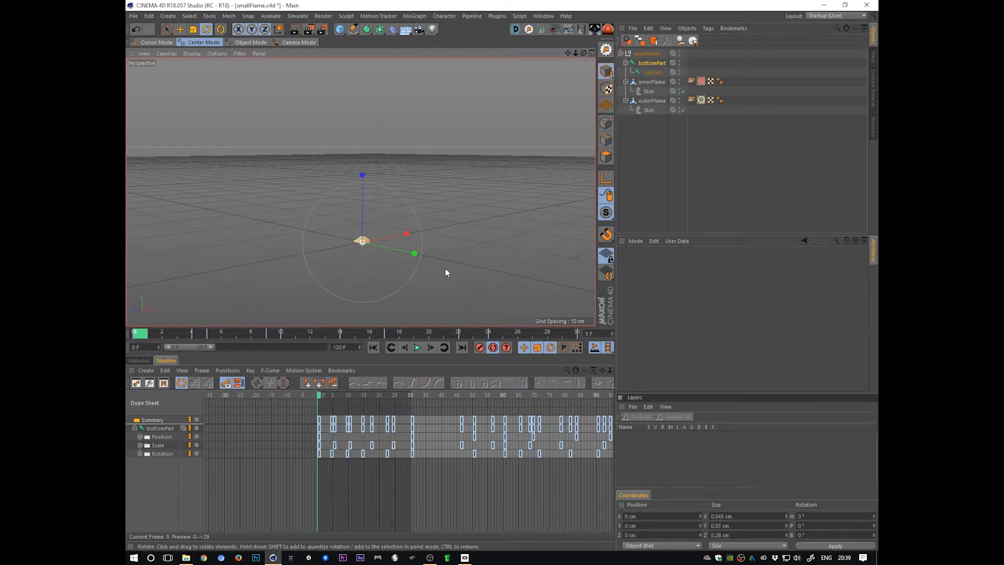
# Rekey bottomPart's position with small offsets, reaching about -0.172, -0.014, 0.202 cm at frame 20, and review the playback
pyautogui.moveTo(445, 269)
pyautogui.mouseDown()
pyautogui.moveTo(473, 269)
pyautogui.moveTo(444, 276)
pyautogui.mouseUp()
pyautogui.keyDown('alt'); pyautogui.moveTo(445, 275); pyautogui.dragTo(478, 287); pyautogui.keyUp('alt')
pyautogui.moveTo(478, 287); pyautogui.dragTo(537, 280)
pyautogui.press('e')
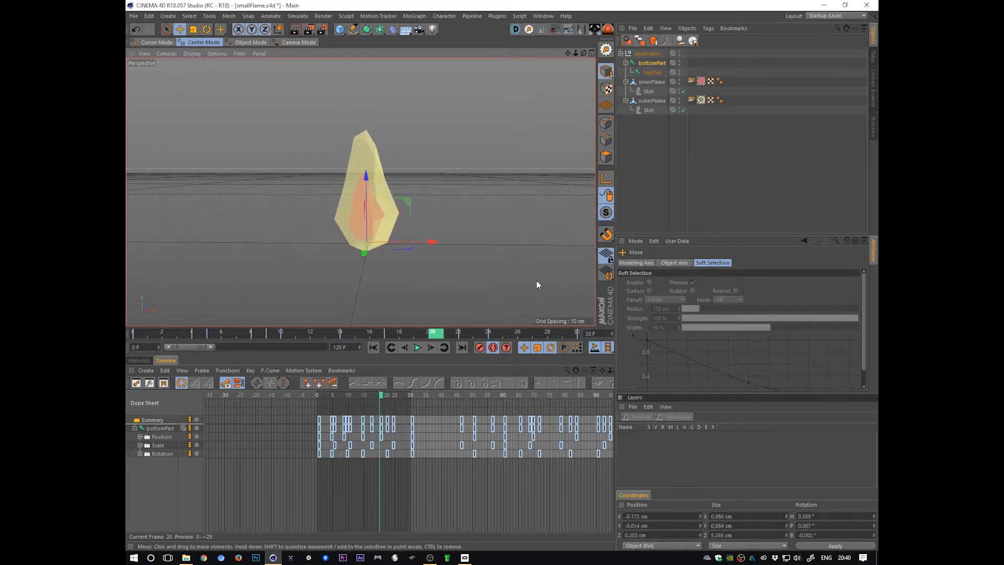
pyautogui.press('F8')
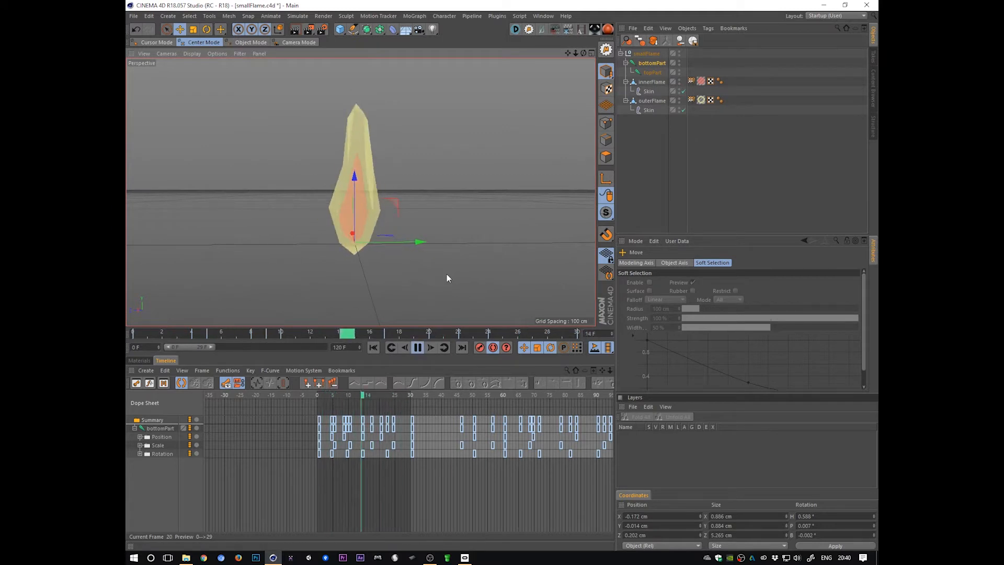
pyautogui.keyDown('alt'); pyautogui.moveTo(447, 274); pyautogui.dragTo(466, 278); pyautogui.keyUp('alt')
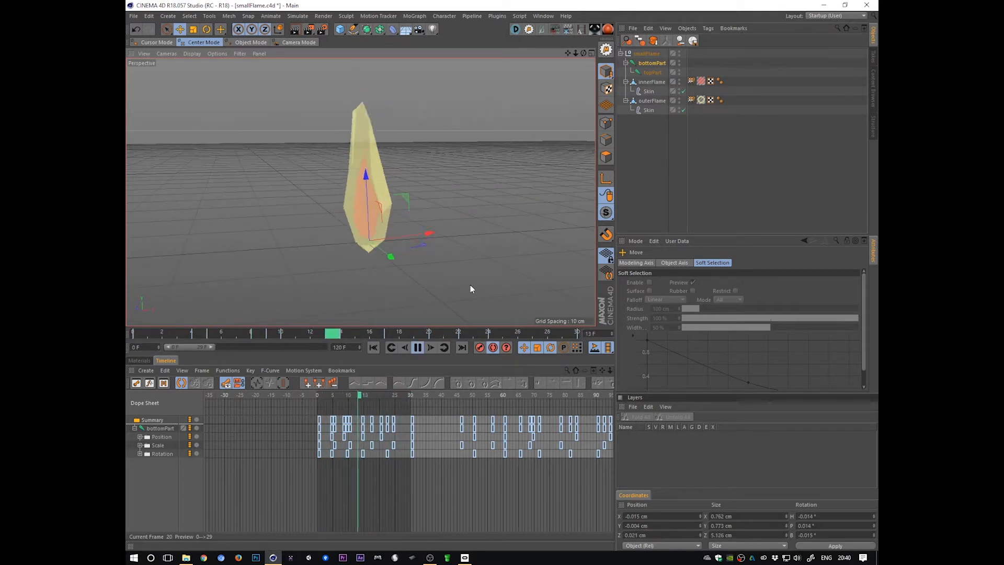
pyautogui.press('F8')
# Rotate the topPart joint at frame 3 to add a rotation key near the start of the flare-up
pyautogui.click(653, 72)
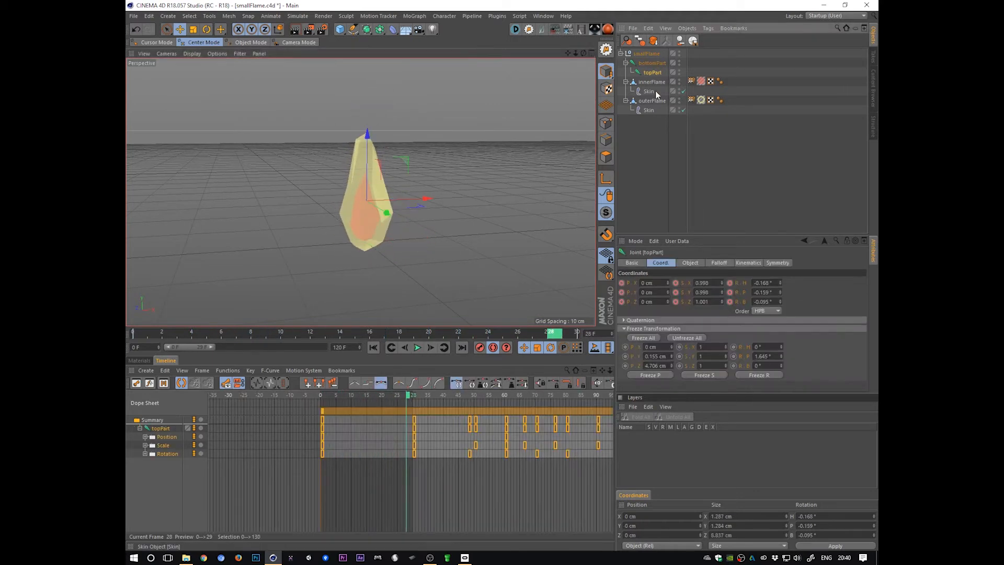
pyautogui.moveTo(408, 396); pyautogui.dragTo(320, 393)
pyautogui.press('r')
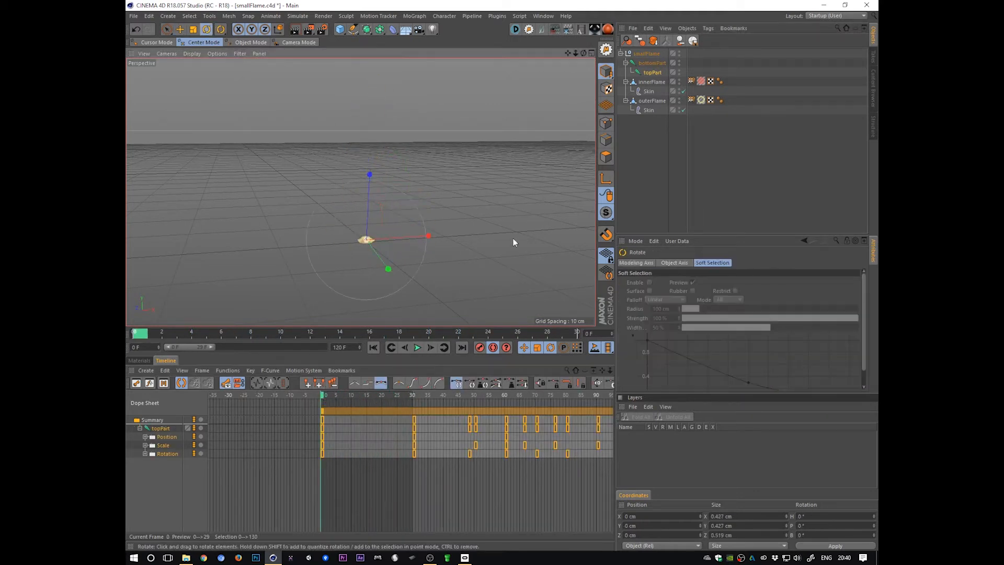
pyautogui.keyDown('alt'); pyautogui.moveTo(481, 272); pyautogui.dragTo(493, 344); pyautogui.keyUp('alt')
pyautogui.press('g')
pyautogui.press('g')
pyautogui.press('g')
pyautogui.moveTo(362, 271); pyautogui.dragTo(406, 261)
pyautogui.press('f')
pyautogui.press('f')
pyautogui.press('f')
# Keyframe topPart's rotation at frame 8 to about H 51.9°, P -0.35°, B -28.4°
pyautogui.press('g')
pyautogui.press('g')
pyautogui.press('g')
pyautogui.press('g')
pyautogui.press('g')
pyautogui.press('g')
pyautogui.press('g')
pyautogui.press('g')
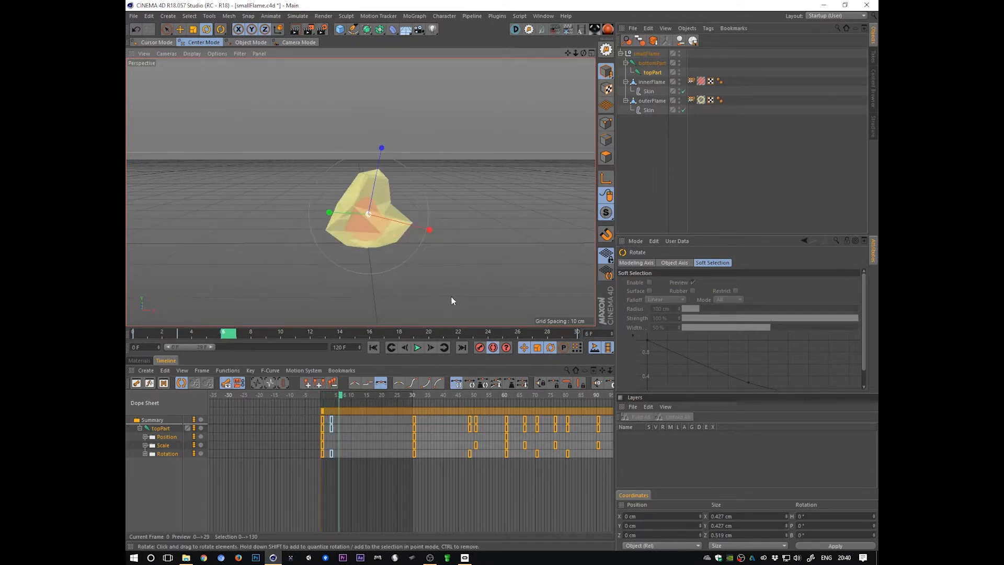
pyautogui.moveTo(485, 290); pyautogui.dragTo(527, 136)
pyautogui.press('f')
pyautogui.press('f')
pyautogui.press('f')
pyautogui.press('f')
pyautogui.press('f')
pyautogui.press('f')
pyautogui.press('f')
pyautogui.press('f')
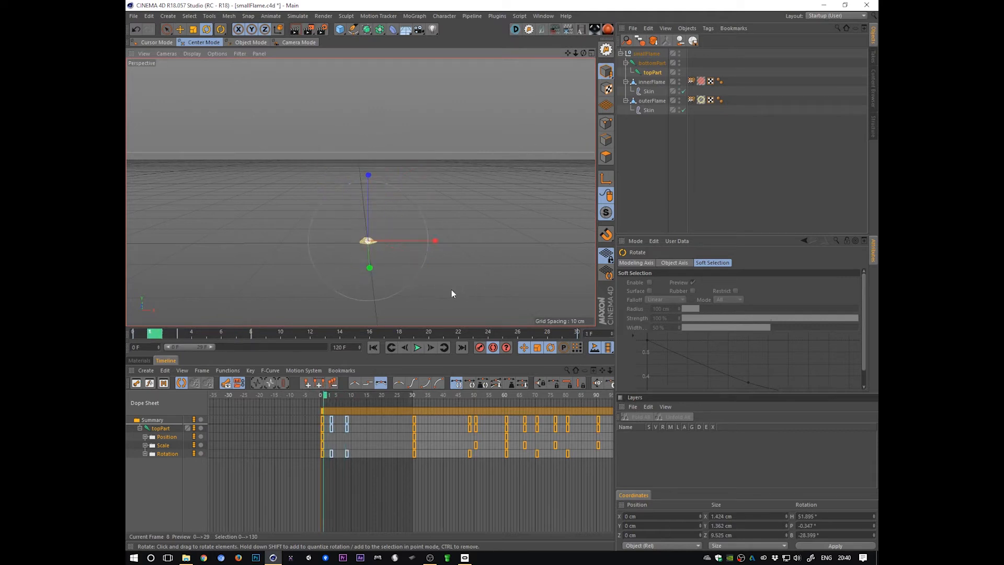
# Keyframe topPart's rotation at frame 10 to about H -35.2°, P -0.58°, B -50.6°
pyautogui.press('g')
pyautogui.press('g')
pyautogui.press('g')
pyautogui.press('g')
pyautogui.press('g')
pyautogui.press('g')
pyautogui.press('g')
pyautogui.press('g')
pyautogui.press('g')
pyautogui.press('g')
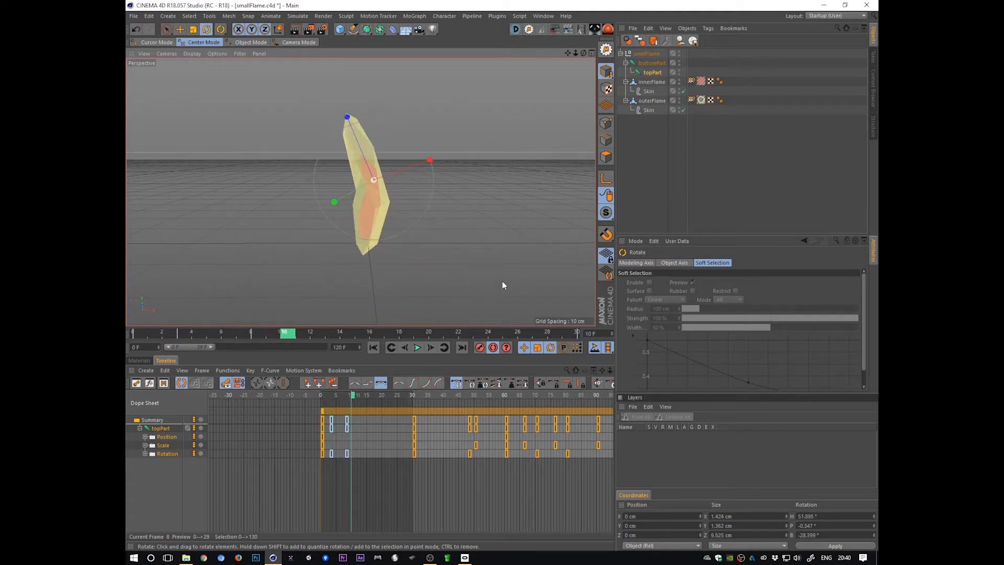
pyautogui.moveTo(484, 290); pyautogui.dragTo(442, 256)
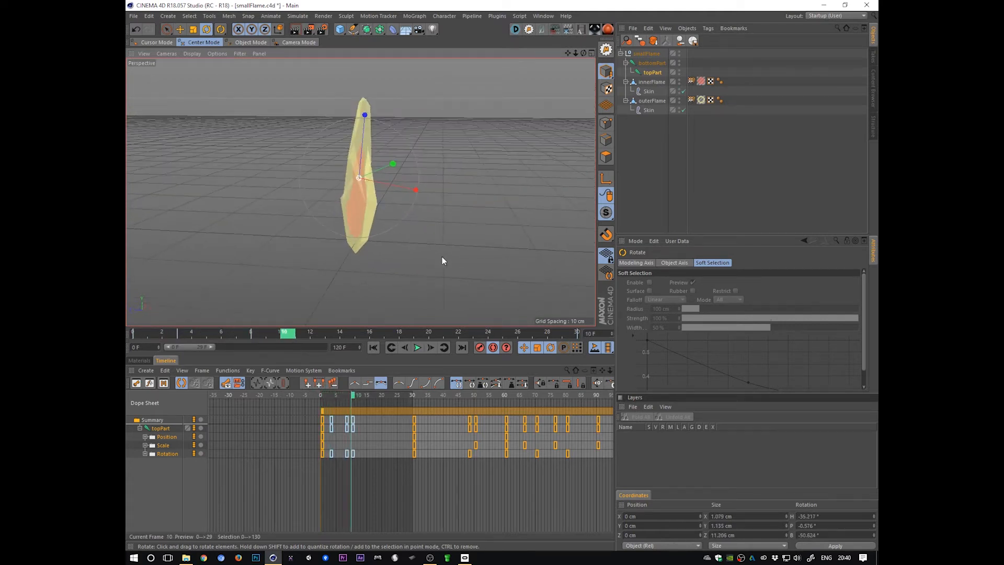
# Keyframe topPart's rotation at frame 18 to about H 7.7°, P -7.1°, B -36.6°
pyautogui.press('f')
pyautogui.press('f')
pyautogui.press('f')
pyautogui.press('f')
pyautogui.press('f')
pyautogui.press('f')
pyautogui.press('g')
pyautogui.press('g')
pyautogui.press('g')
pyautogui.press('g')
pyautogui.press('g')
pyautogui.press('g')
pyautogui.press('g')
pyautogui.press('g')
pyautogui.press('g')
pyautogui.press('g')
pyautogui.press('g')
pyautogui.press('g')
pyautogui.press('g')
pyautogui.press('g')
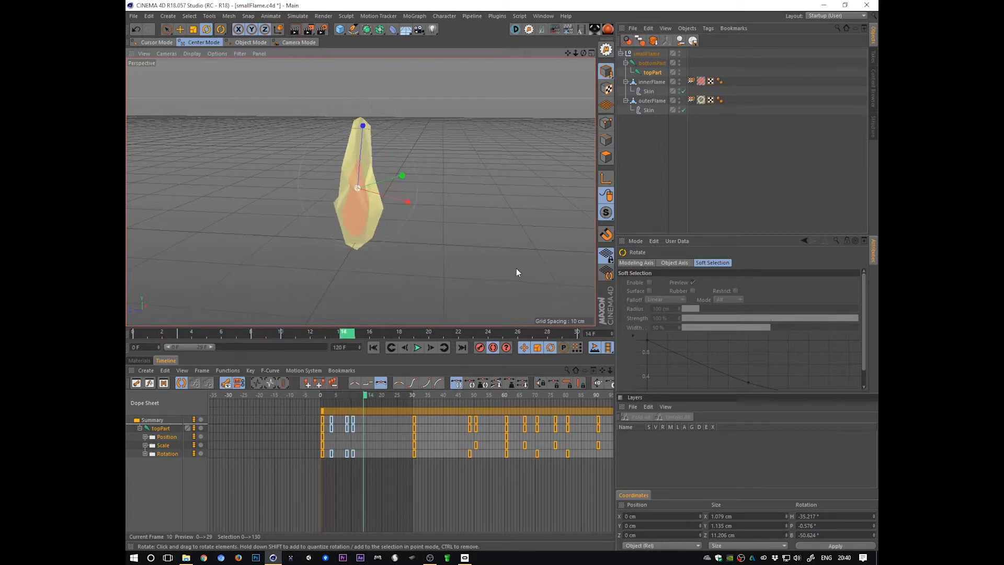
pyautogui.moveTo(533, 265); pyautogui.dragTo(523, 268)
pyautogui.moveTo(523, 268)
pyautogui.keyDown('alt'); pyautogui.mouseDown()
pyautogui.moveTo(529, 245)
pyautogui.moveTo(513, 277)
pyautogui.mouseUp(); pyautogui.keyUp('alt')
pyautogui.keyDown('alt'); pyautogui.moveTo(513, 277); pyautogui.dragTo(524, 255); pyautogui.keyUp('alt')
# Step backward from frame 18 through the flare-up to examine how topPart bends between its rotation keys
pyautogui.press('f')
pyautogui.press('f')
pyautogui.press('f')
pyautogui.press('f')
pyautogui.press('f')
pyautogui.press('f')
pyautogui.press('f')
pyautogui.press('f')
pyautogui.press('f')
pyautogui.press('f')
pyautogui.press('f')
pyautogui.press('f')
pyautogui.press('f')
pyautogui.press('f')
pyautogui.press('f')
pyautogui.press('f')
pyautogui.press('f')
pyautogui.press('f')
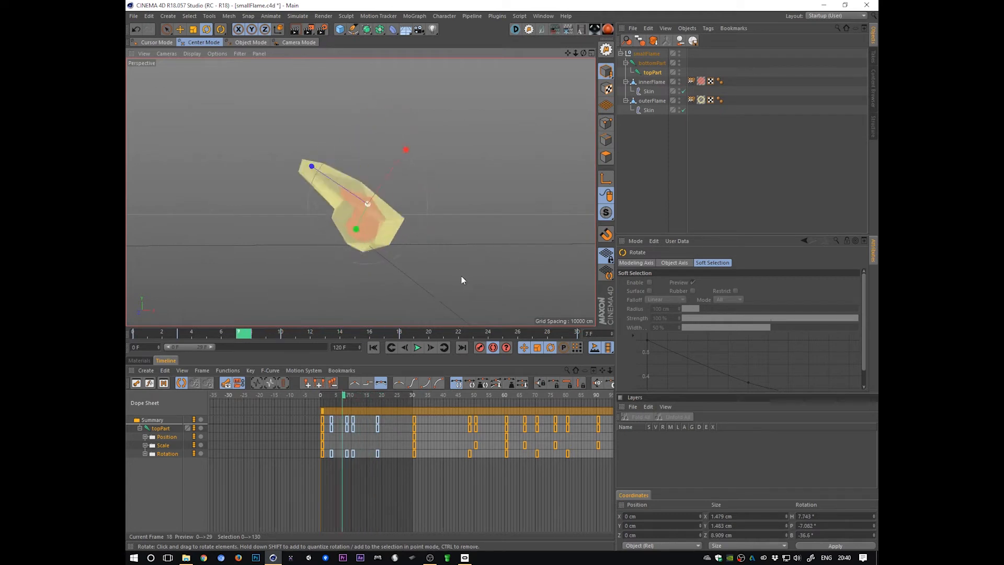
# Keyframe topPart's rotation at frame 25 to about H -7.5°, P -2.3°, B -12.6°
pyautogui.press('g')
pyautogui.press('g')
pyautogui.press('g')
pyautogui.press('g')
pyautogui.press('g')
pyautogui.press('g')
pyautogui.press('g')
pyautogui.press('g')
pyautogui.press('g')
pyautogui.press('g')
pyautogui.press('g')
pyautogui.press('g')
pyautogui.press('g')
pyautogui.press('g')
pyautogui.press('g')
pyautogui.press('g')
pyautogui.press('g')
pyautogui.press('g')
pyautogui.press('g')
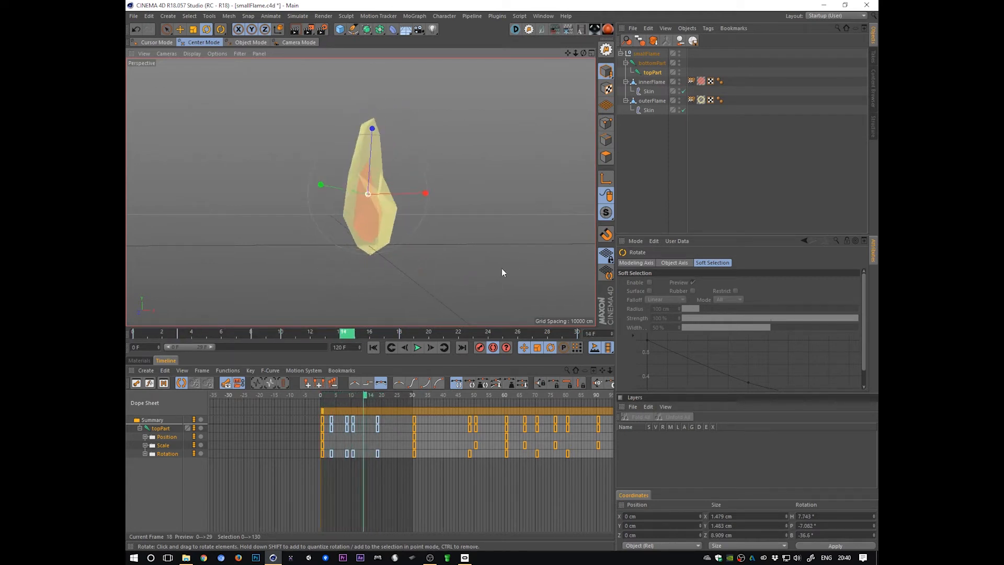
pyautogui.press('g')
pyautogui.press('g')
pyautogui.press('g')
pyautogui.press('g')
pyautogui.press('g')
pyautogui.press('g')
pyautogui.moveTo(546, 267)
pyautogui.mouseDown()
pyautogui.moveTo(576, 237)
pyautogui.moveTo(555, 269)
pyautogui.mouseUp()
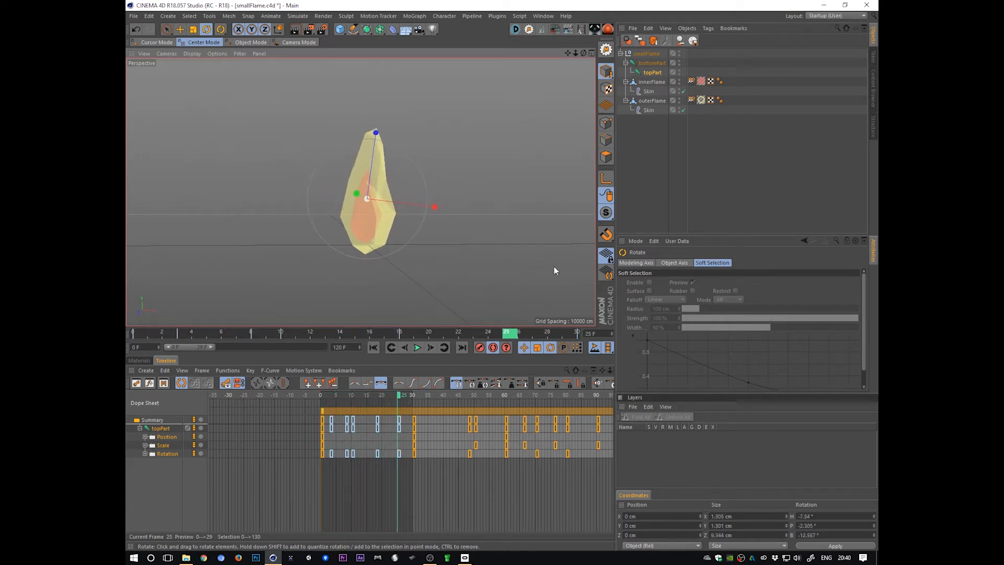
# Play the flare-up preview and step through its first frames to examine the flame's sideways bend
pyautogui.press('g')
pyautogui.press('g')
pyautogui.press('g')
pyautogui.press('F8')
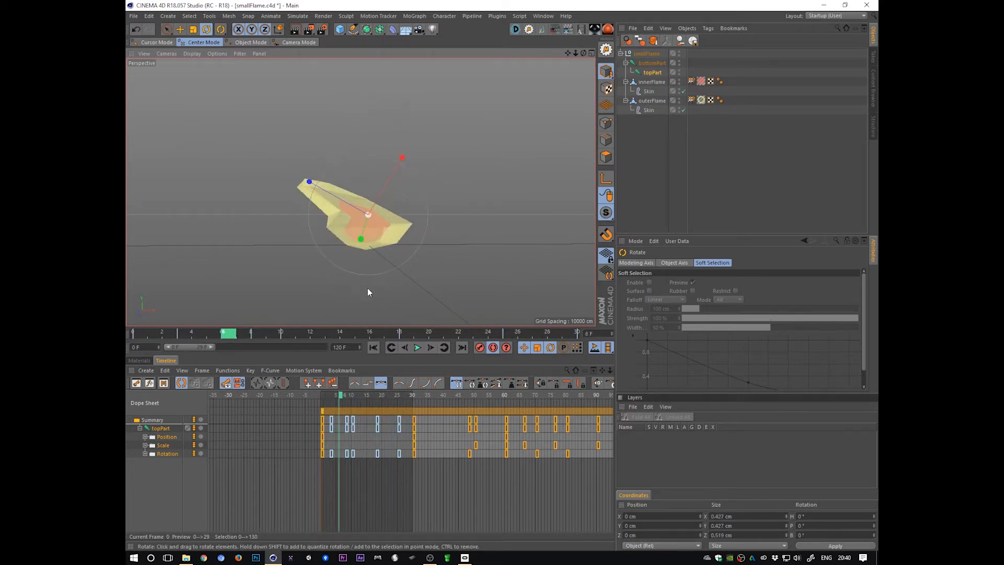
pyautogui.press('F8')
pyautogui.press('g')
pyautogui.press('g')
pyautogui.press('g')
pyautogui.press('g')
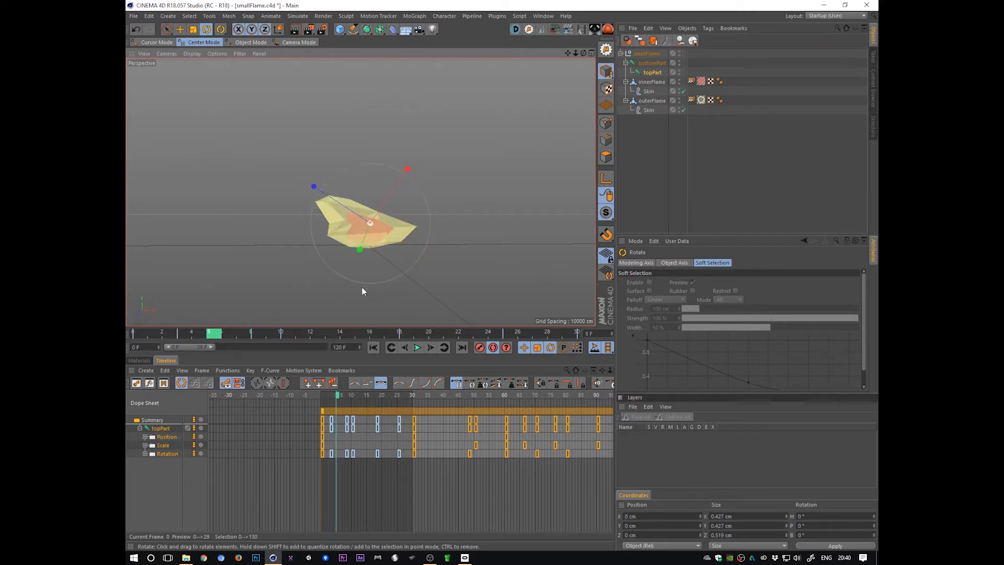
# Delete topPart's rotation key at frame 8
pyautogui.press('g')
pyautogui.press('g')
pyautogui.press('g')
pyautogui.press('f')
pyautogui.moveTo(343, 470); pyautogui.dragTo(355, 451)
pyautogui.press('Delete')
# Rekey topPart's rotation at frame 10 to about H 45.9°, P -4.3°, B -62°
pyautogui.click(325, 401)
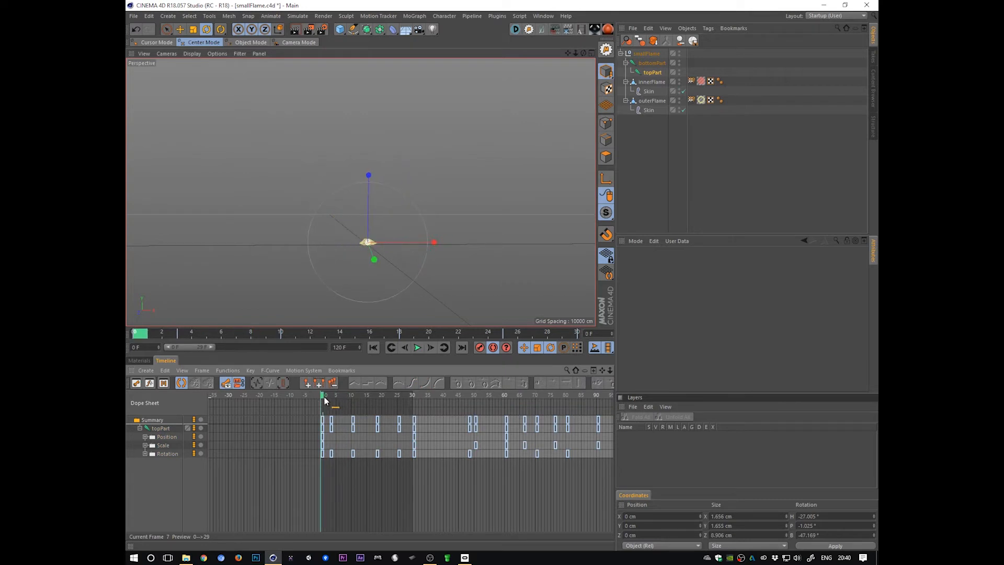
pyautogui.moveTo(325, 401); pyautogui.dragTo(352, 399)
pyautogui.moveTo(538, 234); pyautogui.dragTo(520, 257)
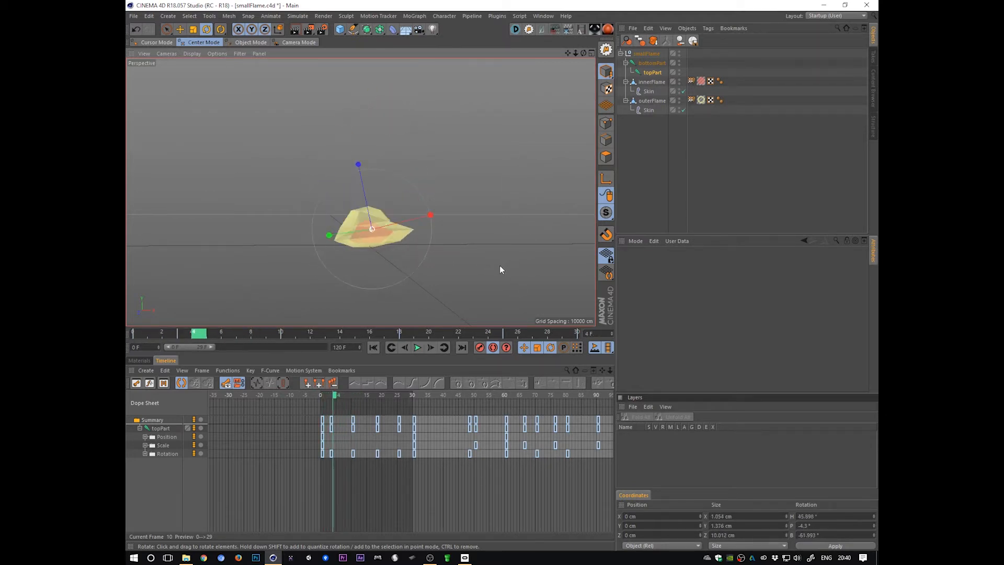
# Show topPart's three rotation tracks as F-curves and delete their keys at frame 10
pyautogui.click(148, 385)
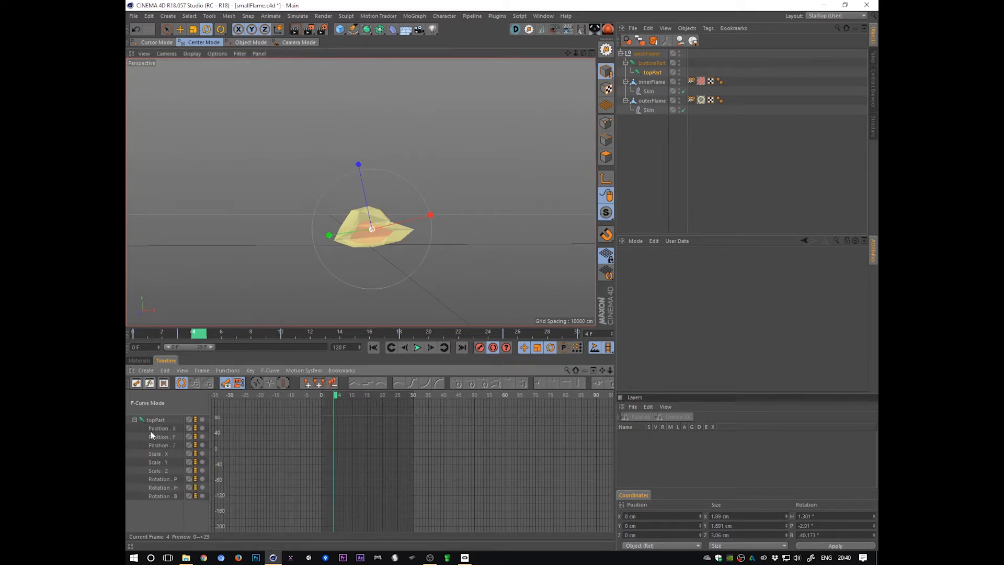
pyautogui.click(166, 478)
pyautogui.keyDown('shift'); pyautogui.click(168, 495); pyautogui.keyUp('shift')
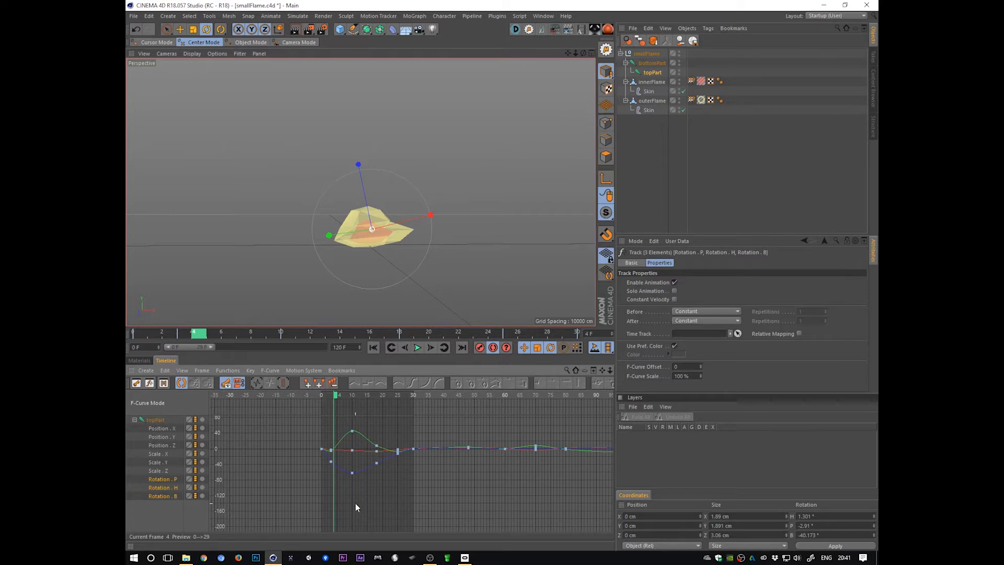
pyautogui.moveTo(347, 505); pyautogui.dragTo(360, 421)
pyautogui.press('Delete')
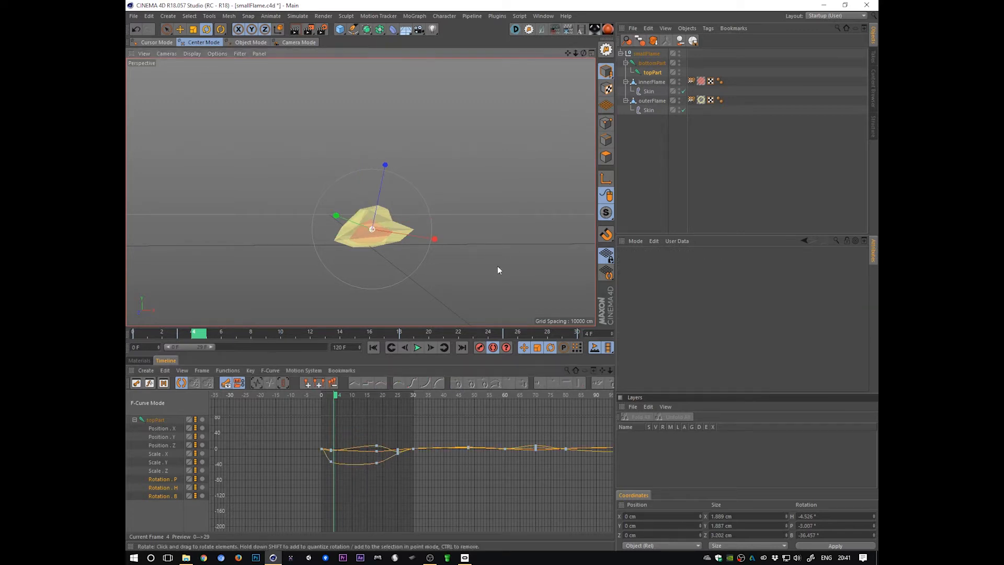
# Keyframe topPart's rotation at frame 7 to about H 11.8°, P -14.8°, B -37.9°
pyautogui.press('f')
pyautogui.press('f')
pyautogui.press('f')
pyautogui.press('f')
pyautogui.keyDown('alt'); pyautogui.moveTo(441, 245); pyautogui.dragTo(476, 285); pyautogui.keyUp('alt')
pyautogui.press('g')
pyautogui.press('g')
pyautogui.press('g')
pyautogui.press('g')
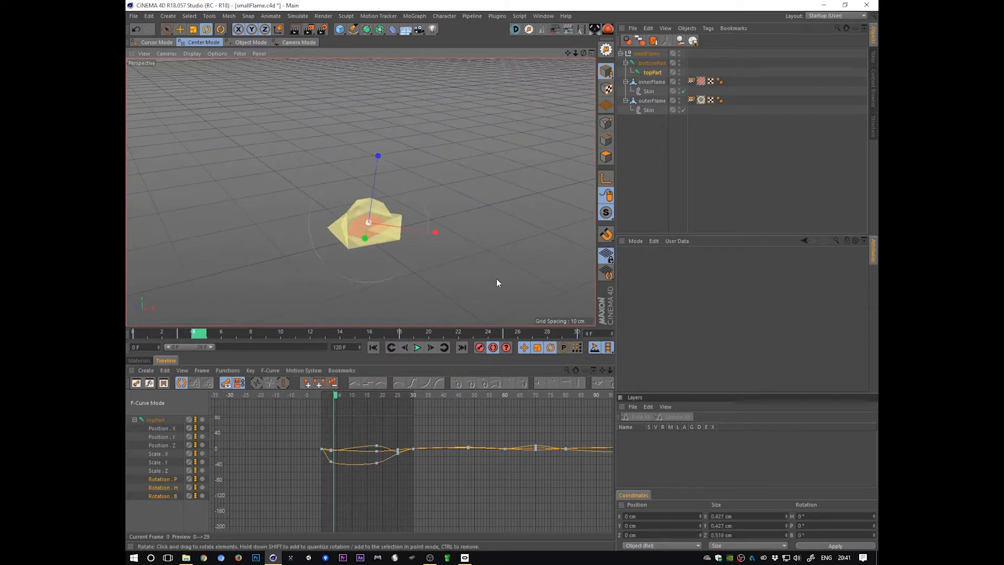
pyautogui.press('g')
pyautogui.press('g')
pyautogui.press('g')
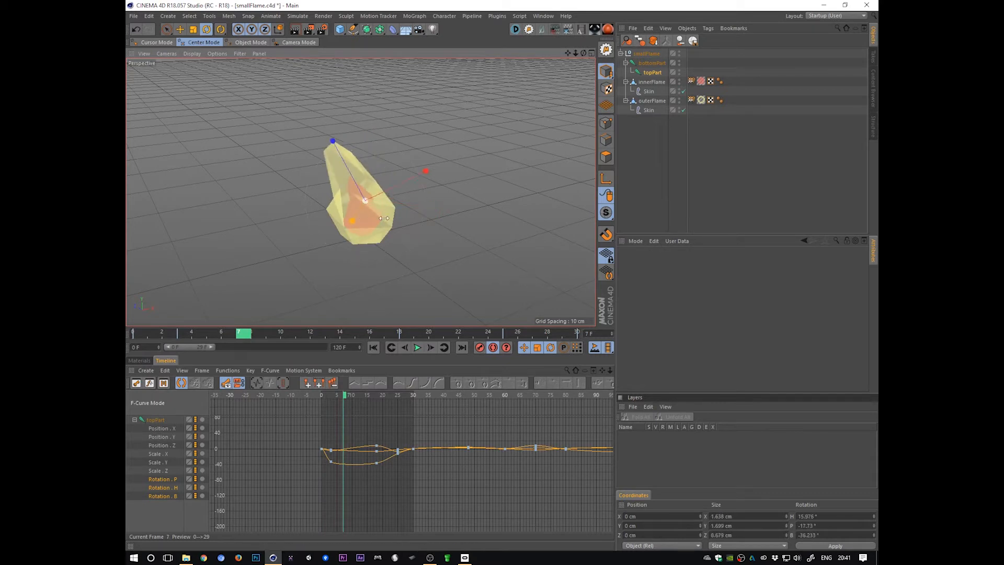
pyautogui.moveTo(384, 218); pyautogui.dragTo(378, 209)
# Try a topPart rotation key at frame 8 of about H -15.6°, P 8.2°, B -39.8°
pyautogui.press('f')
pyautogui.press('f')
pyautogui.press('f')
pyautogui.press('f')
pyautogui.press('f')
pyautogui.press('f')
pyautogui.press('f')
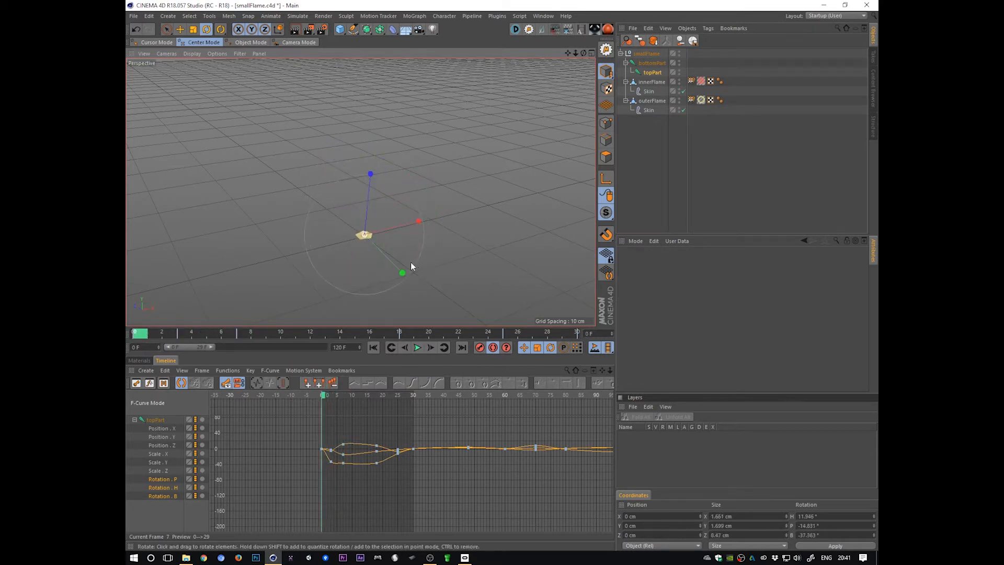
pyautogui.press('g')
pyautogui.press('g')
pyautogui.press('g')
pyautogui.press('g')
pyautogui.press('g')
pyautogui.press('g')
pyautogui.press('g')
pyautogui.press('g')
pyautogui.moveTo(357, 204); pyautogui.dragTo(325, 246)
# Step forward to frame 18 and back to frame 3 to examine topPart's wobble
pyautogui.press('g')
pyautogui.press('g')
pyautogui.press('g')
pyautogui.press('g')
pyautogui.press('g')
pyautogui.press('g')
pyautogui.press('g')
pyautogui.press('g')
pyautogui.press('g')
pyautogui.press('g')
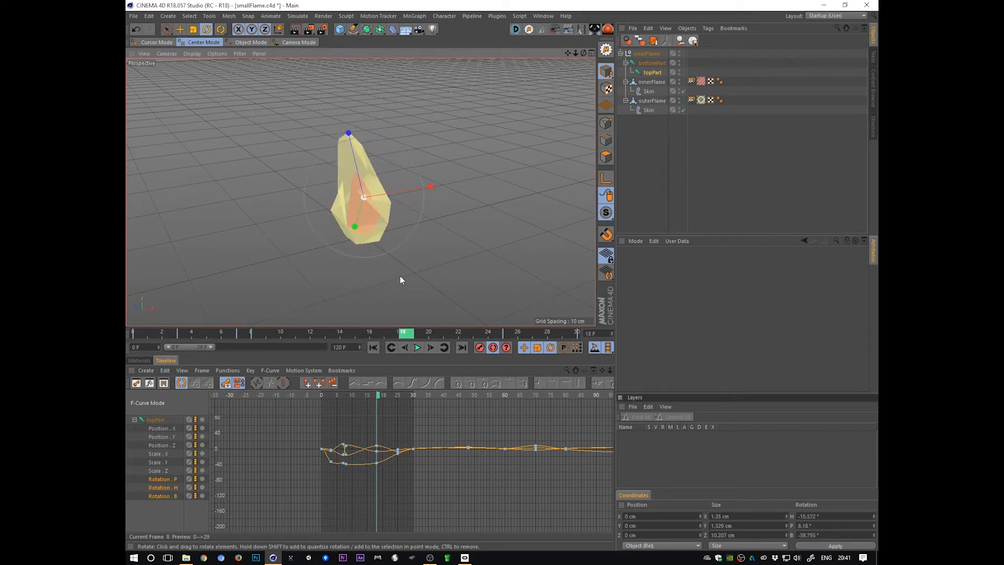
pyautogui.press('f')
pyautogui.press('f')
pyautogui.press('f')
pyautogui.press('f')
pyautogui.press('f')
pyautogui.press('f')
pyautogui.press('f')
pyautogui.press('f')
pyautogui.press('f')
pyautogui.press('f')
pyautogui.press('f')
pyautogui.press('f')
pyautogui.press('f')
pyautogui.press('f')
pyautogui.press('f')
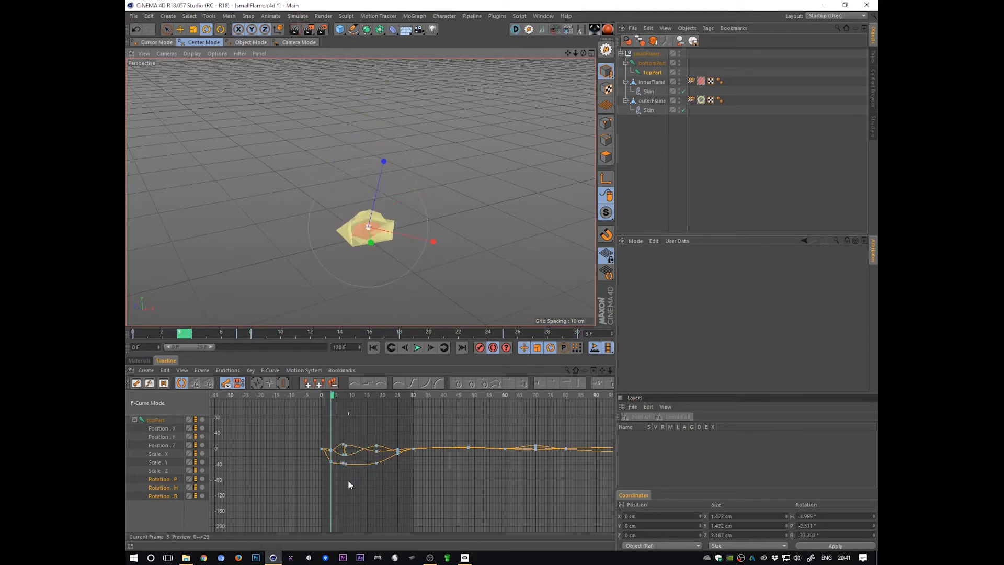
# Keyframe topPart's rotation at frame 11 to about H -39.6°, P 27.1°, B -39.8°, and step back to review the motion
pyautogui.moveTo(338, 397); pyautogui.dragTo(357, 398)
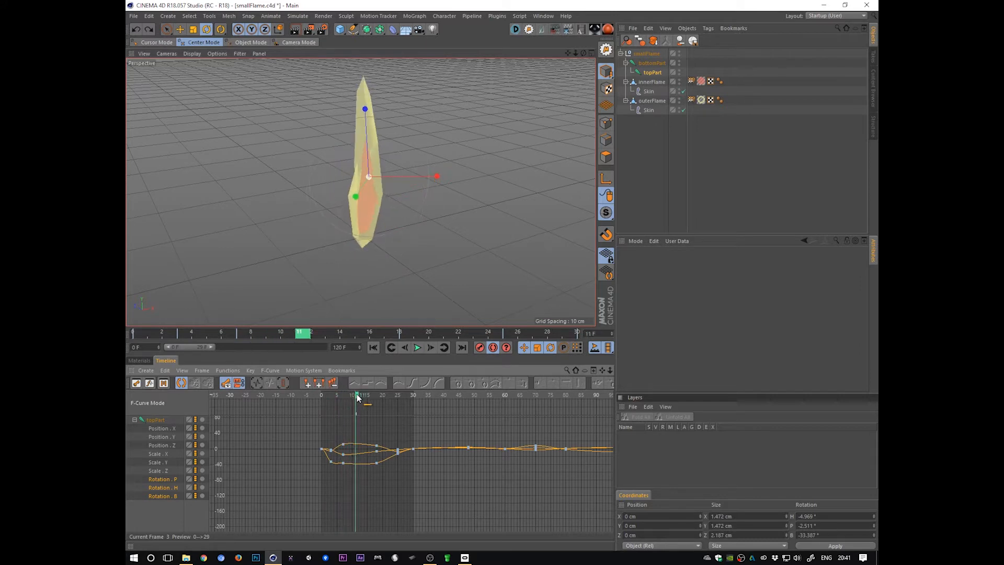
pyautogui.moveTo(329, 206); pyautogui.dragTo(293, 224)
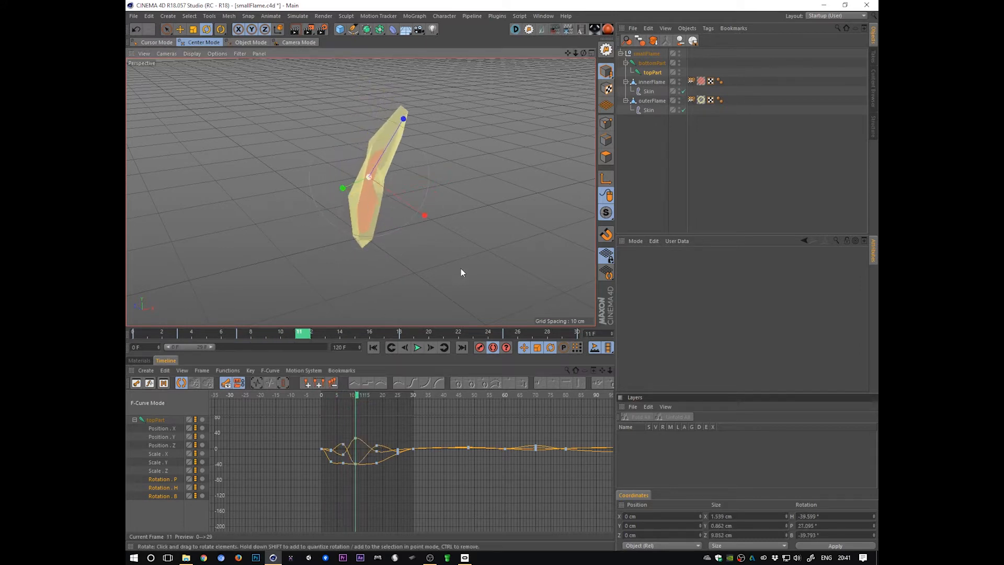
pyautogui.press('f')
pyautogui.press('f')
pyautogui.press('f')
pyautogui.press('f')
pyautogui.press('f')
pyautogui.press('f')
pyautogui.press('f')
pyautogui.press('f')
pyautogui.press('f')
# Rekey topPart's rotation at frames 18 and 25, reaching about H 10.3°, P -5.9°, B -7.8° at frame 25, and play the animation with nothing selected
pyautogui.moveTo(412, 281); pyautogui.dragTo(494, 268)
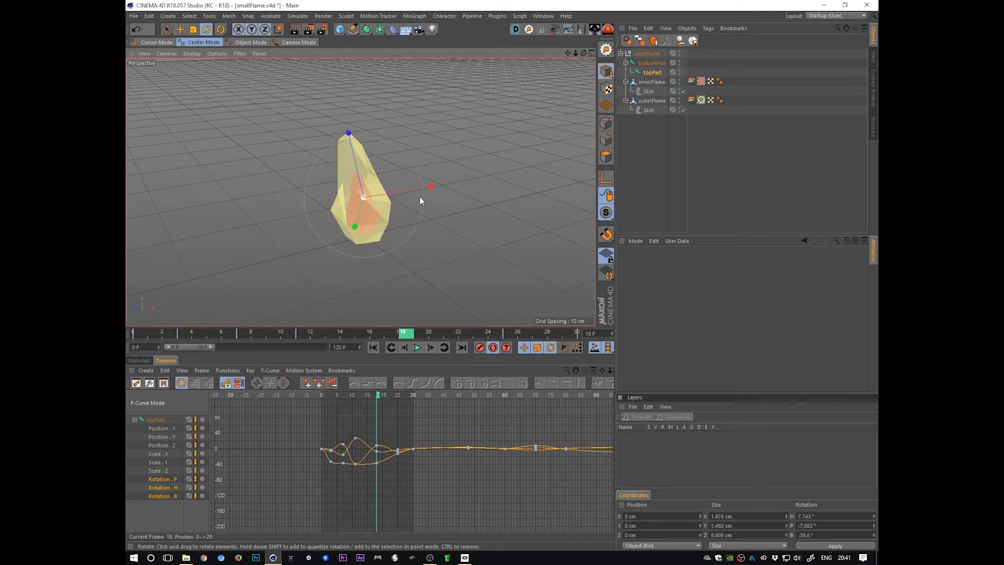
pyautogui.keyDown('alt'); pyautogui.moveTo(419, 196); pyautogui.dragTo(444, 222); pyautogui.keyUp('alt')
pyautogui.moveTo(492, 214); pyautogui.dragTo(498, 242)
pyautogui.press('F8')
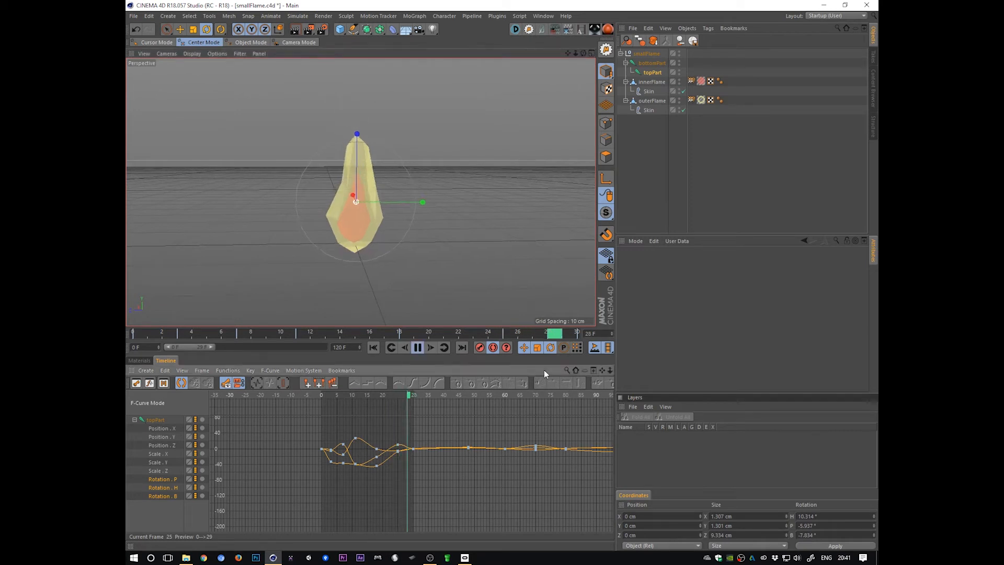
pyautogui.click(695, 210)
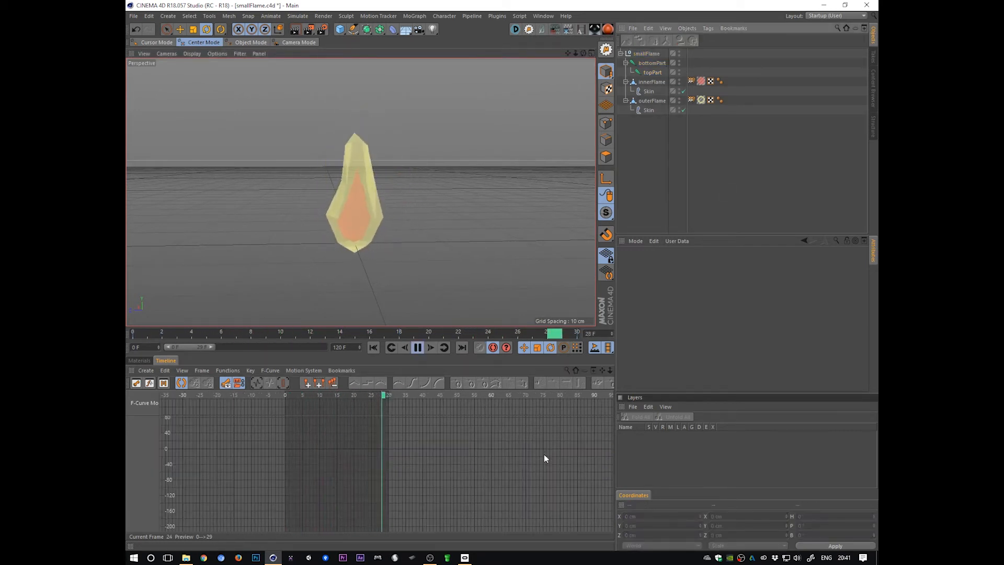
# Delete topPart's rotation keys at frame 11
pyautogui.keyDown('alt'); pyautogui.moveTo(466, 251); pyautogui.dragTo(531, 265); pyautogui.keyUp('alt')
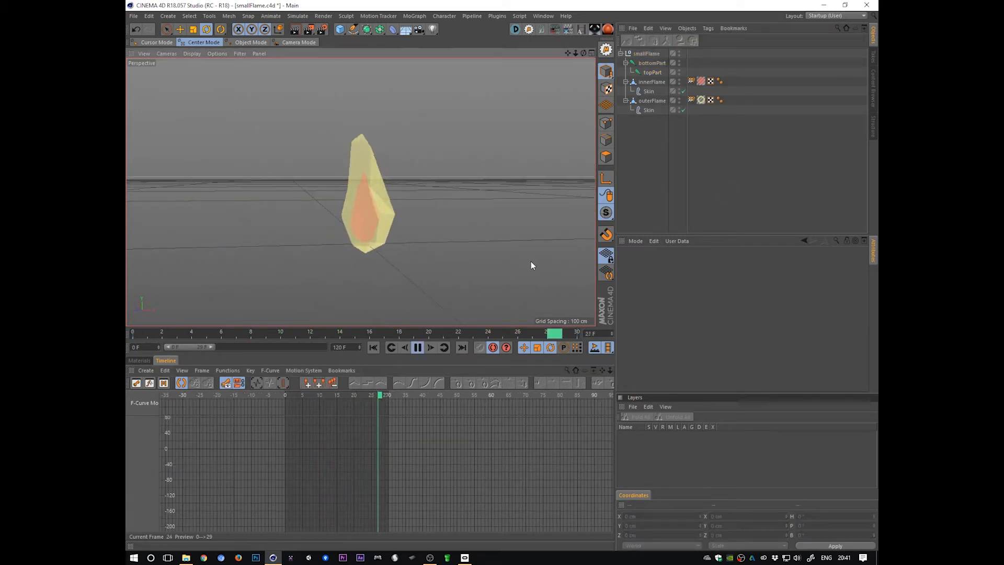
pyautogui.press('F8')
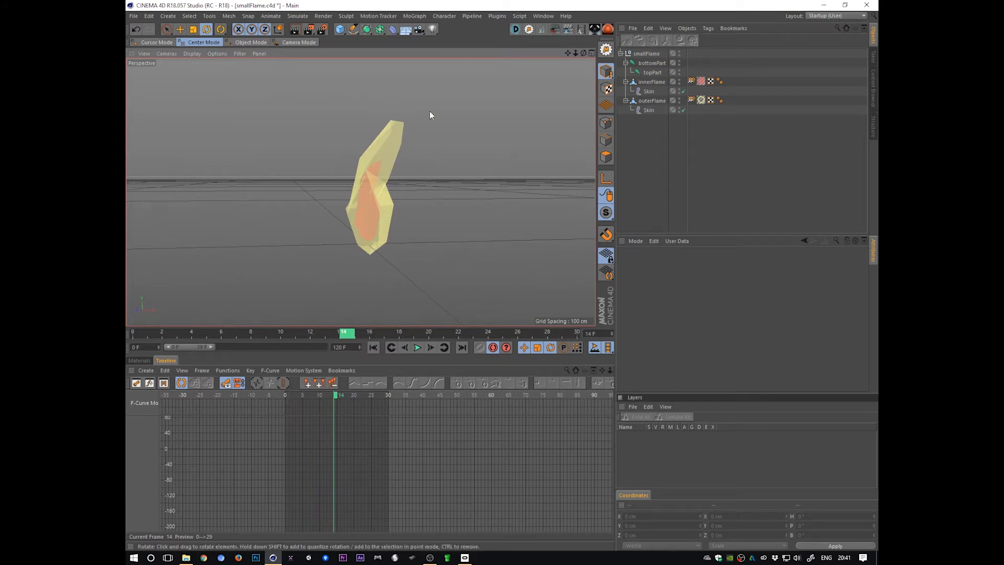
pyautogui.moveTo(335, 396)
pyautogui.mouseDown()
pyautogui.moveTo(301, 396)
pyautogui.moveTo(320, 399)
pyautogui.mouseUp()
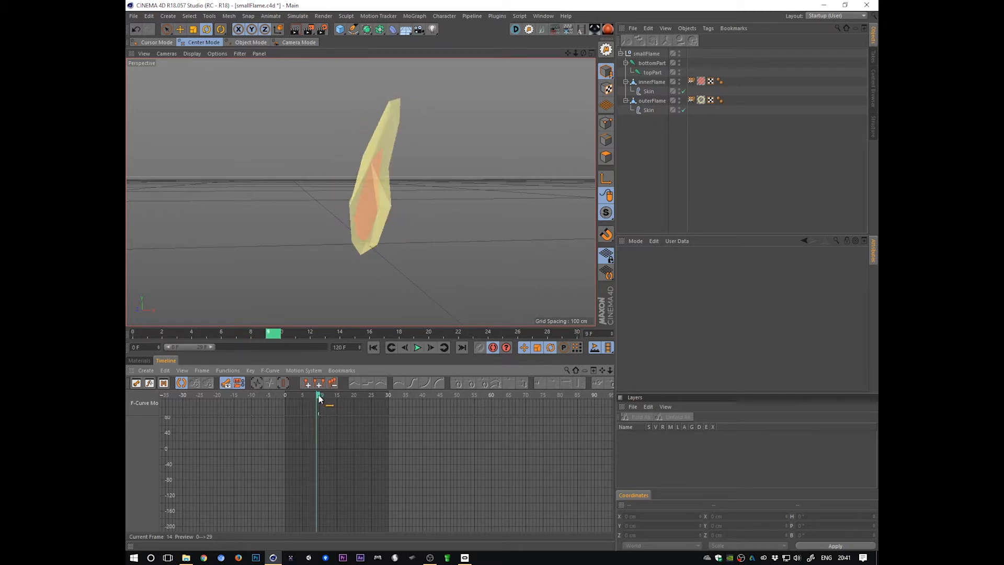
pyautogui.click(655, 73)
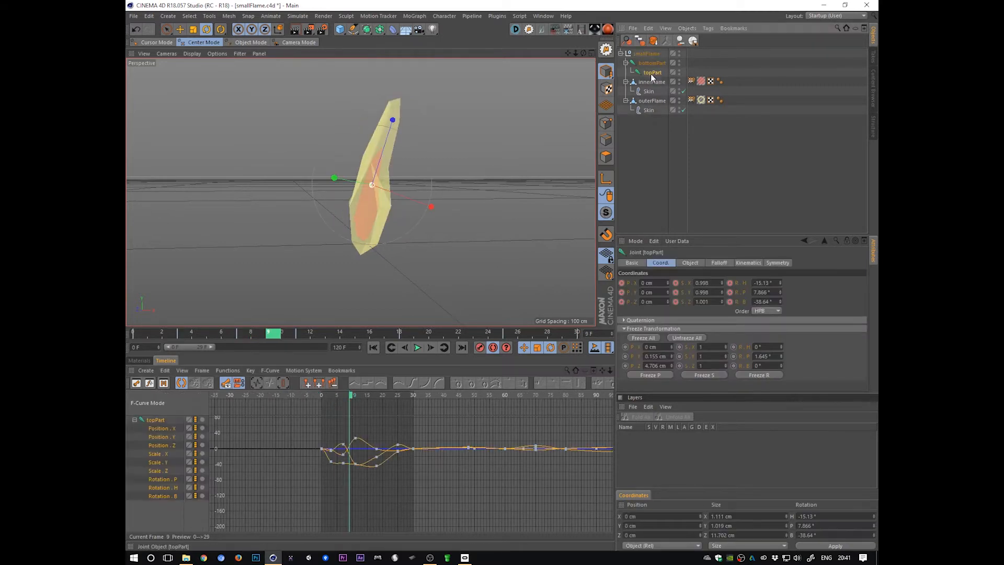
pyautogui.moveTo(350, 478); pyautogui.dragTo(364, 428)
pyautogui.press('Delete')
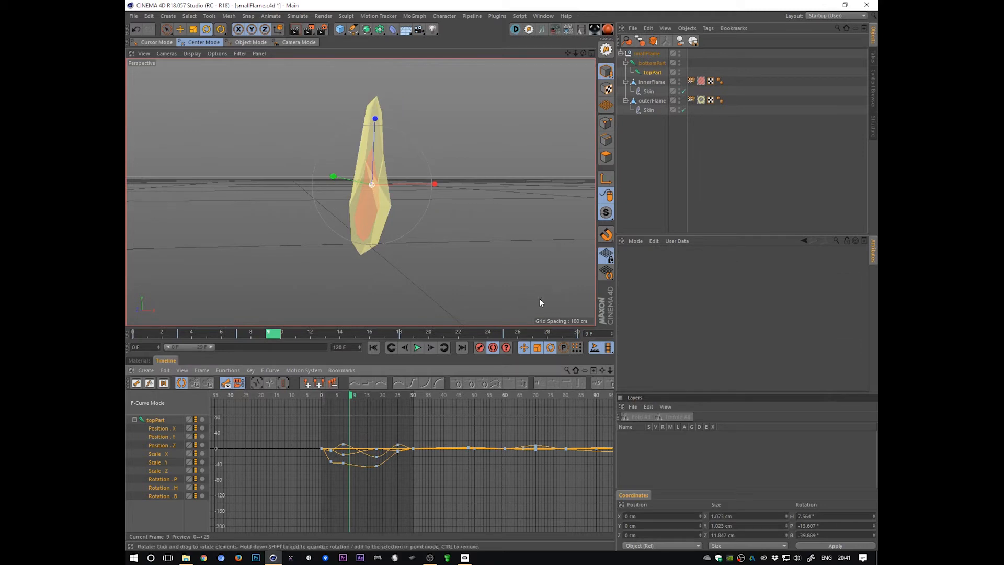
# Keyframe topPart's rotation at frames 9 and 14, reaching about H -30.9°, P 1.0°, B -52.5° at frame 14
pyautogui.moveTo(539, 298); pyautogui.dragTo(554, 164)
pyautogui.moveTo(507, 272)
pyautogui.mouseDown()
pyautogui.moveTo(472, 276)
pyautogui.moveTo(527, 272)
pyautogui.mouseUp()
pyautogui.moveTo(552, 205); pyautogui.dragTo(394, 288)
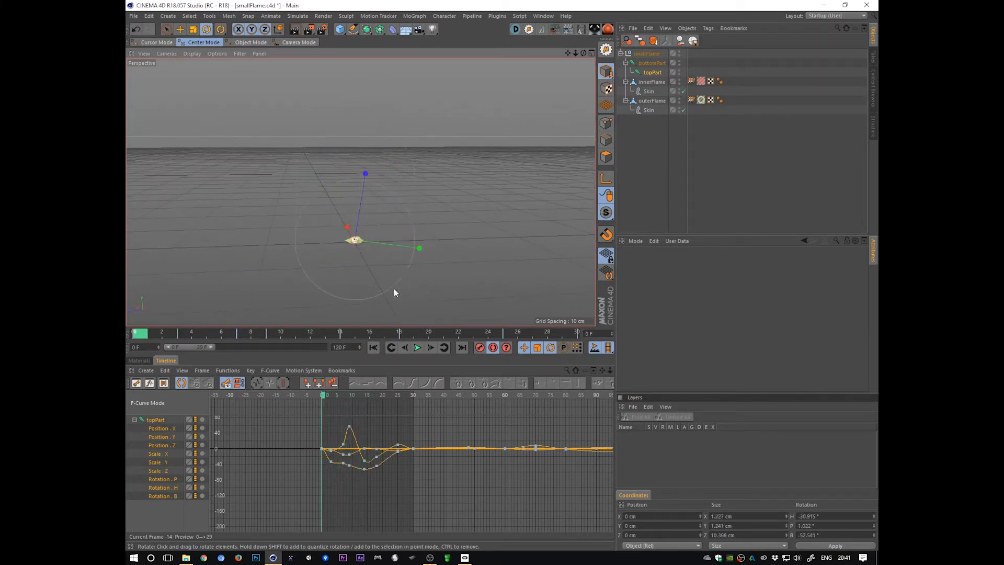
# Play the flare-up over frames 0–30 with nothing selected and watch it from another angle
pyautogui.click(418, 350)
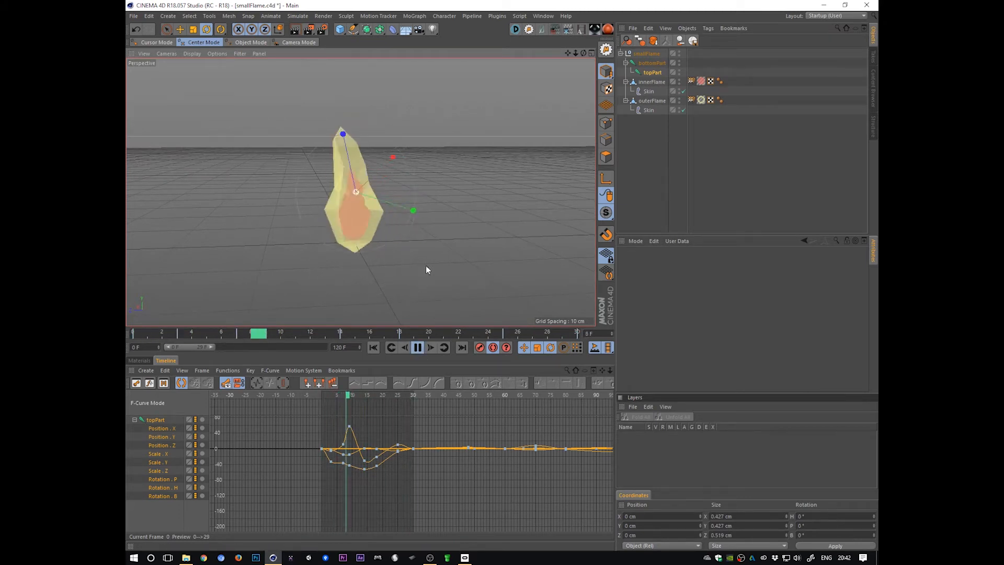
pyautogui.click(564, 242)
pyautogui.keyDown('alt'); pyautogui.moveTo(564, 243); pyautogui.dragTo(516, 277); pyautogui.keyUp('alt')
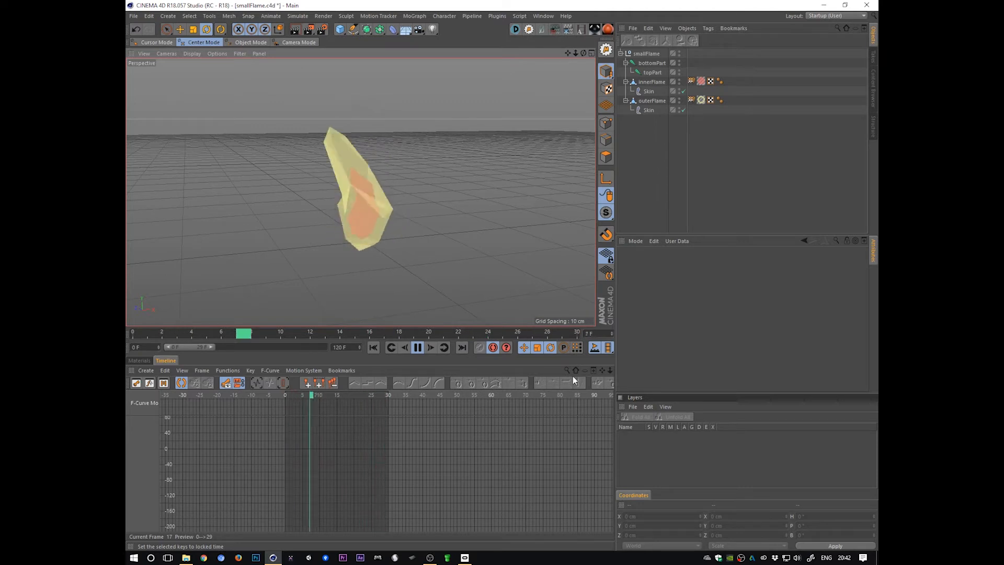
# Try a playback rate of 60 and a longer preview range, and restore the Project rate and the 0–30 range
pyautogui.click(607, 348)
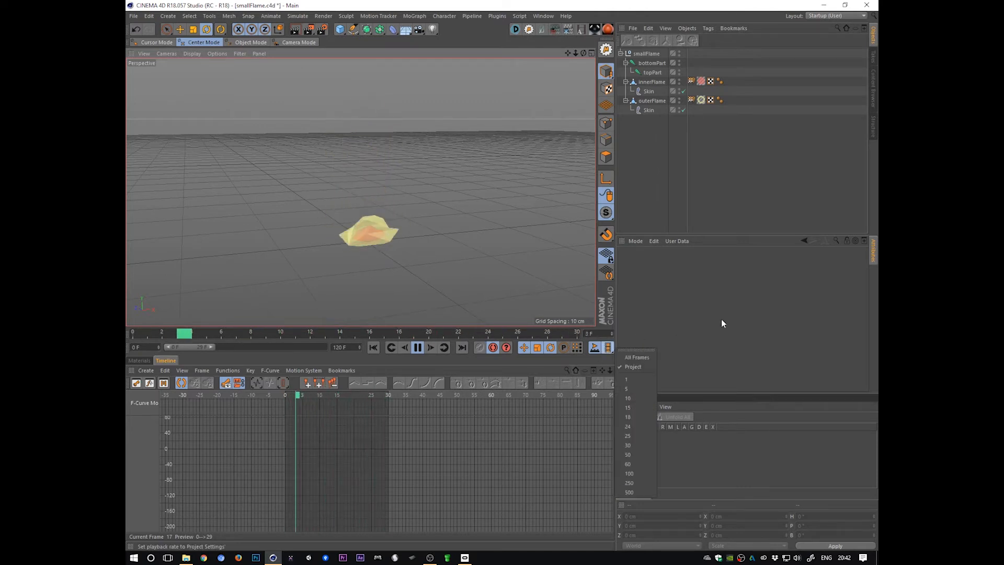
pyautogui.click(637, 464)
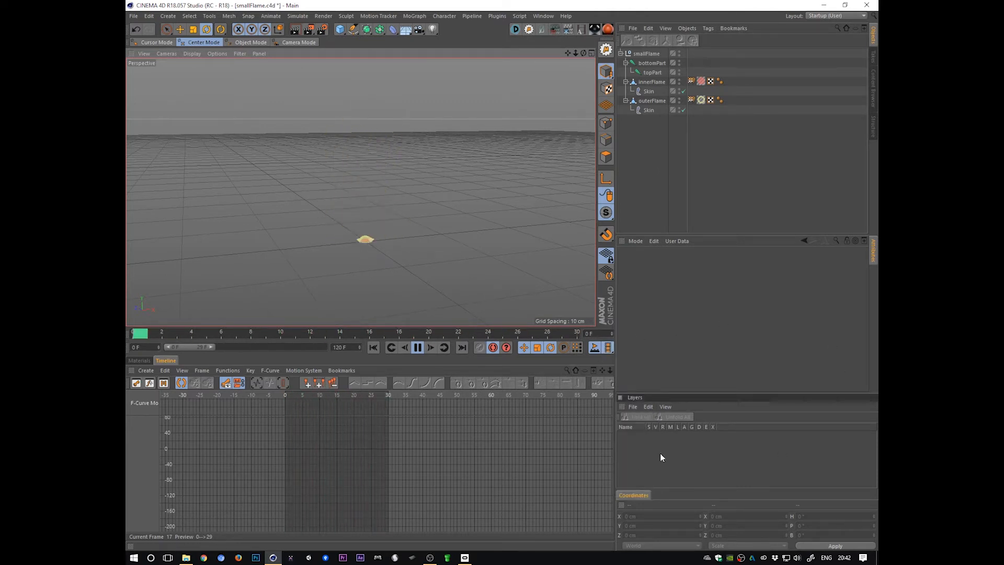
pyautogui.moveTo(388, 397); pyautogui.dragTo(448, 420)
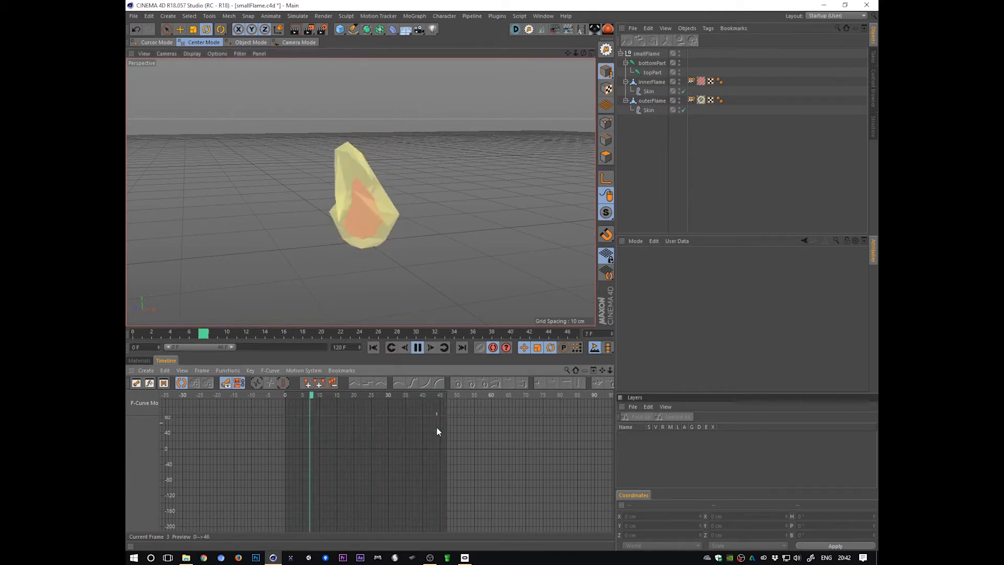
pyautogui.moveTo(444, 396); pyautogui.dragTo(386, 407)
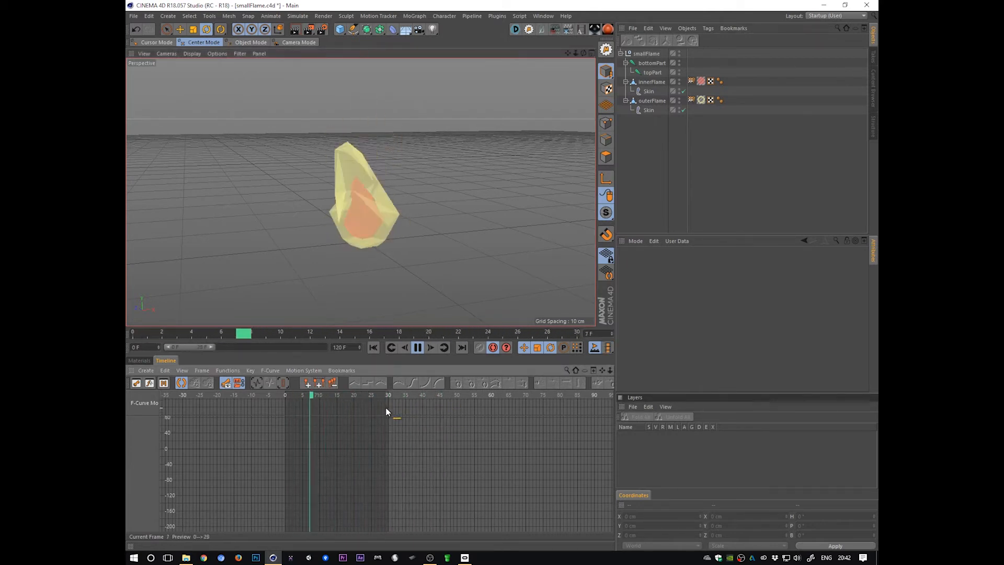
pyautogui.click(608, 348)
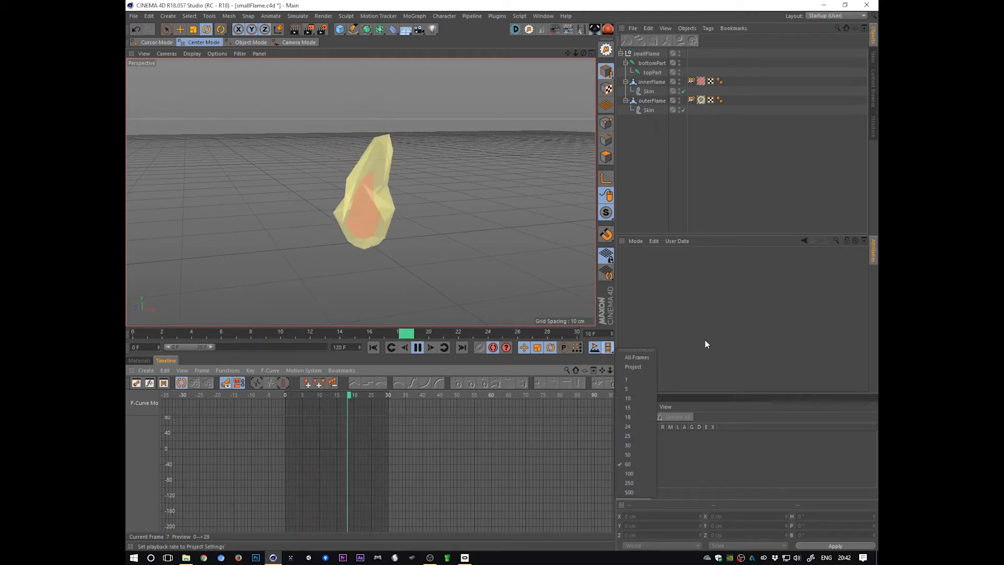
pyautogui.click(645, 368)
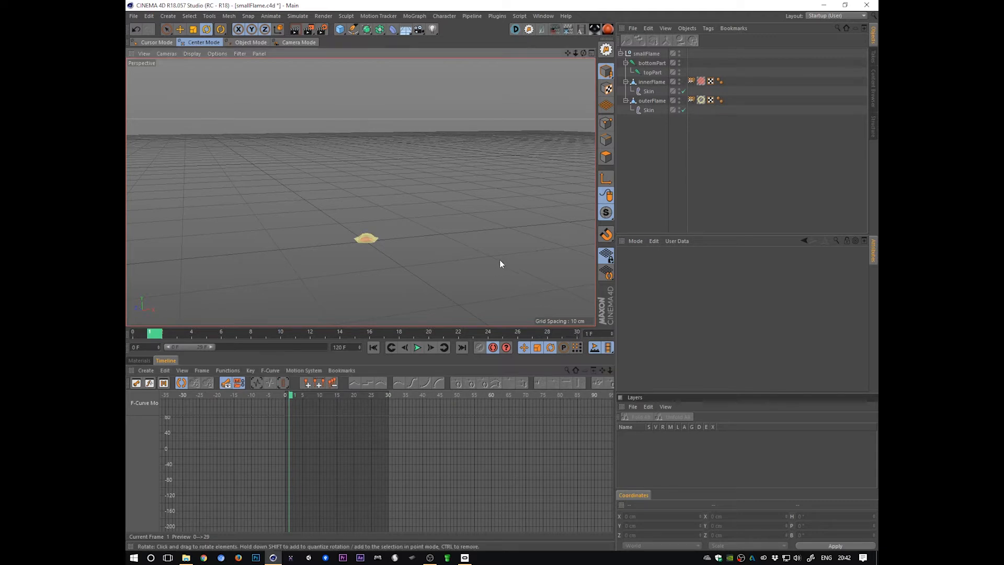
# Save the scene and display the keys of bottomPart and topPart together in the Dope Sheet
pyautogui.keyDown('alt'); pyautogui.moveTo(500, 262); pyautogui.dragTo(495, 283); pyautogui.keyUp('alt')
pyautogui.hotkey('ctrl', 's')
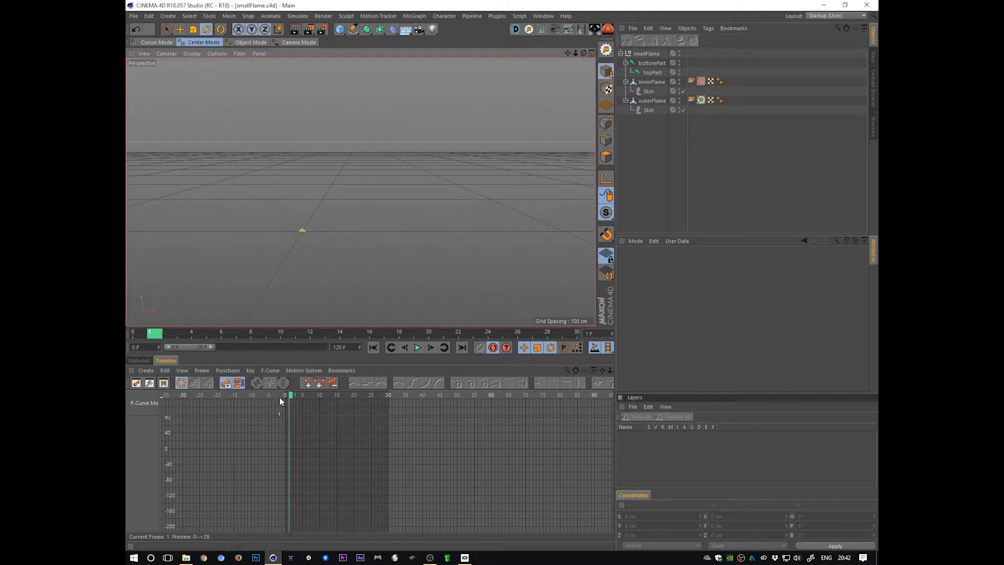
pyautogui.click(137, 383)
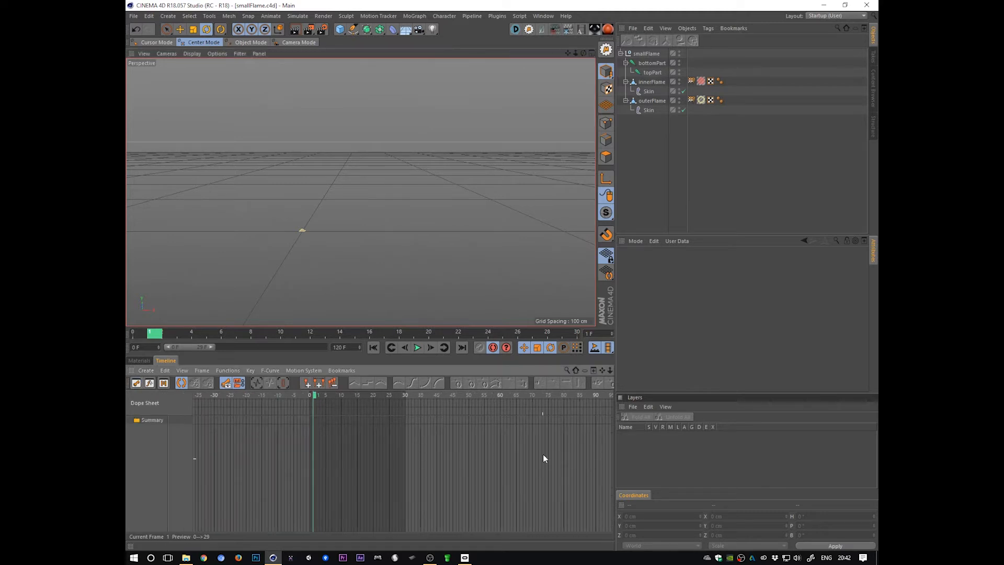
pyautogui.click(651, 63)
pyautogui.keyDown('shift'); pyautogui.click(652, 72); pyautogui.keyUp('shift')
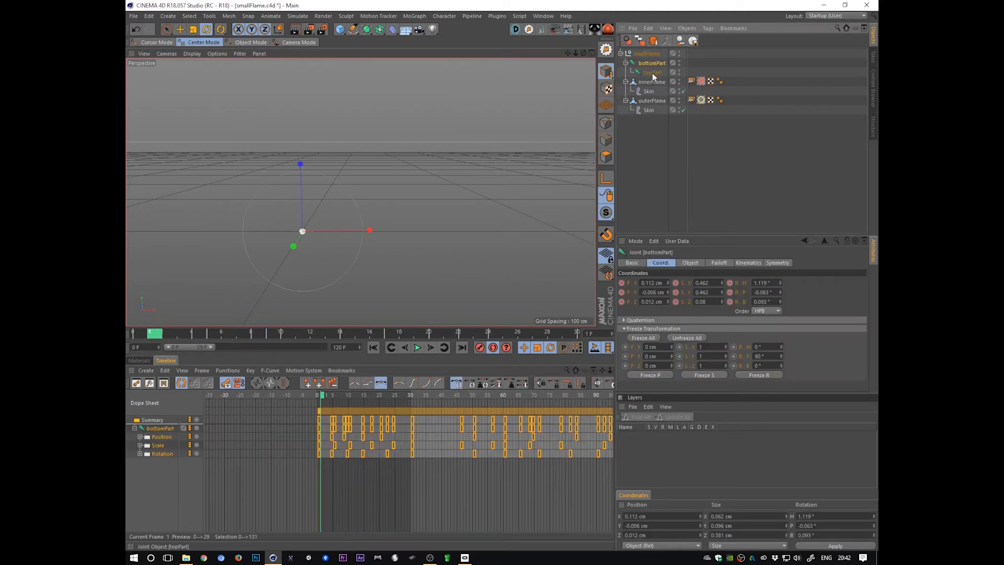
pyautogui.keyDown('alt'); pyautogui.moveTo(510, 508); pyautogui.dragTo(450, 493, button='middle'); pyautogui.keyUp('alt')
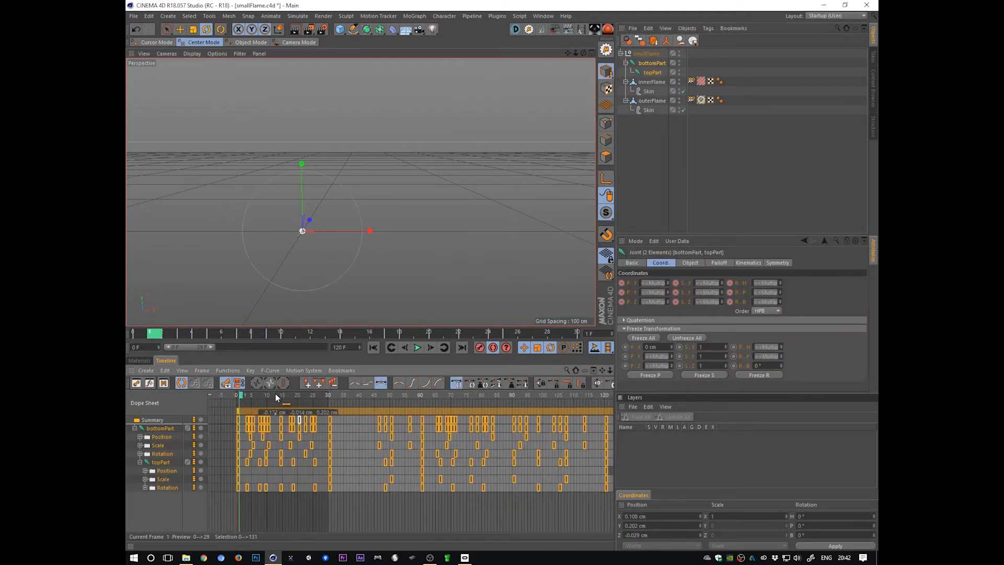
# Extend the project length to 240 frames and move the preview range to frames 150–180
pyautogui.moveTo(189, 347); pyautogui.dragTo(346, 347)
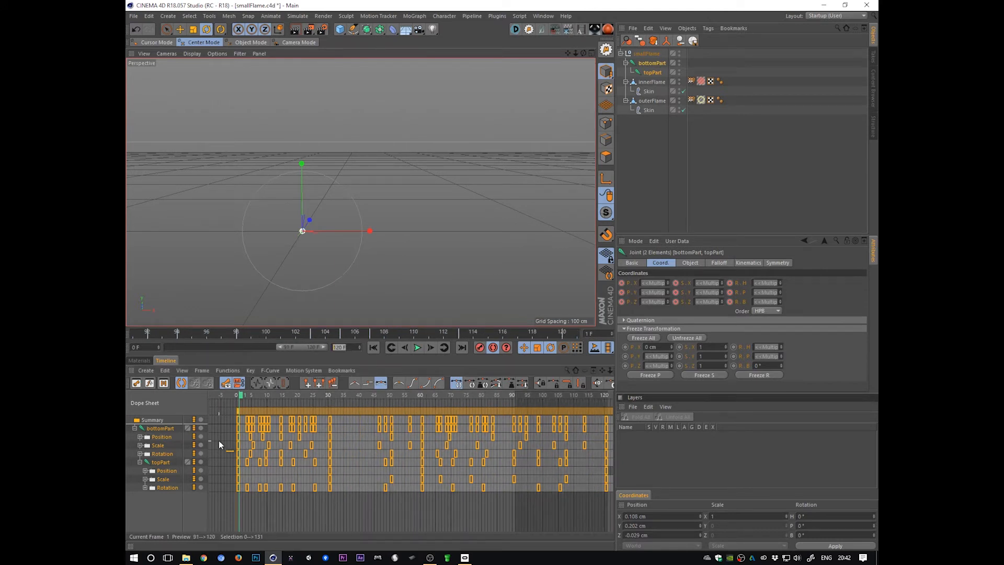
pyautogui.write('240')
pyautogui.press('Return')
pyautogui.keyDown('alt'); pyautogui.moveTo(564, 508); pyautogui.dragTo(356, 429, button='middle'); pyautogui.keyUp('alt')
pyautogui.moveTo(321, 396); pyautogui.dragTo(496, 472)
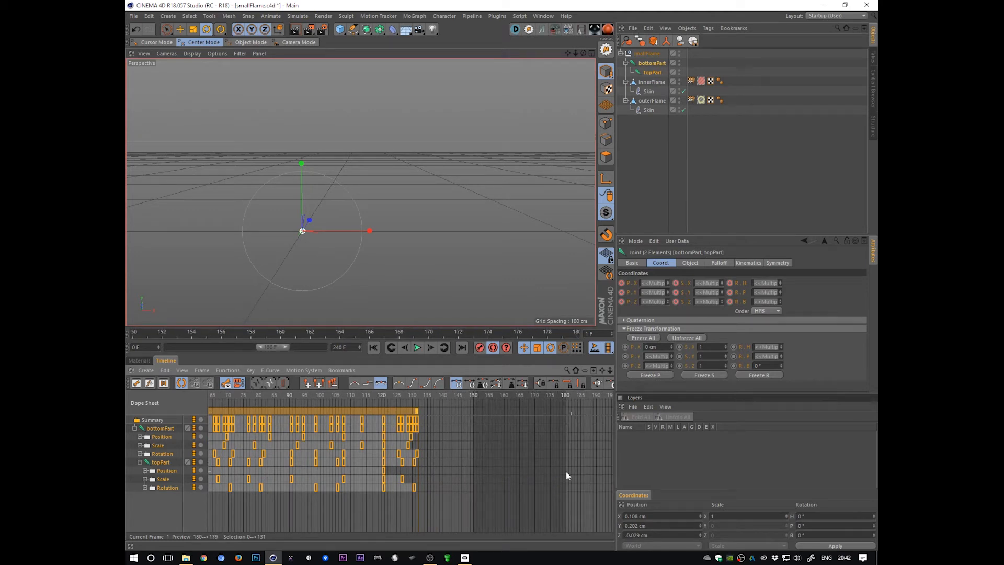
pyautogui.keyDown('alt'); pyautogui.moveTo(566, 472); pyautogui.dragTo(507, 406, button='middle'); pyautogui.keyUp('alt')
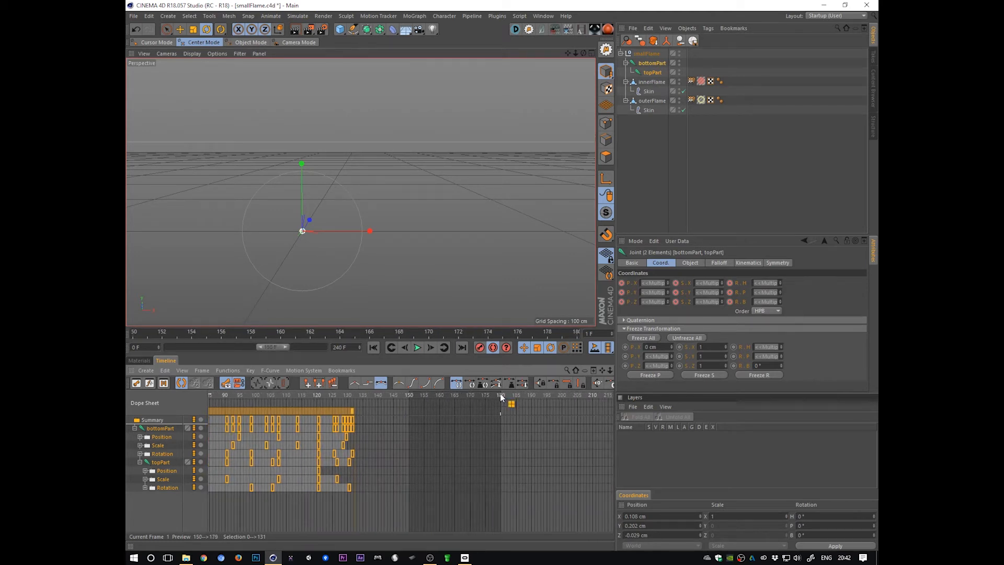
# Copy both joints' keys from frame 120 to frames 150 and 180
pyautogui.keyDown('alt'); pyautogui.moveTo(422, 492); pyautogui.dragTo(422, 498, button='middle'); pyautogui.keyUp('alt')
pyautogui.click(371, 419)
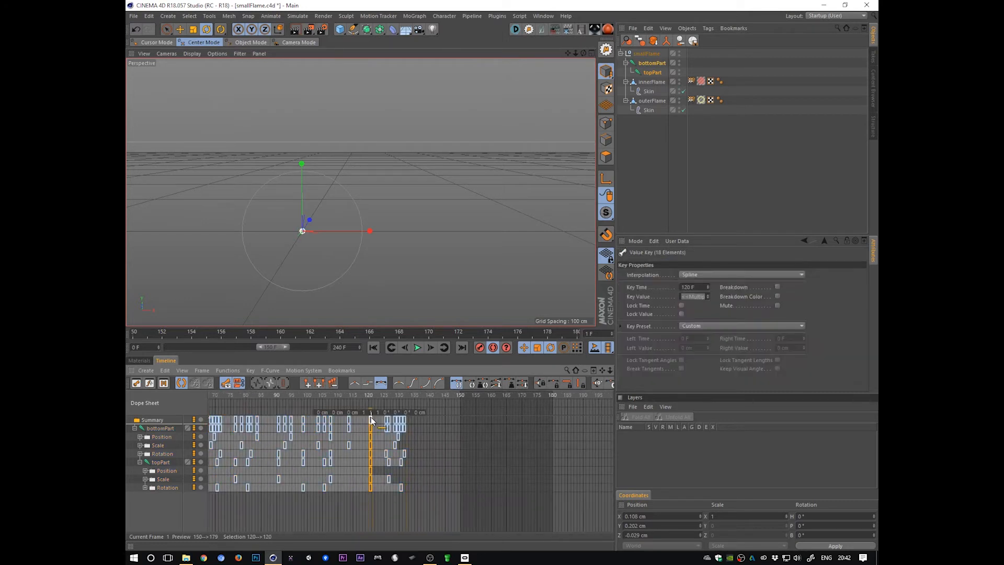
pyautogui.keyDown('ctrl'); pyautogui.moveTo(371, 419); pyautogui.dragTo(555, 421); pyautogui.keyUp('ctrl')
# Examine the flame up close at frame 150 and play the 150–180 range
pyautogui.click(467, 398)
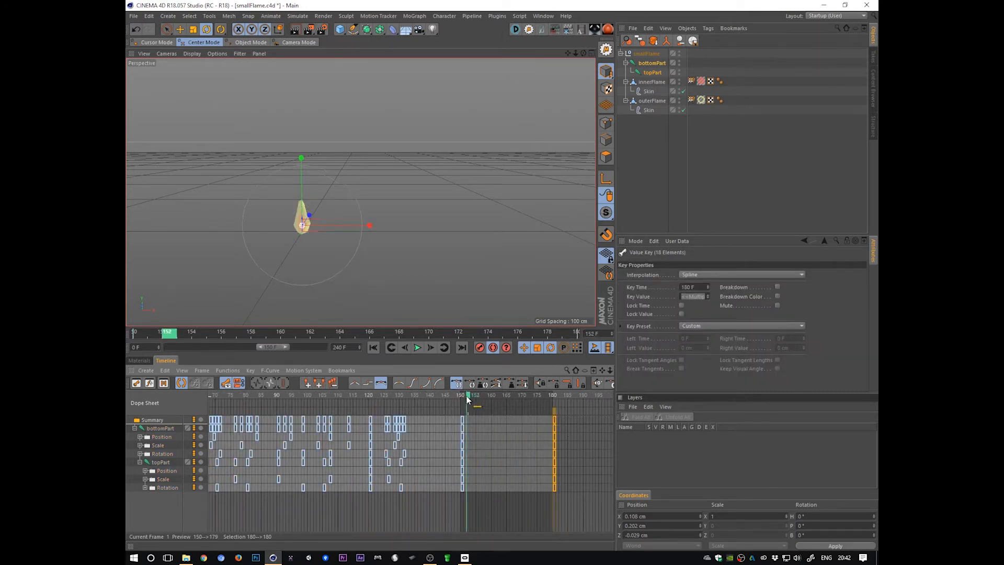
pyautogui.moveTo(468, 399); pyautogui.dragTo(464, 393)
pyautogui.keyDown('alt'); pyautogui.moveTo(358, 287); pyautogui.dragTo(416, 275, button='middle'); pyautogui.keyUp('alt')
pyautogui.keyDown('alt'); pyautogui.moveTo(416, 275); pyautogui.dragTo(537, 252, button='right'); pyautogui.keyUp('alt')
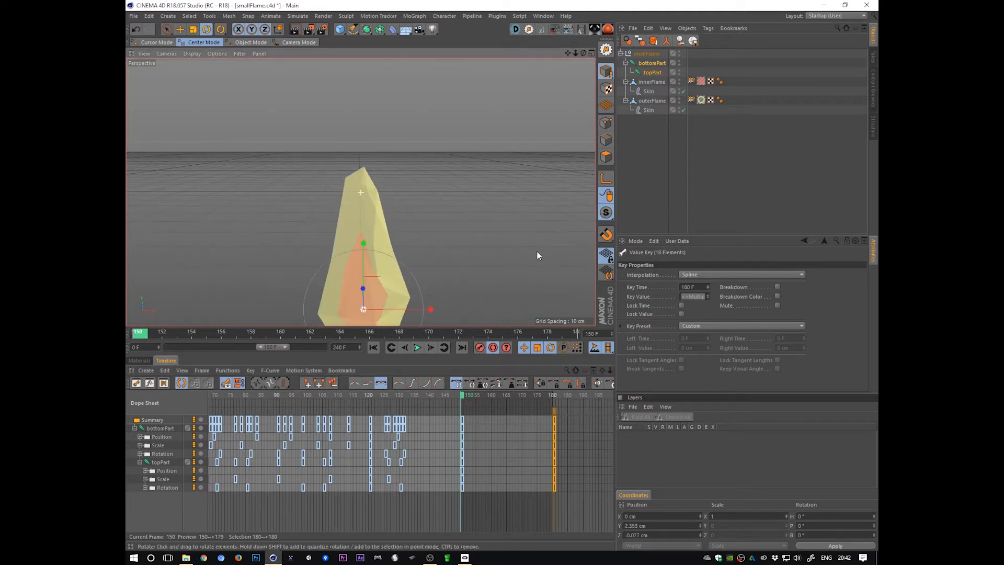
pyautogui.keyDown('alt'); pyautogui.moveTo(517, 305); pyautogui.dragTo(528, 243, button='middle'); pyautogui.keyUp('alt')
pyautogui.keyDown('alt'); pyautogui.moveTo(450, 228); pyautogui.dragTo(542, 258); pyautogui.keyUp('alt')
pyautogui.press('F8')
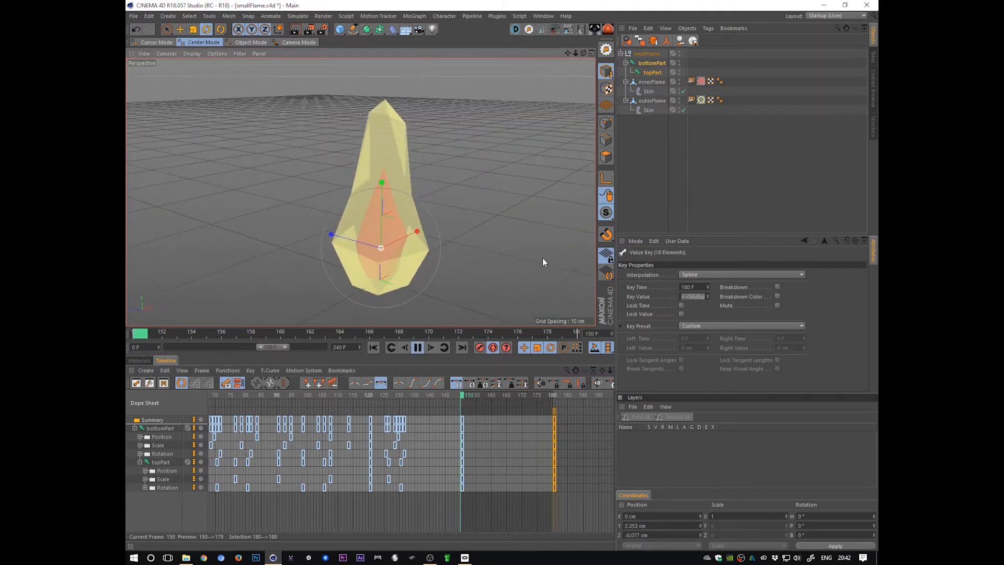
# Keyframe bottomPart at frame 157, lowered to about Z 1.66 cm and scaled shorter and wider
pyautogui.click(650, 64)
pyautogui.moveTo(479, 394); pyautogui.dragTo(481, 440)
pyautogui.press('e')
pyautogui.press('t')
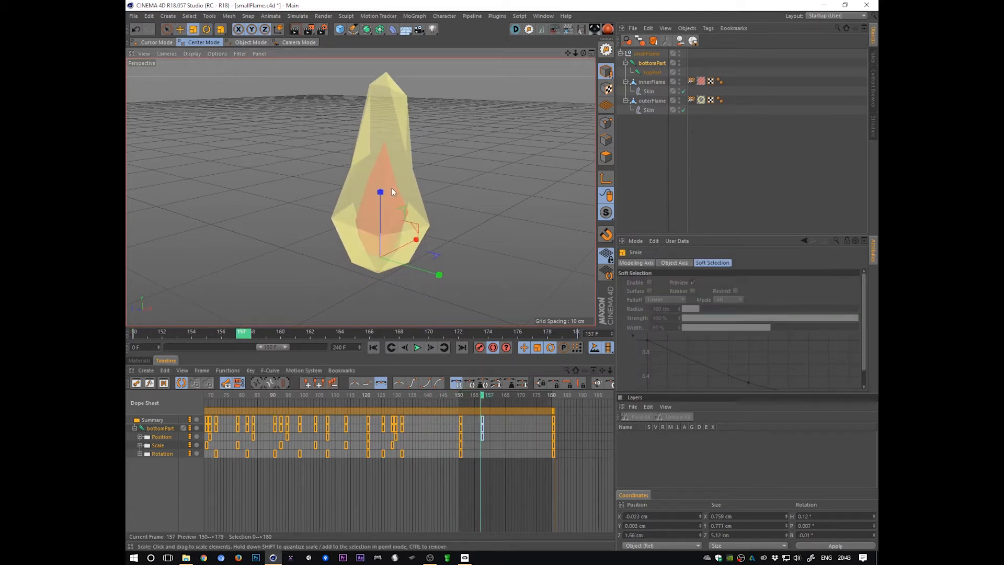
pyautogui.moveTo(391, 188); pyautogui.dragTo(387, 212)
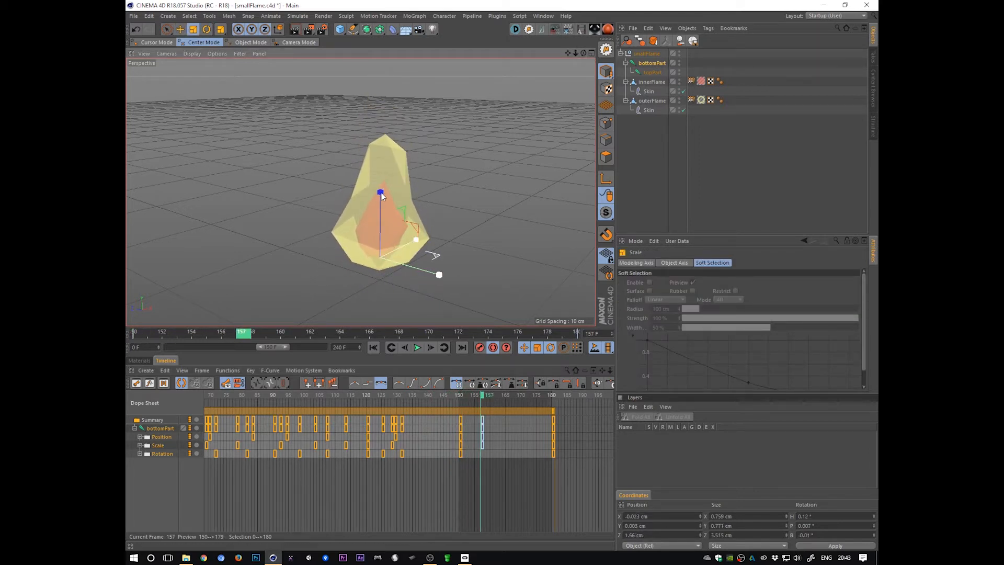
pyautogui.moveTo(440, 274); pyautogui.dragTo(404, 180)
# Delete bottomPart's keys at frame 180 and go to frame 168
pyautogui.moveTo(484, 396); pyautogui.dragTo(519, 399)
pyautogui.click(554, 419)
pyautogui.press('Delete')
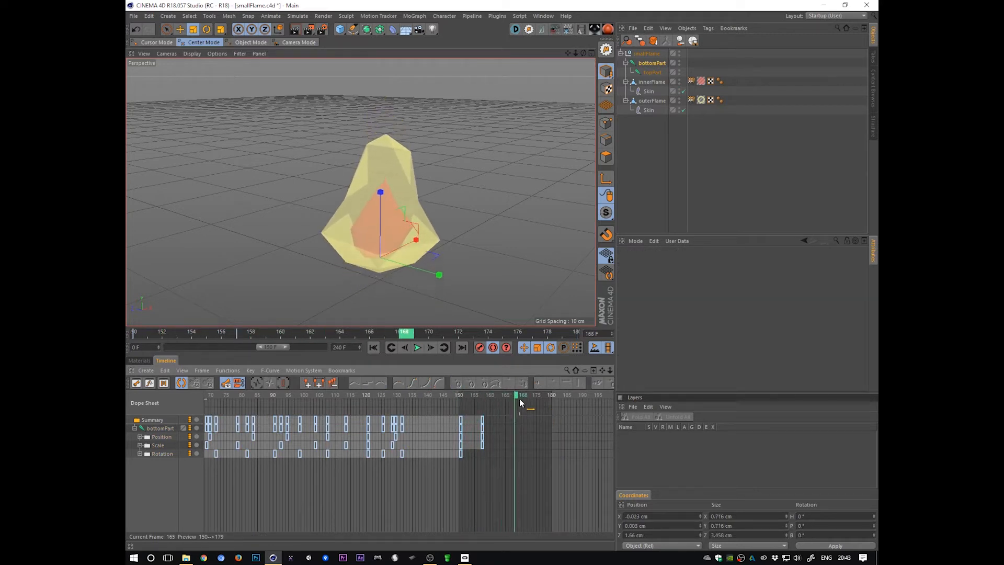
# Keyframe bottomPart at frame 168, raised to about Z 5.49 cm and scaled into a narrow, stretched flame
pyautogui.press('e')
pyautogui.moveTo(382, 192)
pyautogui.mouseDown()
pyautogui.moveTo(383, 116)
pyautogui.moveTo(347, 213)
pyautogui.moveTo(381, 188)
pyautogui.mouseUp()
pyautogui.press('t')
pyautogui.moveTo(382, 138); pyautogui.dragTo(419, 120)
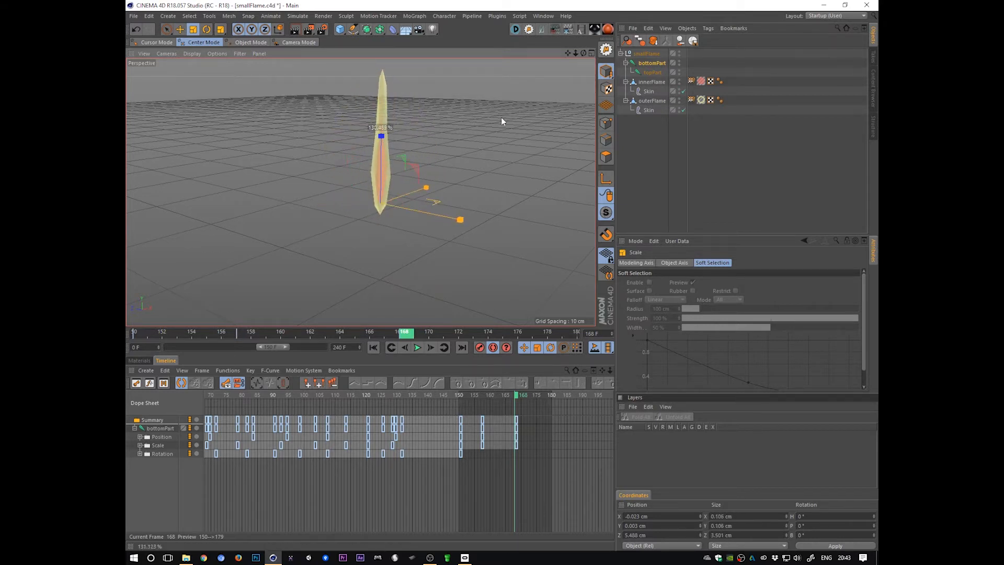
pyautogui.moveTo(501, 122); pyautogui.dragTo(622, 67)
# Try a bottomPart rotation key of about B 50.4° at frame 157, and delete that rotation key
pyautogui.moveTo(521, 396); pyautogui.dragTo(487, 415)
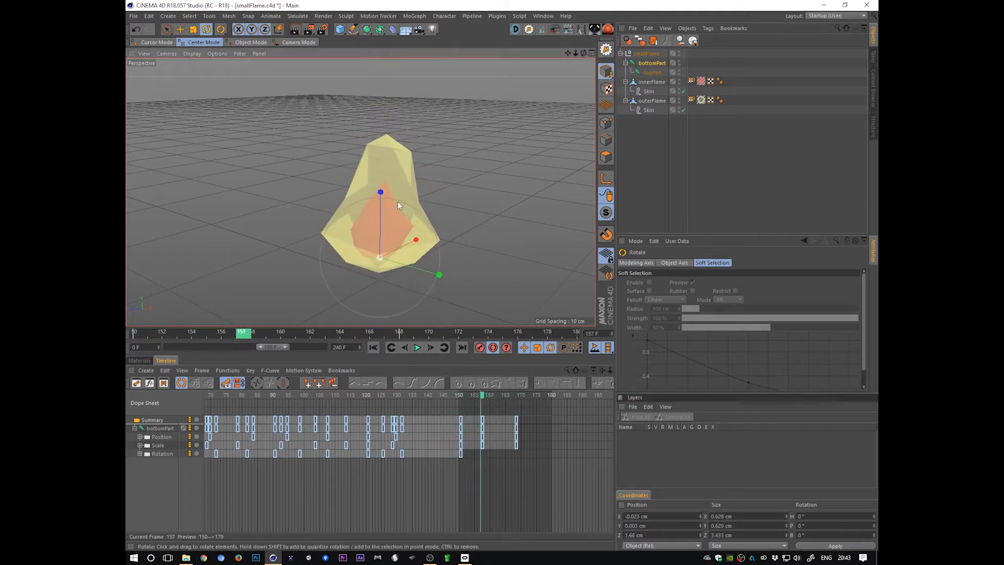
pyautogui.press('r')
pyautogui.moveTo(398, 202); pyautogui.dragTo(435, 184)
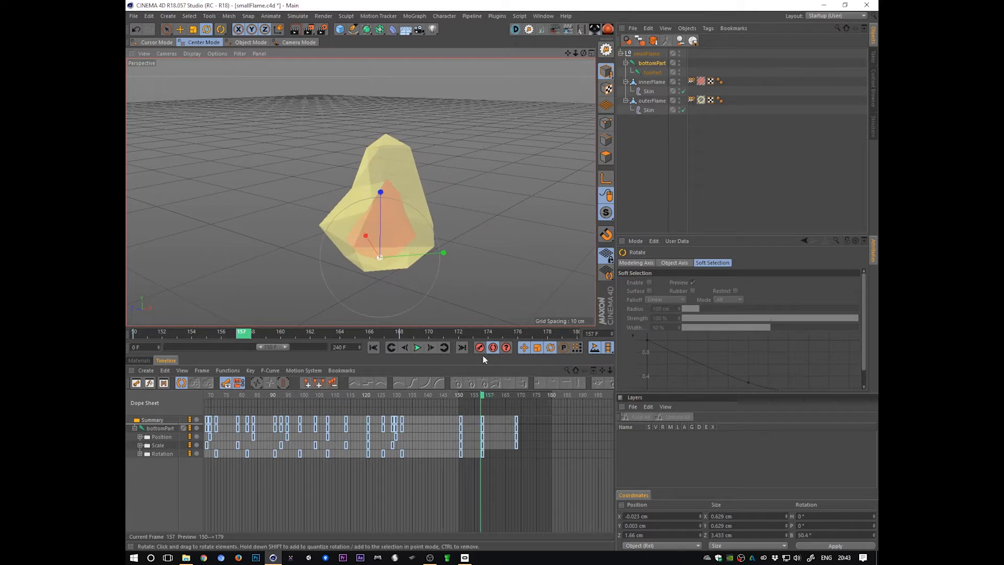
pyautogui.click(480, 350)
pyautogui.moveTo(486, 396); pyautogui.dragTo(513, 395)
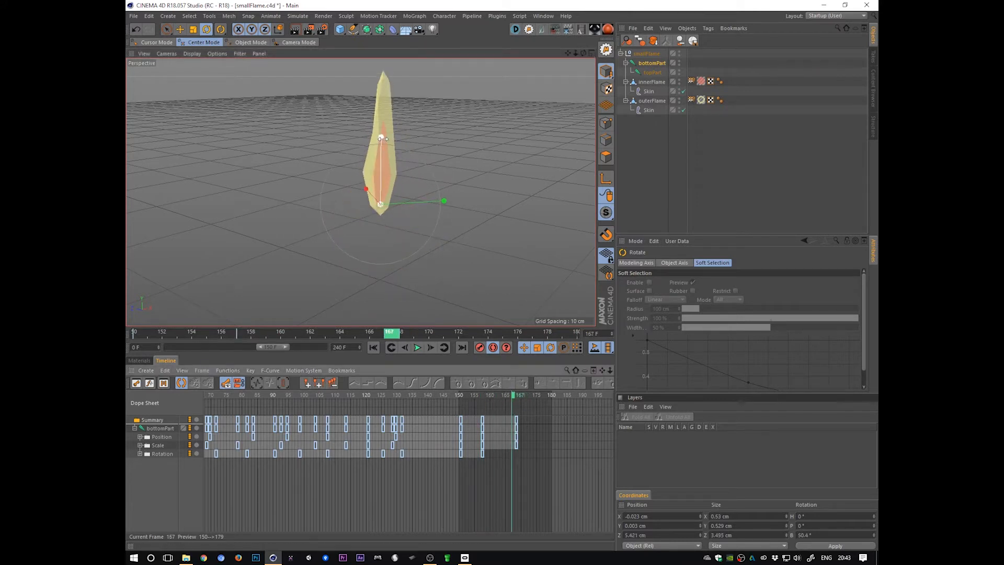
pyautogui.click(482, 454)
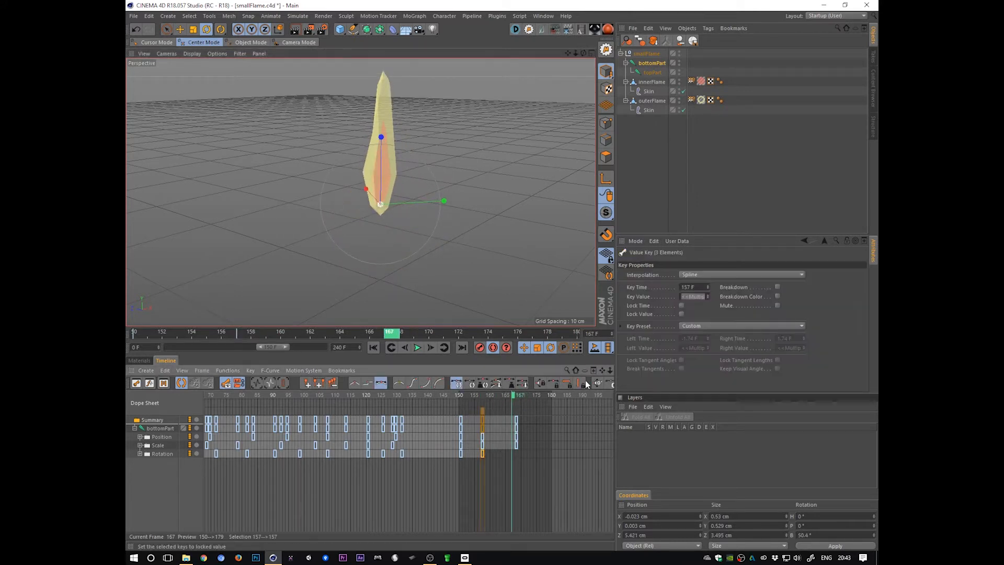
pyautogui.press('Delete')
# Keyframe bottomPart at frame 174, raised to about Z 7.42 cm and scaled into a flat, wide shape
pyautogui.moveTo(515, 400)
pyautogui.mouseDown()
pyautogui.moveTo(473, 406)
pyautogui.moveTo(534, 401)
pyautogui.mouseUp()
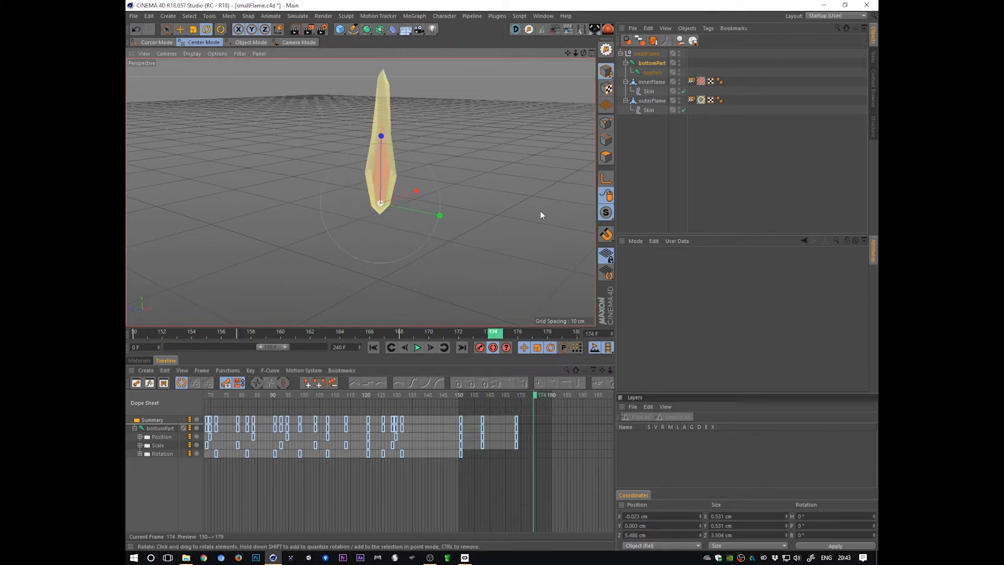
pyautogui.scroll(-1, 539, 213)
pyautogui.keyDown('alt'); pyautogui.moveTo(526, 216); pyautogui.dragTo(526, 251, button='middle'); pyautogui.keyUp('alt')
pyautogui.press('t')
pyautogui.moveTo(383, 173); pyautogui.dragTo(386, 197)
pyautogui.moveTo(436, 237); pyautogui.dragTo(688, 32)
pyautogui.moveTo(383, 173); pyautogui.dragTo(382, 146)
pyautogui.press('e')
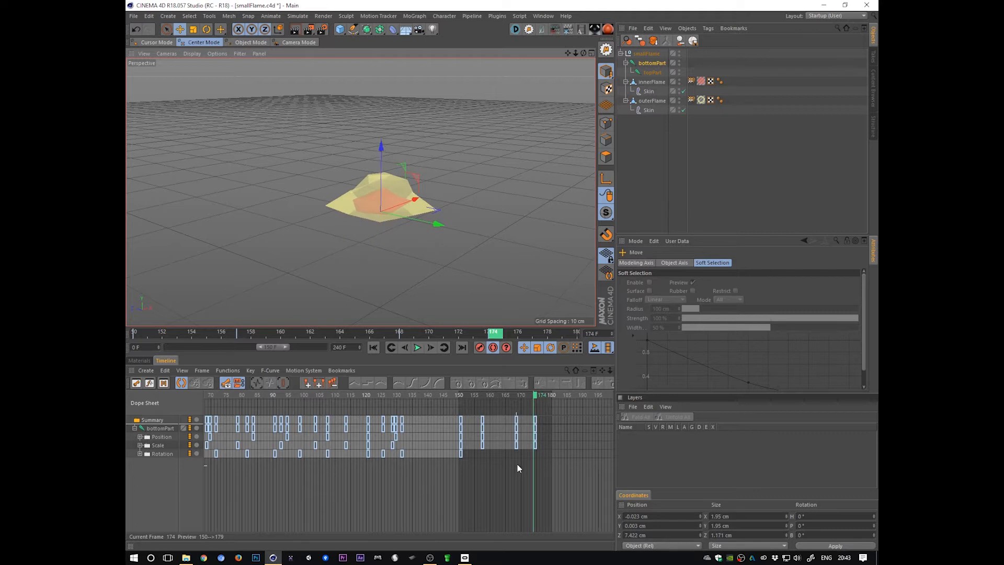
# Keyframe bottomPart at frame 180, raised to about Z 12.47 cm
pyautogui.keyDown('alt'); pyautogui.moveTo(500, 228); pyautogui.dragTo(547, 247); pyautogui.keyUp('alt')
pyautogui.keyDown('alt'); pyautogui.moveTo(547, 246); pyautogui.dragTo(491, 244, button='right'); pyautogui.keyUp('alt')
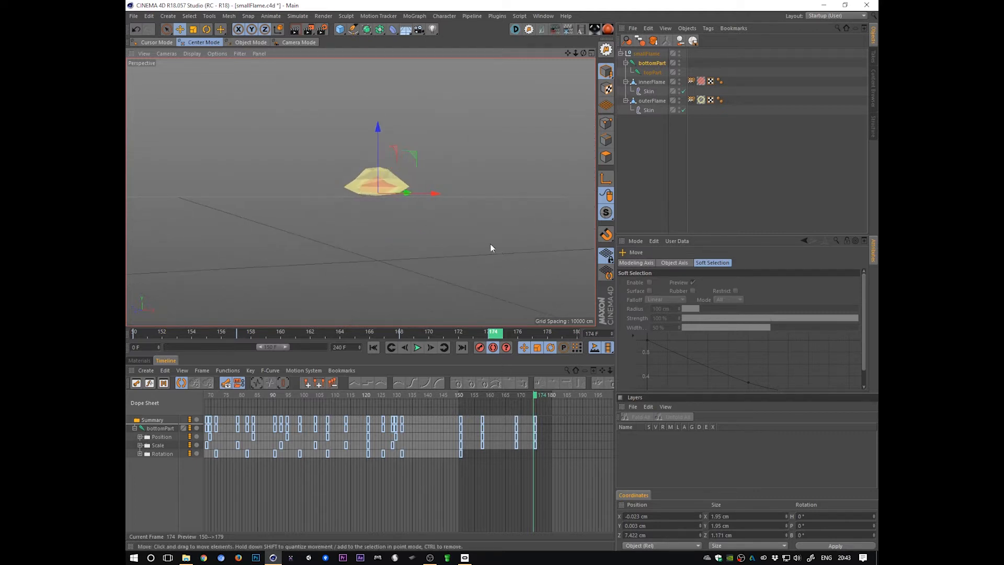
pyautogui.keyDown('alt'); pyautogui.moveTo(491, 243); pyautogui.dragTo(577, 343); pyautogui.keyUp('alt')
pyautogui.moveTo(535, 413); pyautogui.dragTo(555, 417)
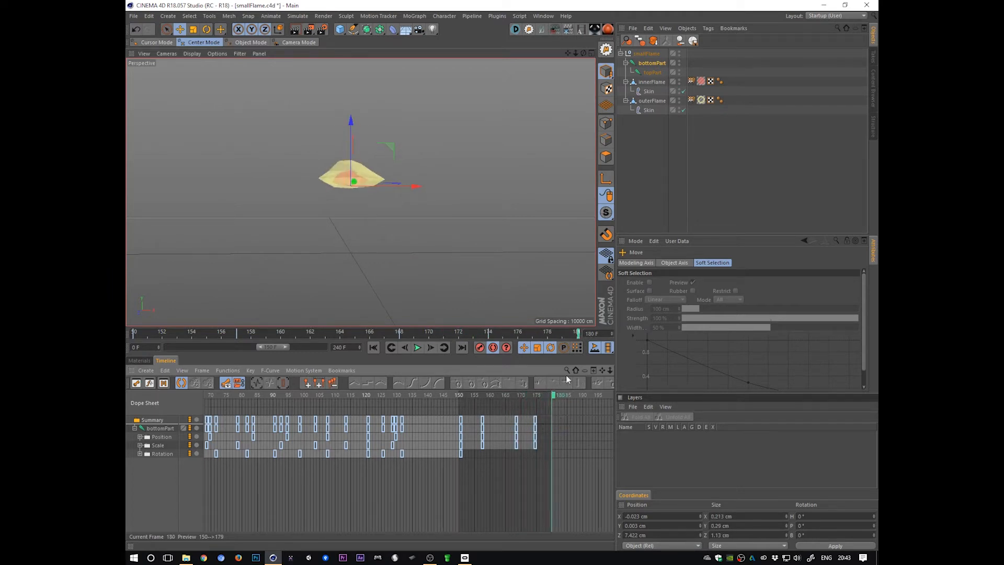
pyautogui.moveTo(353, 121); pyautogui.dragTo(349, 38)
# Shrink bottomPart at frame 180 into a tiny, narrow flame and raise it to about Z 16.08 cm
pyautogui.press('t')
pyautogui.keyDown('alt'); pyautogui.moveTo(463, 201); pyautogui.dragTo(492, 210); pyautogui.keyUp('alt')
pyautogui.keyDown('alt'); pyautogui.moveTo(490, 207); pyautogui.dragTo(477, 233, button='middle'); pyautogui.keyUp('alt')
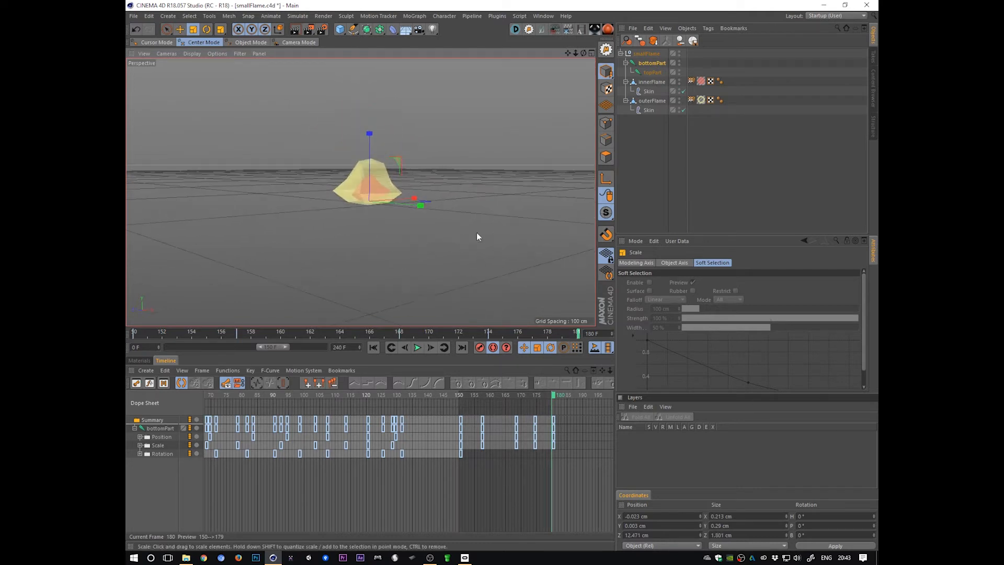
pyautogui.moveTo(518, 221); pyautogui.dragTo(367, 288)
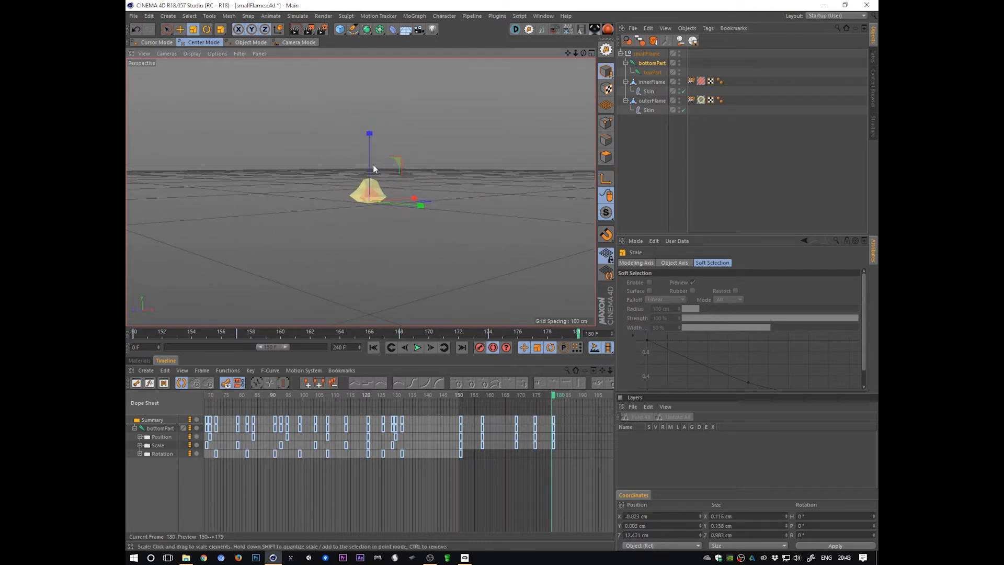
pyautogui.moveTo(371, 162); pyautogui.dragTo(371, 139)
pyautogui.moveTo(544, 208); pyautogui.dragTo(406, 283)
pyautogui.press('e')
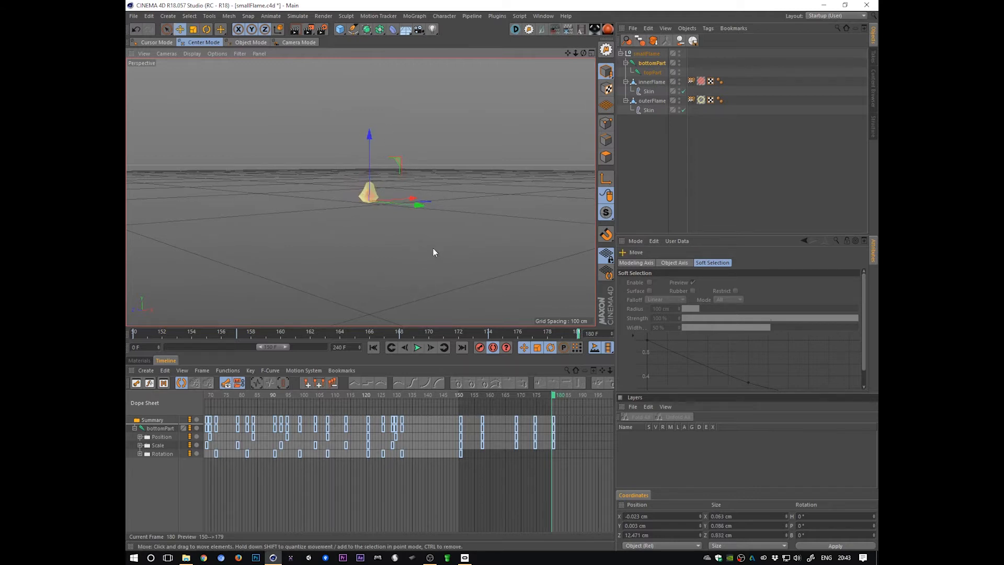
pyautogui.moveTo(434, 248); pyautogui.dragTo(434, 215)
# Play back the frame 150–180 motion, delete bottomPart's position key at frame 174 and replay it
pyautogui.press('F8')
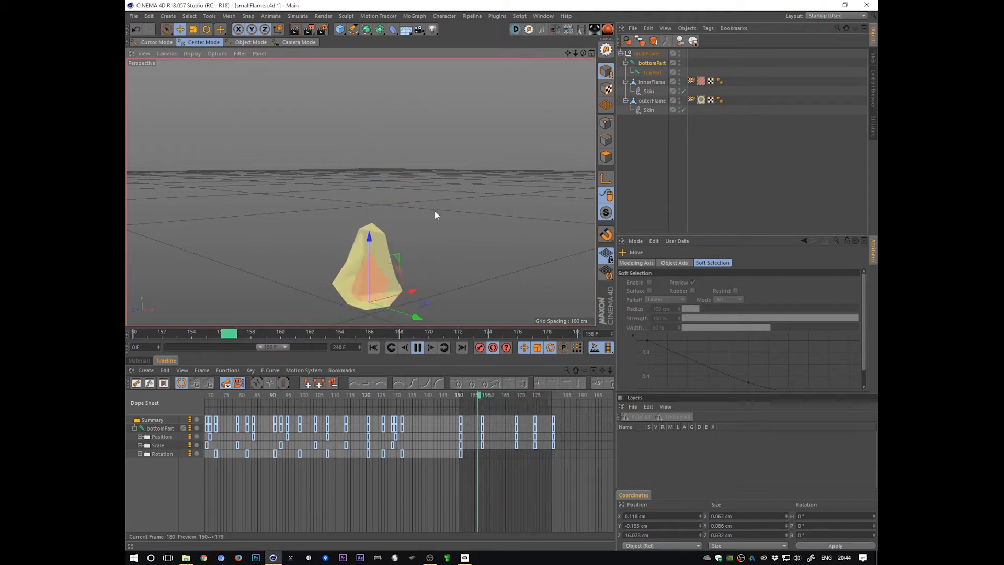
pyautogui.press('F8')
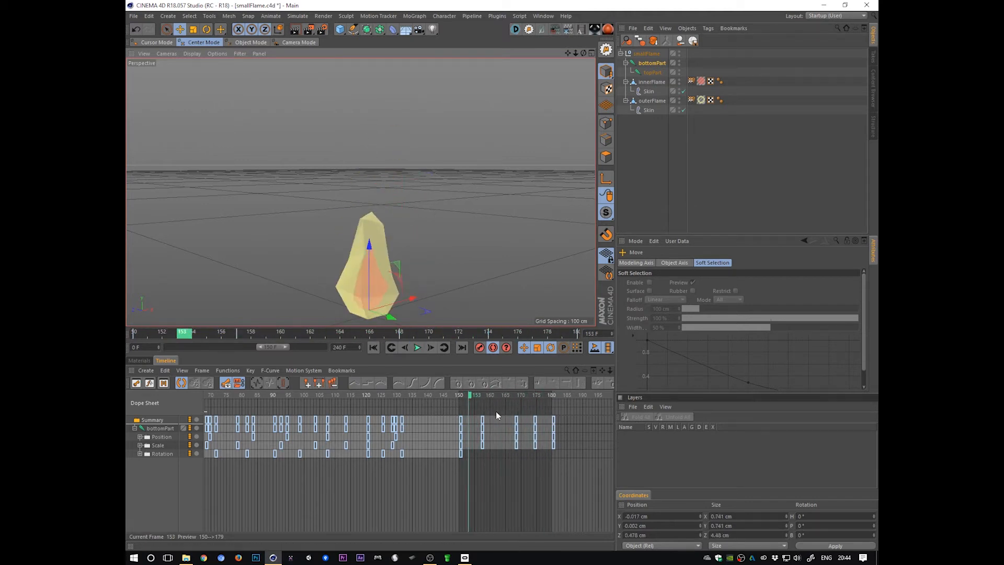
pyautogui.press('F8')
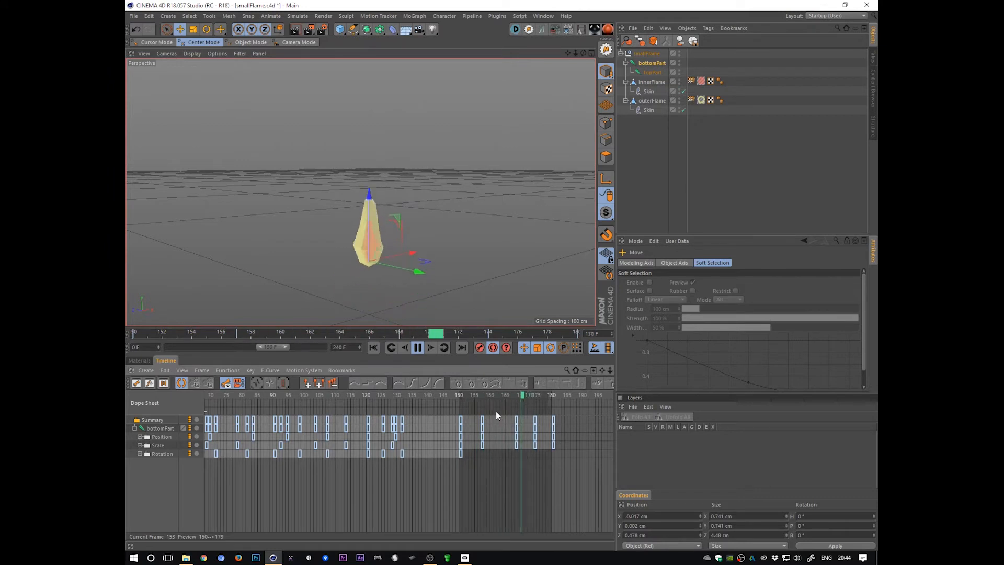
pyautogui.press('F8')
pyautogui.moveTo(526, 429); pyautogui.dragTo(552, 441)
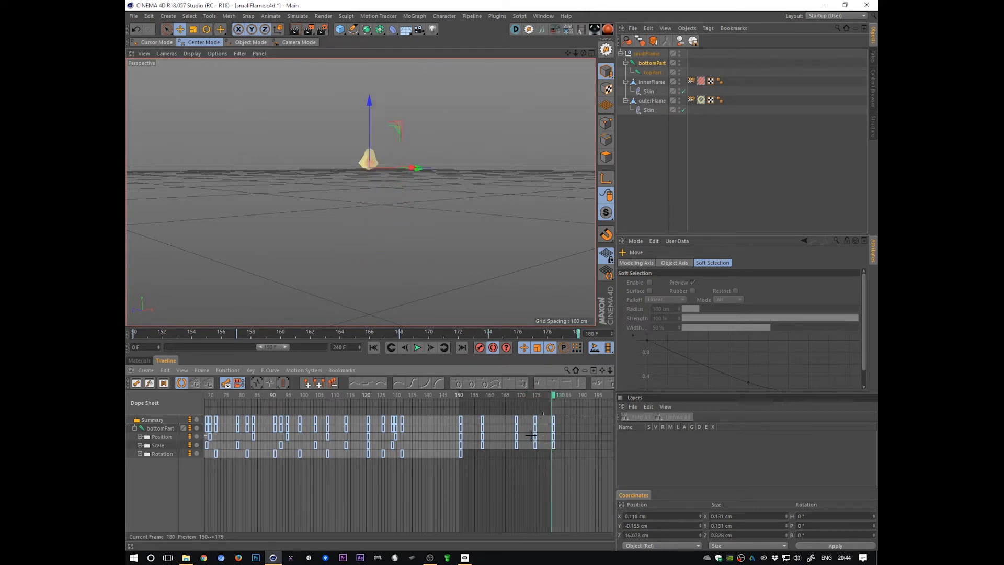
pyautogui.click(532, 437)
pyautogui.moveTo(556, 396); pyautogui.dragTo(535, 402)
pyautogui.press('F8')
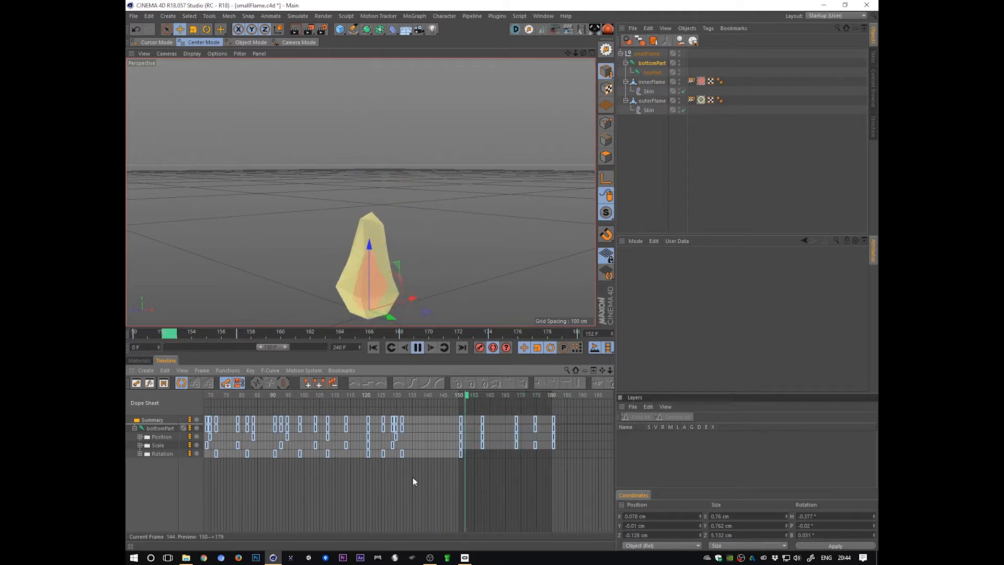
# Keyframe a large spin of bottomPart about its vertical axis at frame 180 and play it back from frame 150
pyautogui.click(461, 400)
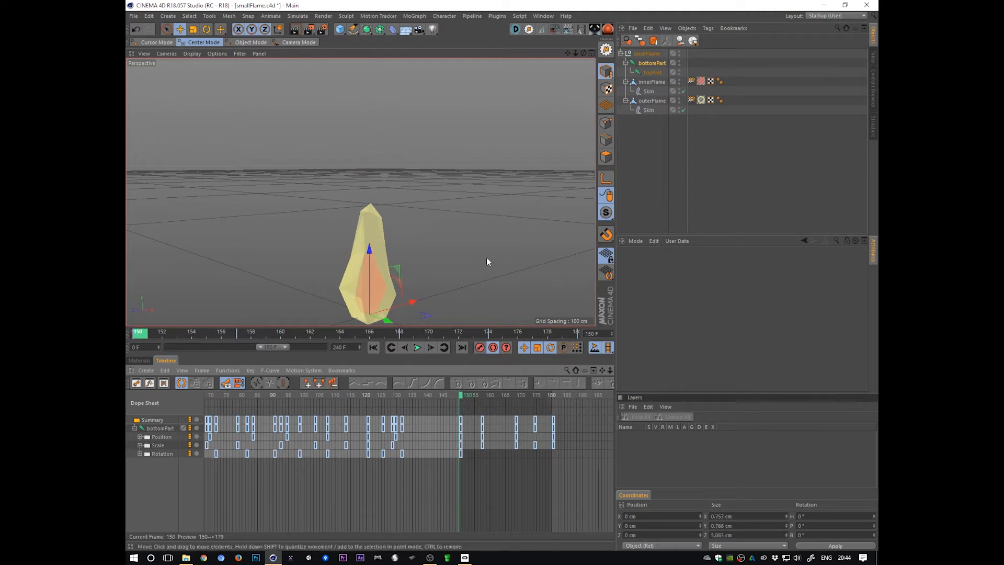
pyautogui.press('r')
pyautogui.keyDown('alt'); pyautogui.moveTo(522, 314); pyautogui.dragTo(453, 262); pyautogui.keyUp('alt')
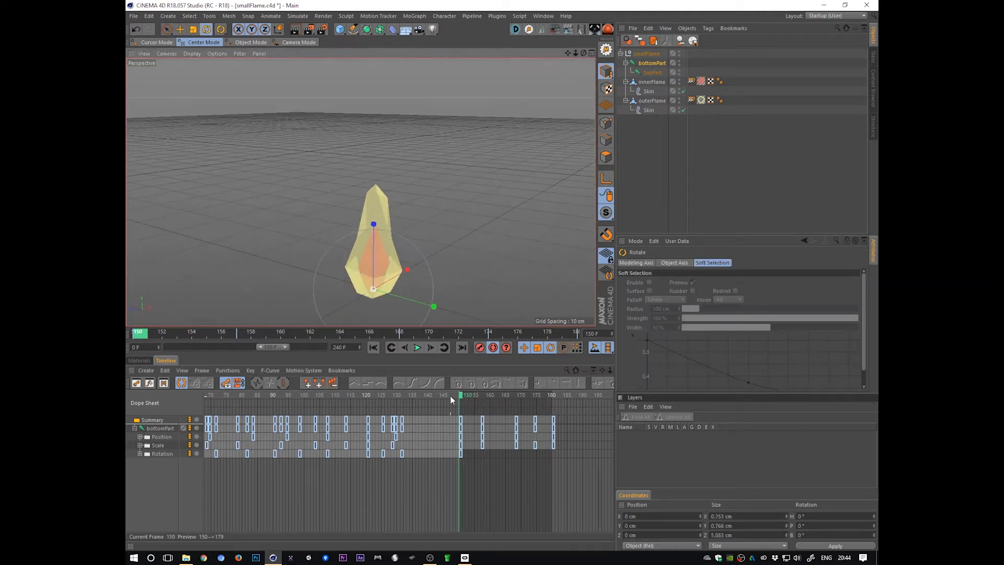
pyautogui.moveTo(450, 396); pyautogui.dragTo(561, 406)
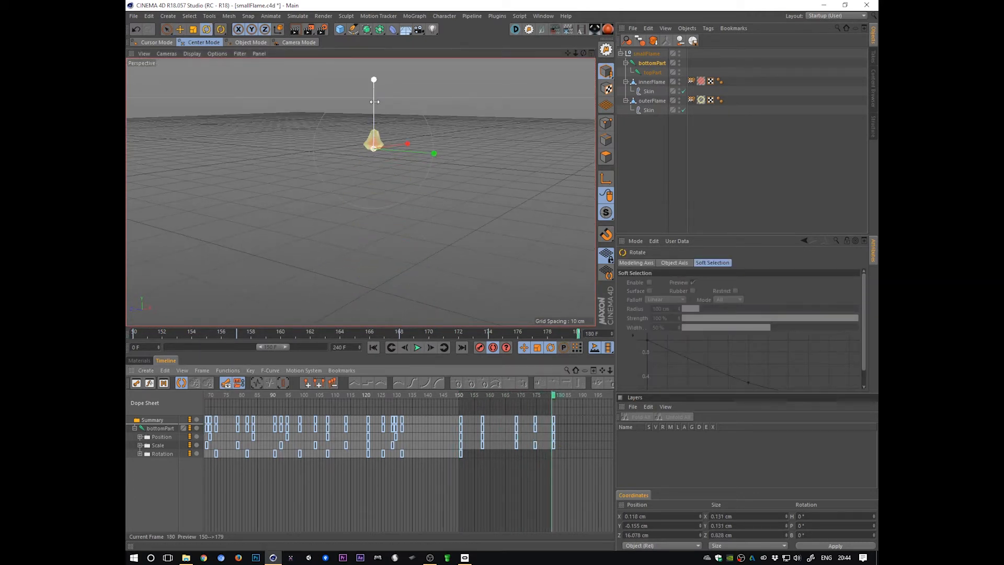
pyautogui.moveTo(374, 80); pyautogui.dragTo(873, 90)
pyautogui.press('F8')
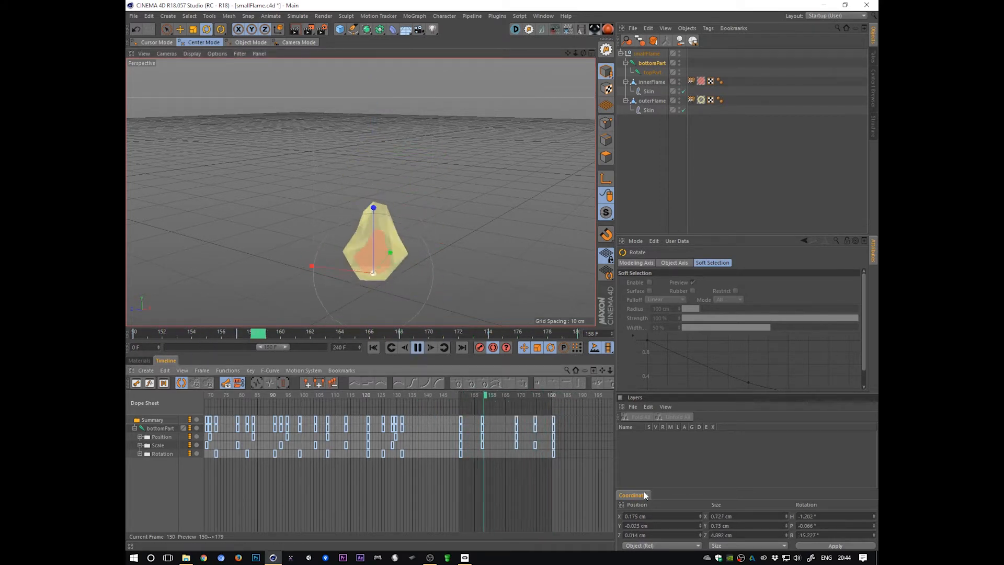
pyautogui.press('F8')
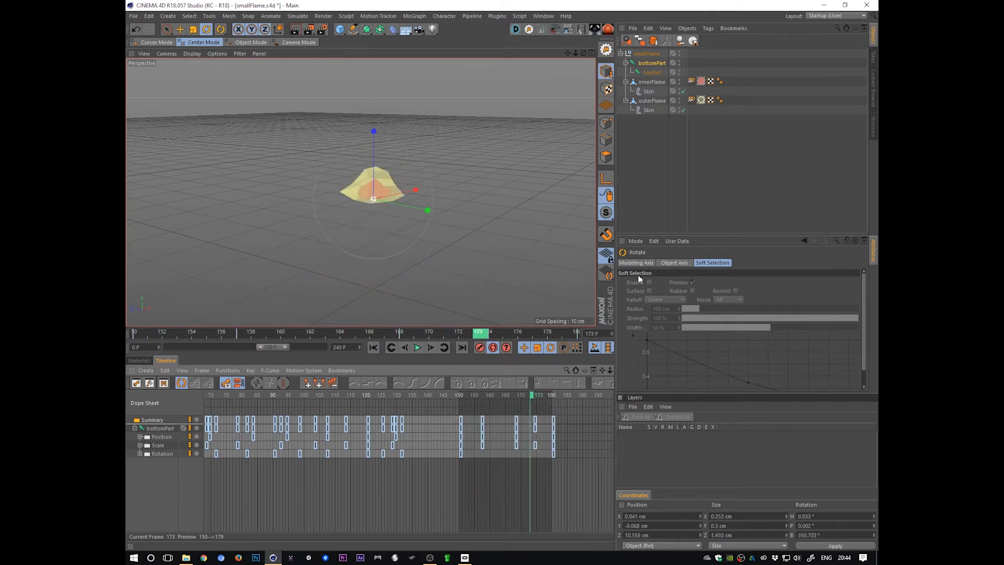
# Delete topPart's keys at frame 180
pyautogui.click(653, 73)
pyautogui.click(467, 401)
pyautogui.moveTo(467, 401); pyautogui.dragTo(461, 399)
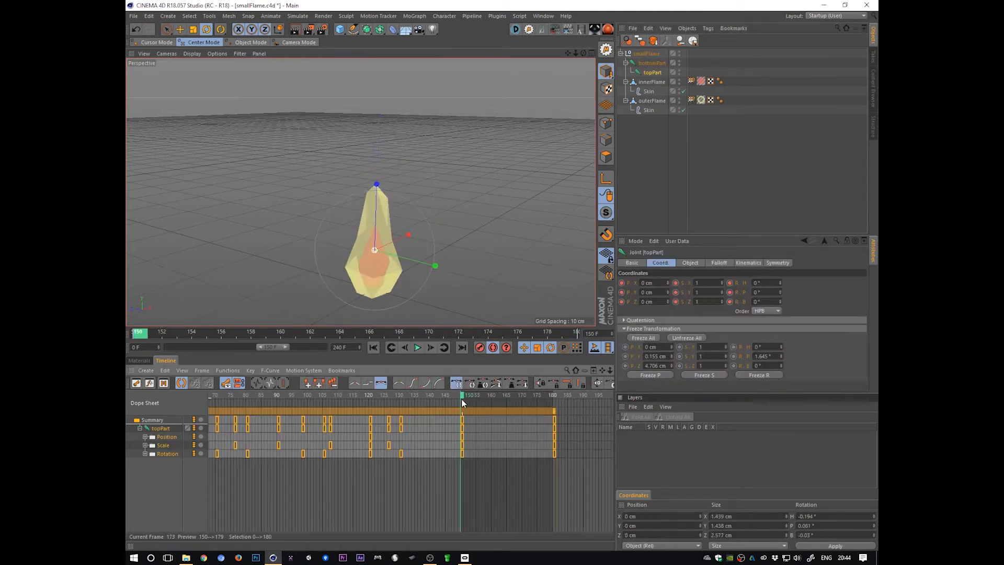
pyautogui.moveTo(580, 413); pyautogui.dragTo(518, 494)
pyautogui.press('Delete')
# Keyframe a tilting rotation of topPart at frame 156 and advance to frame 164
pyautogui.keyDown('alt'); pyautogui.moveTo(544, 239); pyautogui.dragTo(538, 184); pyautogui.keyUp('alt')
pyautogui.press('g')
pyautogui.press('g')
pyautogui.press('g')
pyautogui.press('g')
pyautogui.press('g')
pyautogui.press('g')
pyautogui.press('g')
pyautogui.press('g')
pyautogui.press('g')
pyautogui.press('g')
pyautogui.press('g')
pyautogui.press('g')
pyautogui.press('g')
pyautogui.press('g')
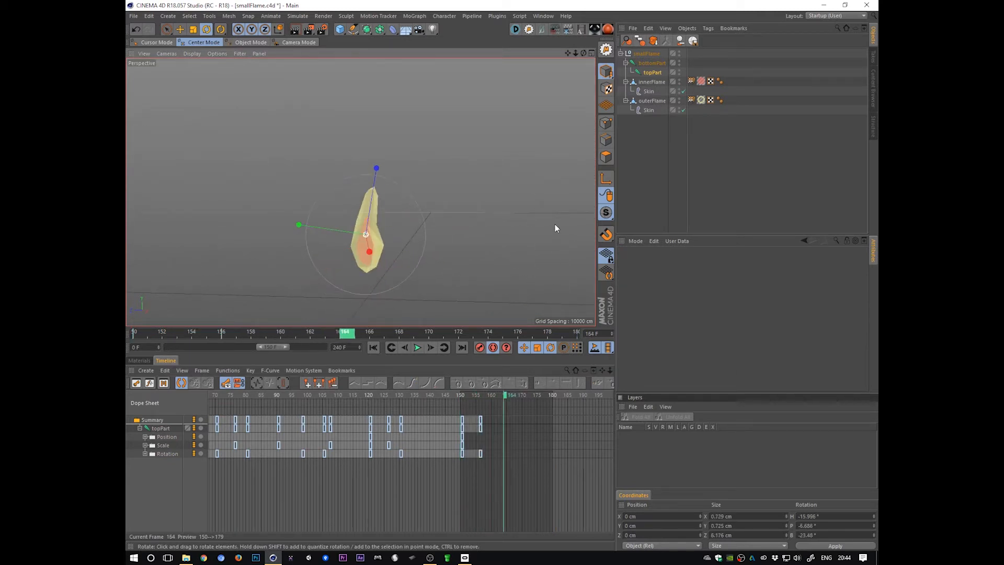
# Rotate topPart into a new bend at frame 164, keyframe it and advance to frame 174
pyautogui.moveTo(555, 224); pyautogui.dragTo(519, 389)
pyautogui.press('g')
pyautogui.press('g')
pyautogui.press('g')
pyautogui.press('g')
pyautogui.press('g')
pyautogui.press('g')
pyautogui.press('g')
pyautogui.press('g')
pyautogui.press('g')
pyautogui.press('g')
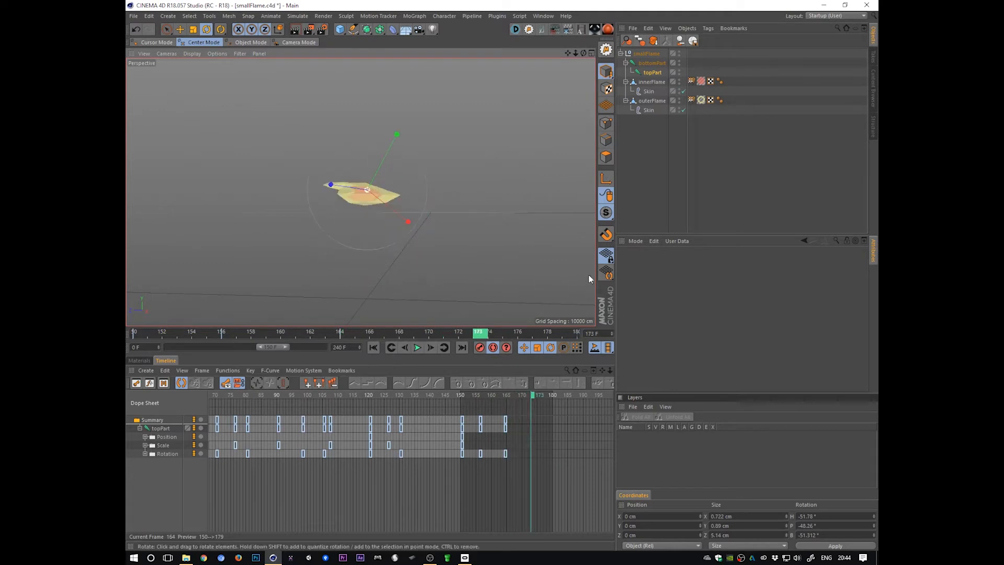
# Keyframe a topPart rotation at frame 174 and an upright topPart with 0° rotation at frame 180, and play the motion
pyautogui.moveTo(552, 256)
pyautogui.mouseDown()
pyautogui.moveTo(551, 293)
pyautogui.moveTo(430, 303)
pyautogui.moveTo(562, 268)
pyautogui.mouseUp()
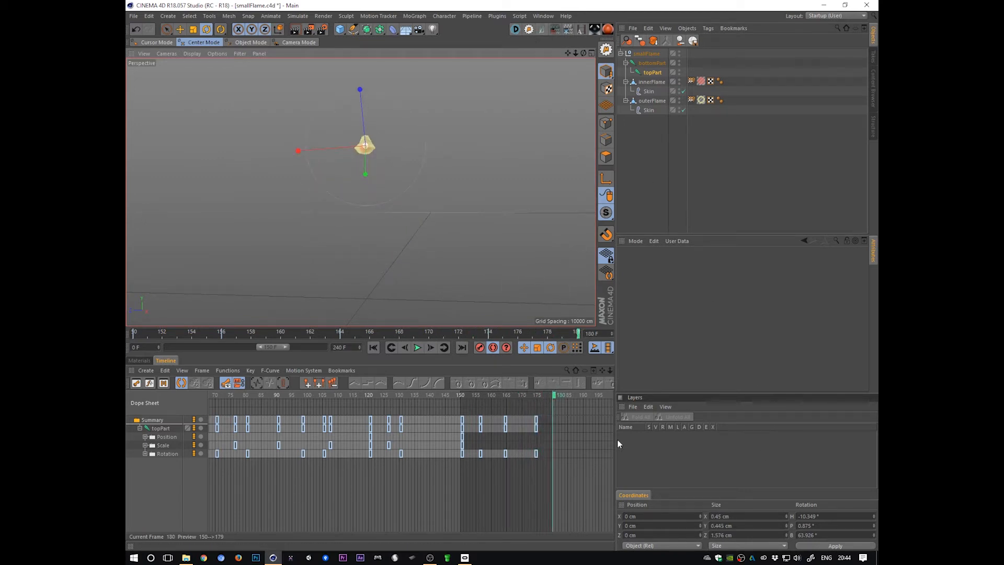
pyautogui.click(555, 30)
pyautogui.press('F9')
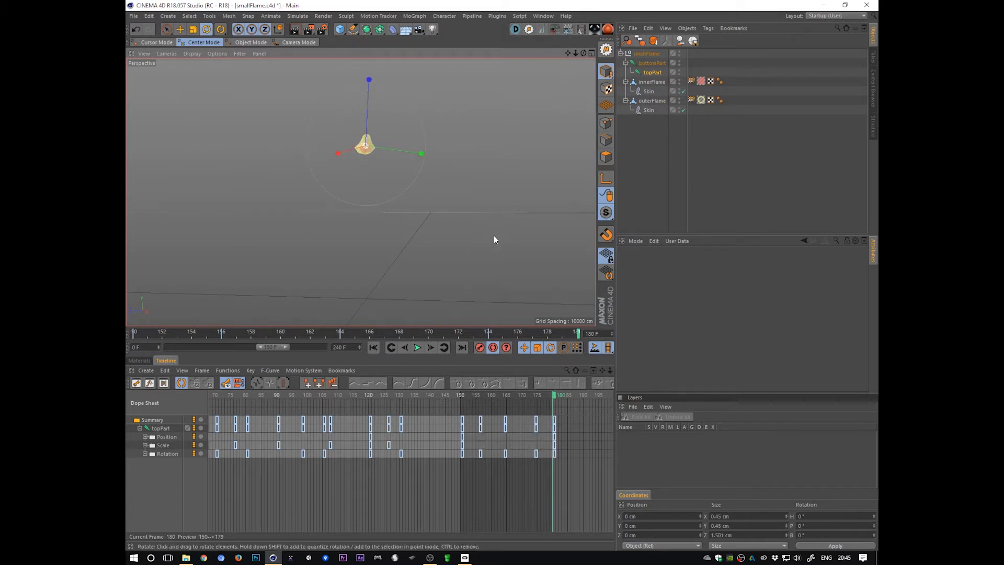
pyautogui.press('F8')
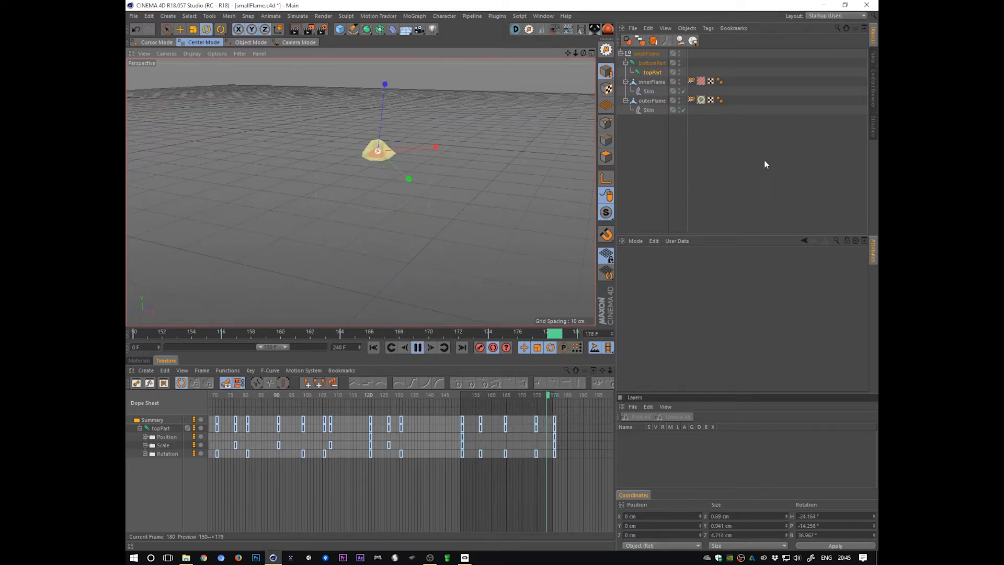
# Move the topPart joint at frame 161 to reshape the flame tip and record a keyframe there
pyautogui.click(736, 177)
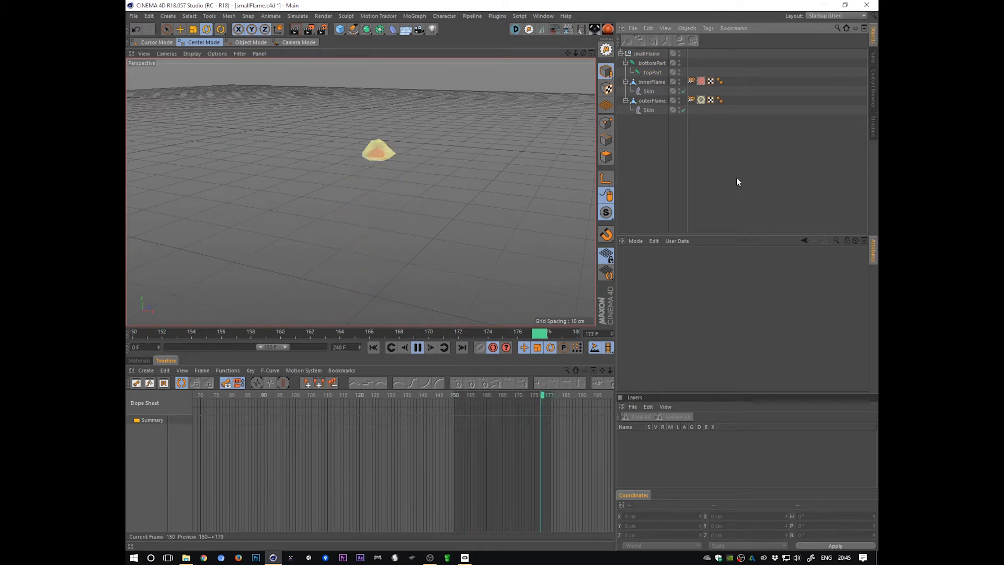
pyautogui.press('F8')
pyautogui.click(652, 73)
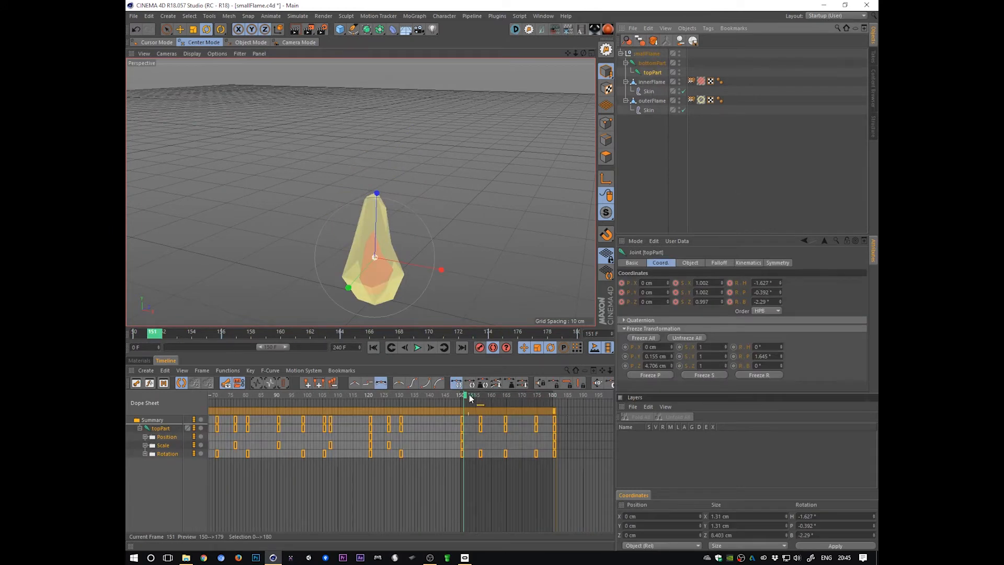
pyautogui.moveTo(464, 396); pyautogui.dragTo(500, 430)
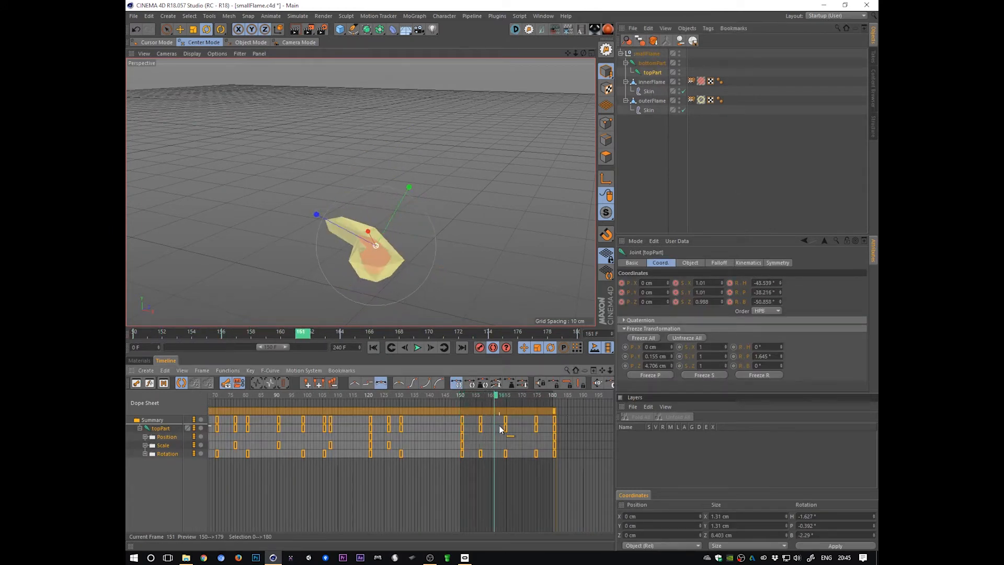
pyautogui.press('e')
pyautogui.moveTo(485, 256); pyautogui.dragTo(530, 296)
pyautogui.press('F9')
# Go to frame 180, play back the edited section of the flame animation and save the scene
pyautogui.moveTo(496, 395)
pyautogui.mouseDown()
pyautogui.moveTo(461, 400)
pyautogui.moveTo(553, 403)
pyautogui.mouseUp()
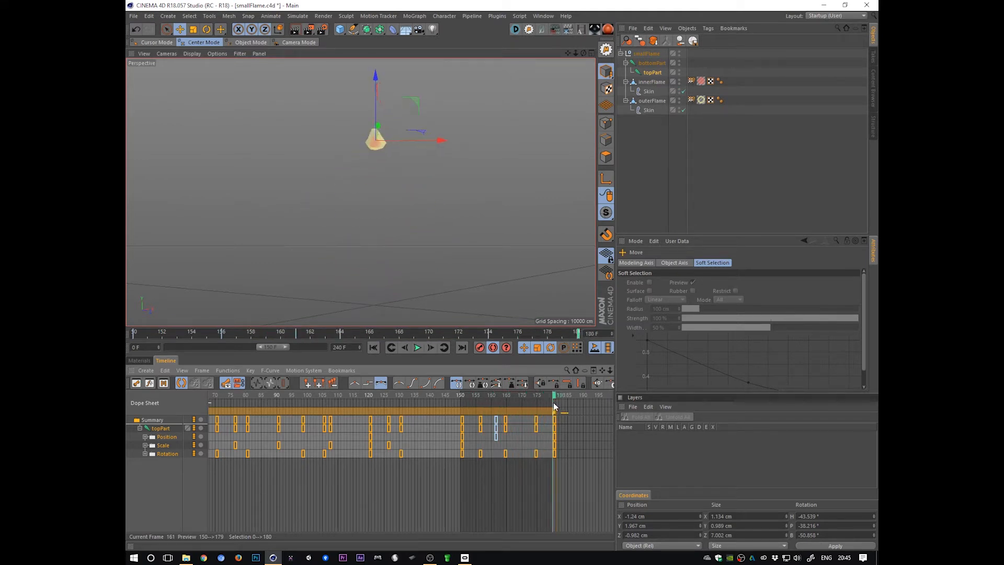
pyautogui.press('F8')
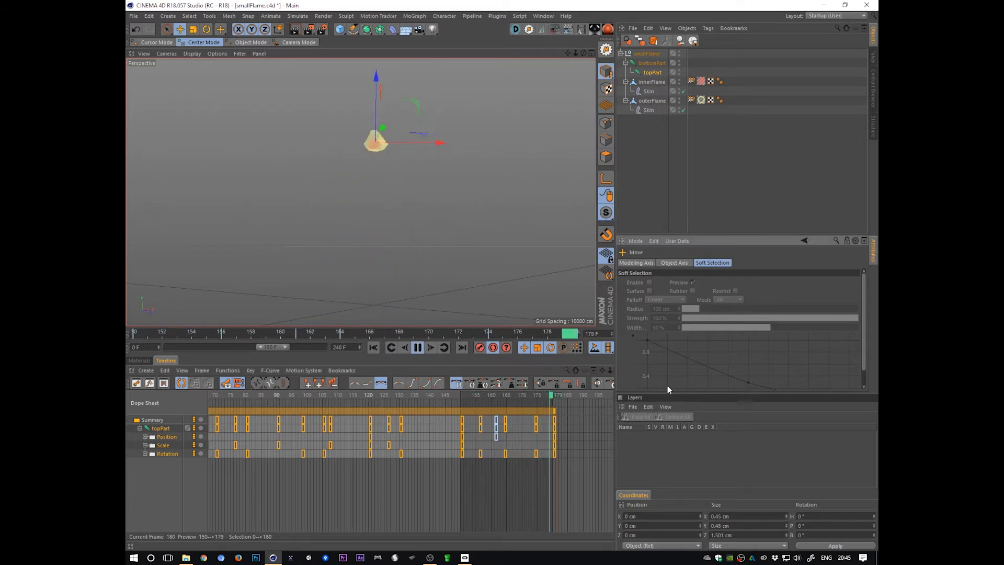
pyautogui.press('F8')
pyautogui.hotkey('ctrl', 's')
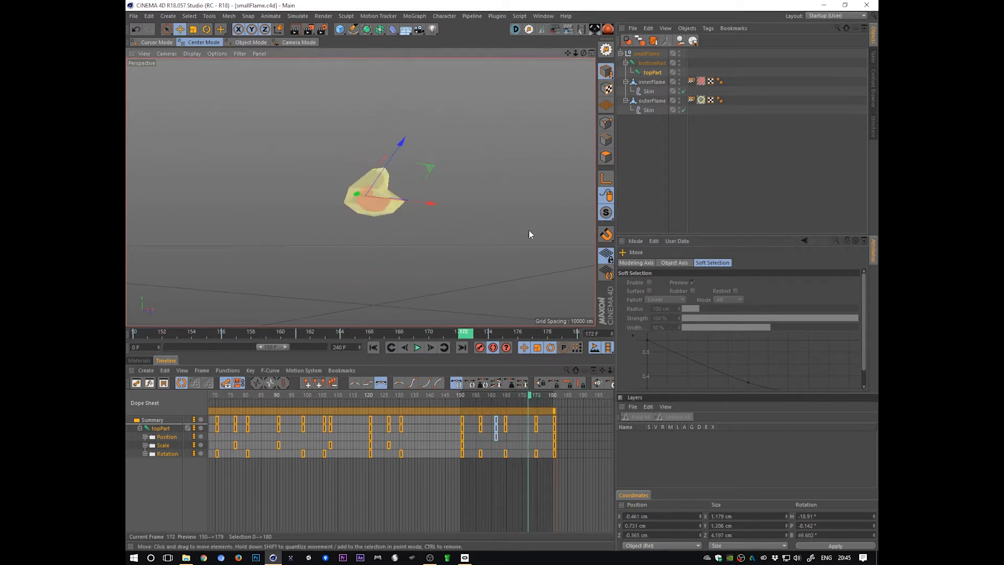
# Set the project's end frame to 180 and extend the preview range back to frame 0
pyautogui.scroll(-5, 529, 231)
pyautogui.keyDown('alt'); pyautogui.moveTo(526, 233); pyautogui.dragTo(542, 287); pyautogui.keyUp('alt')
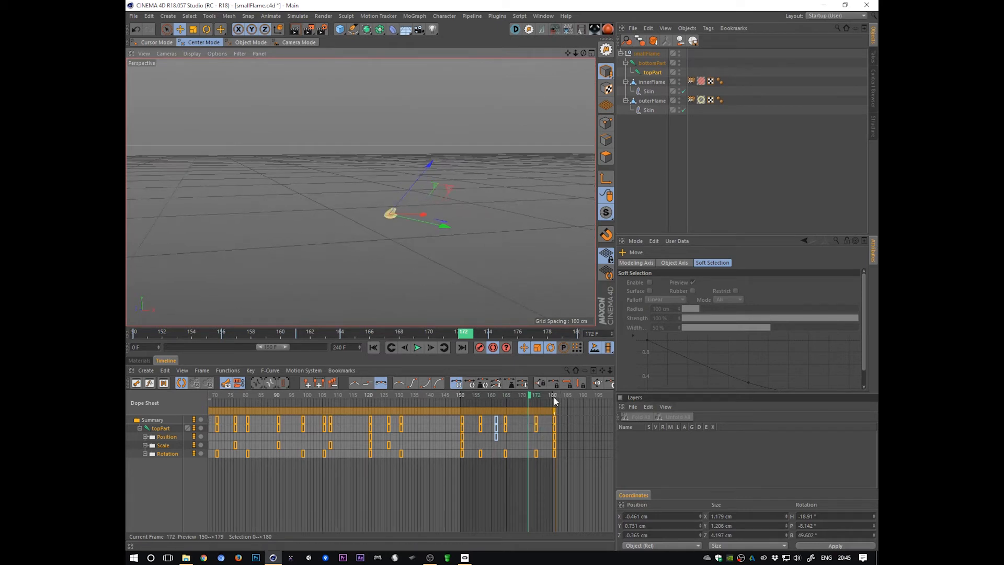
pyautogui.write('180')
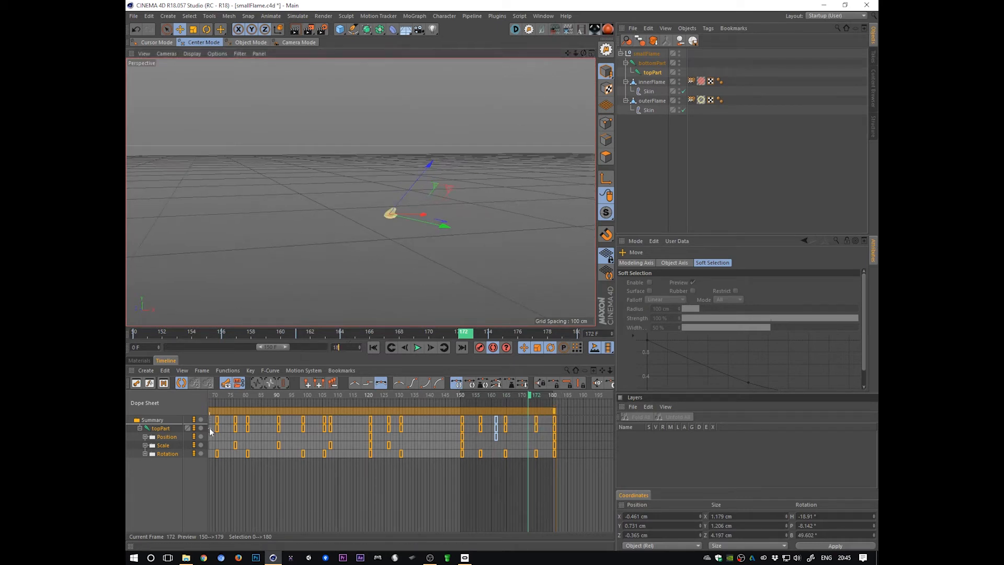
pyautogui.press('Return')
pyautogui.moveTo(292, 346); pyautogui.dragTo(135, 362)
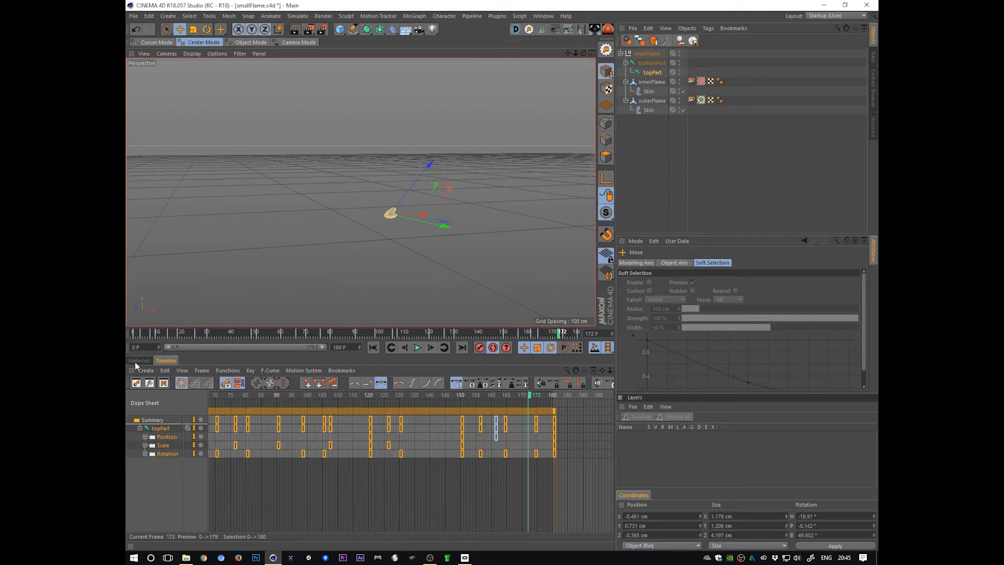
# Play the full flame animation with nothing selected, and stop the playback
pyautogui.press('F8')
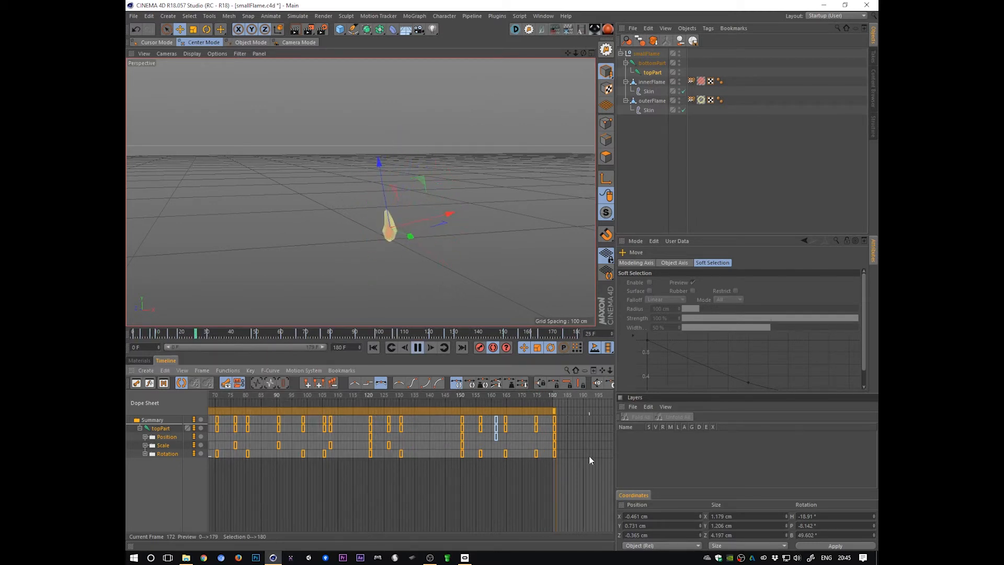
pyautogui.click(759, 163)
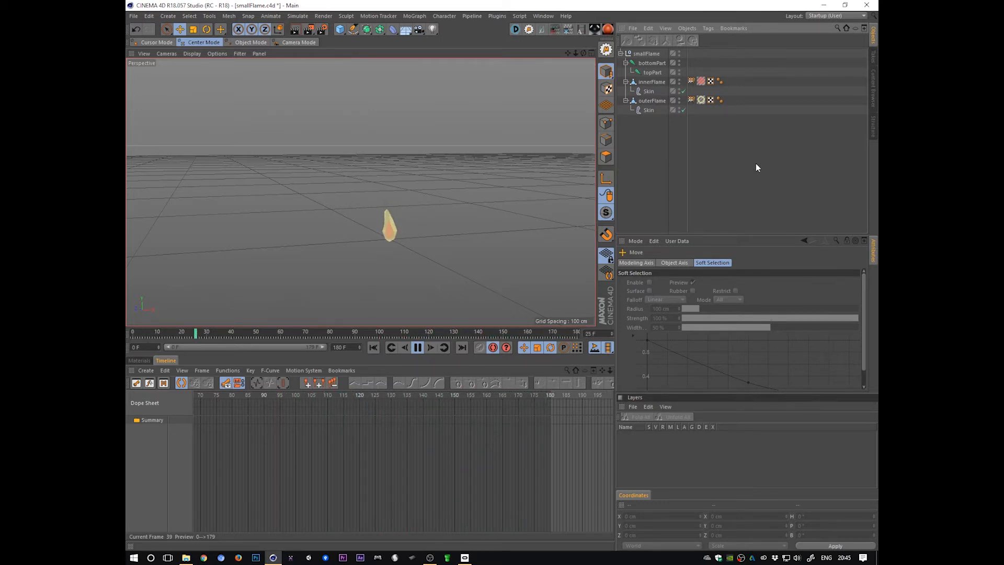
pyautogui.press('F8')
# Start an FBX export of the flame and browse to the tinyUniverse project's Assets/APOTU/models folder
pyautogui.click(134, 17)
pyautogui.moveTo(197, 187)
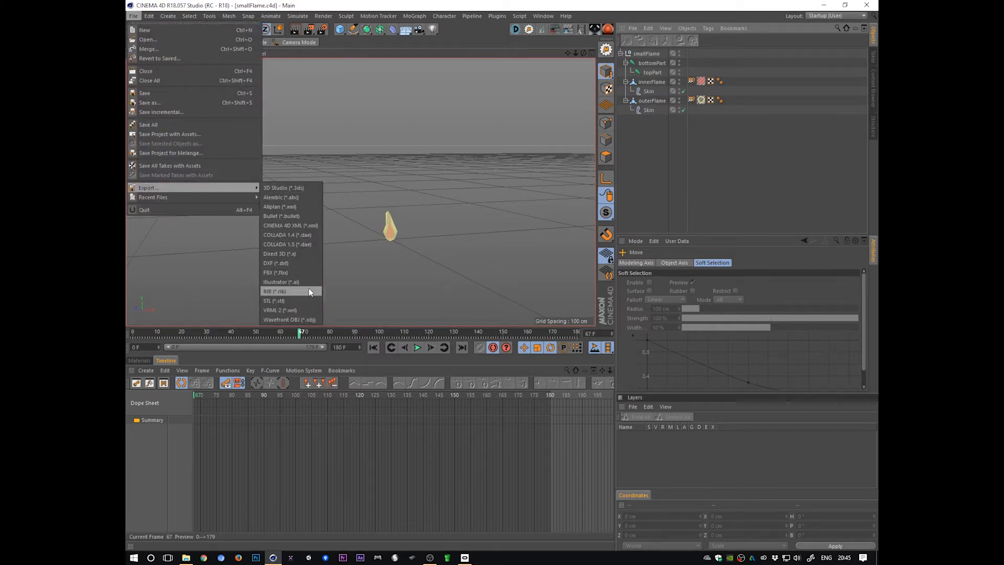
pyautogui.click(314, 272)
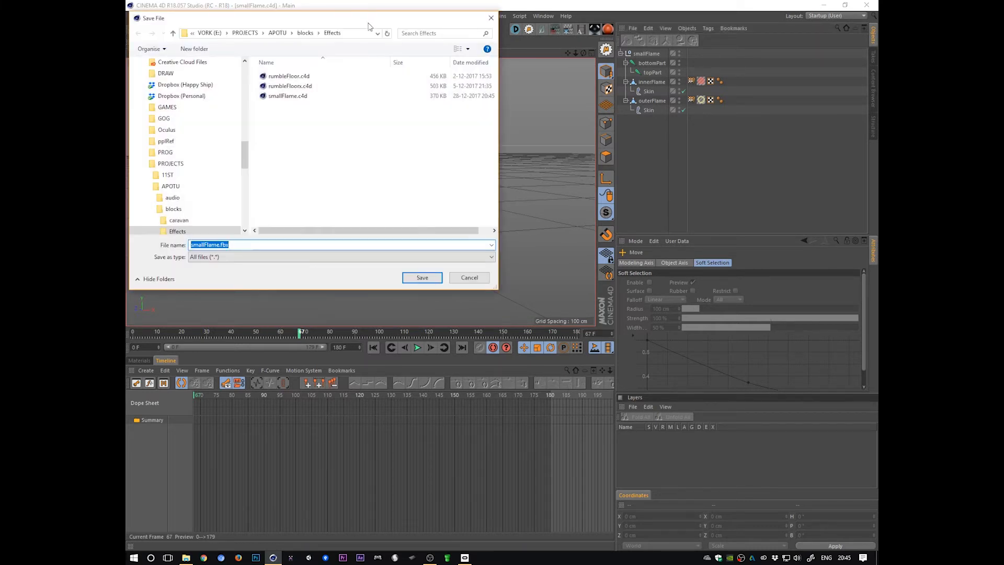
pyautogui.moveTo(368, 26); pyautogui.dragTo(563, 153)
pyautogui.click(529, 159)
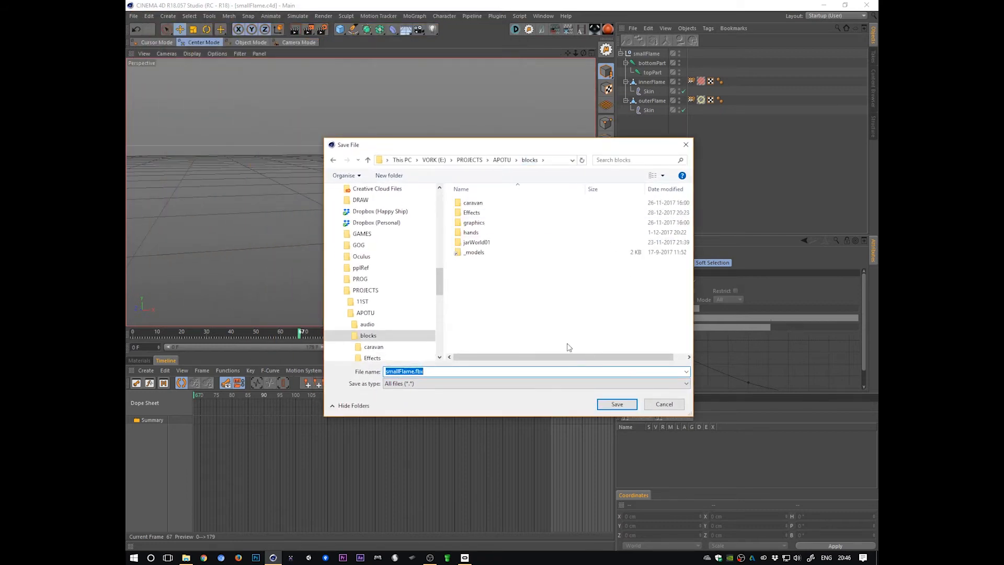
pyautogui.doubleClick(474, 253)
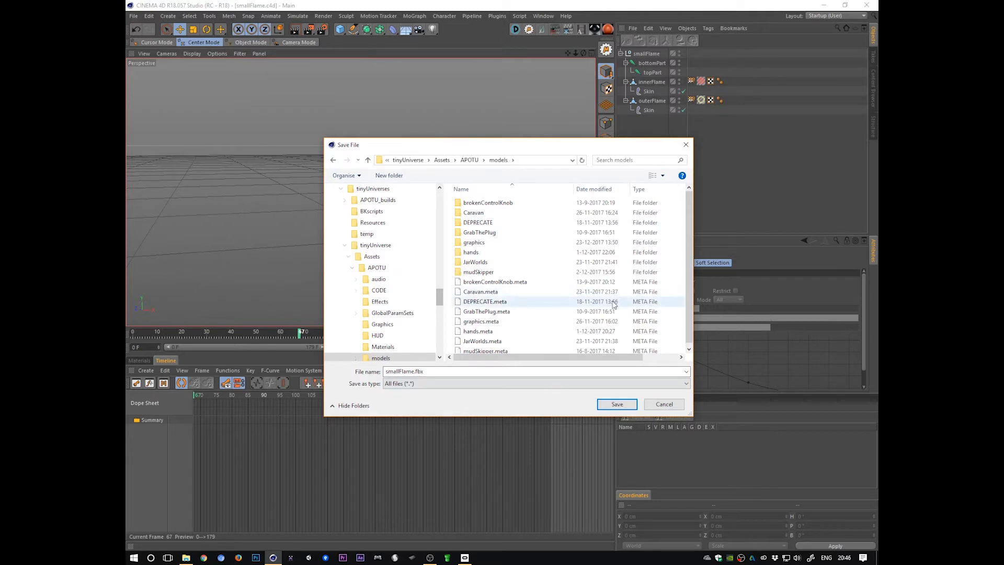
pyautogui.moveTo(580, 145); pyautogui.dragTo(550, 134)
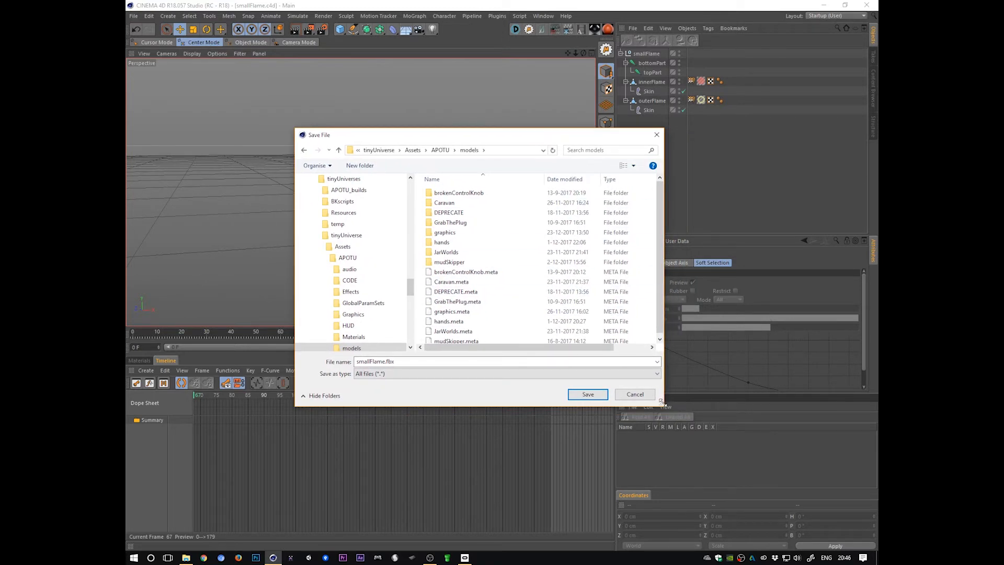
pyautogui.moveTo(662, 401); pyautogui.dragTo(723, 453)
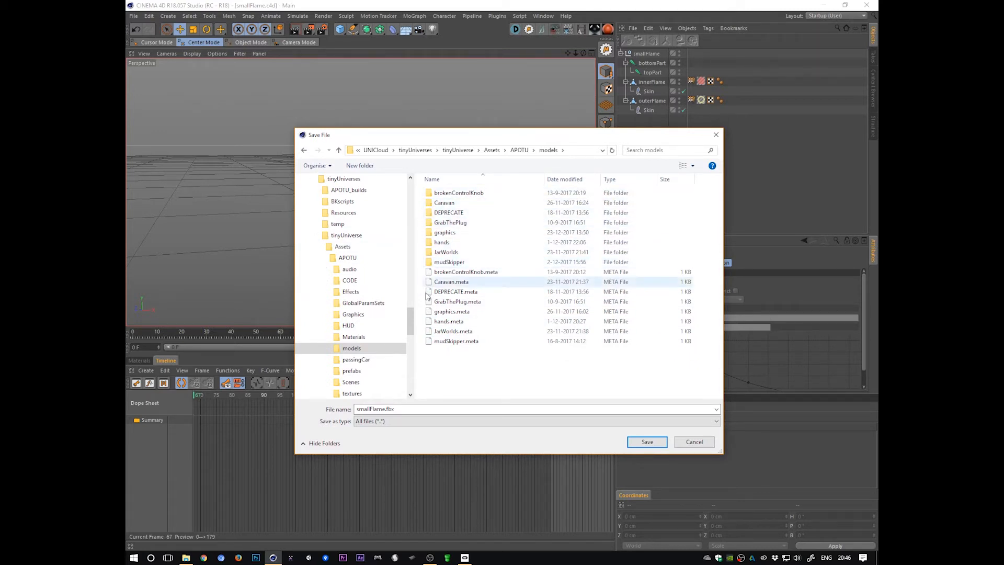
pyautogui.click(351, 292)
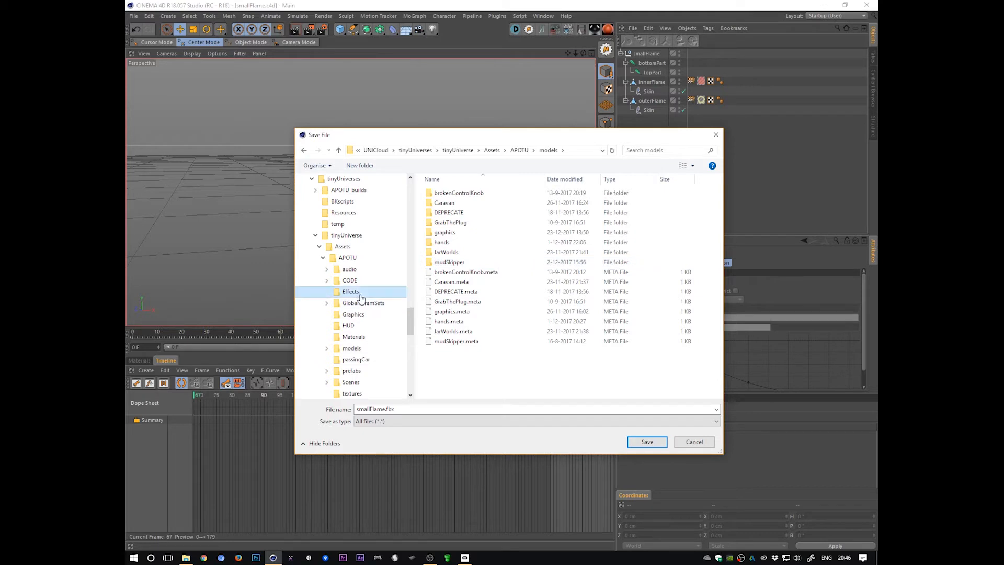
pyautogui.click(351, 348)
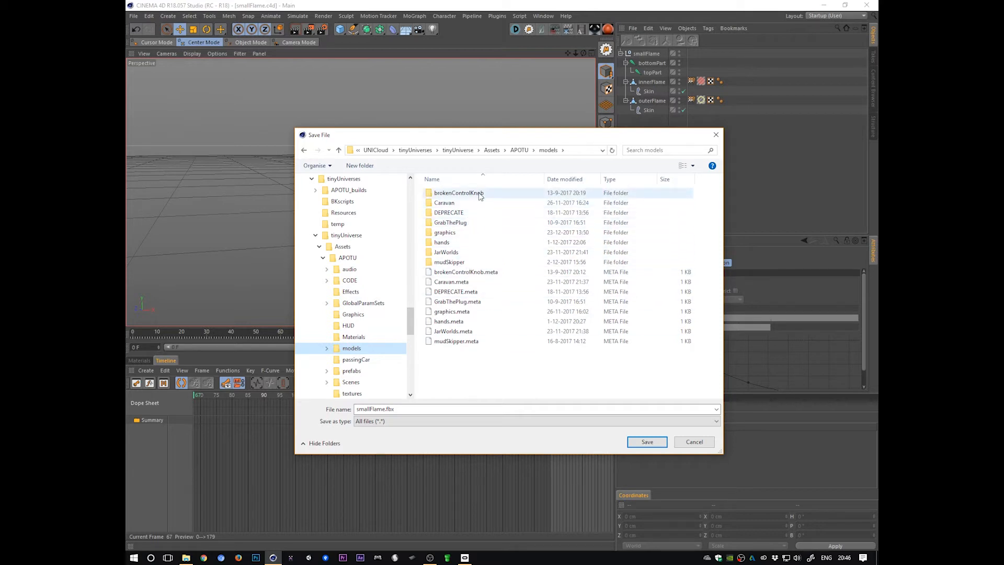
# Create a folder named effects inside the models folder and open it as the export location
pyautogui.hotkey('ctrl', 'shift', 'n')
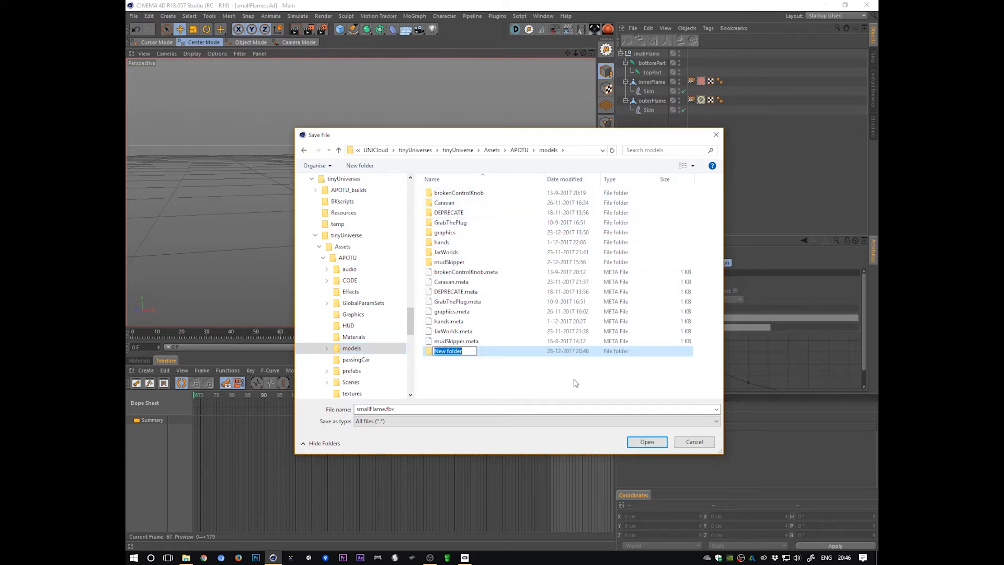
pyautogui.write('effects')
pyautogui.press('Return')
pyautogui.press('Return')
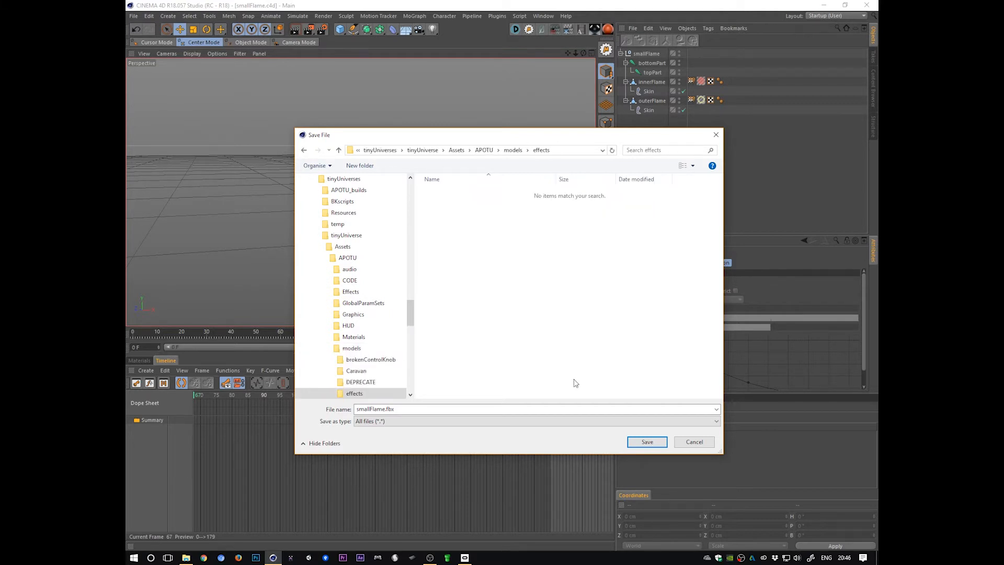
# Export the flame as smallFlame.fbx into the effects folder with animation tracks included
pyautogui.click(646, 444)
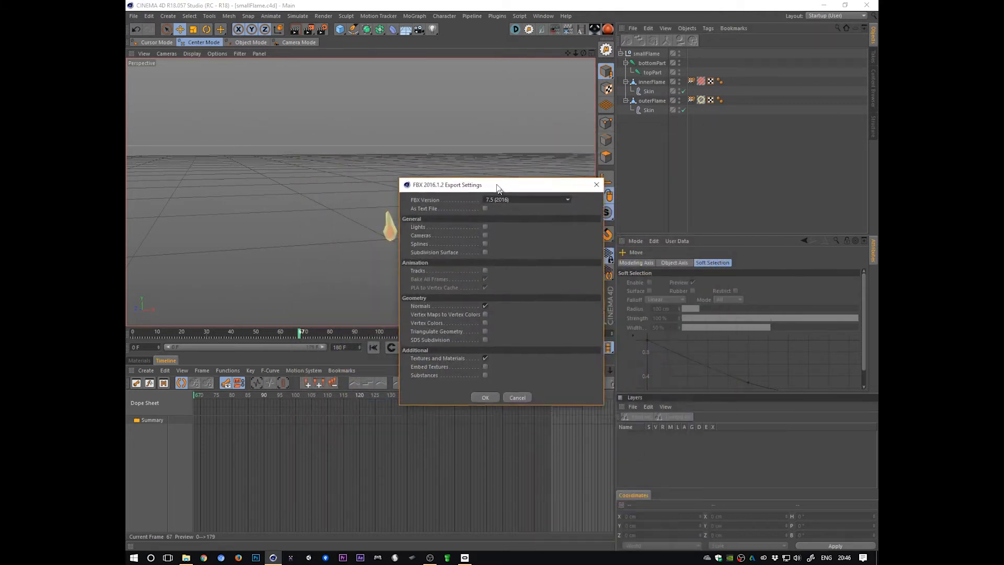
pyautogui.click(484, 266)
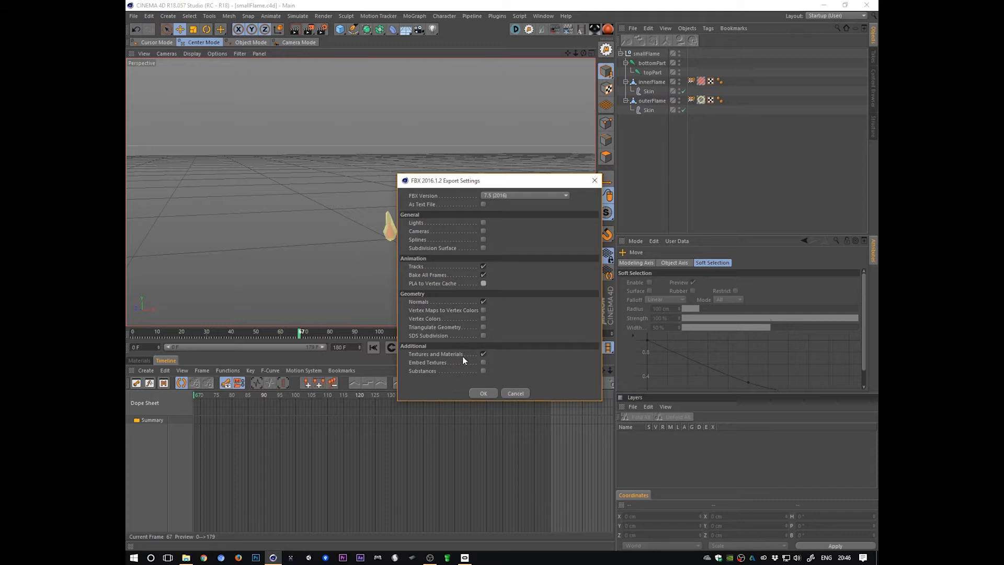
pyautogui.click(488, 393)
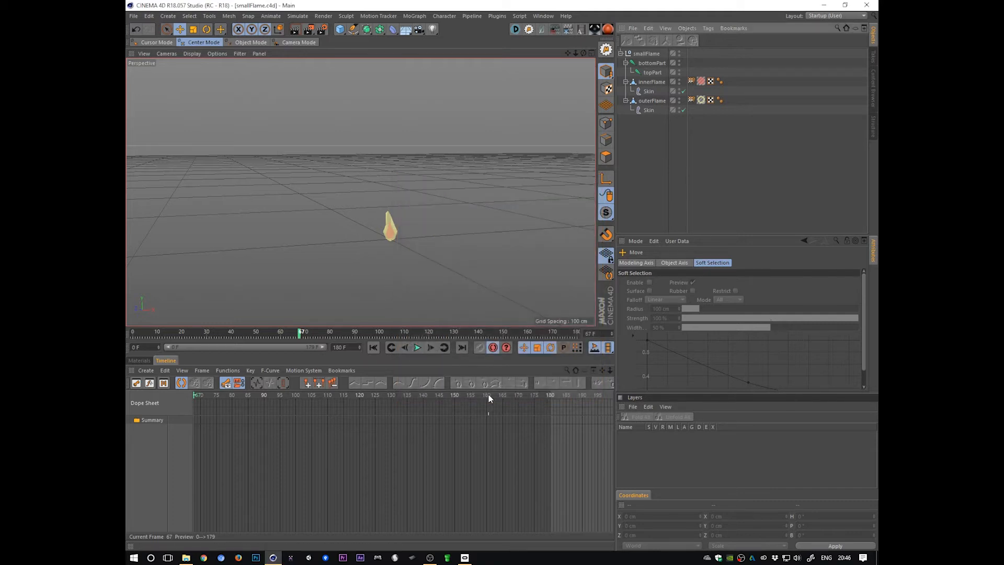
# Play the flame animation and scrub back to its start
pyautogui.press('F8')
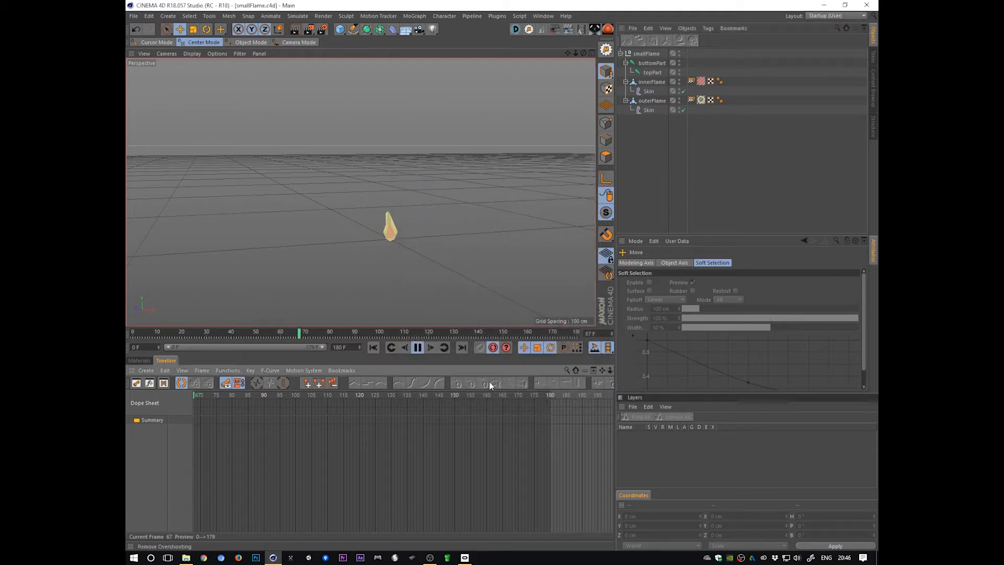
pyautogui.moveTo(359, 334); pyautogui.dragTo(133, 332)
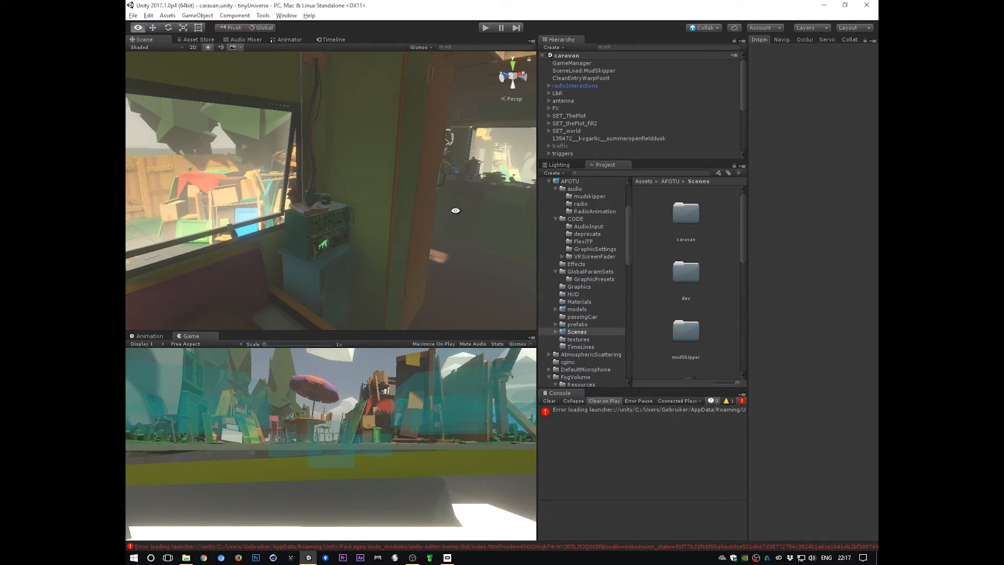
# In Unity, look around the caravan interior, examining the window and radio corner, the door and the far end of the room
pyautogui.keyDown('alt'); pyautogui.moveTo(455, 211); pyautogui.dragTo(320, 263); pyautogui.keyUp('alt')
pyautogui.keyDown('alt'); pyautogui.moveTo(417, 255); pyautogui.dragTo(386, 213, button='right'); pyautogui.keyUp('alt')
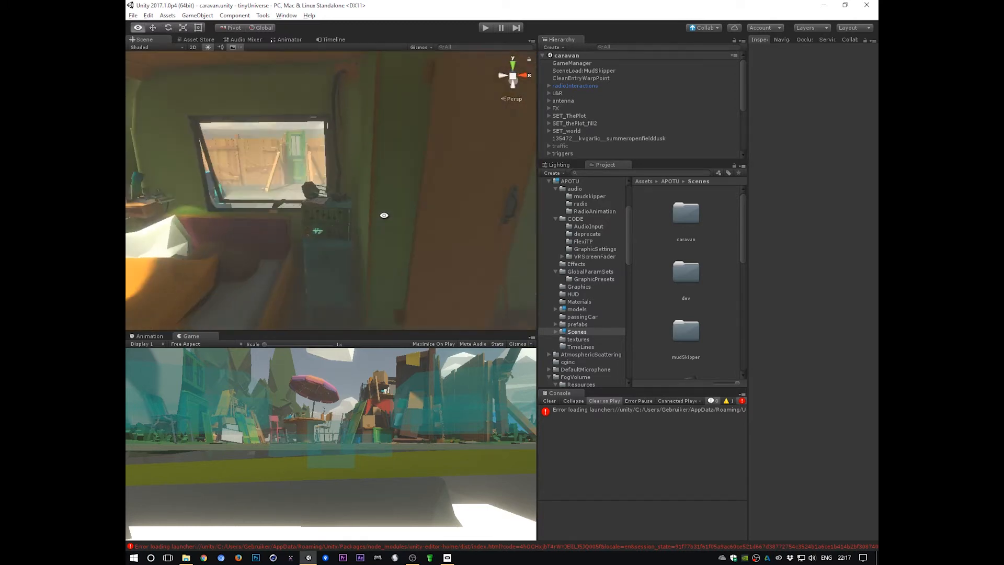
pyautogui.keyDown('alt'); pyautogui.moveTo(363, 258); pyautogui.dragTo(471, 235); pyautogui.keyUp('alt')
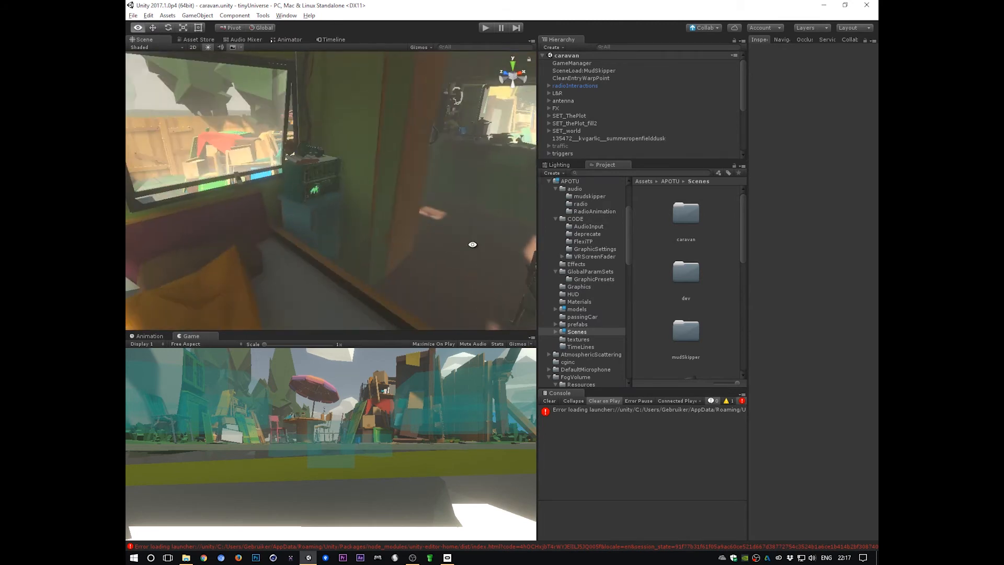
pyautogui.keyDown('alt'); pyautogui.moveTo(472, 245); pyautogui.dragTo(391, 239, button='middle'); pyautogui.keyUp('alt')
pyautogui.keyDown('alt'); pyautogui.moveTo(449, 239); pyautogui.dragTo(494, 240); pyautogui.keyUp('alt')
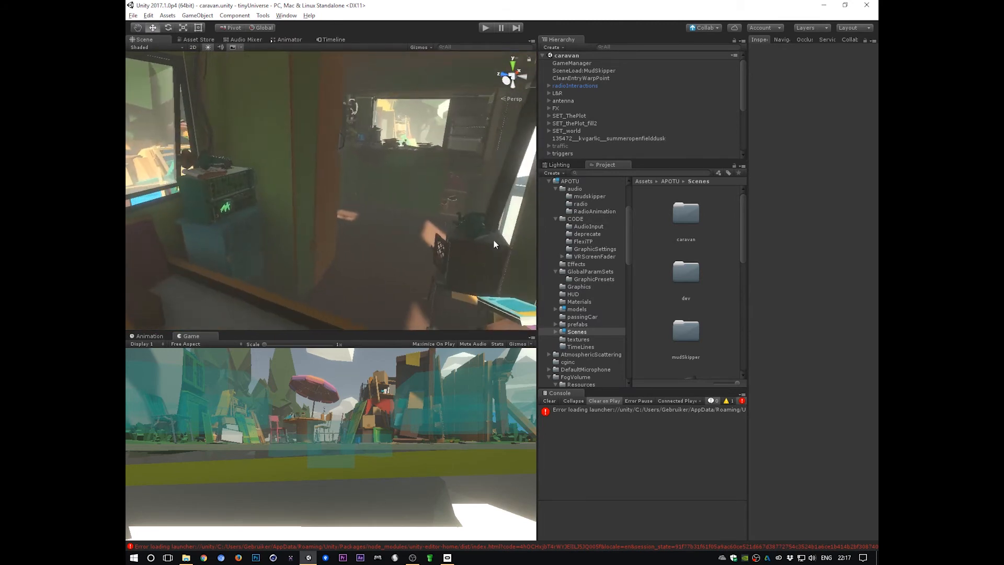
pyautogui.keyDown('alt'); pyautogui.moveTo(407, 238); pyautogui.dragTo(303, 217); pyautogui.keyUp('alt')
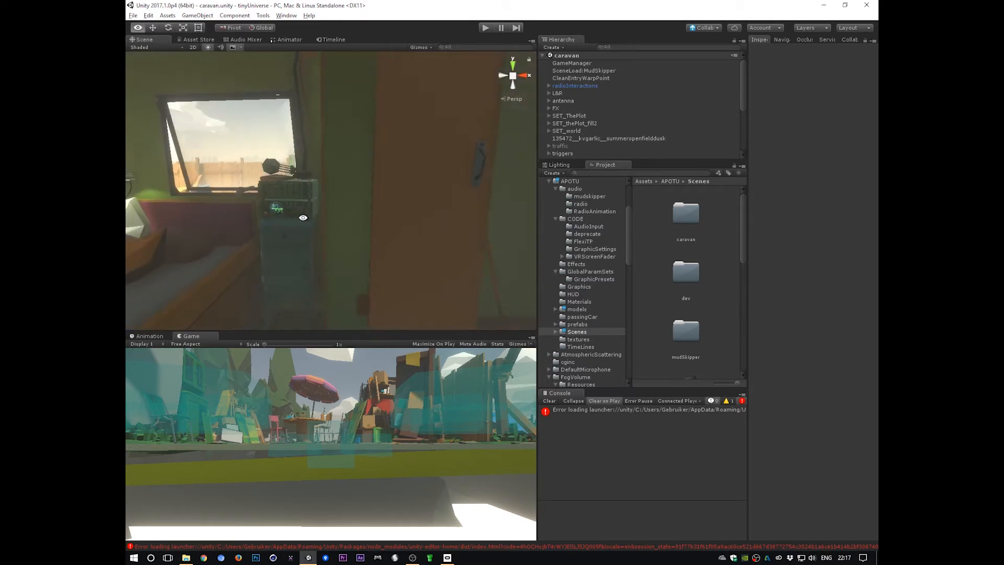
pyautogui.moveTo(344, 180)
pyautogui.mouseDown(button='middle')
pyautogui.moveTo(606, 198)
pyautogui.moveTo(355, 191)
pyautogui.mouseUp(button='middle')
pyautogui.keyDown('alt'); pyautogui.moveTo(355, 191); pyautogui.dragTo(401, 215); pyautogui.keyUp('alt')
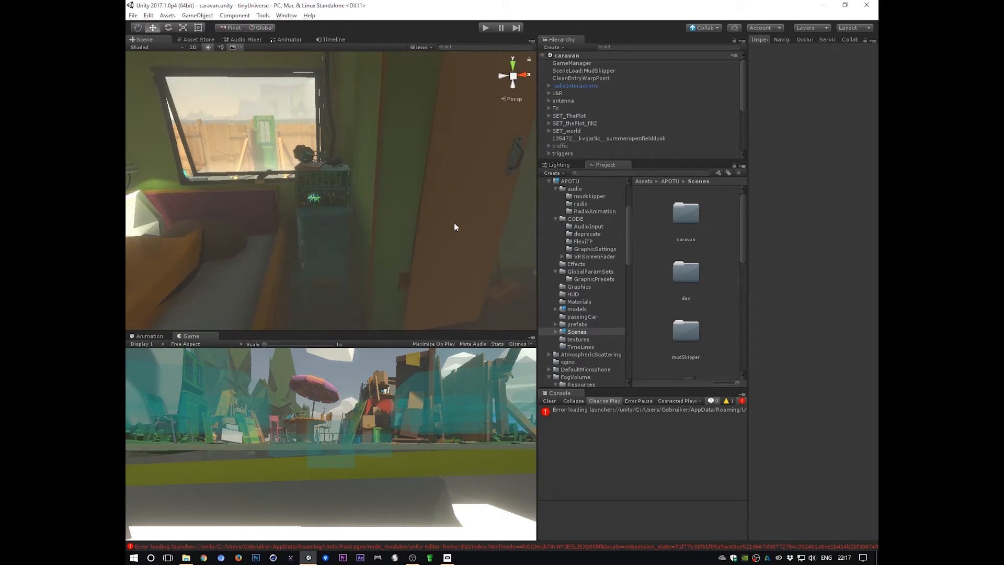
pyautogui.keyDown('alt'); pyautogui.moveTo(429, 214); pyautogui.dragTo(420, 216); pyautogui.keyUp('alt')
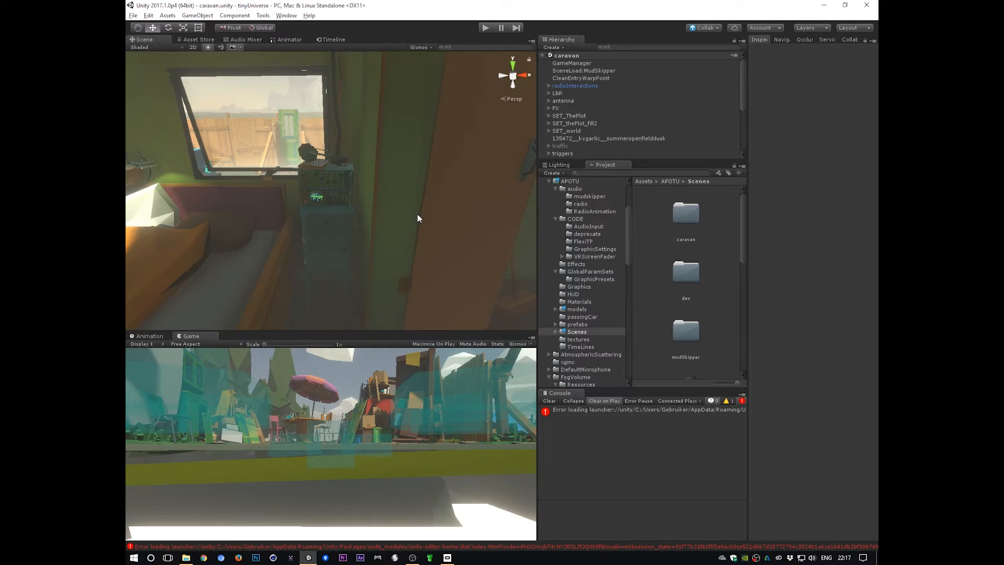
pyautogui.moveTo(437, 209); pyautogui.dragTo(399, 213, button='right')
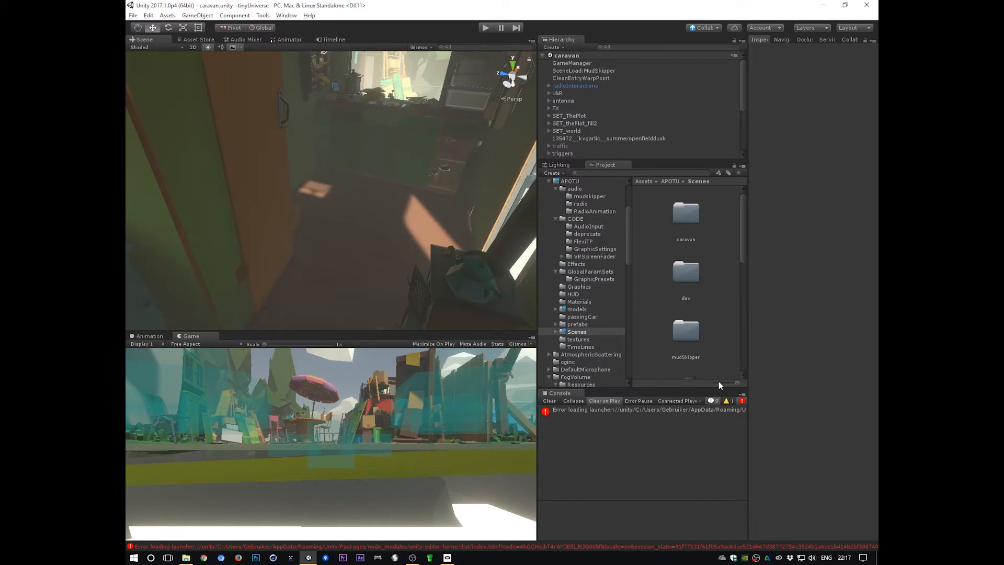
# Shrink the asset thumbnails, open the models/effects folder and preview the imported smallFlame model's animation
pyautogui.moveTo(727, 383); pyautogui.dragTo(726, 384)
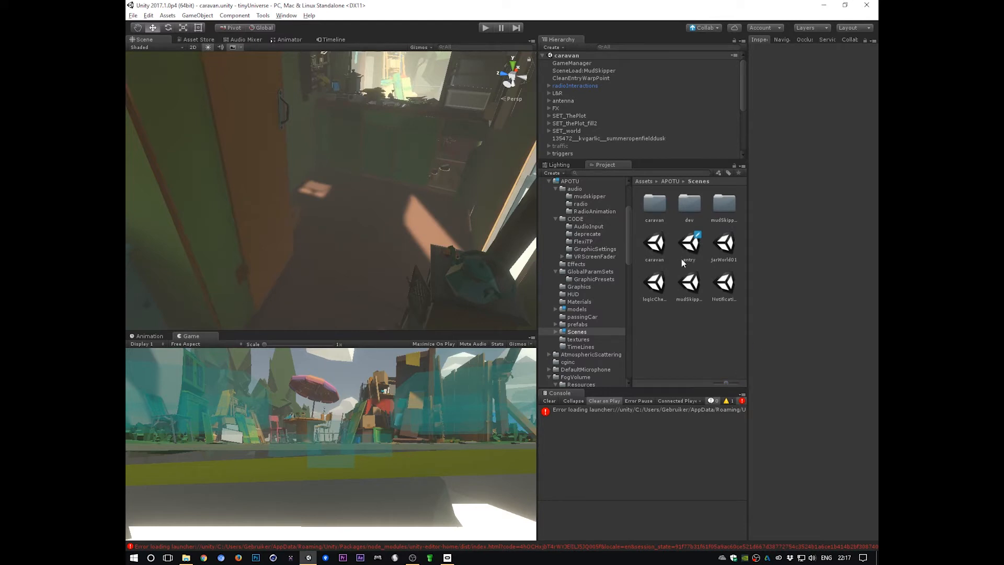
pyautogui.click(583, 310)
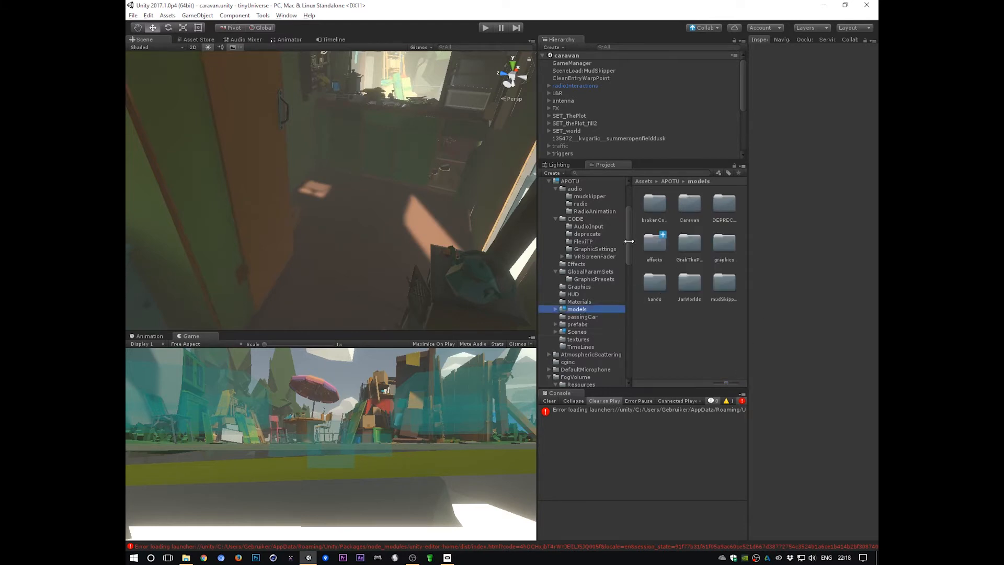
pyautogui.doubleClick(657, 240)
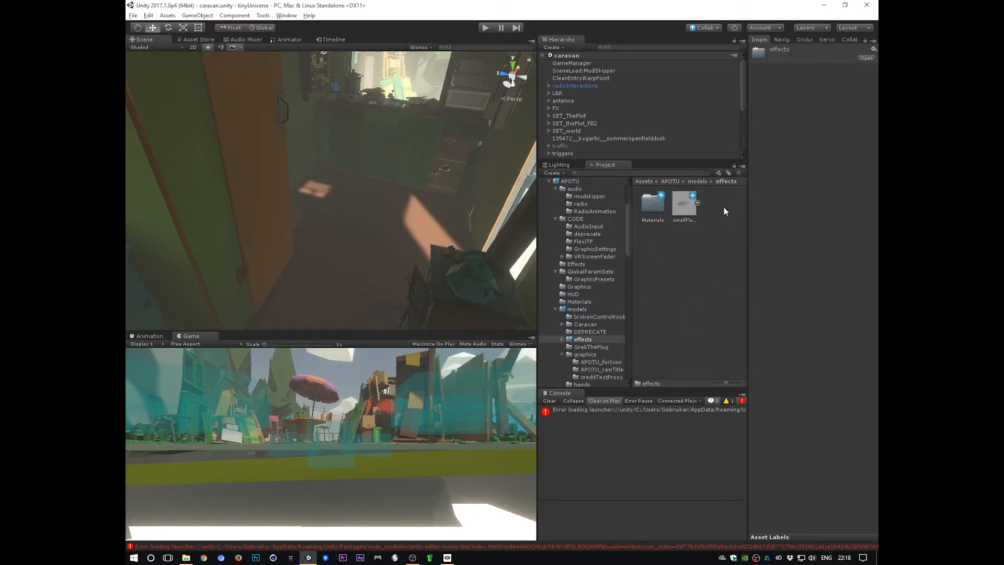
pyautogui.click(682, 205)
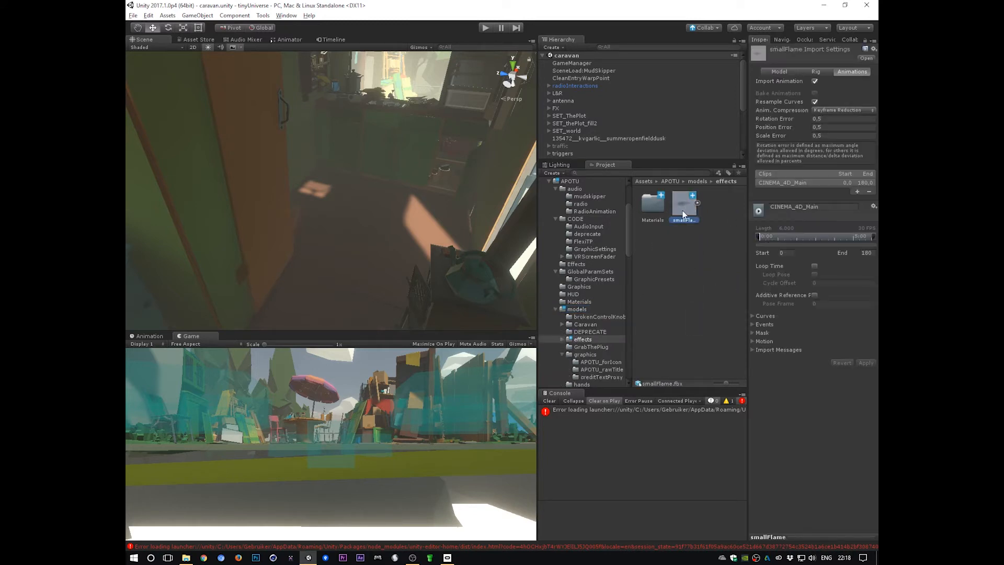
pyautogui.click(798, 537)
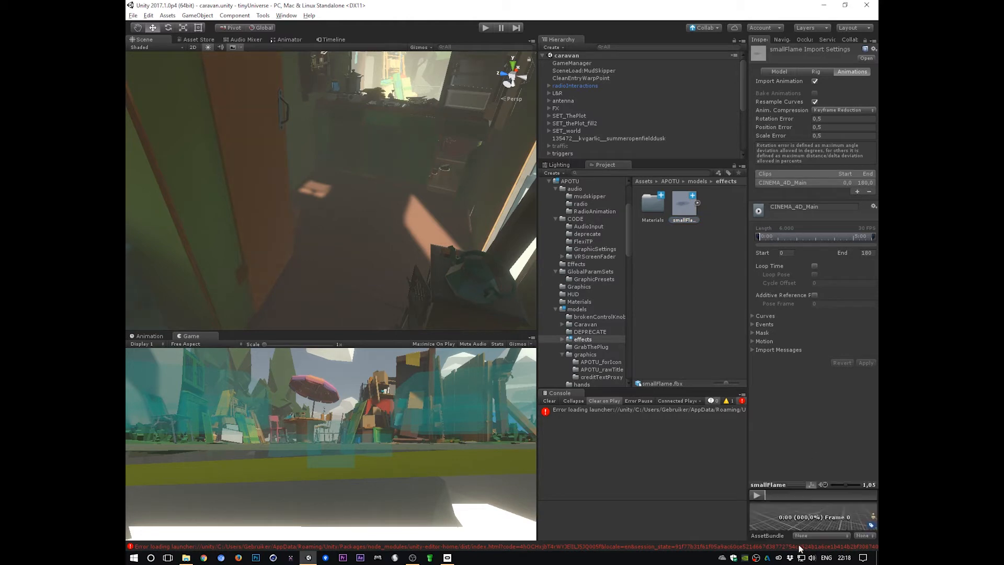
pyautogui.moveTo(794, 480); pyautogui.dragTo(866, 386)
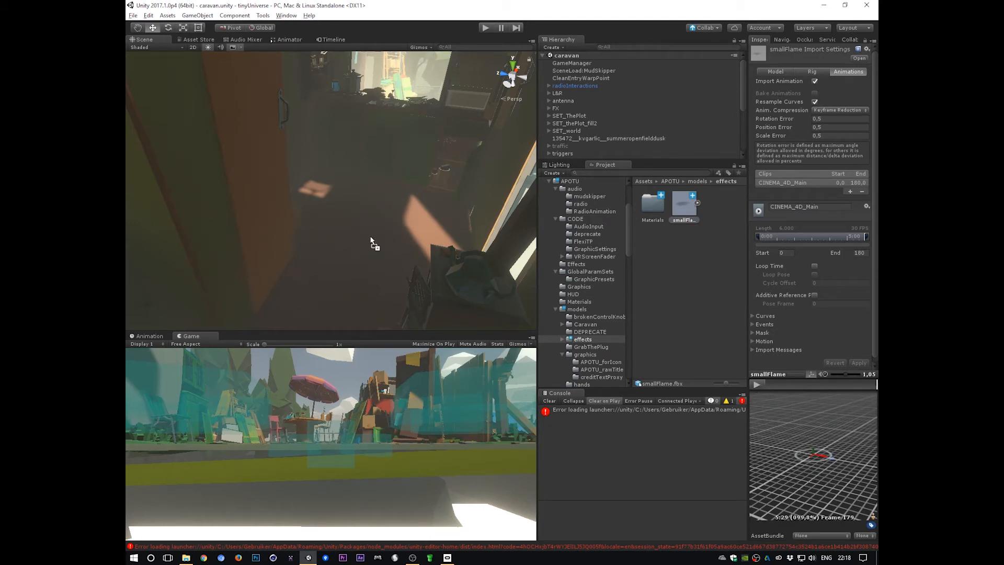
# Place the smallFlame model above the caravan floor and raise it to a Y position of about 1.38
pyautogui.moveTo(372, 237); pyautogui.dragTo(369, 235)
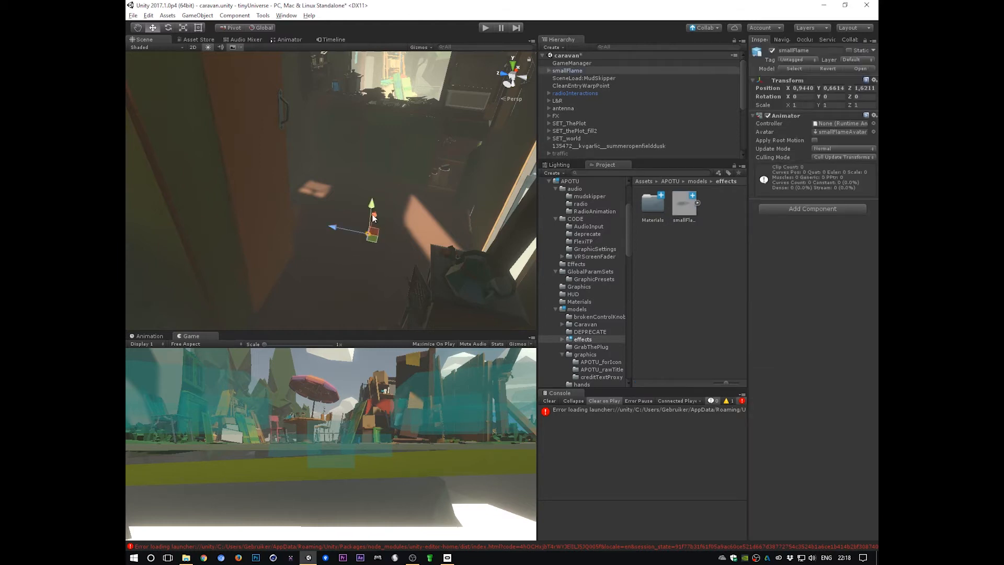
pyautogui.moveTo(372, 206); pyautogui.dragTo(371, 155)
pyautogui.keyDown('alt'); pyautogui.moveTo(376, 181); pyautogui.dragTo(361, 205, button='right'); pyautogui.keyUp('alt')
pyautogui.keyDown('alt'); pyautogui.moveTo(361, 205); pyautogui.dragTo(370, 230); pyautogui.keyUp('alt')
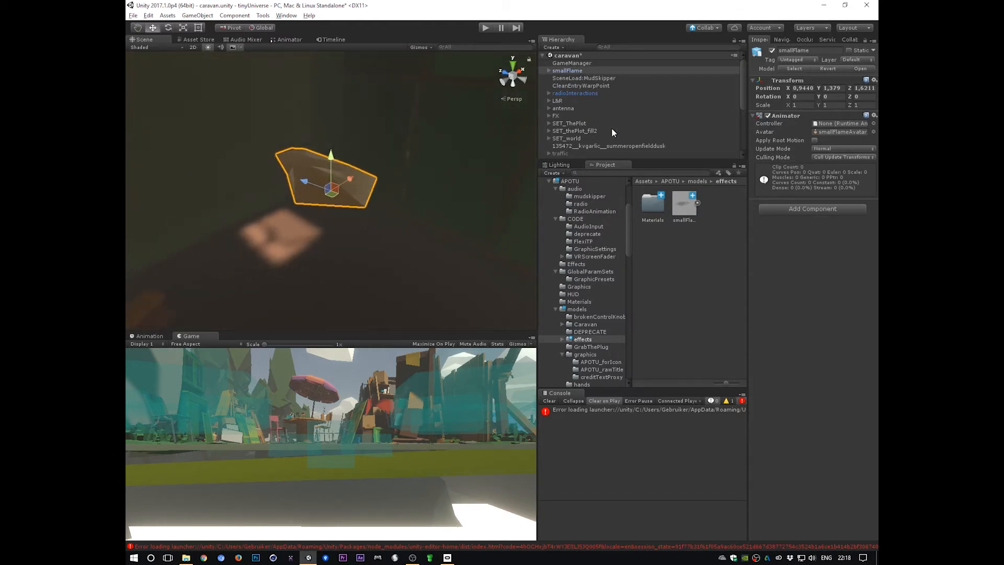
# Review the smallFlame asset's rig import settings, widening the Inspector for easier reading
pyautogui.click(684, 207)
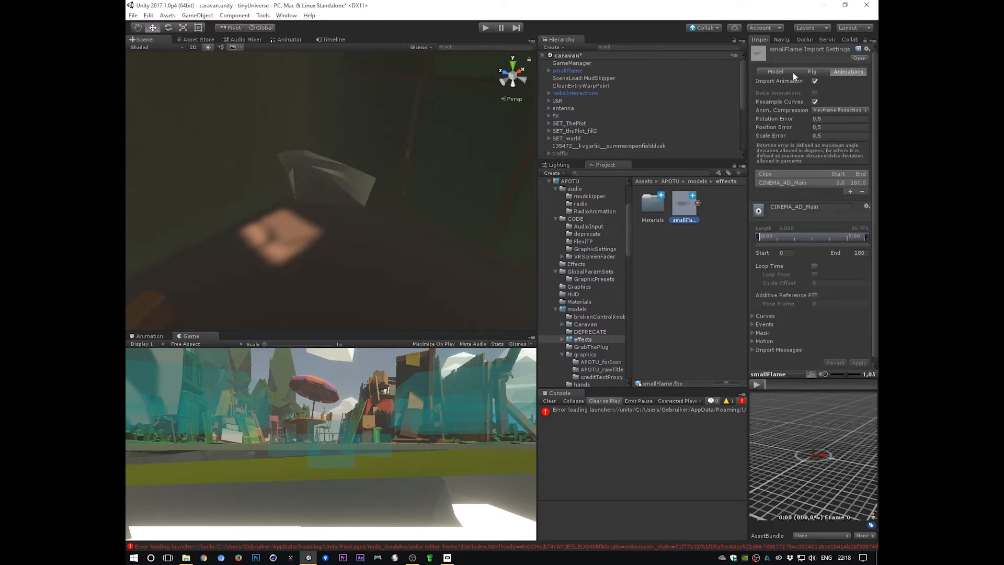
pyautogui.click(814, 73)
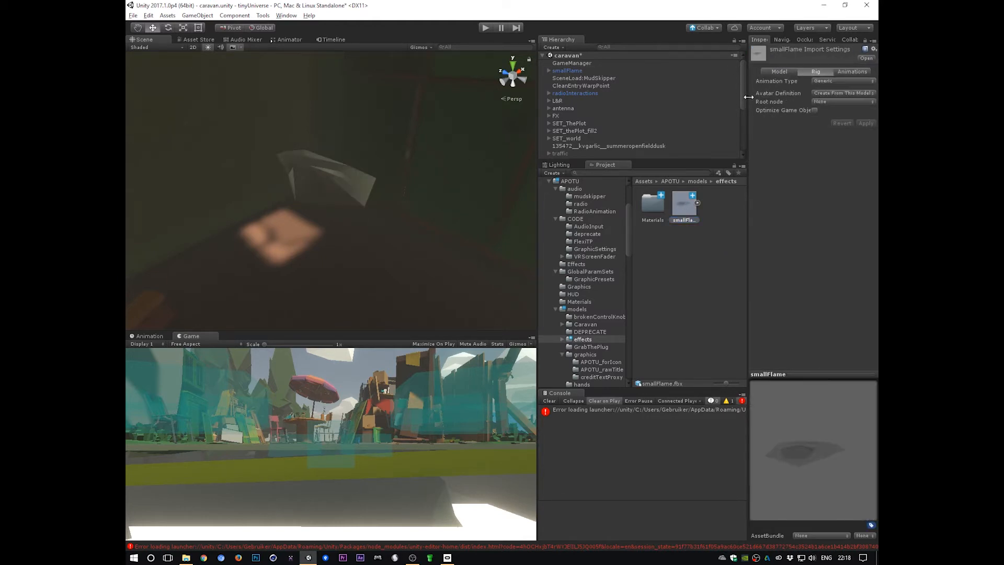
pyautogui.moveTo(747, 98); pyautogui.dragTo(695, 108)
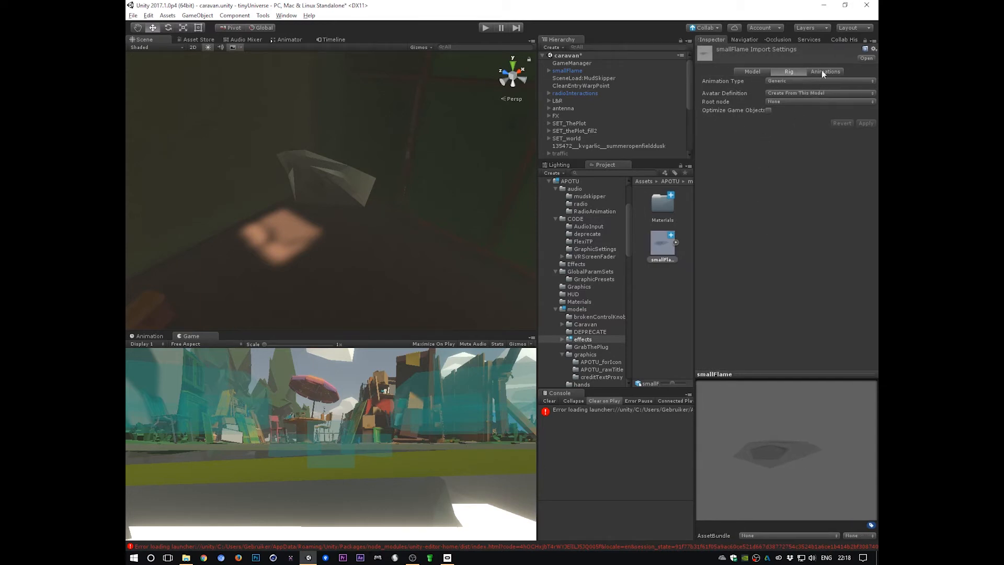
# Enable emission on the flameInner material in the effects Materials folder and give it the red colour BC1D1D
pyautogui.doubleClick(660, 208)
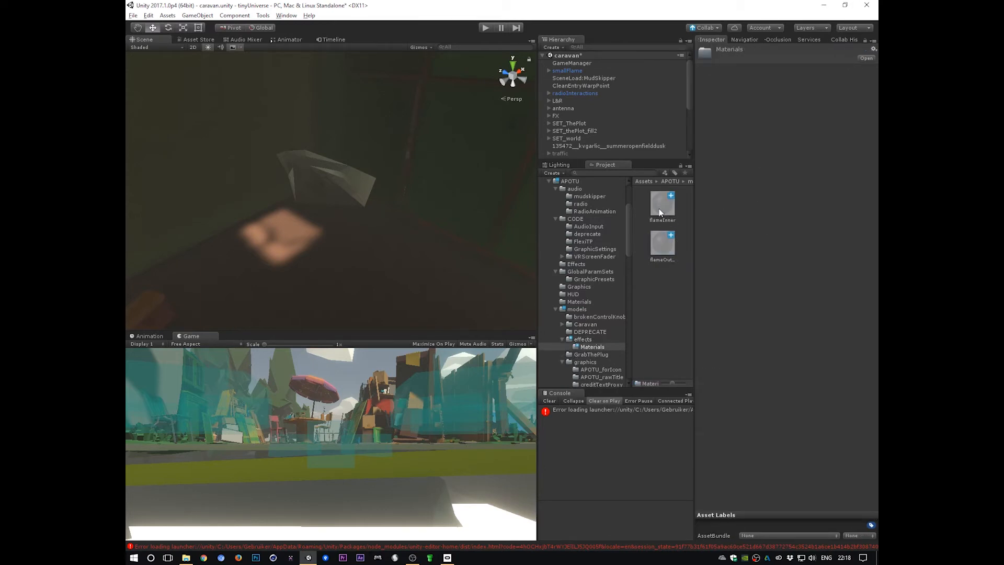
pyautogui.click(661, 247)
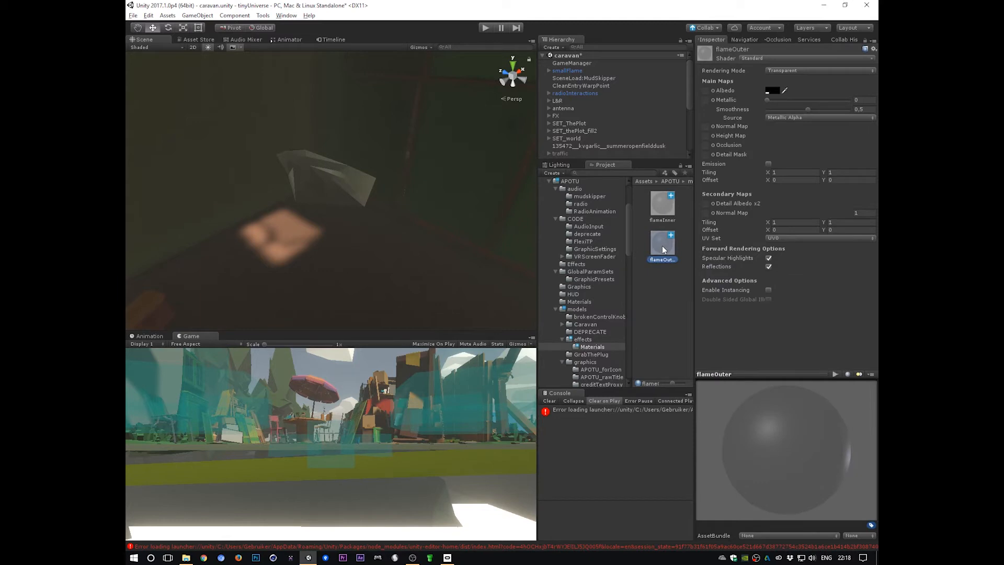
pyautogui.click(665, 206)
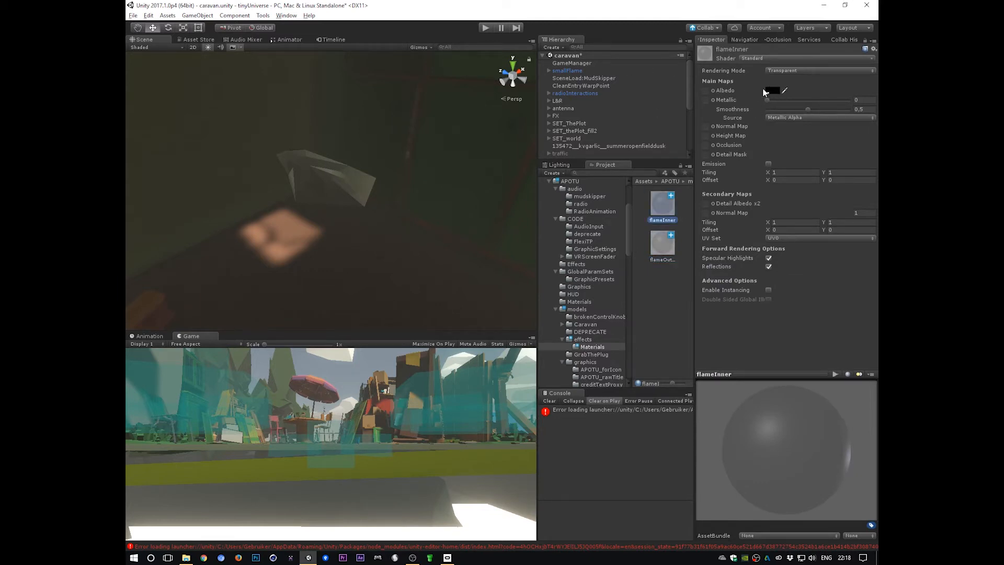
pyautogui.click(768, 164)
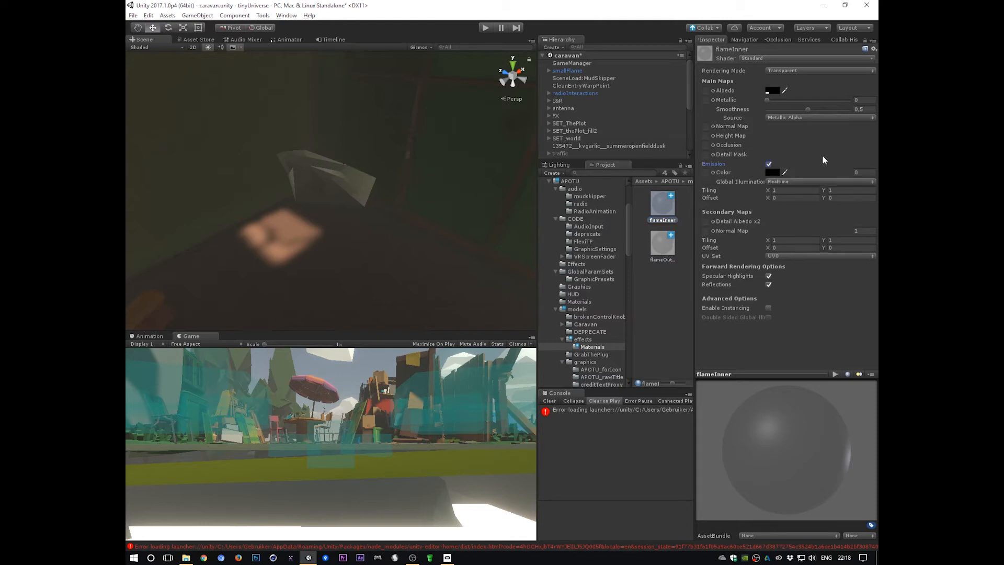
pyautogui.click(772, 172)
pyautogui.moveTo(533, 430); pyautogui.dragTo(544, 425)
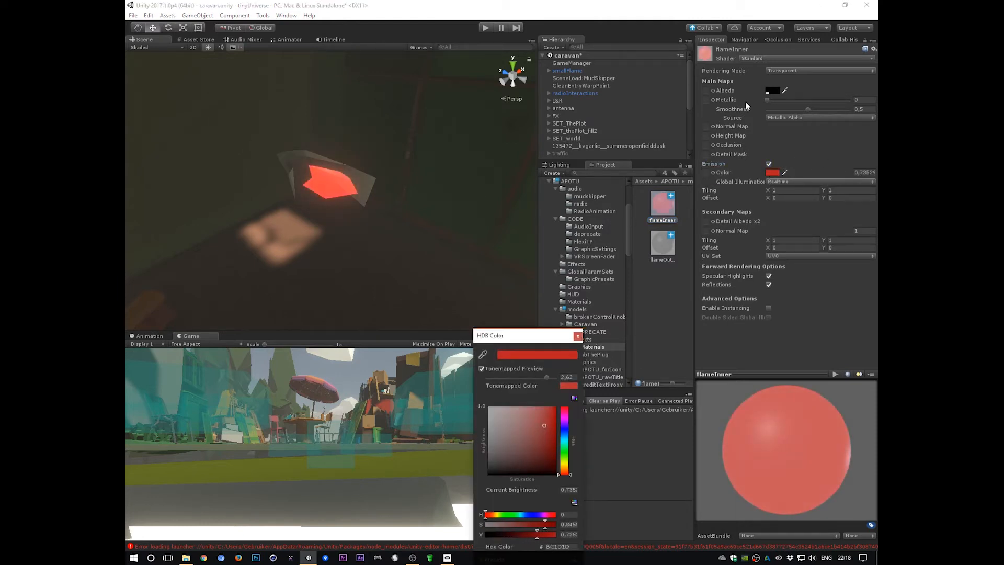
# Try the Fade rendering mode on the flameInner material and switch it back to Transparent
pyautogui.click(802, 72)
pyautogui.click(789, 97)
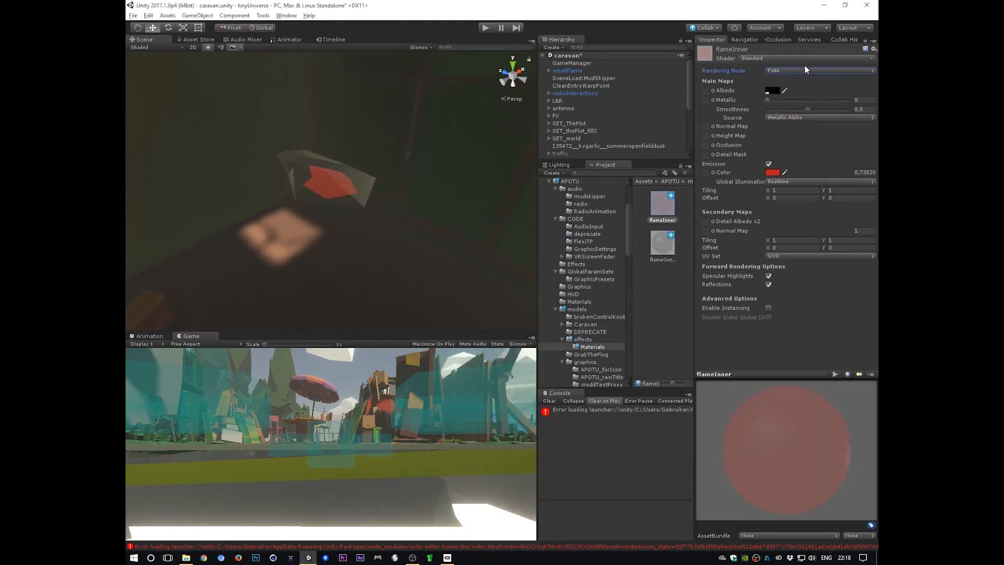
pyautogui.click(802, 71)
pyautogui.click(798, 111)
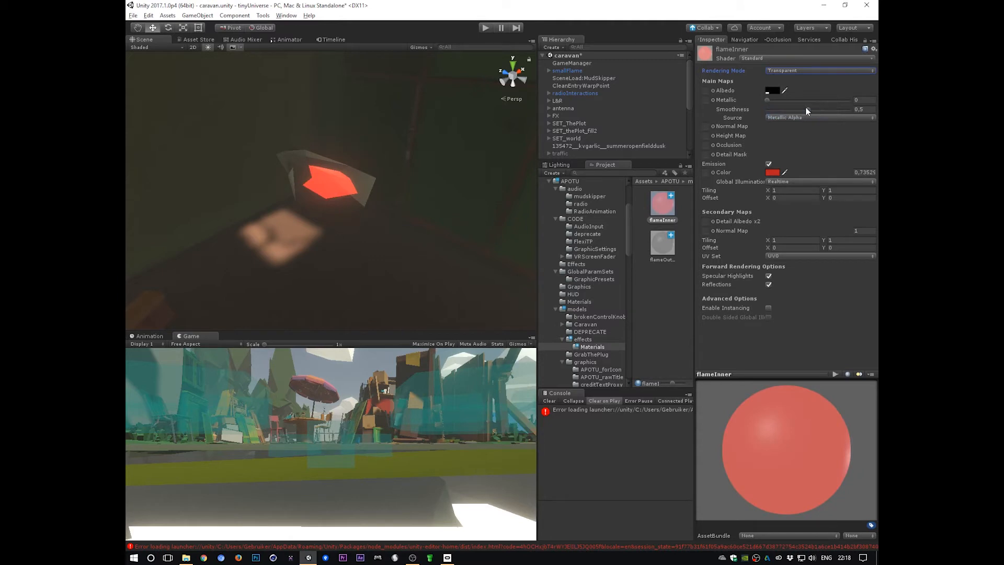
# Set flameInner's smoothness to 0 and lower its albedo alpha to 33
pyautogui.moveTo(809, 111); pyautogui.dragTo(726, 109)
pyautogui.click(774, 91)
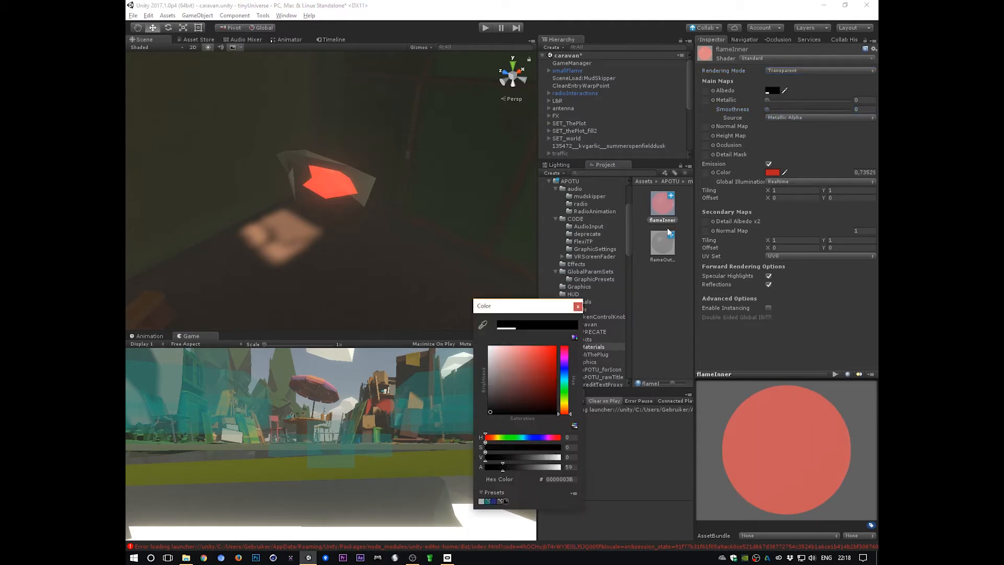
pyautogui.moveTo(496, 469)
pyautogui.mouseDown()
pyautogui.moveTo(508, 470)
pyautogui.moveTo(495, 471)
pyautogui.mouseUp()
pyautogui.keyDown('alt'); pyautogui.click(391, 211); pyautogui.keyUp('alt')
pyautogui.keyDown('alt'); pyautogui.moveTo(390, 211); pyautogui.dragTo(353, 233); pyautogui.keyUp('alt')
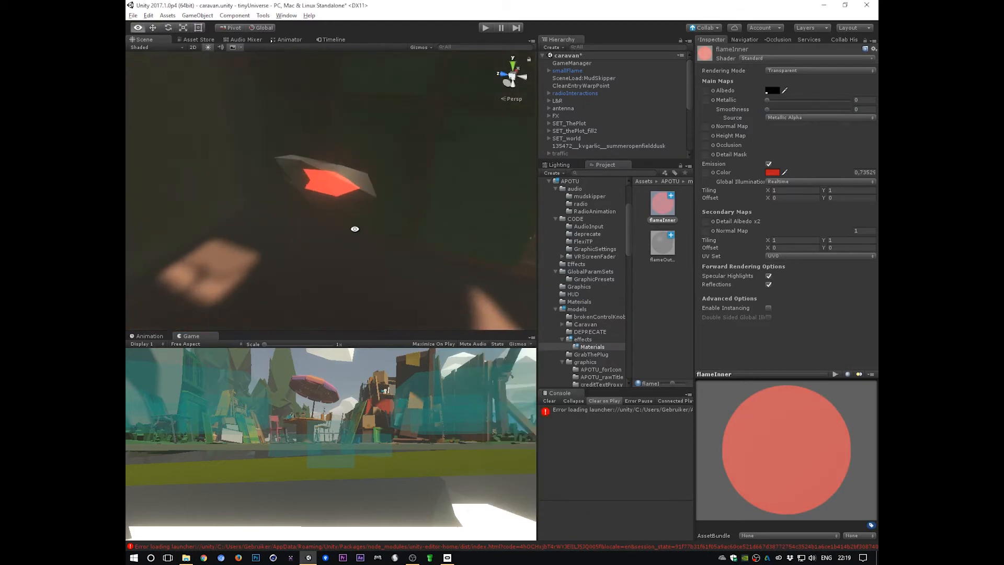
# Enable emission on the flameOuter material with the yellow colour ECE034, undoing a trial change to its brightness
pyautogui.click(661, 242)
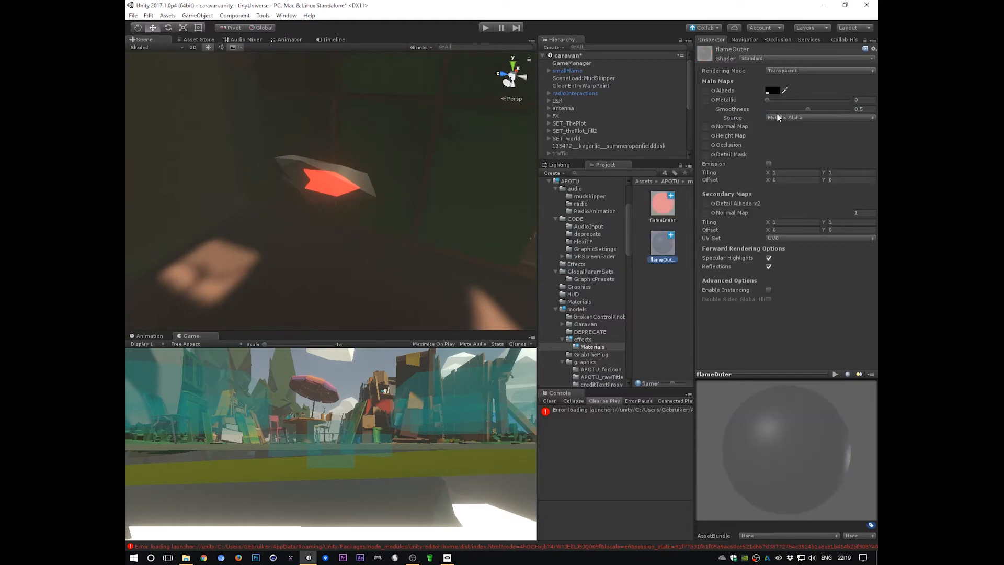
pyautogui.click(768, 164)
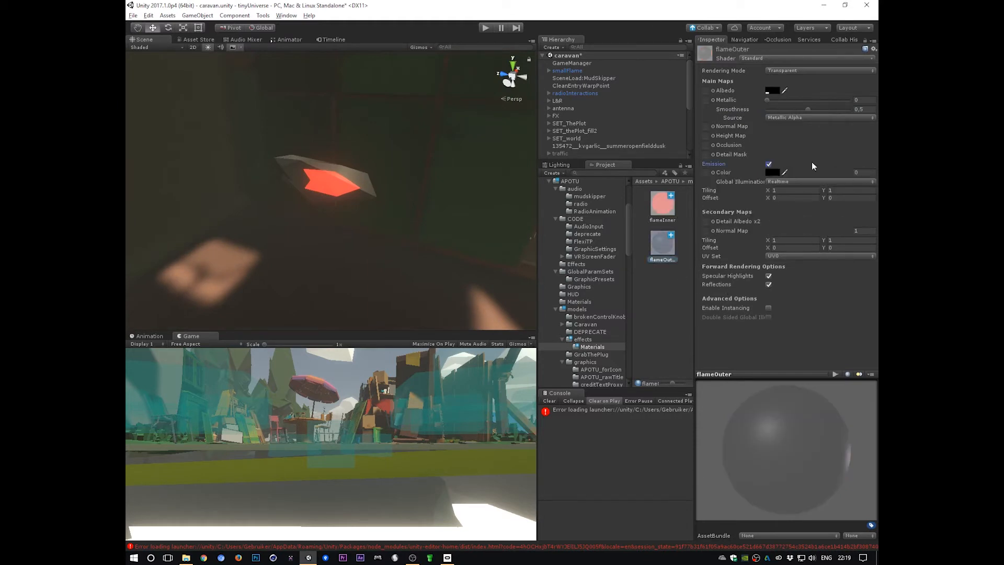
pyautogui.click(771, 172)
pyautogui.moveTo(571, 437); pyautogui.dragTo(565, 434)
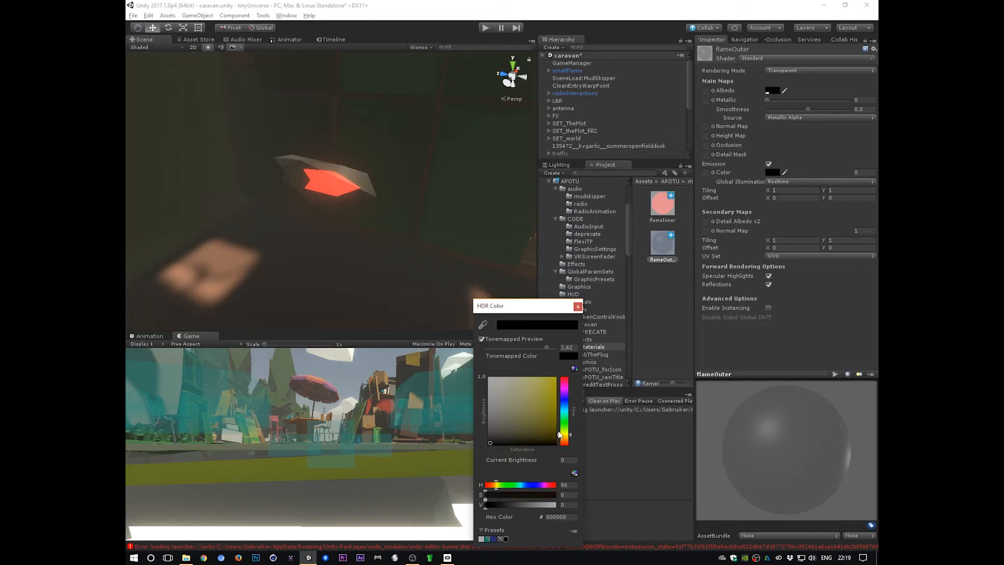
pyautogui.moveTo(523, 393); pyautogui.dragTo(541, 384)
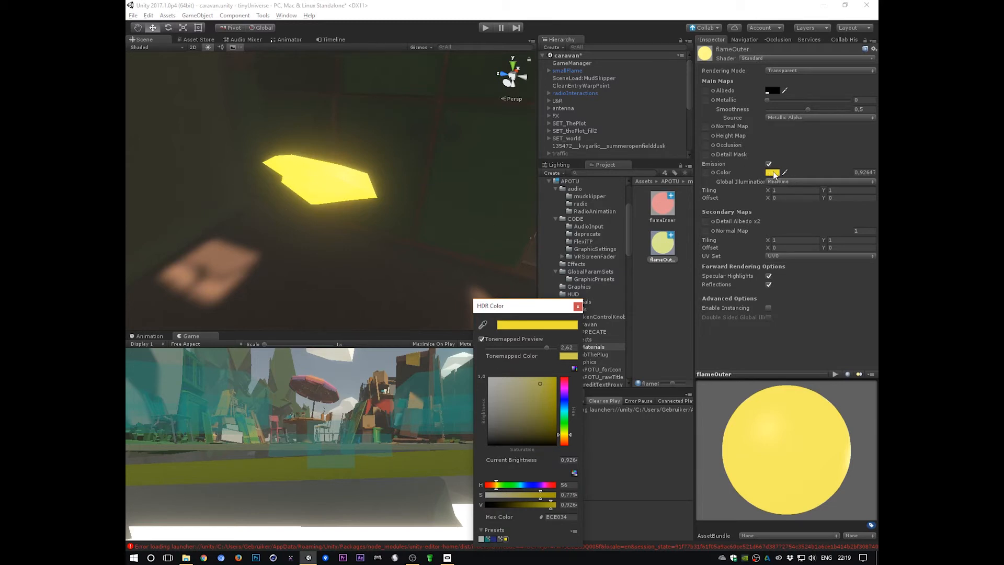
pyautogui.moveTo(857, 172); pyautogui.dragTo(824, 180)
pyautogui.hotkey('ctrl', 'z')
# Set flameOuter's rendering mode to Fade with smoothness 0 and adjust its albedo alpha
pyautogui.click(791, 70)
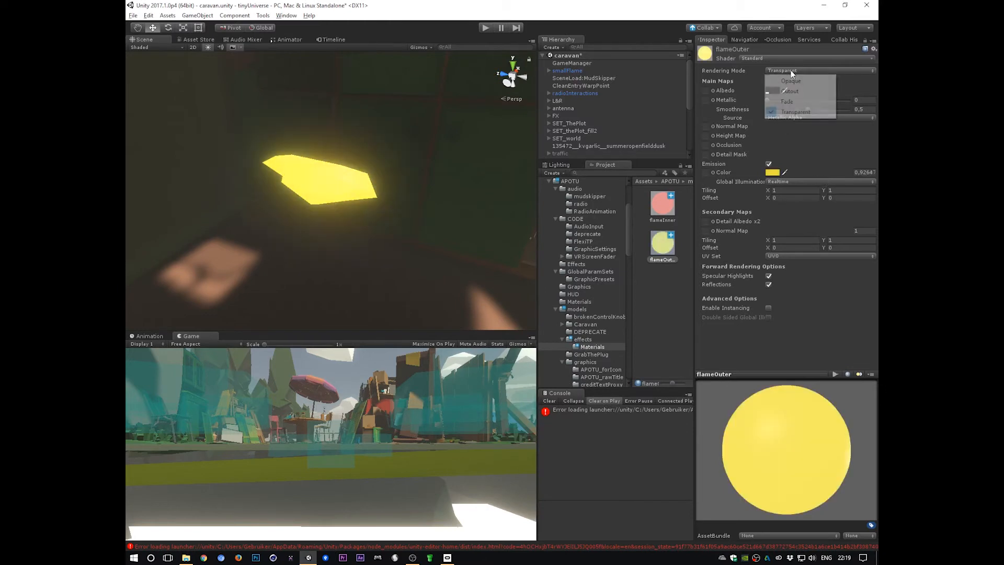
pyautogui.click(787, 102)
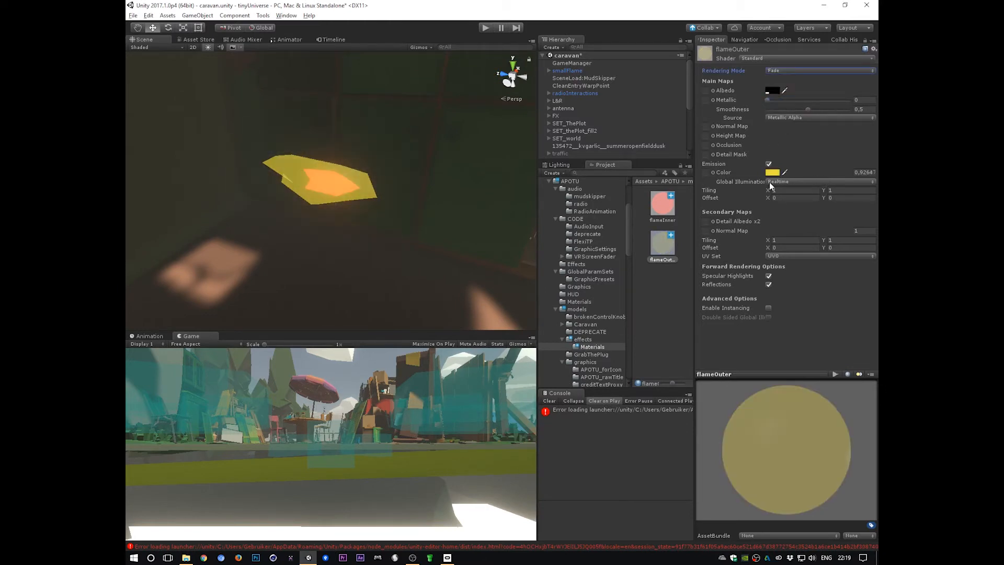
pyautogui.moveTo(809, 109); pyautogui.dragTo(682, 112)
pyautogui.click(774, 90)
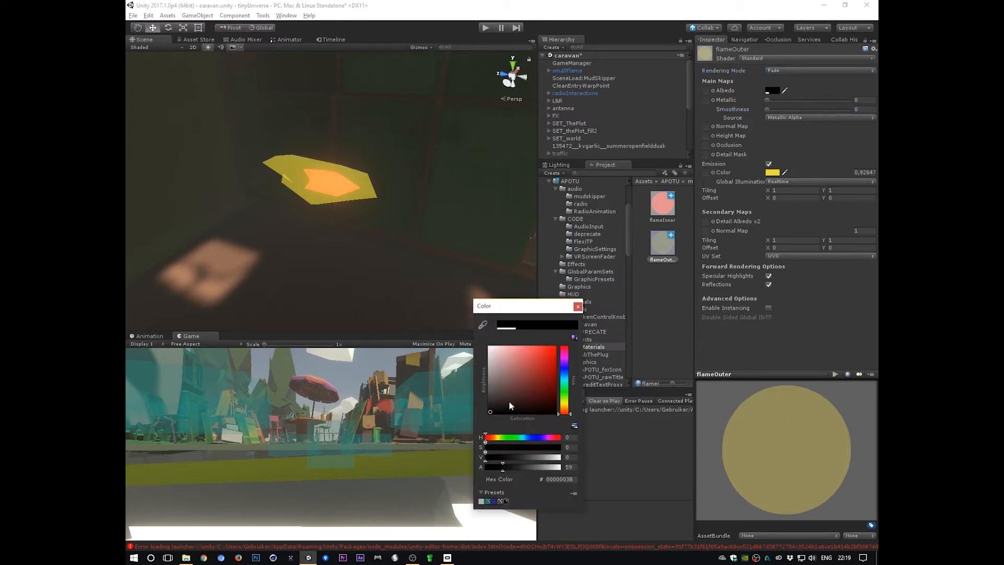
pyautogui.moveTo(504, 466)
pyautogui.mouseDown()
pyautogui.moveTo(530, 469)
pyautogui.moveTo(504, 472)
pyautogui.mouseUp()
pyautogui.click(727, 92)
pyautogui.click(683, 203)
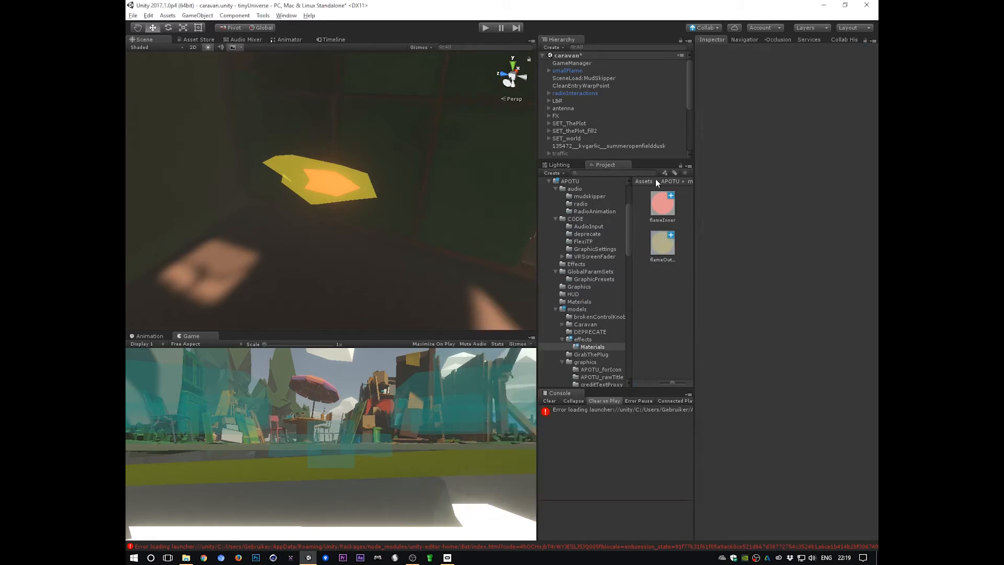
# Set flameInner's rendering mode to Fade and brighten its red emission to about 0.99
pyautogui.click(674, 208)
pyautogui.click(789, 71)
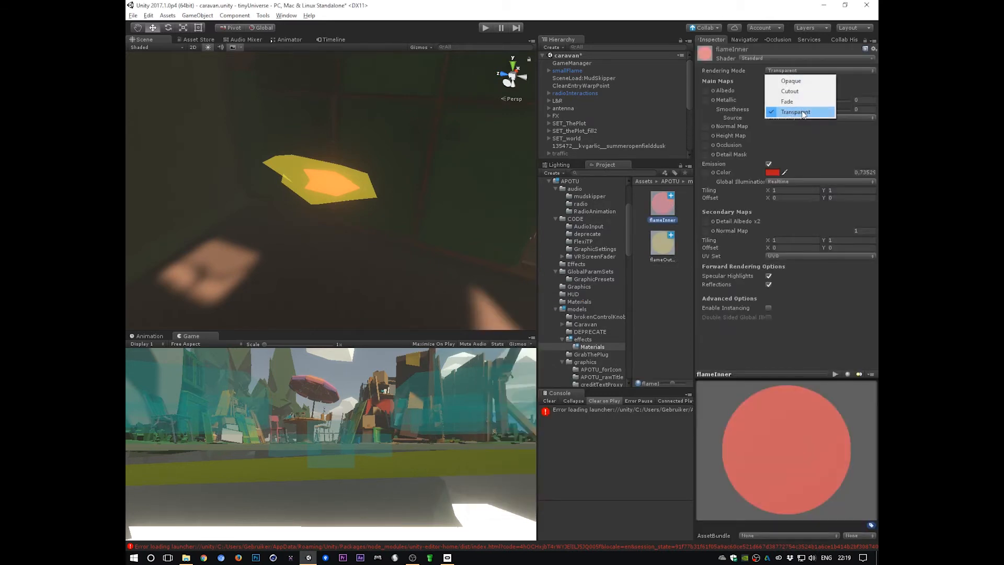
pyautogui.click(799, 103)
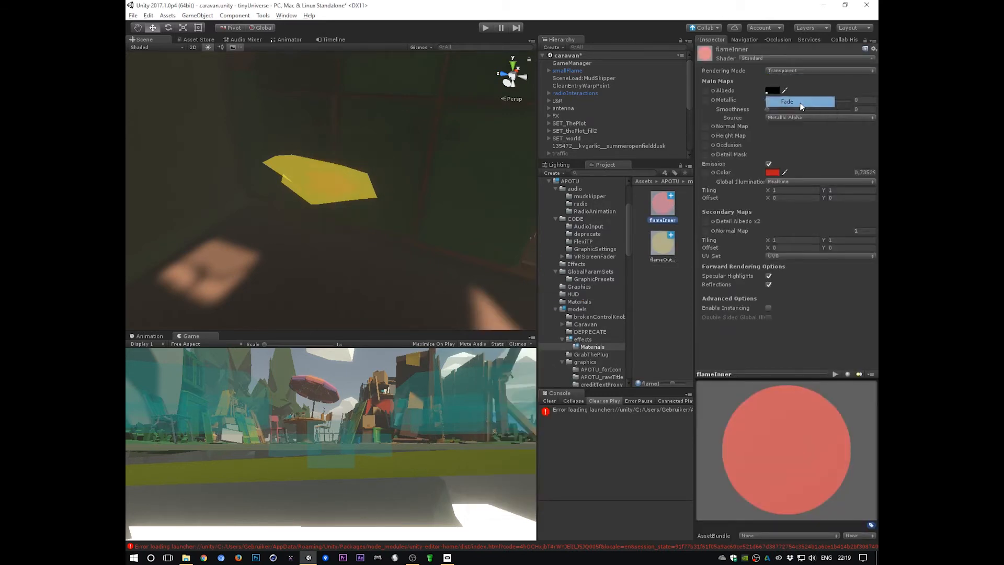
pyautogui.click(772, 172)
pyautogui.moveTo(544, 406); pyautogui.dragTo(549, 378)
# Raise flameInner's albedo alpha to 84 and check the flame's look from several angles in the scene
pyautogui.click(773, 90)
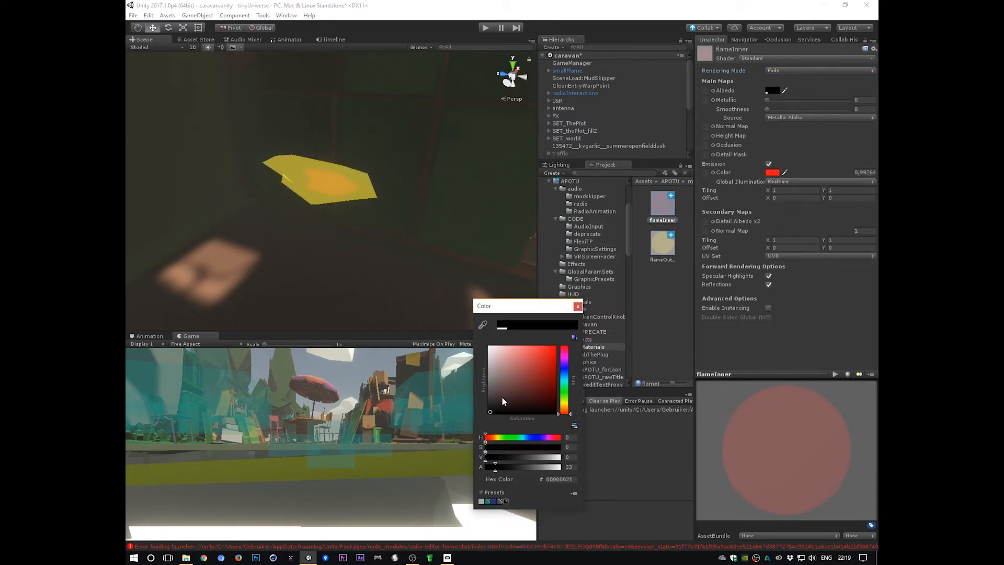
pyautogui.moveTo(496, 467)
pyautogui.mouseDown()
pyautogui.moveTo(518, 469)
pyautogui.moveTo(512, 473)
pyautogui.mouseUp()
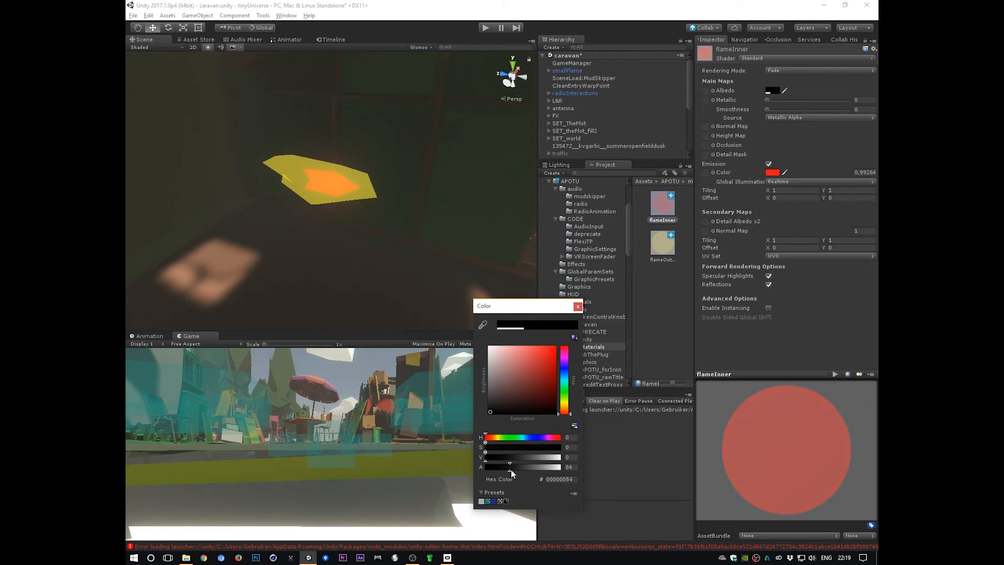
pyautogui.keyDown('alt'); pyautogui.click(335, 276); pyautogui.keyUp('alt')
pyautogui.keyDown('alt'); pyautogui.moveTo(274, 222); pyautogui.dragTo(831, 142); pyautogui.keyUp('alt')
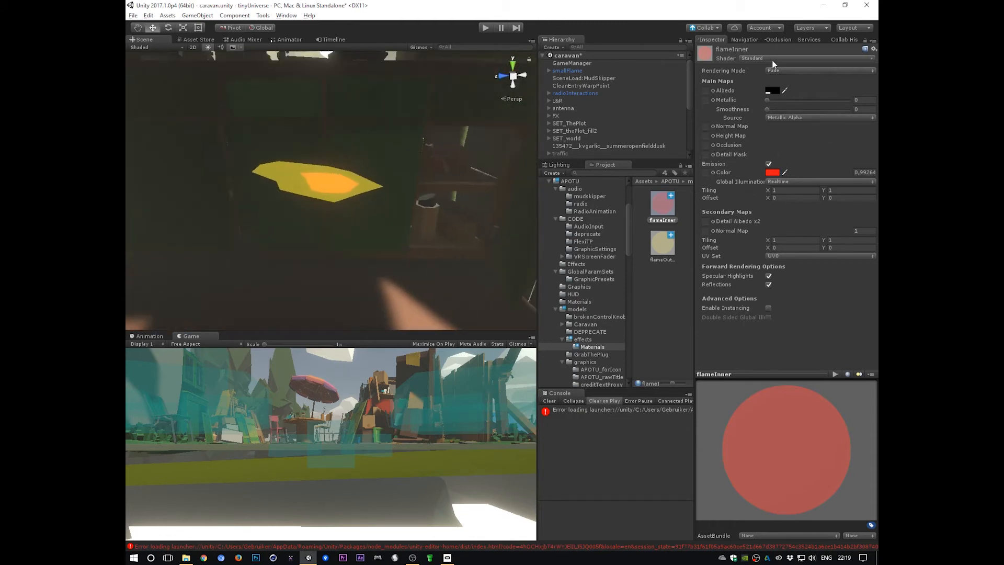
pyautogui.keyDown('alt'); pyautogui.moveTo(498, 275); pyautogui.dragTo(419, 222); pyautogui.keyUp('alt')
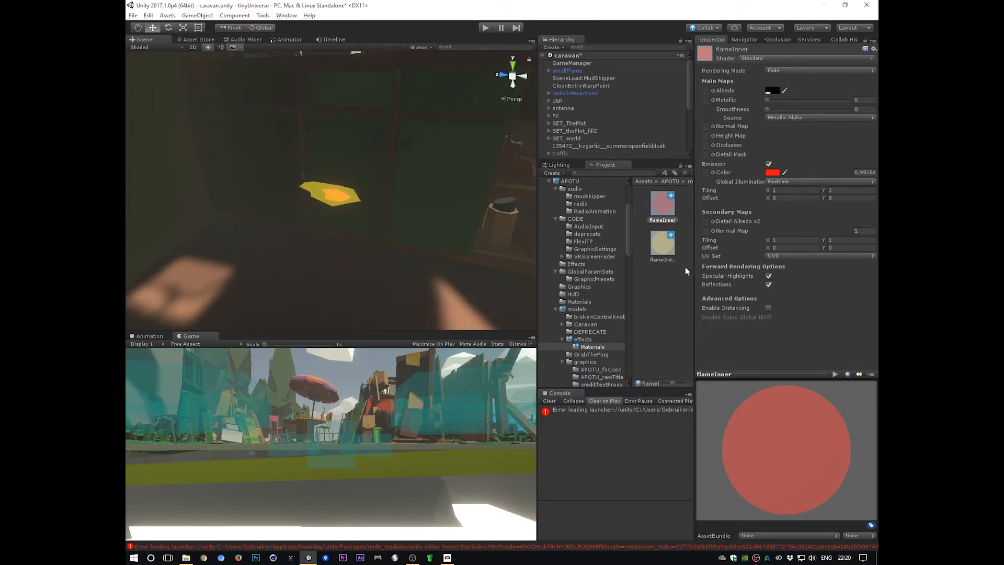
pyautogui.click(669, 290)
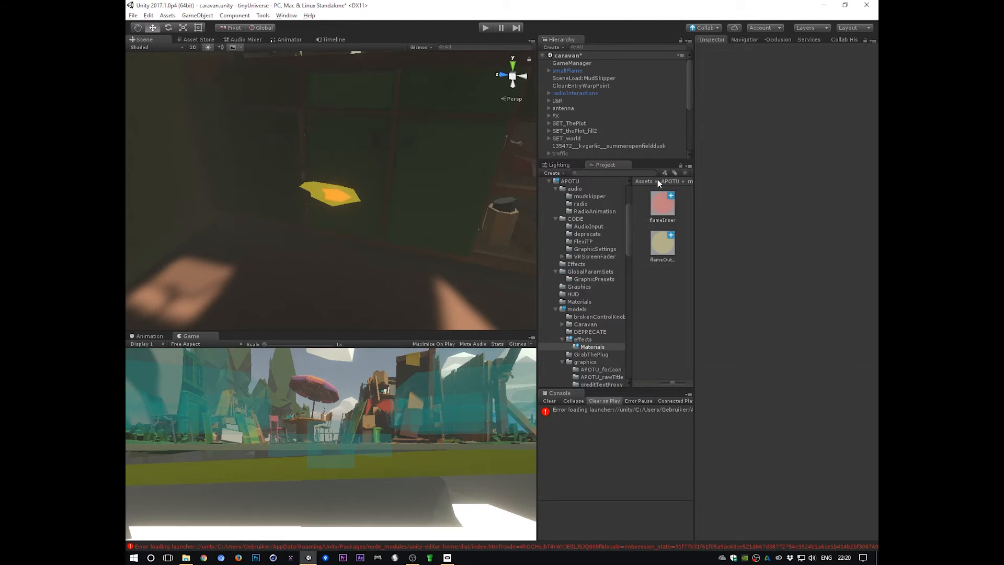
# Review the smallFlame model's Model and Rig import settings, including the tangents options, after checking both flame materials
pyautogui.click(662, 204)
pyautogui.keyDown('ctrl'); pyautogui.click(660, 243); pyautogui.keyUp('ctrl')
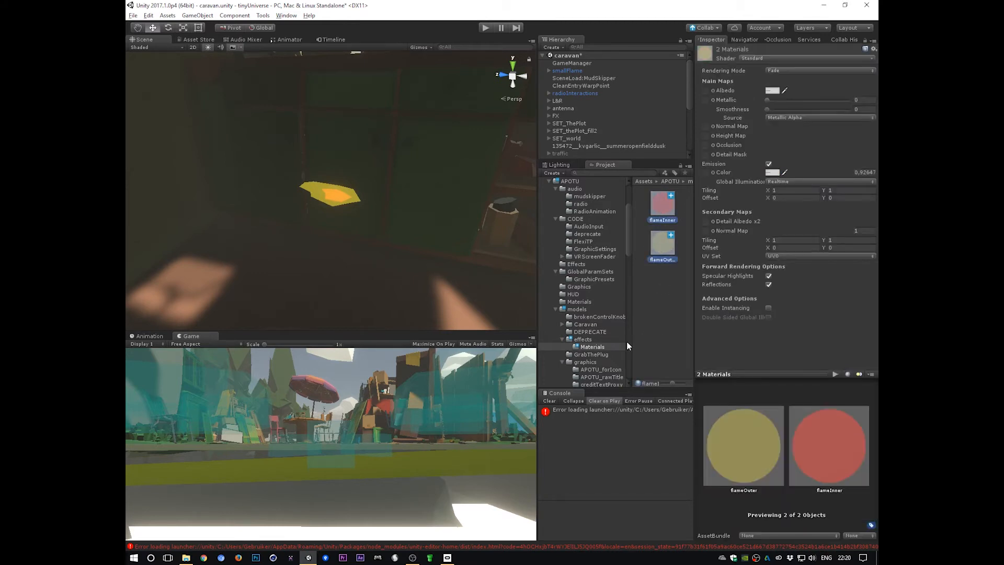
pyautogui.click(593, 339)
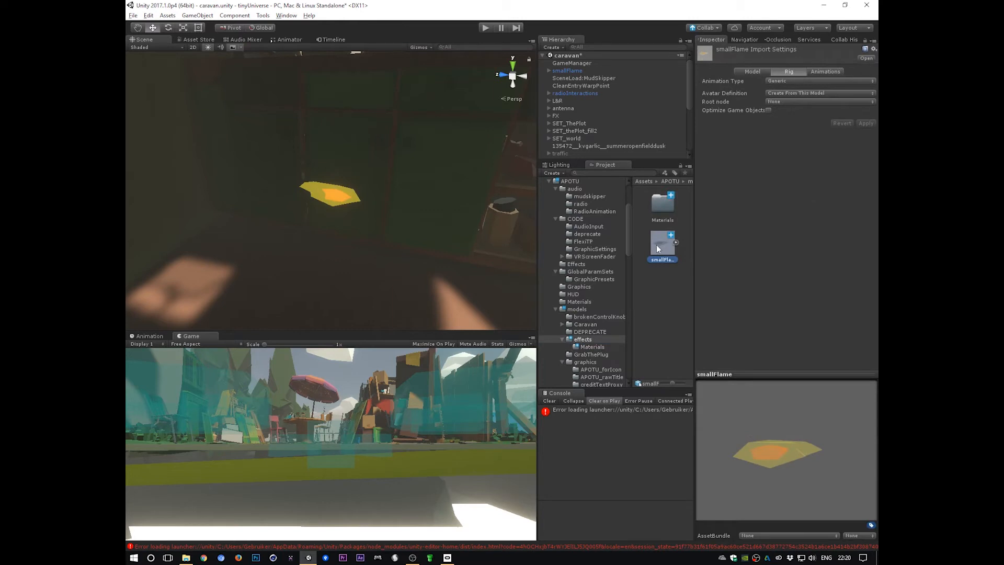
pyautogui.moveTo(743, 447); pyautogui.dragTo(786, 457)
pyautogui.click(752, 72)
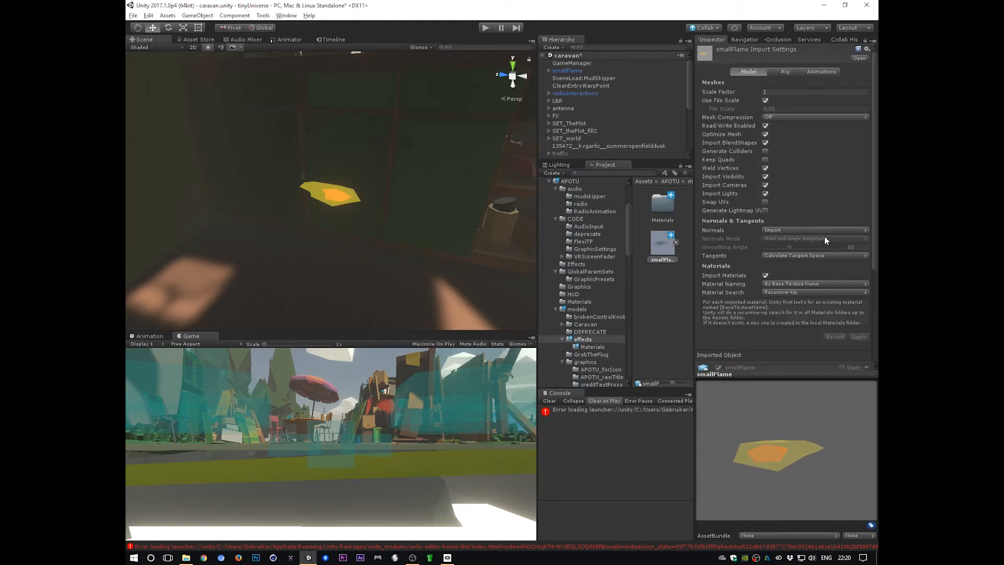
pyautogui.click(786, 72)
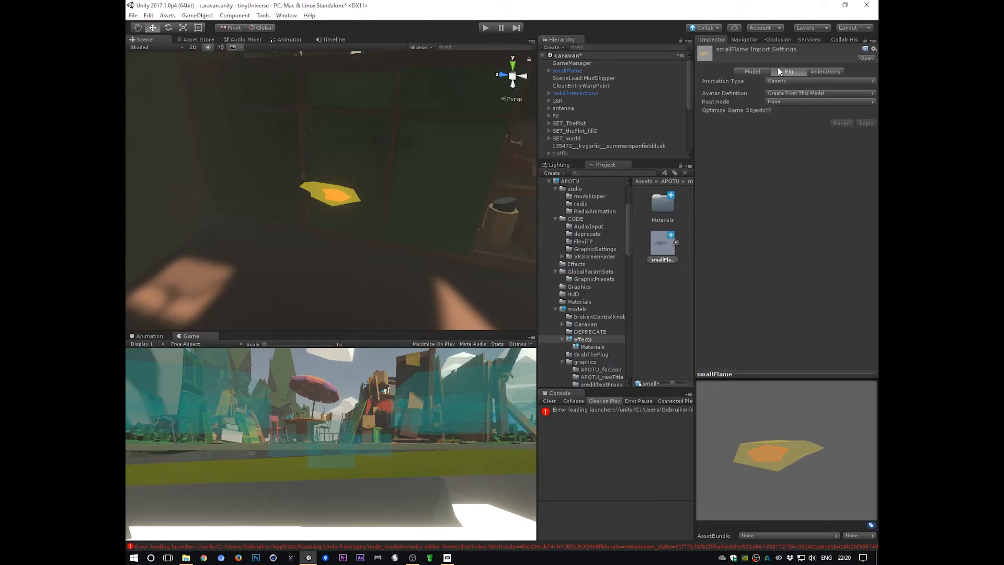
pyautogui.click(755, 71)
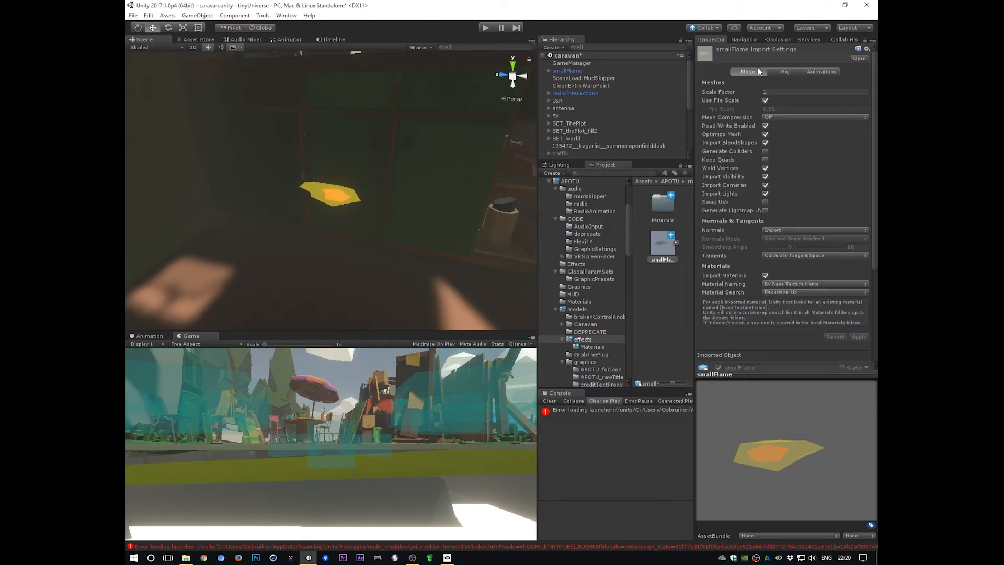
pyautogui.click(808, 255)
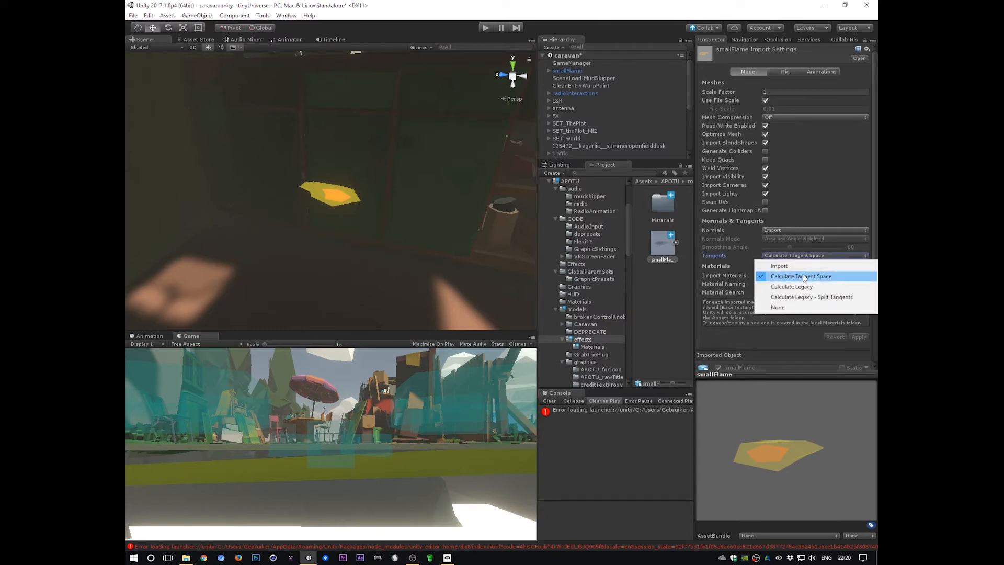
pyautogui.click(805, 276)
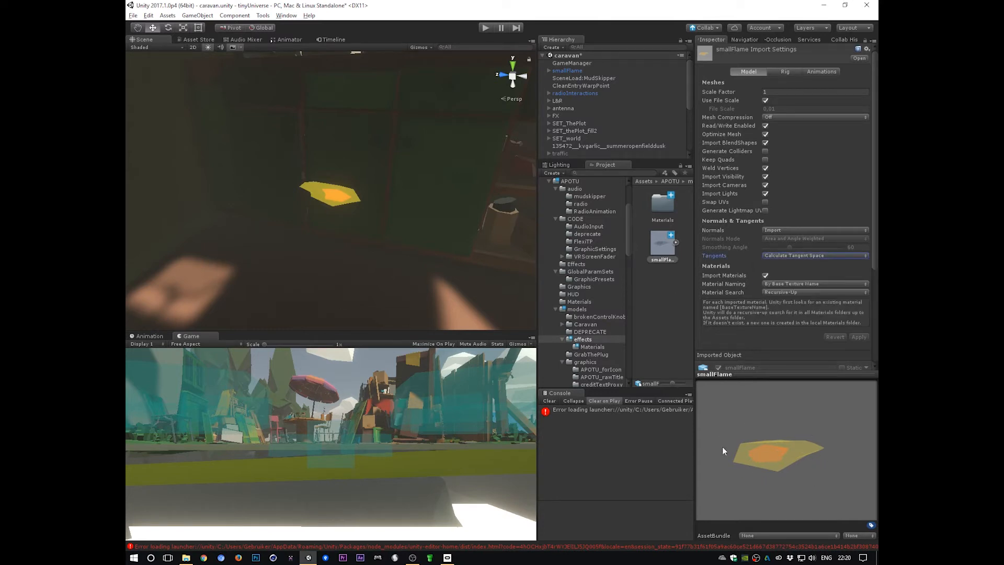
# Rename smallFlame's imported animation clip to ignite and set its end frame to 30
pyautogui.click(813, 72)
pyautogui.moveTo(694, 116); pyautogui.dragTo(679, 116)
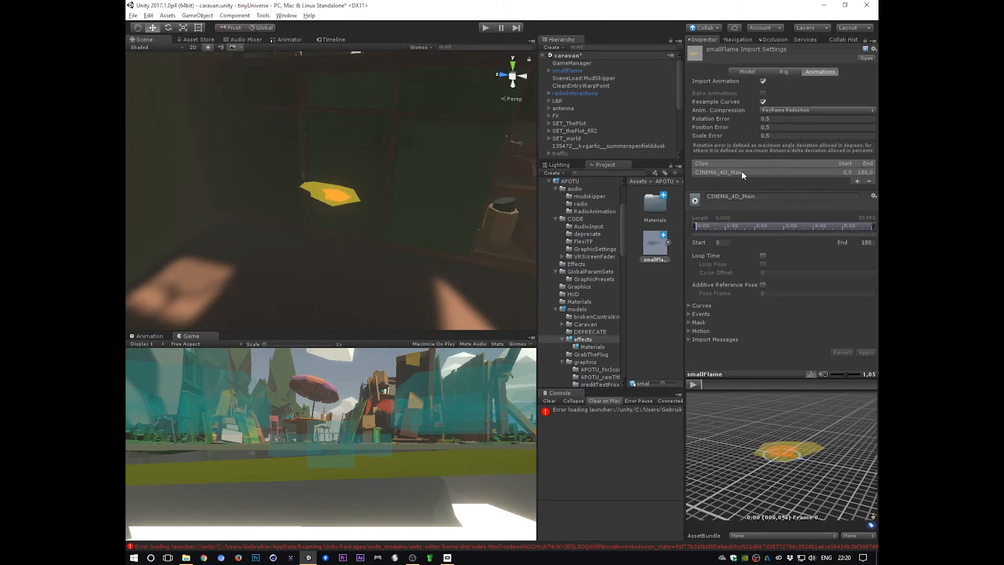
pyautogui.click(765, 198)
pyautogui.write('ignite')
pyautogui.hotkey('shift', 'End')
pyautogui.press('Delete')
pyautogui.press('Return')
pyautogui.click(861, 242)
pyautogui.write('30')
# Play the ignite clip in the preview and scrub to its last frame
pyautogui.scroll(-6, 748, 458)
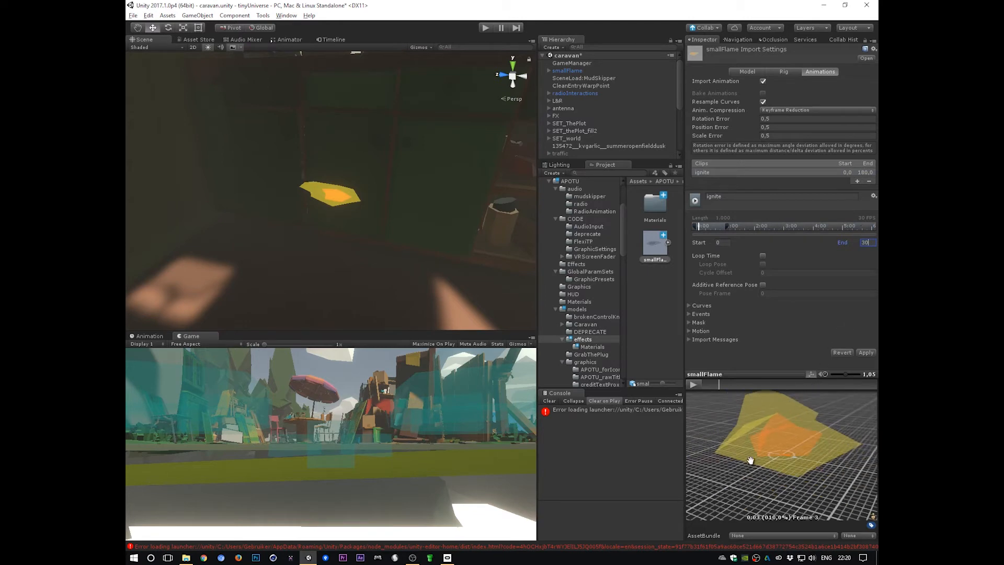
pyautogui.click(694, 385)
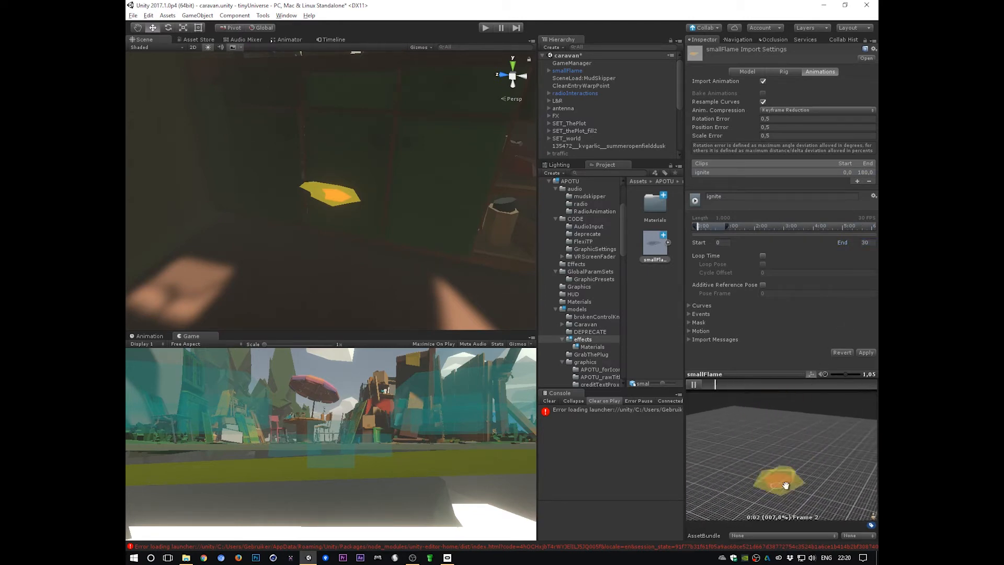
pyautogui.scroll(-3, 795, 479)
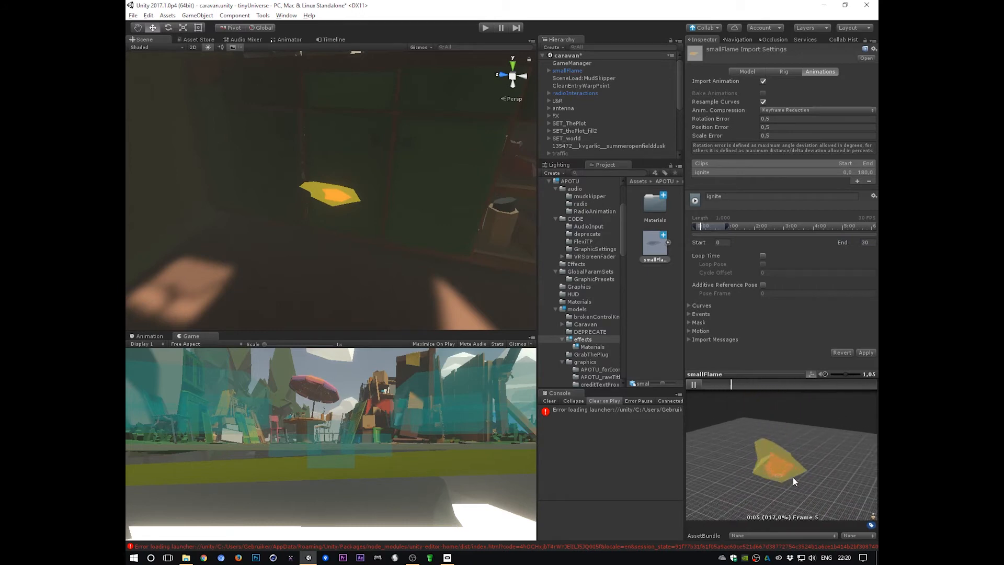
pyautogui.moveTo(781, 461)
pyautogui.keyDown('alt'); pyautogui.mouseDown(button='middle')
pyautogui.moveTo(774, 506)
pyautogui.moveTo(779, 469)
pyautogui.mouseUp(button='middle'); pyautogui.keyUp('alt')
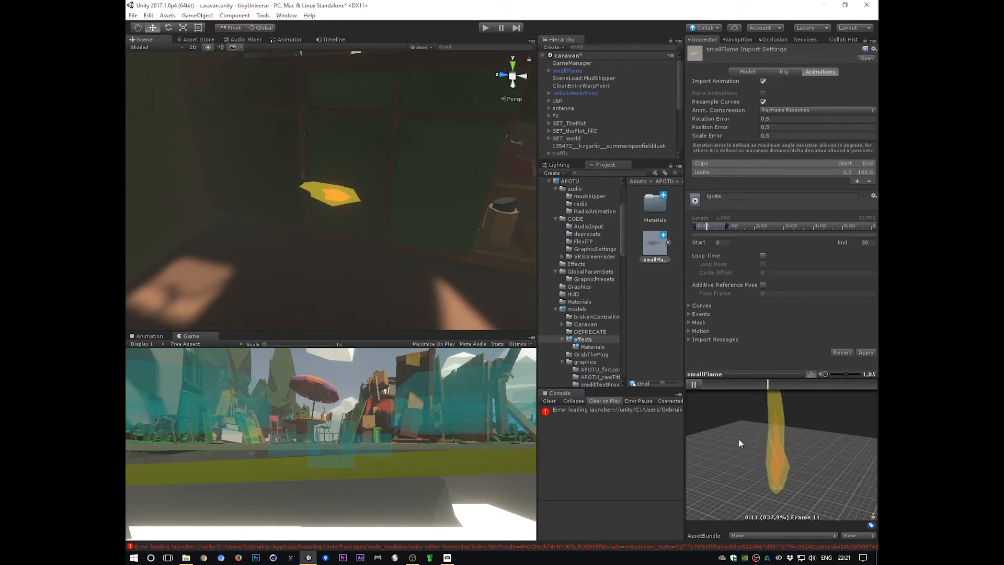
pyautogui.click(696, 385)
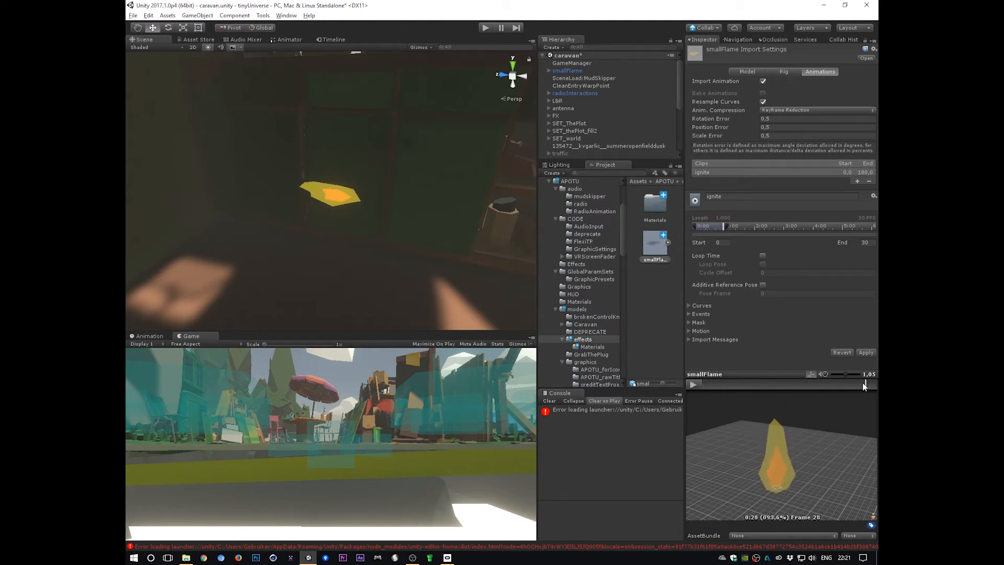
pyautogui.moveTo(863, 382); pyautogui.dragTo(133, 384)
pyautogui.moveTo(780, 449); pyautogui.dragTo(777, 461)
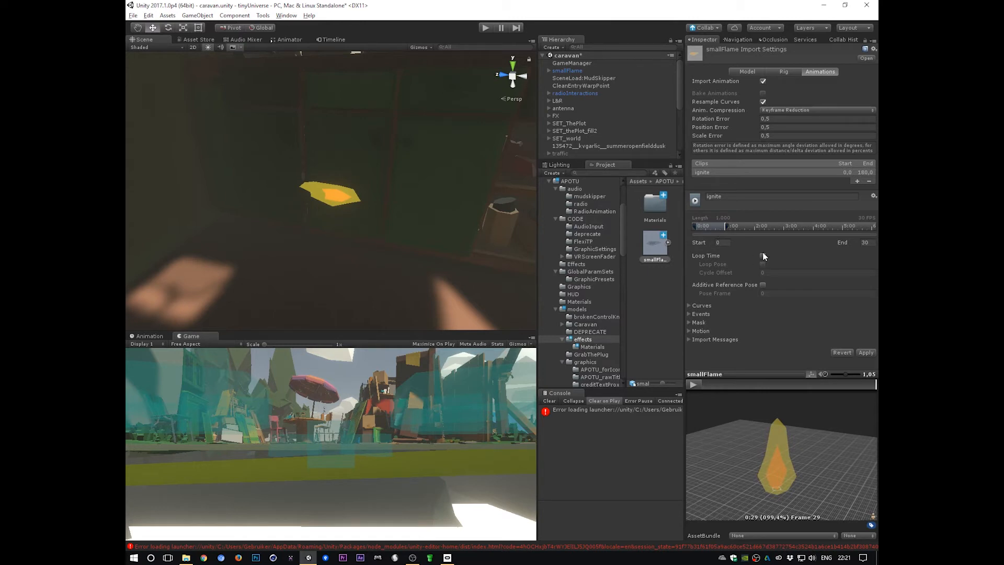
# Add a second animation clip named awake that starts at frame 60
pyautogui.click(858, 181)
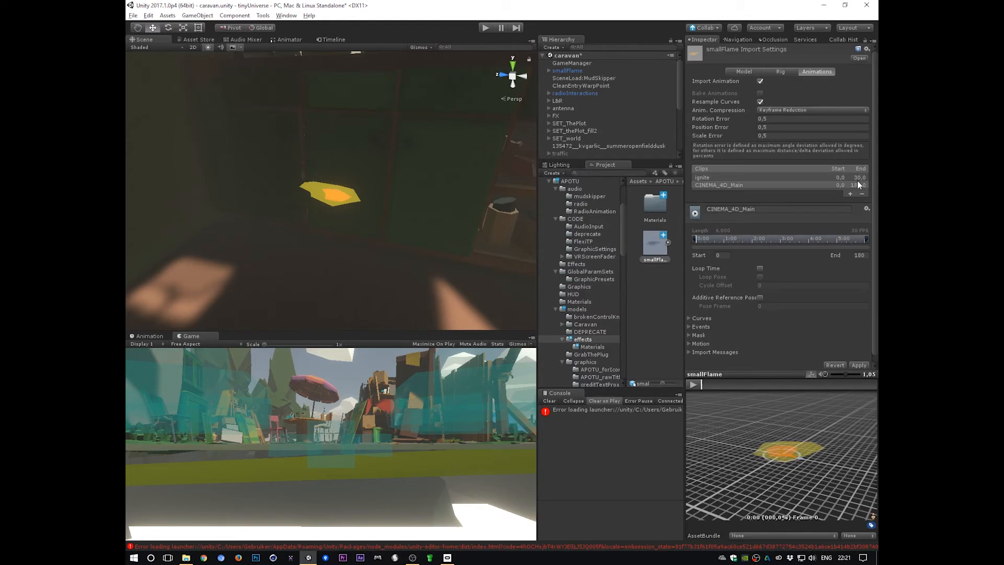
pyautogui.click(743, 208)
pyautogui.moveTo(755, 208); pyautogui.dragTo(673, 201)
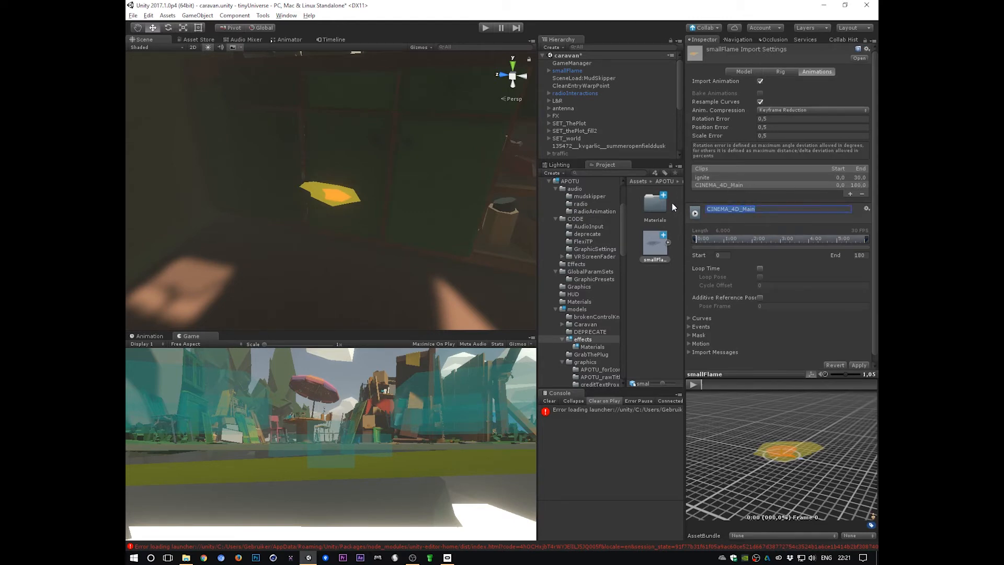
pyautogui.write('awake')
pyautogui.press('Tab')
pyautogui.write('60')
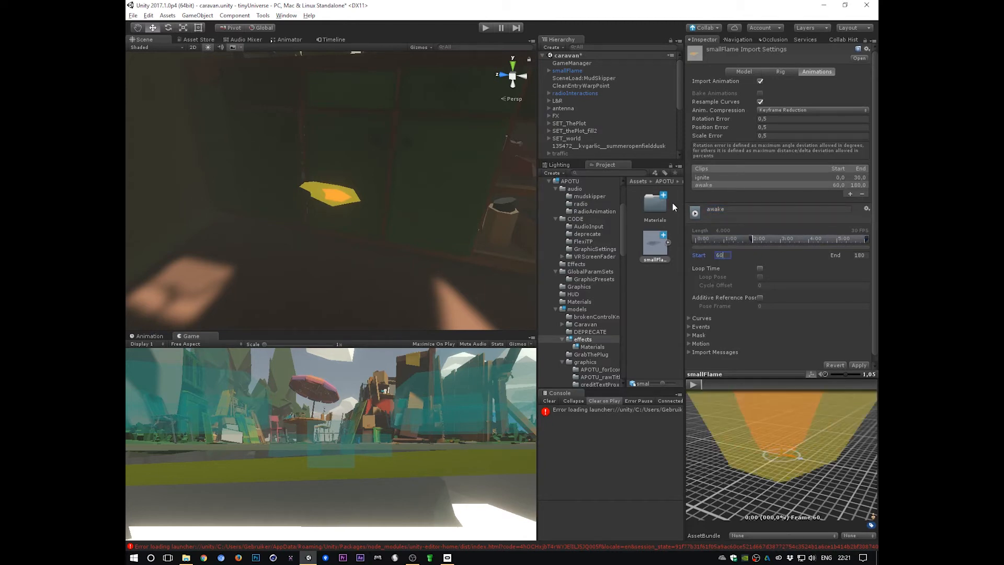
# Set the awake clip's end frame to 120 and enable Loop Time
pyautogui.press('Tab')
pyautogui.write('90')
pyautogui.press('BackSpace')
pyautogui.press('BackSpace')
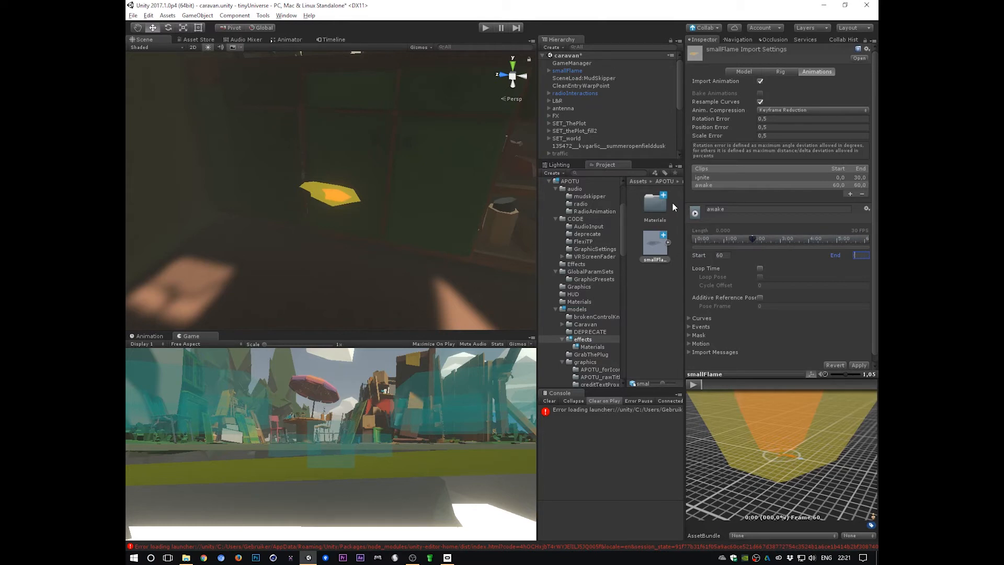
pyautogui.write('120')
pyautogui.click(761, 269)
# Play the awake clip and inspect the looping flame from a lower angle in the preview
pyautogui.click(694, 384)
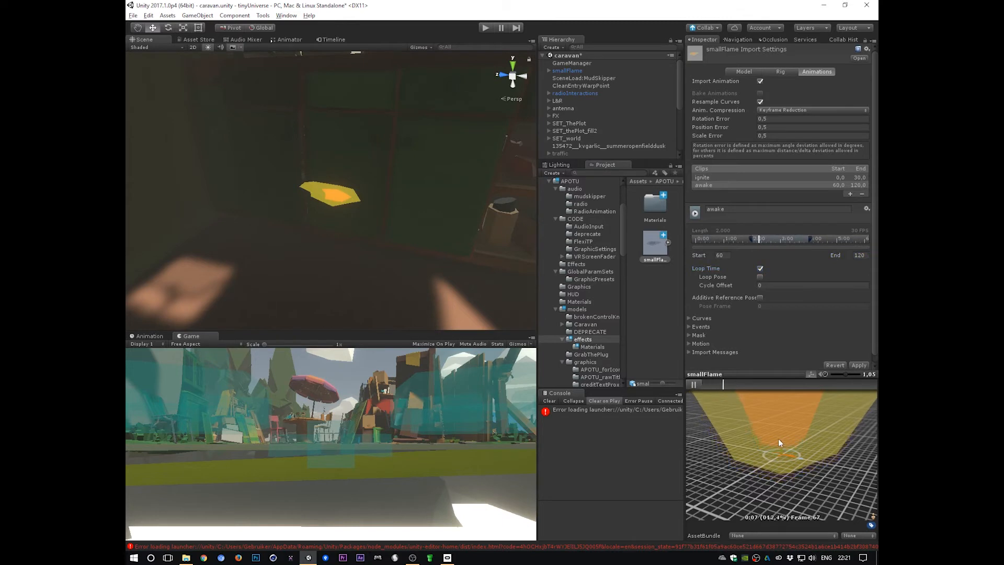
pyautogui.moveTo(778, 439); pyautogui.dragTo(765, 474, button='middle')
pyautogui.moveTo(831, 485); pyautogui.dragTo(811, 460, button='right')
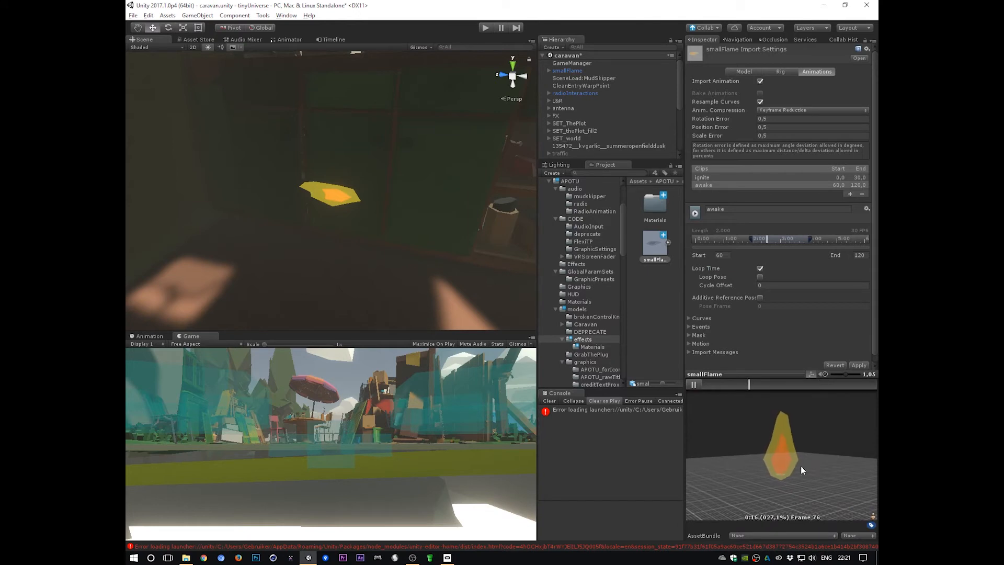
# Add a third animation clip to smallFlame and name it snuffOut
pyautogui.click(850, 193)
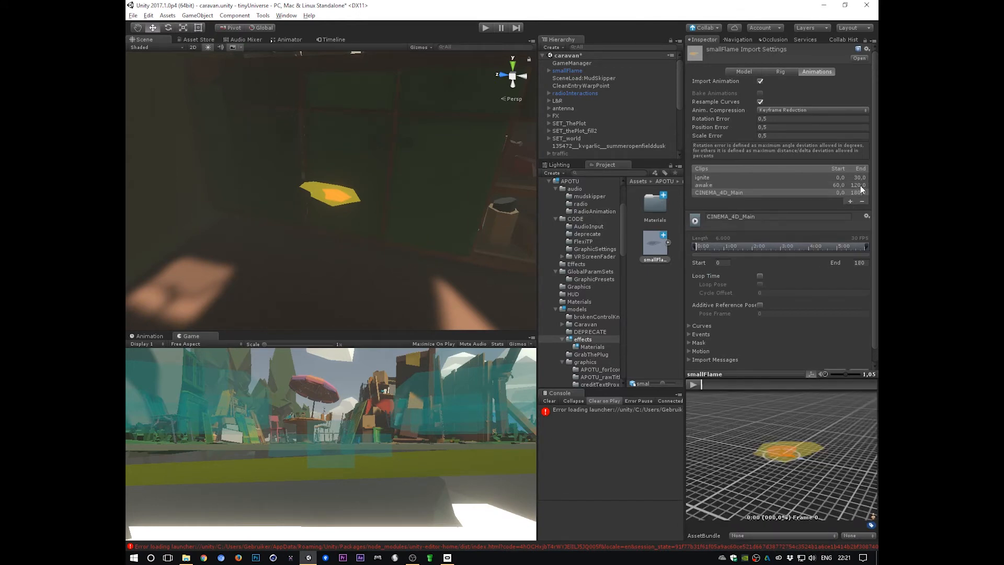
pyautogui.click(861, 185)
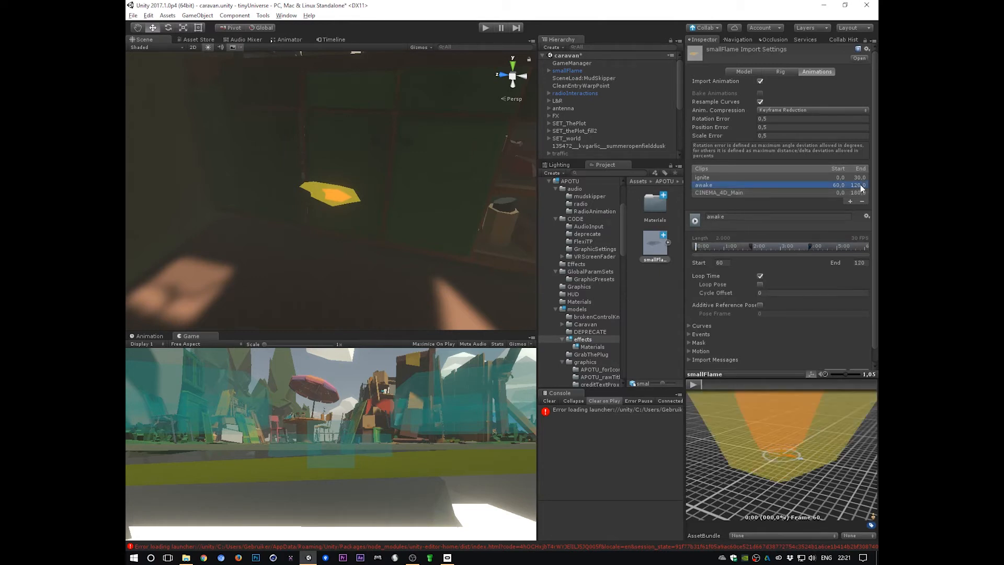
pyautogui.click(733, 216)
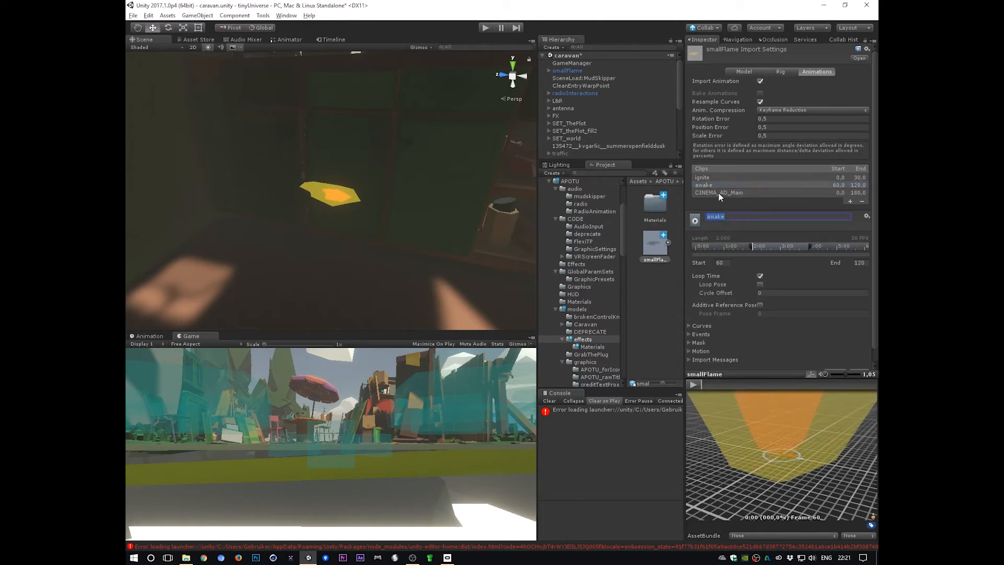
pyautogui.click(862, 193)
pyautogui.click(760, 216)
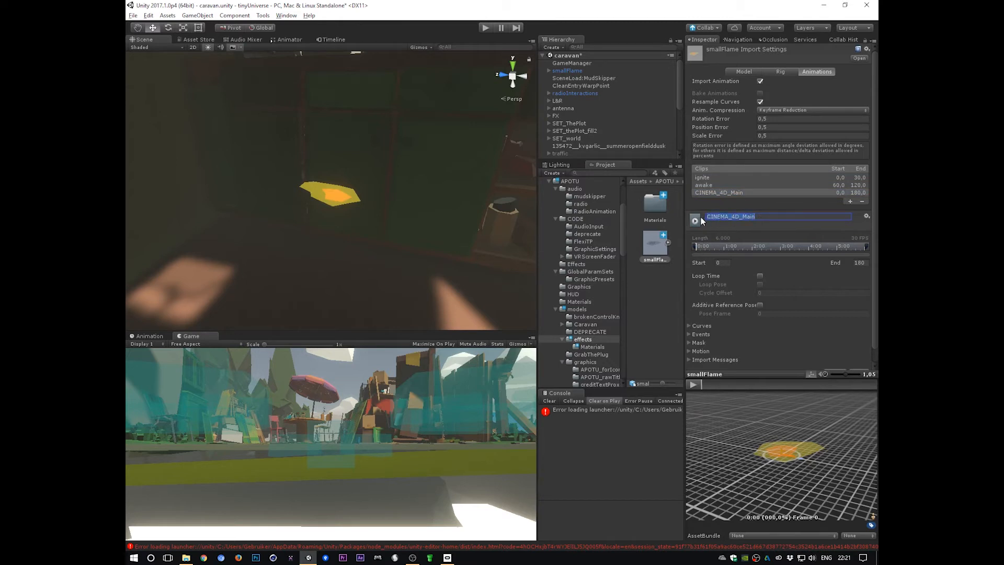
pyautogui.write('15')
pyautogui.write('ut')
pyautogui.press('Tab')
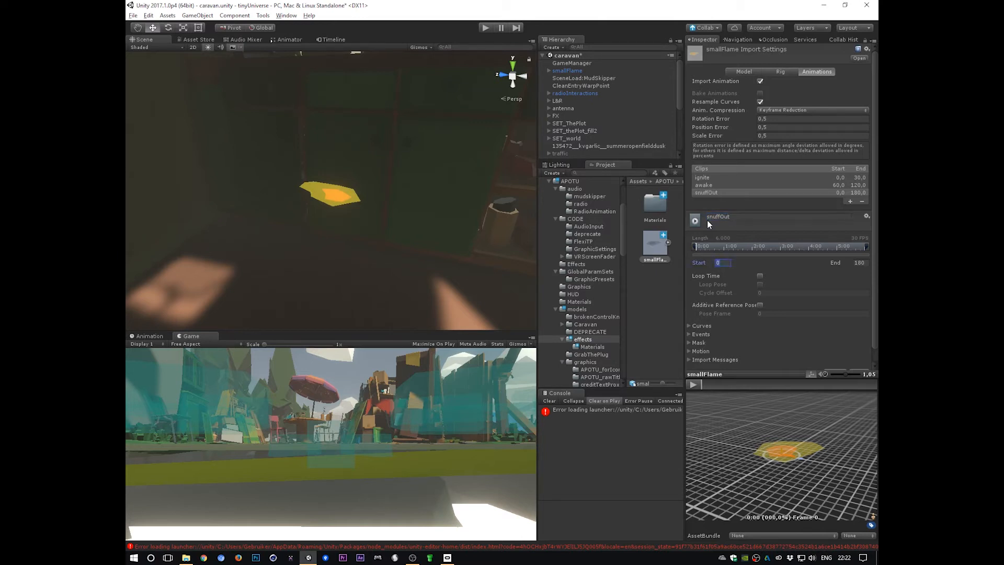
# Set the snuffOut clip's range from frame 150 to frame 180
pyautogui.write('150')
pyautogui.press('Tab')
pyautogui.write('1')
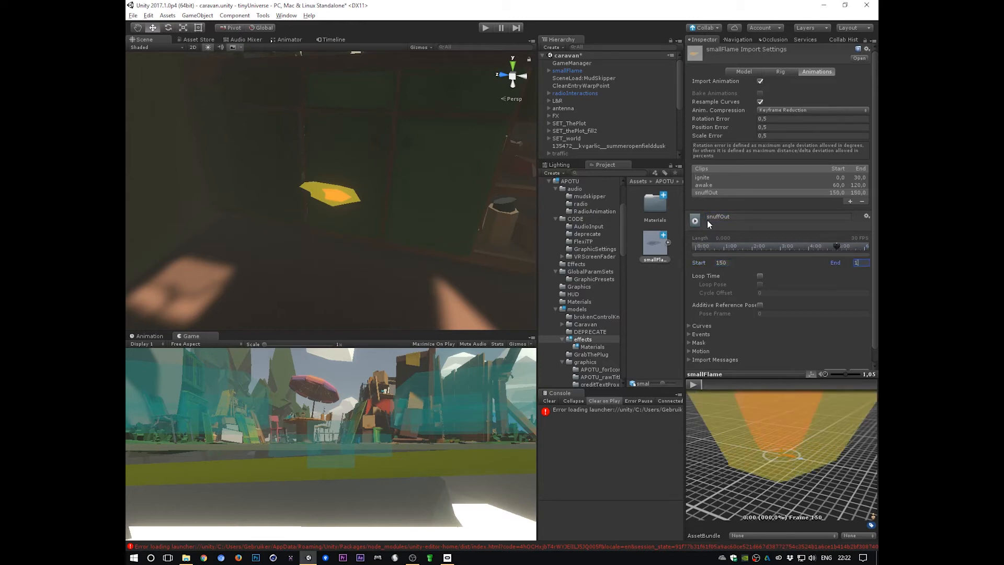
pyautogui.write('80')
# Preview the snuffOut clip and apply the smallFlame import settings
pyautogui.scroll(-5, 793, 460)
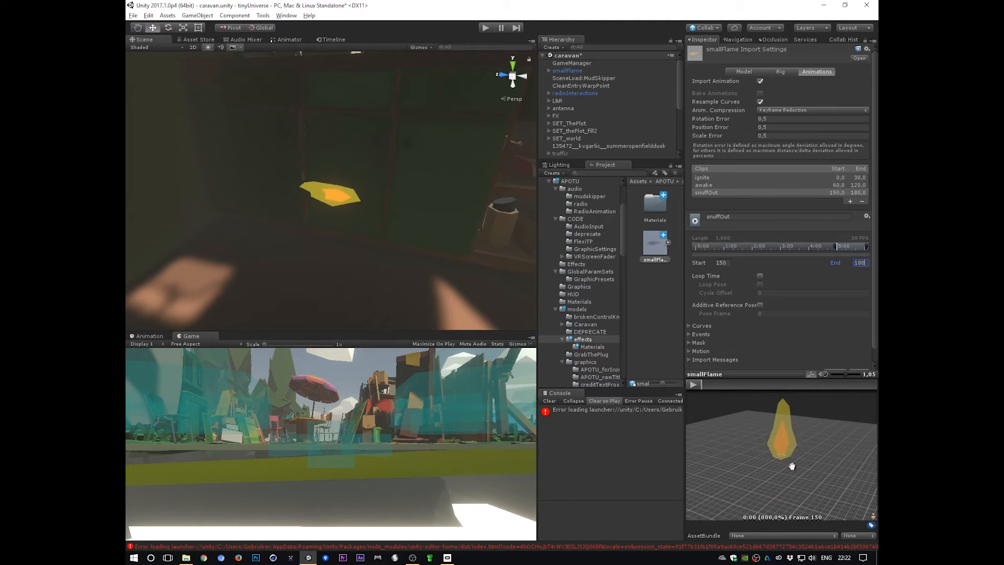
pyautogui.click(693, 385)
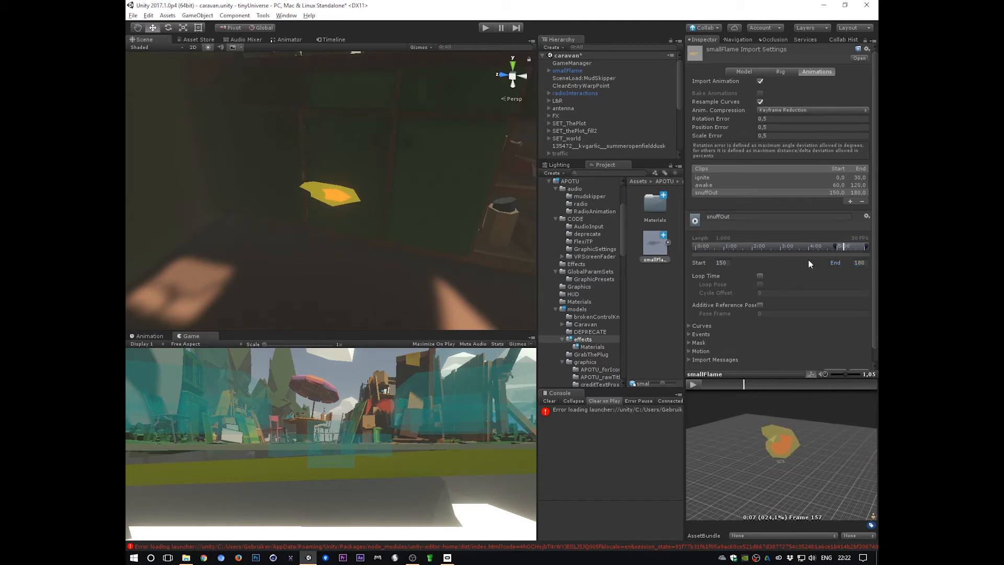
pyautogui.scroll(-1, 867, 340)
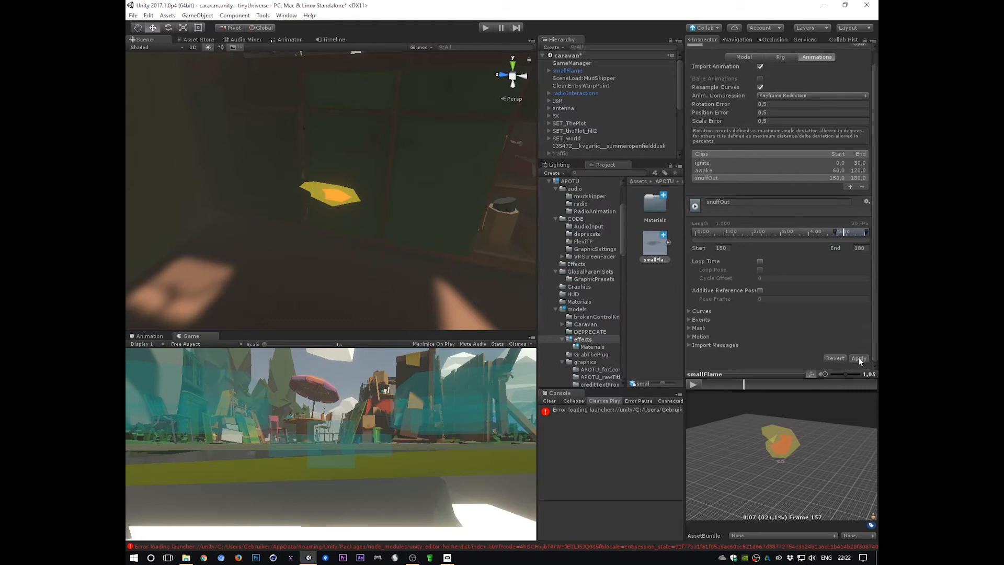
pyautogui.click(858, 358)
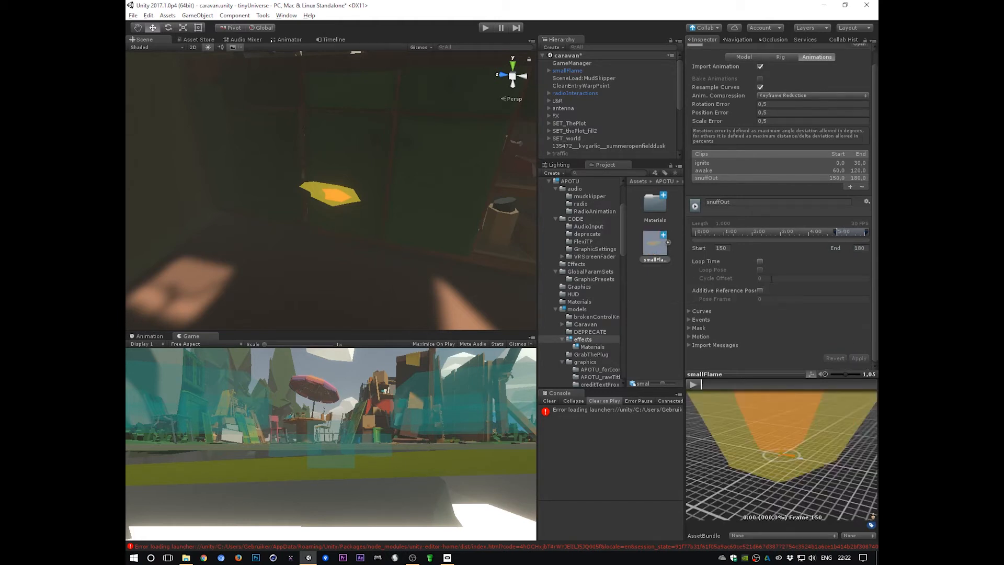
# Create an empty top-level object named smallFlame at the flame's position and nest the flame model inside it
pyautogui.click(566, 69)
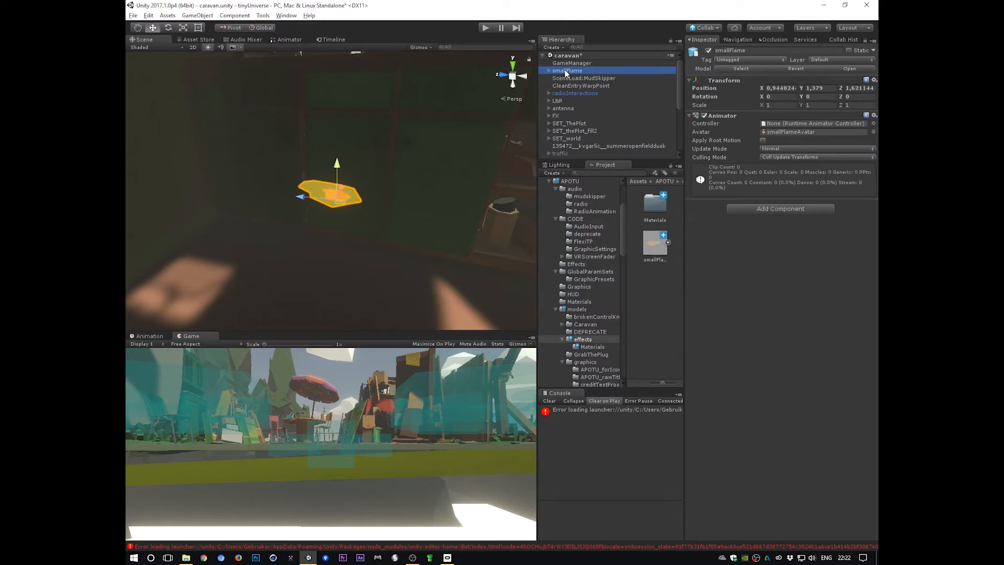
pyautogui.rightClick(566, 72)
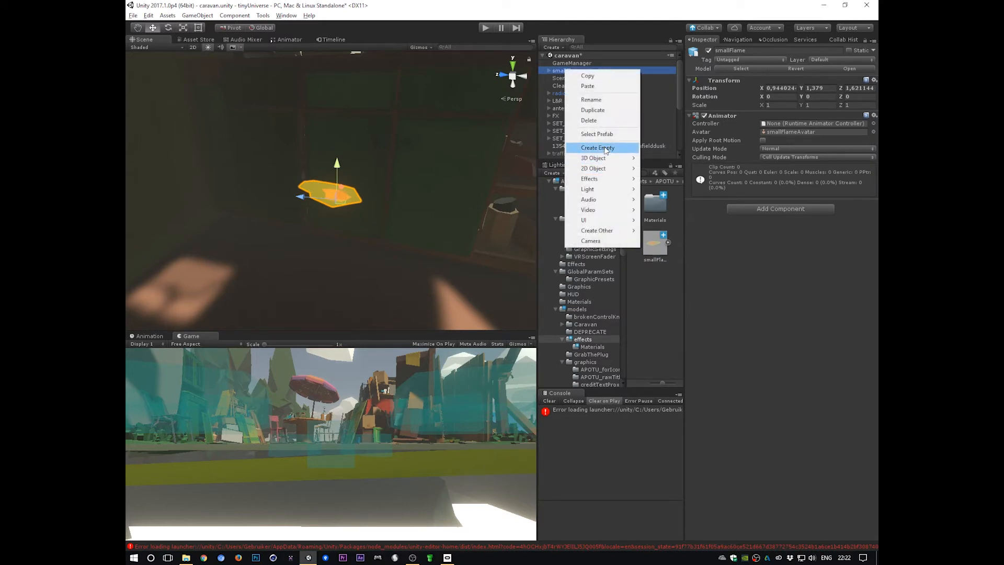
pyautogui.click(627, 144)
pyautogui.moveTo(582, 104); pyautogui.dragTo(574, 67)
pyautogui.press('F2')
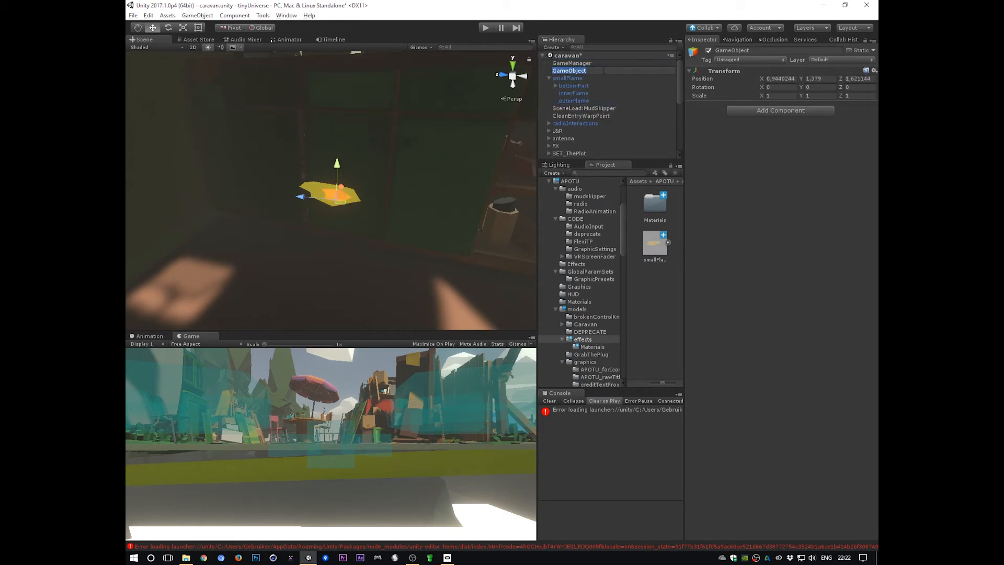
pyautogui.write('smallFlame')
pyautogui.press('Return')
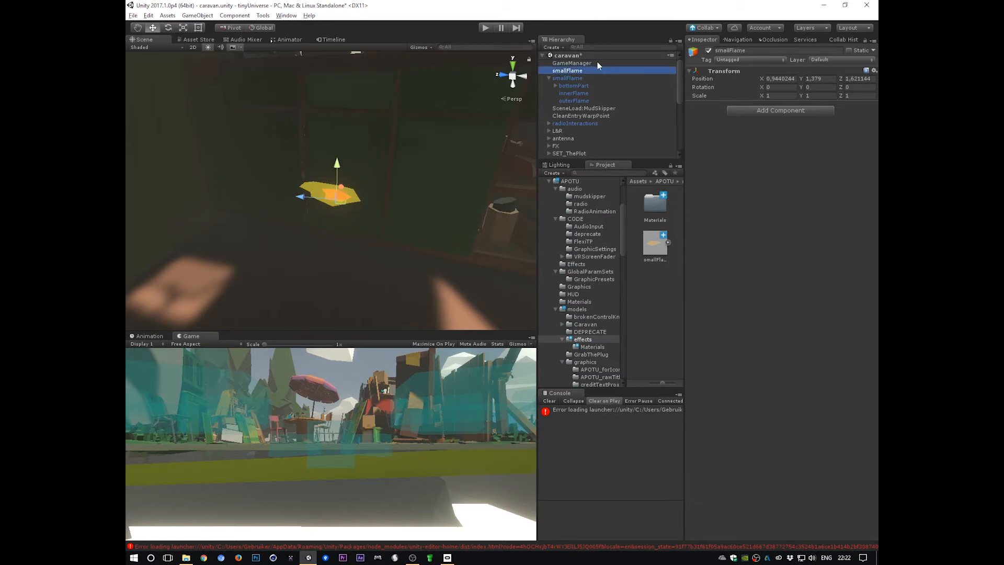
pyautogui.moveTo(564, 78); pyautogui.dragTo(572, 72)
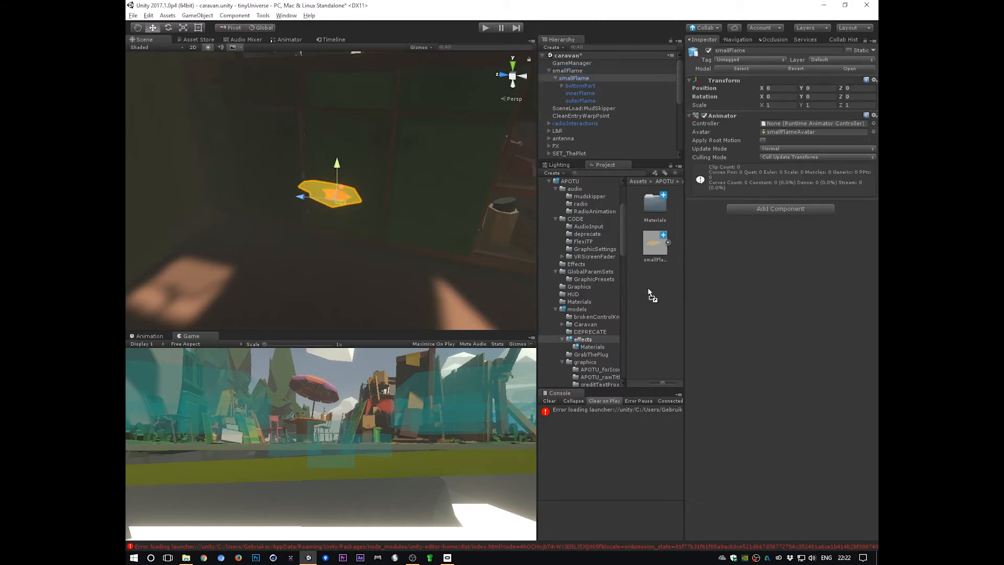
# Save the smallFlame parent object as a prefab and move the prefab into the APOTU Effects folder
pyautogui.click(656, 298)
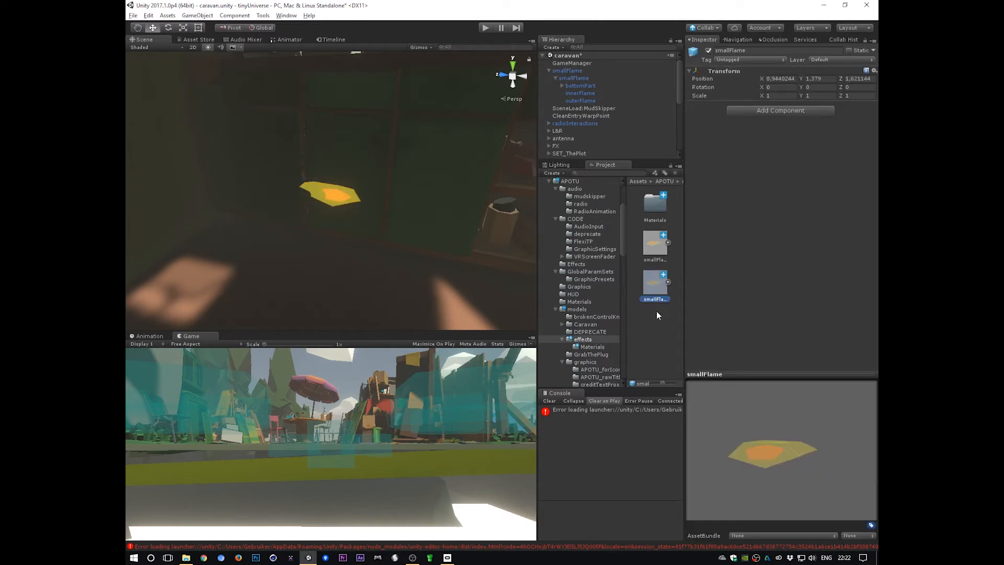
pyautogui.moveTo(686, 310); pyautogui.dragTo(699, 309)
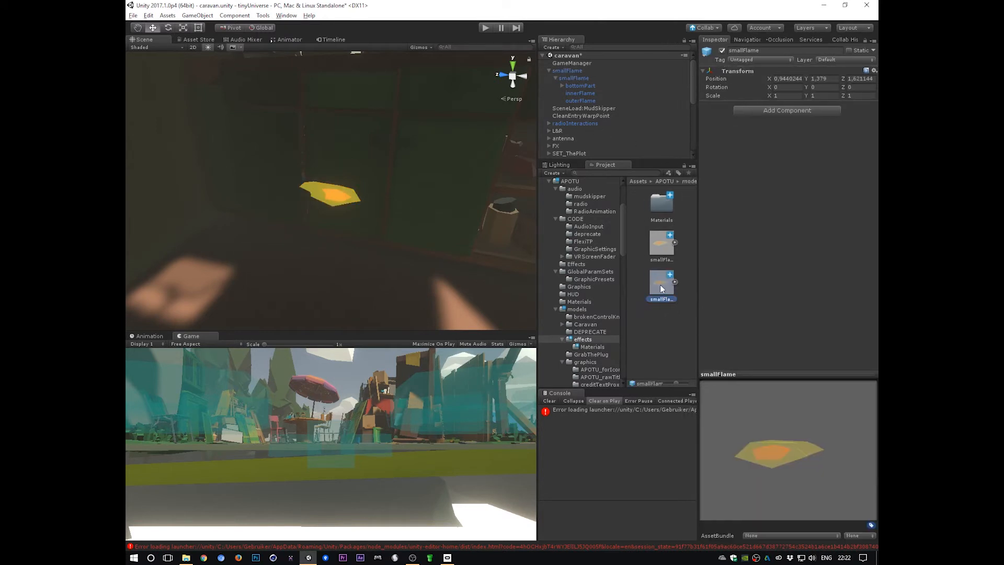
pyautogui.click(660, 241)
pyautogui.click(660, 289)
pyautogui.click(576, 264)
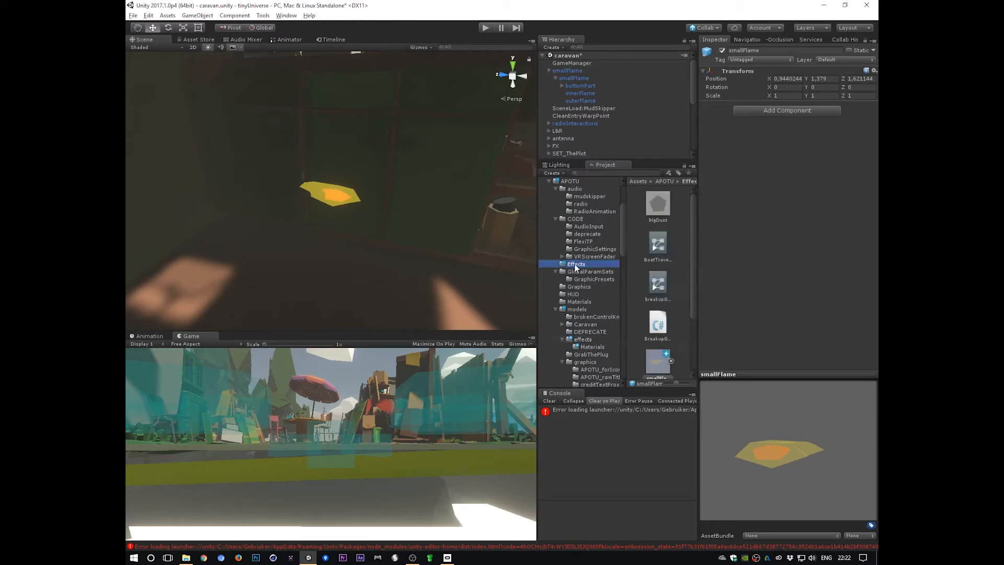
pyautogui.scroll(-2, 683, 322)
pyautogui.click(653, 285)
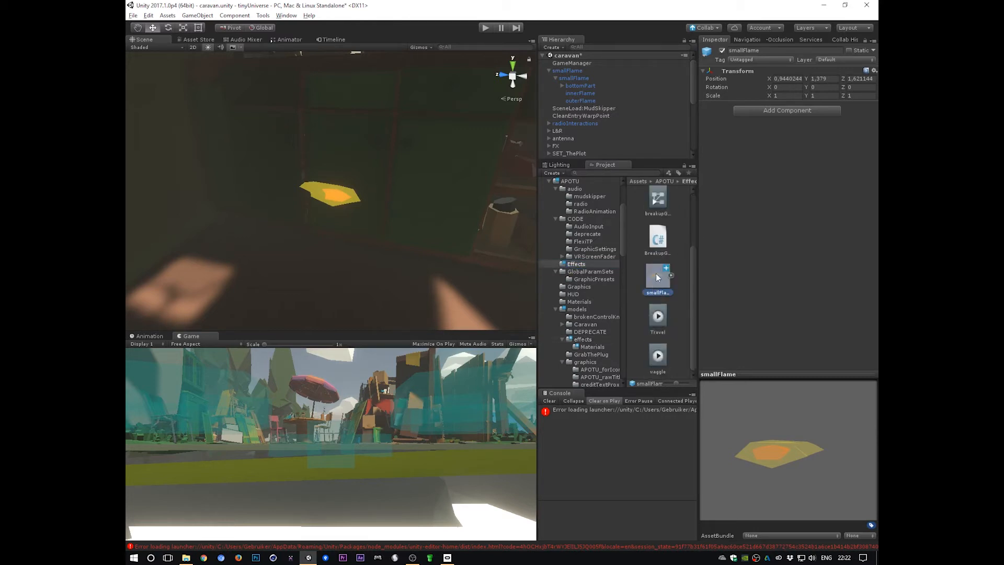
pyautogui.moveTo(536, 237); pyautogui.dragTo(512, 237)
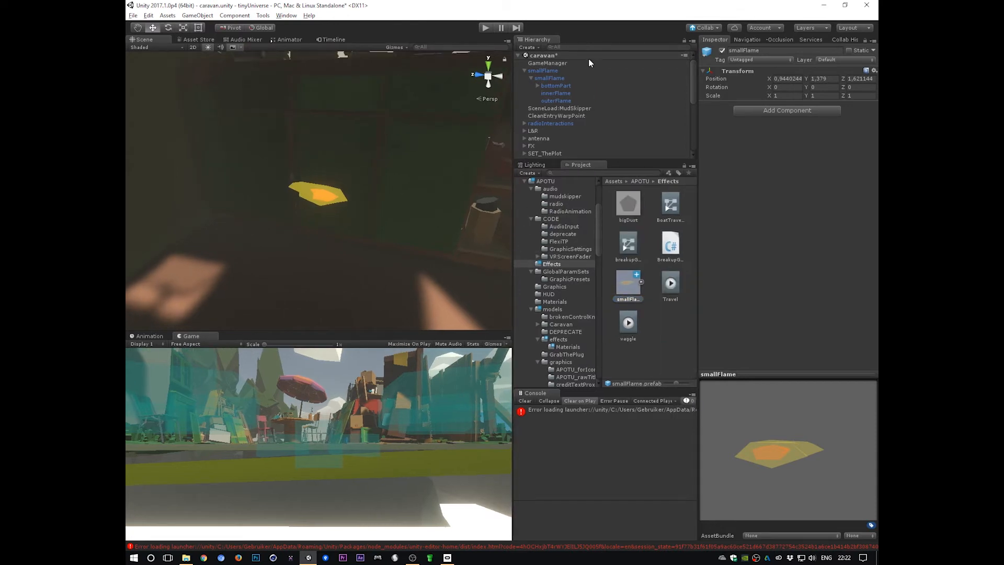
# Create an Animator Controller named smallFlameEffects in the APOTU Effects folder
pyautogui.click(544, 71)
pyautogui.click(550, 78)
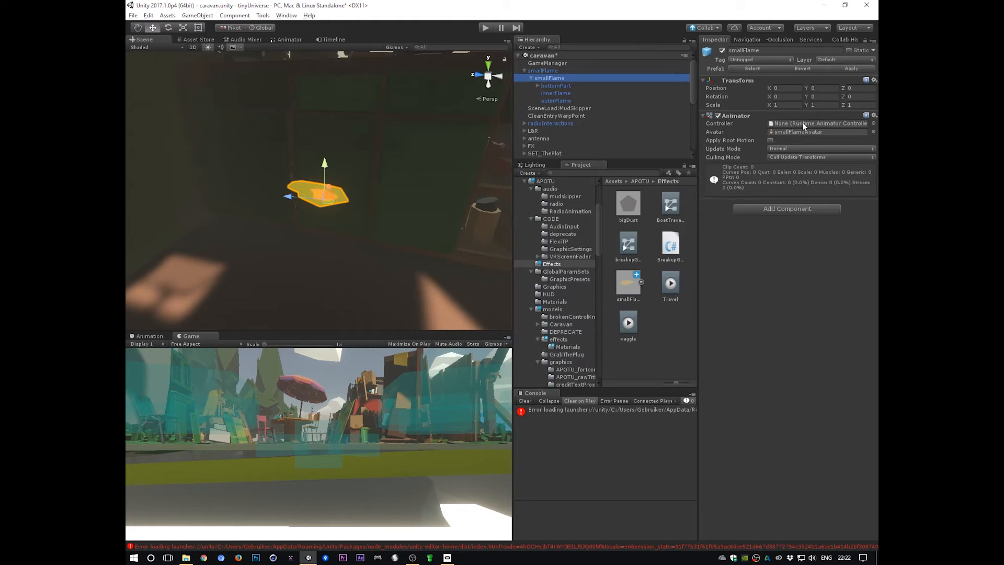
pyautogui.rightClick(665, 336)
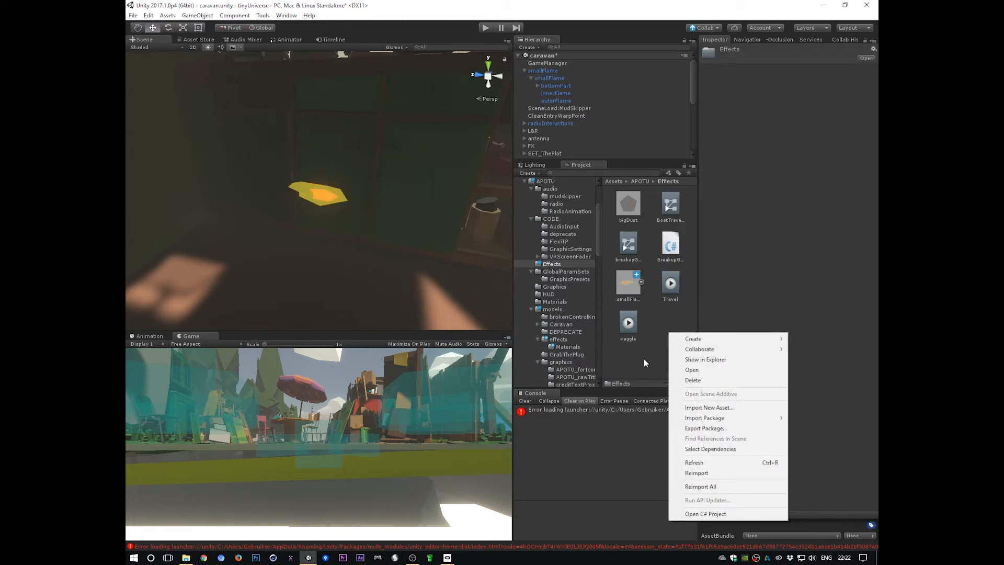
pyautogui.moveTo(693, 339)
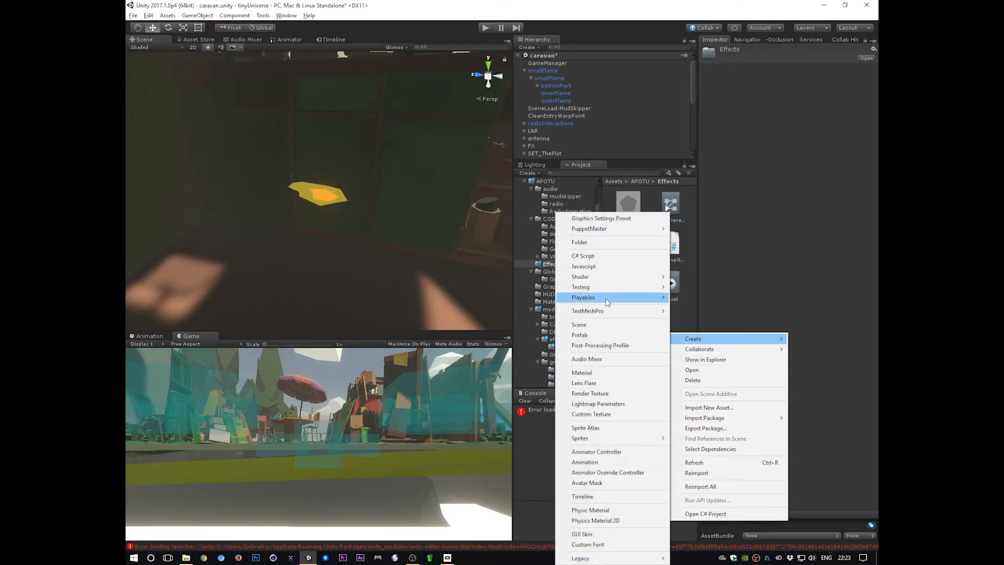
pyautogui.click(637, 453)
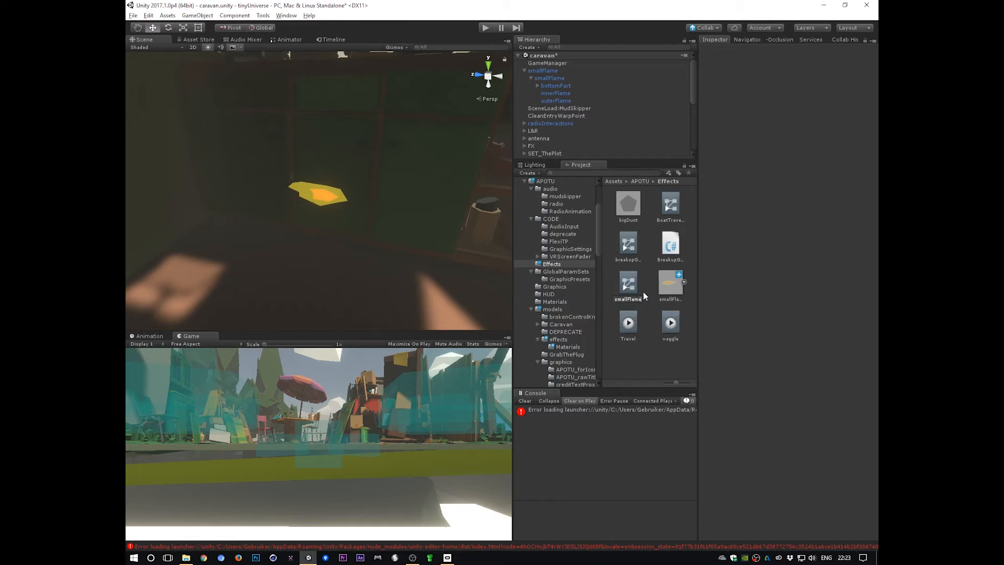
pyautogui.write('smallFlameEffects')
pyautogui.press('Return')
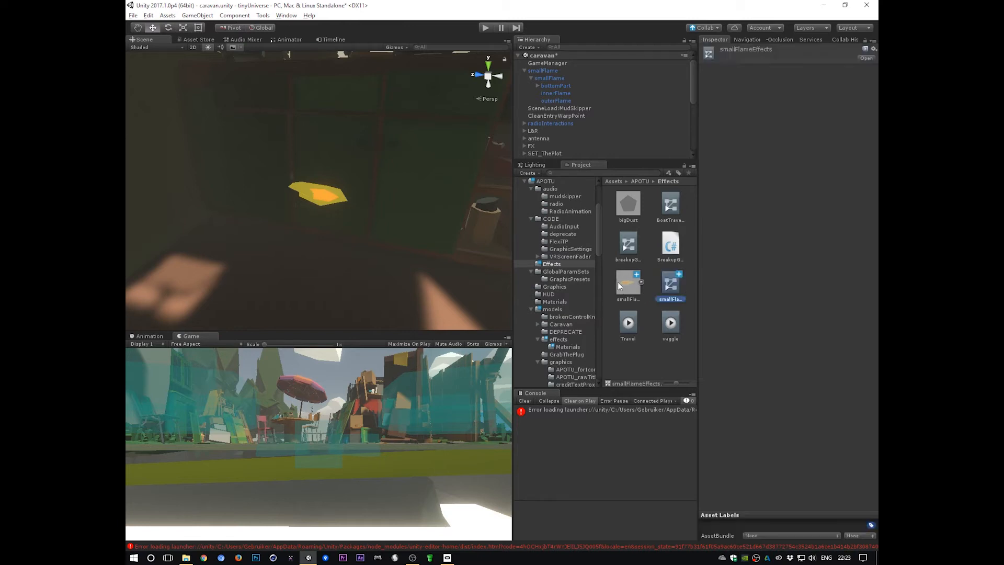
# Assign the smallFlameEffects controller to the nested smallFlame model's Animator and open its state graph
pyautogui.click(626, 283)
pyautogui.moveTo(626, 283); pyautogui.dragTo(636, 288)
pyautogui.moveTo(677, 384); pyautogui.dragTo(664, 384)
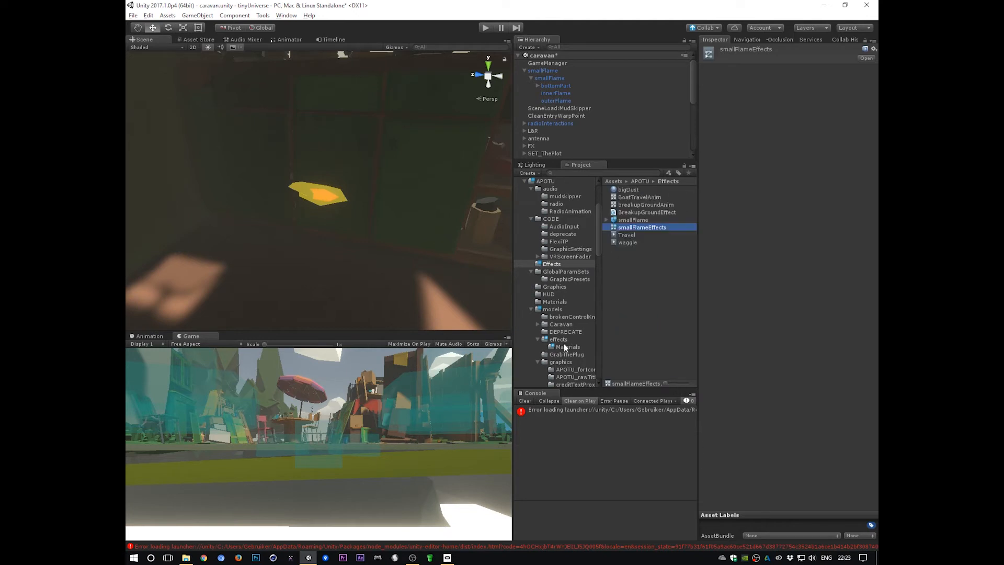
pyautogui.click(617, 312)
pyautogui.moveTo(641, 227); pyautogui.dragTo(557, 77)
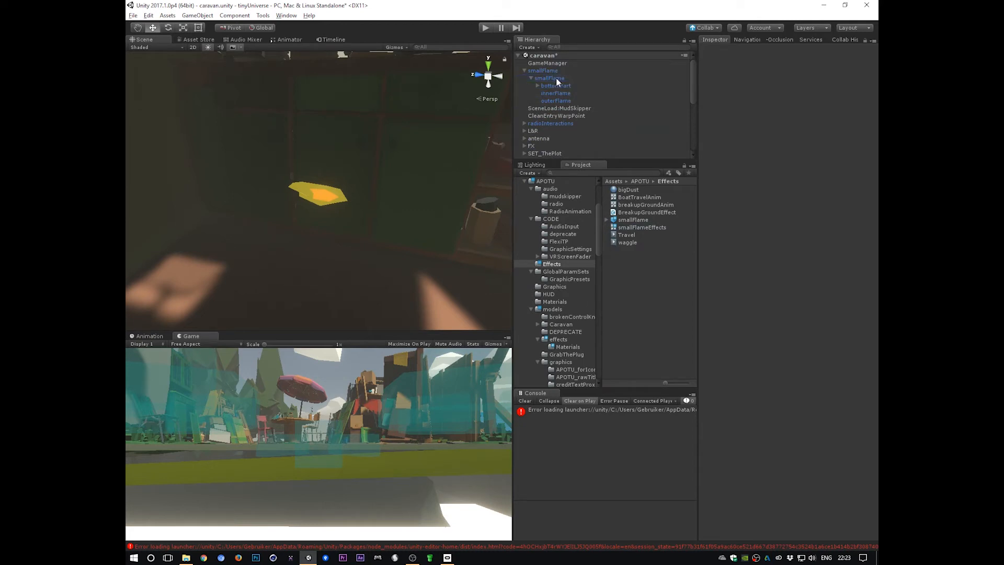
pyautogui.doubleClick(805, 124)
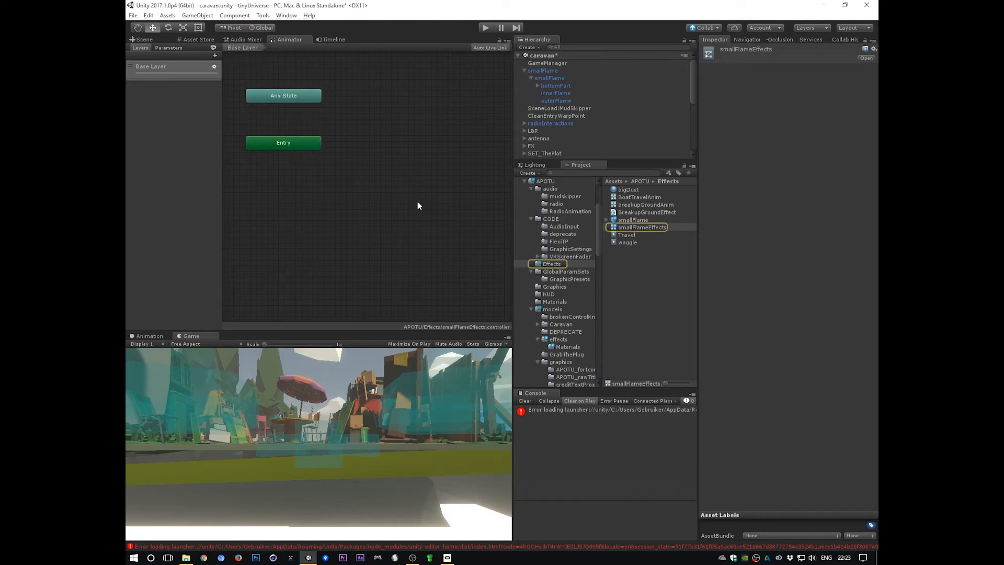
# Move the Exit node closer to Any State, level with it in the state graph
pyautogui.keyDown('alt'); pyautogui.moveTo(370, 226); pyautogui.dragTo(289, 199); pyautogui.keyUp('alt')
pyautogui.moveTo(503, 161); pyautogui.dragTo(404, 197)
pyautogui.moveTo(413, 146); pyautogui.dragTo(324, 133)
pyautogui.moveTo(450, 131); pyautogui.dragTo(440, 126)
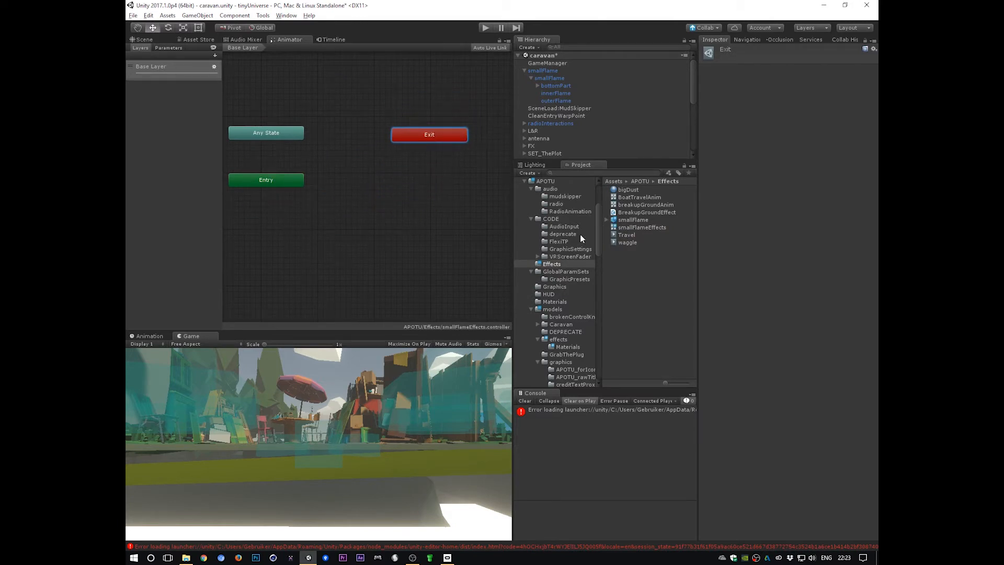
# Add the awake, ignite and snuffOut clips from the smallFlame model as states in the graph
pyautogui.click(571, 348)
pyautogui.click(559, 339)
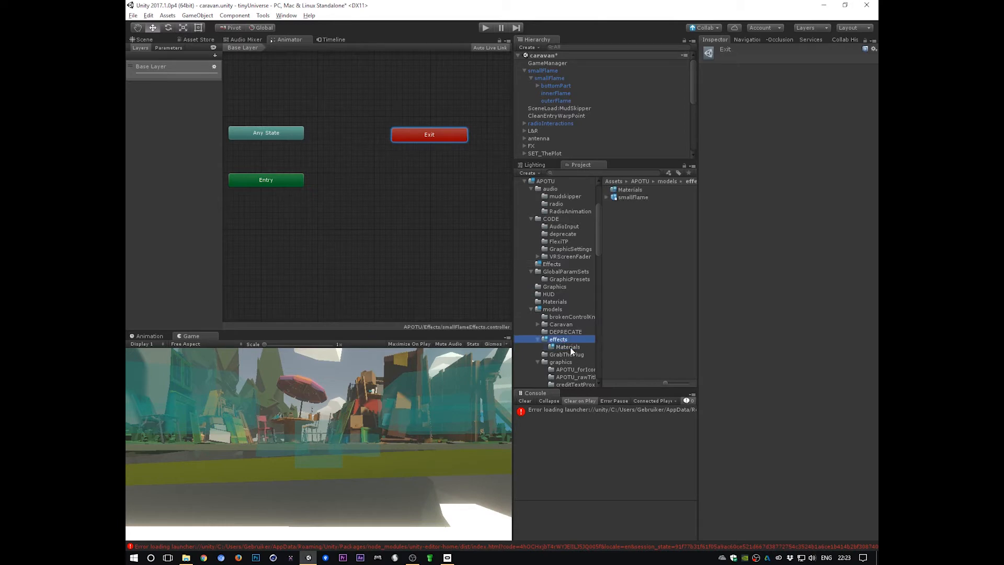
pyautogui.click(672, 251)
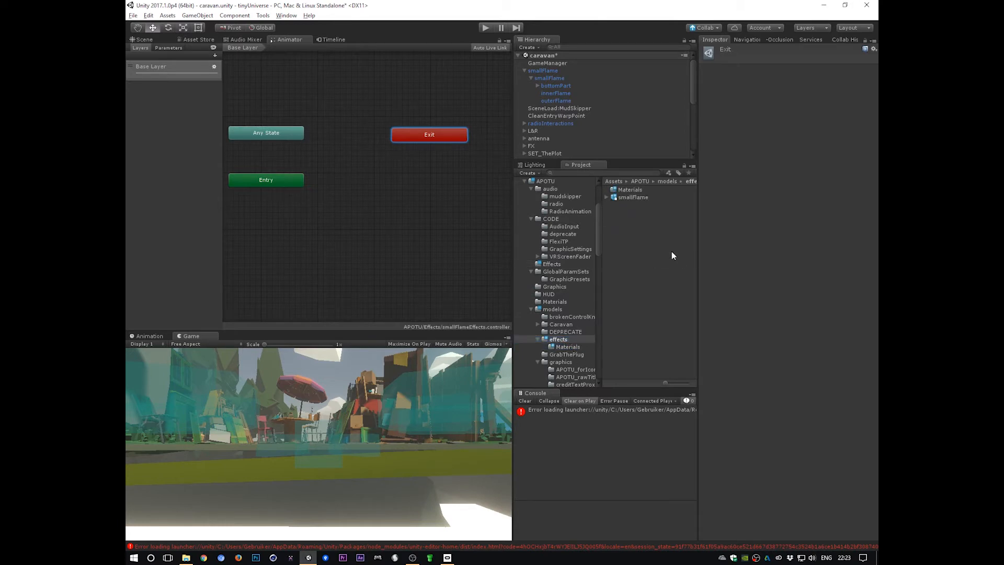
pyautogui.click(606, 197)
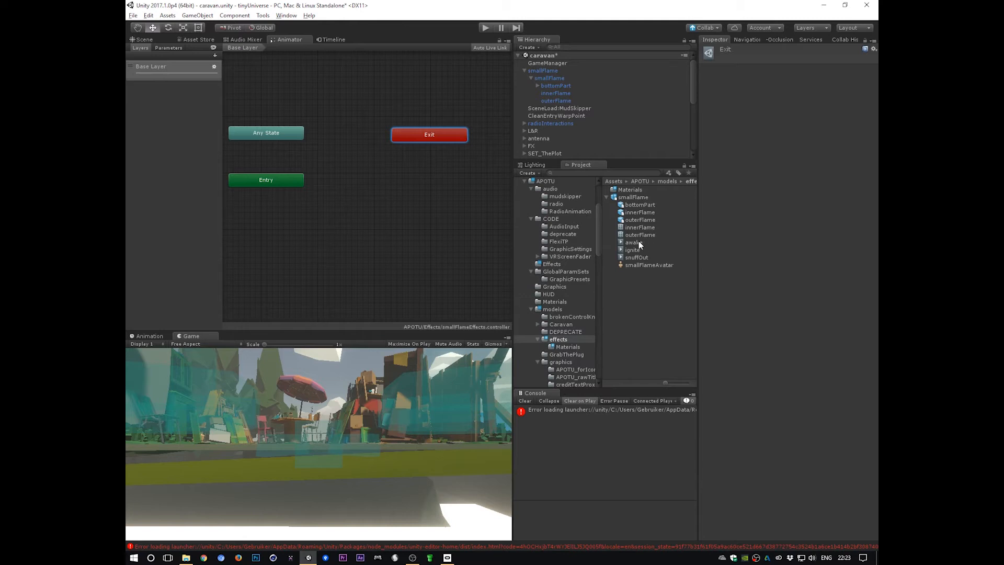
pyautogui.moveTo(633, 242); pyautogui.dragTo(368, 260)
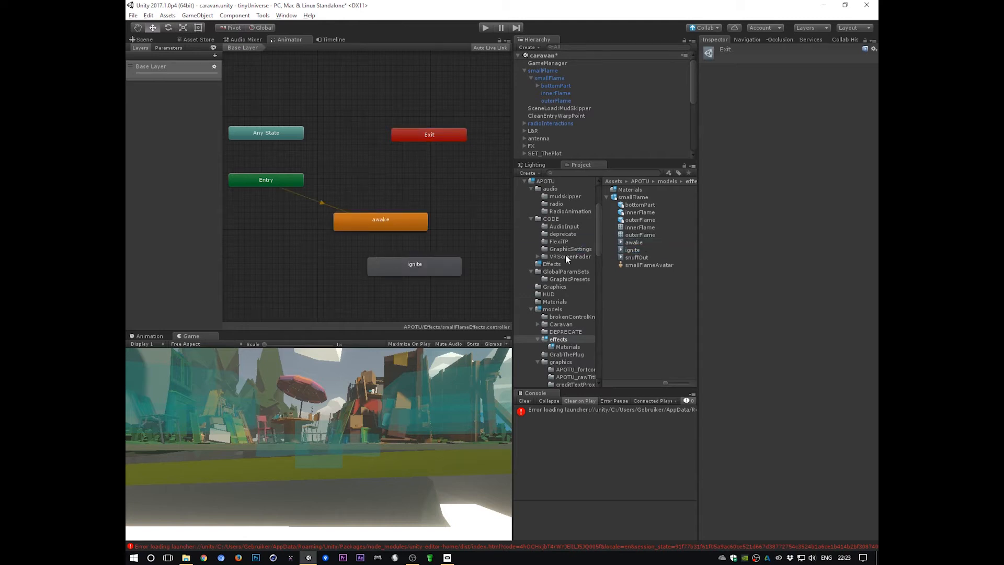
pyautogui.moveTo(636, 258); pyautogui.dragTo(298, 257)
# Stack the ignite, awake and snuffOut states in that order below Exit, leaving room for one more state above ignite
pyautogui.moveTo(394, 224); pyautogui.dragTo(424, 222)
pyautogui.moveTo(408, 274); pyautogui.dragTo(416, 195)
pyautogui.moveTo(374, 261); pyautogui.dragTo(438, 257)
pyautogui.click(425, 192)
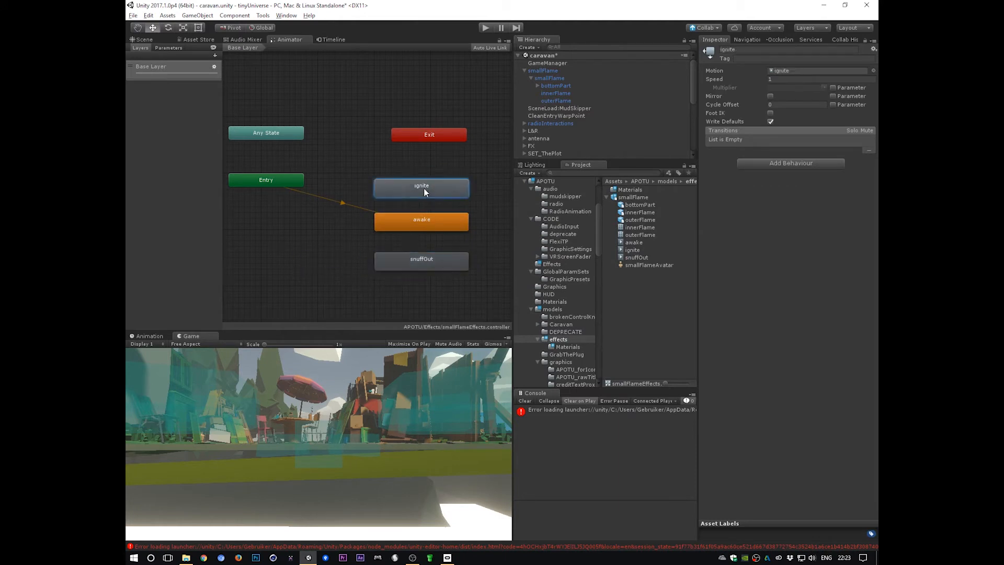
pyautogui.moveTo(420, 188); pyautogui.dragTo(404, 277)
pyautogui.moveTo(413, 191); pyautogui.dragTo(410, 233)
# Create an empty state above ignite and name it hidden
pyautogui.rightClick(372, 181)
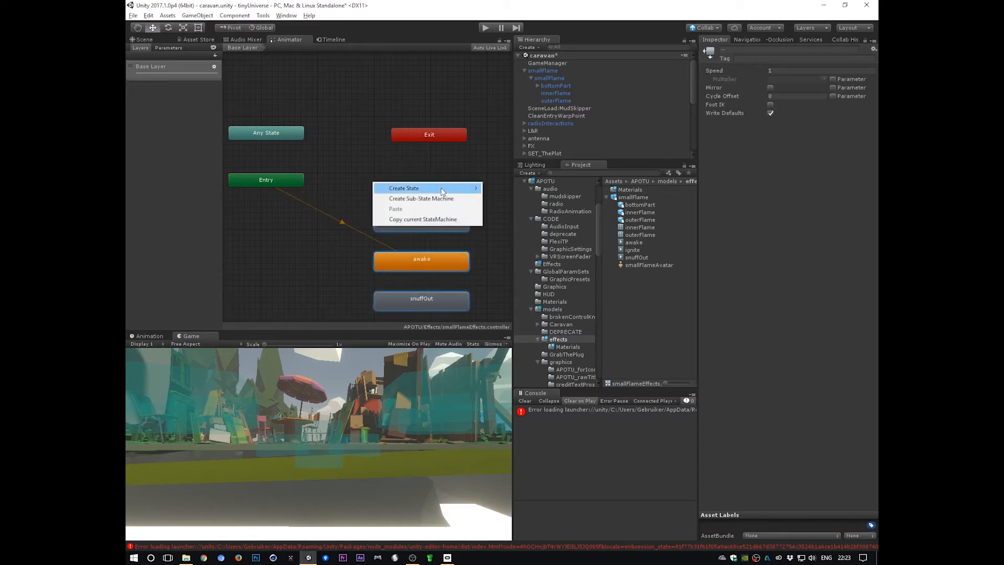
pyautogui.moveTo(441, 187)
pyautogui.click(304, 188)
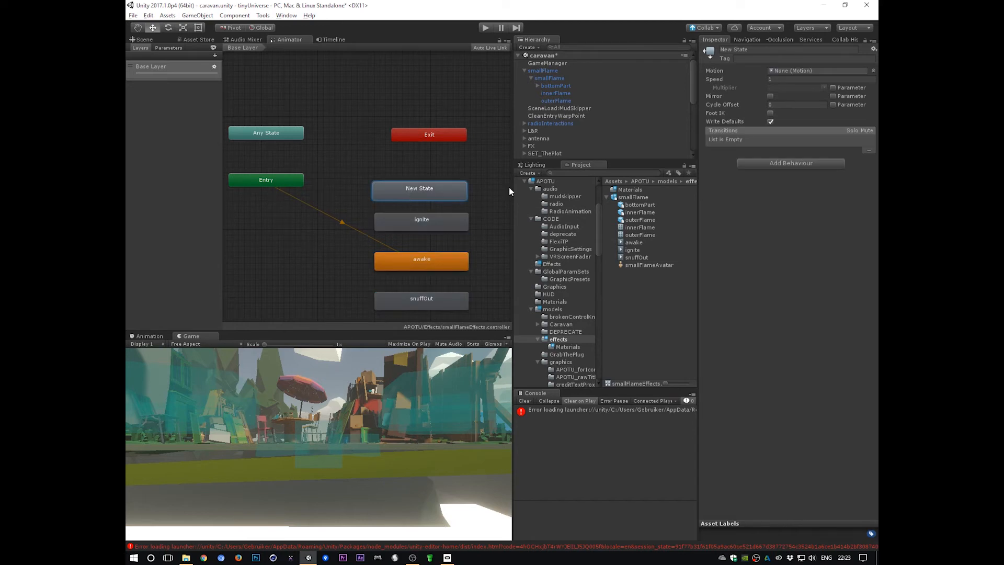
pyautogui.click(746, 50)
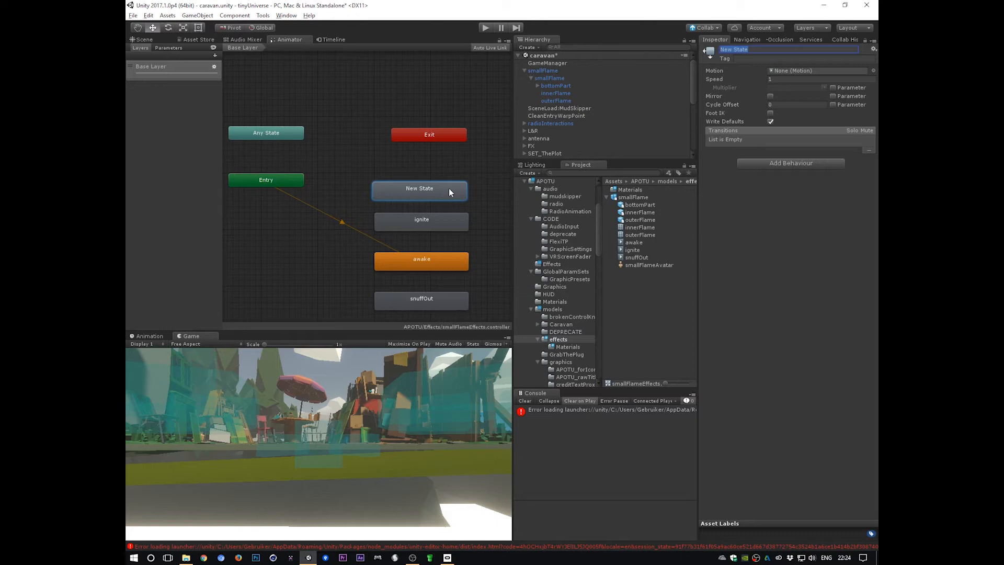
pyautogui.write('hidden')
pyautogui.press('Return')
# Make hidden the layer's default state and shift ignite slightly down to space the states
pyautogui.click(801, 71)
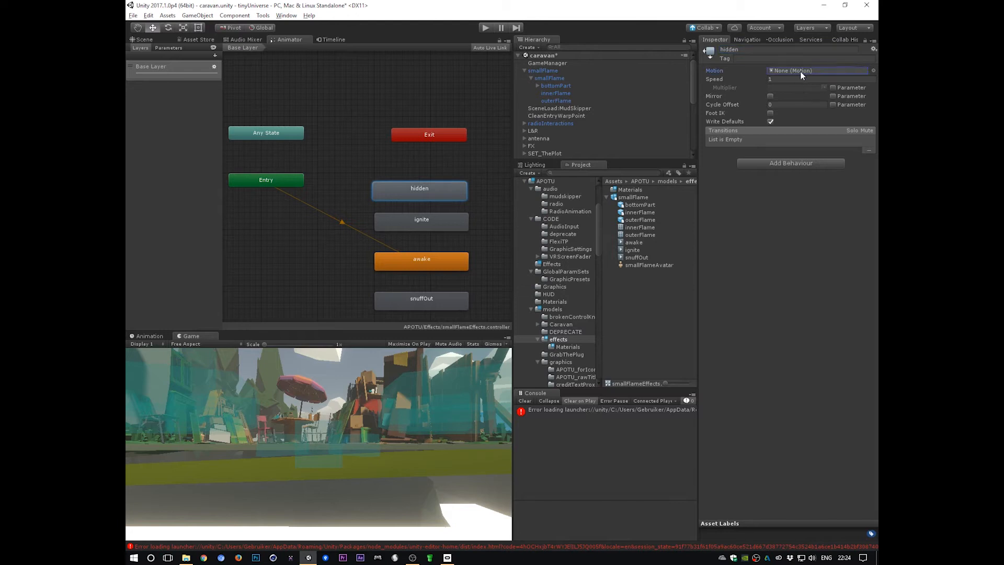
pyautogui.rightClick(423, 190)
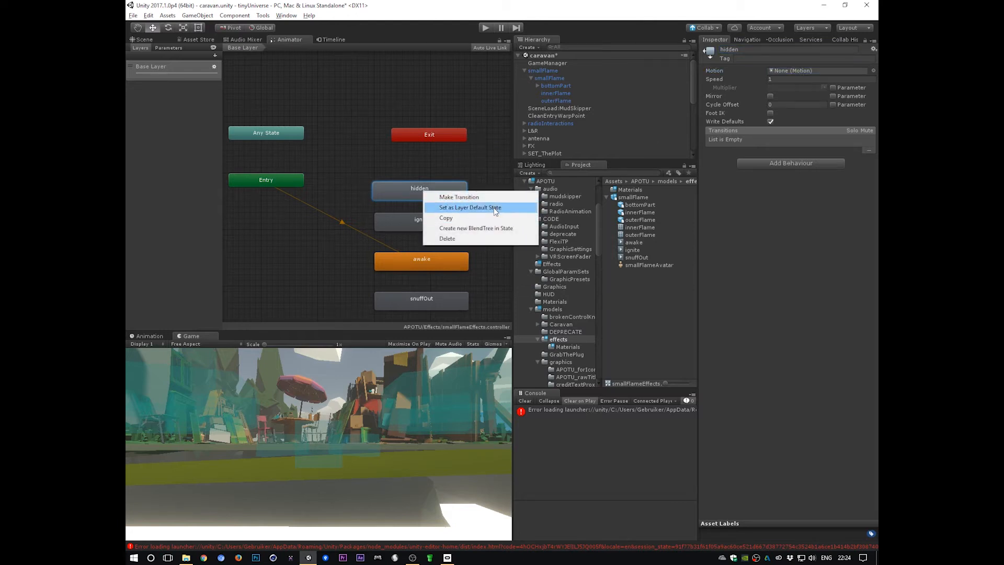
pyautogui.click(495, 209)
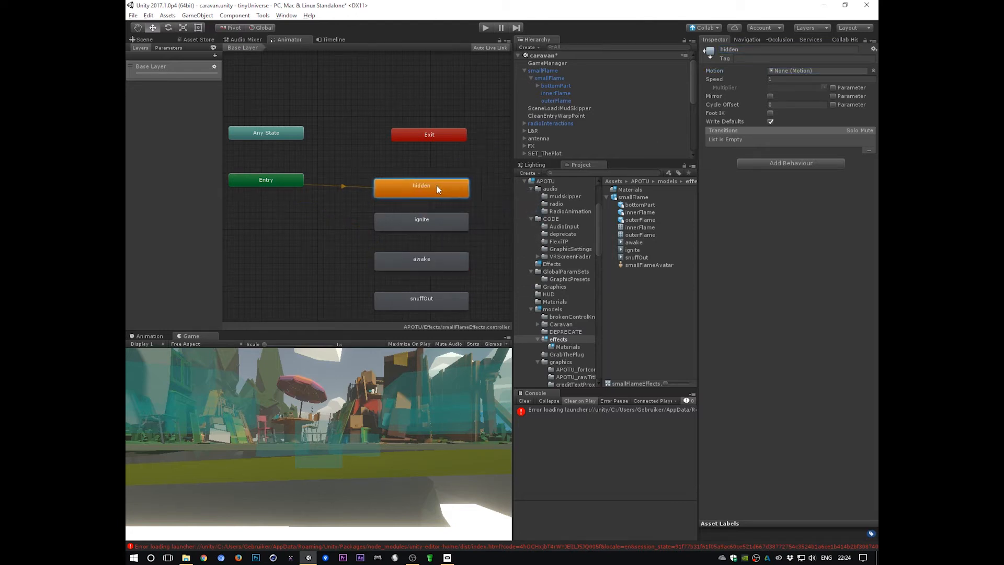
pyautogui.moveTo(419, 223); pyautogui.dragTo(419, 230)
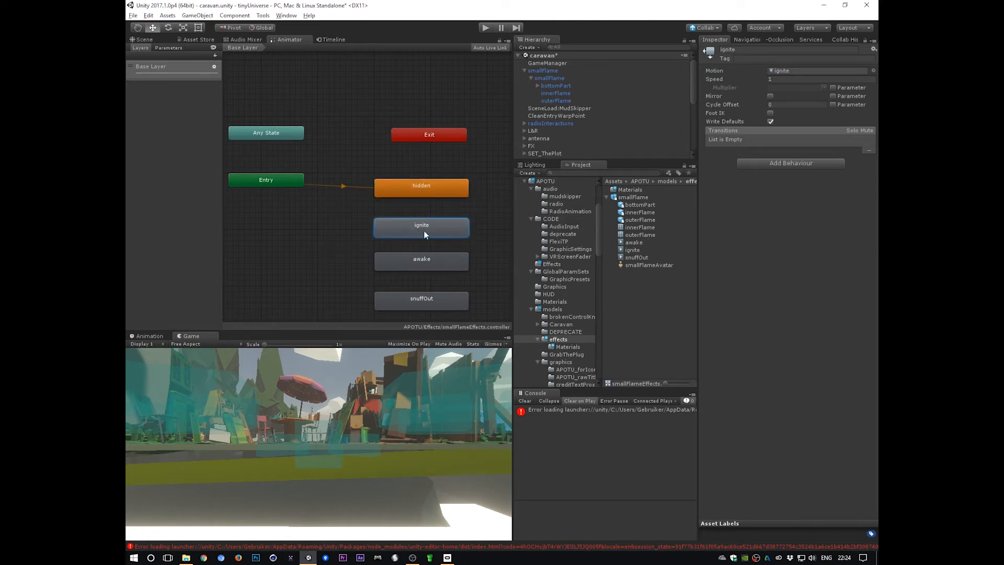
pyautogui.click(421, 184)
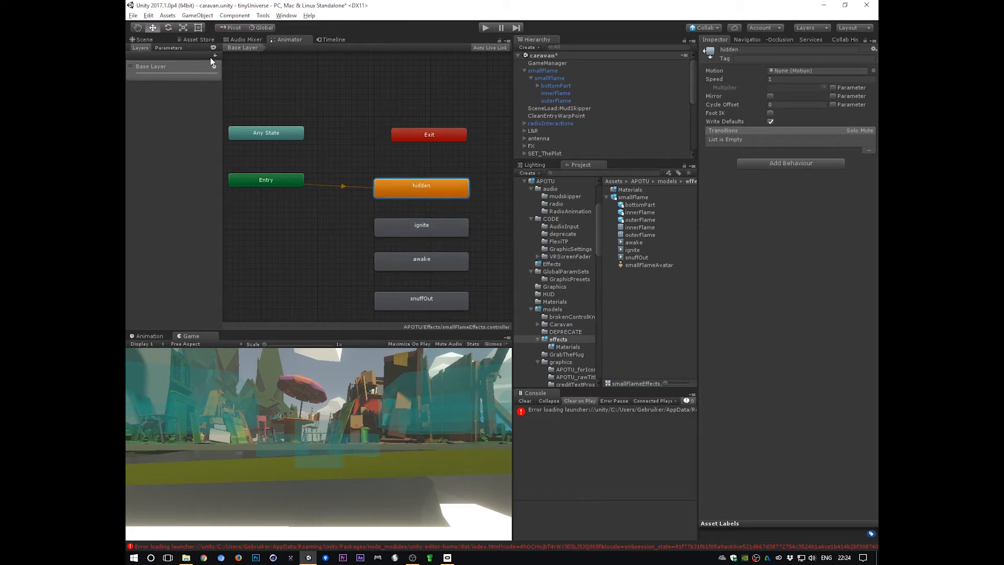
# Add a trigger parameter named triggerIgnite to the controller
pyautogui.click(178, 48)
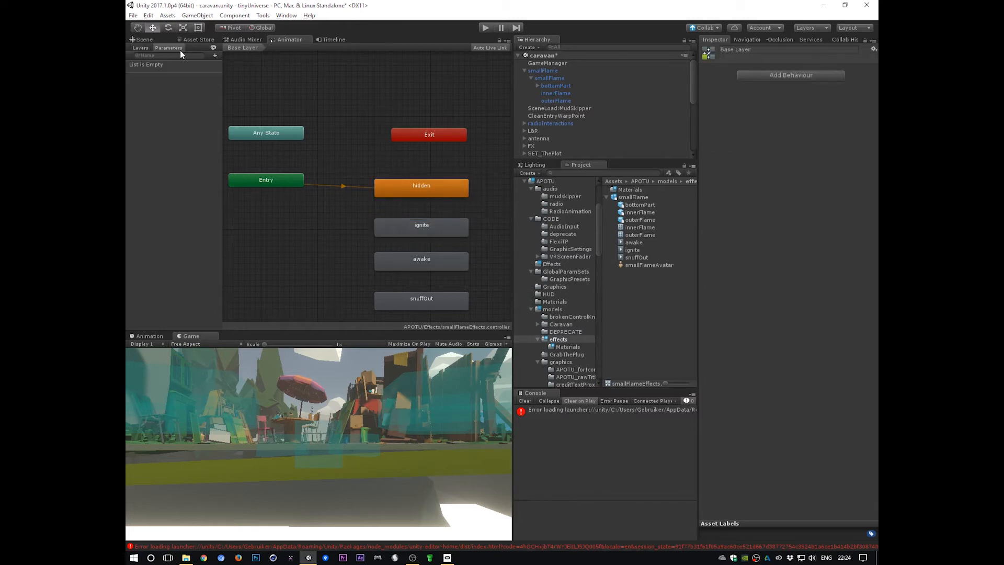
pyautogui.click(215, 55)
pyautogui.click(235, 98)
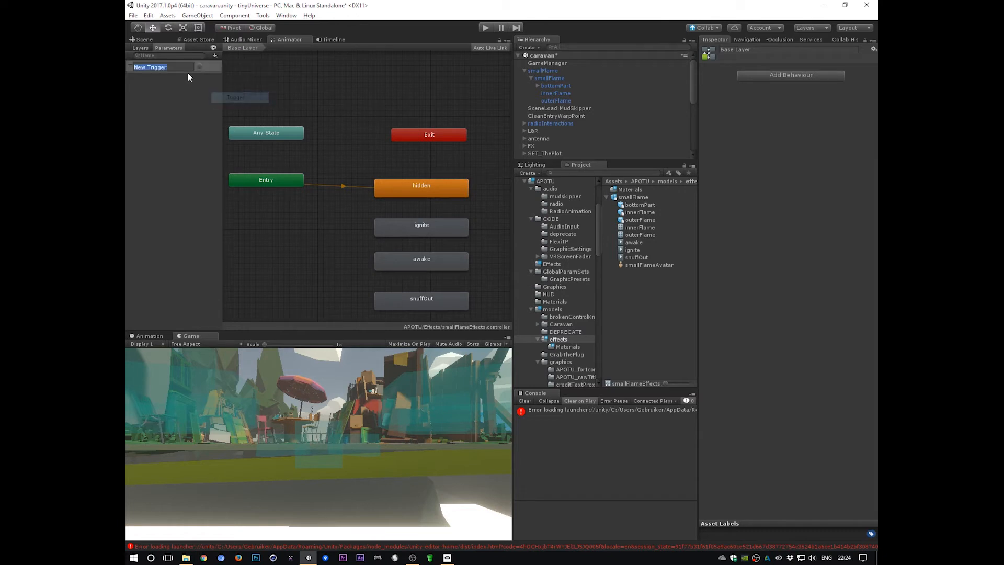
pyautogui.press('BackSpace')
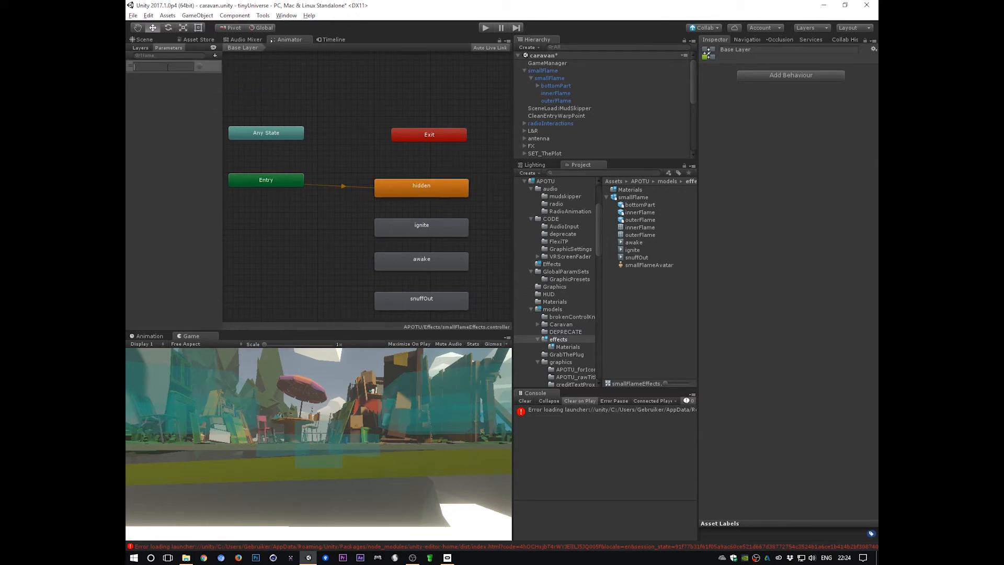
pyautogui.write('triggerIgnite')
pyautogui.click(180, 68)
pyautogui.moveTo(180, 68); pyautogui.dragTo(131, 66)
pyautogui.click(138, 72)
pyautogui.doubleClick(155, 69)
pyautogui.moveTo(154, 67); pyautogui.dragTo(136, 67)
pyautogui.click(183, 67)
pyautogui.press('Return')
# Add a second trigger parameter named triggerSnuffOut
pyautogui.click(215, 55)
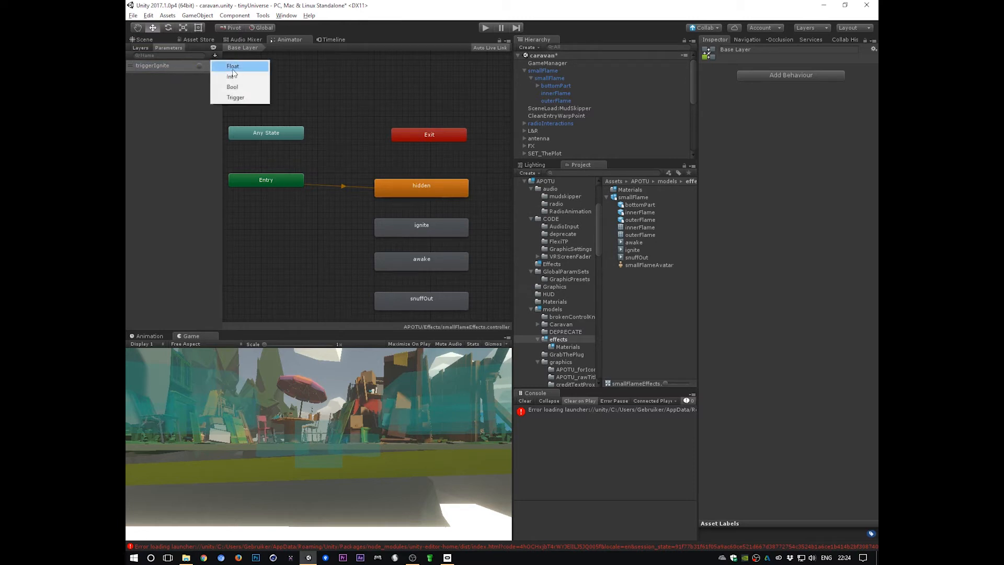
pyautogui.click(236, 97)
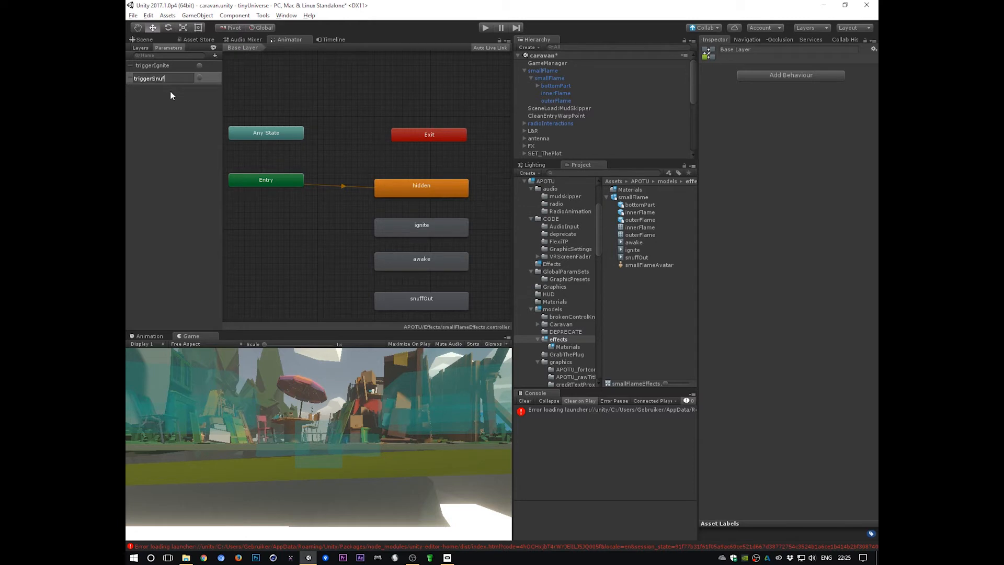
pyautogui.press('Return')
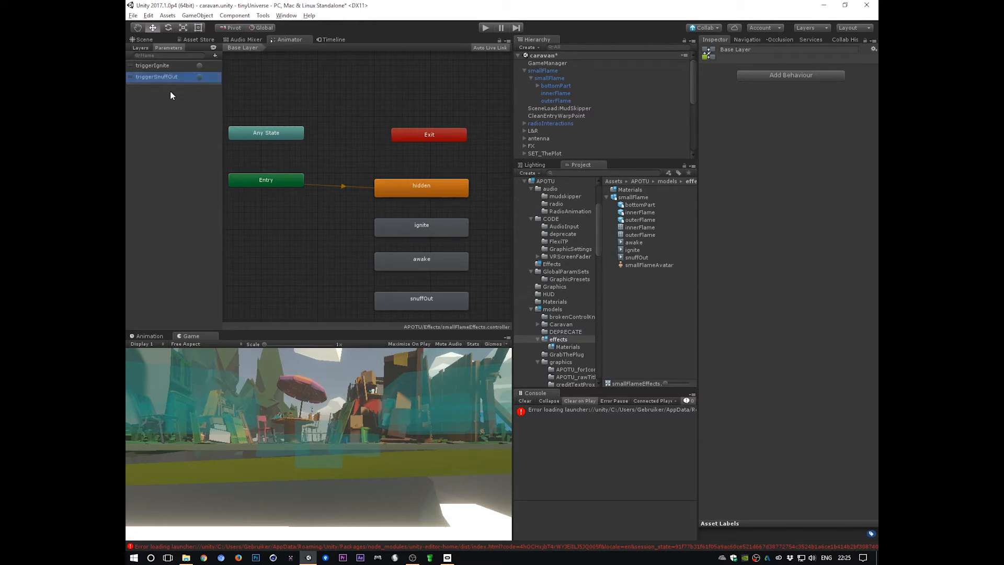
# Make transitions from hidden to ignite and from ignite to awake
pyautogui.rightClick(411, 186)
pyautogui.click(430, 187)
pyautogui.click(423, 225)
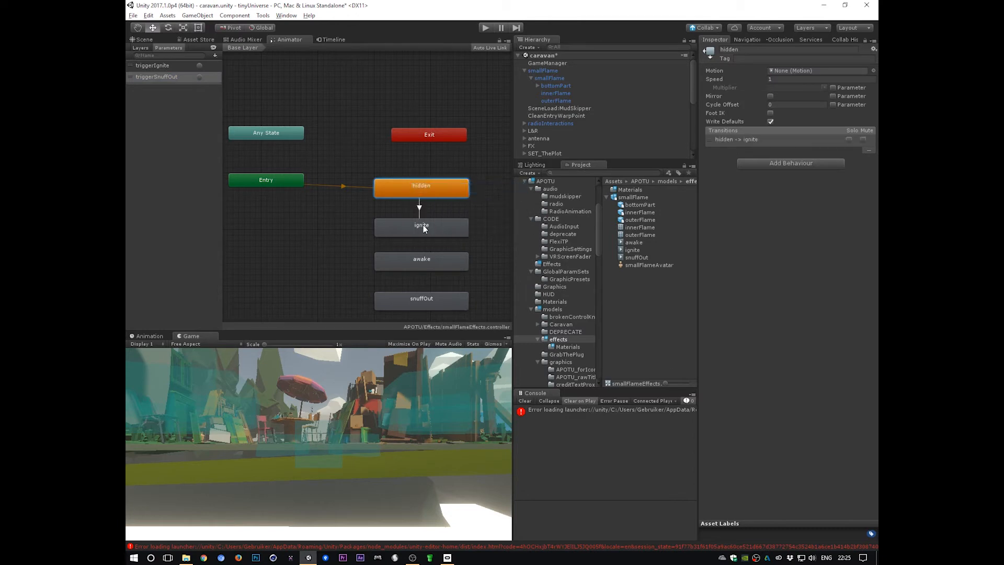
pyautogui.rightClick(417, 225)
pyautogui.click(442, 236)
pyautogui.click(422, 260)
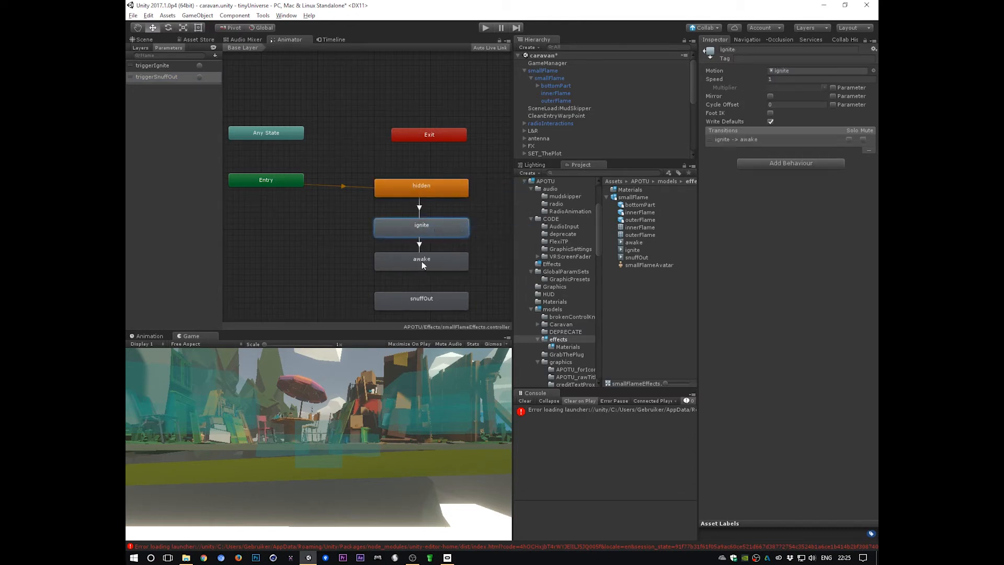
# Make a transition from awake to snuffOut and rename the awake state to flaming
pyautogui.rightClick(422, 260)
pyautogui.click(446, 271)
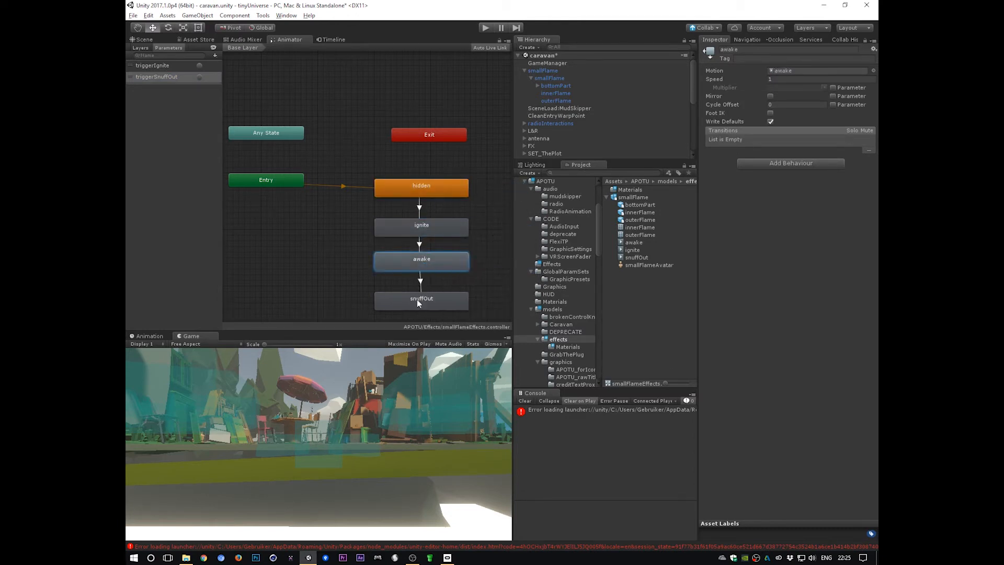
pyautogui.click(416, 299)
pyautogui.click(743, 52)
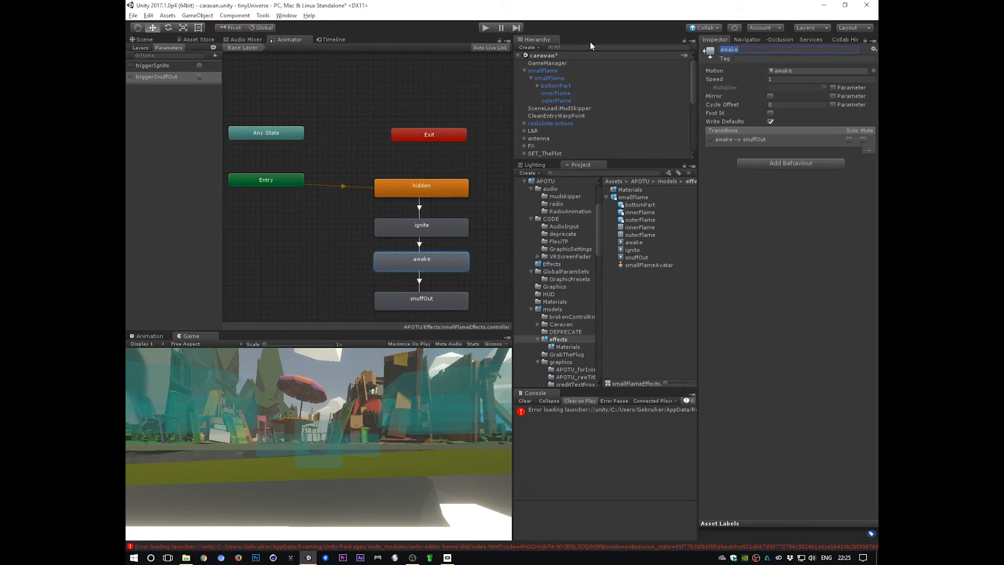
pyautogui.write('flaming')
pyautogui.press('Return')
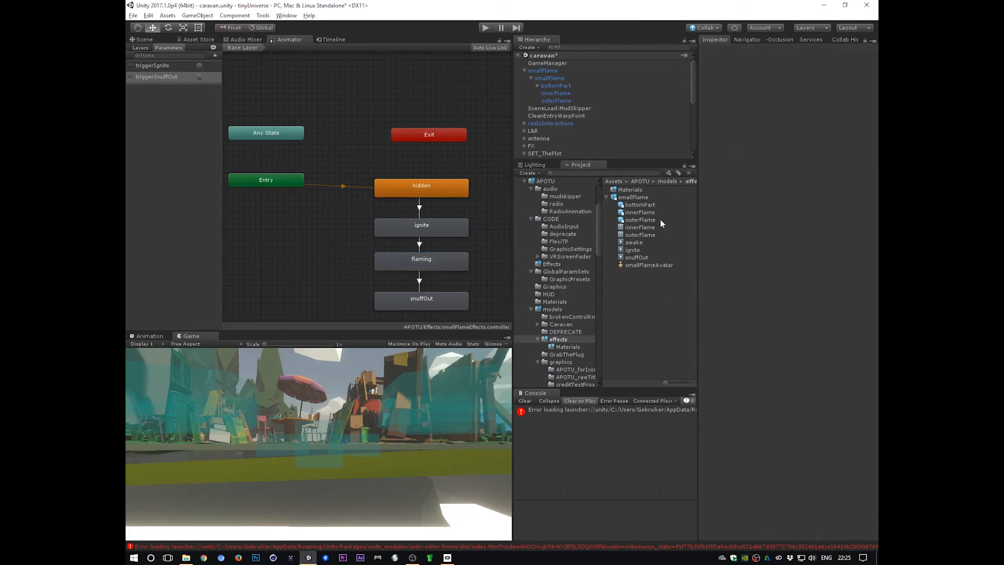
# Rename the smallFlame model's awake animation clip to flaming and apply the import settings
pyautogui.click(628, 197)
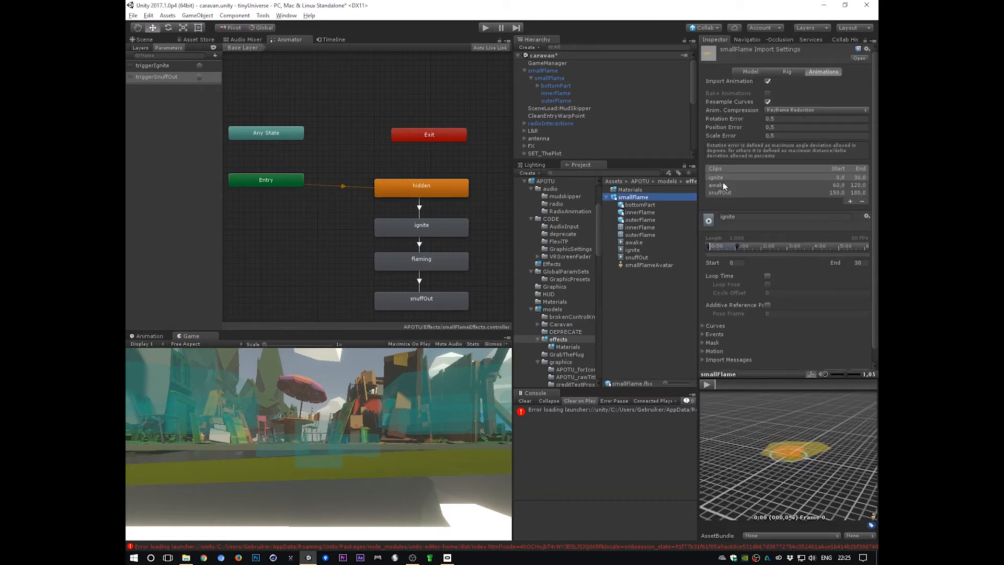
pyautogui.click(723, 184)
pyautogui.click(729, 216)
pyautogui.write('fl')
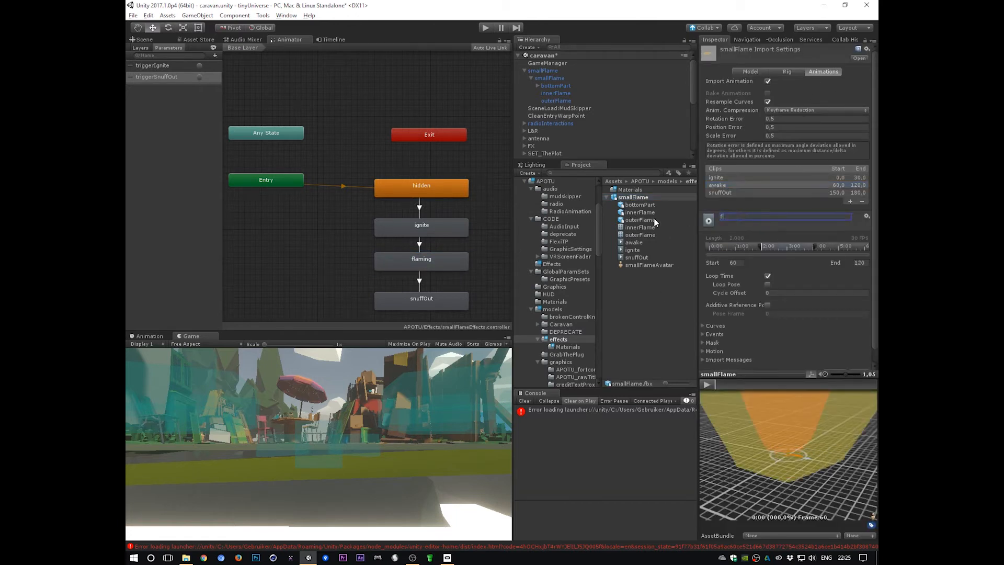
pyautogui.write('aming')
pyautogui.scroll(-1, 858, 350)
pyautogui.click(861, 359)
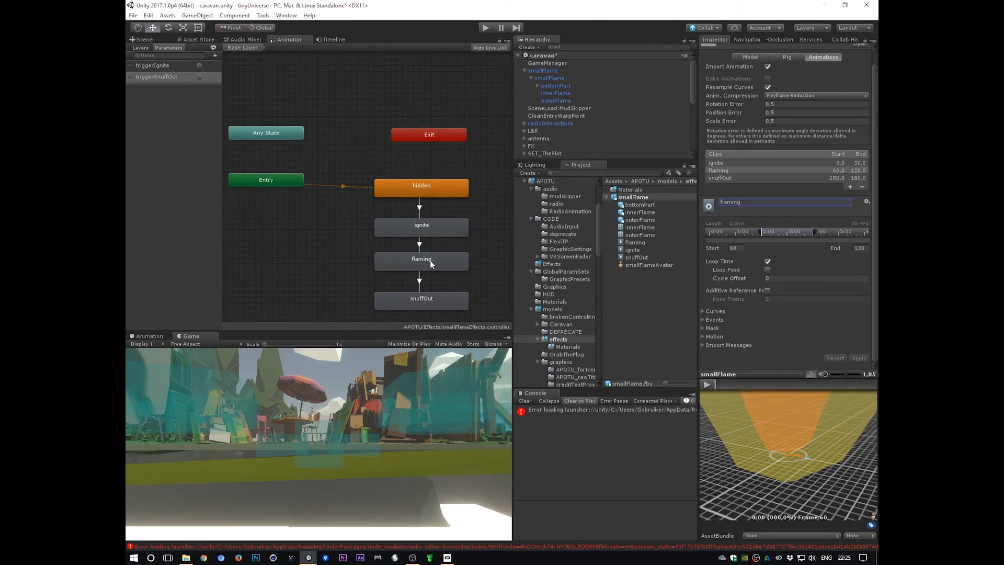
# Give the hidden-to-ignite transition the condition triggerIgnite and turn off its exit time
pyautogui.click(420, 208)
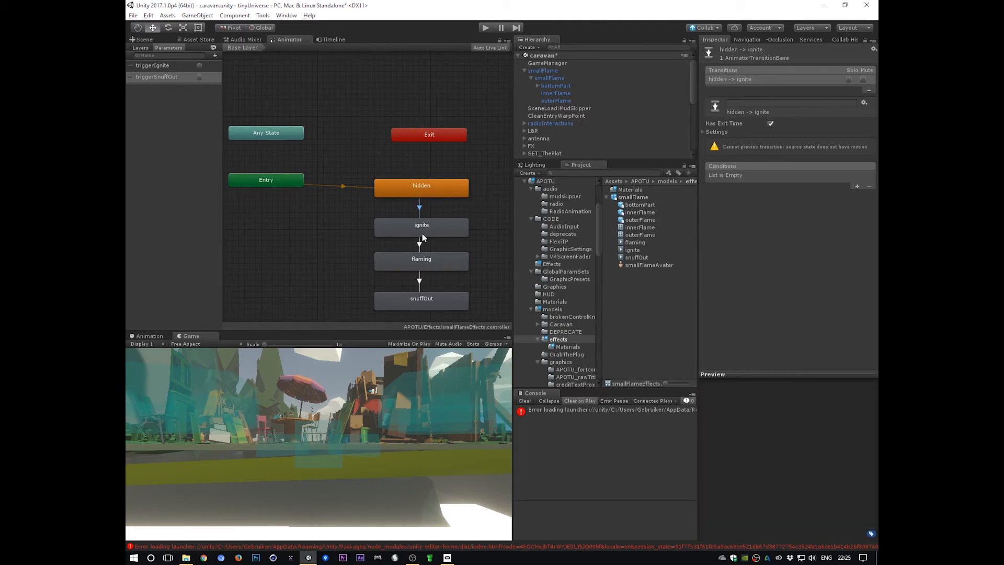
pyautogui.click(857, 186)
pyautogui.click(770, 124)
pyautogui.click(703, 132)
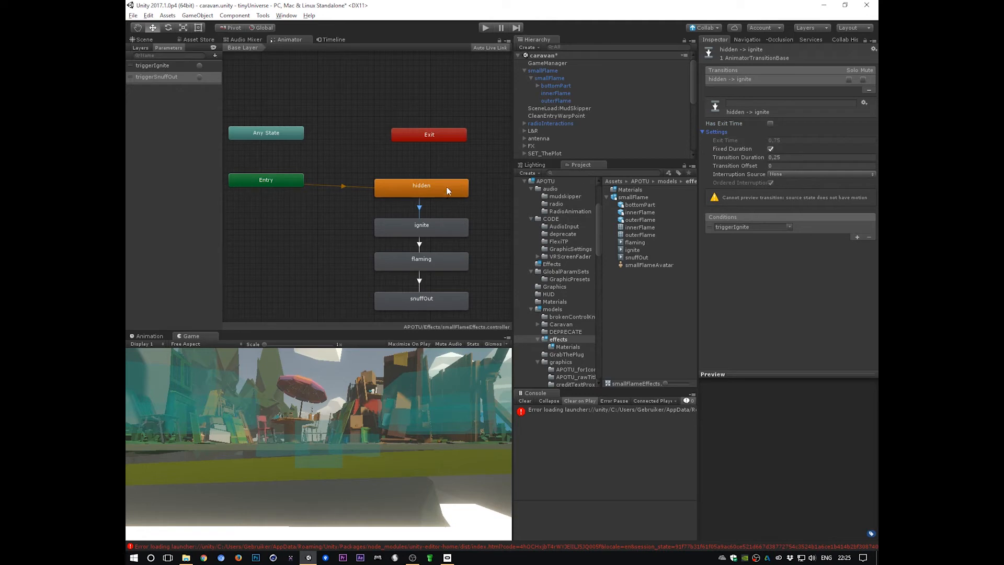
pyautogui.click(416, 190)
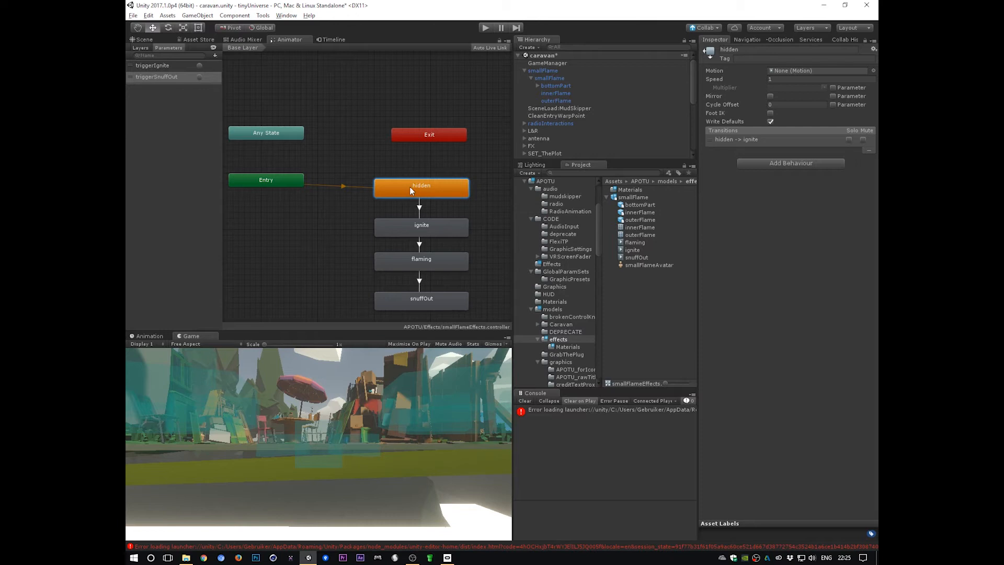
pyautogui.click(419, 207)
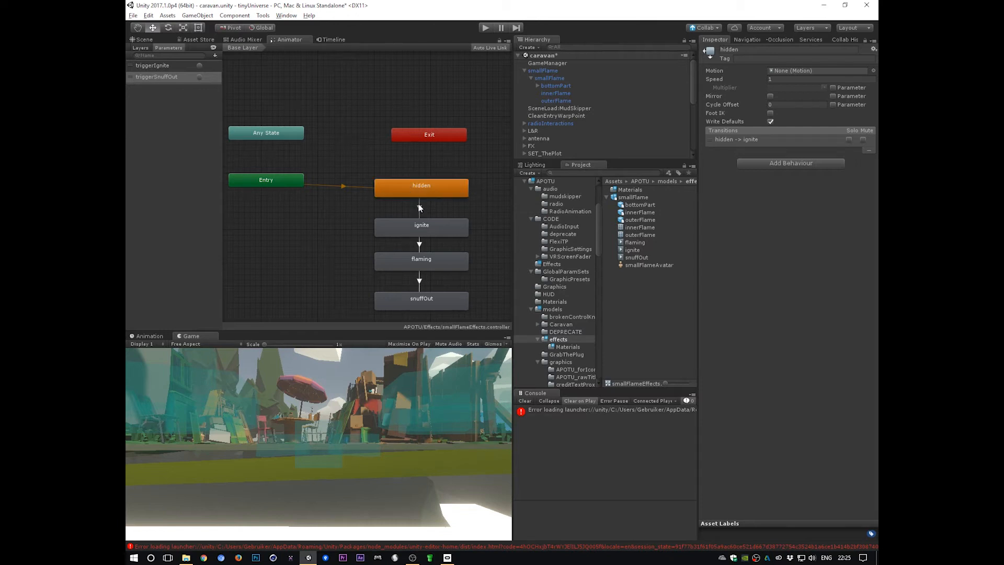
# Shorten the blend from ignite to flaming to a transition duration of about 0.21 and play its preview
pyautogui.click(420, 244)
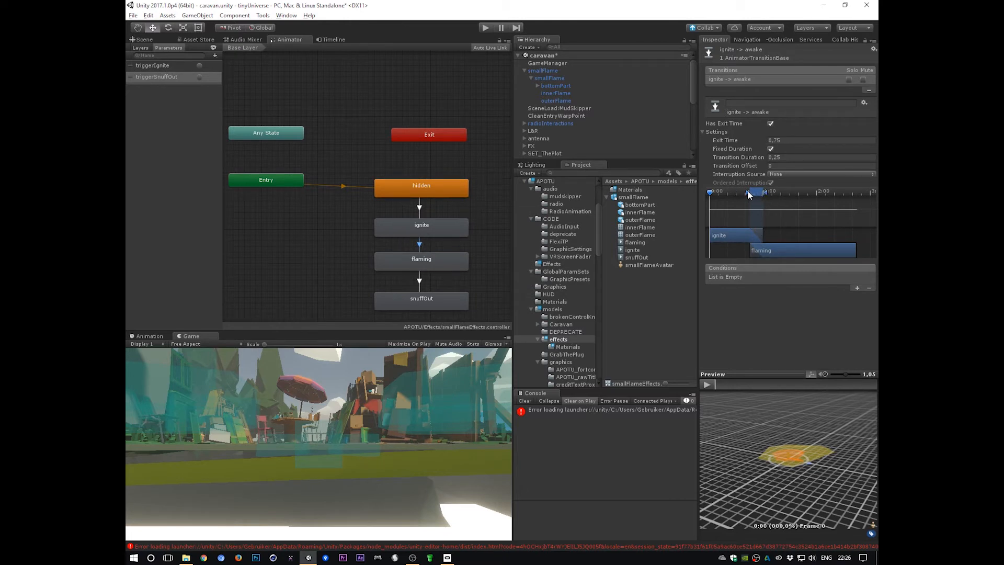
pyautogui.moveTo(749, 192)
pyautogui.mouseDown()
pyautogui.moveTo(717, 195)
pyautogui.moveTo(799, 200)
pyautogui.moveTo(690, 203)
pyautogui.mouseUp()
pyautogui.scroll(-10, 792, 452)
pyautogui.moveTo(789, 427); pyautogui.dragTo(786, 467, button='middle')
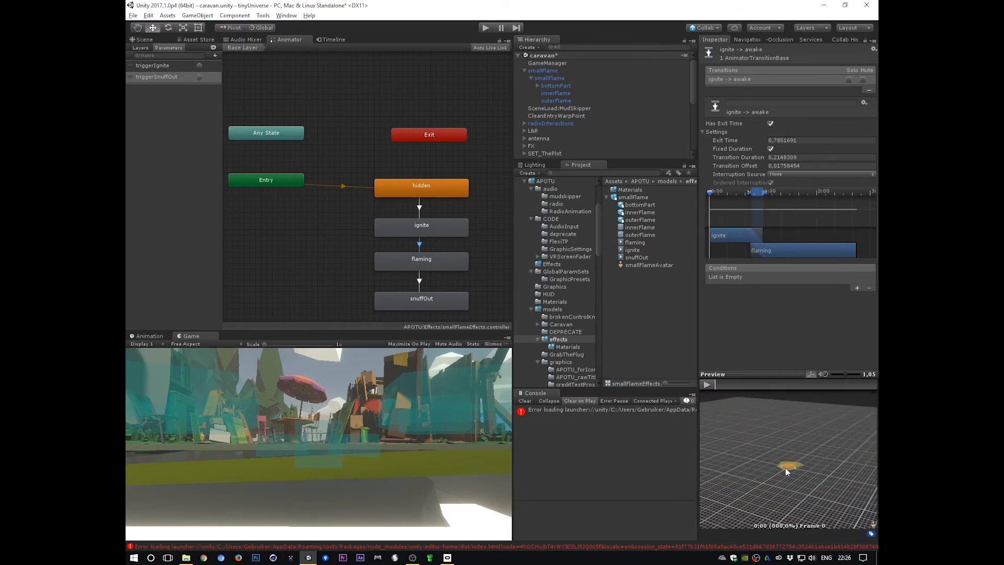
pyautogui.click(709, 385)
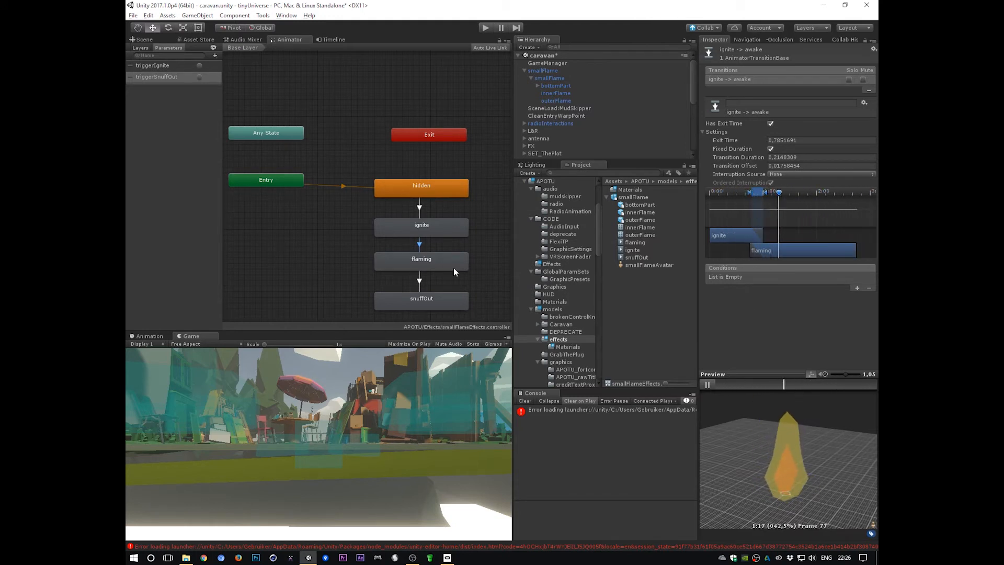
# Give the flaming-to-snuffOut transition the condition triggerSnuffOut and turn off its exit time
pyautogui.click(424, 264)
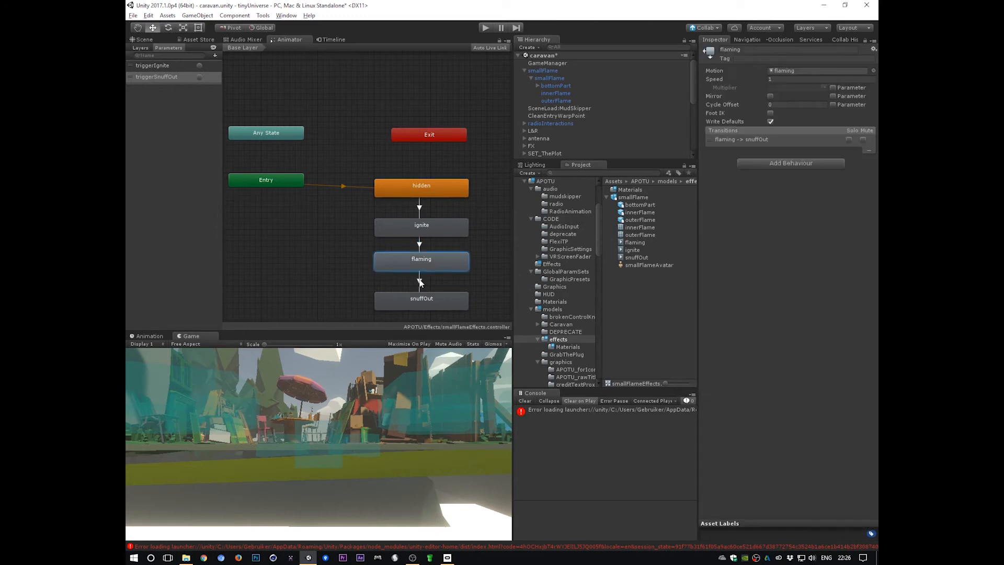
pyautogui.click(419, 282)
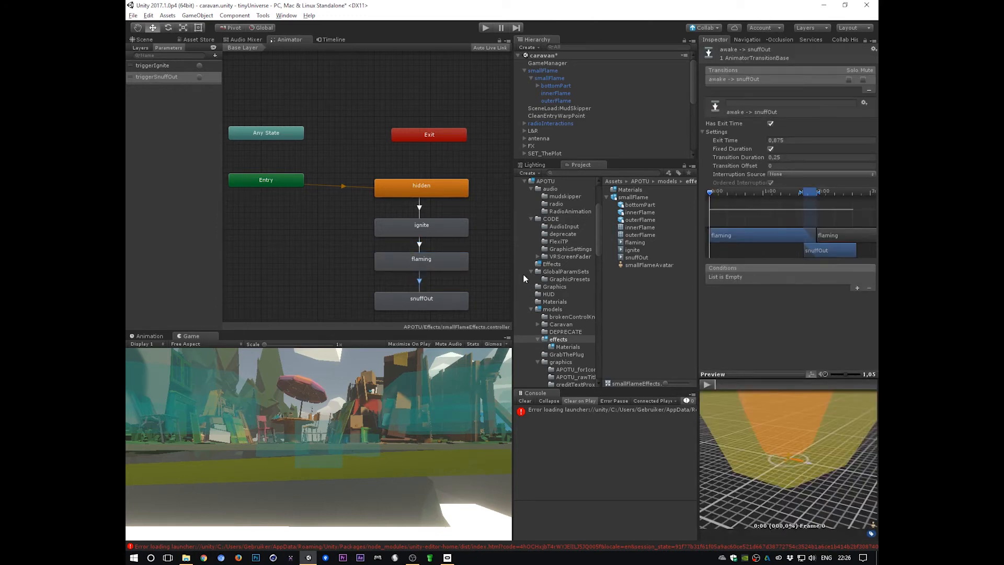
pyautogui.click(857, 288)
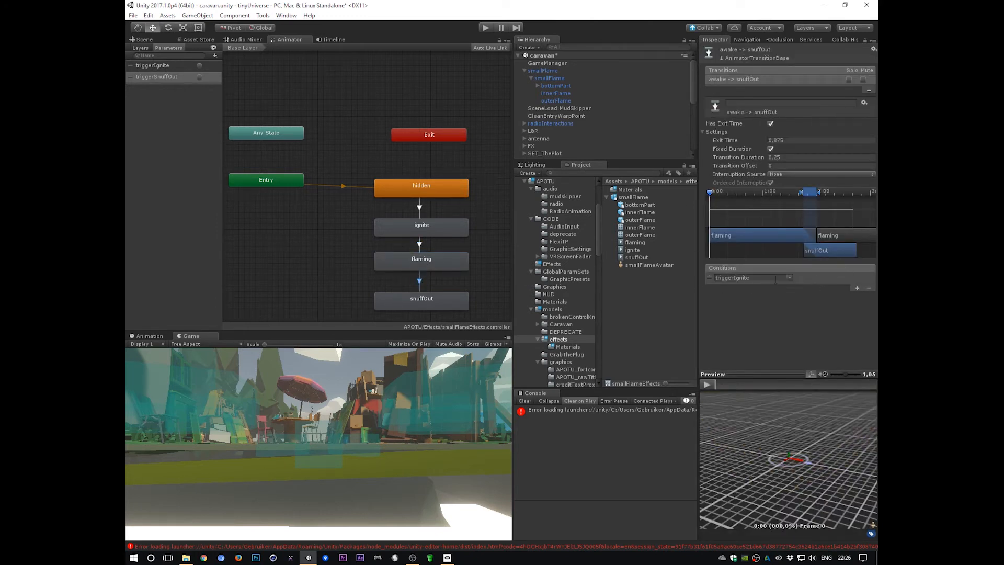
pyautogui.click(790, 278)
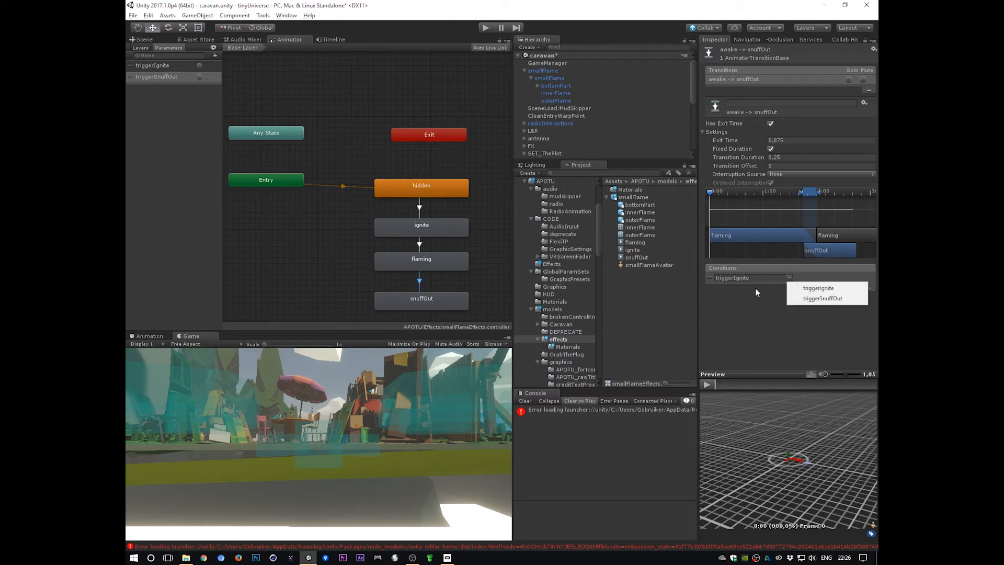
pyautogui.click(826, 299)
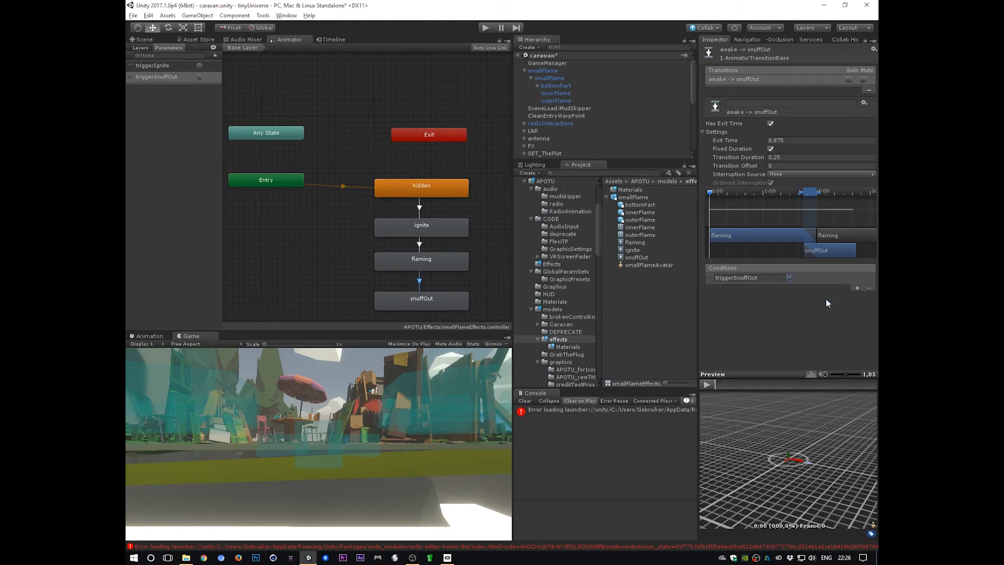
pyautogui.click(772, 124)
# Move the flaming-to-snuffOut blend earlier on its timeline, to about 0.26 exit time, and play the preview with the whole flame framed
pyautogui.moveTo(810, 193); pyautogui.dragTo(742, 200)
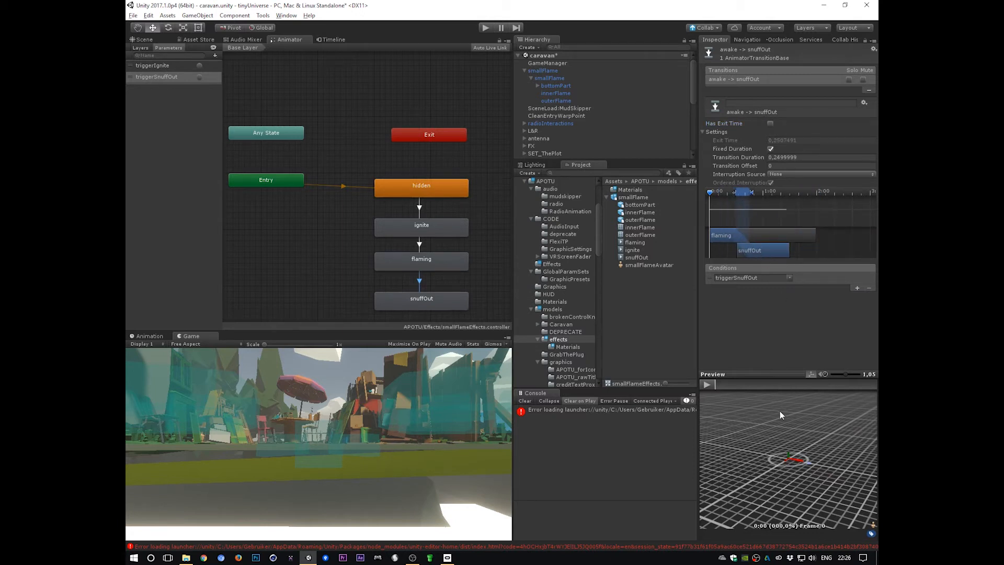
pyautogui.scroll(-2, 780, 409)
pyautogui.click(707, 386)
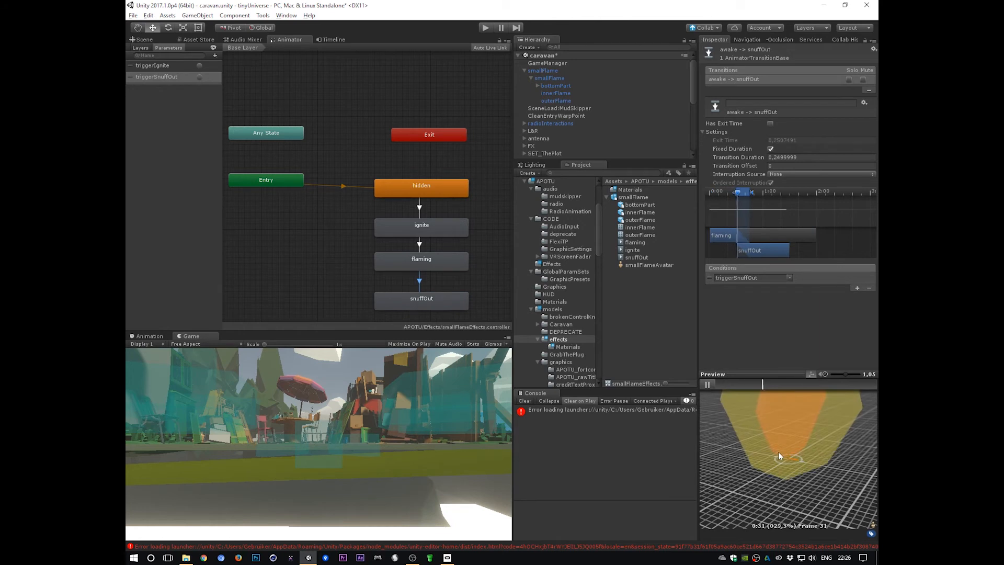
pyautogui.moveTo(798, 431); pyautogui.dragTo(789, 503, button='middle')
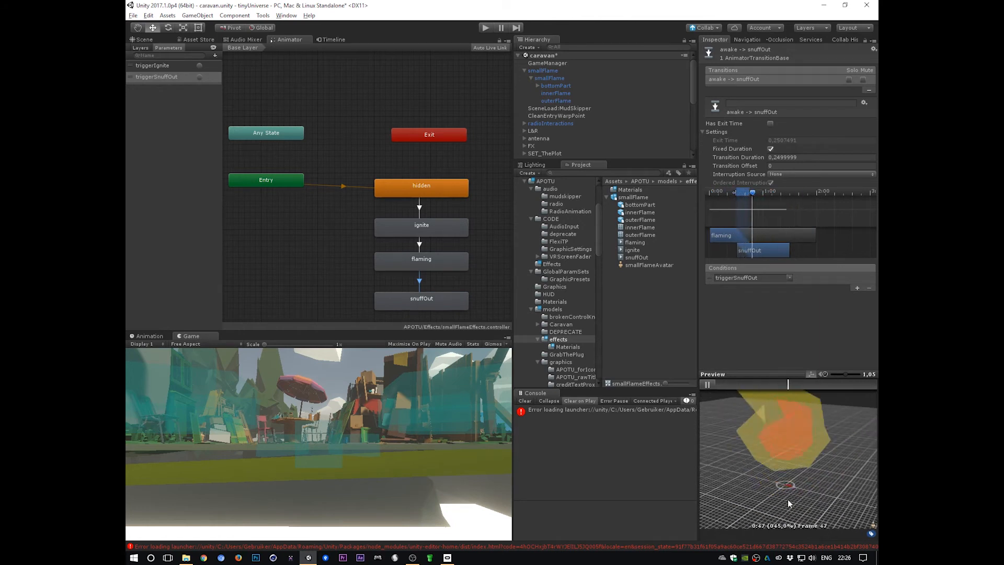
pyautogui.scroll(-6, 810, 448)
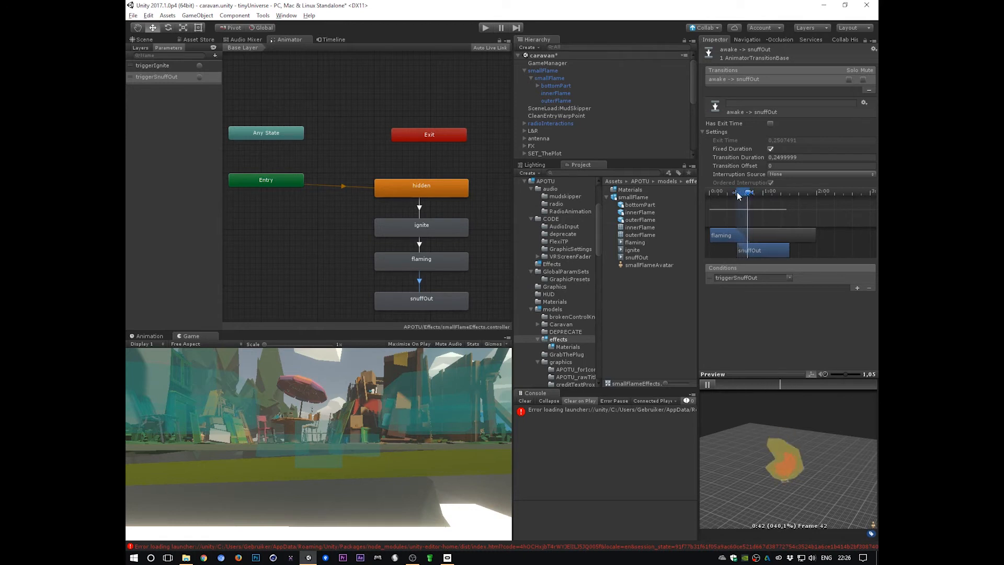
# Shorten the flaming-to-snuffOut transition duration to about 0.039 and replay its preview
pyautogui.moveTo(740, 193); pyautogui.dragTo(740, 192)
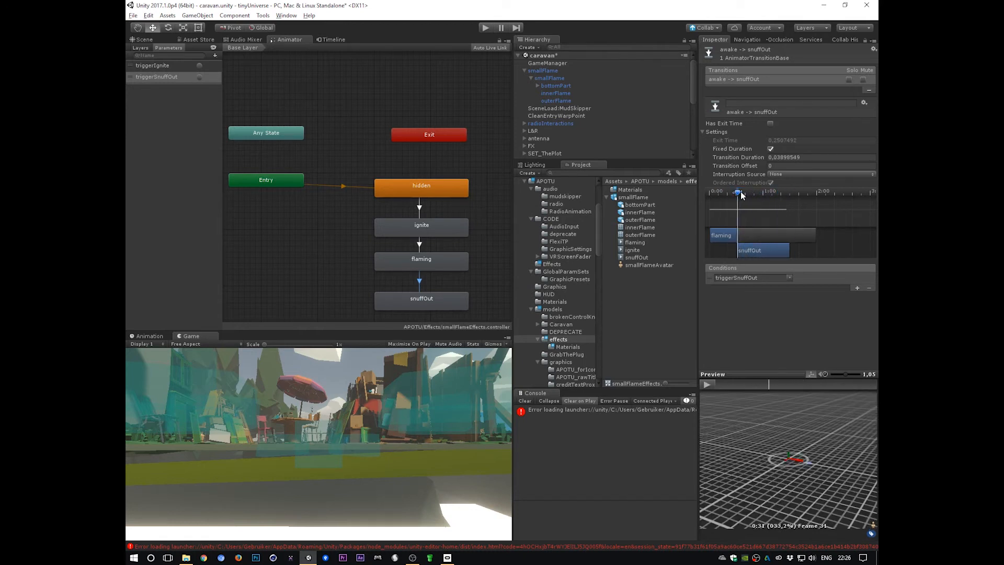
pyautogui.click(707, 385)
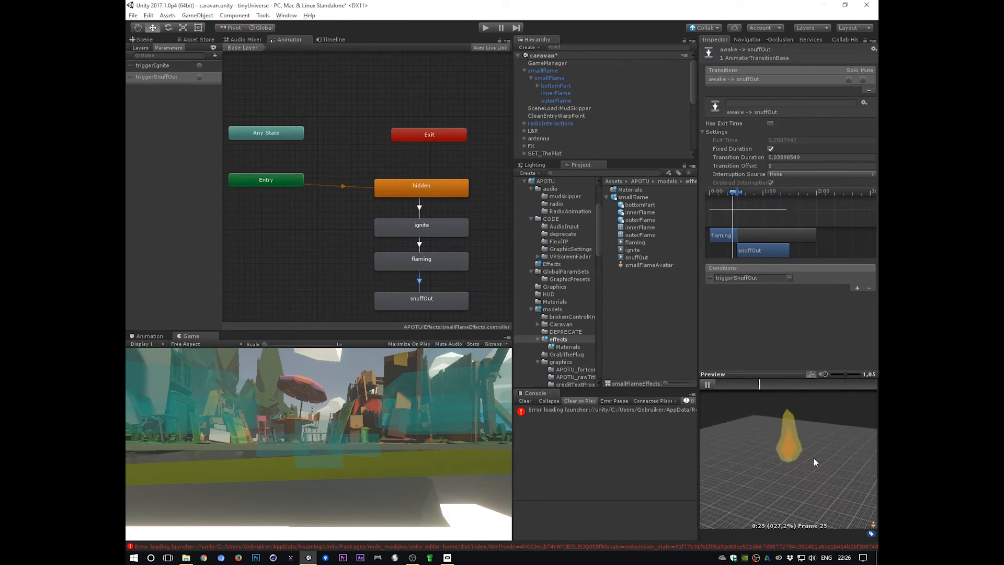
pyautogui.click(428, 307)
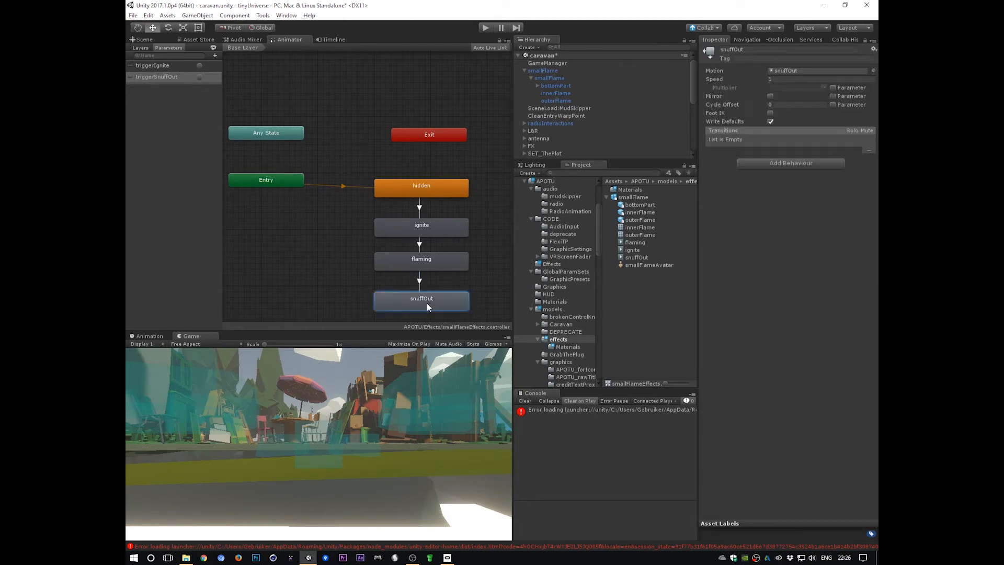
pyautogui.click(715, 80)
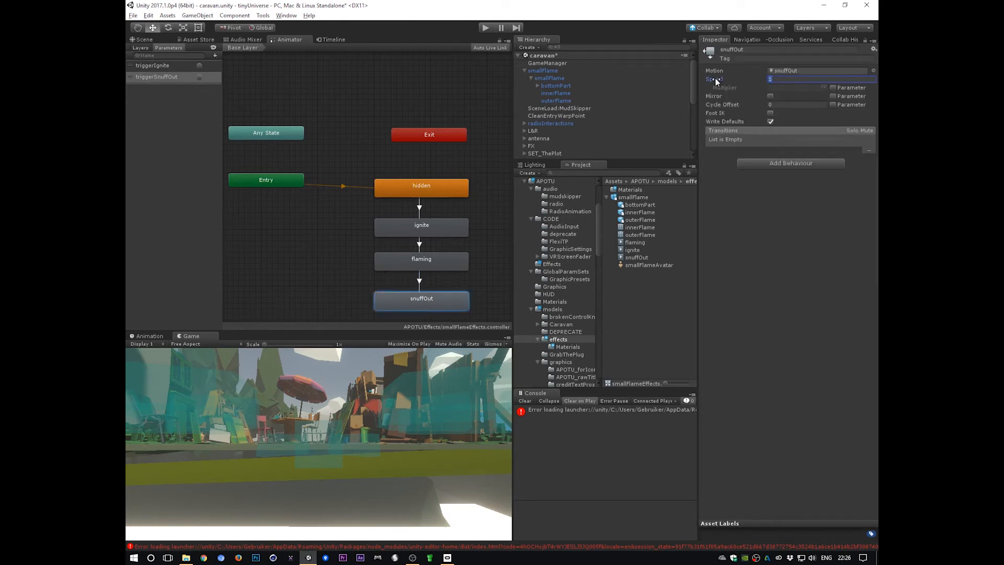
pyautogui.click(421, 281)
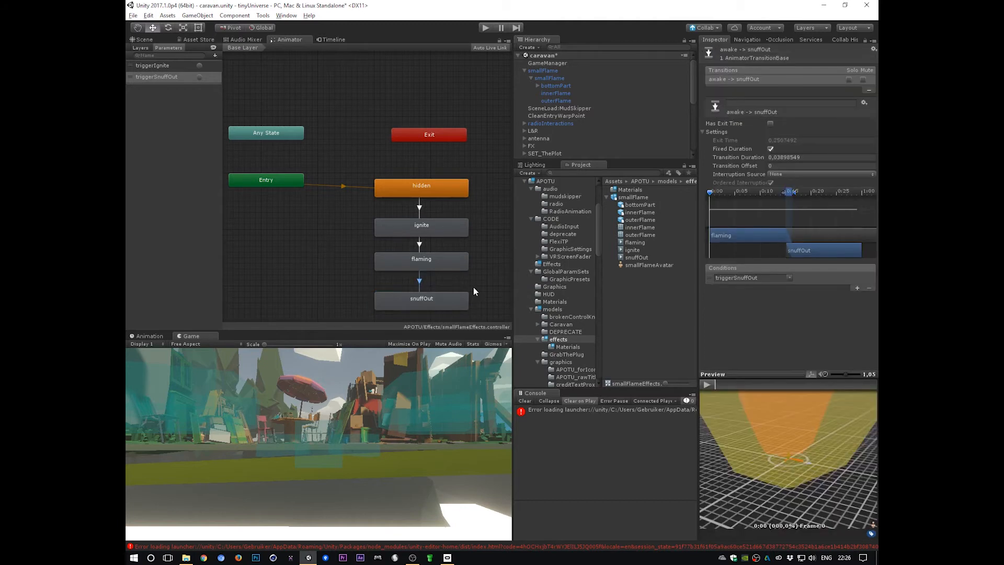
pyautogui.click(709, 384)
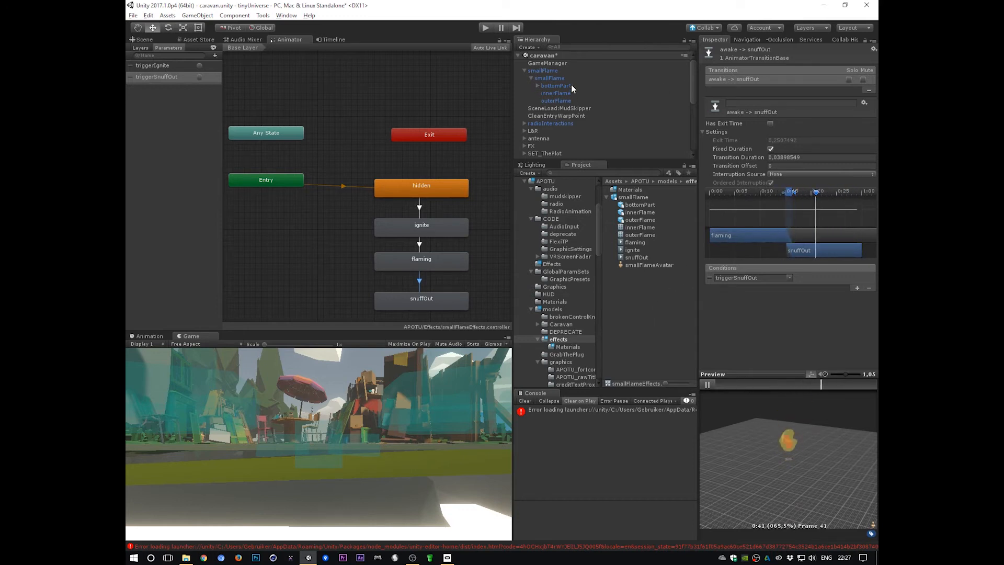
# Save the caravan scene and run it in Play mode with the nested smallFlame selected and shown in the Scene view
pyautogui.click(551, 70)
pyautogui.click(554, 78)
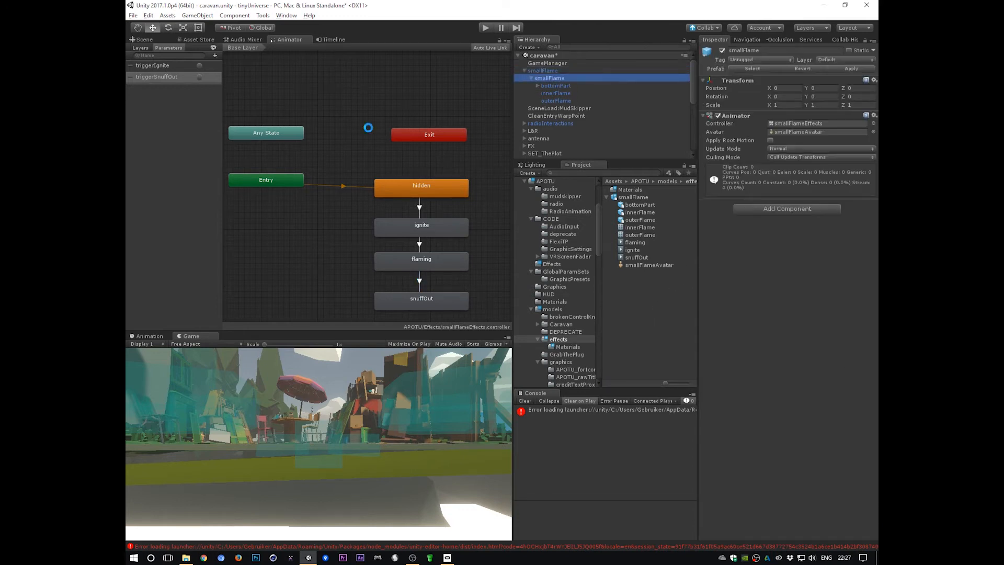
pyautogui.click(142, 39)
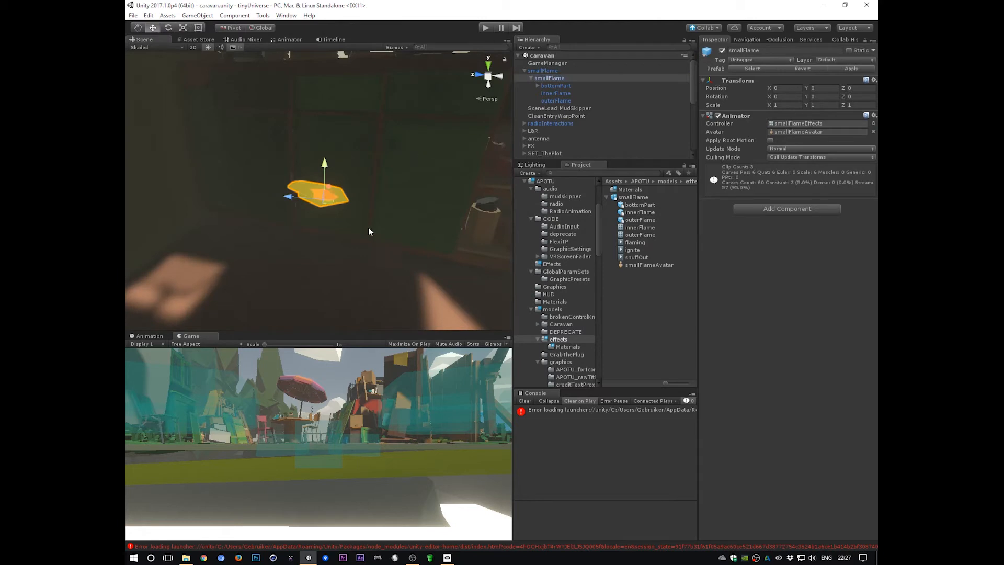
pyautogui.keyDown('alt'); pyautogui.moveTo(368, 227); pyautogui.dragTo(384, 257); pyautogui.keyUp('alt')
pyautogui.click(485, 28)
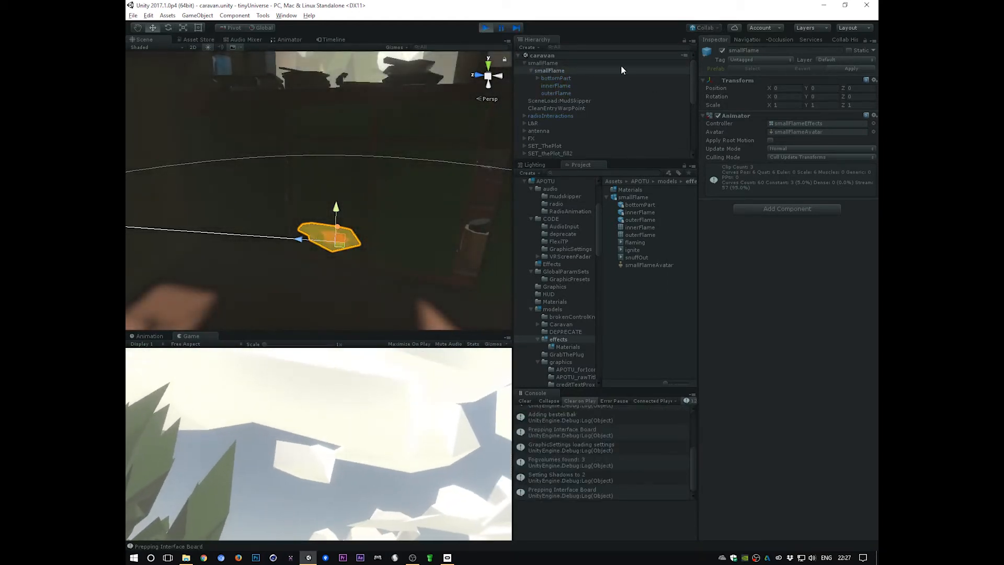
# Examine the running flame from several angles and check its Animator's Apply Root Motion and Update Mode options
pyautogui.keyDown('alt'); pyautogui.moveTo(392, 251); pyautogui.dragTo(529, 280); pyautogui.keyUp('alt')
pyautogui.click(770, 140)
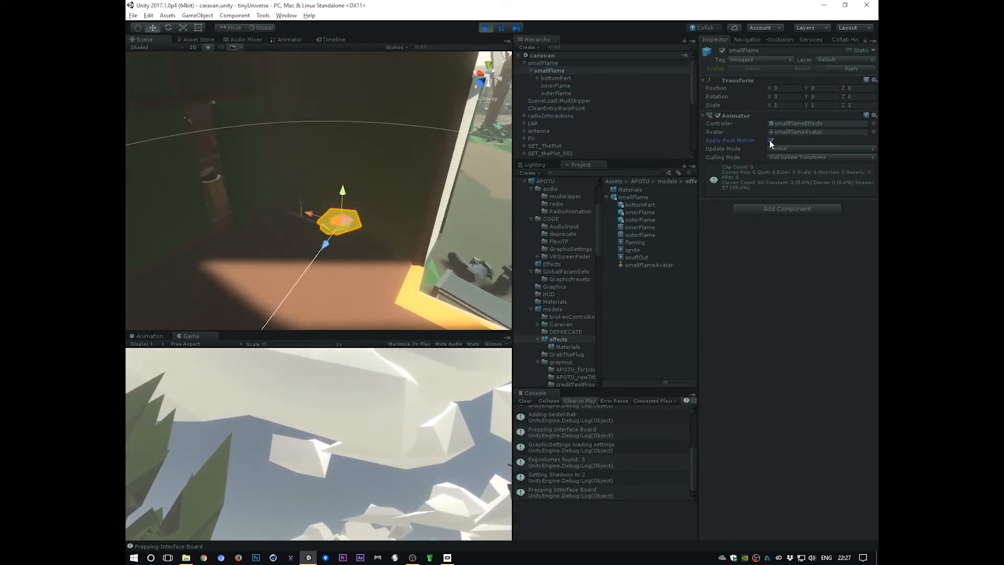
pyautogui.click(770, 140)
pyautogui.keyDown('alt'); pyautogui.moveTo(308, 238); pyautogui.dragTo(798, 212); pyautogui.keyUp('alt')
pyautogui.keyDown('alt'); pyautogui.moveTo(418, 264); pyautogui.dragTo(191, 242); pyautogui.keyUp('alt')
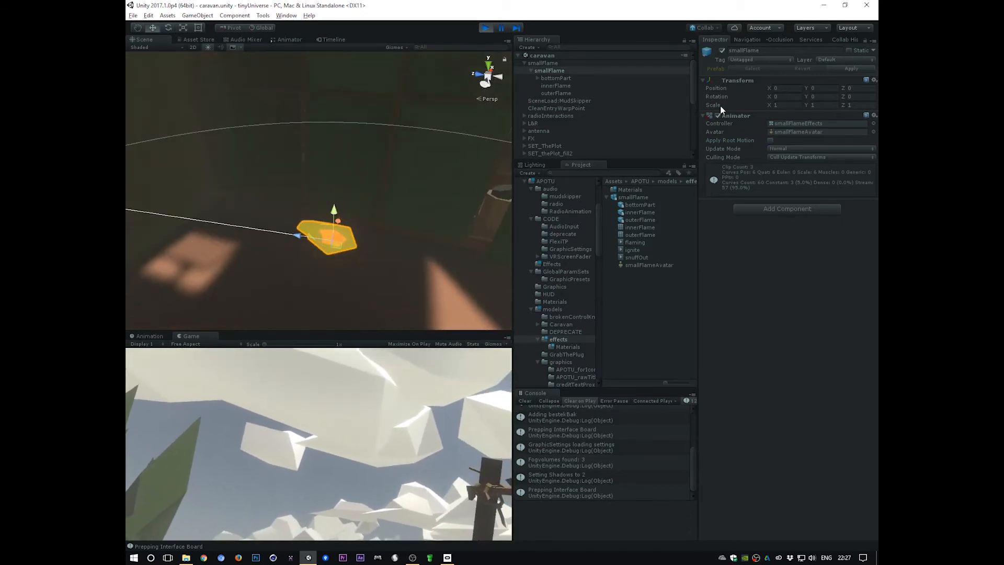
pyautogui.click(814, 148)
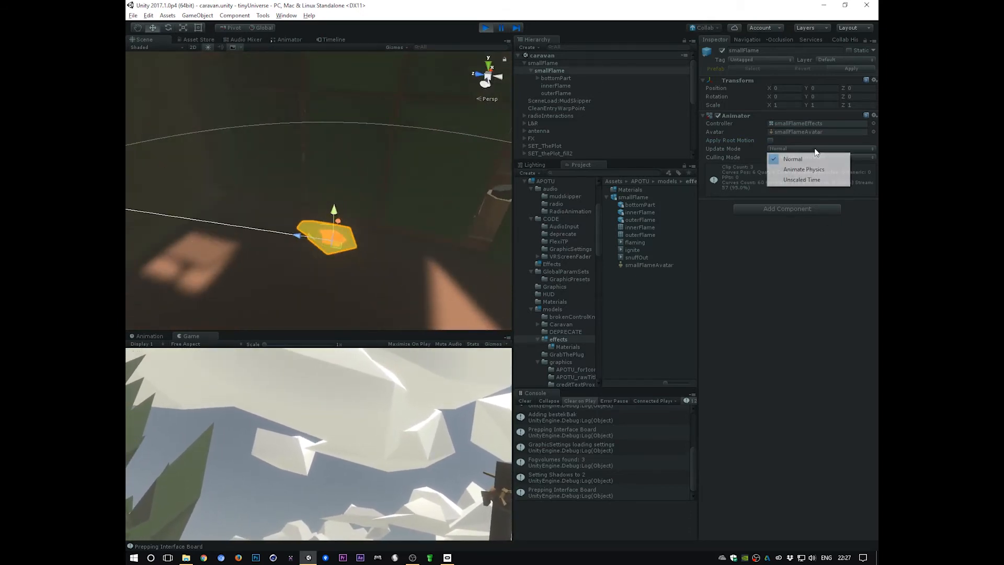
pyautogui.click(548, 71)
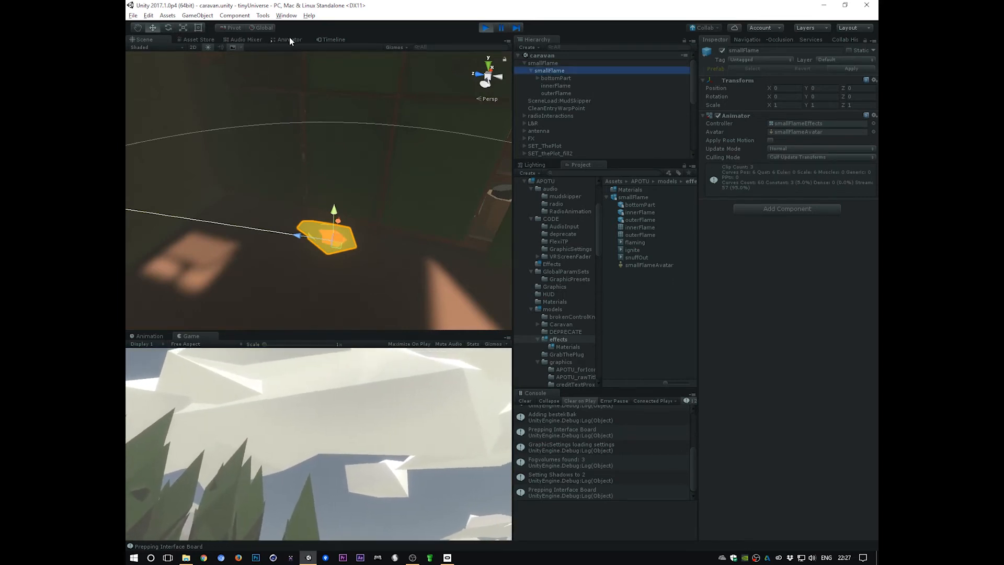
# Dock the Animator graph beside the Game view and fire triggerIgnite followed by triggerSnuffOut on the running flame
pyautogui.moveTo(290, 39); pyautogui.dragTo(450, 384)
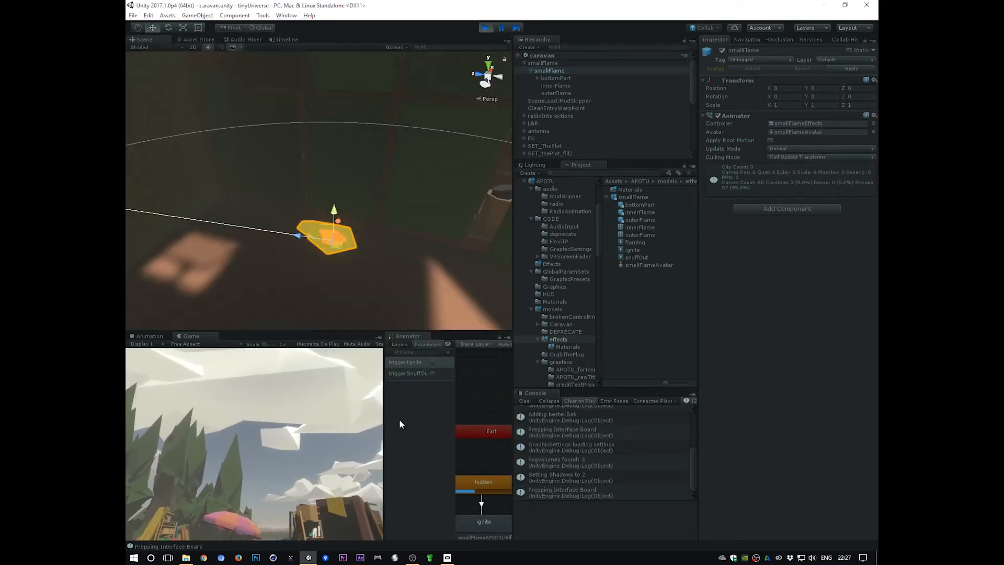
pyautogui.moveTo(385, 419); pyautogui.dragTo(321, 419)
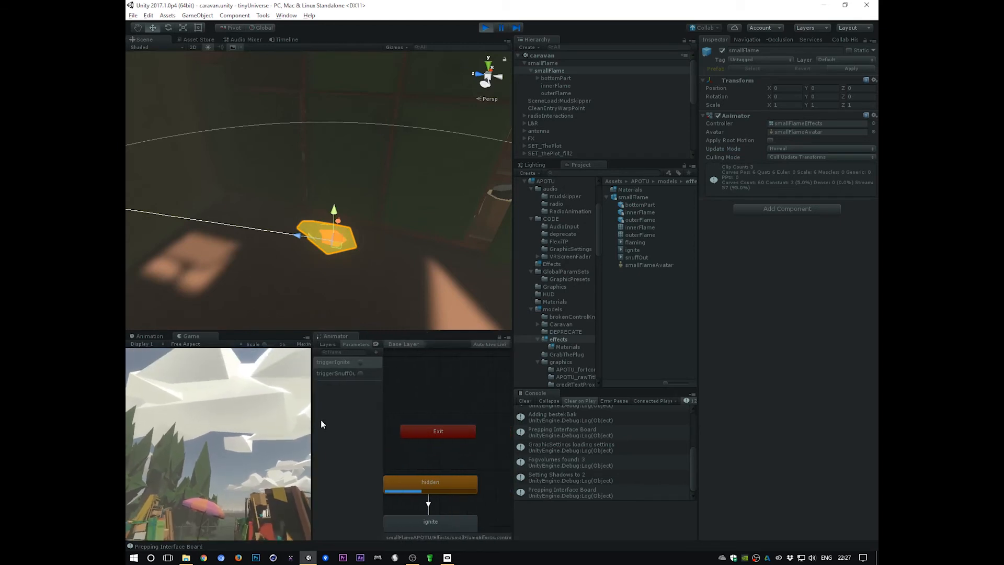
pyautogui.click(359, 362)
pyautogui.scroll(-5, 392, 264)
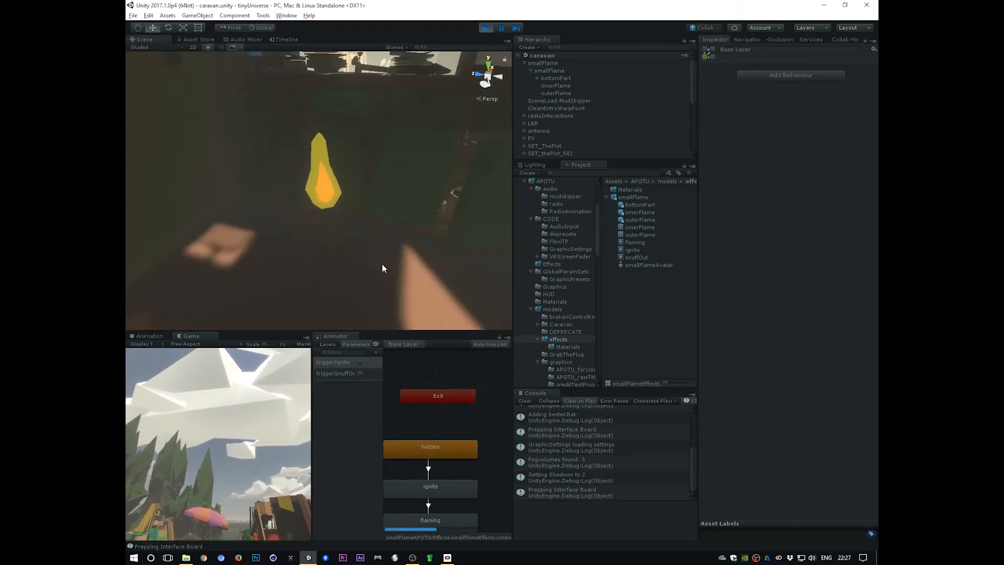
pyautogui.click(360, 373)
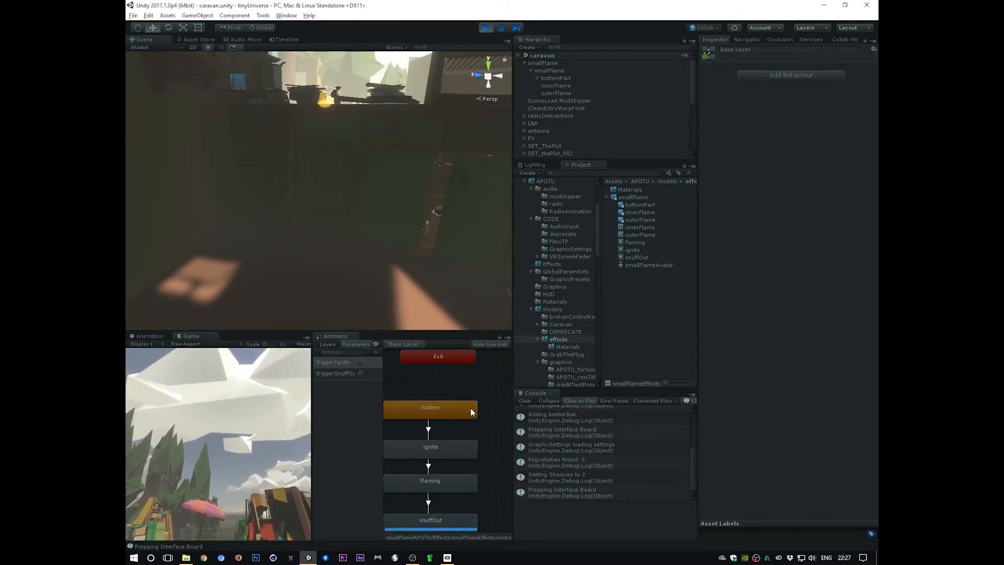
# Enlarge the Animator graph, offset the snuffOut state below flaming, and add a transition from snuffOut to hidden
pyautogui.click(428, 520)
pyautogui.moveTo(411, 484); pyautogui.dragTo(446, 460, button='middle')
pyautogui.moveTo(449, 497); pyautogui.dragTo(414, 490)
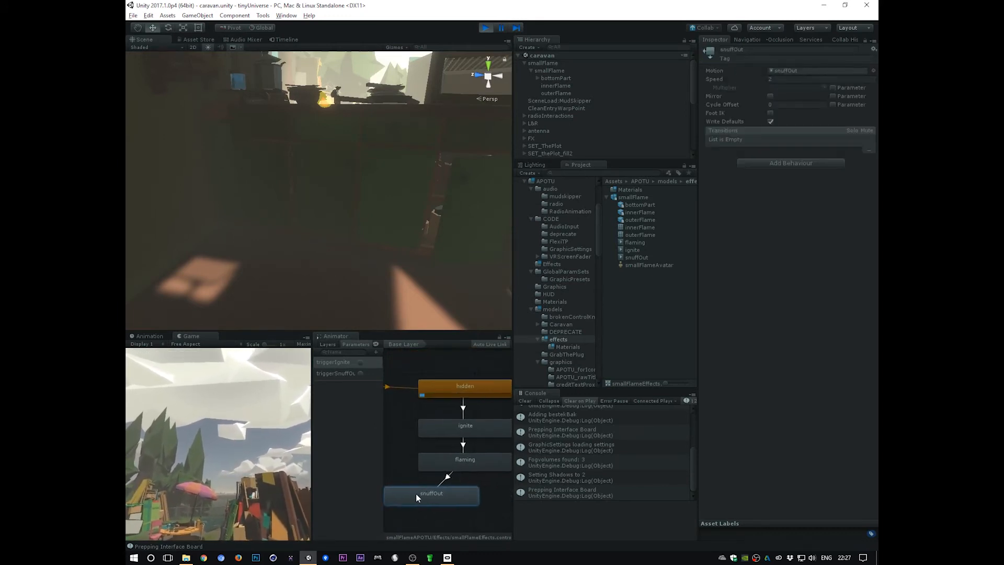
pyautogui.moveTo(466, 491); pyautogui.dragTo(514, 503, button='middle')
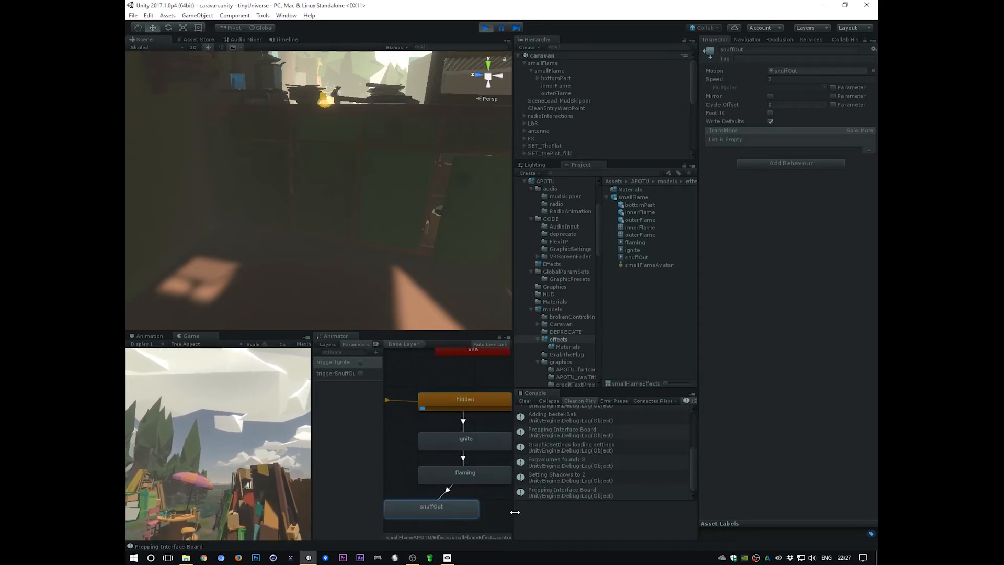
pyautogui.moveTo(514, 511); pyautogui.dragTo(653, 516)
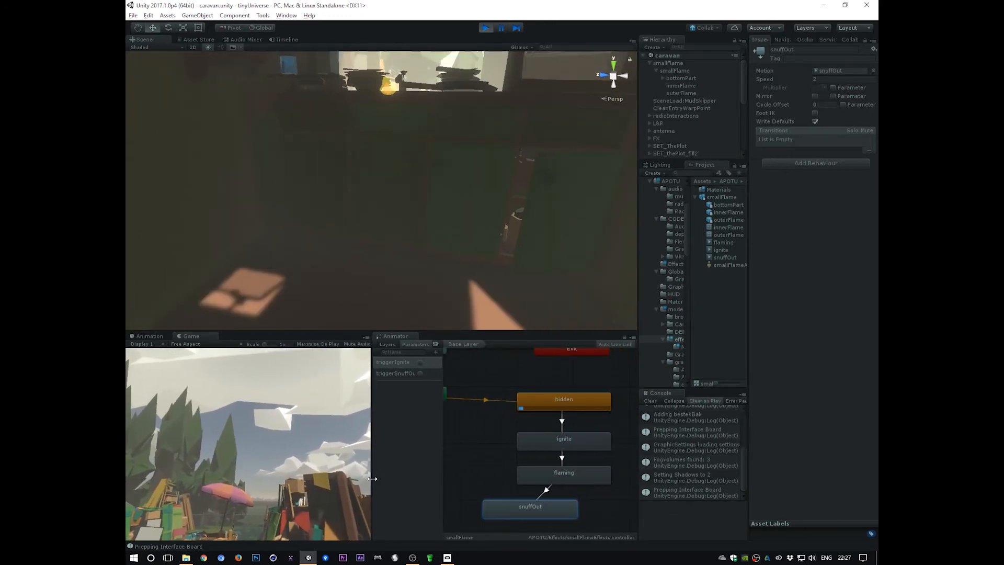
pyautogui.moveTo(372, 475); pyautogui.dragTo(305, 475)
pyautogui.rightClick(510, 489)
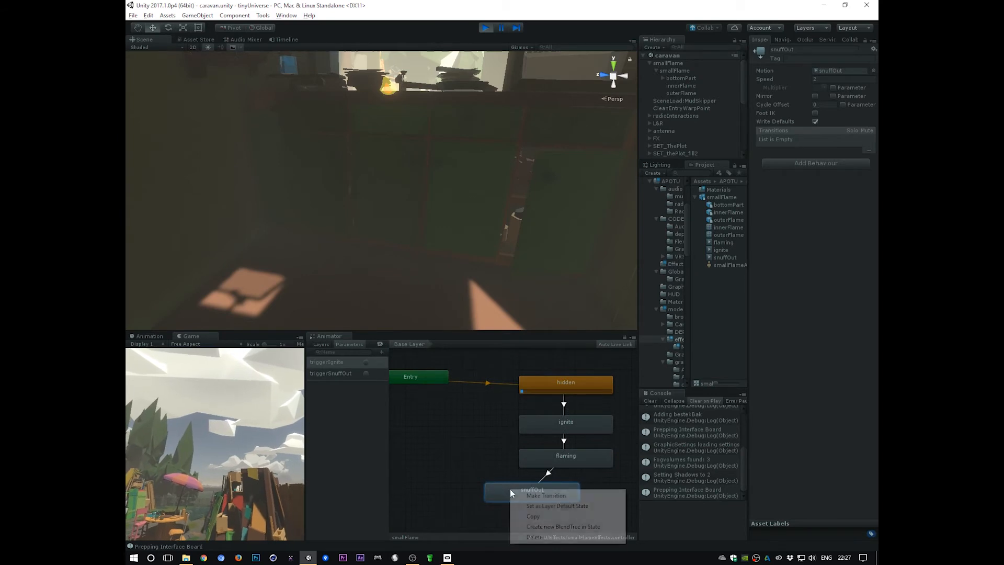
pyautogui.click(559, 492)
pyautogui.click(554, 390)
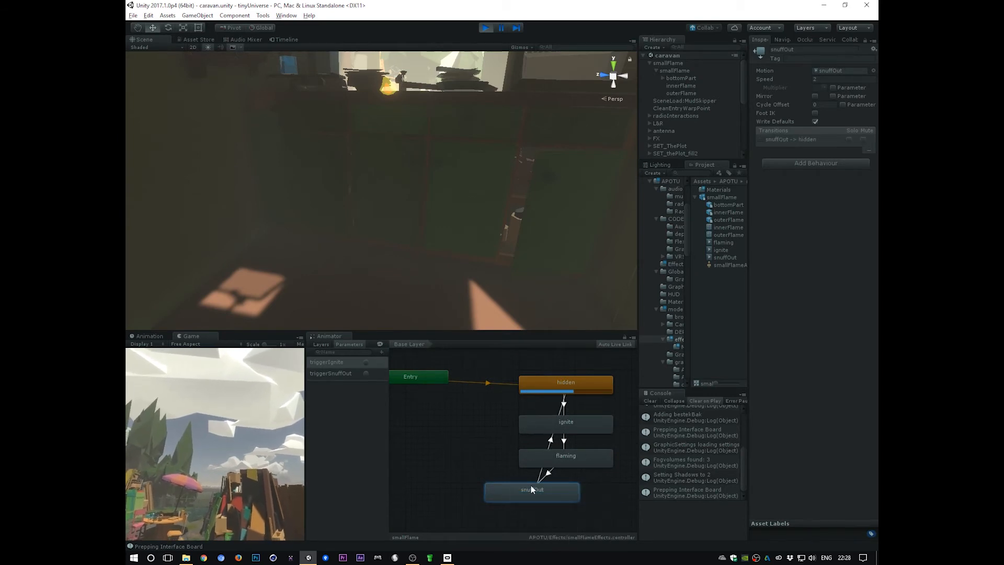
# Rearrange hidden, ignite, flaming and snuffOut into a loop, with snuffOut directly below hidden and the other two beside them
pyautogui.moveTo(550, 387); pyautogui.dragTo(499, 387)
pyautogui.moveTo(552, 419); pyautogui.dragTo(599, 411)
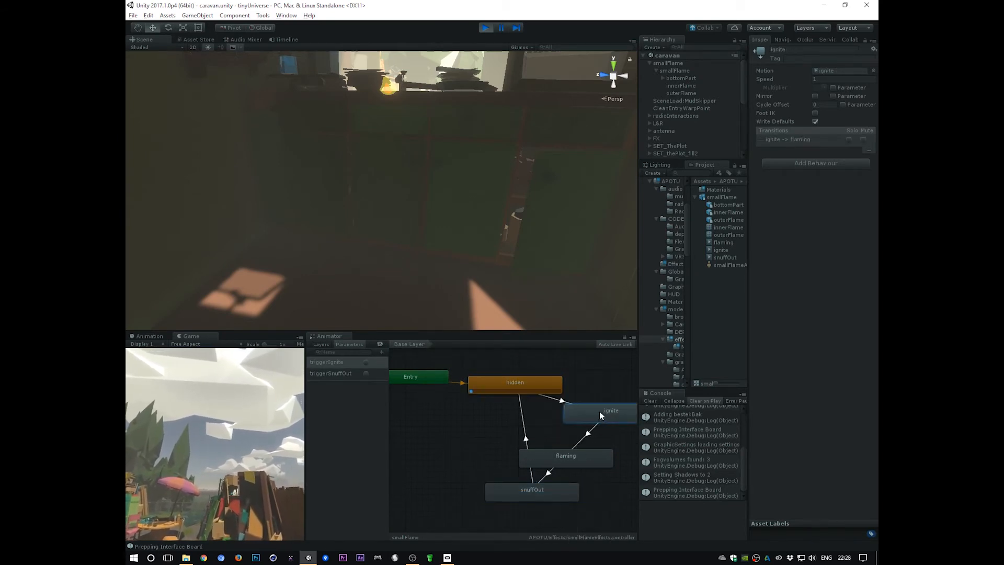
pyautogui.moveTo(535, 460); pyautogui.dragTo(603, 441)
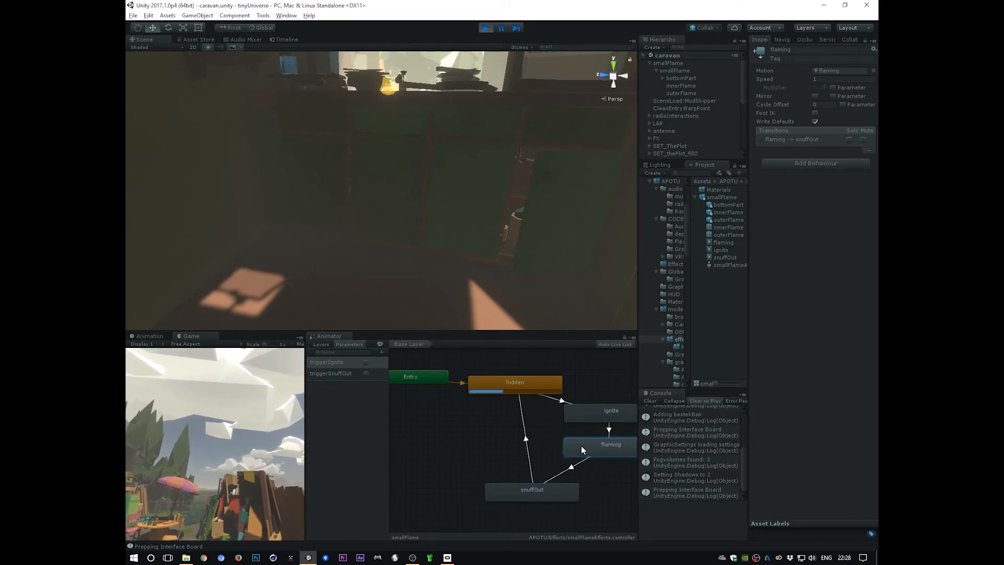
pyautogui.moveTo(548, 493); pyautogui.dragTo(530, 492)
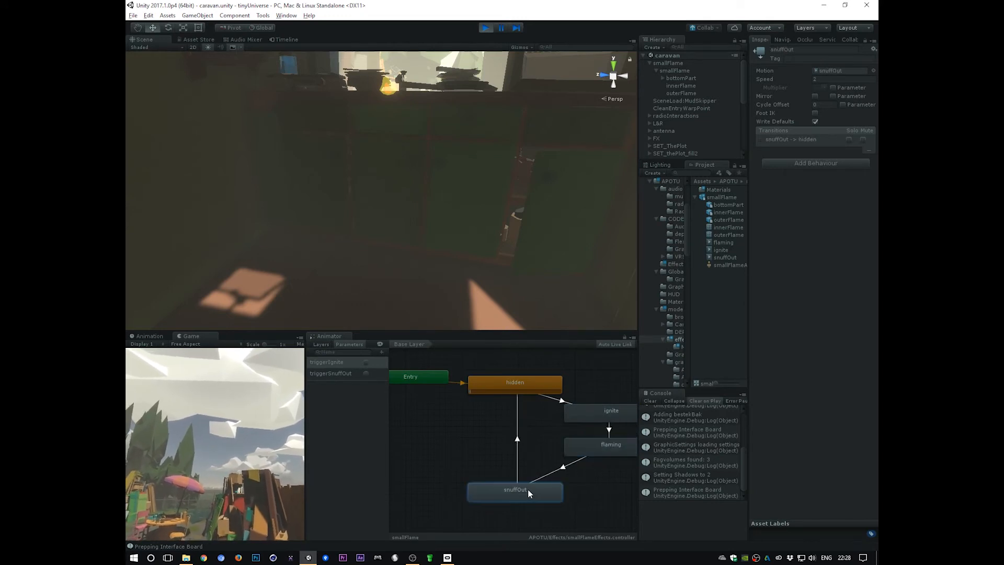
# Shift the snuffOut-to-hidden blend past the end of the snuffOut clip, keep Has Exit Time enabled, and play the transition preview
pyautogui.click(518, 443)
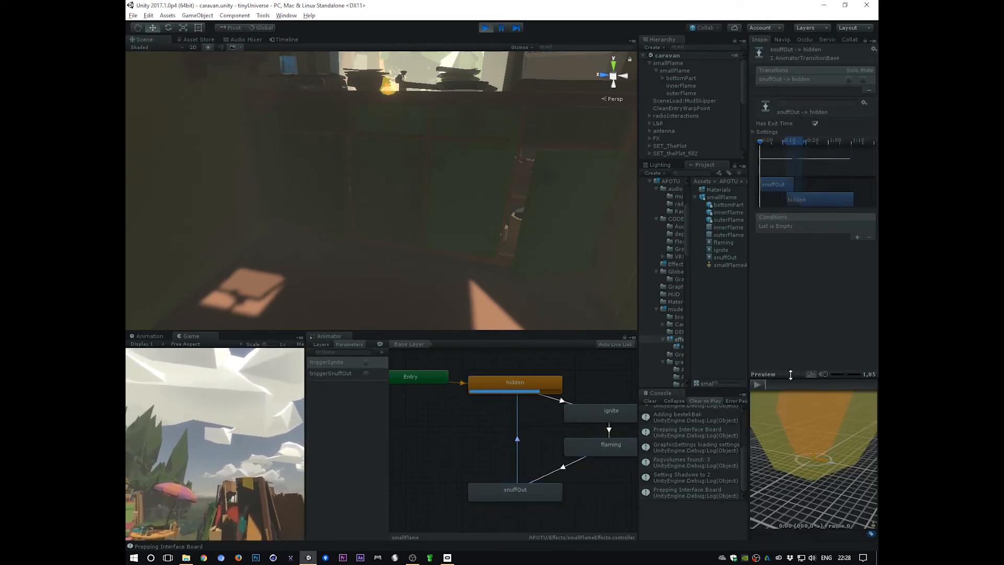
pyautogui.moveTo(791, 375); pyautogui.dragTo(792, 333)
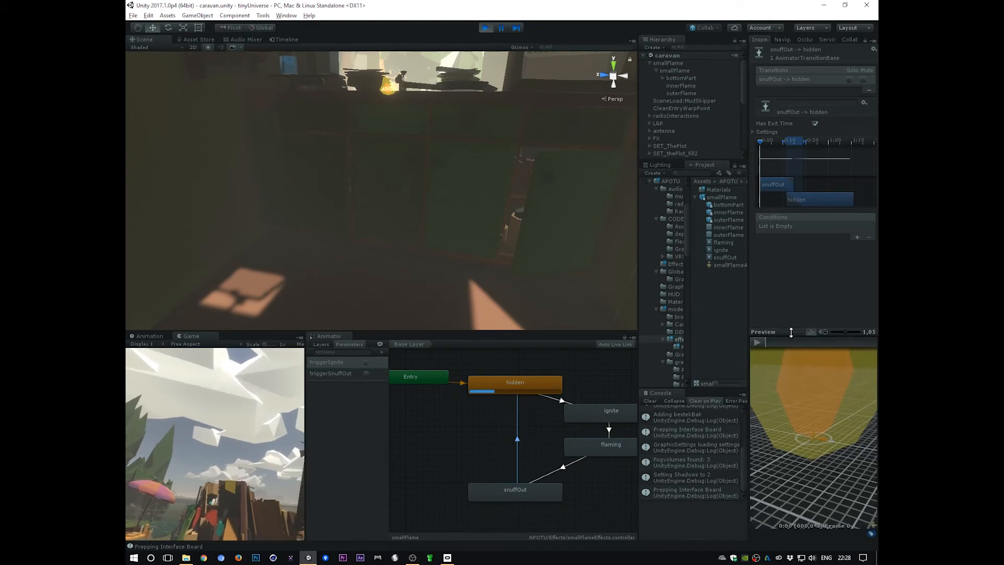
pyautogui.click(815, 124)
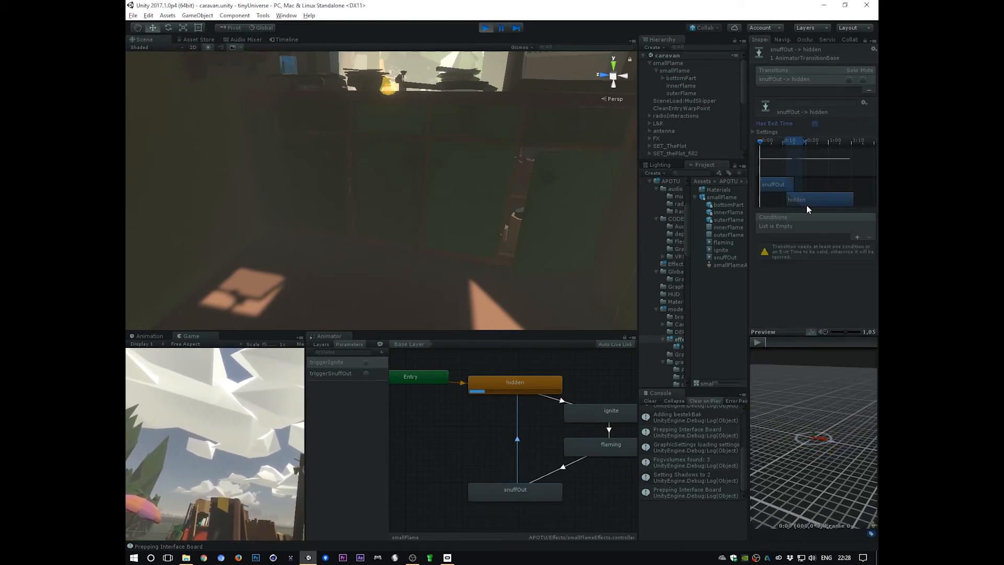
pyautogui.click(814, 123)
pyautogui.moveTo(794, 144); pyautogui.dragTo(806, 142)
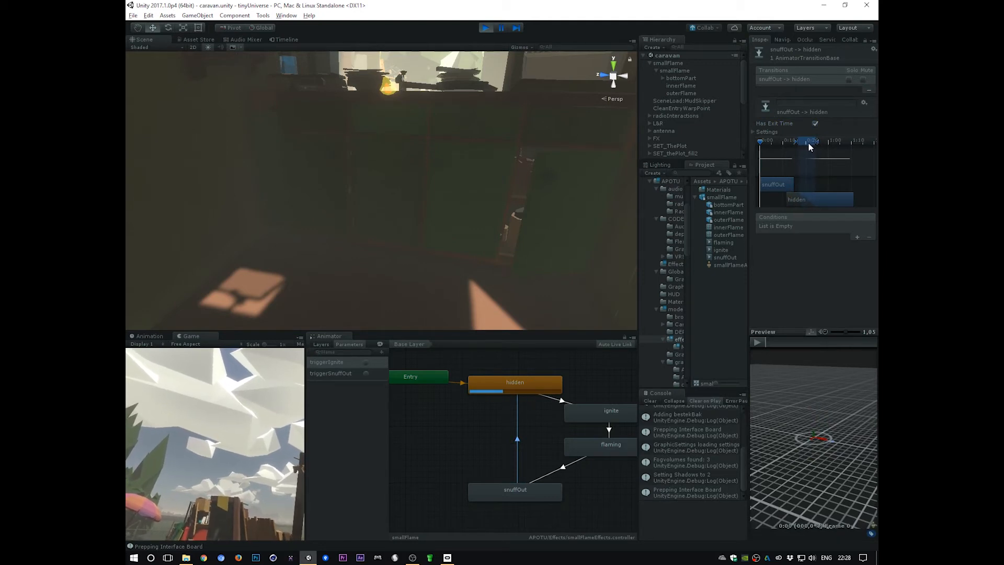
pyautogui.click(757, 346)
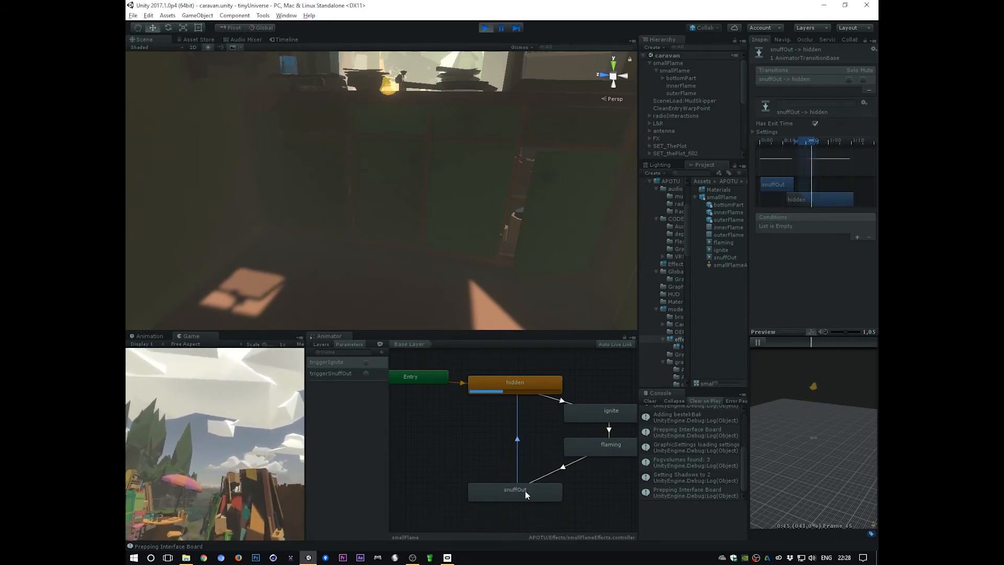
# Nudge the snuffOut state upward and test the full loop by firing triggerIgnite and triggerSnuffOut
pyautogui.moveTo(526, 490); pyautogui.dragTo(527, 481)
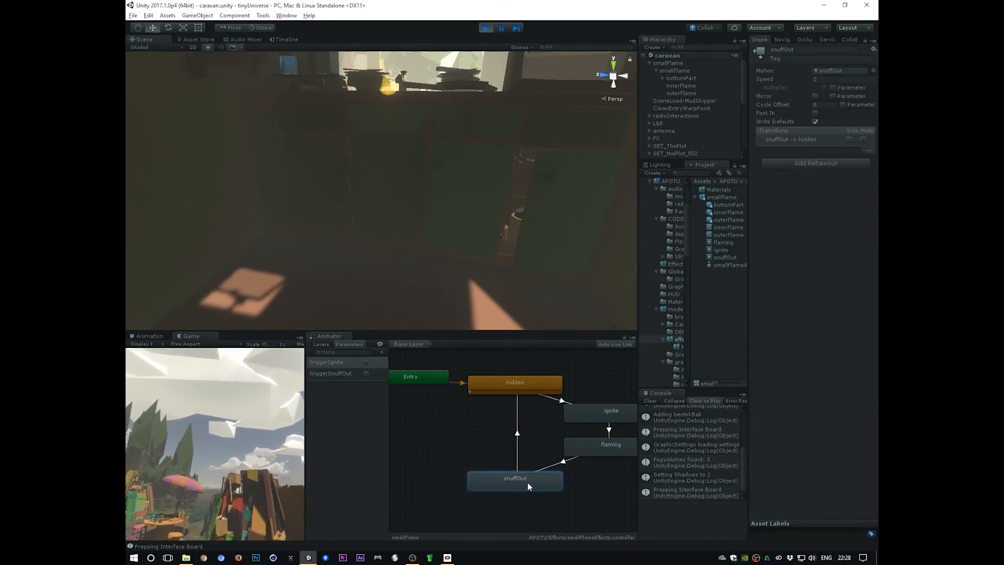
pyautogui.click(366, 362)
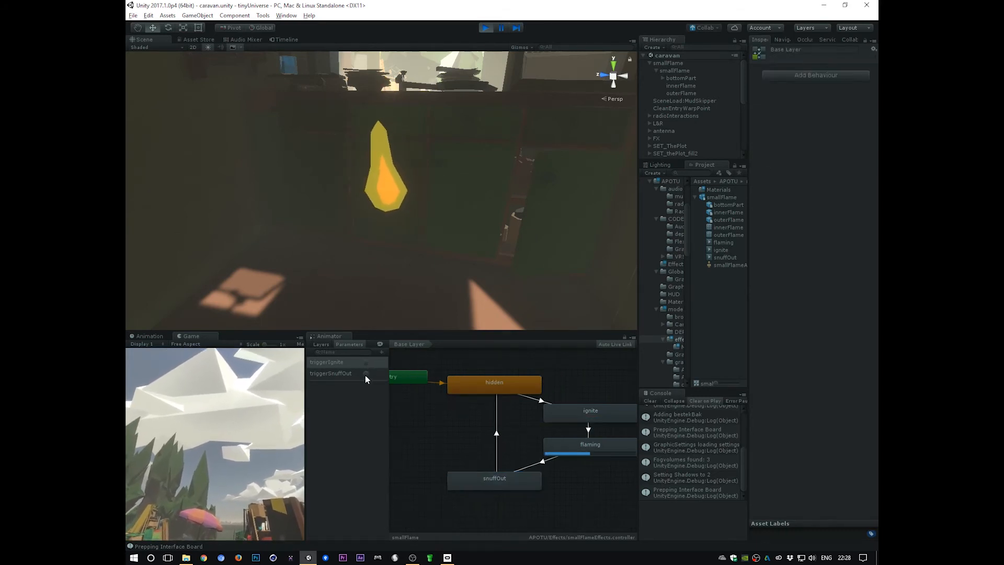
pyautogui.click(369, 372)
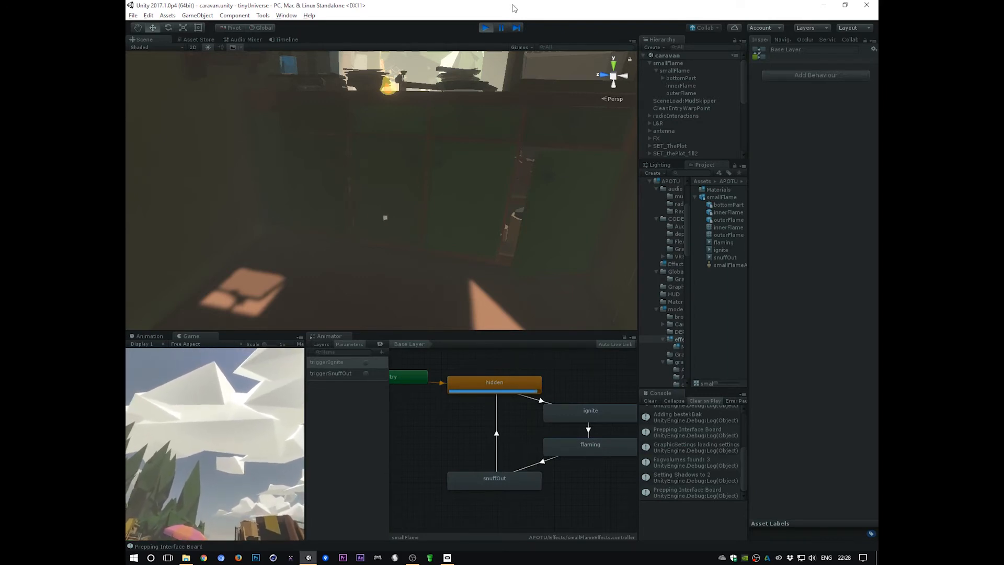
# Stop Play mode and select the parent smallFlame object in the hierarchy
pyautogui.hotkey('ctrl', 'p')
pyautogui.moveTo(639, 260); pyautogui.dragTo(547, 260)
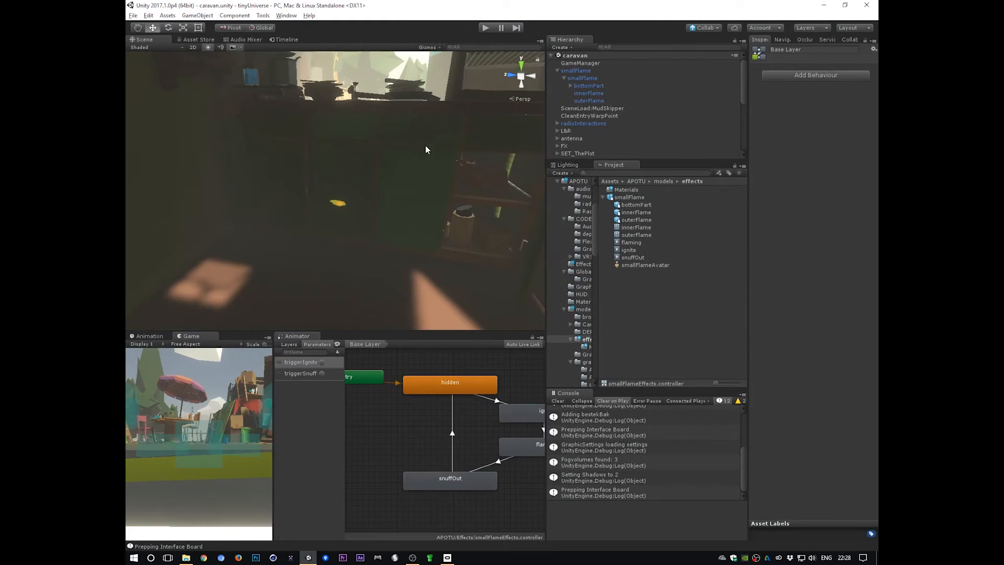
pyautogui.click(583, 70)
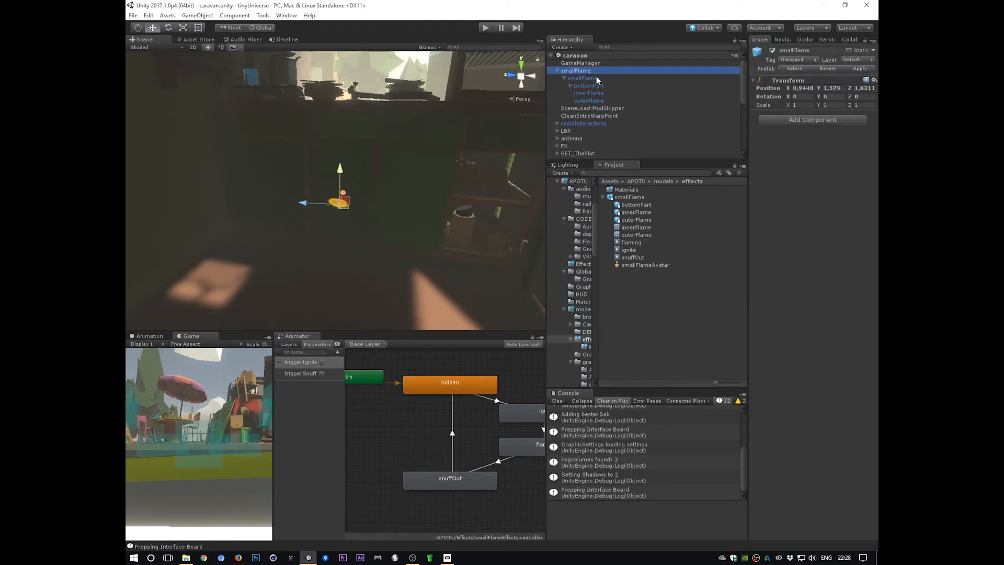
pyautogui.keyDown('alt'); pyautogui.moveTo(511, 154); pyautogui.dragTo(410, 215); pyautogui.keyUp('alt')
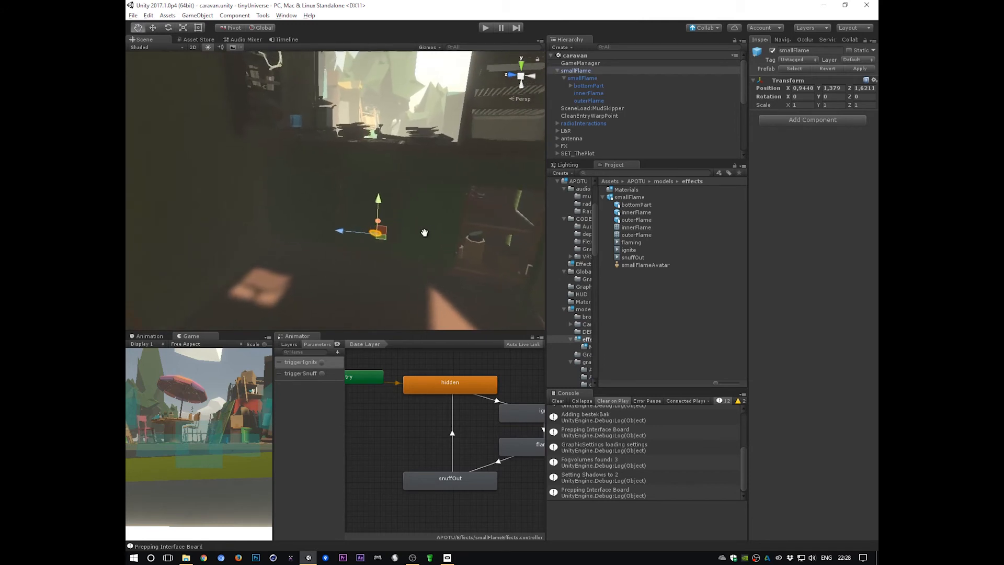
pyautogui.rightClick(583, 73)
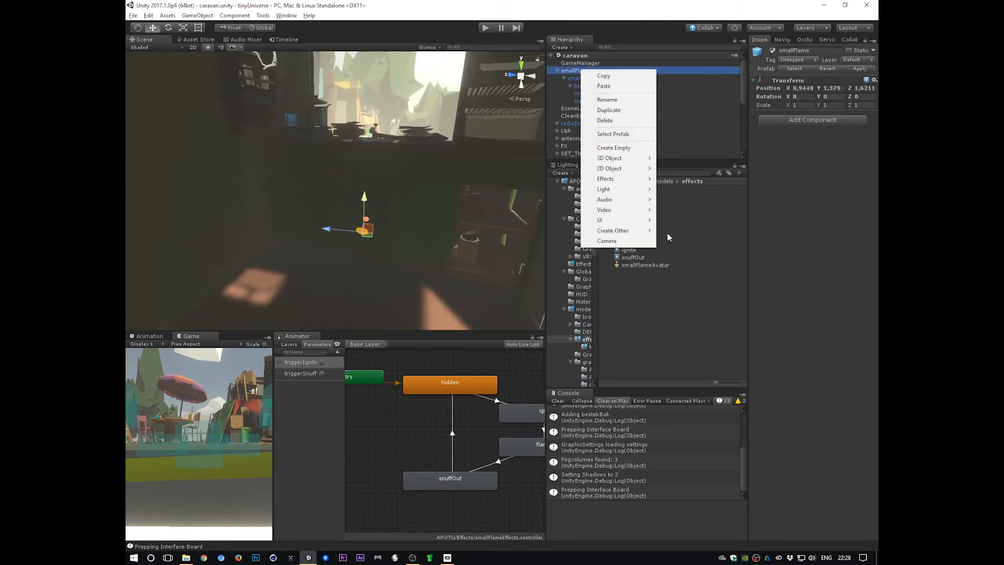
pyautogui.click(667, 305)
# Create a C# script named SmallFlameController in the APOTU project's CODE folder
pyautogui.click(597, 316)
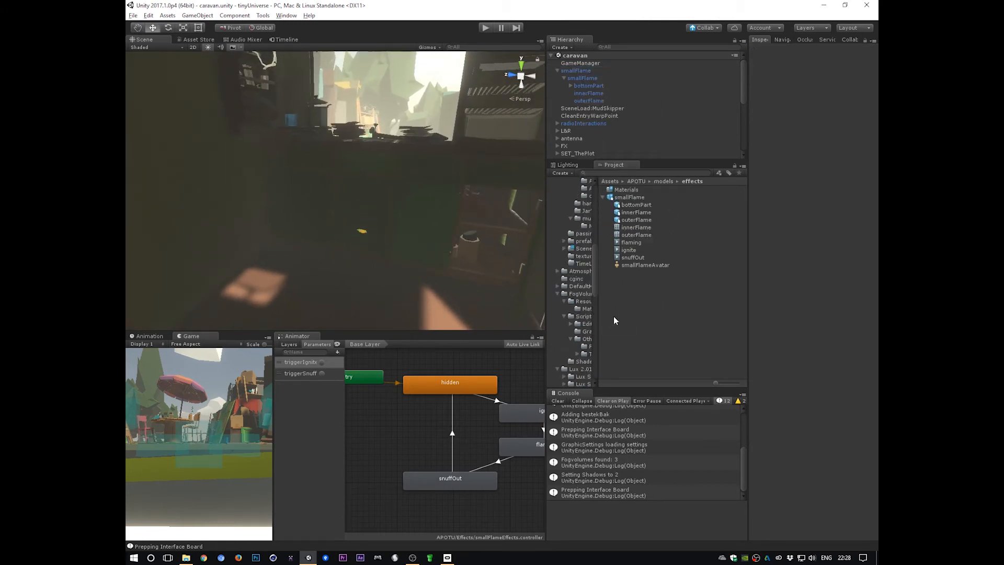
pyautogui.moveTo(546, 311); pyautogui.dragTo(608, 310)
pyautogui.scroll(5, 579, 280)
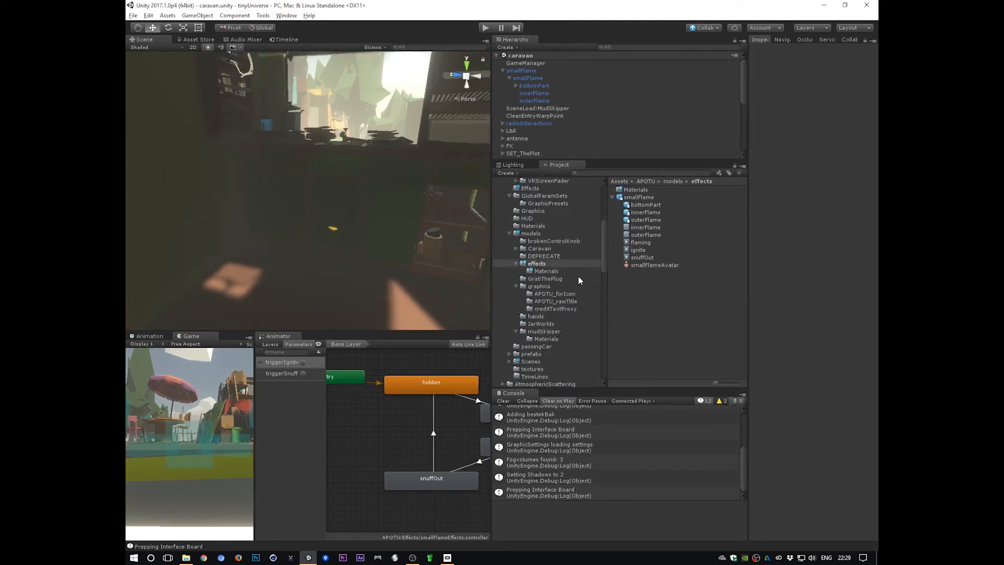
pyautogui.scroll(4, 566, 260)
pyautogui.click(530, 228)
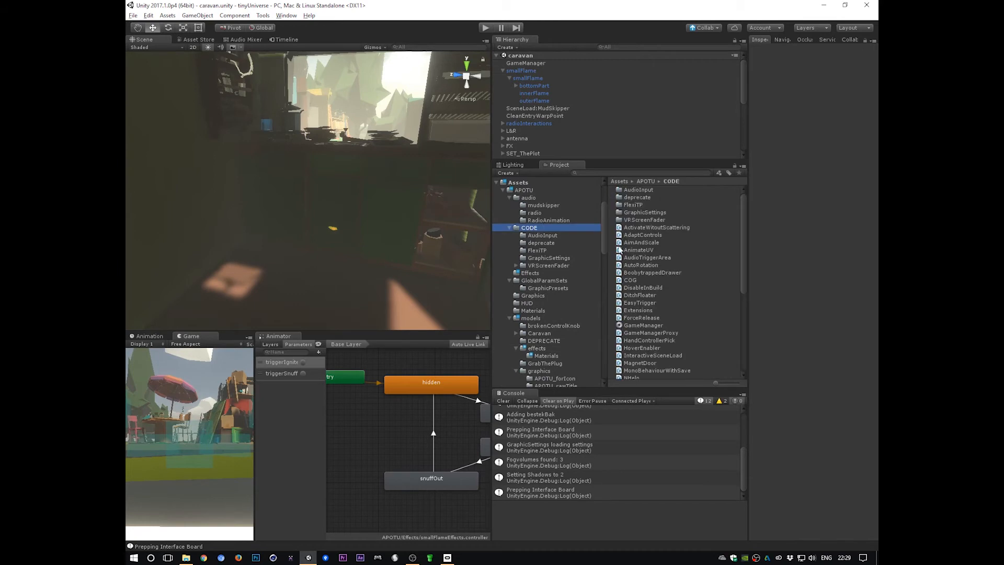
pyautogui.rightClick(536, 232)
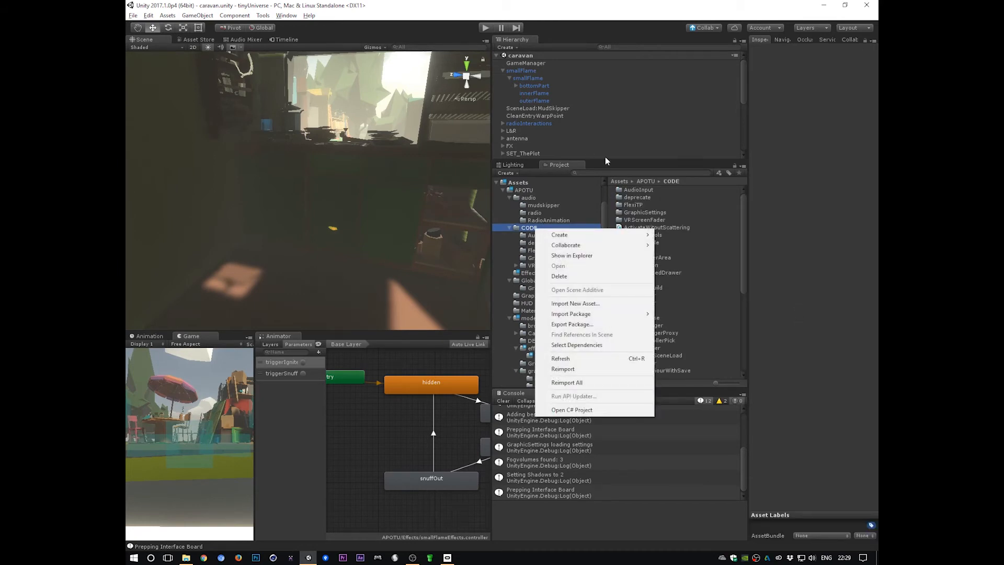
pyautogui.moveTo(558, 234)
pyautogui.click(463, 256)
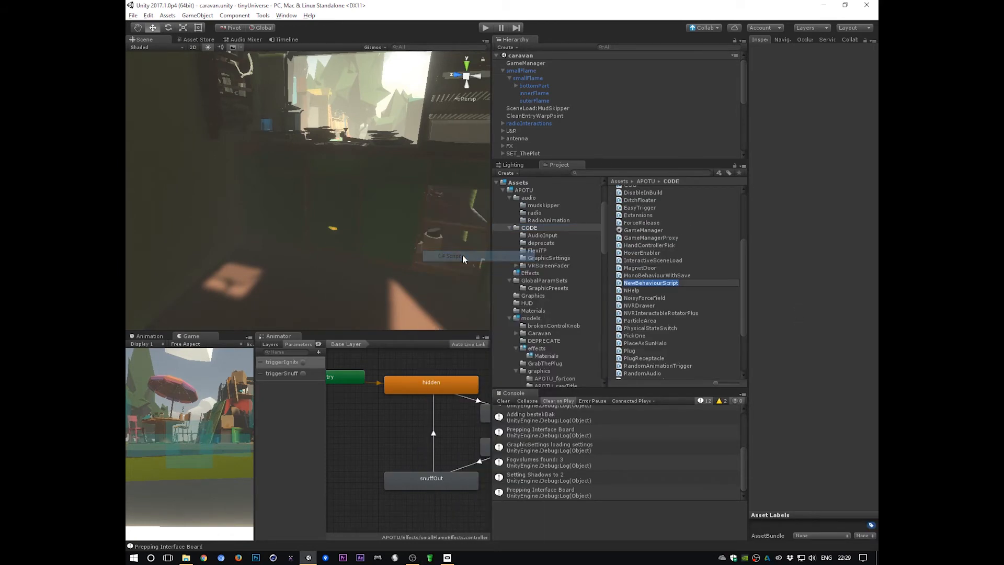
pyautogui.write('SmallFl')
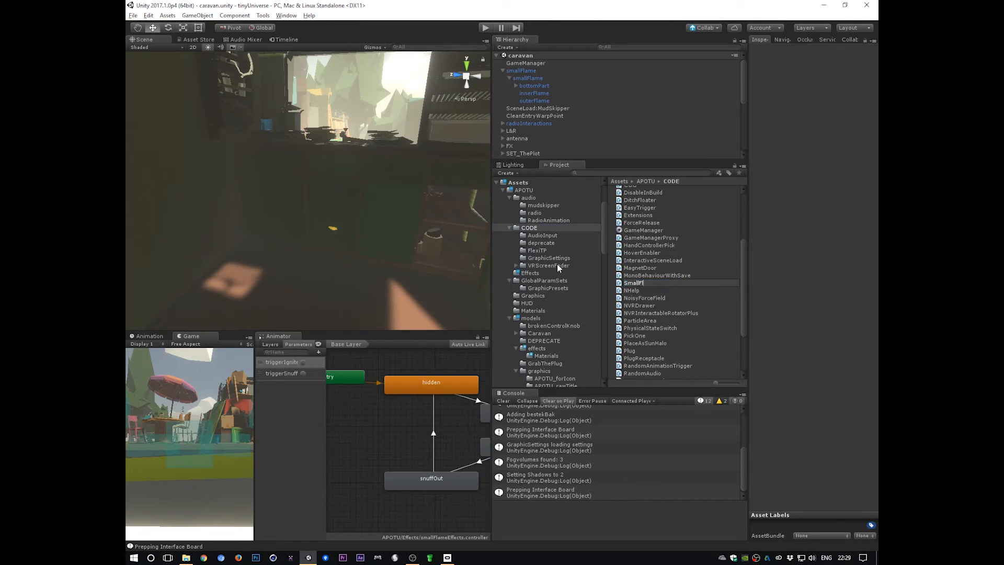
pyautogui.write('ameController')
pyautogui.press('Return')
# Attach the SmallFlameController script to the parent smallFlame object and open the script in MonoDevelop
pyautogui.moveTo(663, 317); pyautogui.dragTo(525, 76)
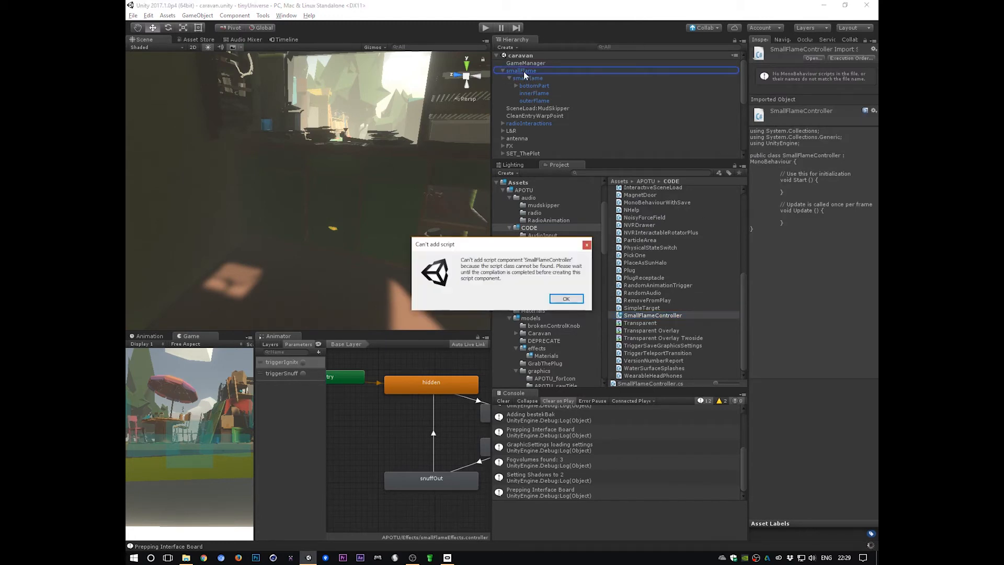
pyautogui.click(567, 299)
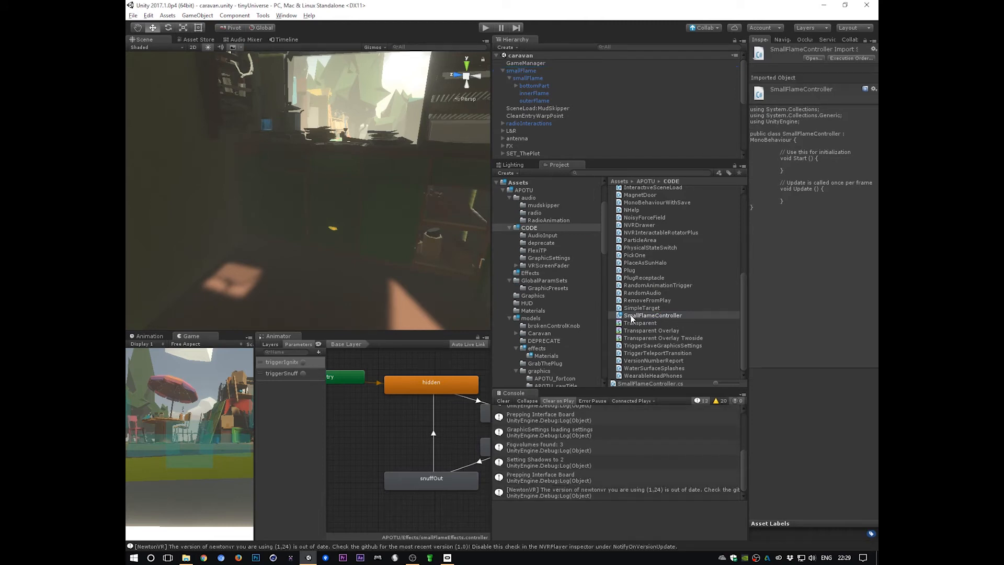
pyautogui.moveTo(631, 318); pyautogui.dragTo(783, 206)
pyautogui.moveTo(526, 74); pyautogui.dragTo(525, 70)
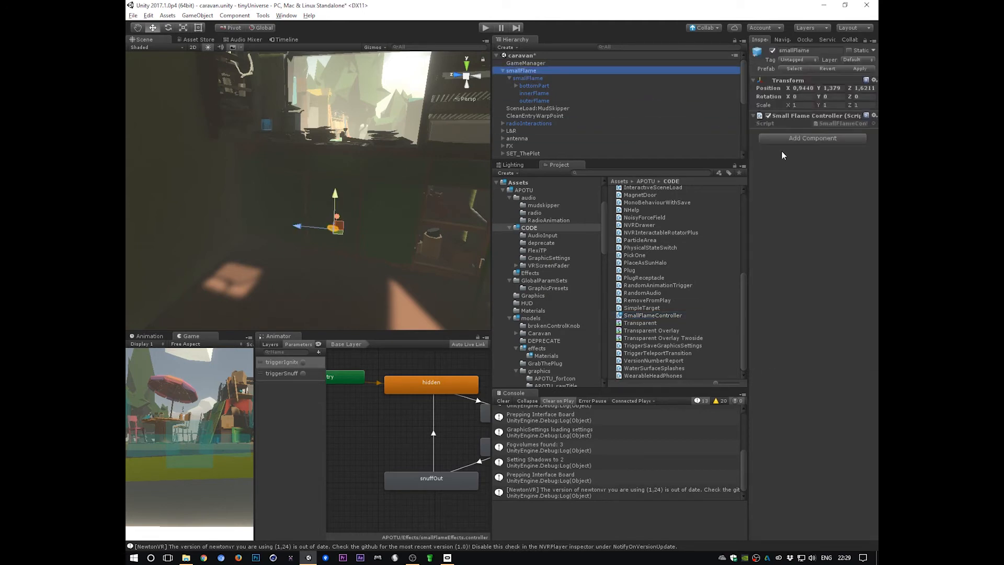
pyautogui.moveTo(749, 166); pyautogui.dragTo(701, 165)
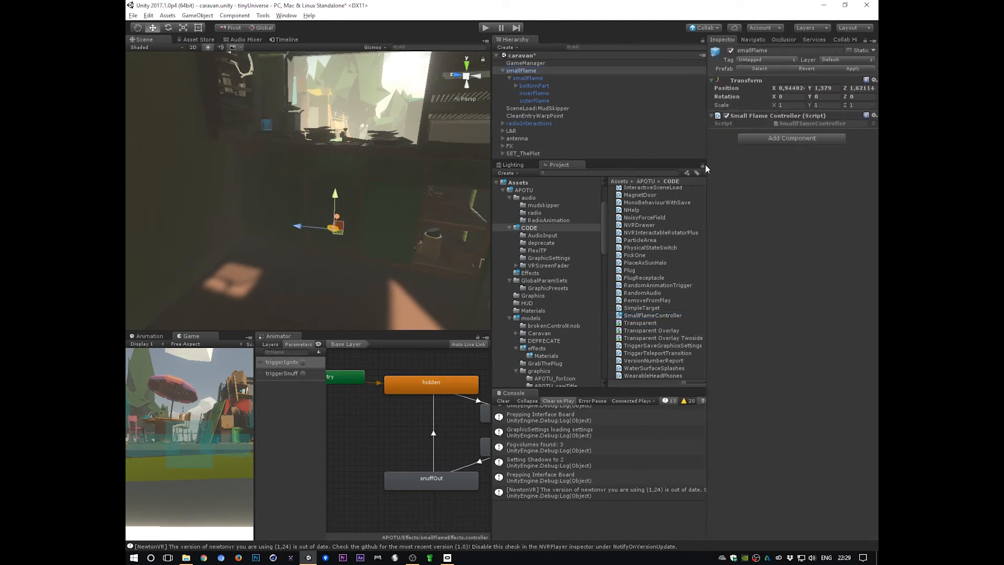
pyautogui.click(818, 124)
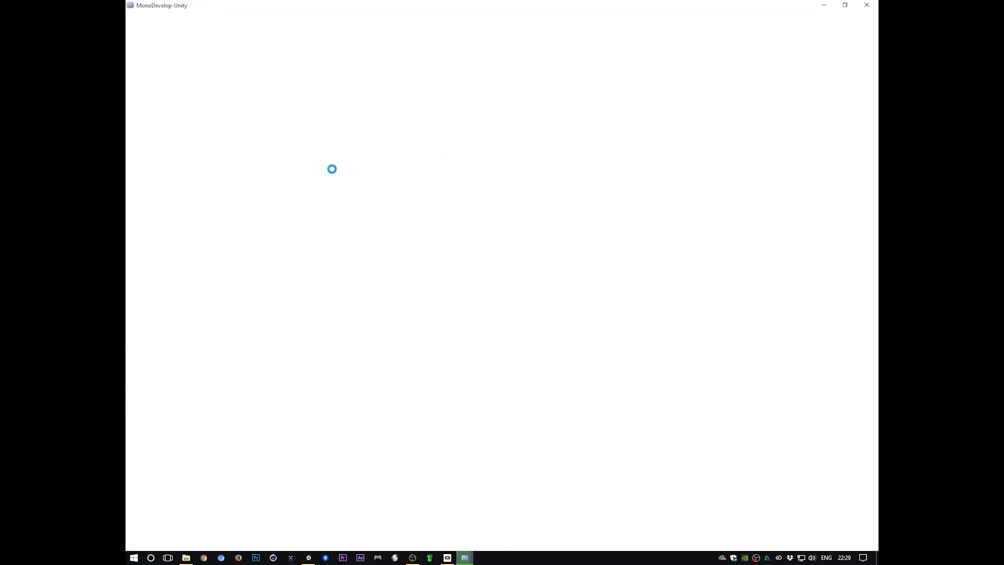
pyautogui.hotkey('alt', 'Tab')
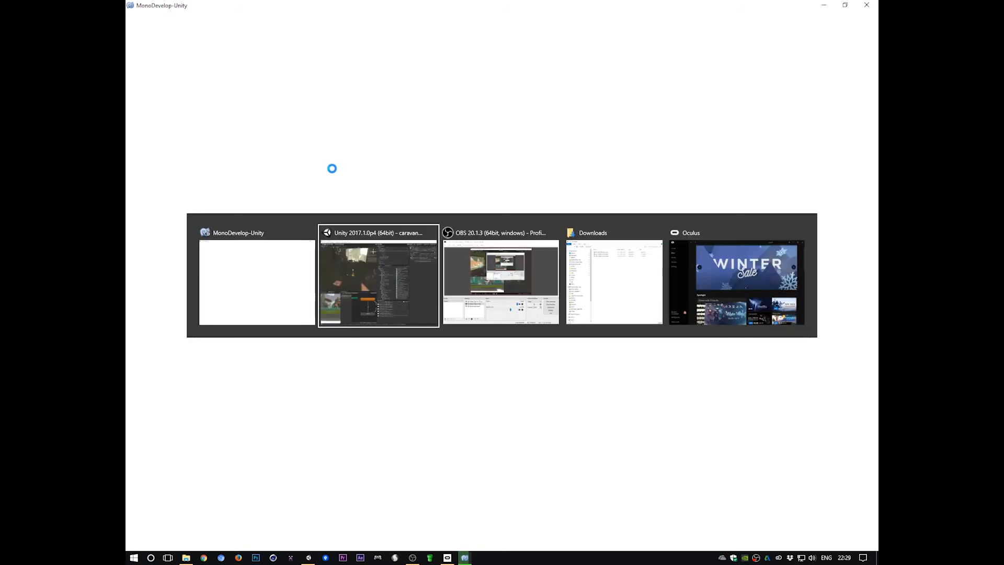
pyautogui.keyDown('alt'); pyautogui.click(505, 297); pyautogui.keyUp('alt')
pyautogui.hotkey('alt', 'Tab')
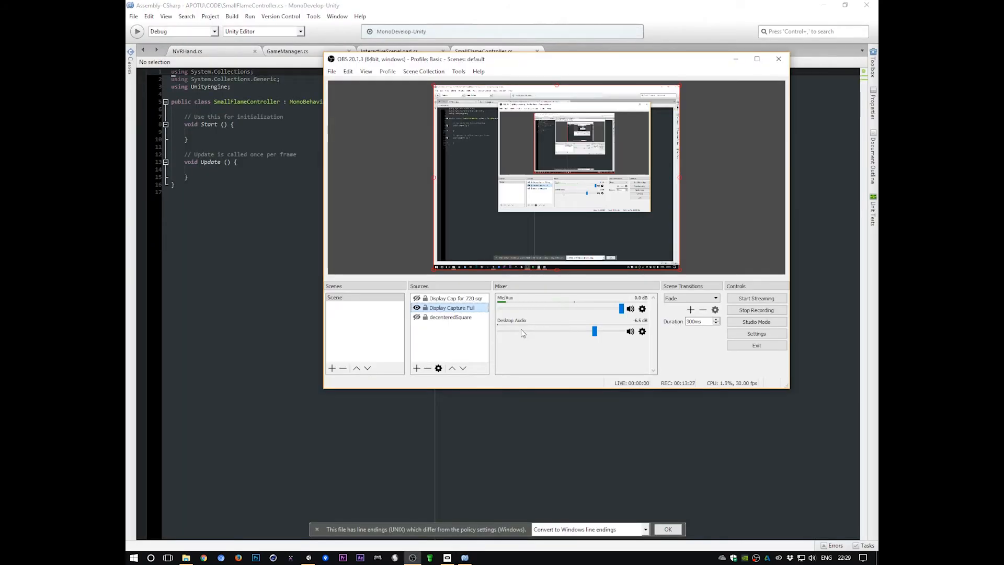
pyautogui.hotkey('alt', 'Tab')
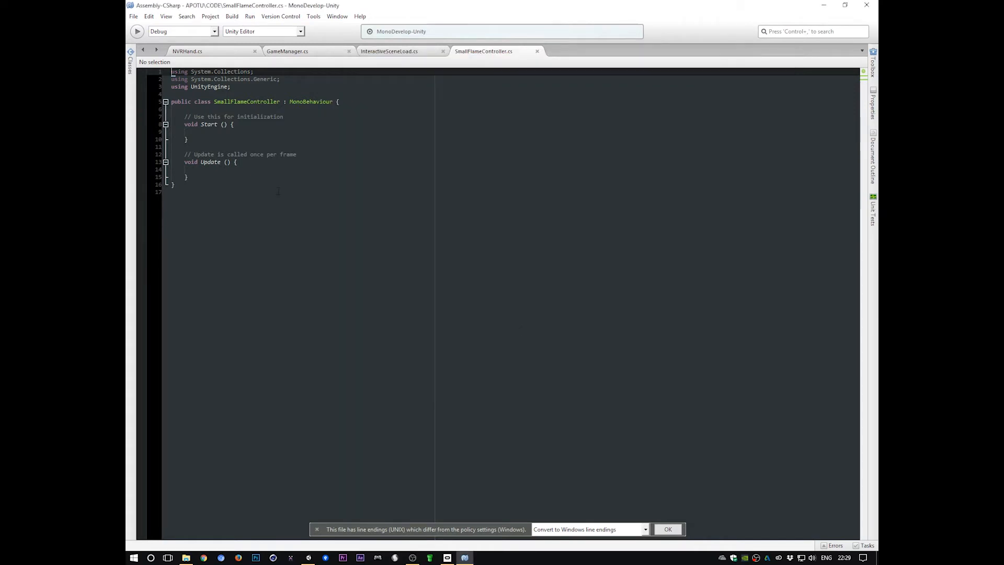
# Convert the SmallFlameController script to Windows line endings and move the class's opening brace onto its own line
pyautogui.keyDown('ctrl'); pyautogui.scroll(5, 546, 343); pyautogui.keyUp('ctrl')
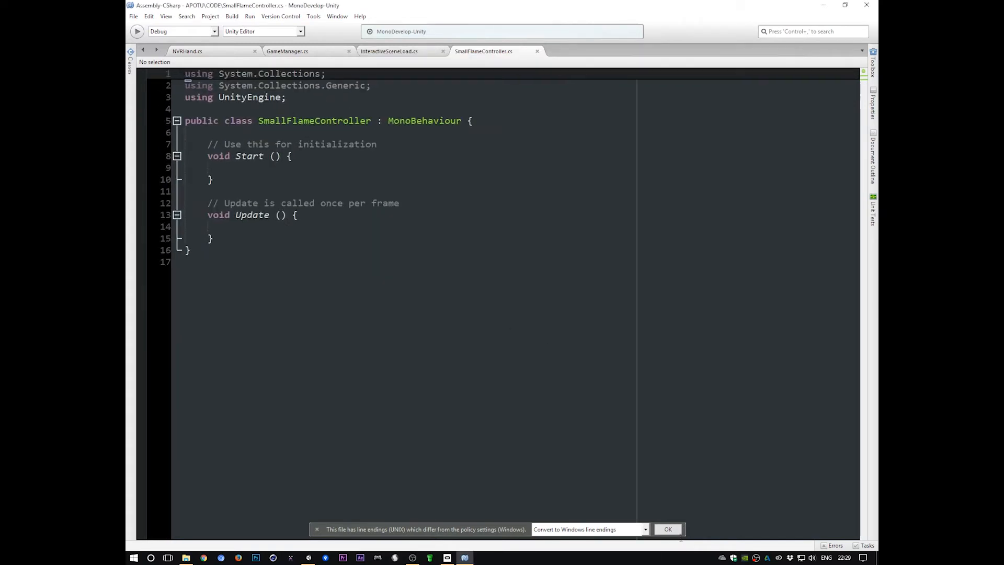
pyautogui.click(668, 529)
pyautogui.click(468, 121)
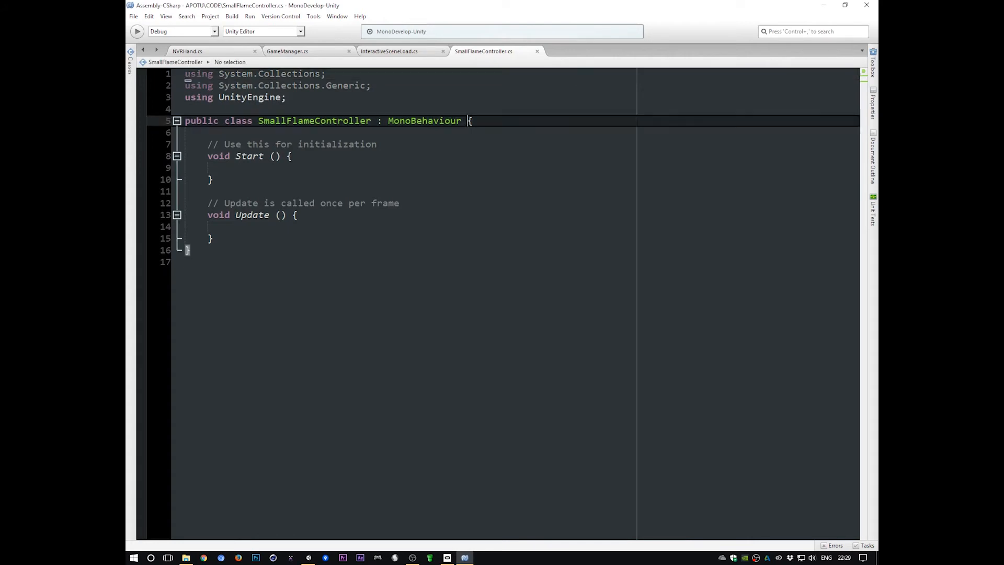
pyautogui.press('Return')
# Replace the default Start and Update methods in the class body with blank lines and save the script
pyautogui.moveTo(186, 144); pyautogui.dragTo(186, 263)
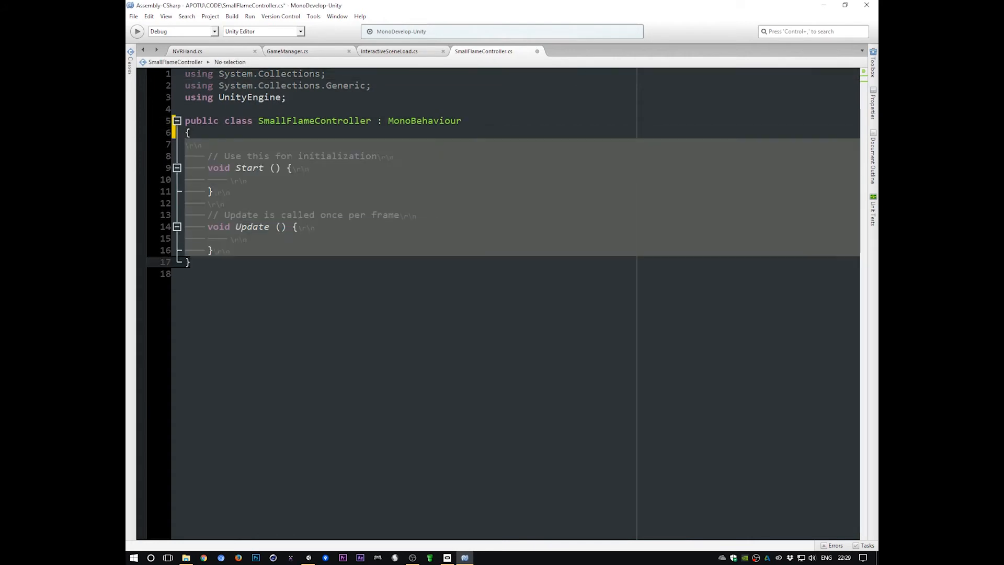
pyautogui.press('BackSpace')
pyautogui.press('Return')
pyautogui.press('Return')
pyautogui.press('Return')
pyautogui.press('Return')
pyautogui.press('Return')
pyautogui.press('Return')
pyautogui.click(208, 148)
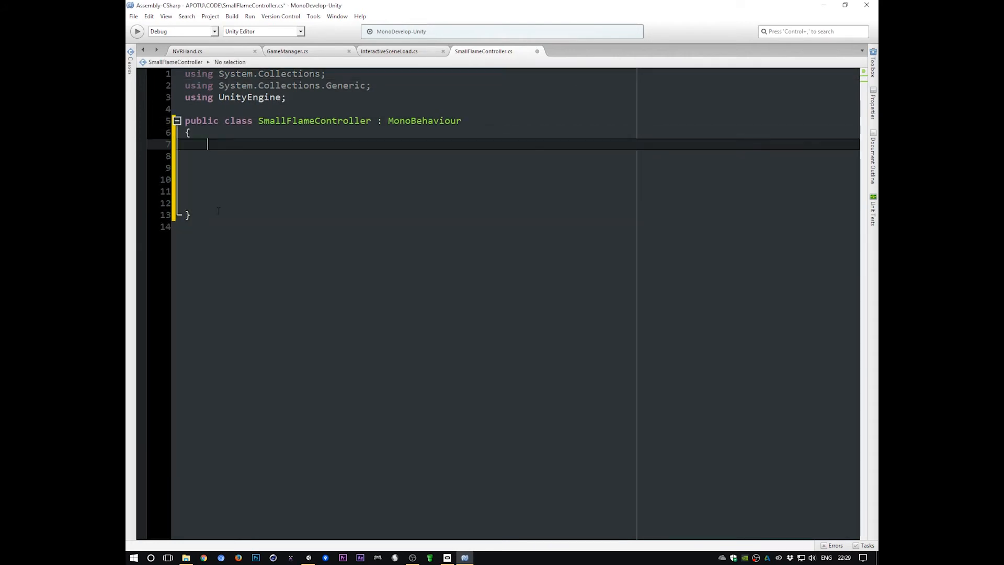
pyautogui.press('Return')
pyautogui.hotkey('ctrl', 's')
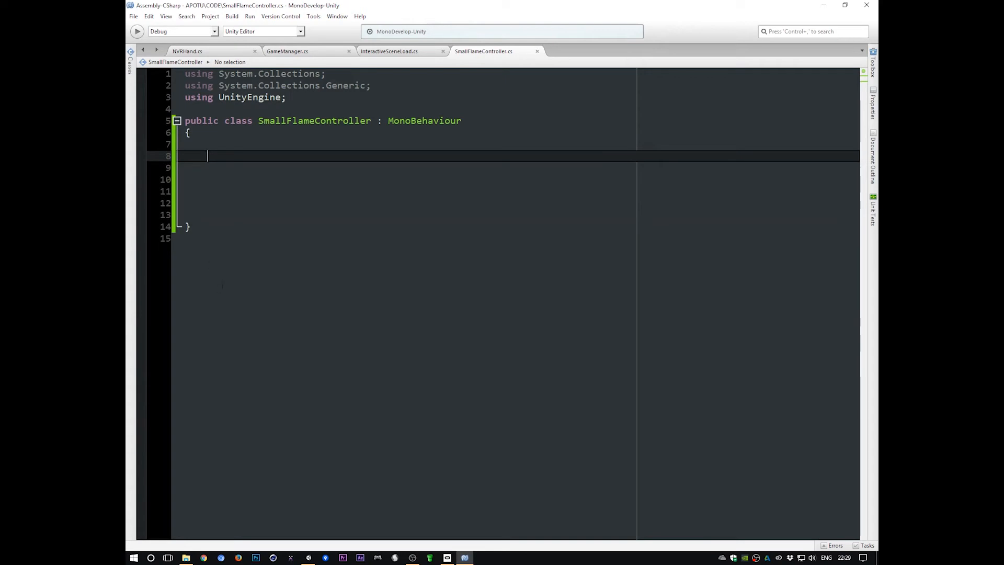
# Switch to Unity, collapse the child smallFlame object in the hierarchy and decline the automatic API update
pyautogui.moveTo(181, 238); pyautogui.dragTo(219, 87)
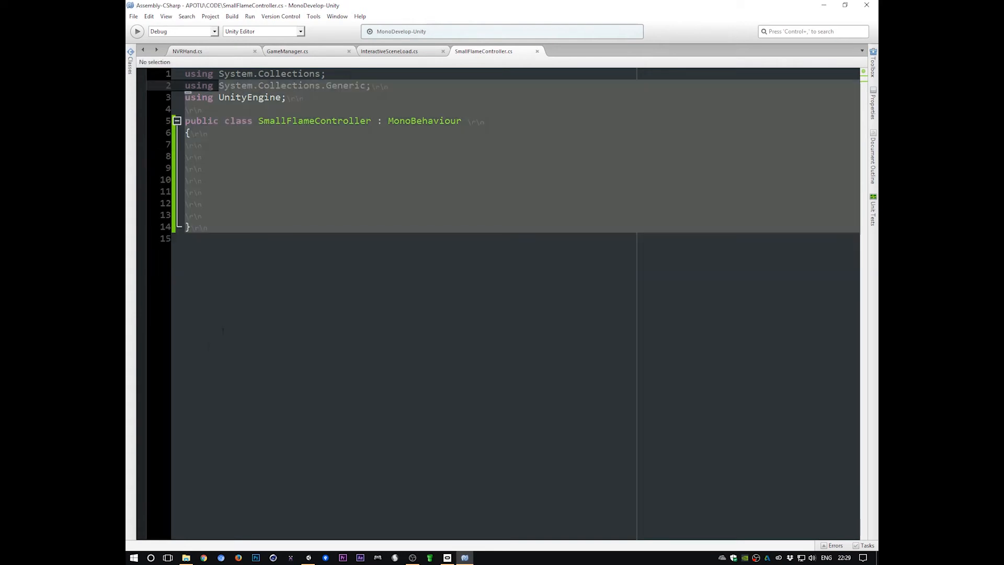
pyautogui.click(220, 152)
pyautogui.hotkey('alt', 'Tab')
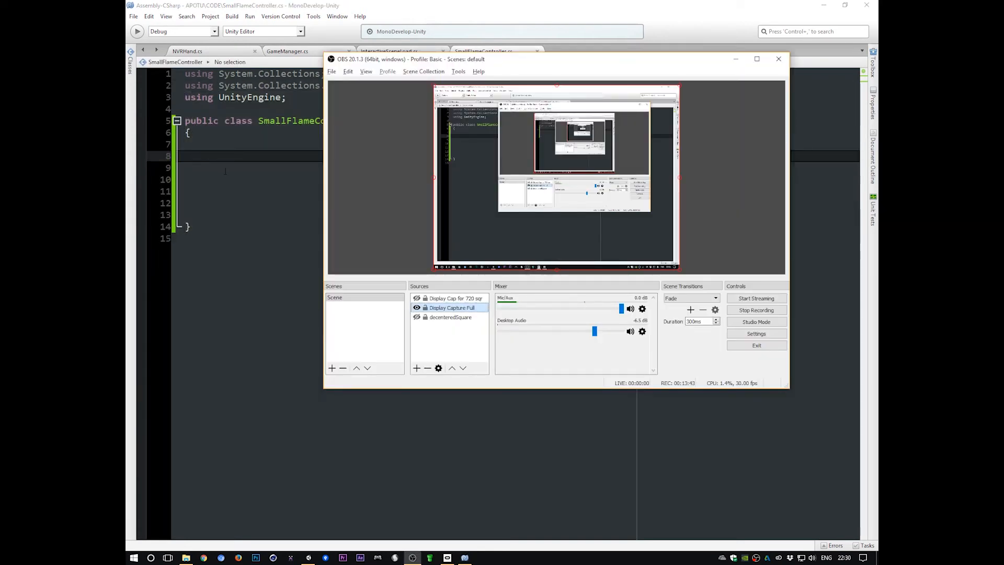
pyautogui.hotkey('alt', 'Tab')
pyautogui.hotkey('alt', 'Tab')
pyautogui.hotkey('alt', 'Tab')
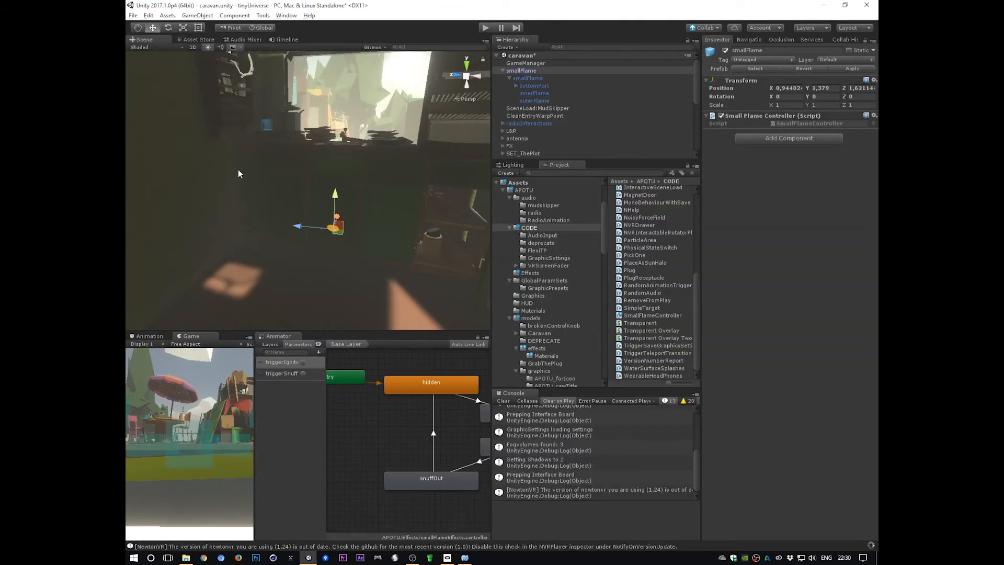
pyautogui.click(508, 77)
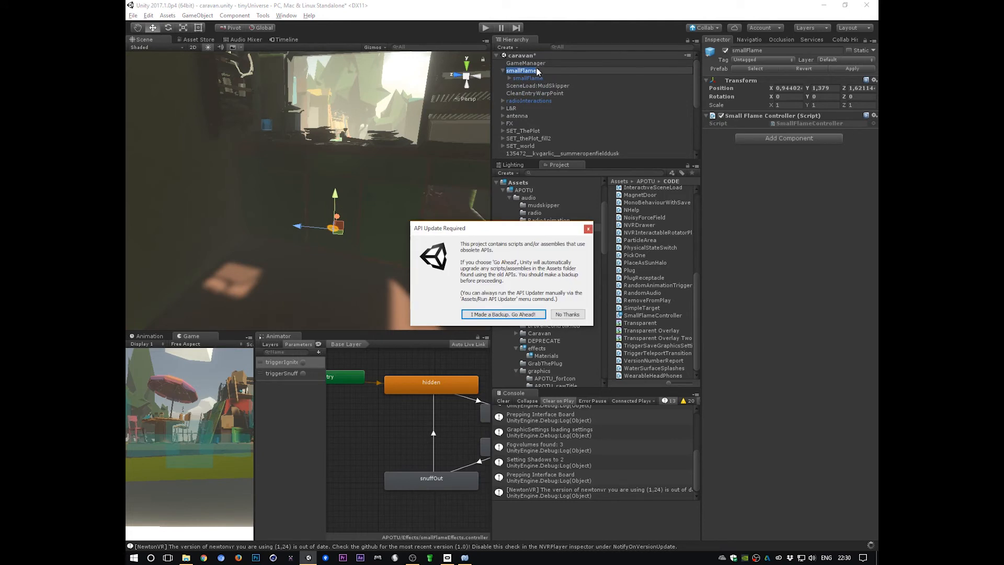
pyautogui.click(569, 315)
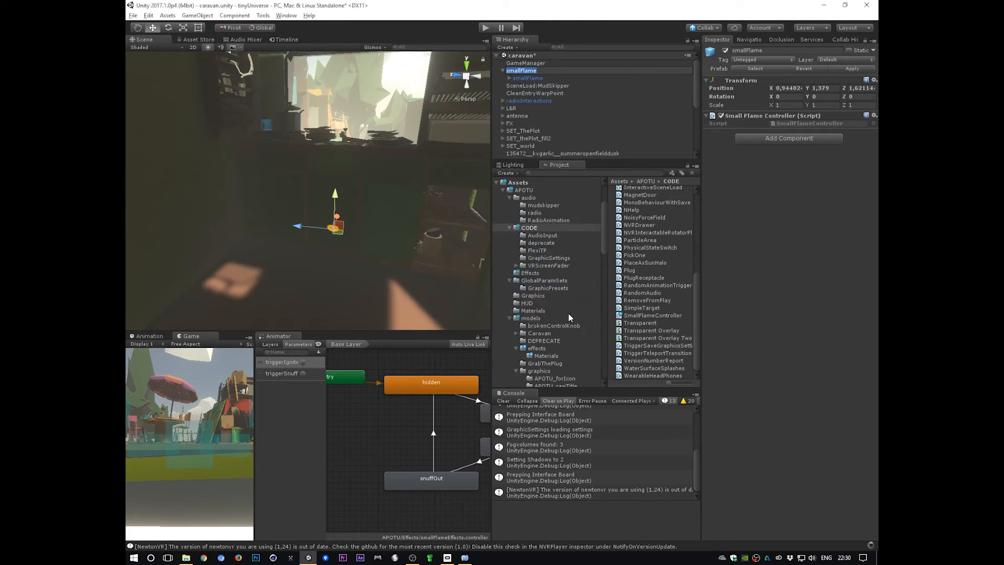
# Save the caravan scene and examine the components on the parent and child smallFlame objects
pyautogui.click(524, 78)
pyautogui.click(525, 72)
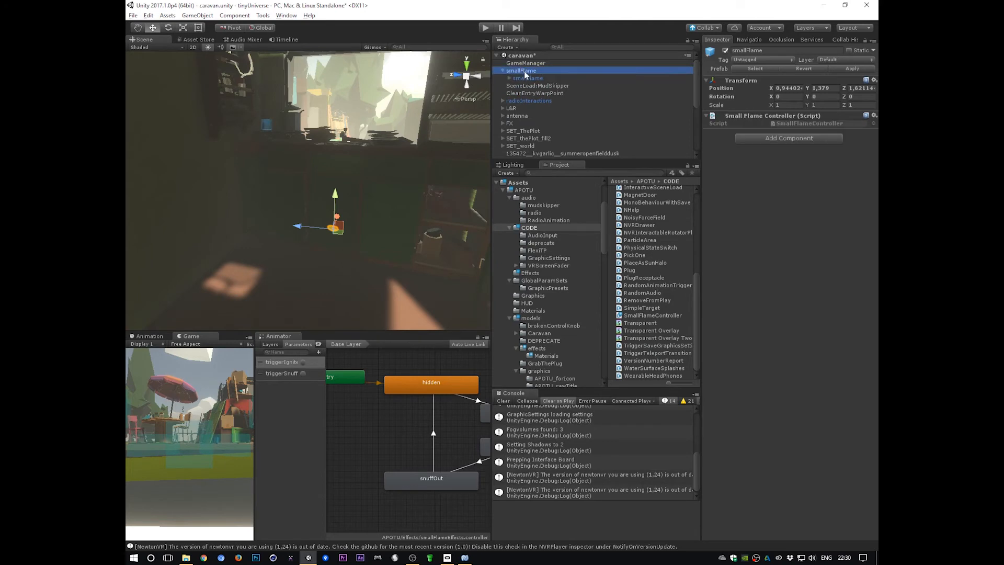
pyautogui.hotkey('ctrl', 's')
pyautogui.click(526, 78)
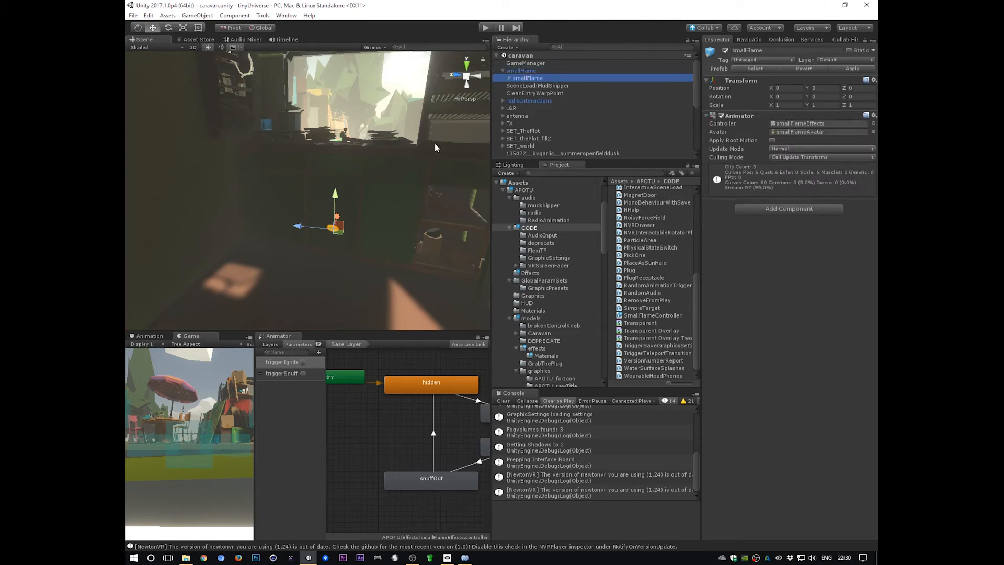
pyautogui.keyDown('alt'); pyautogui.moveTo(410, 152); pyautogui.dragTo(412, 186); pyautogui.keyUp('alt')
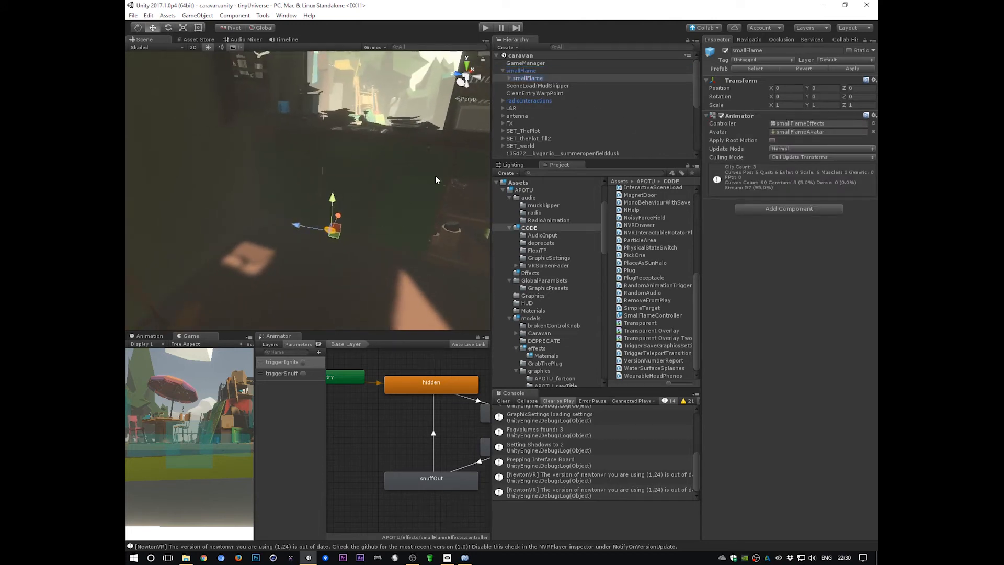
pyautogui.click(528, 70)
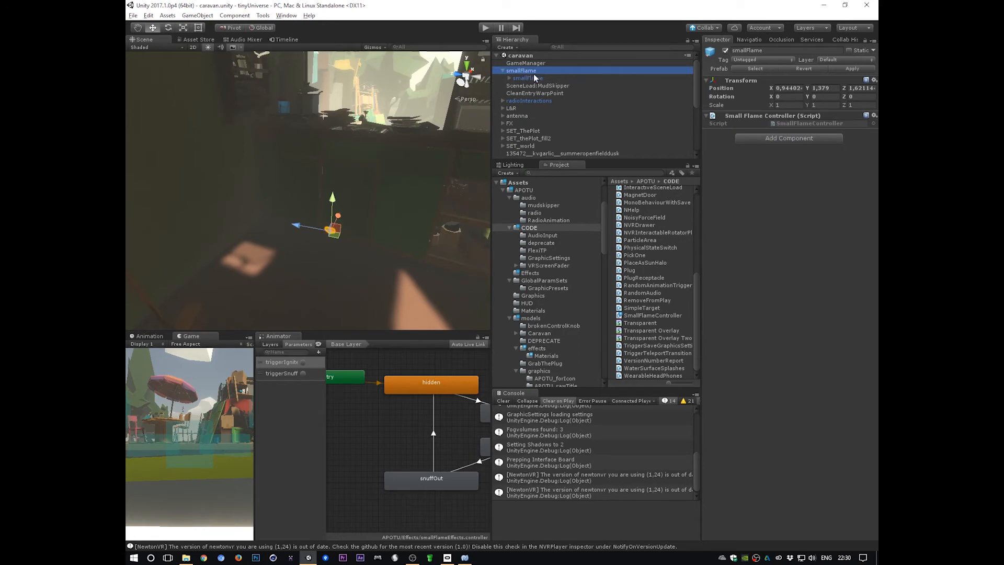
pyautogui.click(532, 77)
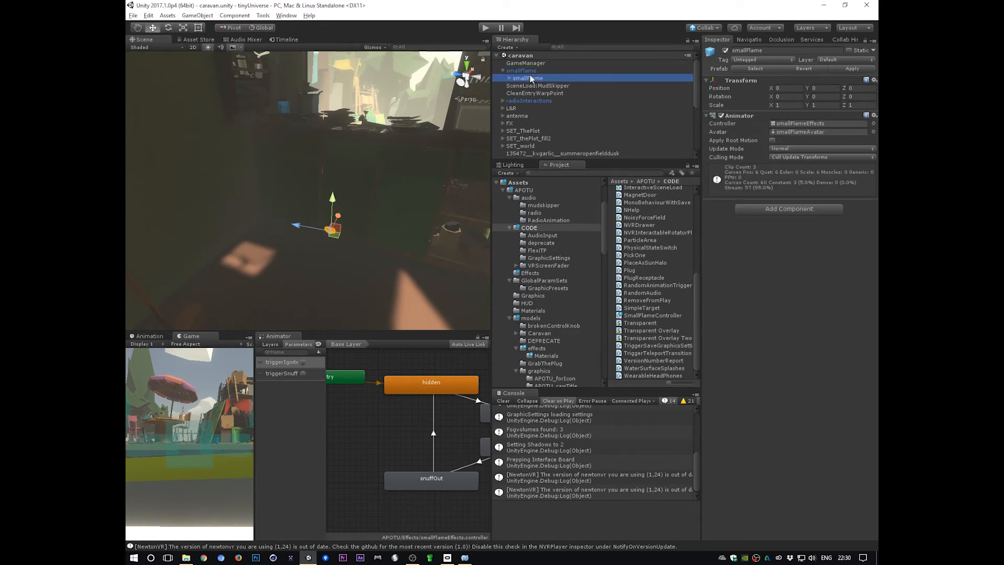
pyautogui.click(528, 73)
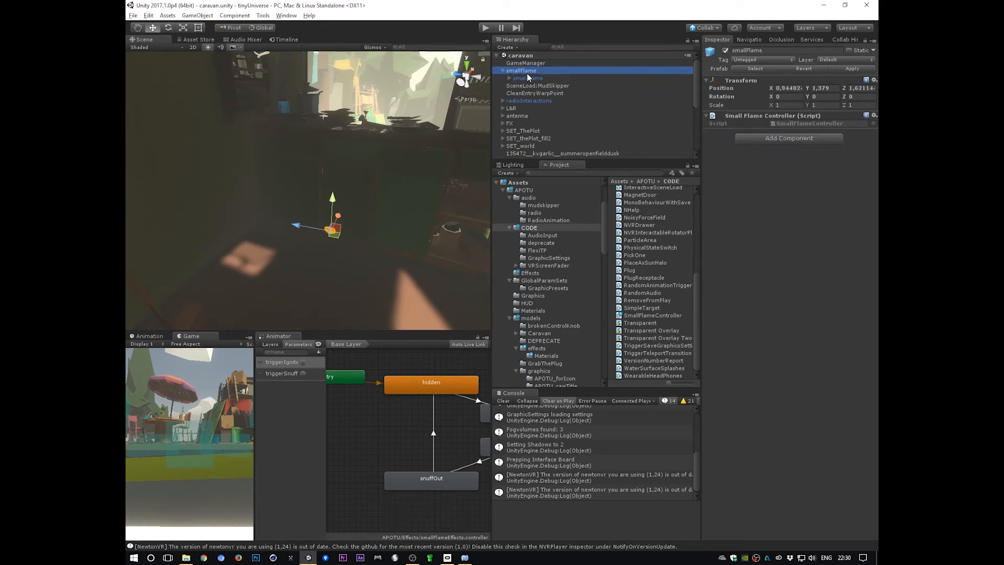
# Switch to MonoDevelop and declare an Animator field named _anm in the SmallFlameController class
pyautogui.hotkey('alt', 'Tab')
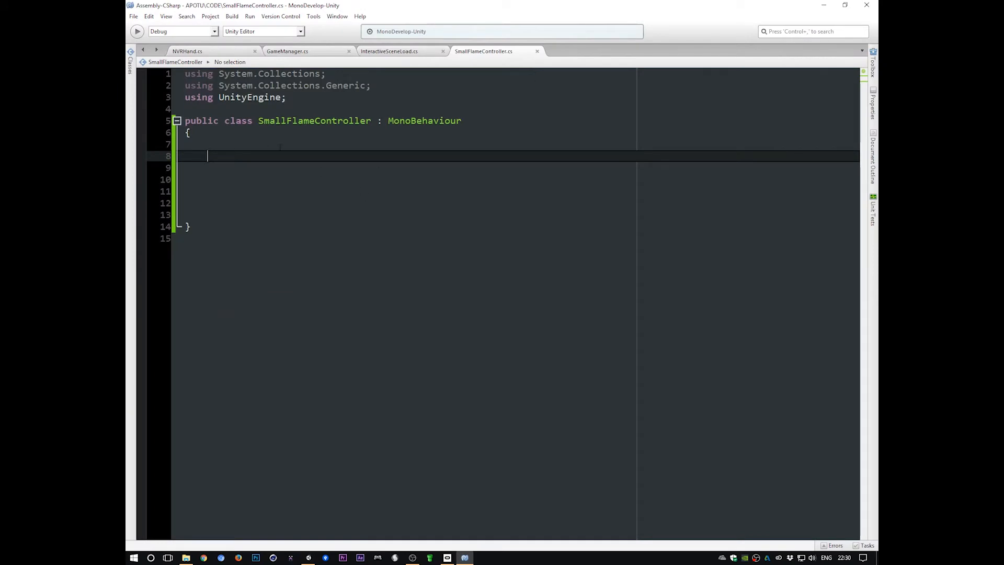
pyautogui.write('Animator')
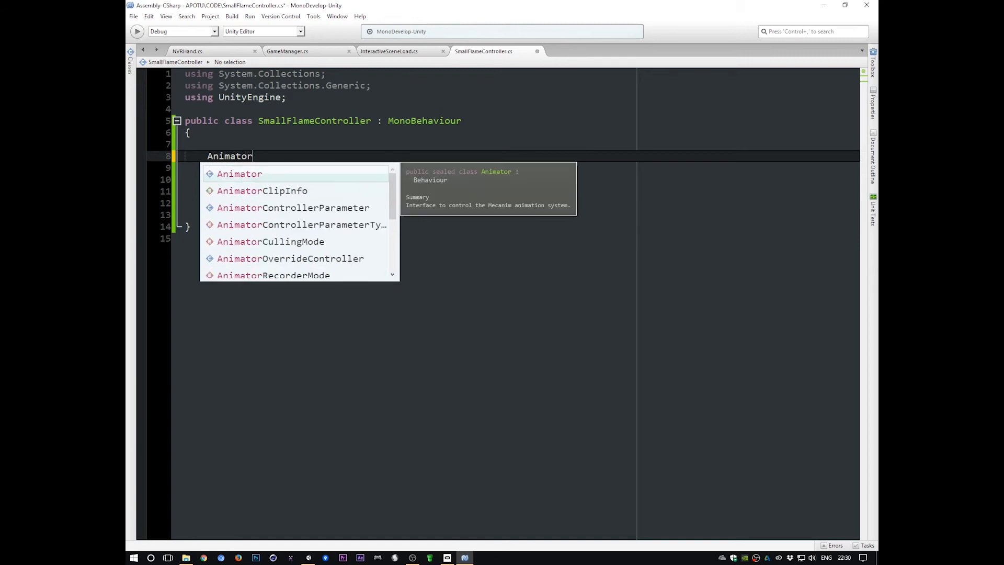
pyautogui.write(' _anm;')
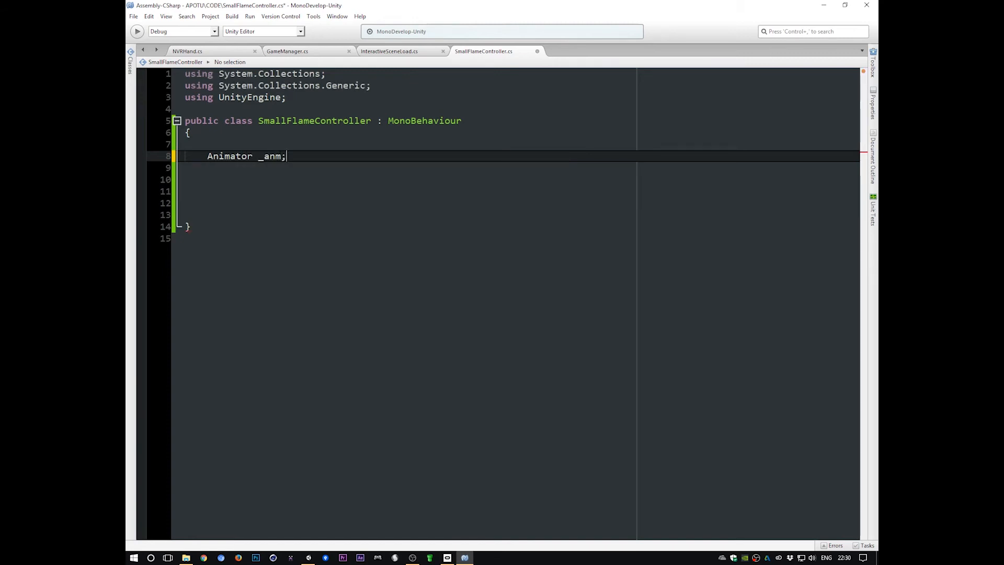
# Add an empty void Awake() method with braces below the _anm field
pyautogui.press('Return')
pyautogui.press('Return')
pyautogui.write('void Awake()')
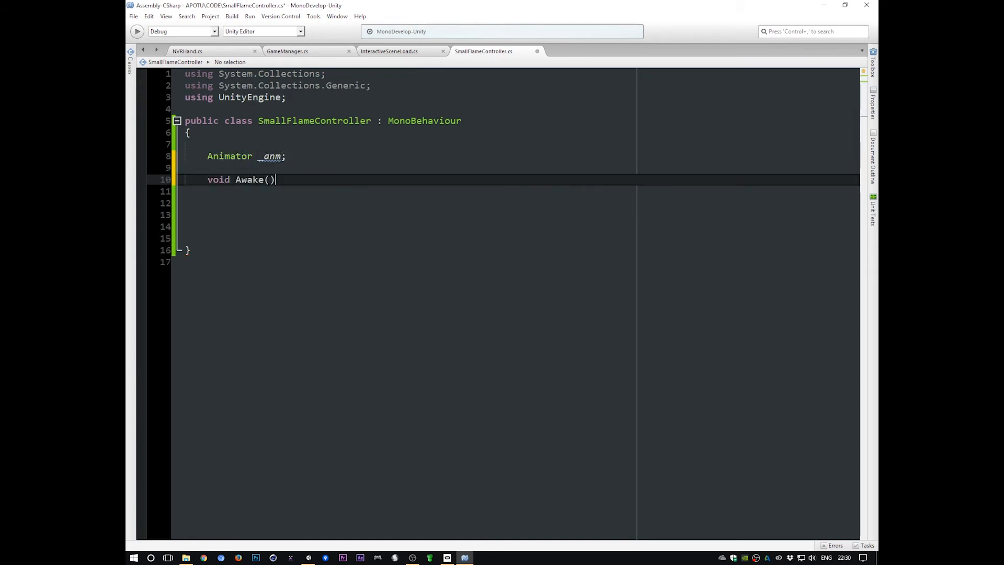
pyautogui.press('Return')
pyautogui.write('{')
pyautogui.press('Return')
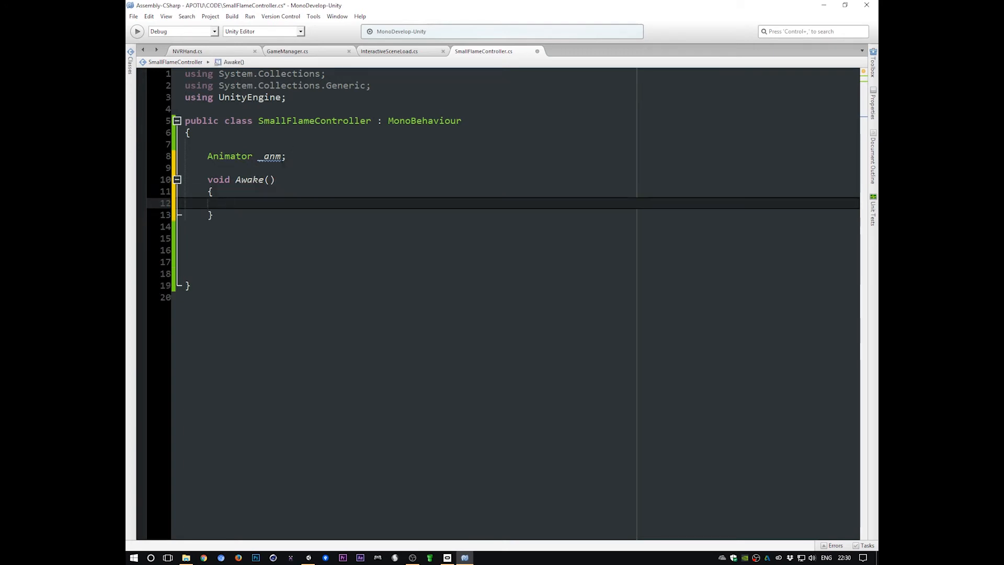
# In Awake, assign _anm=GetComponentInChildren<Animator>(); and save the script
pyautogui.doubleClick(268, 157)
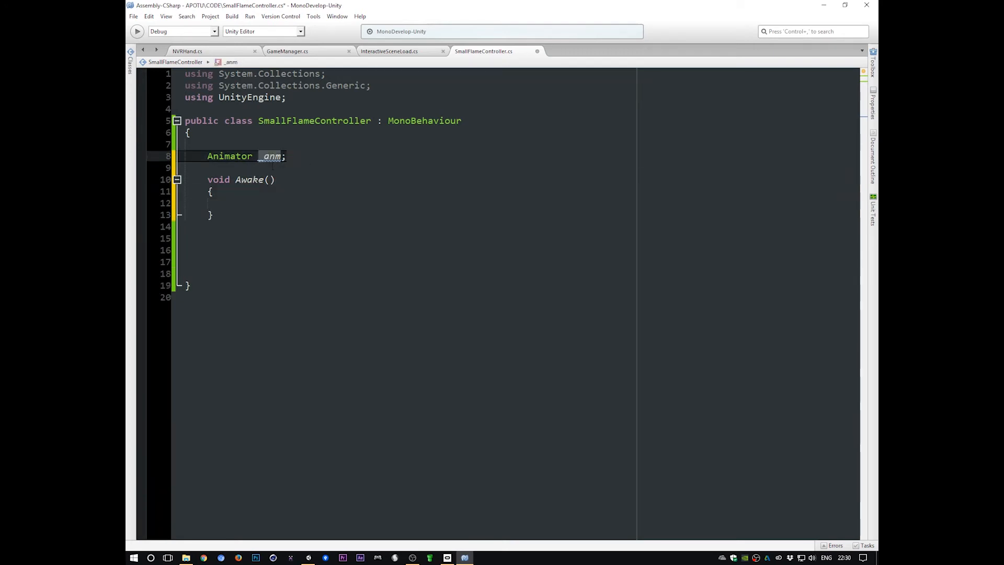
pyautogui.click(239, 203)
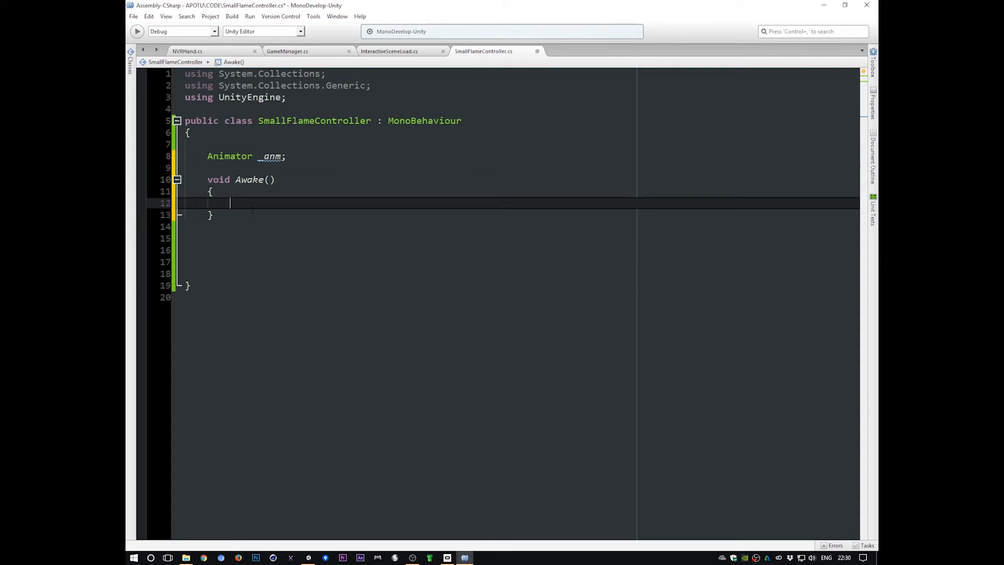
pyautogui.write('_anm')
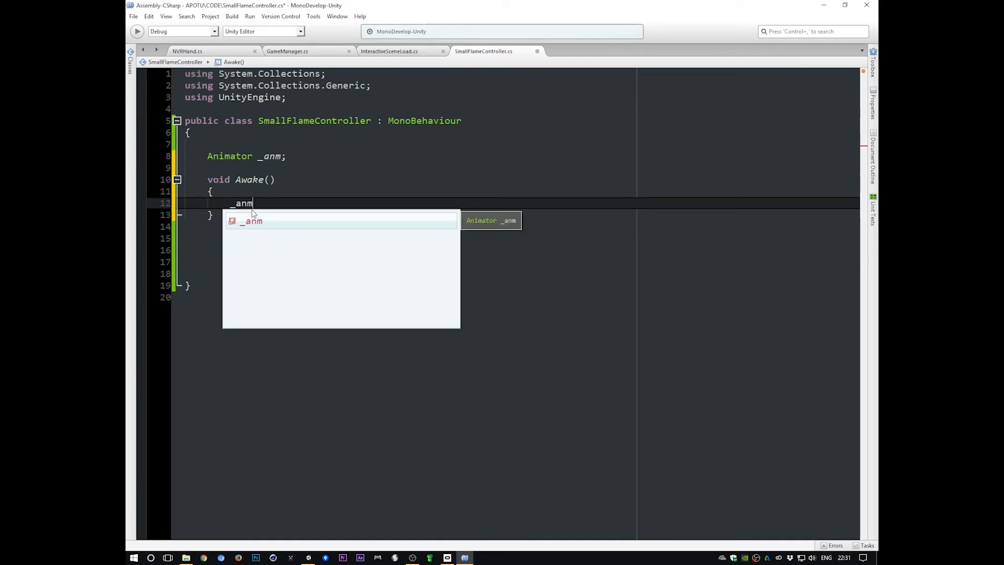
pyautogui.write('=GetComponent(nt')
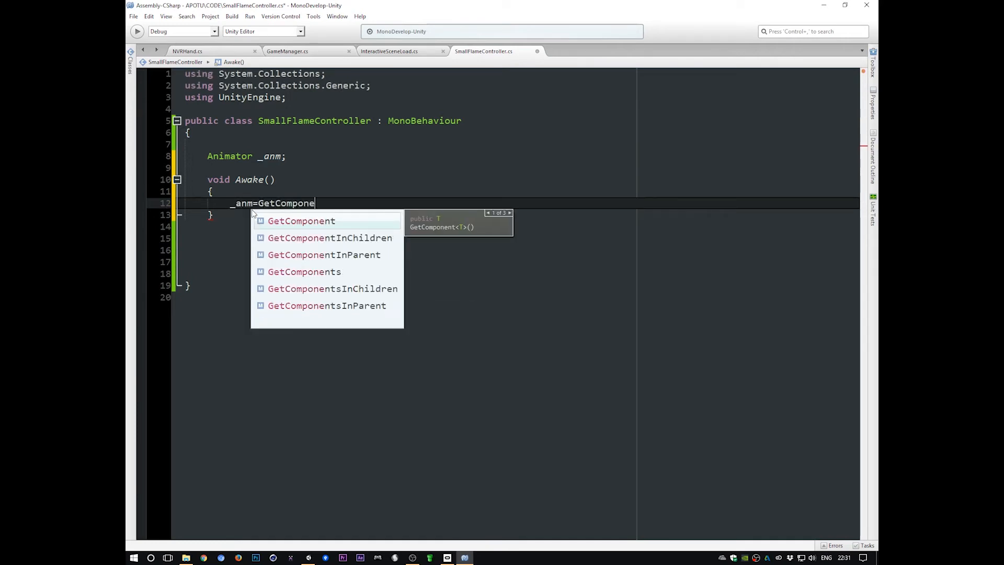
pyautogui.press('BackSpace')
pyautogui.press('BackSpace')
pyautogui.press('BackSpace')
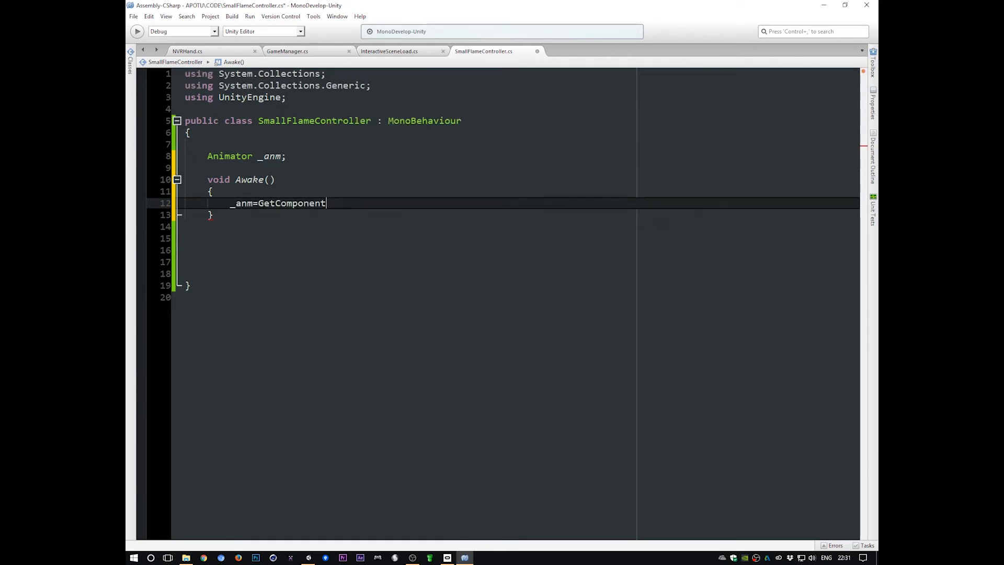
pyautogui.write('InChildren<')
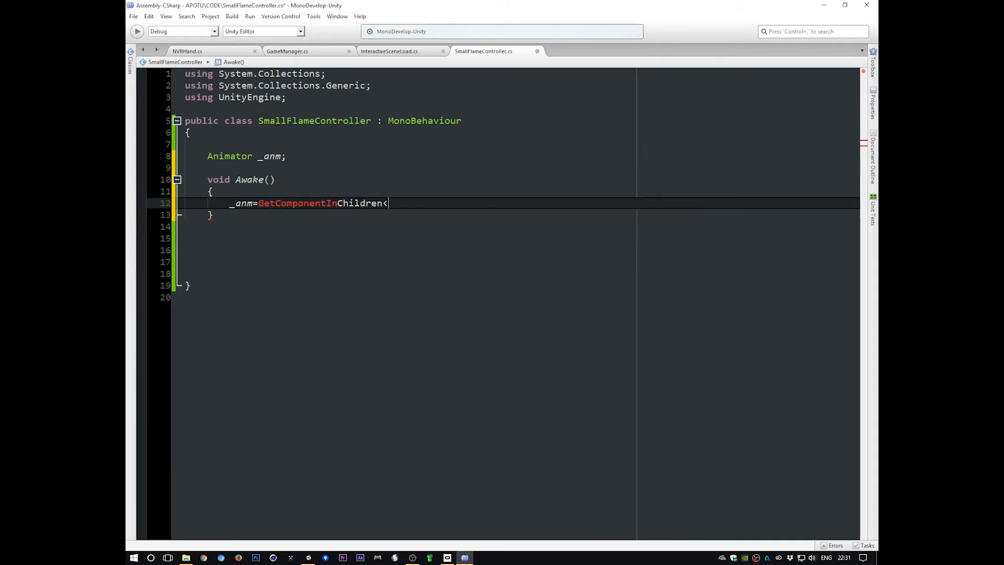
pyautogui.write('Animator>() ;')
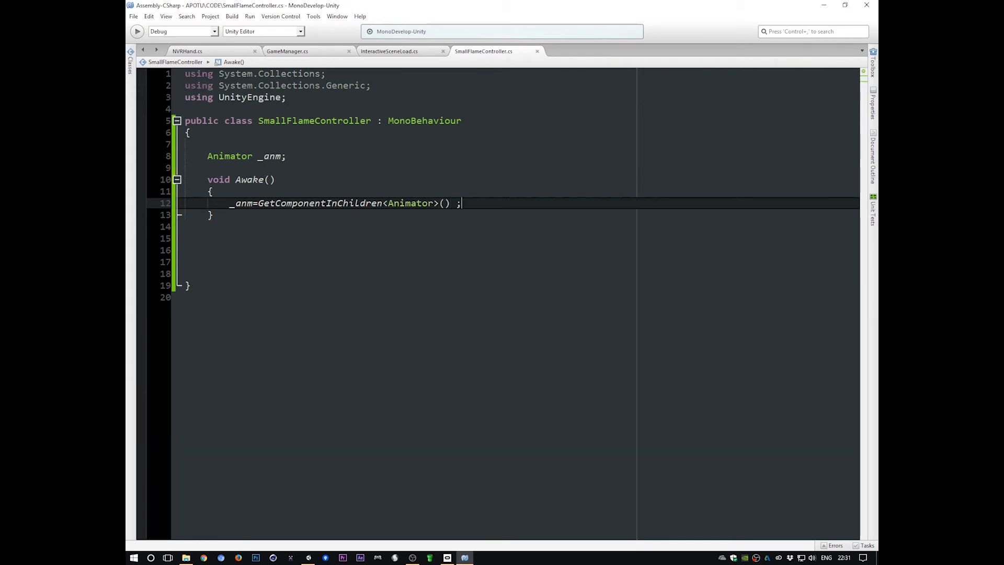
pyautogui.press('Left')
pyautogui.press('BackSpace')
pyautogui.hotkey('ctrl', 's')
pyautogui.click(207, 250)
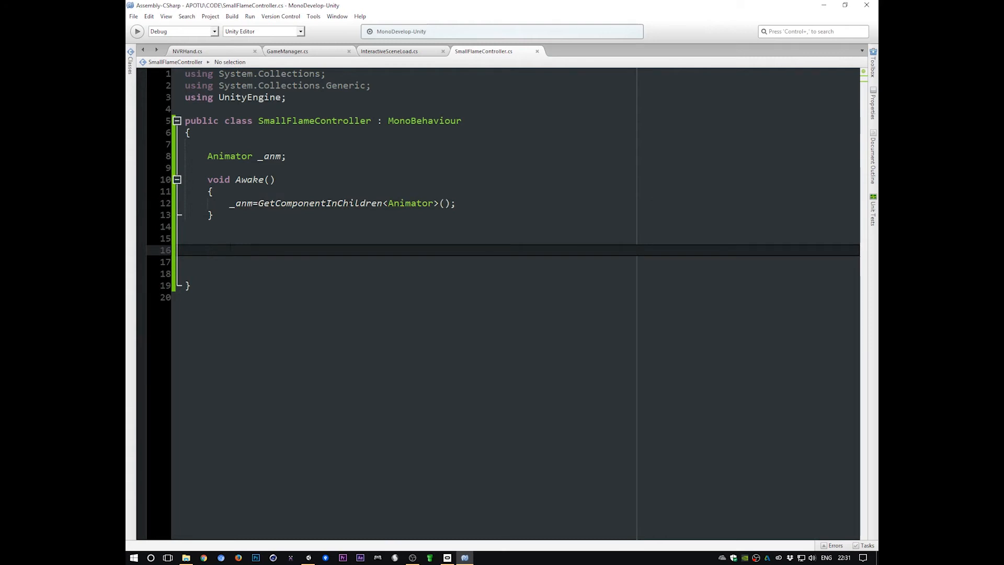
# Switch to Unity and examine the parent smallFlame object's script component and the child smallFlame object's Animator component
pyautogui.hotkey('alt', 'Tab')
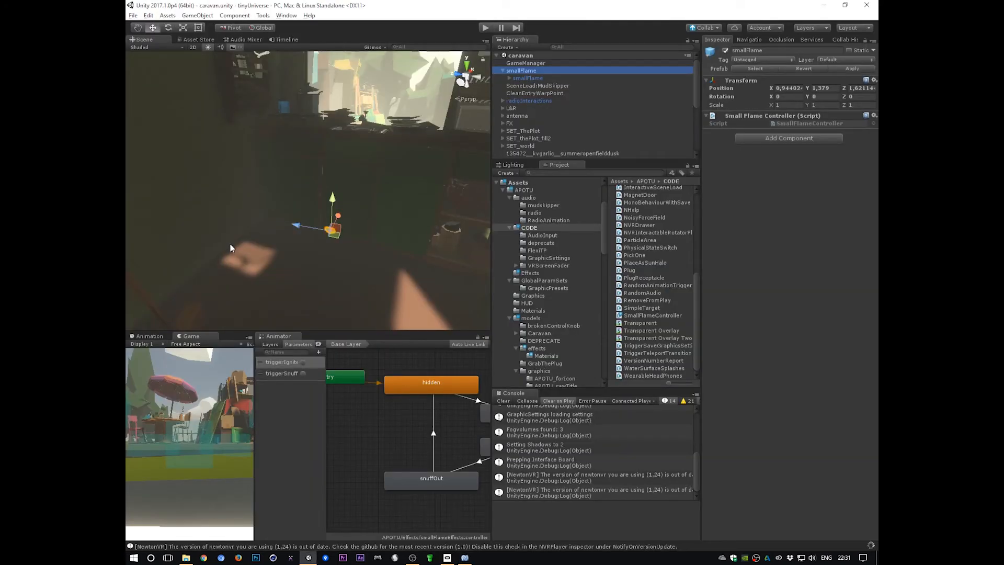
pyautogui.click(526, 62)
pyautogui.click(521, 70)
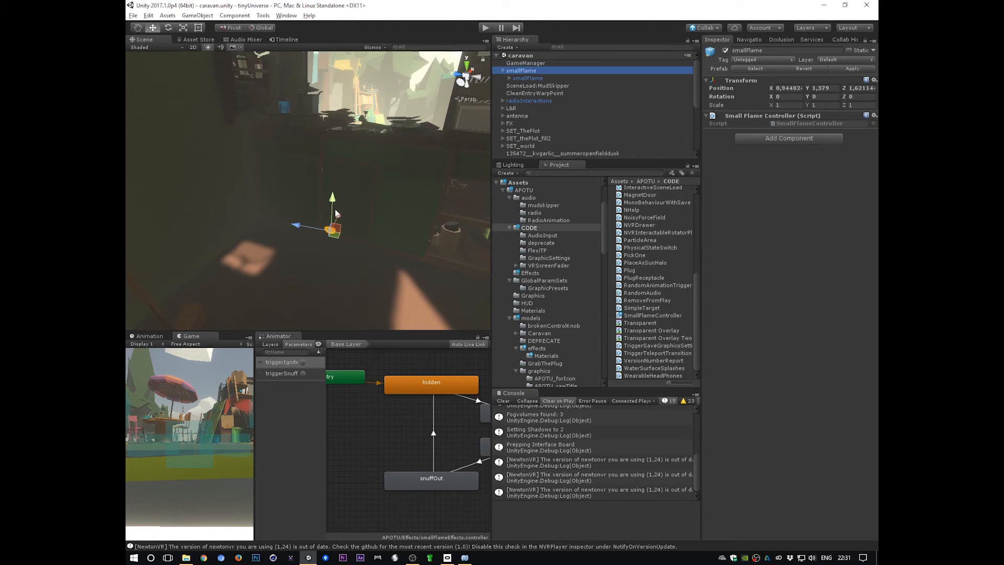
pyautogui.click(530, 77)
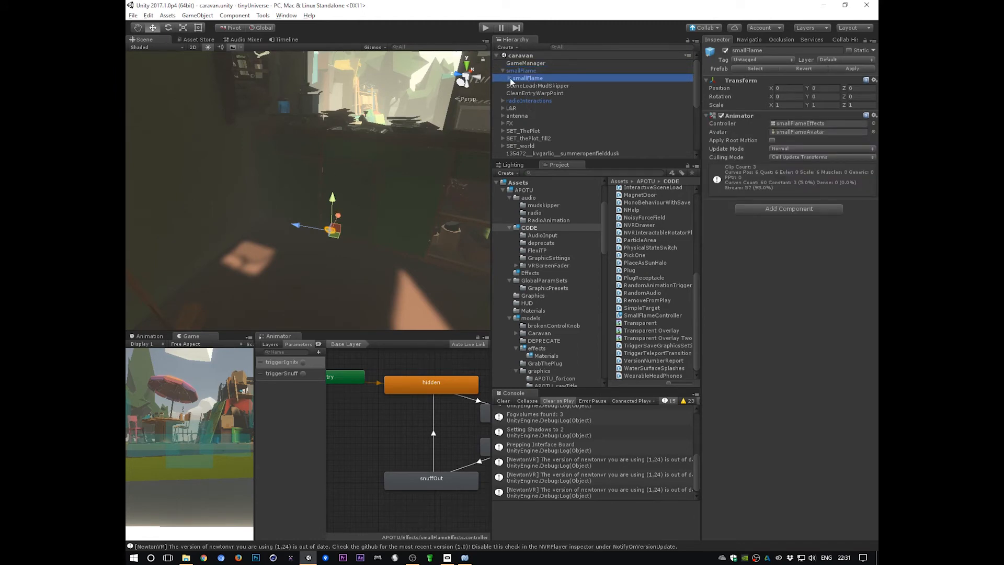
# Examine the parts nested under the child smallFlame object, collapse it again and select the parent smallFlame
pyautogui.click(510, 77)
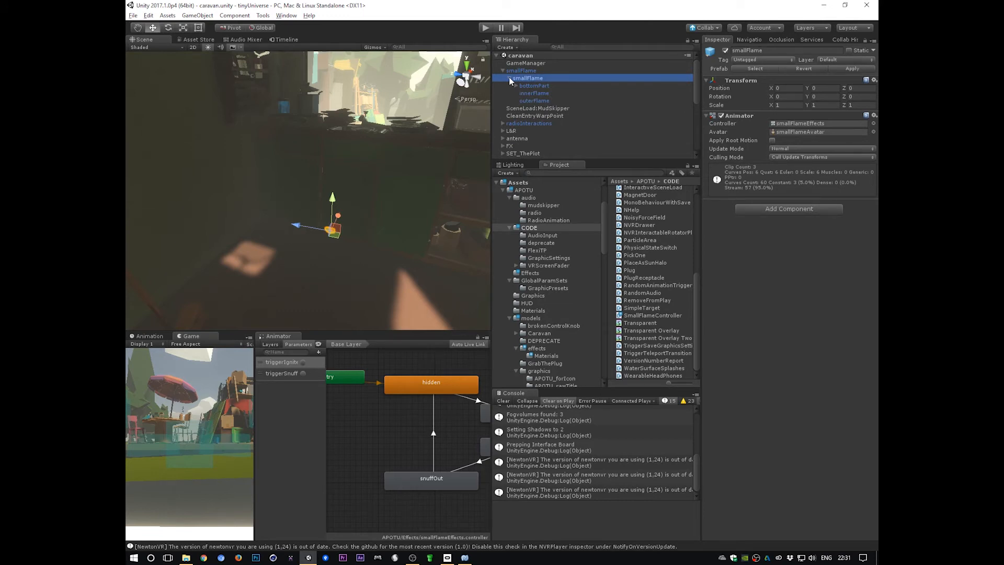
pyautogui.click(511, 79)
pyautogui.click(528, 70)
# Switch to MonoDevelop and add an empty void Start() method with braces below Awake
pyautogui.hotkey('alt', 'Tab')
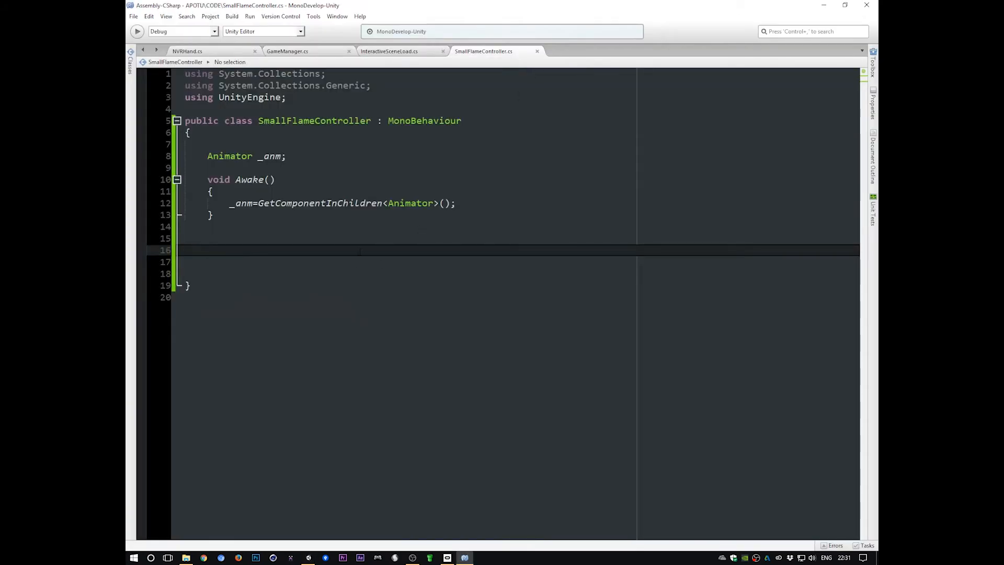
pyautogui.write('void ')
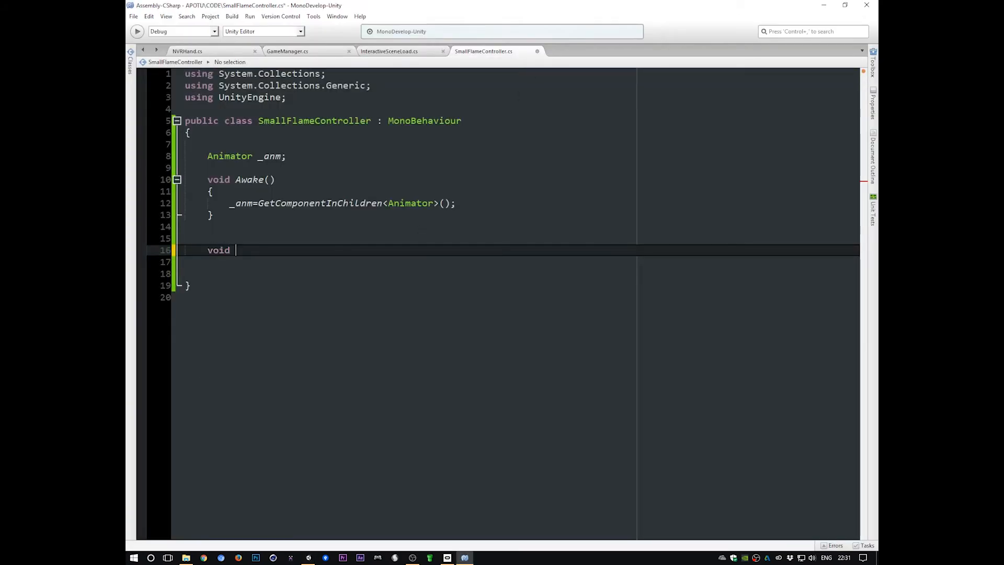
pyautogui.write('Start()')
pyautogui.press('Return')
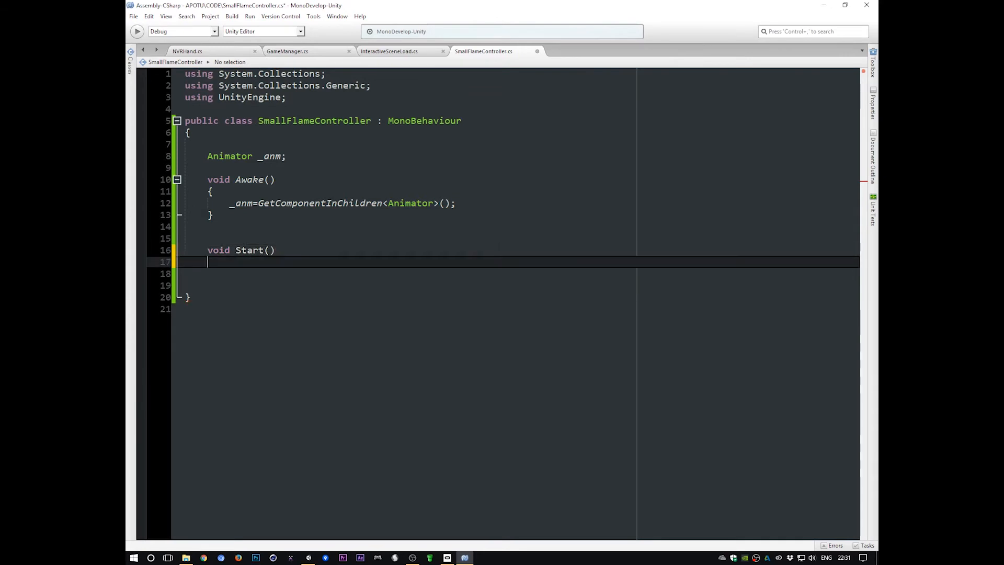
pyautogui.write('{')
pyautogui.press('Return')
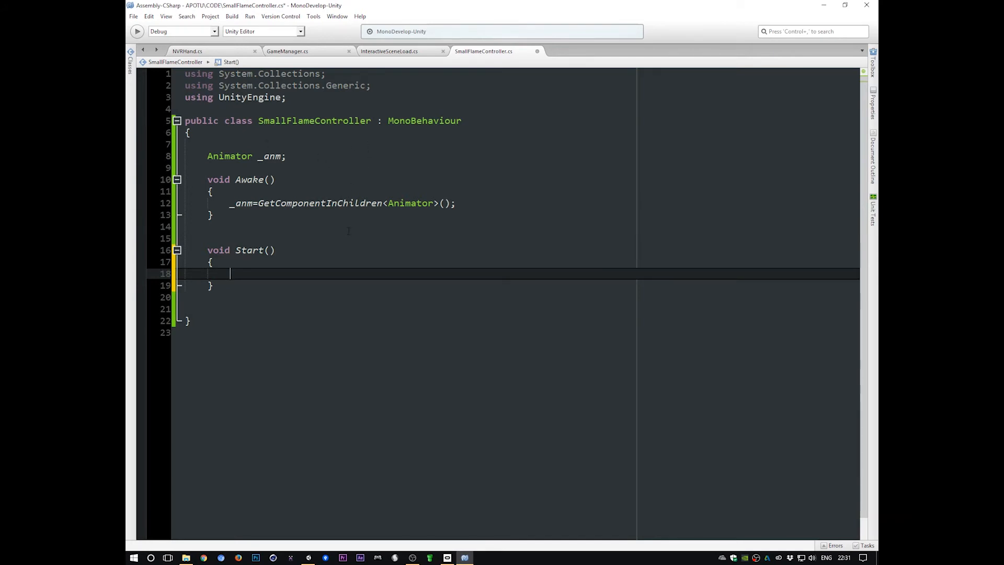
# In Start, add the line _anm.gameObject.SetActive(false); then save the script and leave blank lines below the method
pyautogui.write('_')
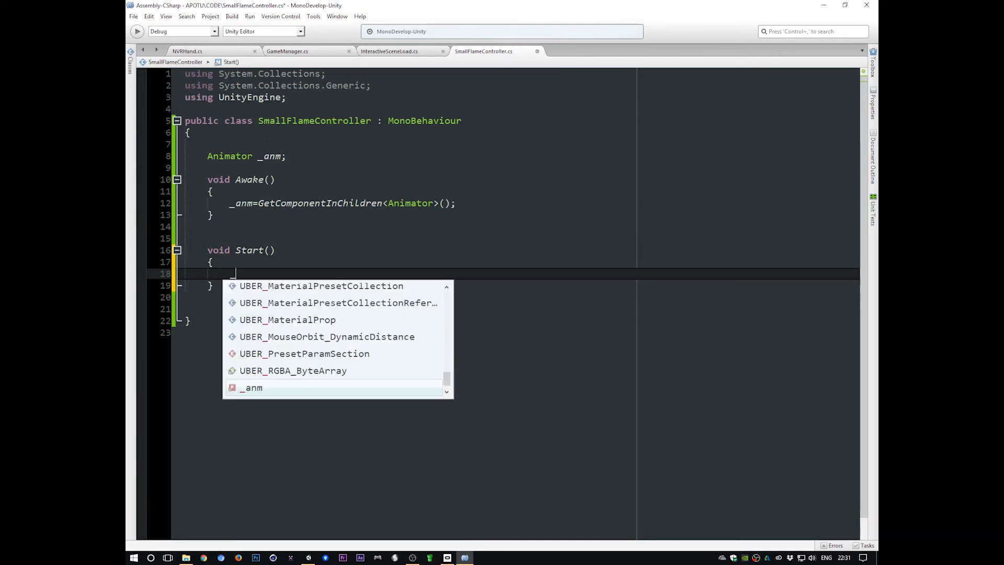
pyautogui.write('anm.gameOb')
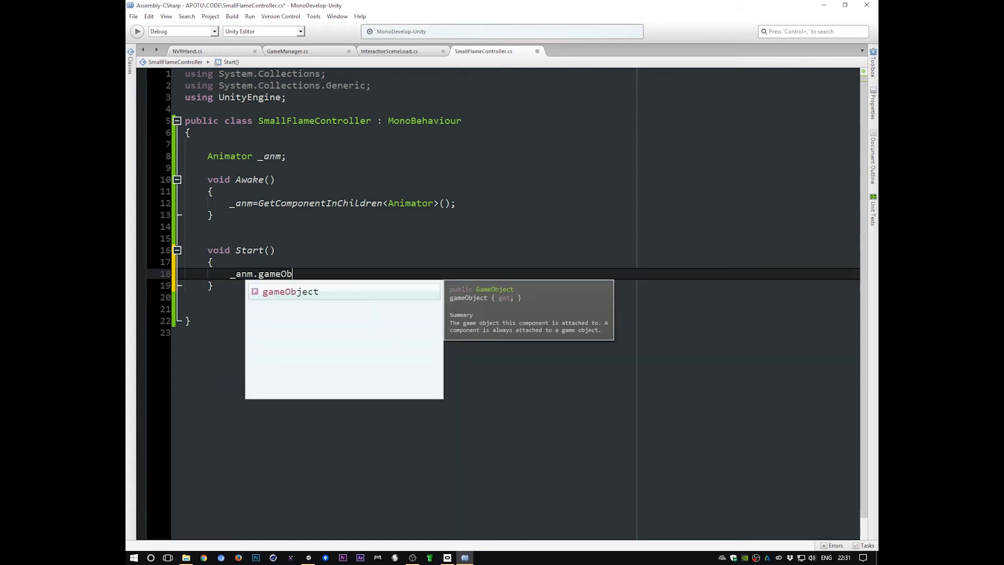
pyautogui.write('ject.SetActive((')
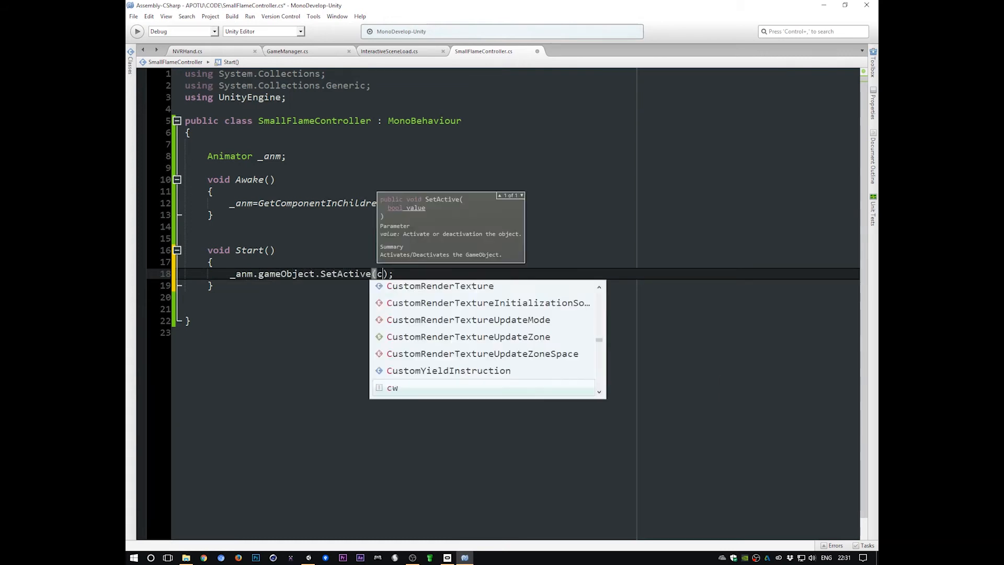
pyautogui.press('BackSpace')
pyautogui.press('BackSpace')
pyautogui.write('(falxs')
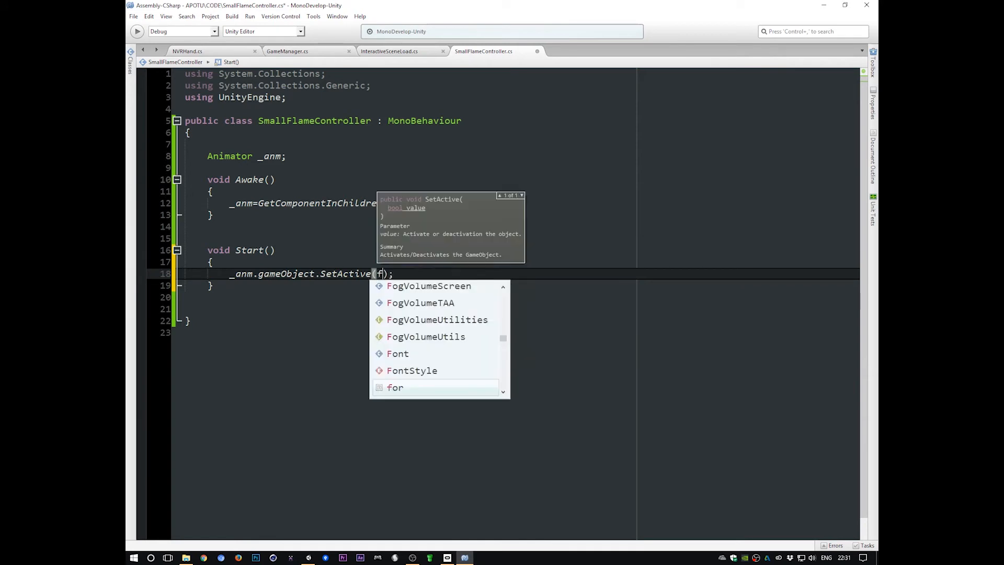
pyautogui.press('BackSpace')
pyautogui.press('BackSpace')
pyautogui.write('se)')
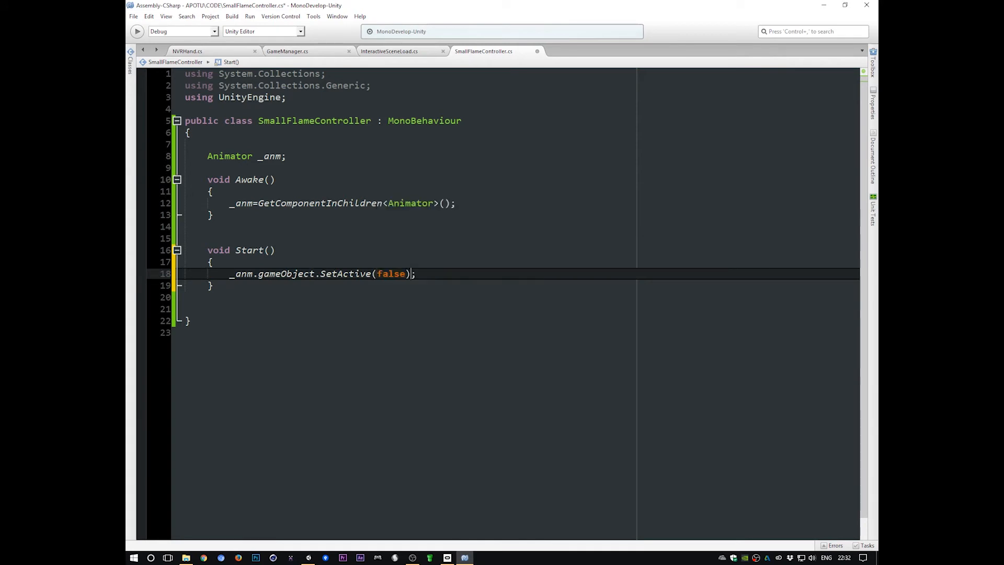
pyautogui.press('BackSpace')
pyautogui.press('Down')
pyautogui.hotkey('ctrl', 's')
pyautogui.press('Return')
pyautogui.press('Return')
pyautogui.press('Return')
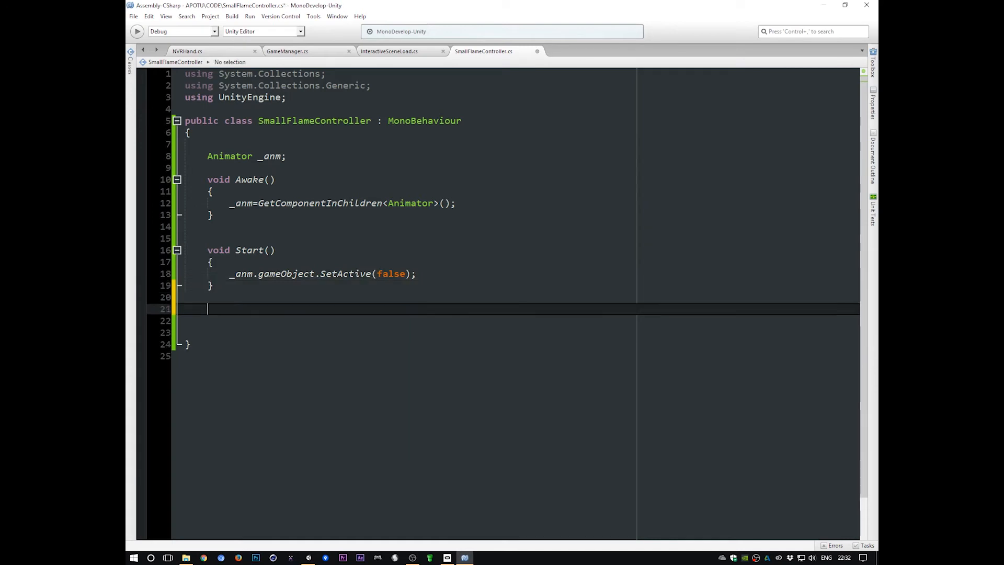
# Declare the field public bool IgniteFlame; above the Animator field, separated by blank lines
pyautogui.click(266, 144)
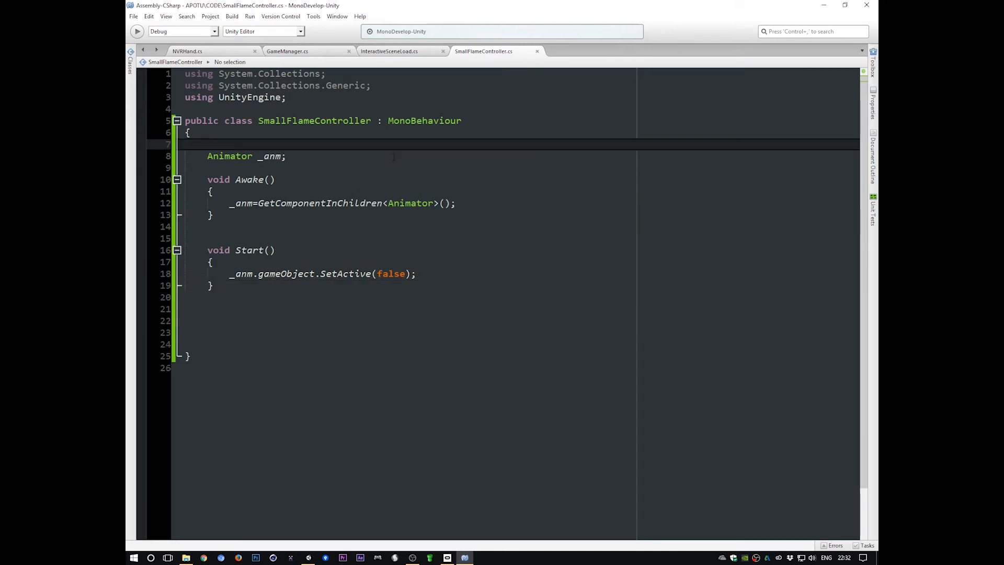
pyautogui.press('Return')
pyautogui.press('Return')
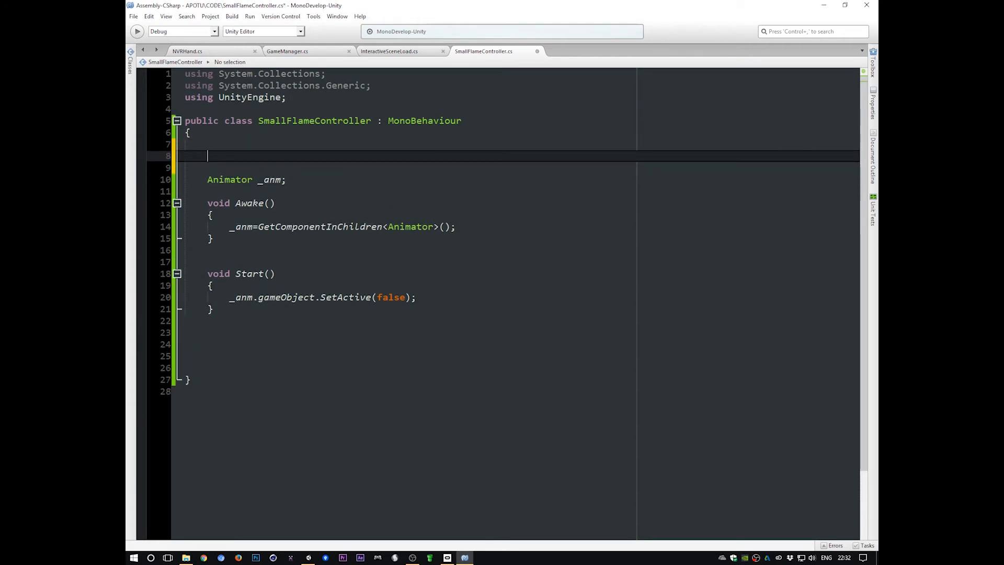
pyautogui.press('Up')
pyautogui.write('pub')
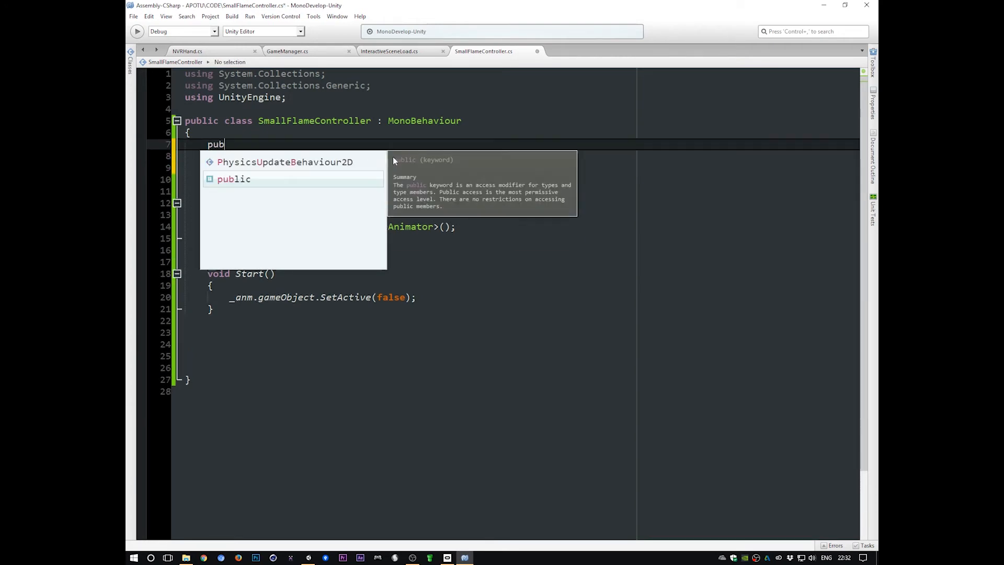
pyautogui.write('lic ')
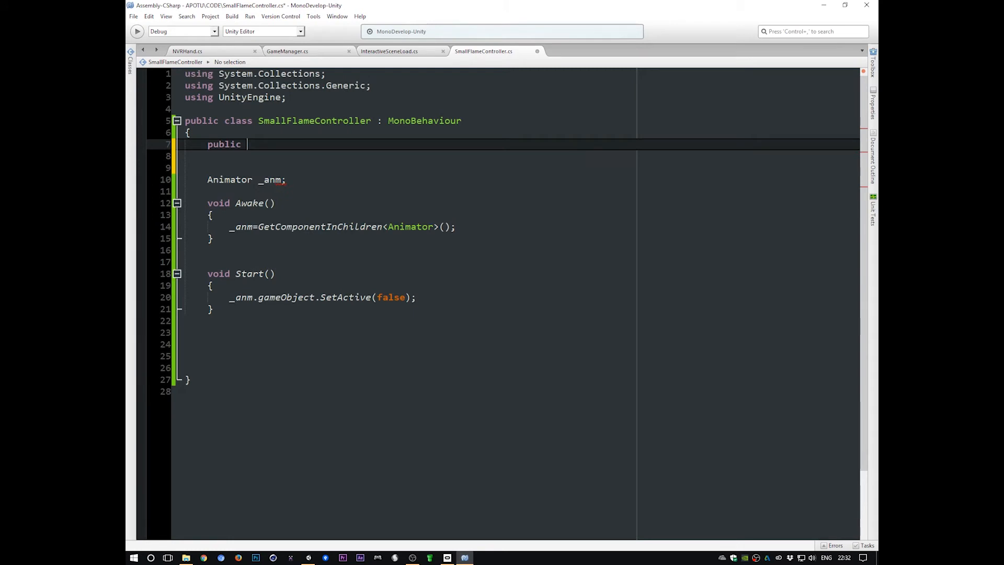
pyautogui.write('bool IgniteFlame')
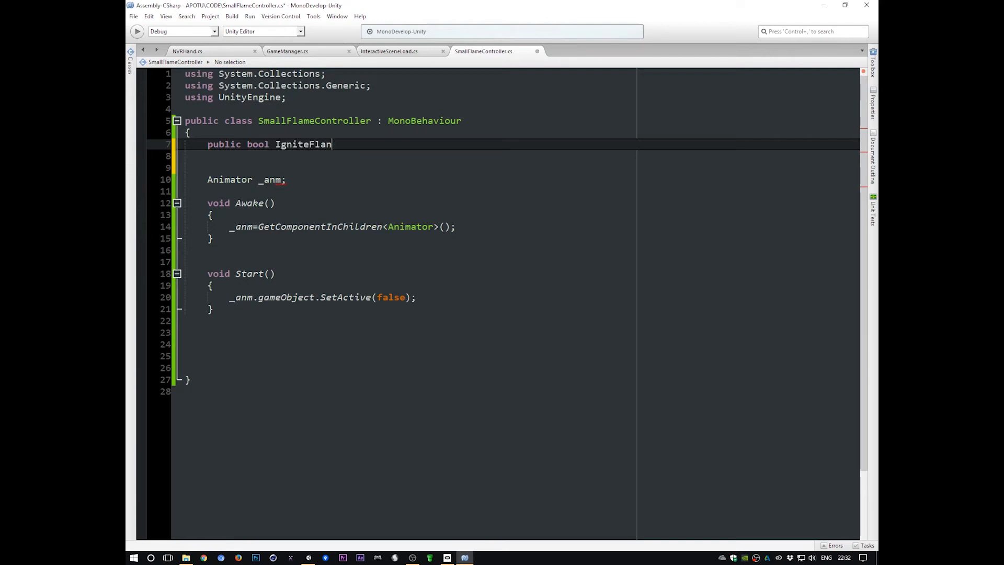
pyautogui.write(';')
pyautogui.press('Home')
pyautogui.press('Return')
pyautogui.press('Up')
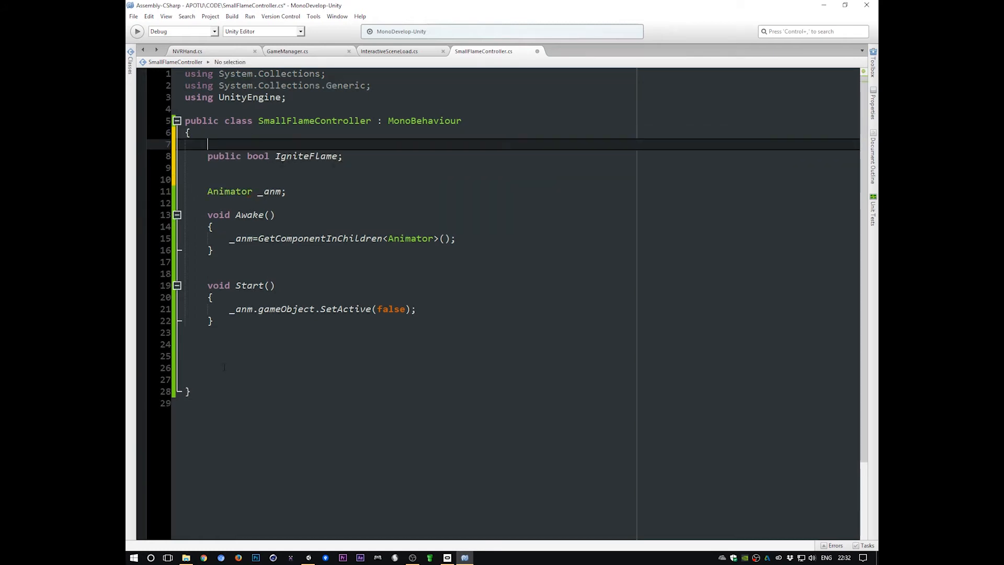
pyautogui.press('Down')
pyautogui.press('Up')
pyautogui.click(315, 157)
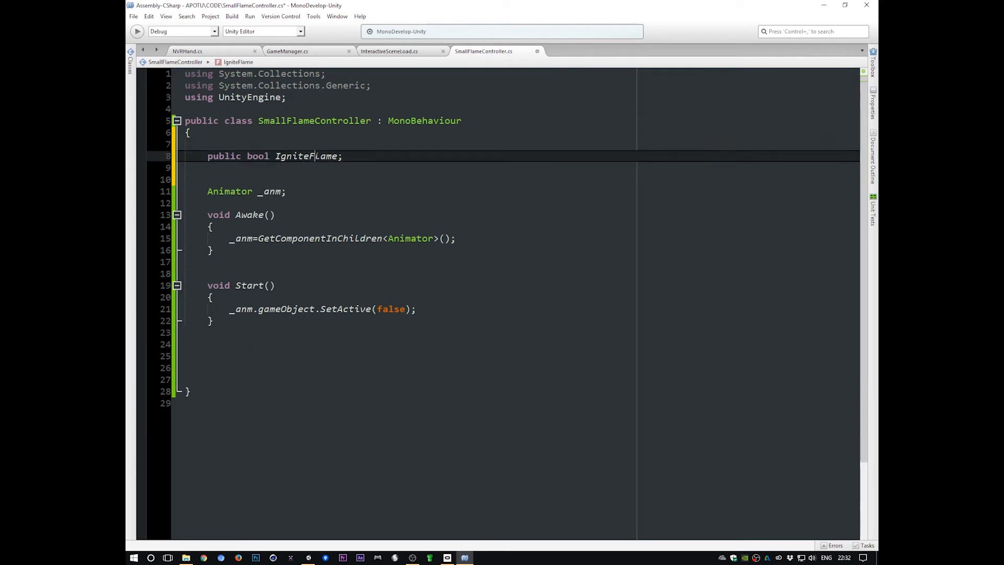
# Add an empty void Update() method with braces below Start
pyautogui.click(238, 357)
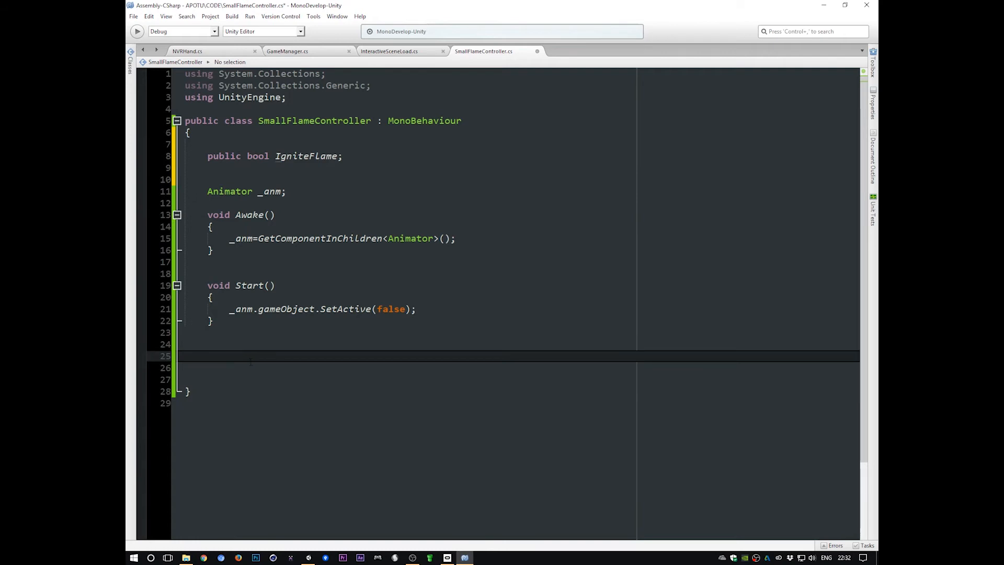
pyautogui.write('void')
pyautogui.press('BackSpace')
pyautogui.press('BackSpace')
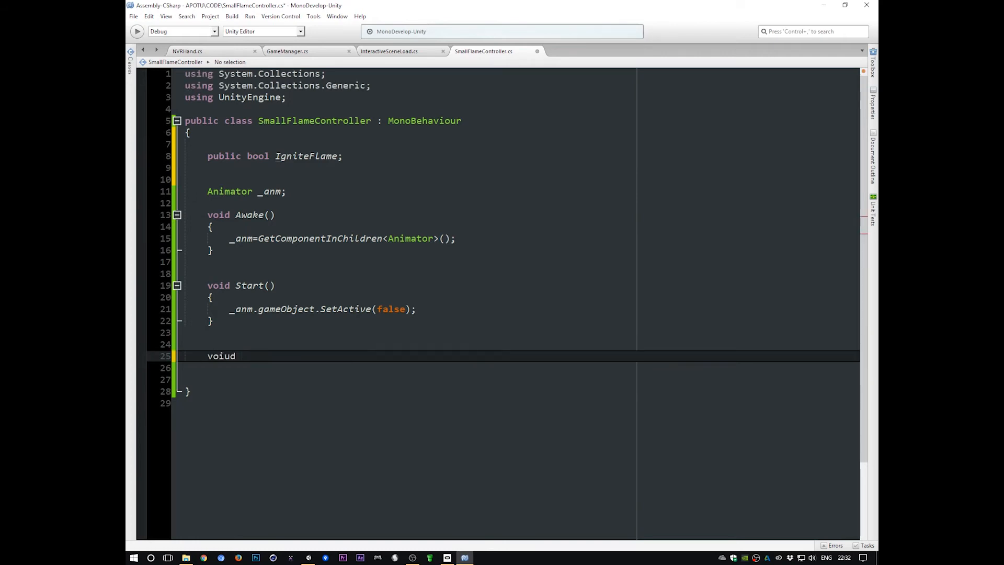
pyautogui.write('d Update()')
pyautogui.press('Return')
pyautogui.write('{')
pyautogui.press('Return')
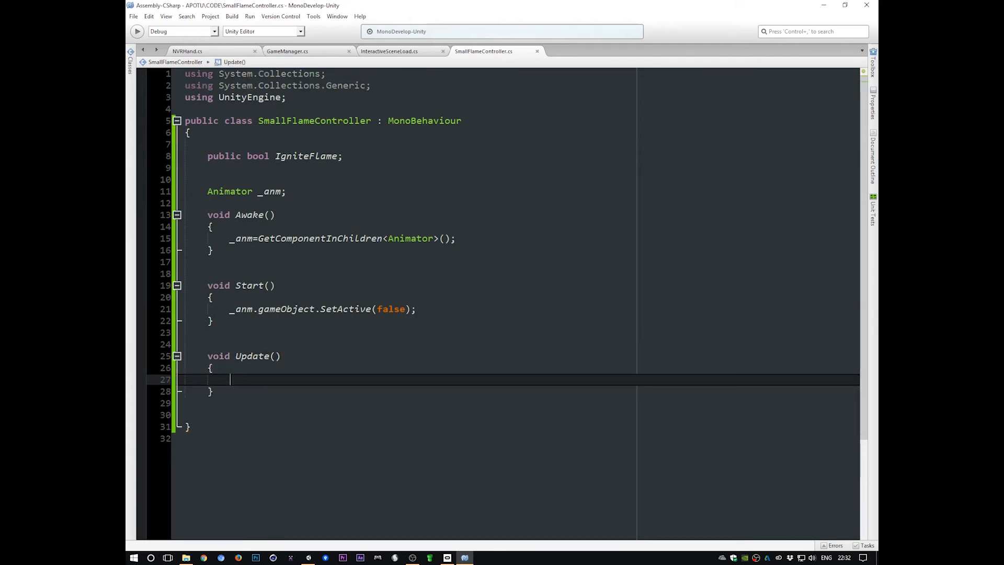
# In Update, add an if(IgniteFlame) block containing the placeholder comment // do stuff
pyautogui.write('if')
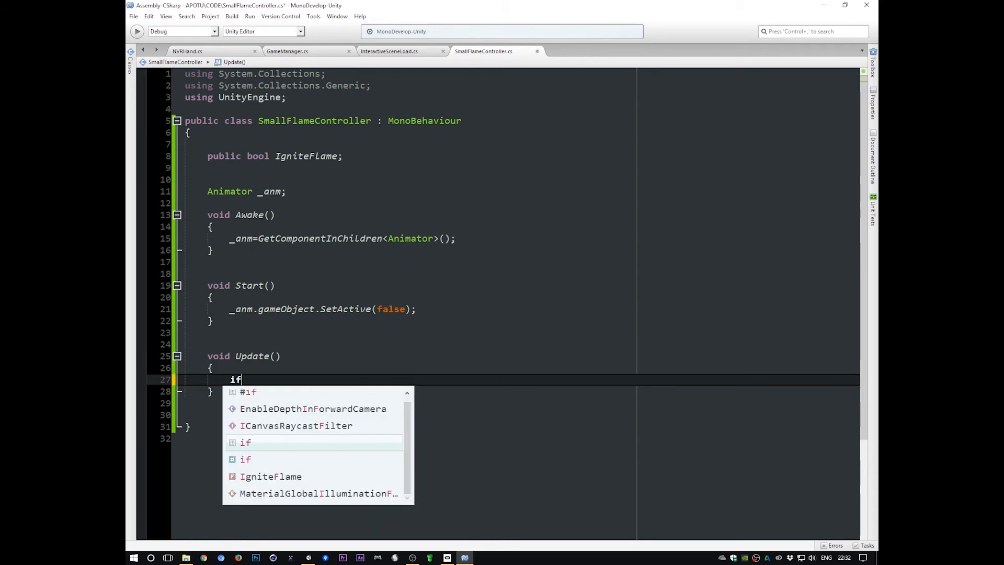
pyautogui.write('(Ignote')
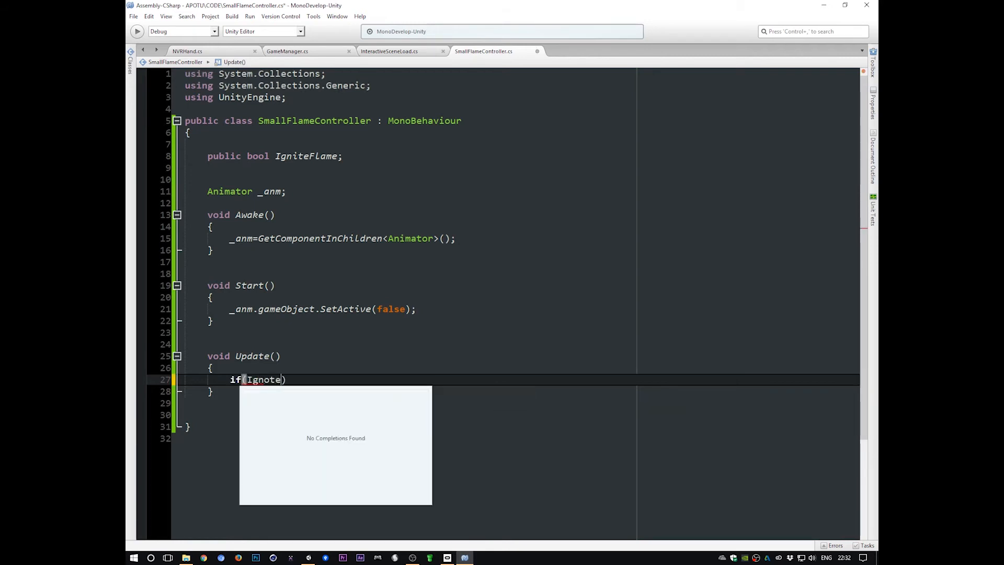
pyautogui.write('Flame')
pyautogui.press('Left')
pyautogui.press('Left')
pyautogui.press('Left')
pyautogui.press('Left')
pyautogui.press('Left')
pyautogui.press('BackSpace')
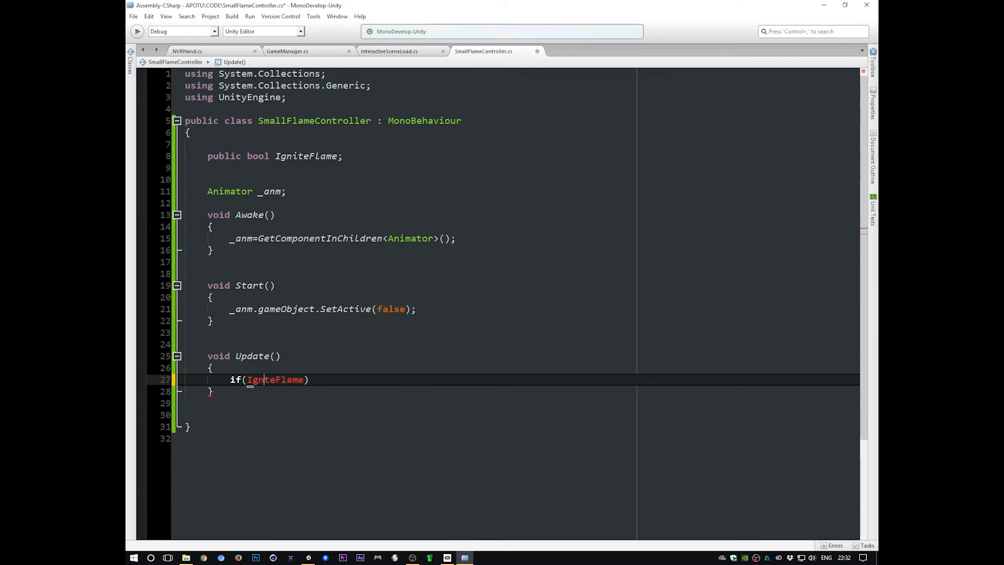
pyautogui.write('i')
pyautogui.press('End')
pyautogui.press('Return')
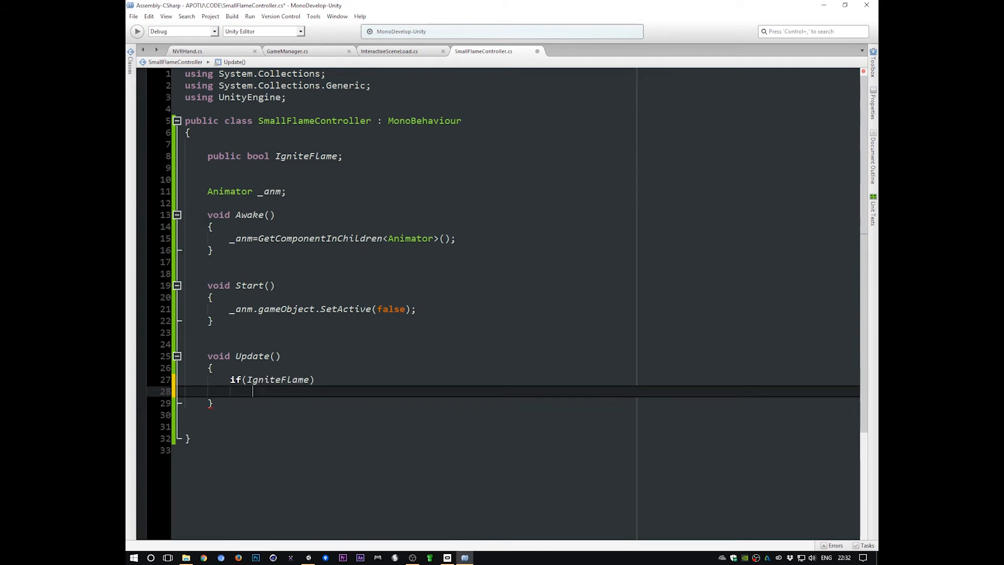
pyautogui.write('{')
pyautogui.press('Return')
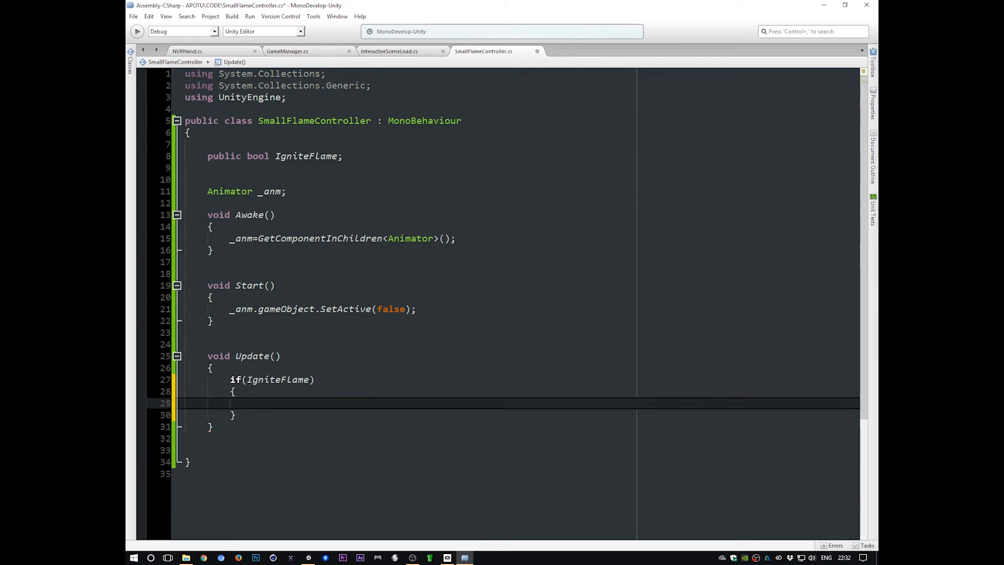
pyautogui.press('Tab')
pyautogui.write('// do stuff')
# Below the if block in Update, reset the flag with IgniteFlame=false; and save the script
pyautogui.press('Down')
pyautogui.press('Return')
pyautogui.press('Return')
pyautogui.press('Return')
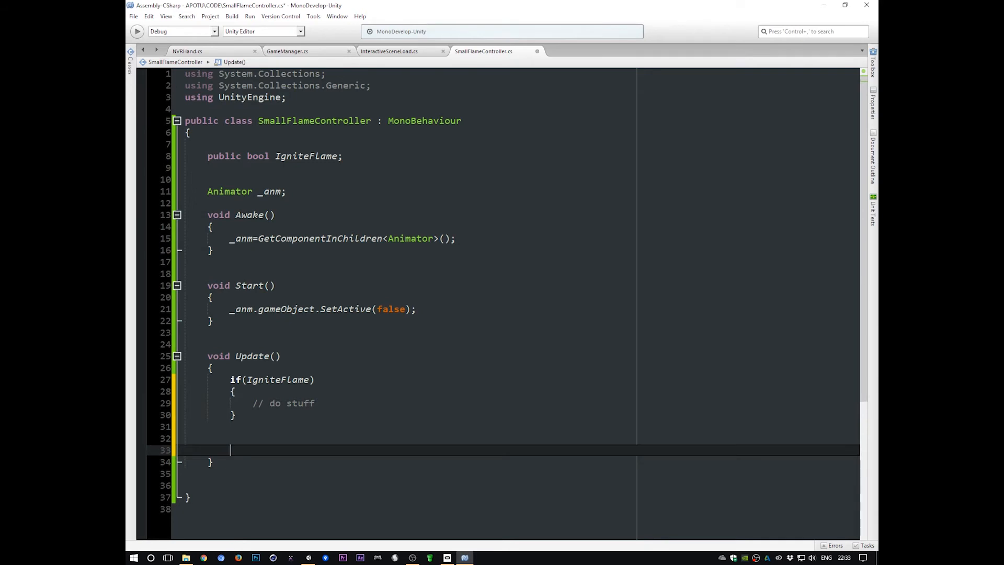
pyautogui.write('Ignit')
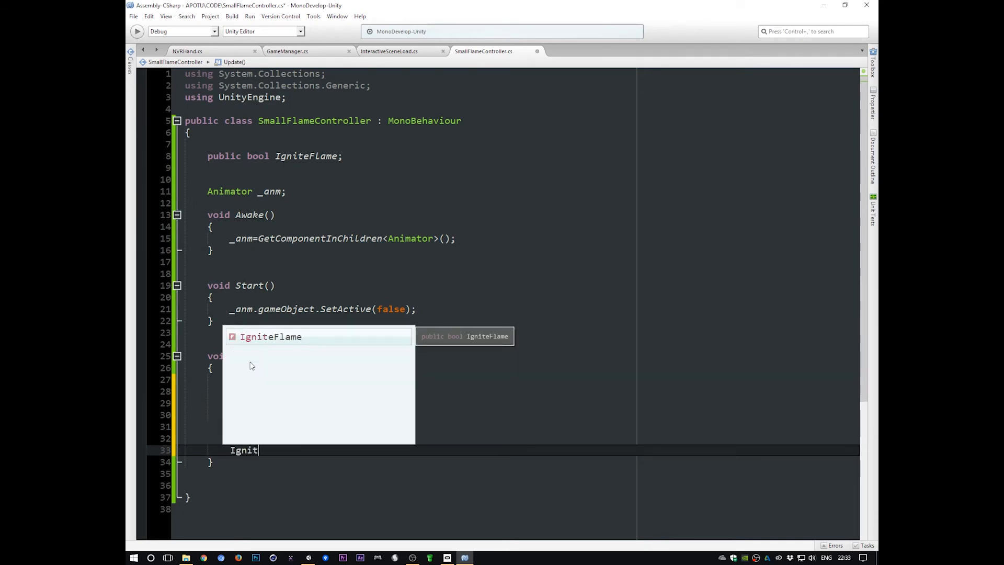
pyautogui.press('Return')
pyautogui.write('=false;')
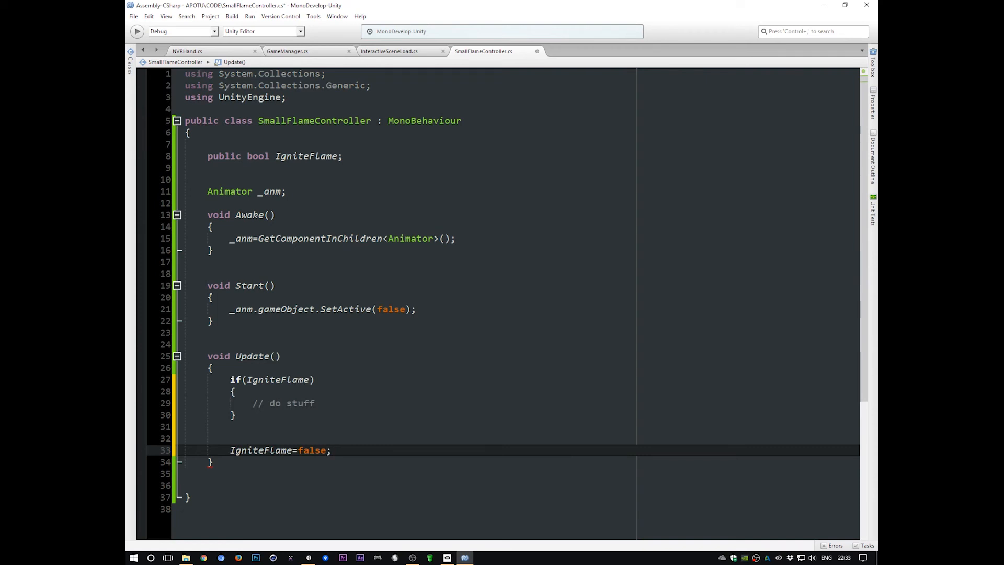
pyautogui.hotkey('ctrl', 's')
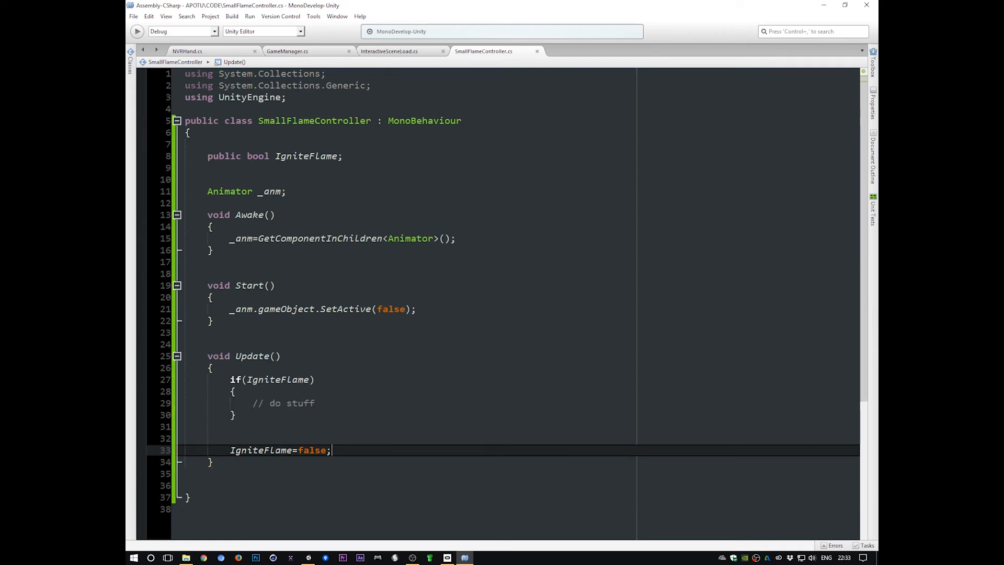
# Add an empty public void IgniteFlame() method with braces below Update
pyautogui.click(329, 403)
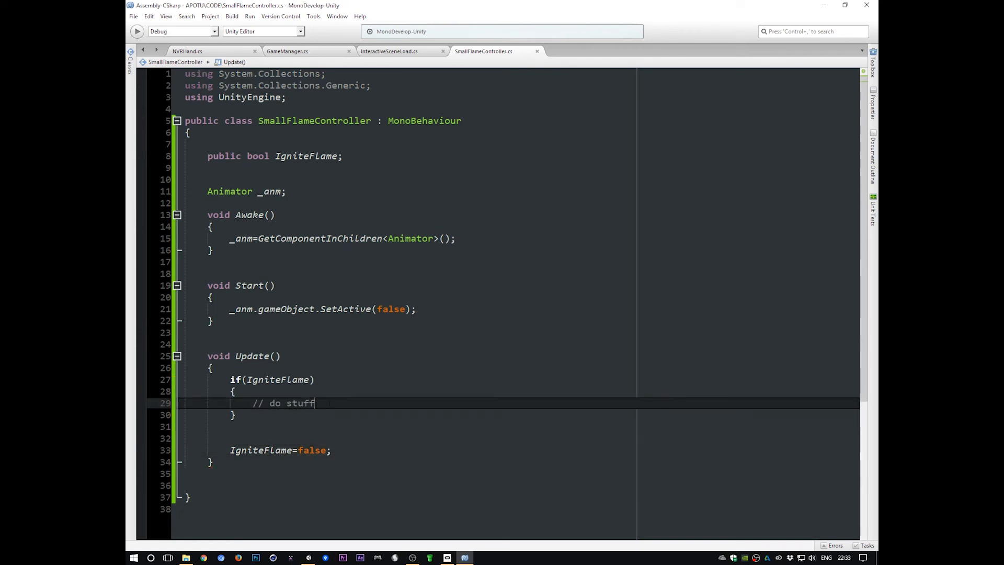
pyautogui.click(235, 461)
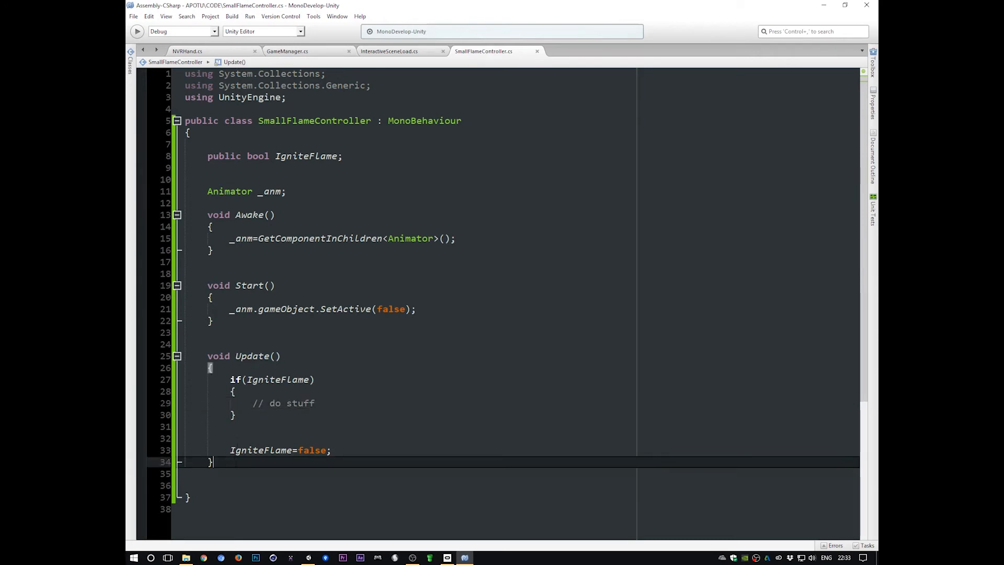
pyautogui.press('Return')
pyautogui.press('Return')
pyautogui.press('Return')
pyautogui.write('p')
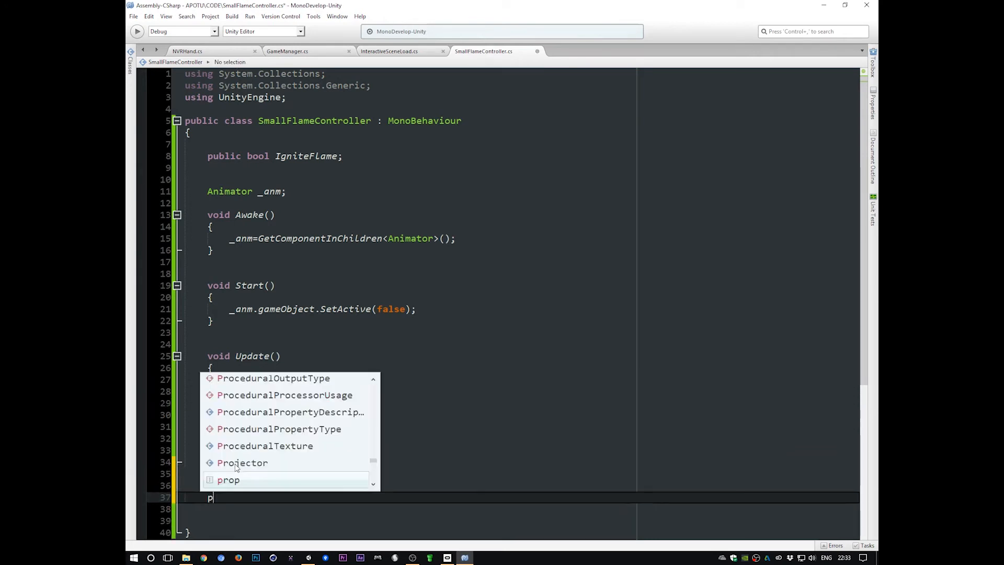
pyautogui.write('ublic void ')
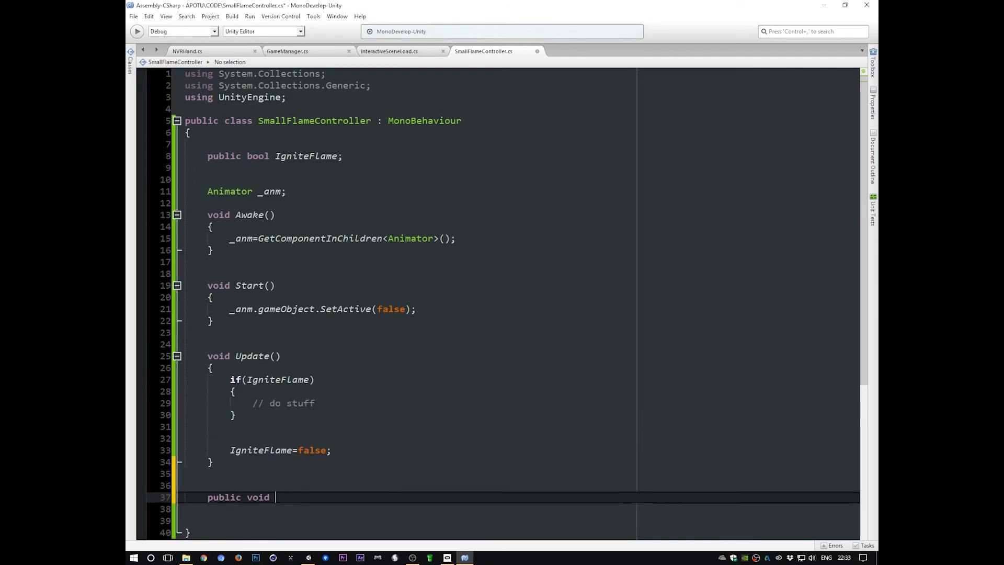
pyautogui.write('IgniteFlame()')
pyautogui.press('Return')
pyautogui.write('{')
pyautogui.press('Return')
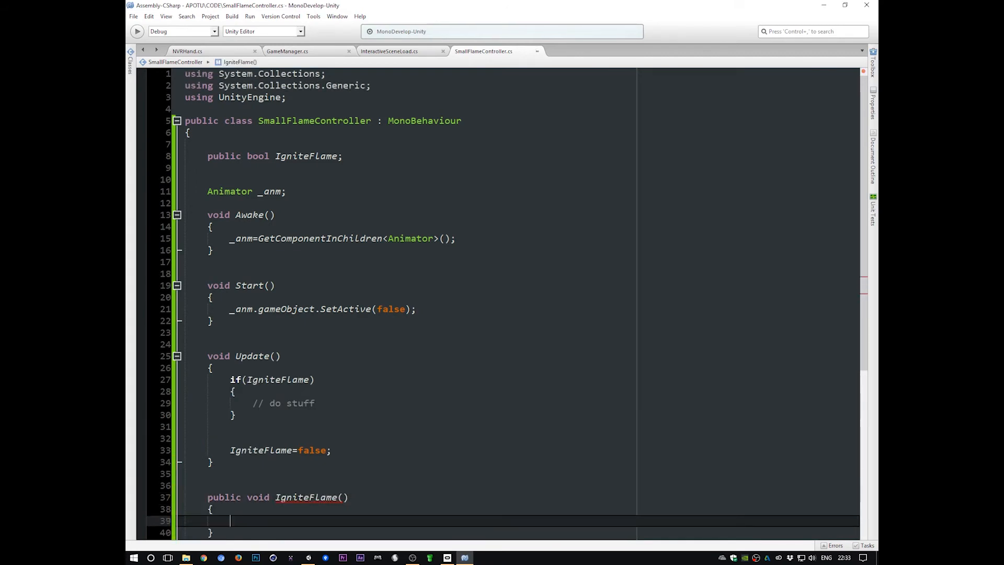
# Rename the public bool field IgniteFlame as DoIfnite
pyautogui.scroll(-3, 311, 477)
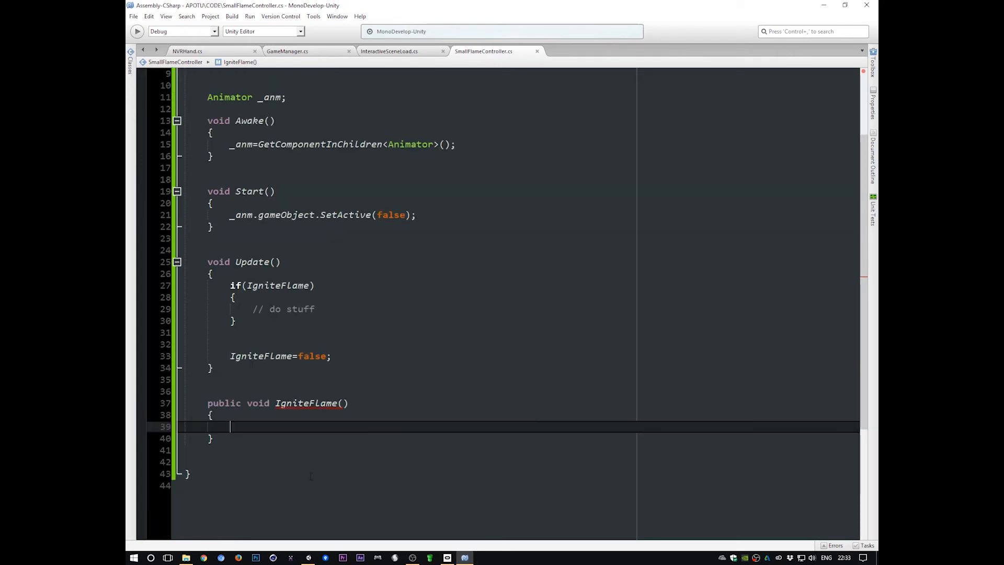
pyautogui.click(306, 403)
pyautogui.scroll(3, 304, 392)
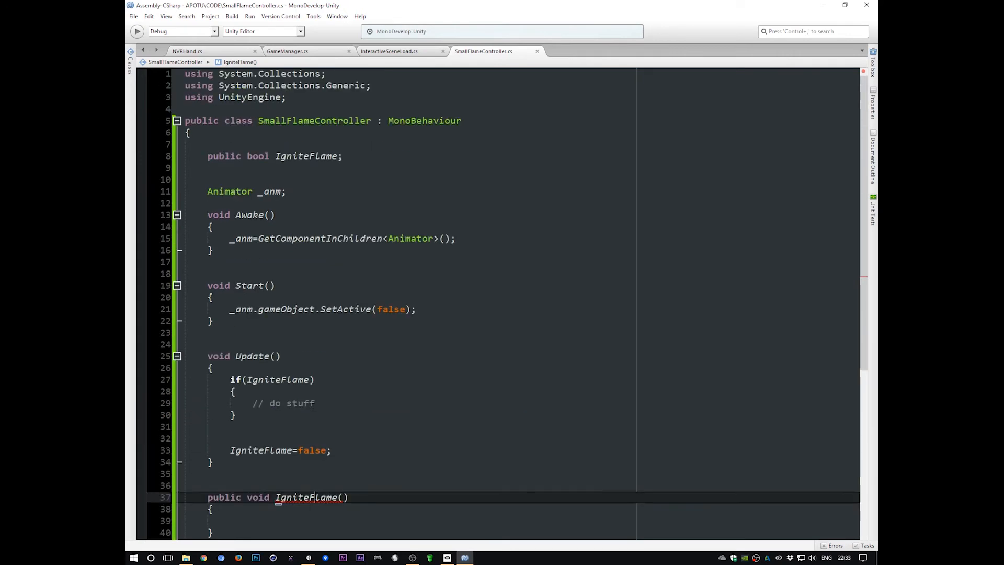
pyautogui.click(277, 156)
pyautogui.press('F2')
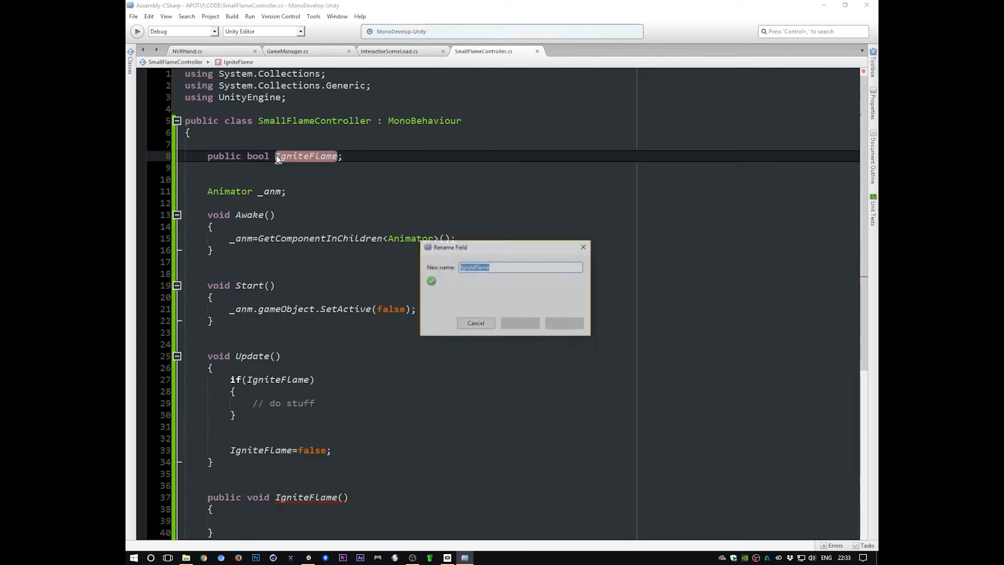
pyautogui.write('Run')
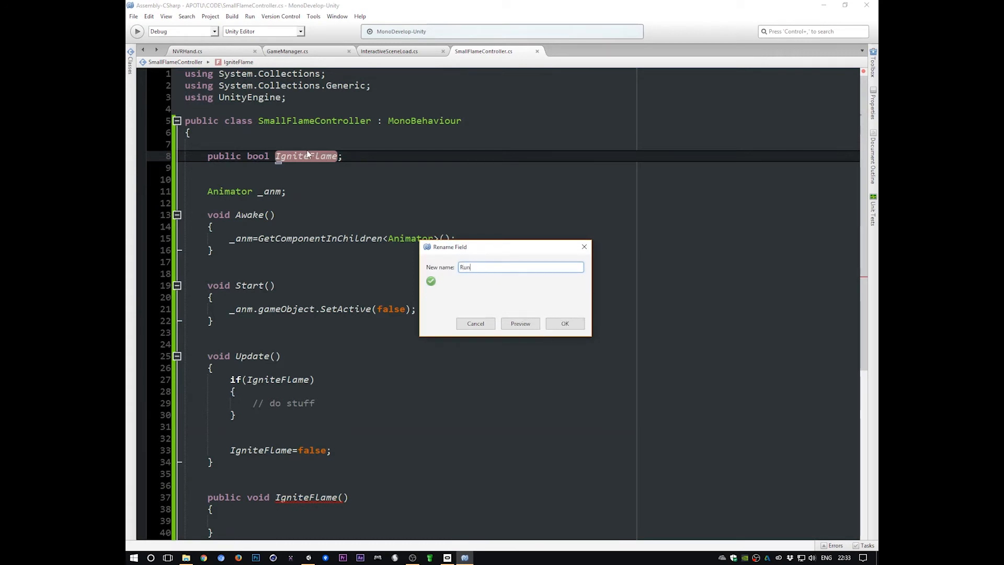
pyautogui.write('Ing')
pyautogui.press('BackSpace')
pyautogui.press('BackSpace')
pyautogui.press('BackSpace')
pyautogui.write('Do')
pyautogui.write('Fla')
pyautogui.press('BackSpace')
pyautogui.press('BackSpace')
pyautogui.press('BackSpace')
pyautogui.press('BackSpace')
pyautogui.press('BackSpace')
pyautogui.press('Return')
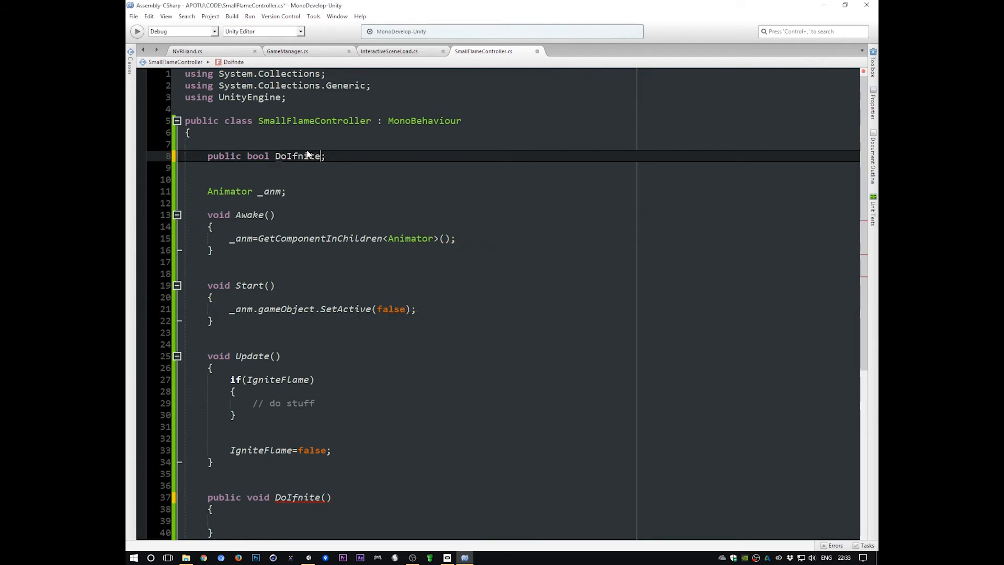
# Correct the name of the public bool field to DoIgnite with the rename refactoring
pyautogui.press('F2')
pyautogui.write('Do')
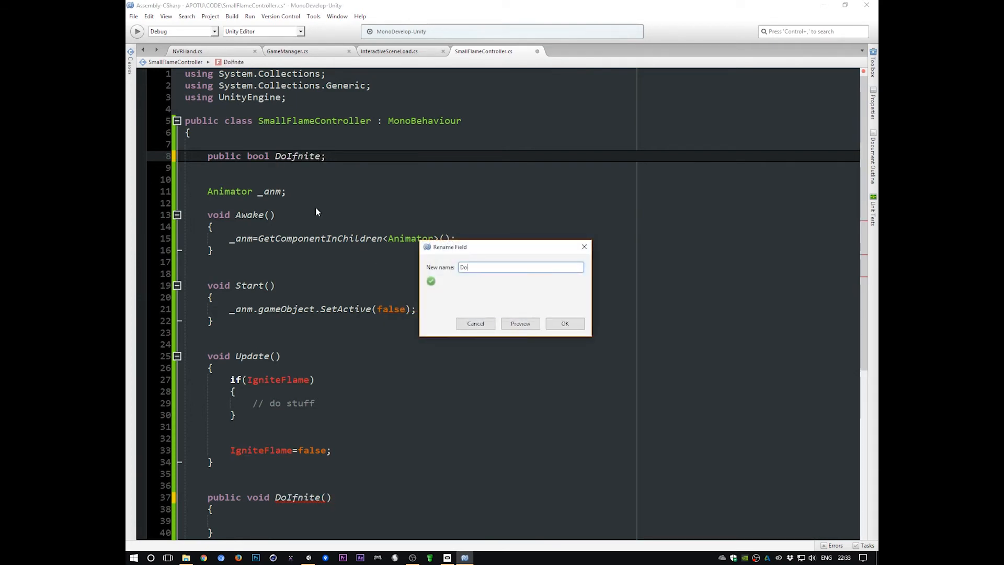
pyautogui.write('Ignite')
pyautogui.press('Return')
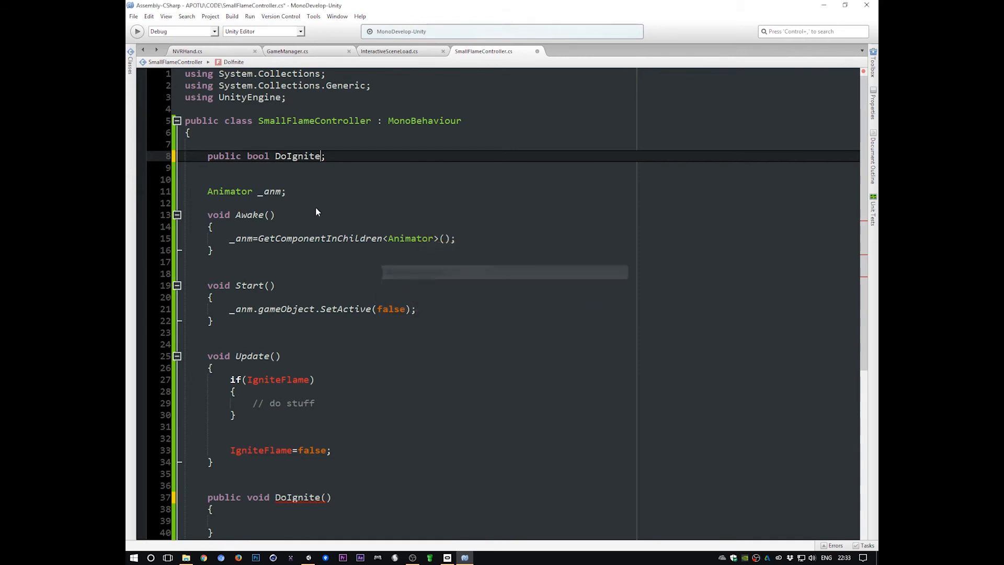
pyautogui.press('Up')
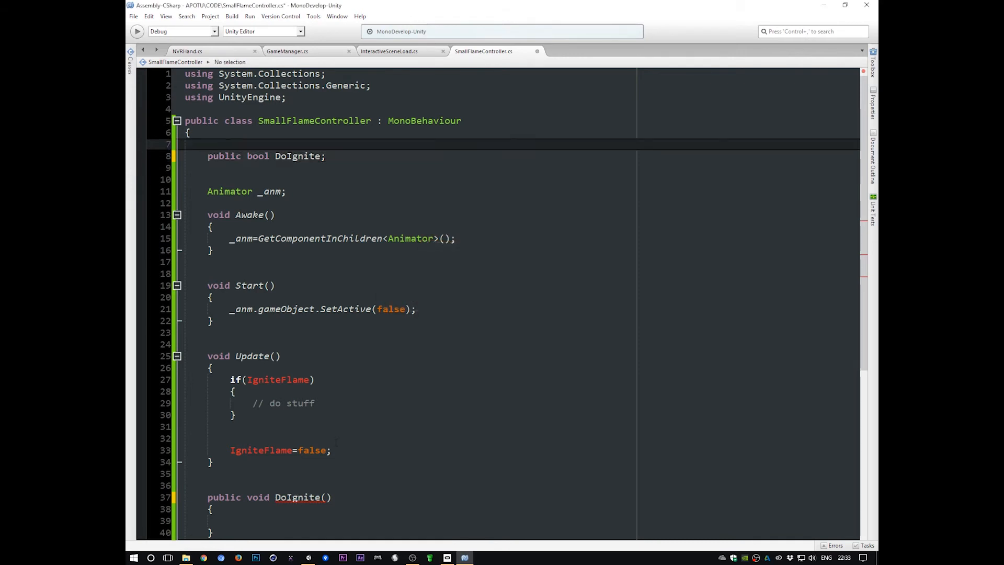
# In Update, replace IgniteFlame with DoIgnite in both the if condition and the line that resets the flag to false
pyautogui.click(294, 157)
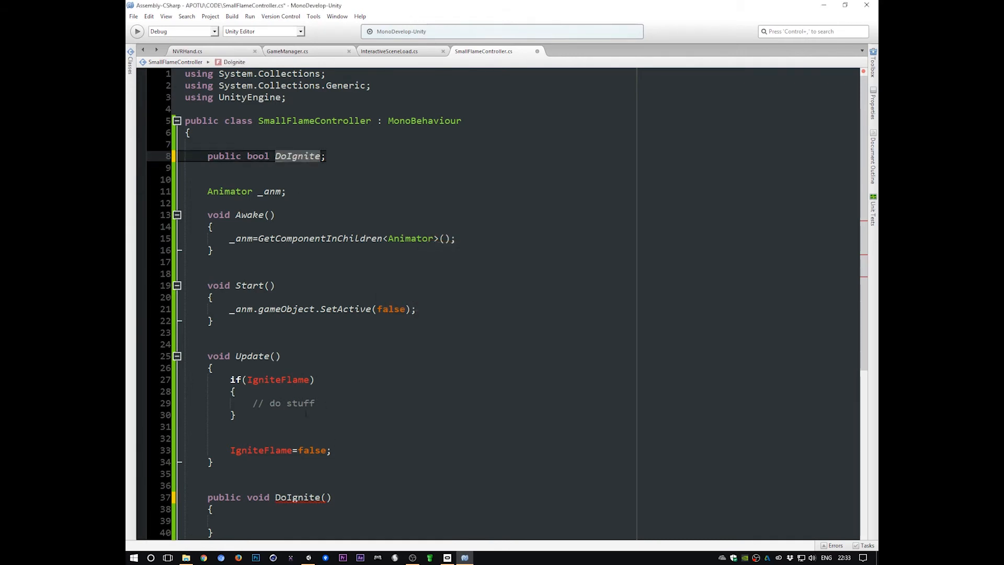
pyautogui.click(277, 380)
pyautogui.doubleClick(278, 380)
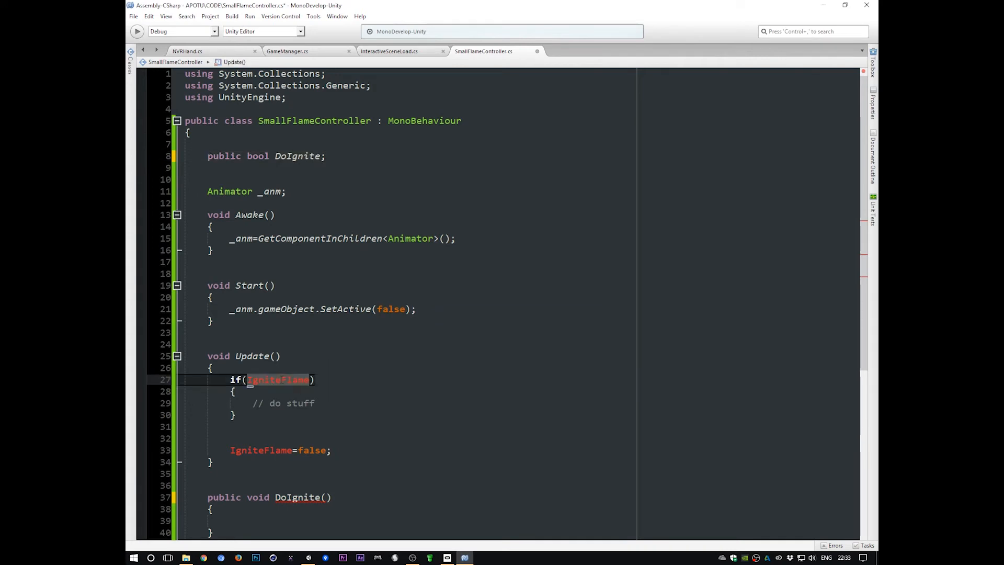
pyautogui.write('DoIgnite')
pyautogui.click(259, 450)
pyautogui.doubleClick(260, 451)
pyautogui.write('DoIgnite')
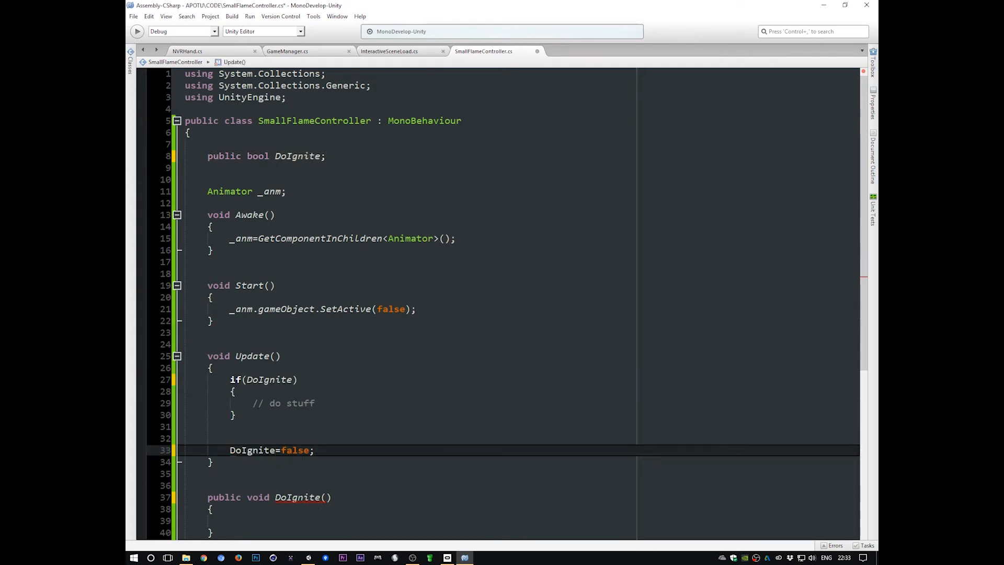
# Rename the public void method below Update as IgniteFlame and save the script
pyautogui.doubleClick(299, 498)
pyautogui.write('I')
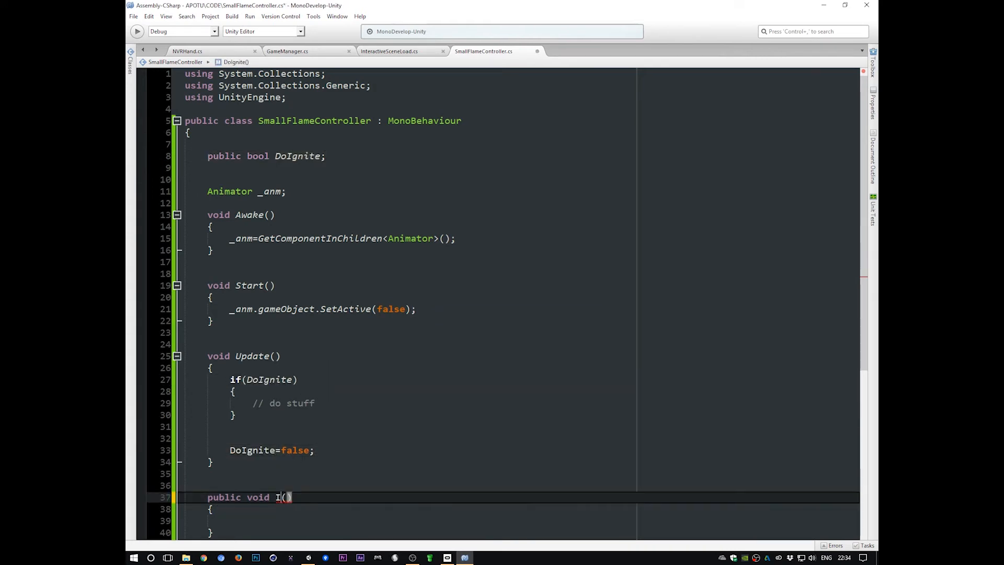
pyautogui.write('gniteFlame')
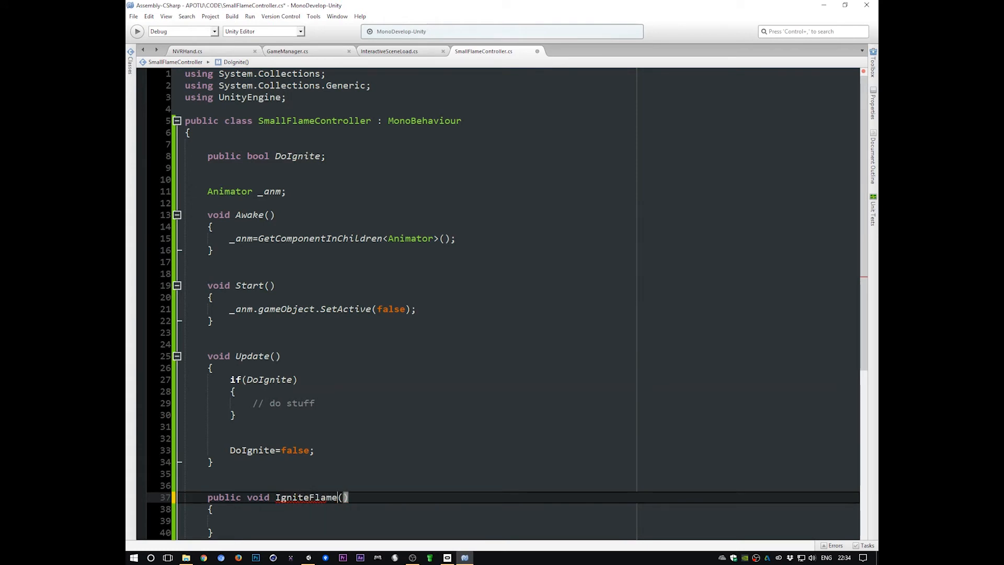
pyautogui.scroll(-3, 351, 488)
pyautogui.hotkey('ctrl', 's')
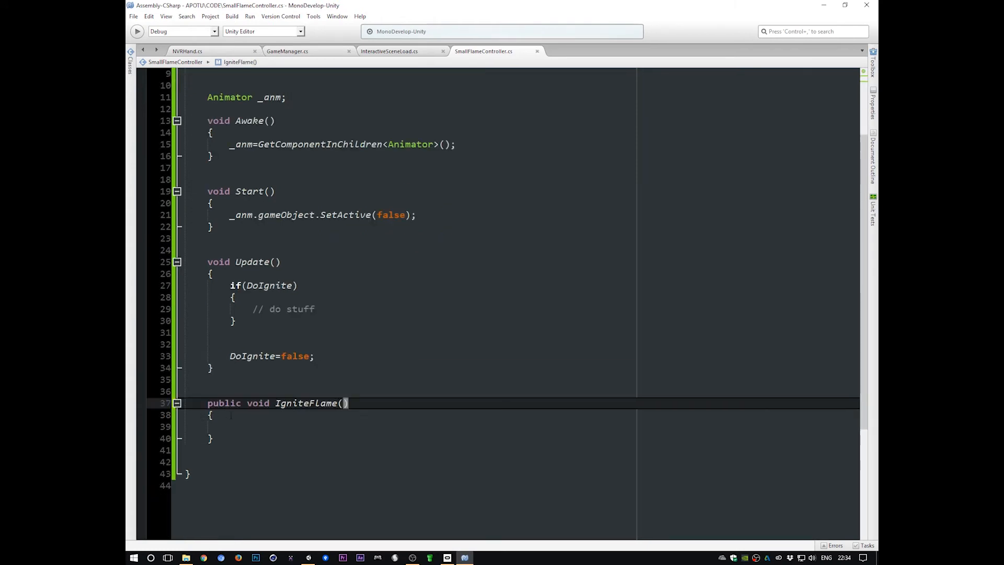
pyautogui.click(230, 426)
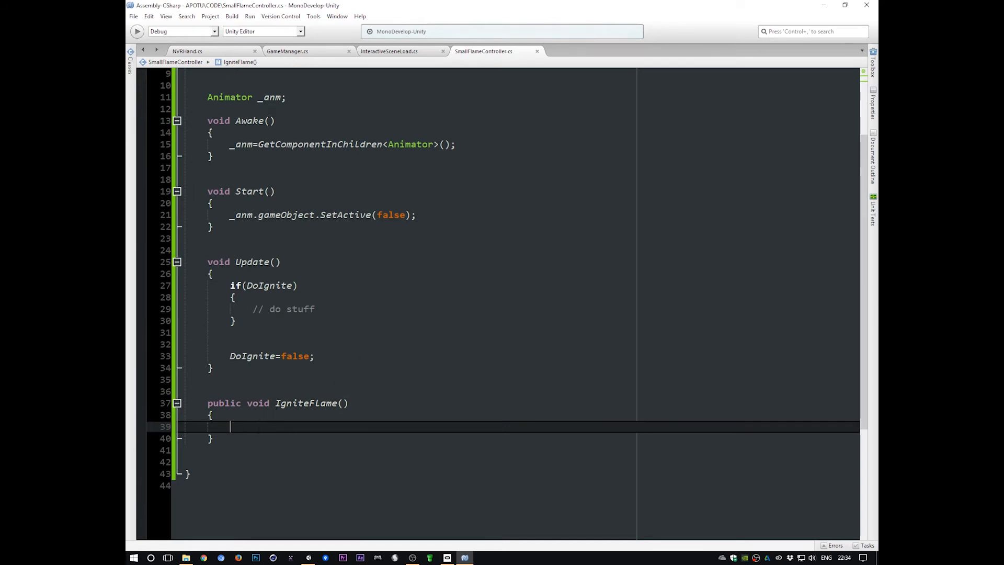
pyautogui.doubleClick(227, 404)
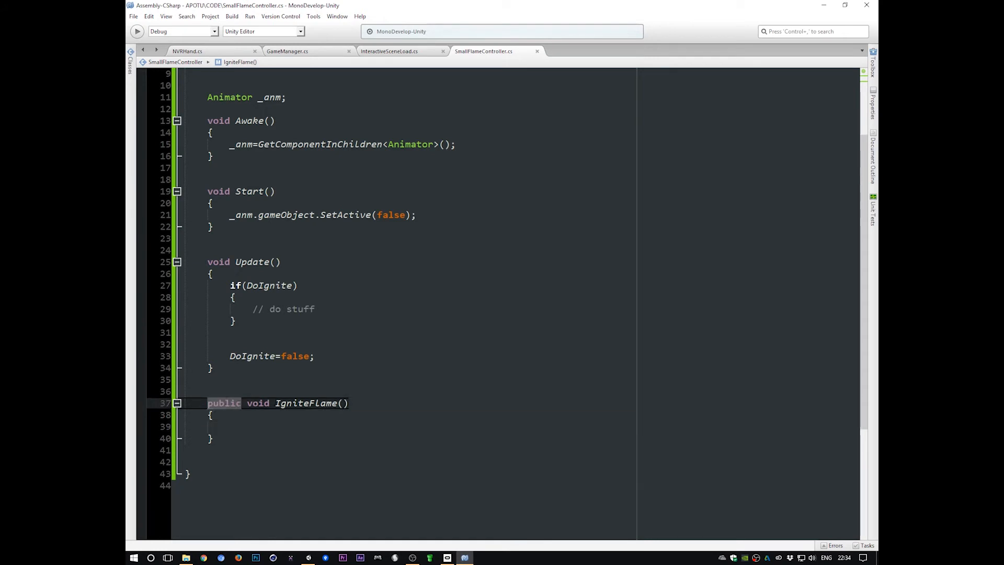
pyautogui.doubleClick(293, 404)
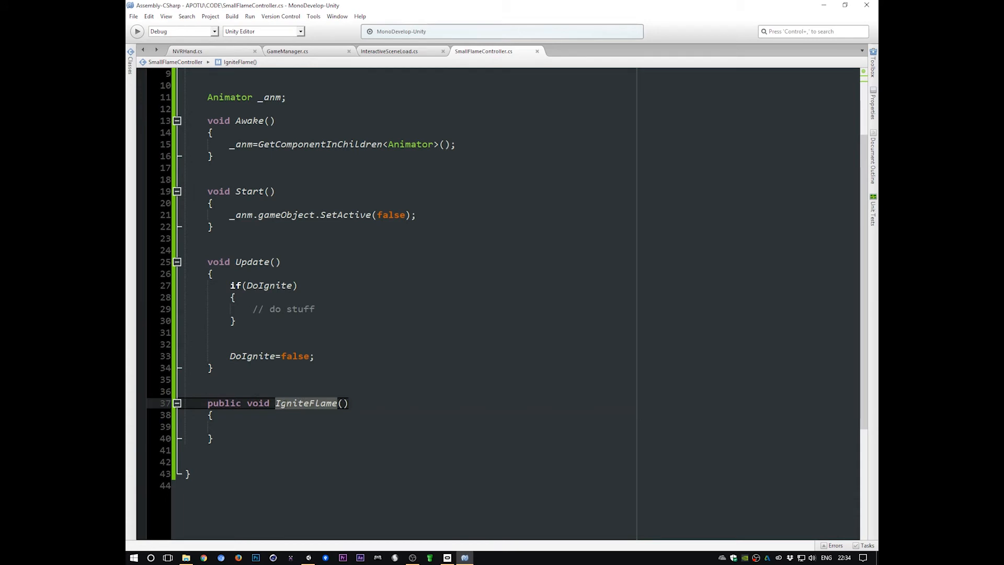
# Call IgniteFlame(); below the // do stuff comment in the if(DoIgnite) block and save the script
pyautogui.click(358, 309)
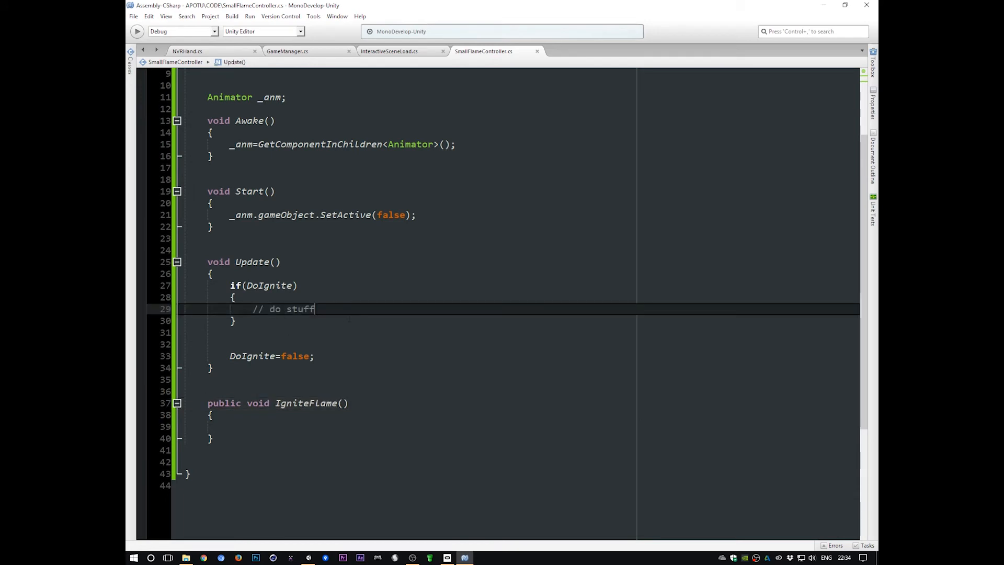
pyautogui.press('Return')
pyautogui.write('Ig')
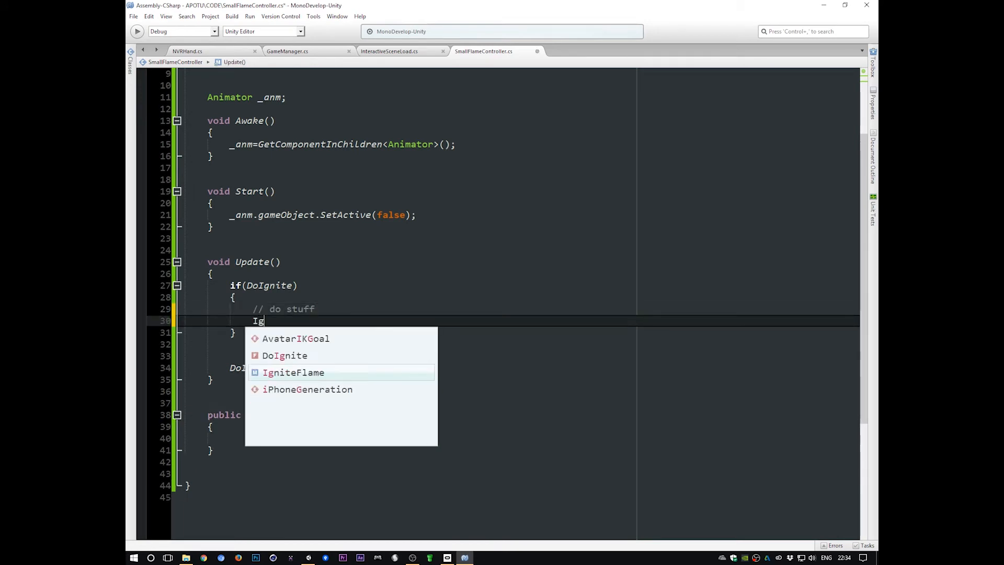
pyautogui.write('niteFla')
pyautogui.press('Return')
pyautogui.write(';')
pyautogui.hotkey('ctrl', 's')
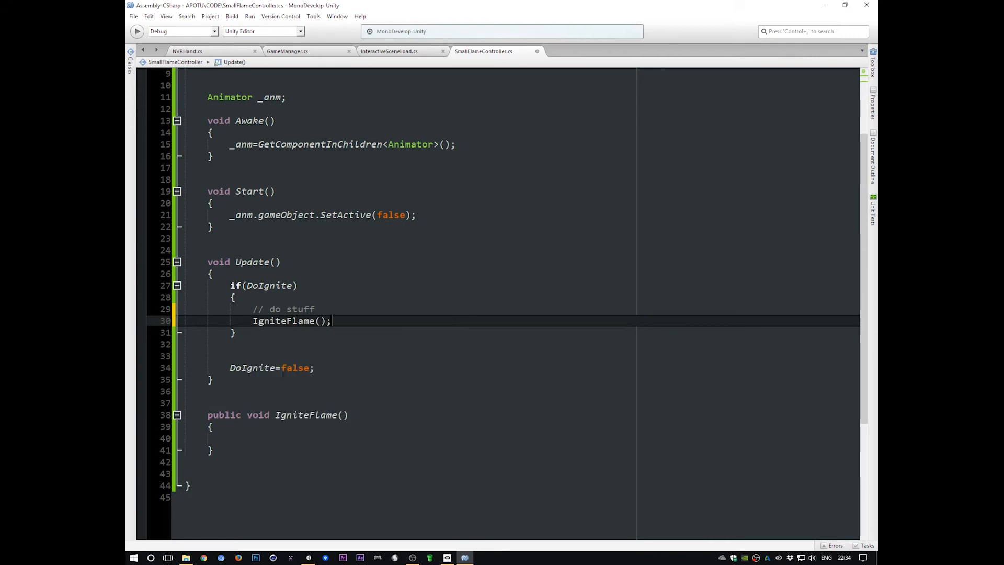
pyautogui.hotkey('alt', 'Tab')
pyautogui.hotkey('alt', 'Tab')
# Add a [Header("Debug")] attribute above the DoIgnite field and save the script
pyautogui.scroll(3, 354, 316)
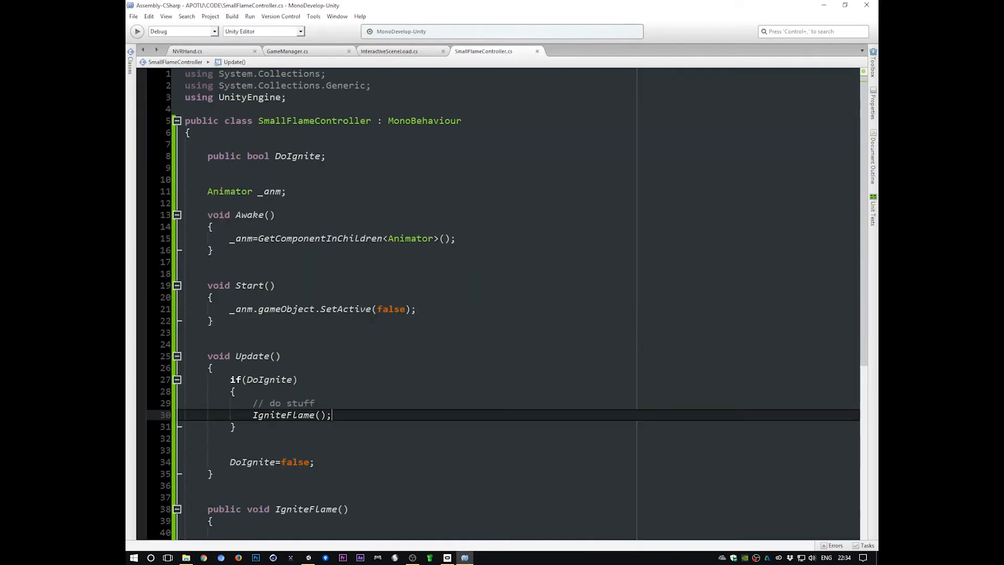
pyautogui.click(223, 145)
pyautogui.write('[Header')
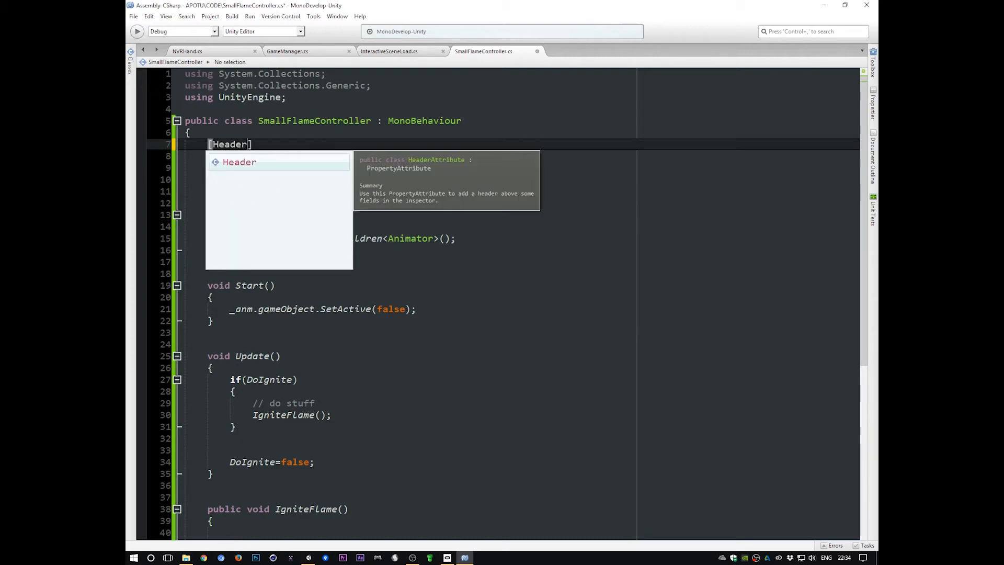
pyautogui.write('("')
pyautogui.write('Deub')
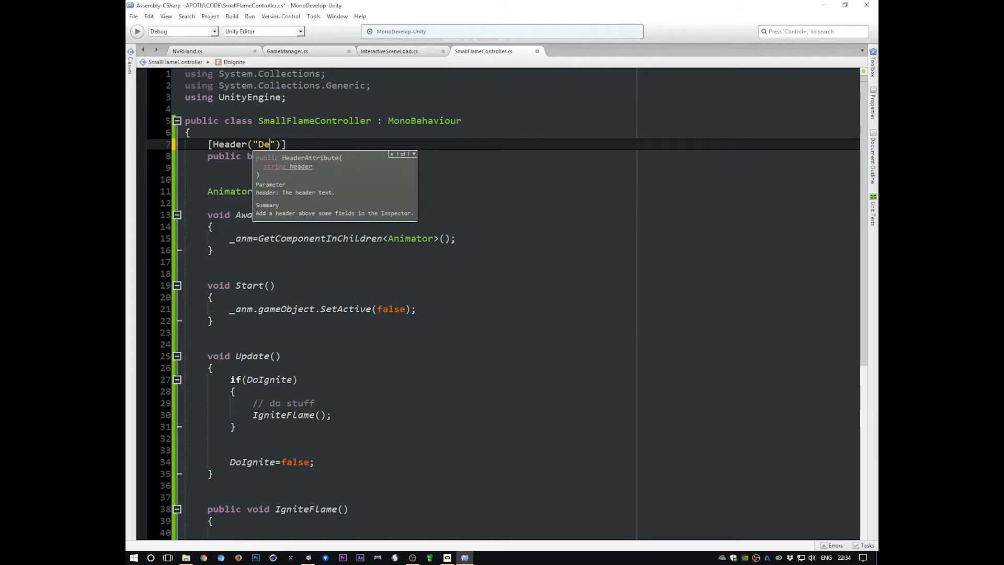
pyautogui.press('BackSpace')
pyautogui.press('BackSpace')
pyautogui.write('bug')
pyautogui.press('BackSpace')
pyautogui.press('Escape')
pyautogui.hotkey('ctrl', 's')
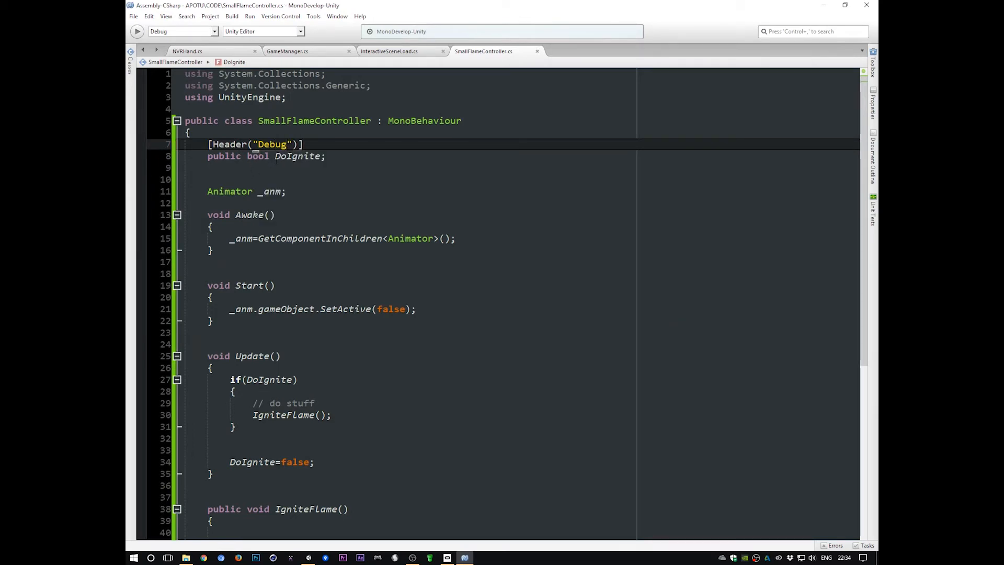
pyautogui.hotkey('alt', 'Tab')
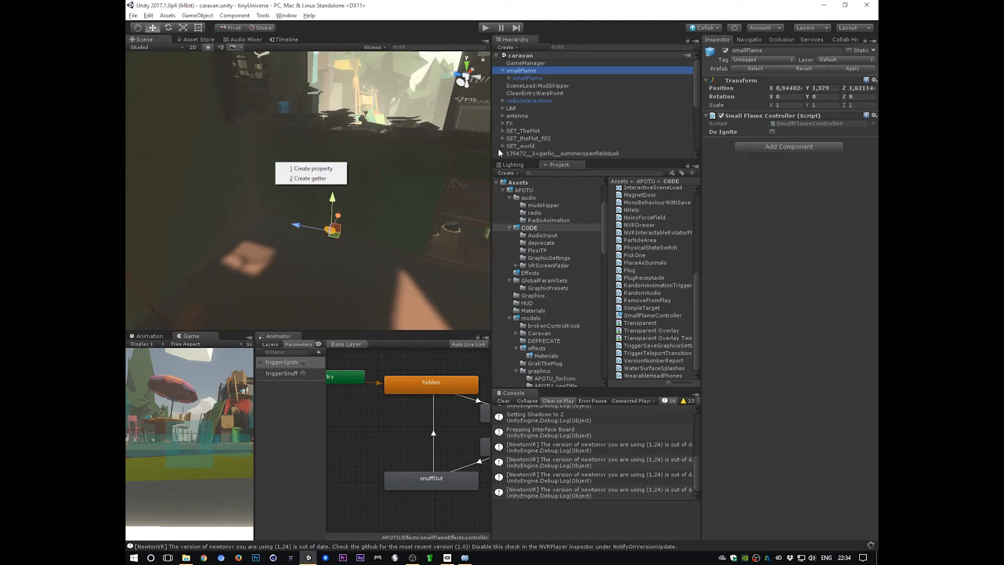
pyautogui.hotkey('alt', 'Tab')
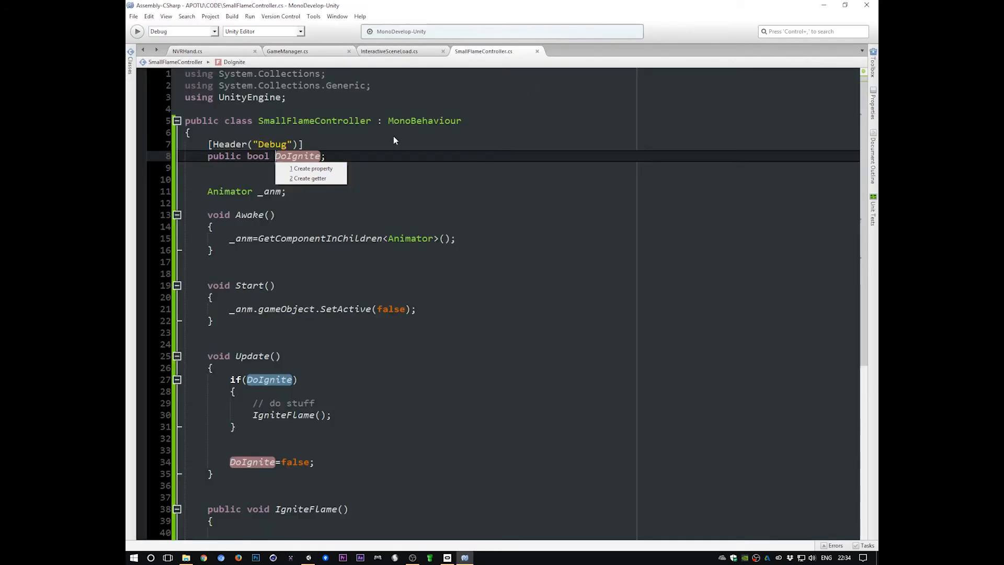
pyautogui.click(317, 178)
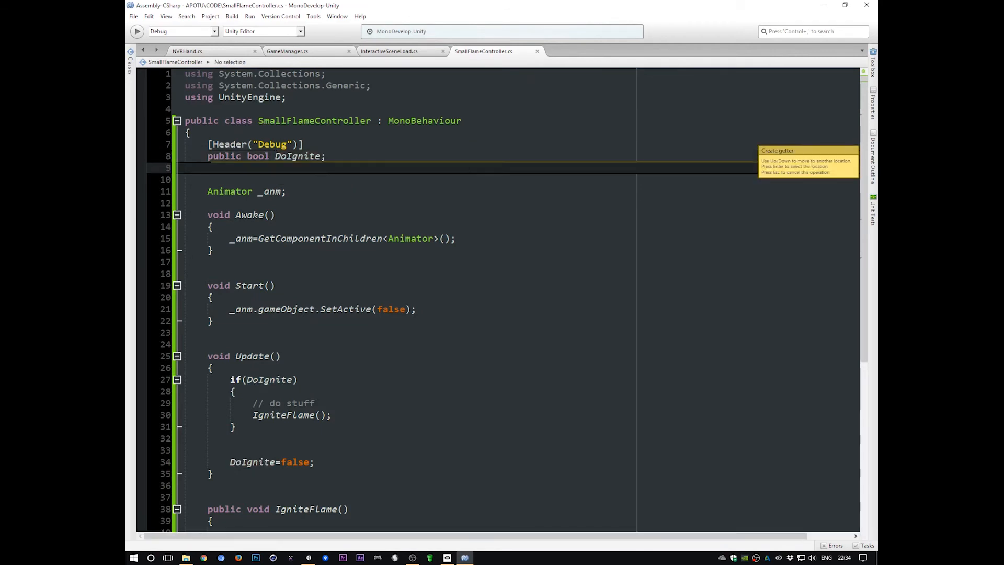
pyautogui.press('Down')
pyautogui.press('Escape')
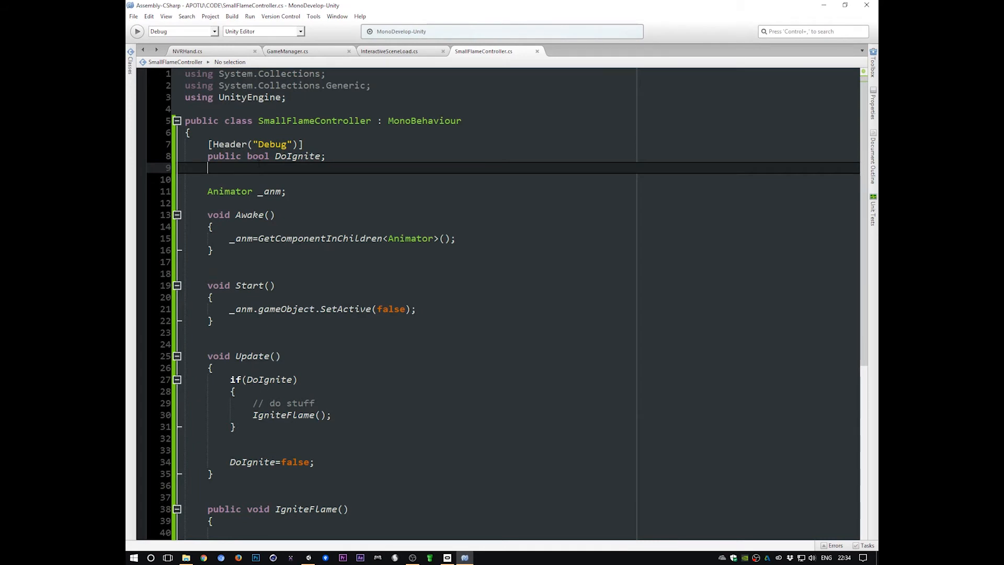
# Switch to Unity to examine the Do Ignite option in smallFlame's Small Flame Controller component, and return to the script in MonoDevelop
pyautogui.hotkey('alt', 'Tab')
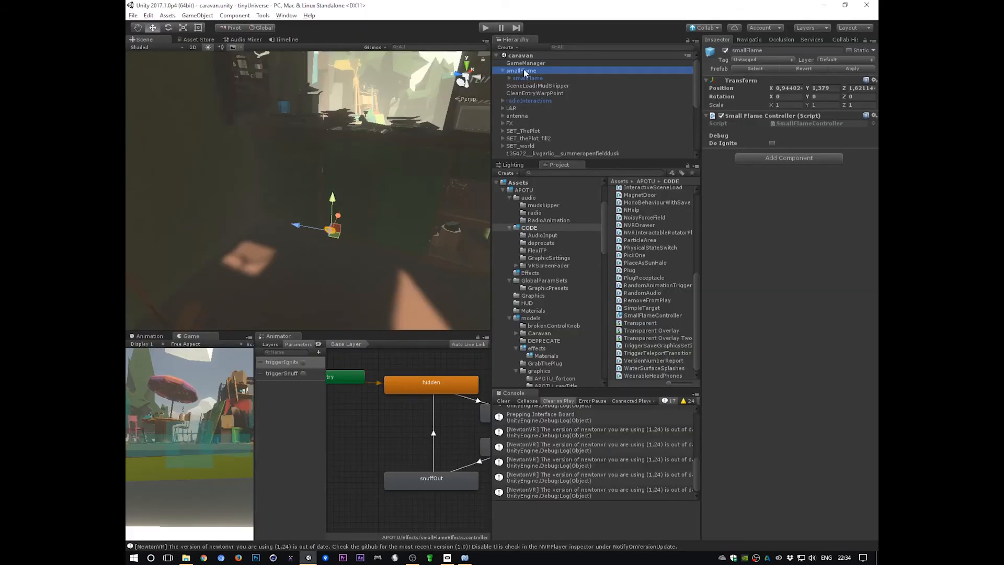
pyautogui.click(723, 143)
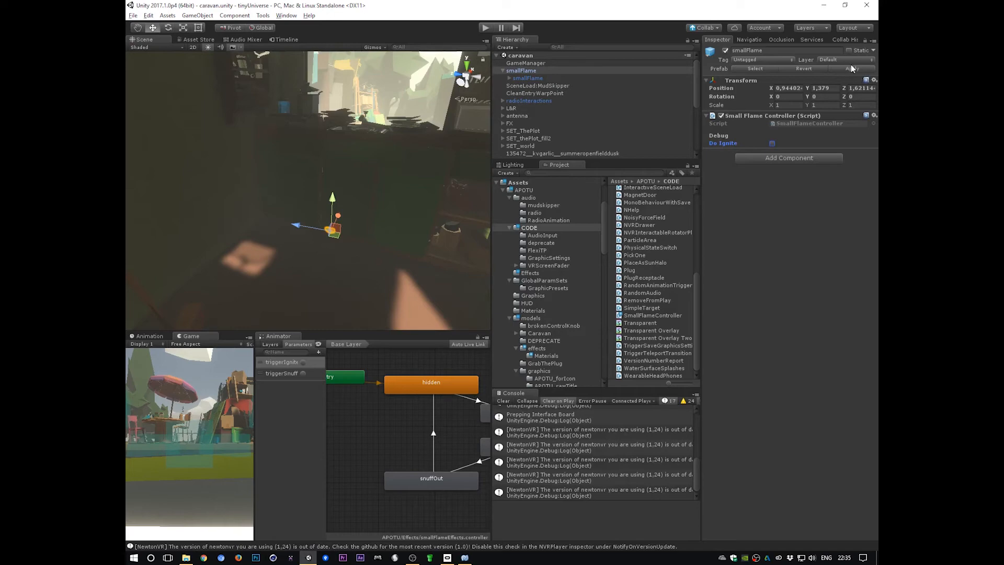
pyautogui.hotkey('alt', 'Tab')
# Add _anm.gameObject.SetActive(true); as the first line in the body of the IgniteFlame method
pyautogui.scroll(-3, 425, 436)
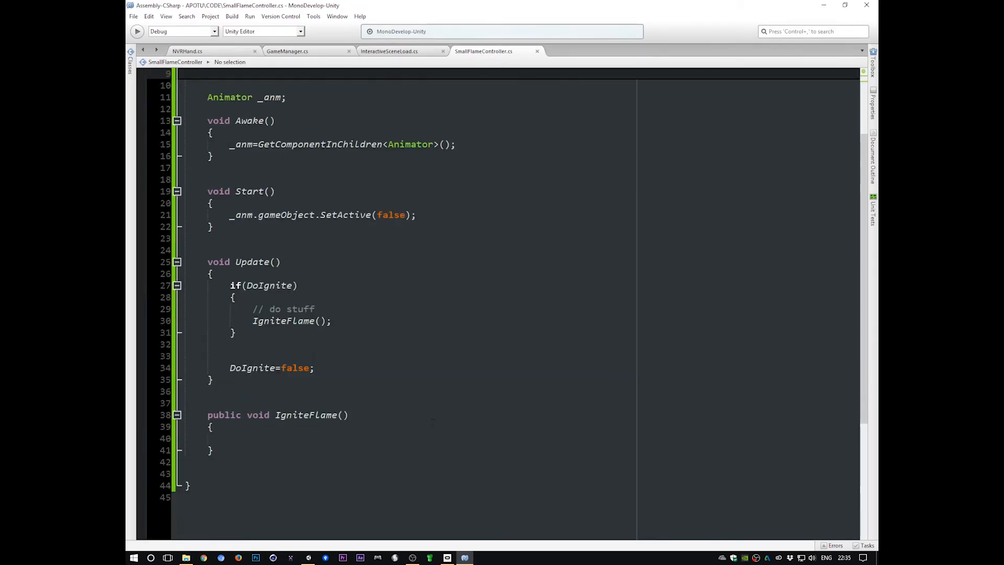
pyautogui.click(251, 435)
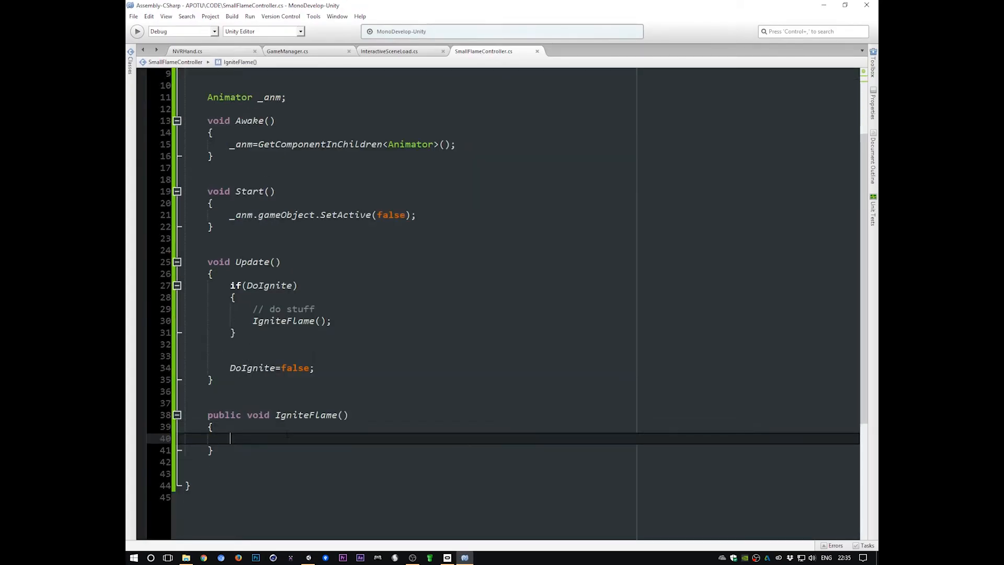
pyautogui.write('_anm.gameObjec')
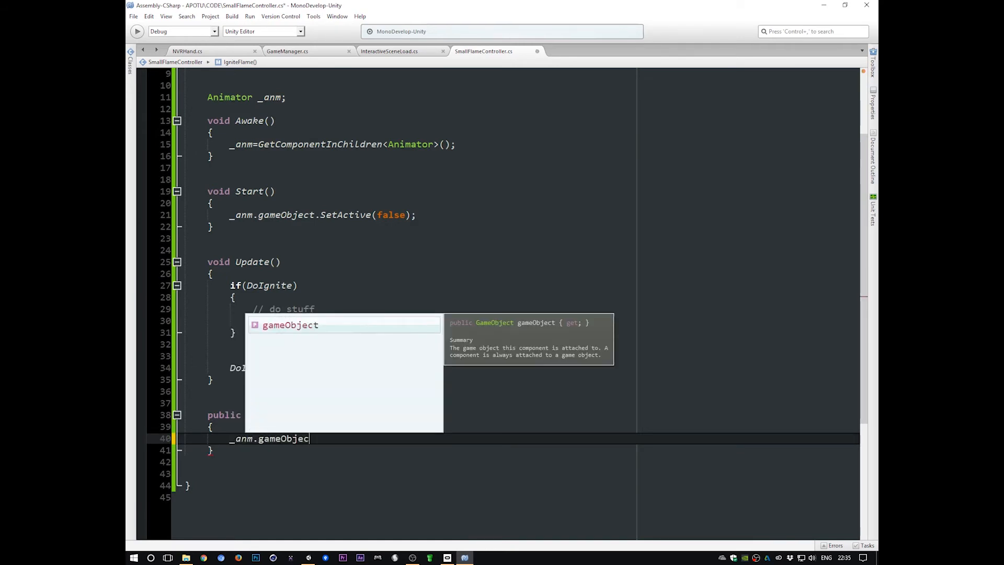
pyautogui.write('t.')
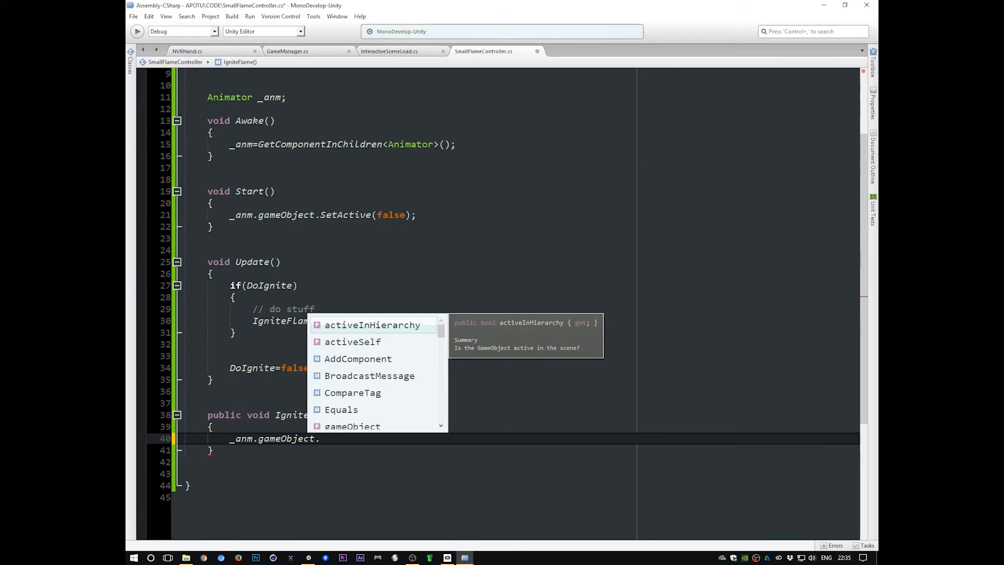
pyautogui.write('SetActive*(')
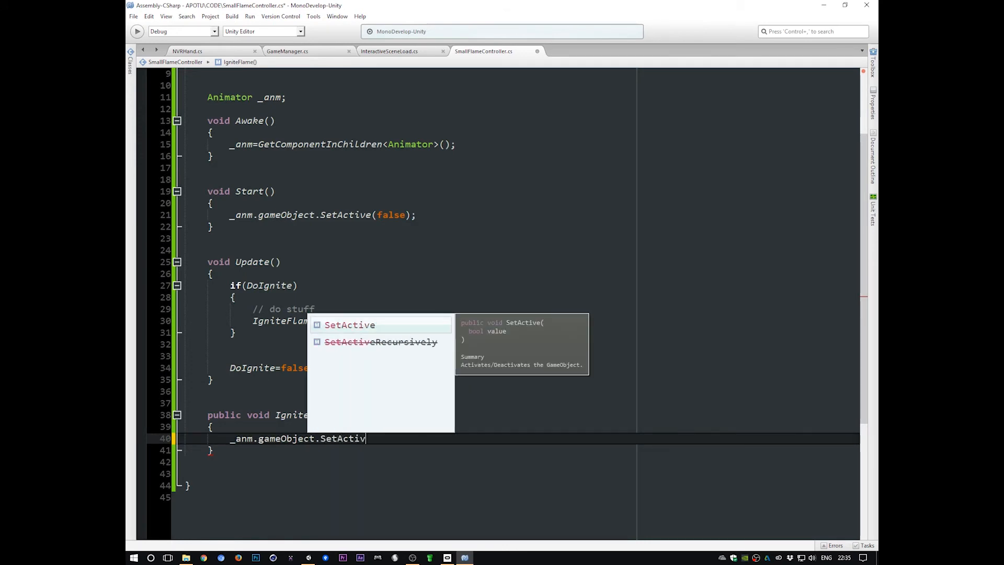
pyautogui.press('BackSpace')
pyautogui.press('BackSpace')
pyautogui.write('(')
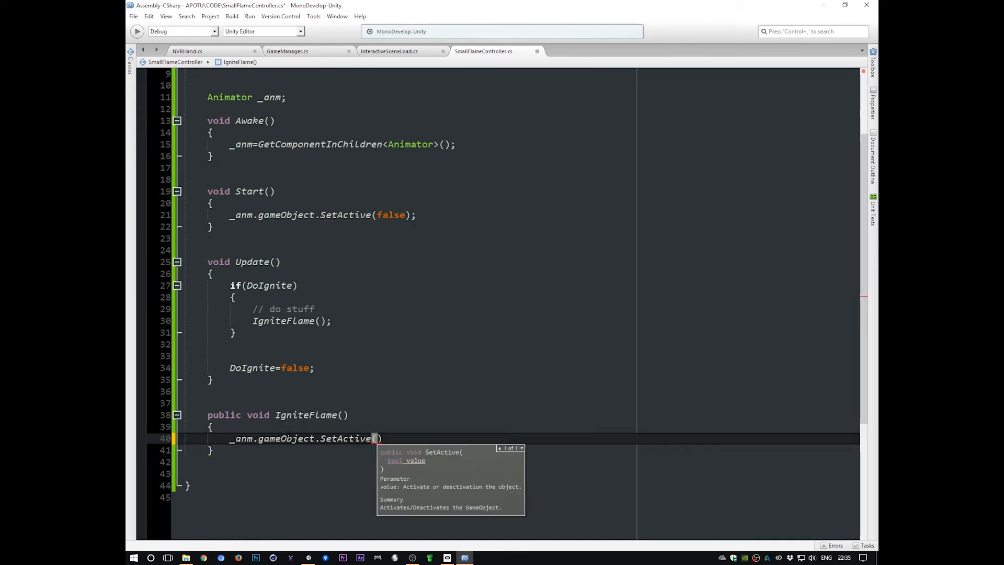
pyautogui.write('true);')
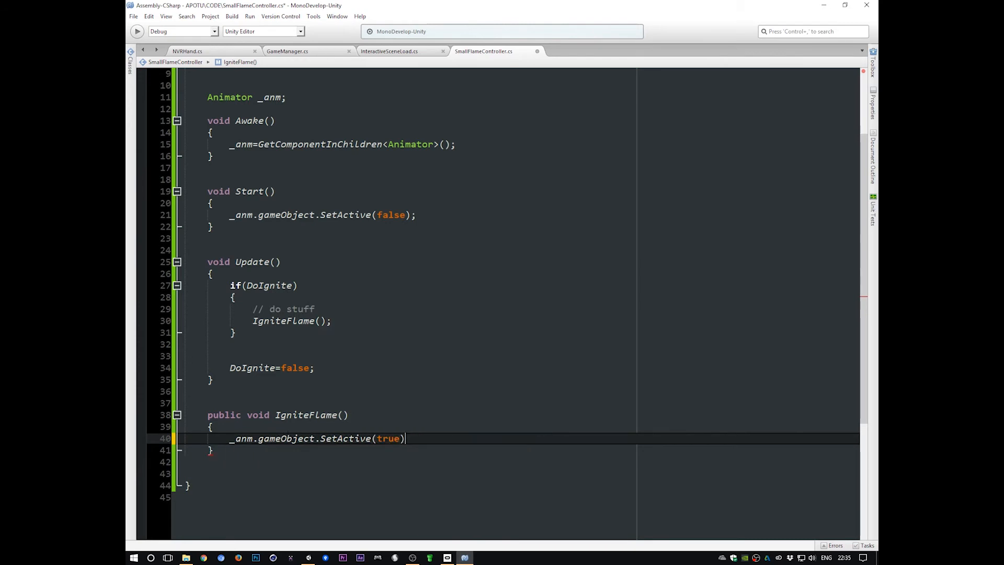
pyautogui.press('Return')
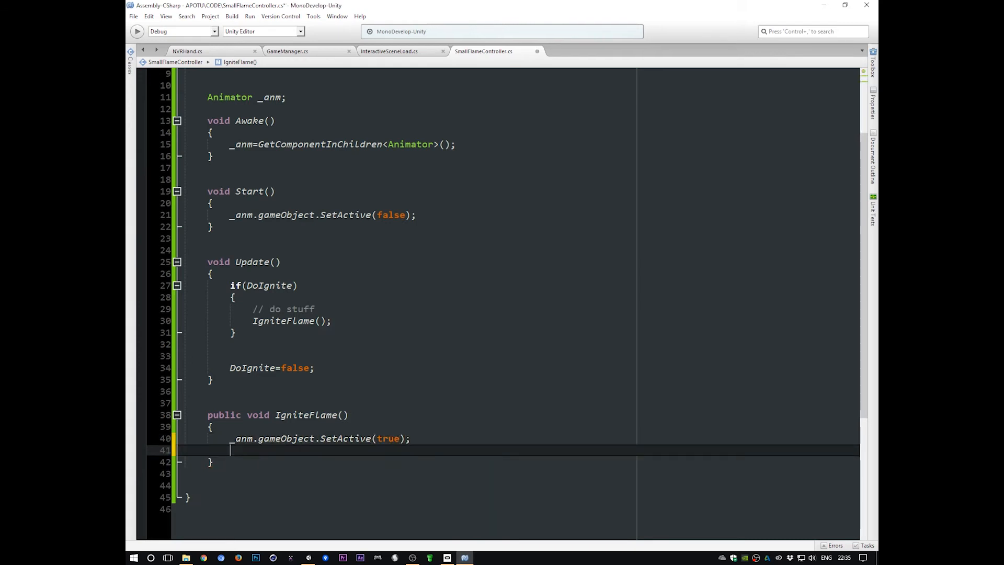
# Add _anm.SetTrigger(IgniteTriggerName); below the SetActive(true) line in IgniteFlame and save the script
pyautogui.write('_anm')
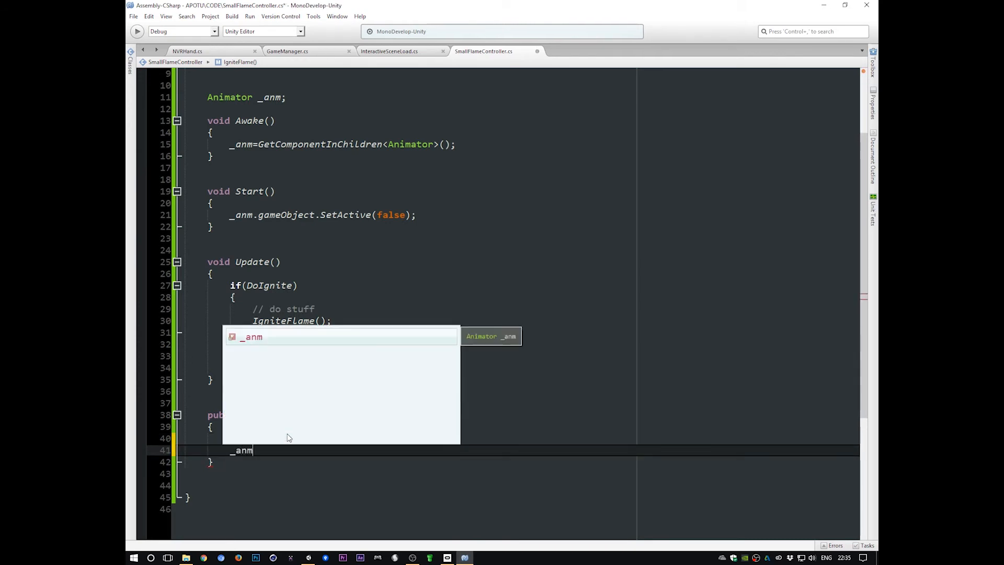
pyautogui.write('.SetTrigger(')
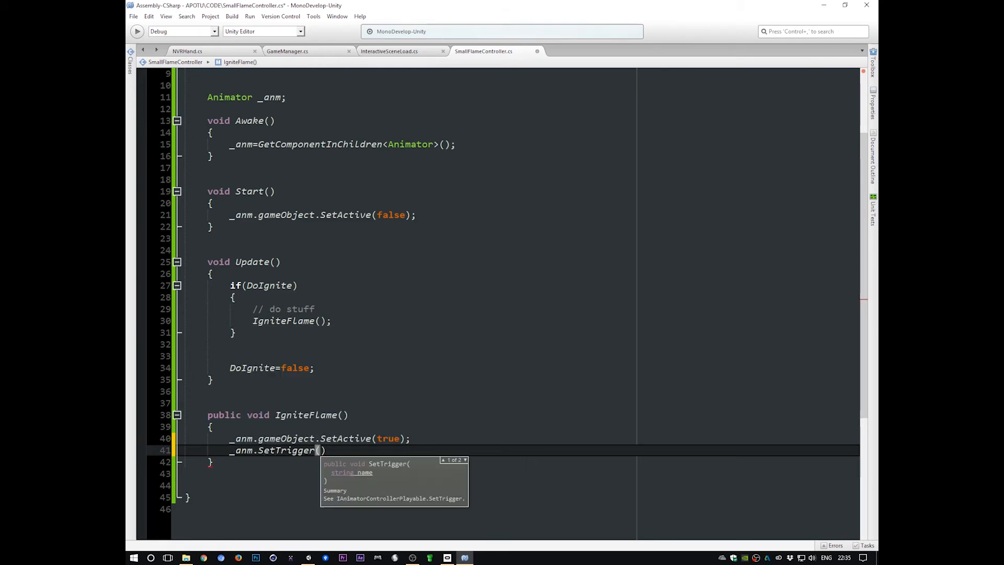
pyautogui.write('IgniteTrigge')
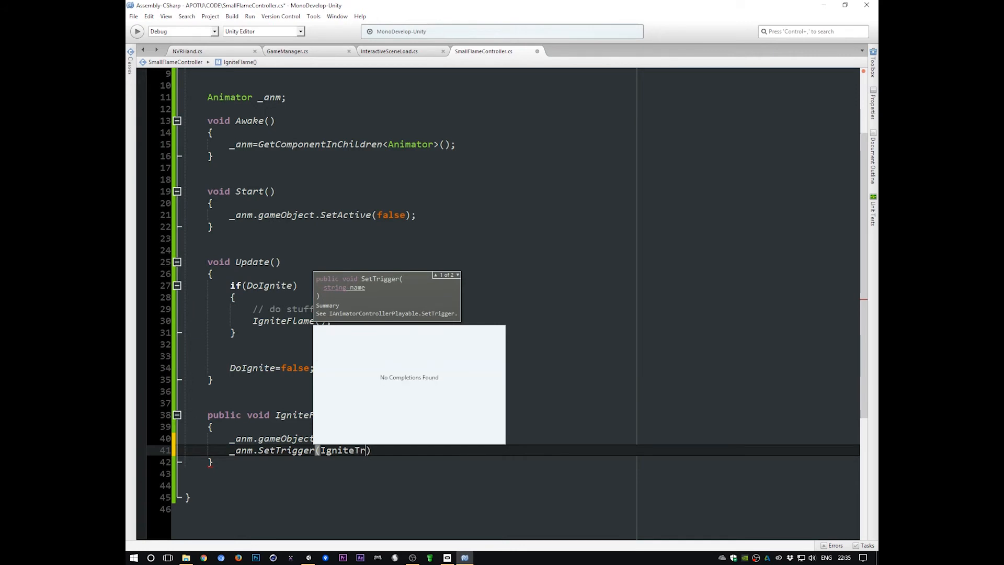
pyautogui.write('rName')
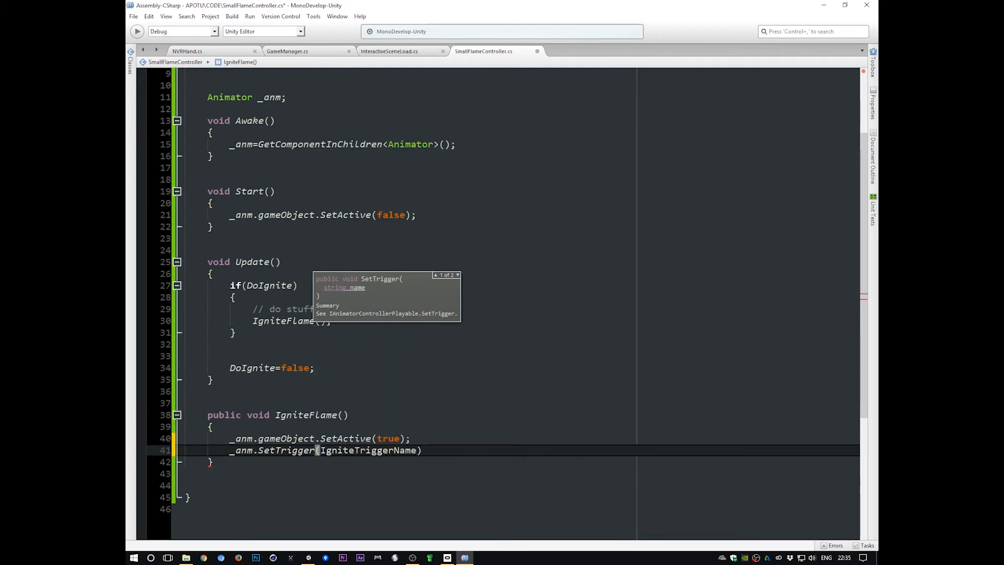
pyautogui.press('Right')
pyautogui.write(';')
pyautogui.hotkey('ctrl', 's')
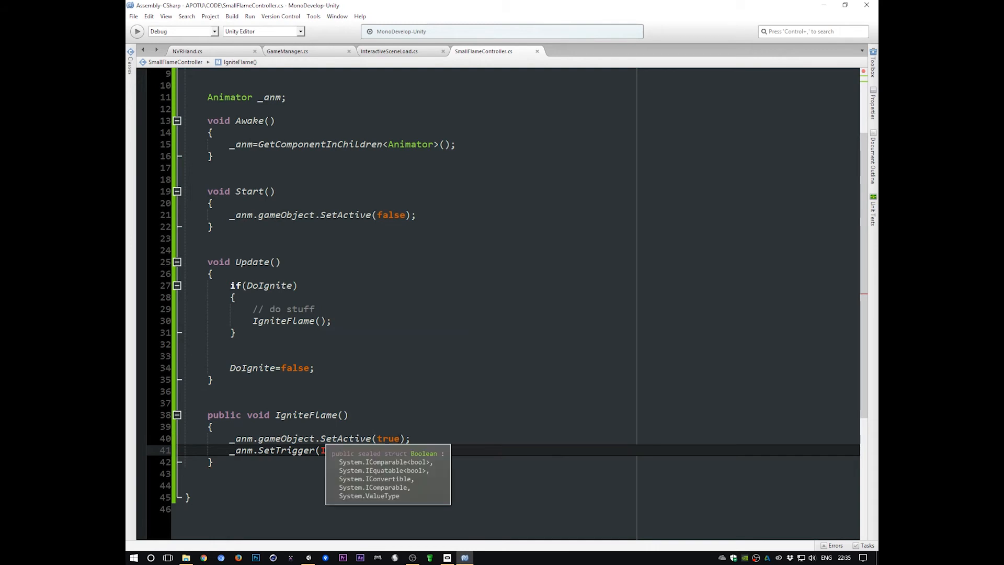
# Insert two blank lines at the start of the SmallFlameController class, above the [Header("Debug")] attribute
pyautogui.scroll(3, 314, 172)
pyautogui.click(239, 132)
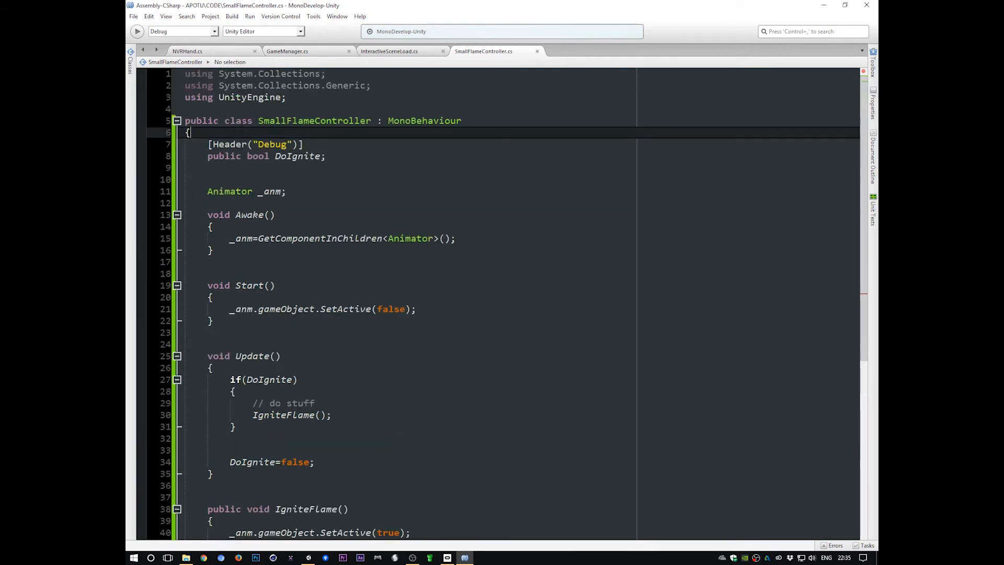
pyautogui.press('Return')
pyautogui.press('Return')
pyautogui.press('Up')
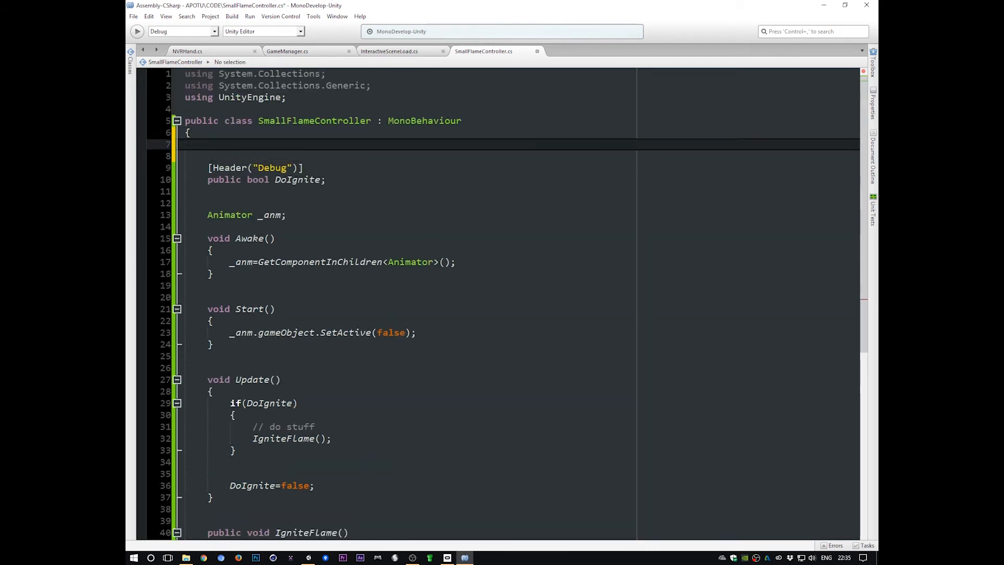
# Declare public string IgniteTriggerName="triggerIgnite"; at the start of the class, matching the name passed to SetTrigger in IgniteFlame
pyautogui.scroll(-5, 351, 412)
pyautogui.click(322, 380)
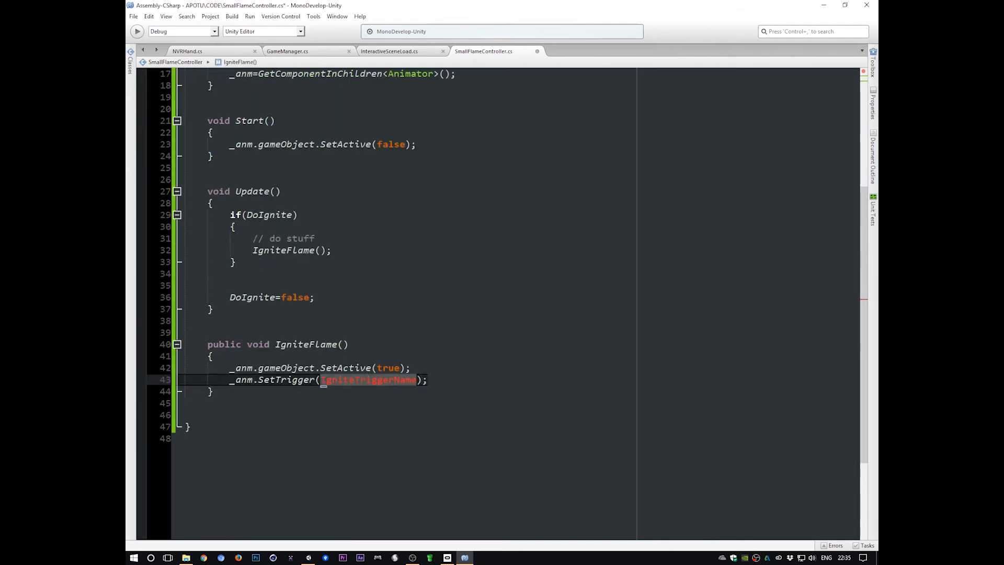
pyautogui.scroll(5, 213, 144)
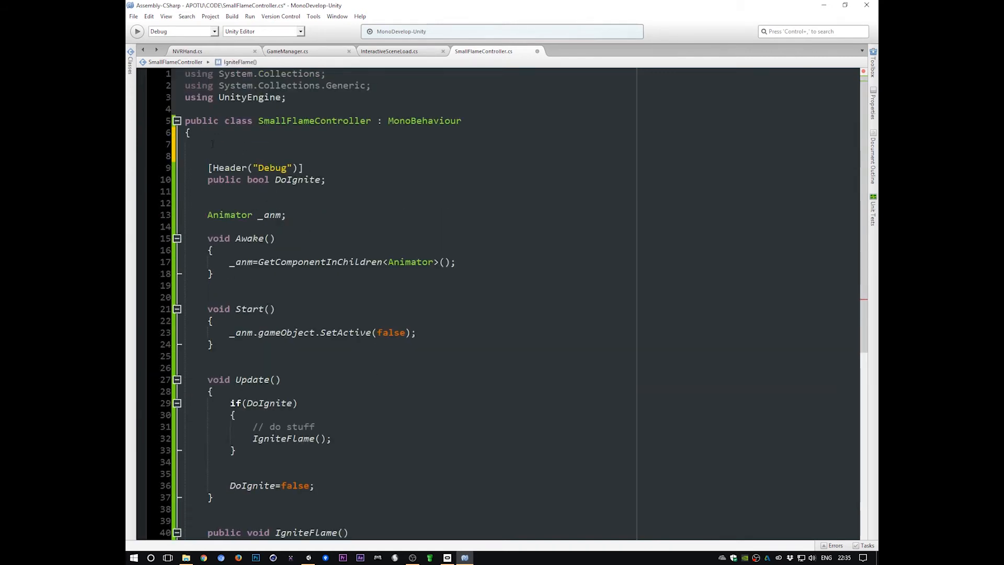
pyautogui.click(216, 144)
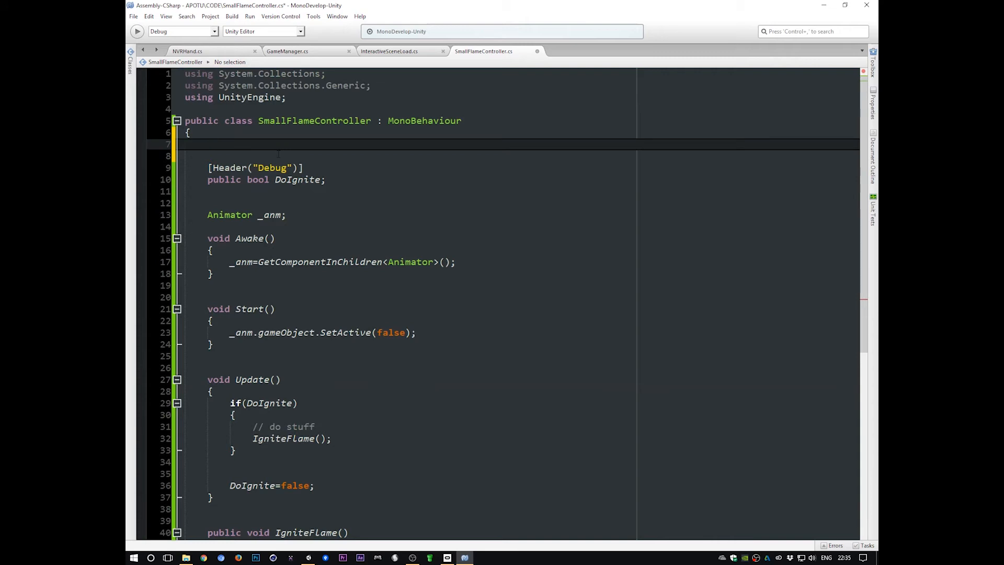
pyautogui.hotkey('ctrl', 'space')
pyautogui.write('public str')
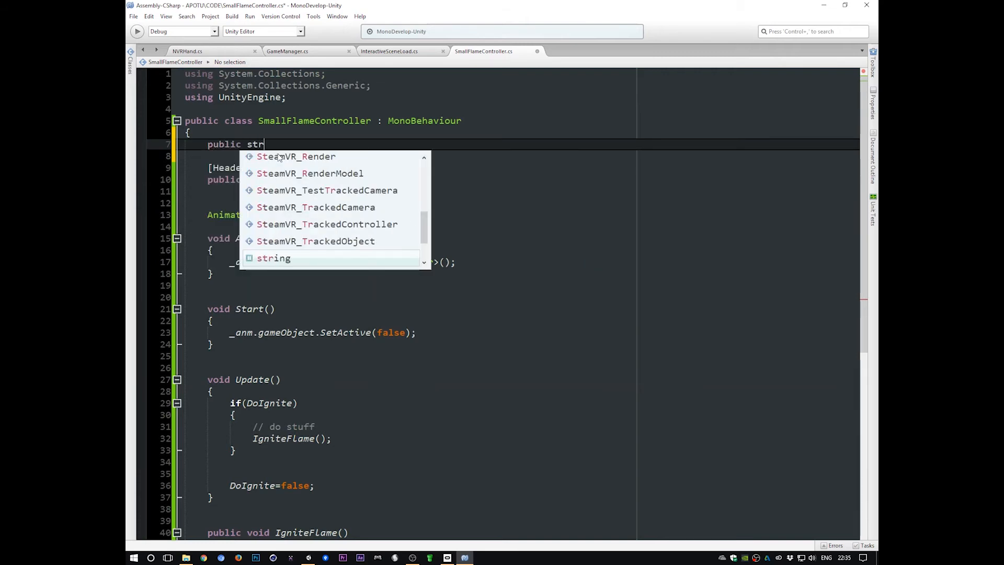
pyautogui.press('BackSpace')
pyautogui.write('rin')
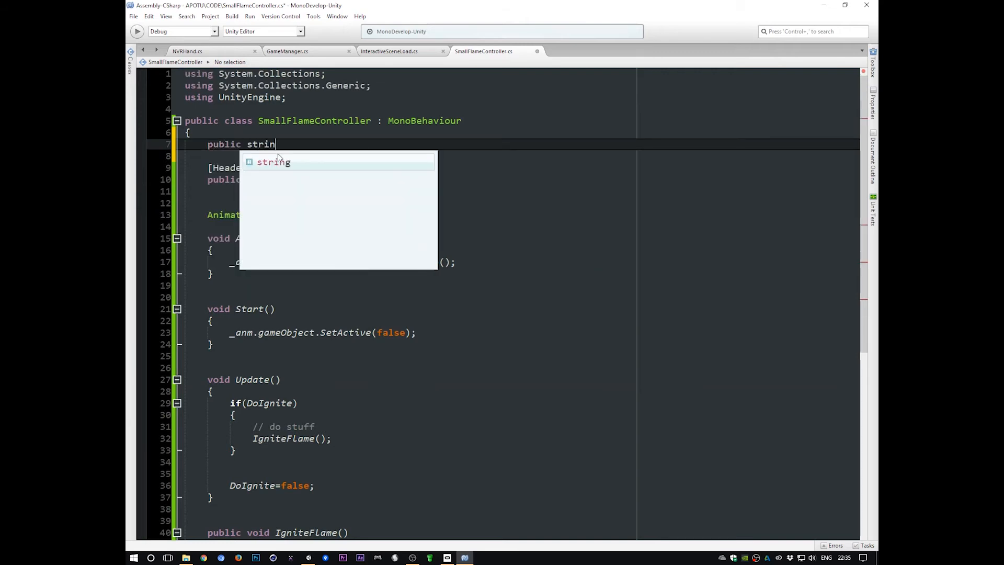
pyautogui.write('g')
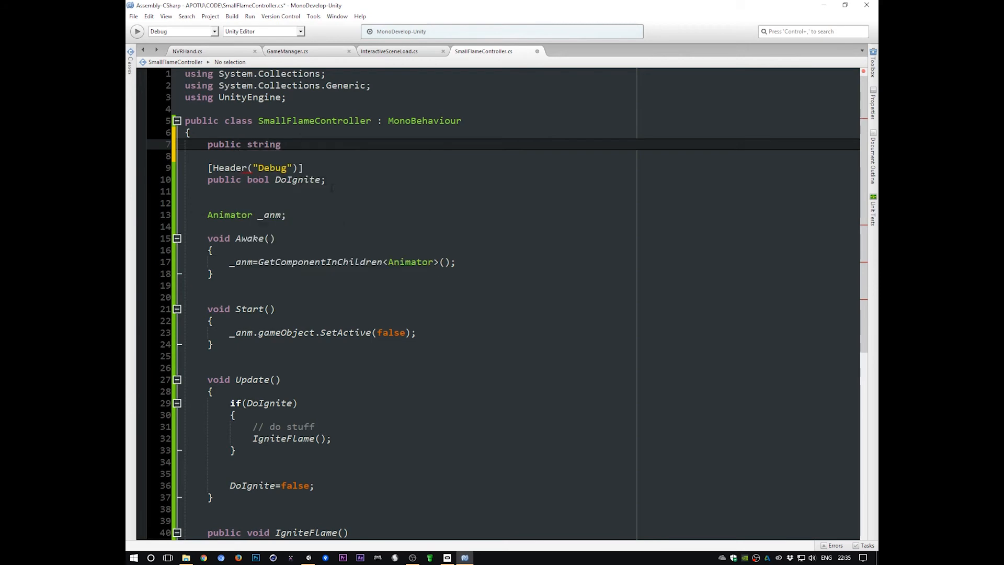
pyautogui.scroll(-5, 386, 248)
pyautogui.scroll(5, 386, 249)
pyautogui.write('IgniteTrigge')
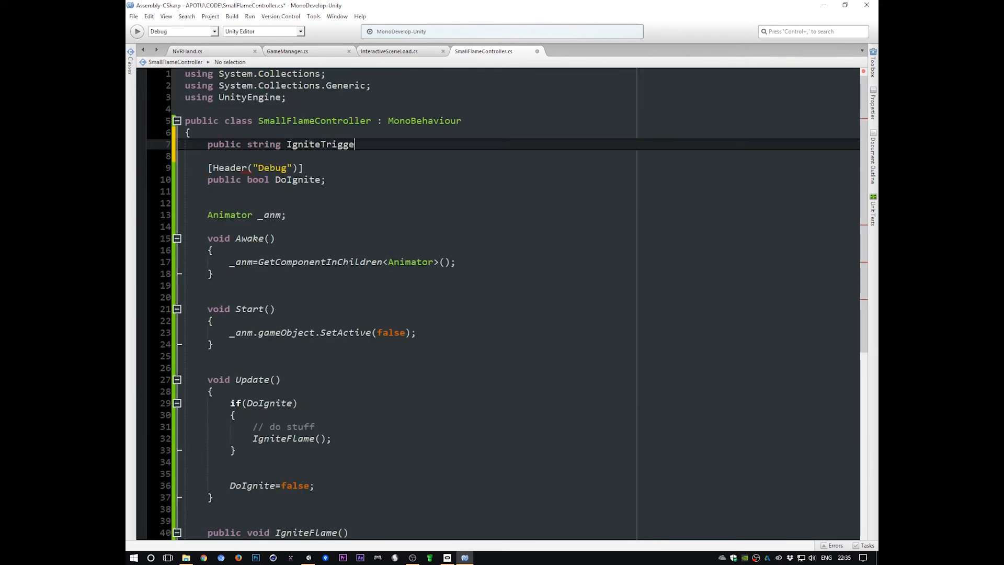
pyautogui.write('rName="trigge')
pyautogui.write('rIgnite")')
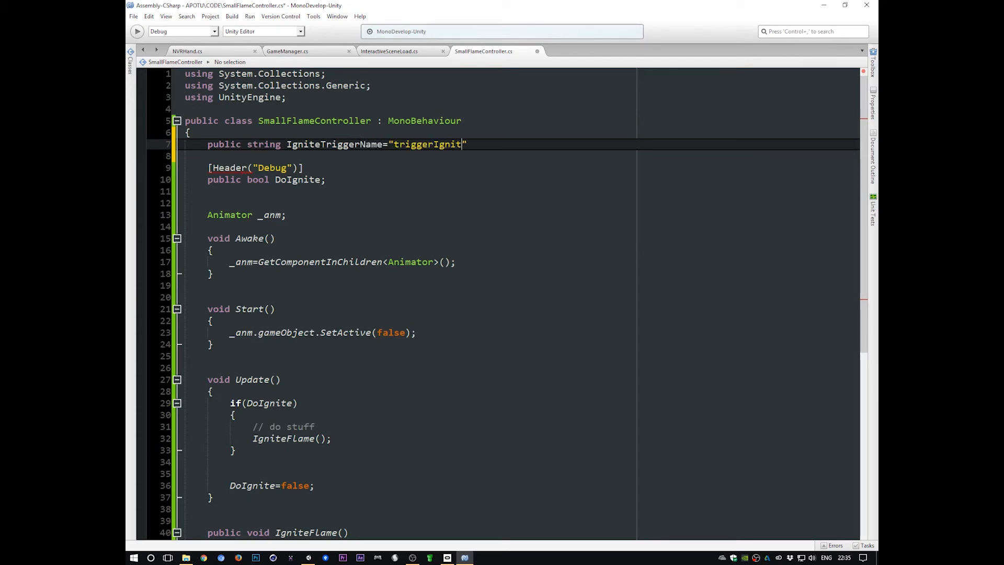
pyautogui.press('BackSpace')
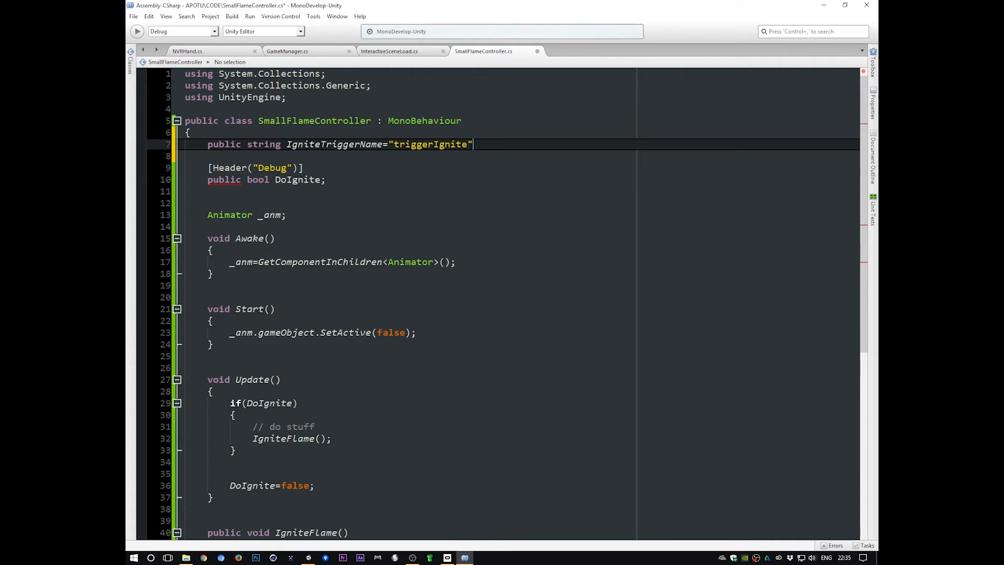
pyautogui.write(';')
# Write a second public string declaration named SnuffOutTrigger on the line below IgniteTriggerName
pyautogui.press('Return')
pyautogui.write('pu')
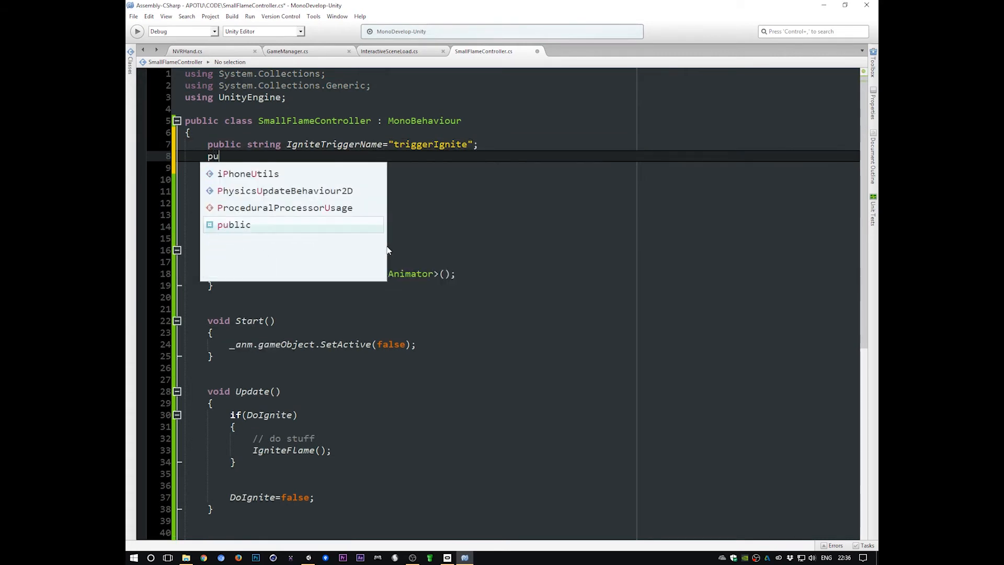
pyautogui.write('blic string ')
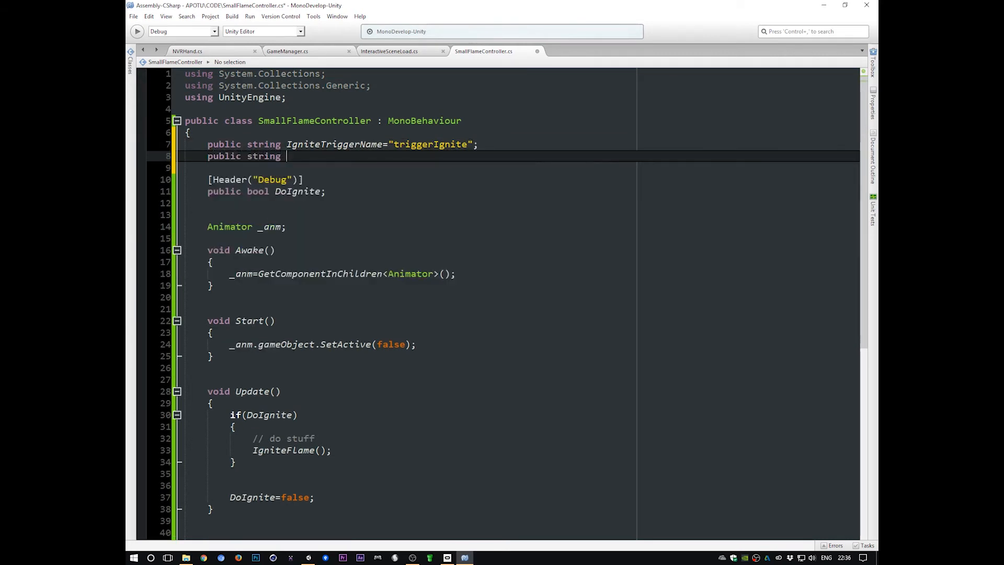
pyautogui.write('Snuf')
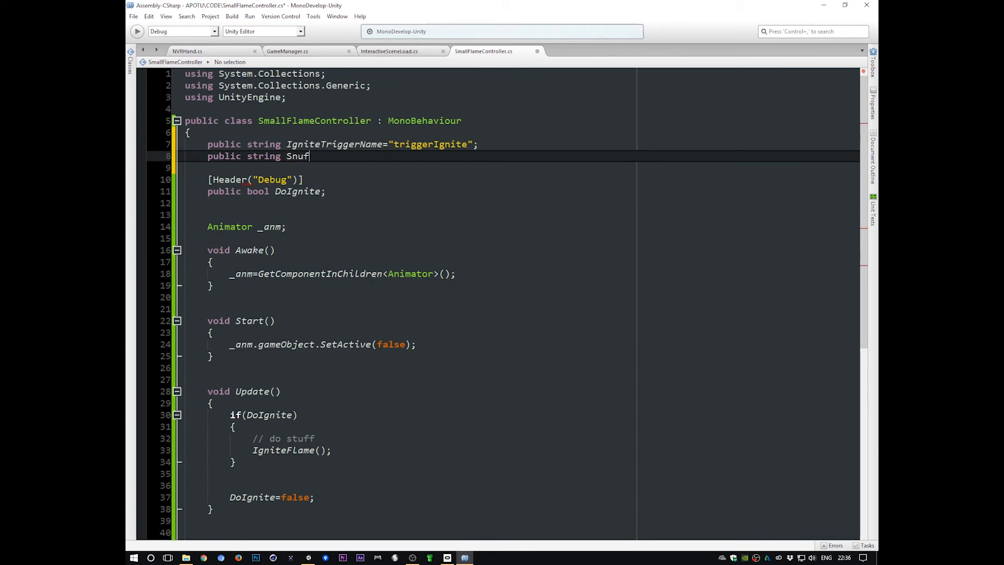
pyautogui.write('fOutTi')
pyautogui.write('igger')
# Shorten the IgniteTriggerName field's name to IgniteTrigger in its declaration
pyautogui.press('Up')
pyautogui.press('Right')
pyautogui.press('Right')
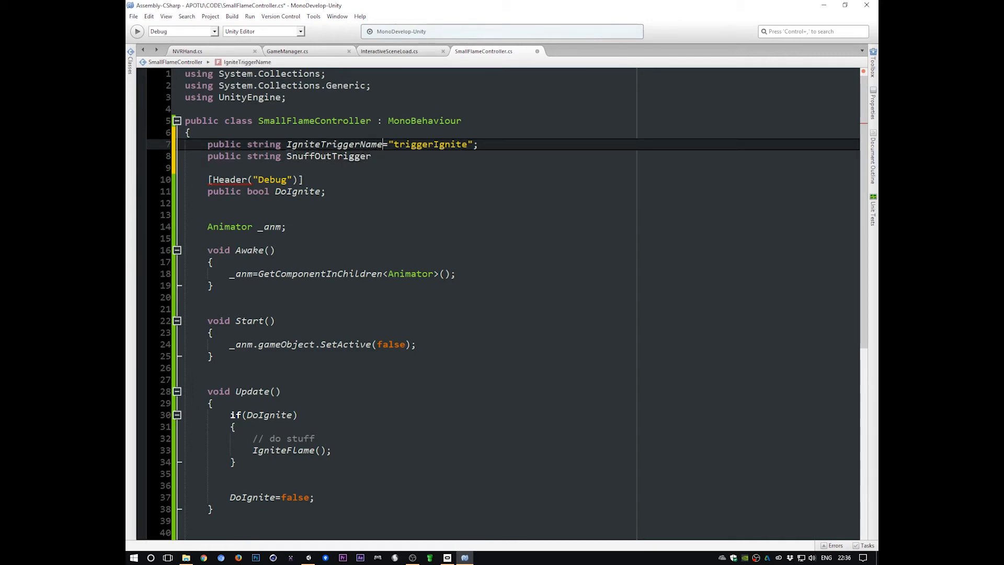
pyautogui.press('BackSpace')
pyautogui.press('BackSpace')
pyautogui.press('BackSpace')
pyautogui.press('BackSpace')
# Complete the SnuffOutTrigger declaration with the default value "triggerSnuffOut" and a closing semicolon
pyautogui.press('Down')
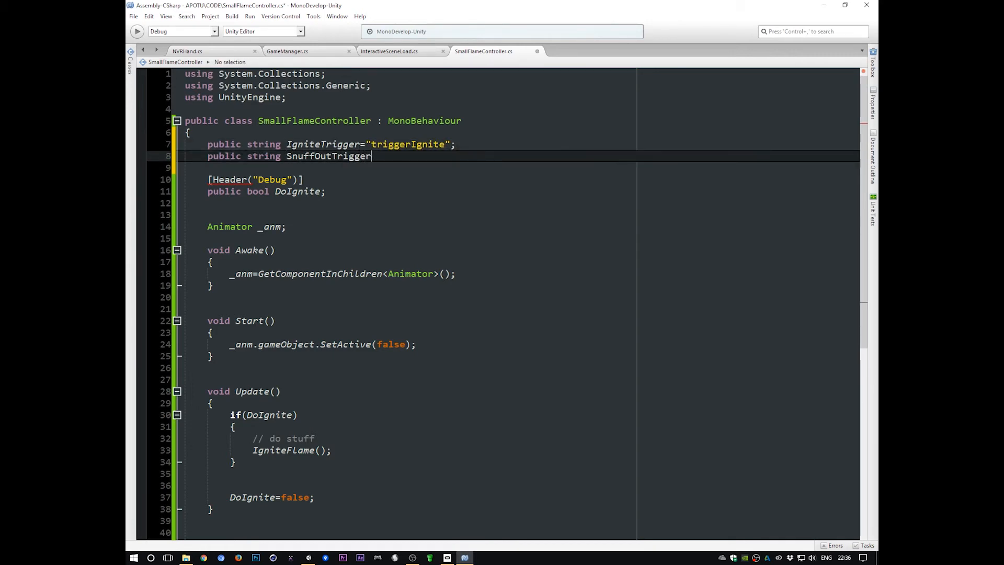
pyautogui.write('="triggerSn')
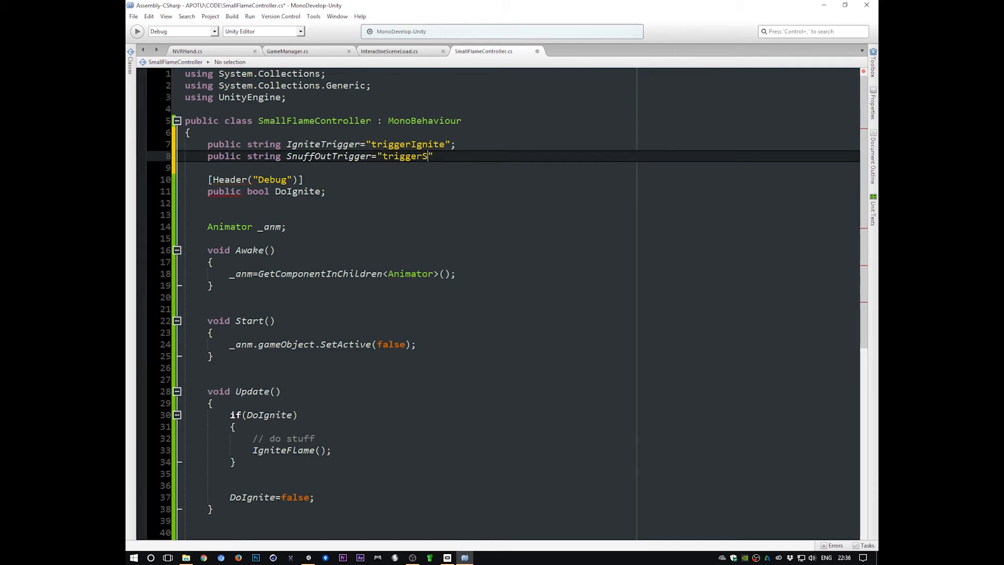
pyautogui.write('uffOut";')
# Change the SetTrigger argument in IgniteFlame to IgniteTrigger and save the script
pyautogui.scroll(-4, 502, 303)
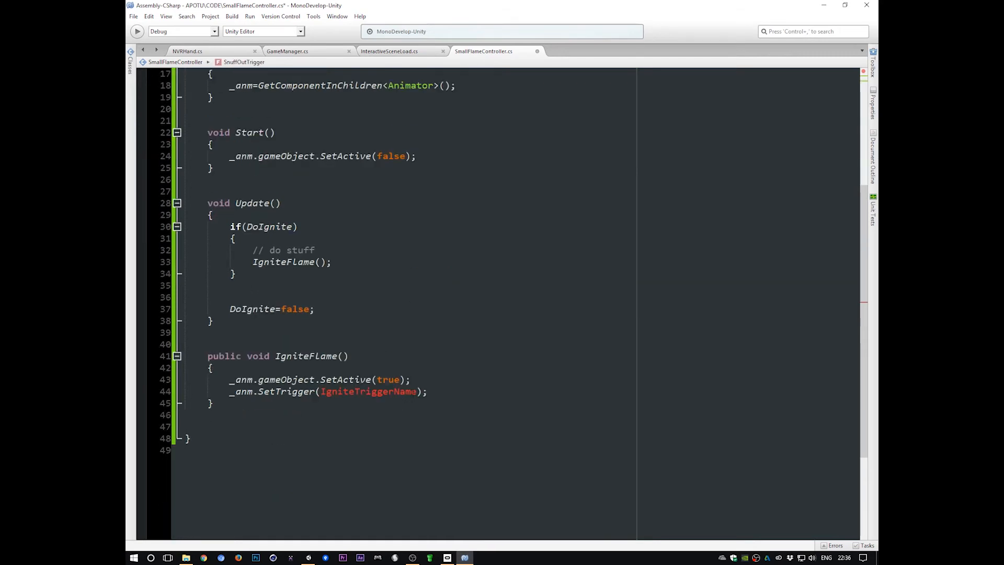
pyautogui.click(417, 392)
pyautogui.press('BackSpace')
pyautogui.press('BackSpace')
pyautogui.press('BackSpace')
pyautogui.press('BackSpace')
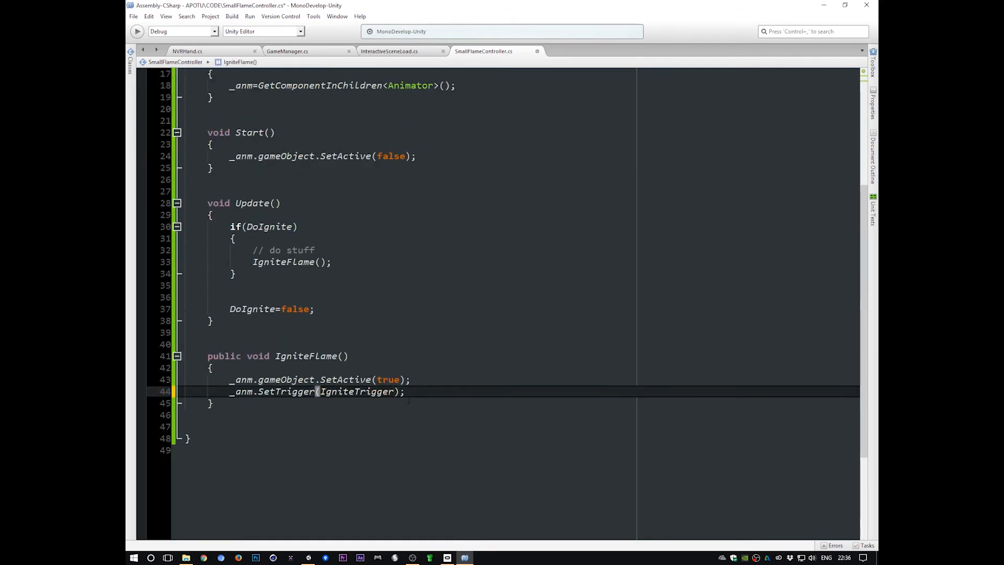
pyautogui.hotkey('ctrl', 's')
pyautogui.click(416, 392)
# Switch to Unity, run the scene in play mode and enable Do Ignite on smallFlame's Small Flame Controller
pyautogui.hotkey('alt', 'Tab')
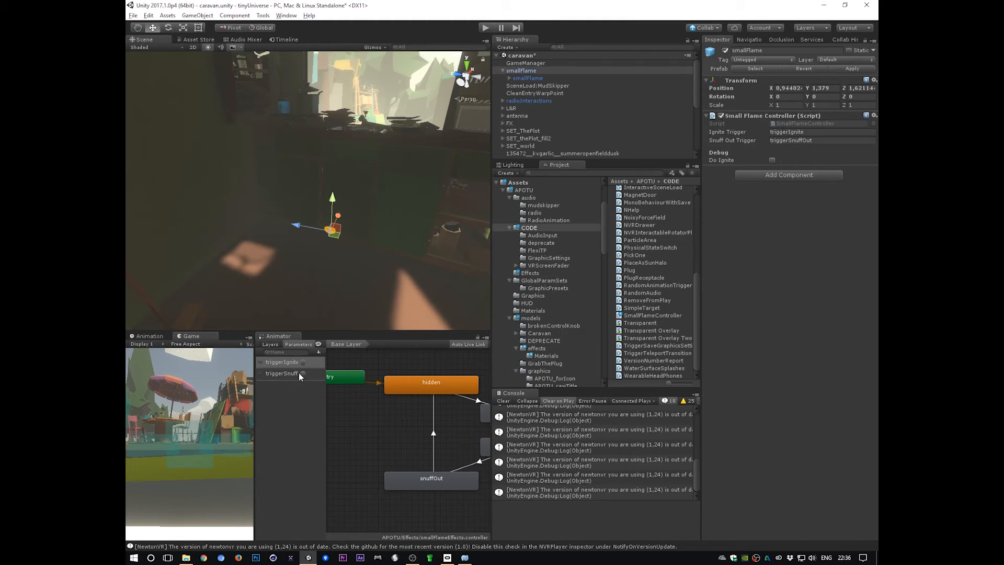
pyautogui.moveTo(325, 399); pyautogui.dragTo(299, 399)
pyautogui.click(485, 28)
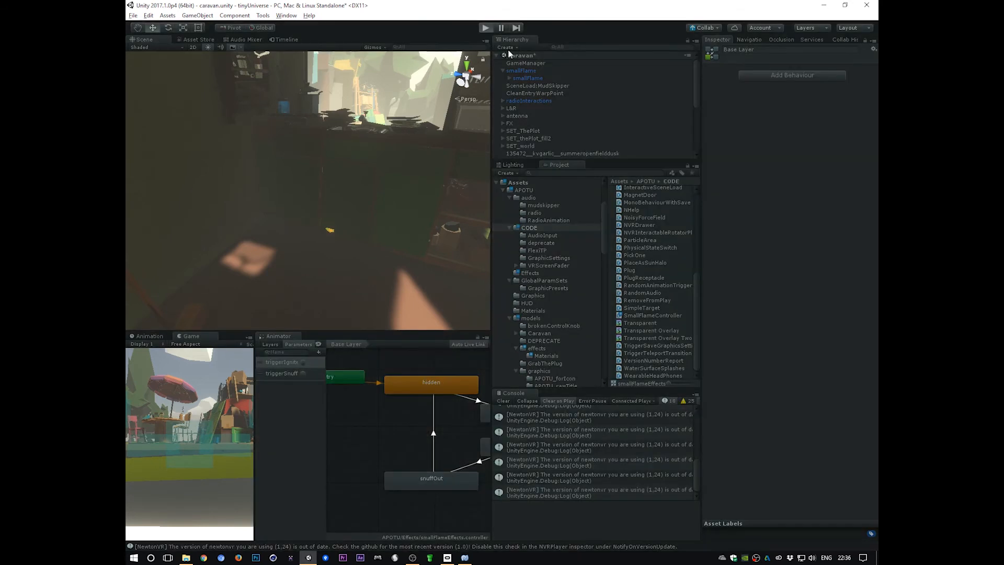
pyautogui.click(526, 72)
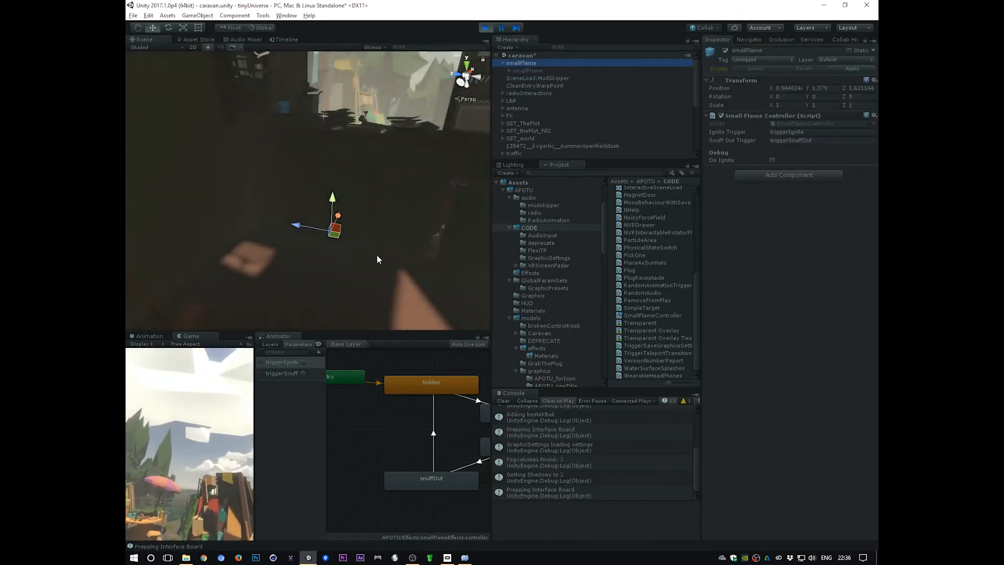
pyautogui.click(773, 160)
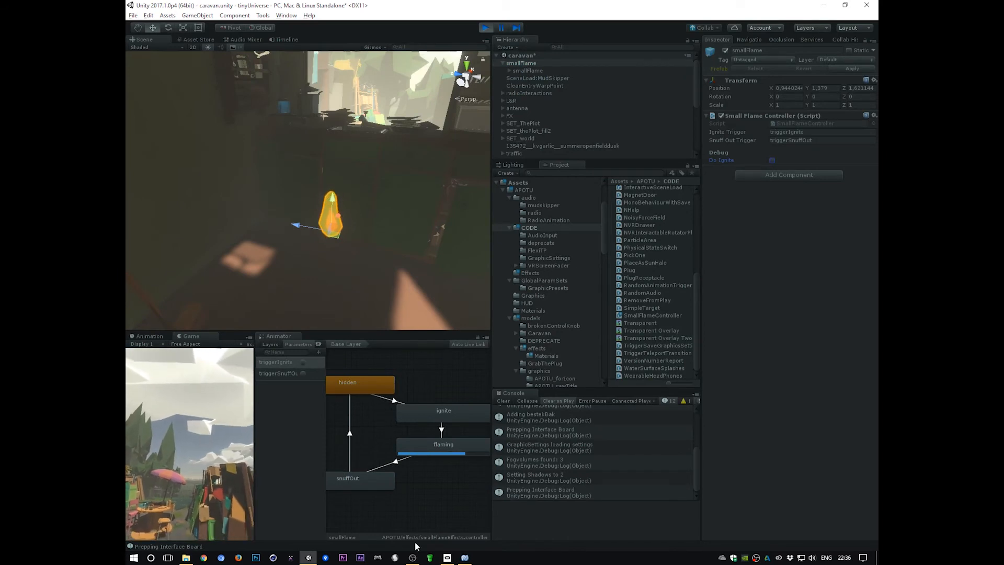
# Test the Do Ignite debug toggle on smallFlame in the running scene, and stop play mode
pyautogui.keyDown('alt'); pyautogui.moveTo(361, 257); pyautogui.dragTo(351, 206); pyautogui.keyUp('alt')
pyautogui.keyDown('alt'); pyautogui.moveTo(270, 202); pyautogui.dragTo(568, 335); pyautogui.keyUp('alt')
pyautogui.keyDown('alt'); pyautogui.moveTo(405, 254); pyautogui.dragTo(425, 256, button='right'); pyautogui.keyUp('alt')
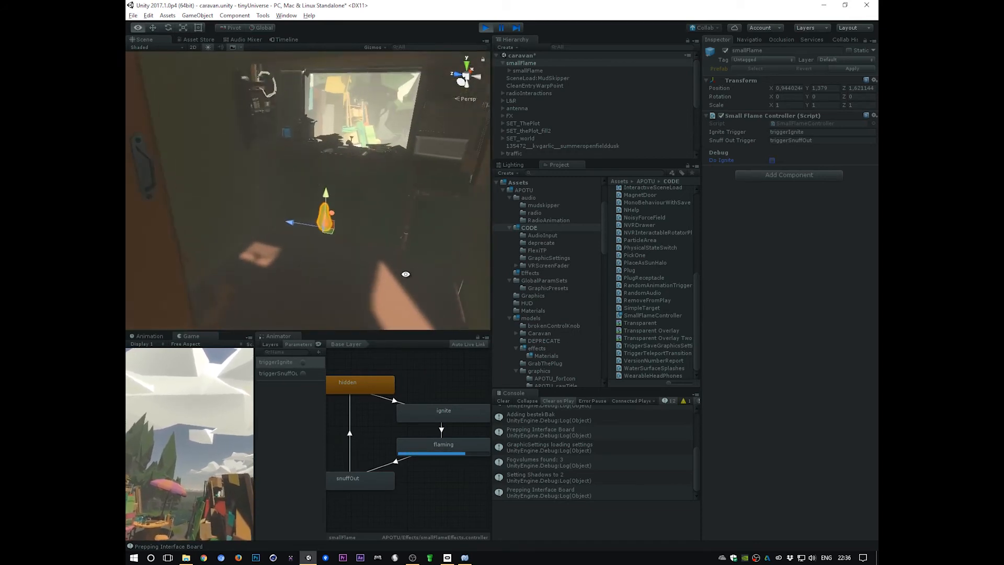
pyautogui.keyDown('alt'); pyautogui.moveTo(334, 277); pyautogui.dragTo(356, 240); pyautogui.keyUp('alt')
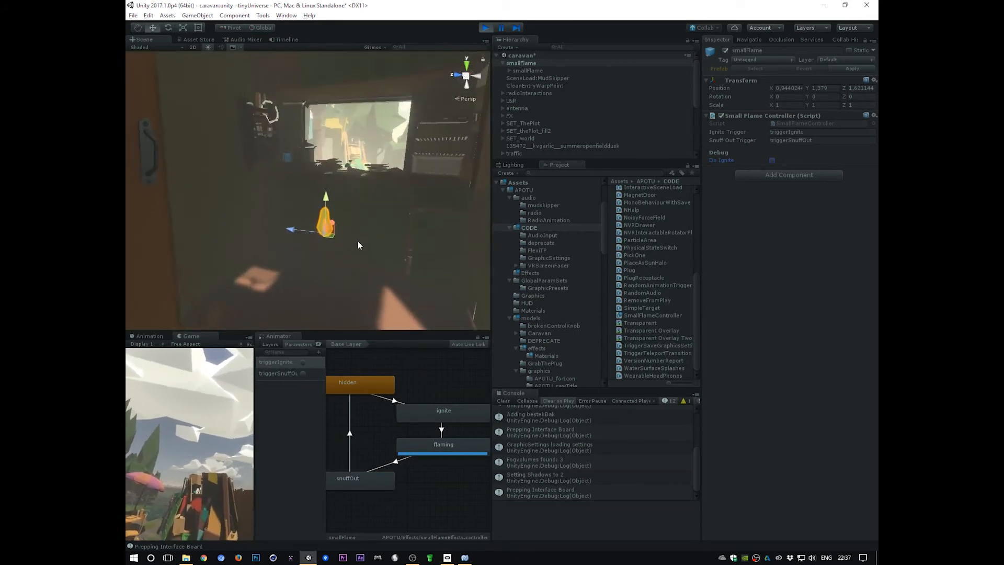
pyautogui.click(772, 160)
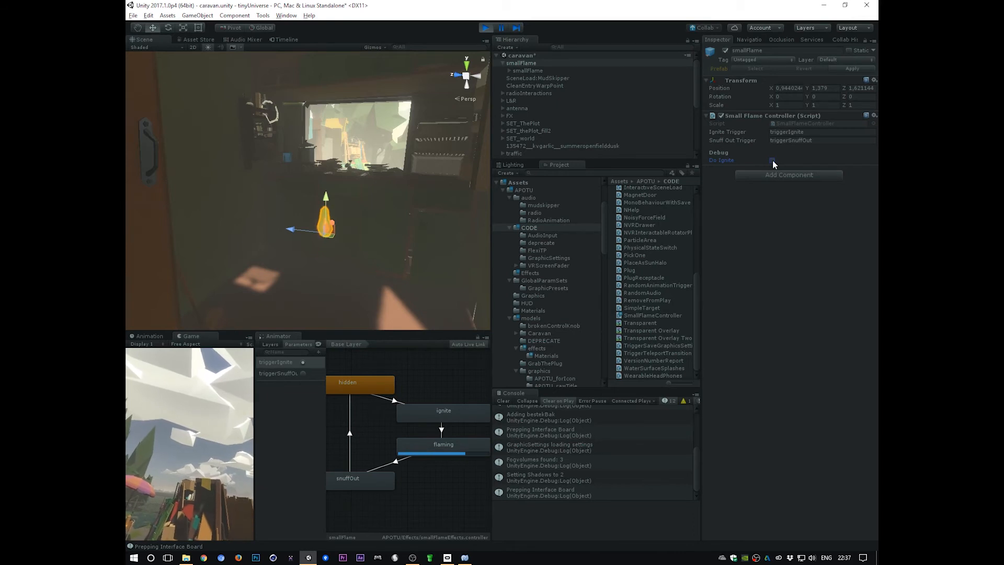
pyautogui.click(485, 27)
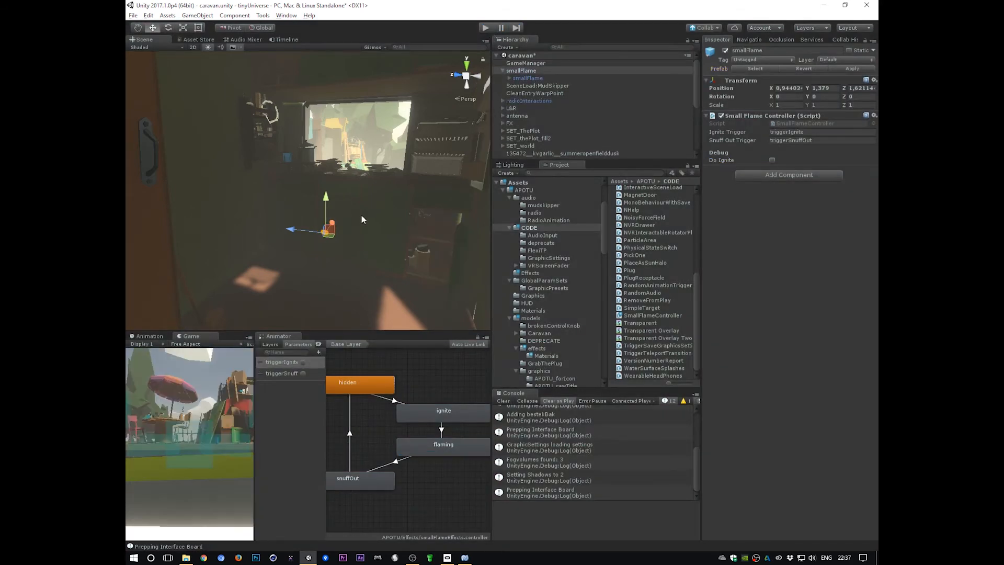
pyautogui.hotkey('alt', 'Tab')
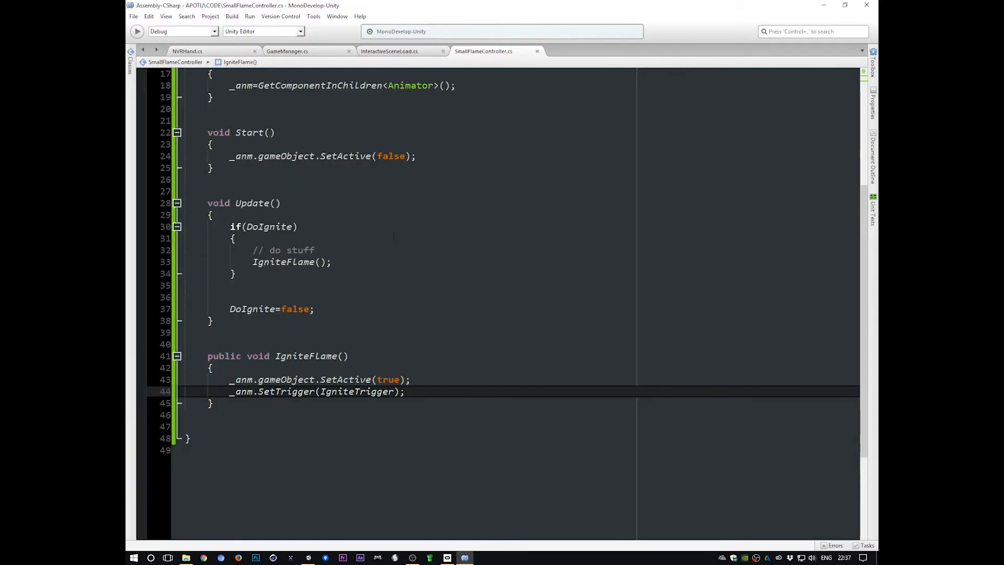
pyautogui.hotkey('alt', 'Tab')
pyautogui.hotkey('alt', 'Tab')
pyautogui.hotkey('alt', 'Tab')
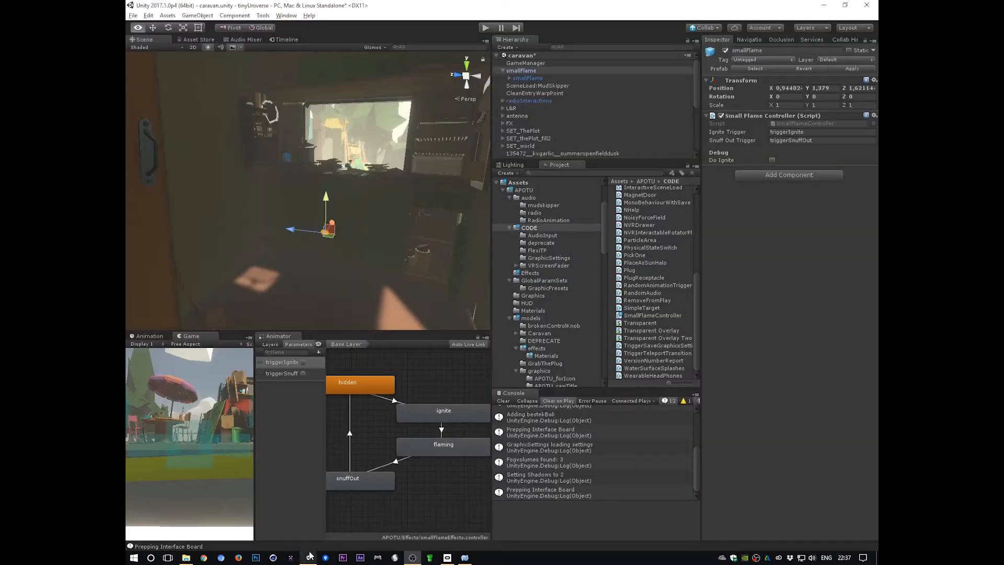
pyautogui.click(309, 558)
pyautogui.hotkey('ctrl', 'p')
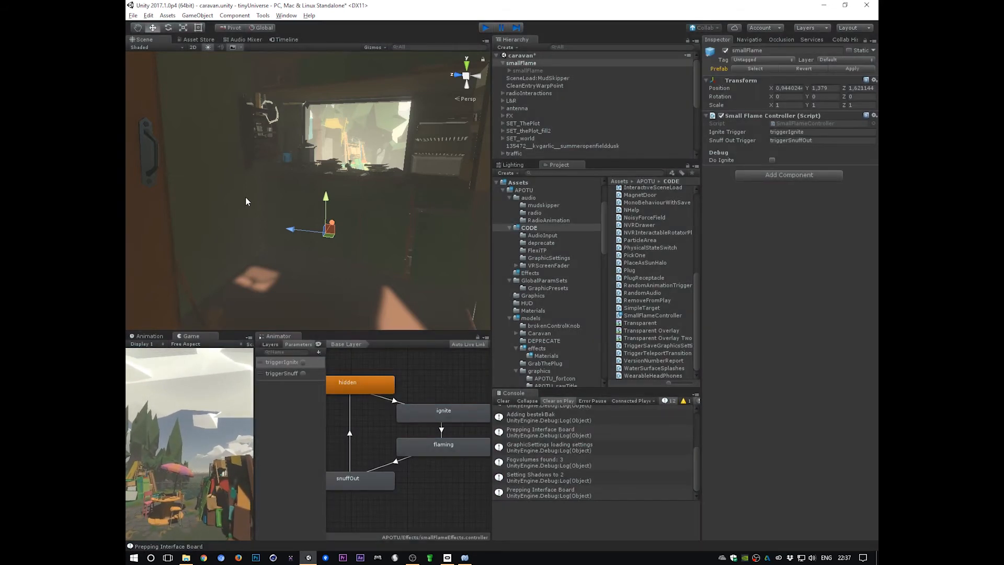
pyautogui.hotkey('ctrl', 'p')
pyautogui.hotkey('alt', 'Tab')
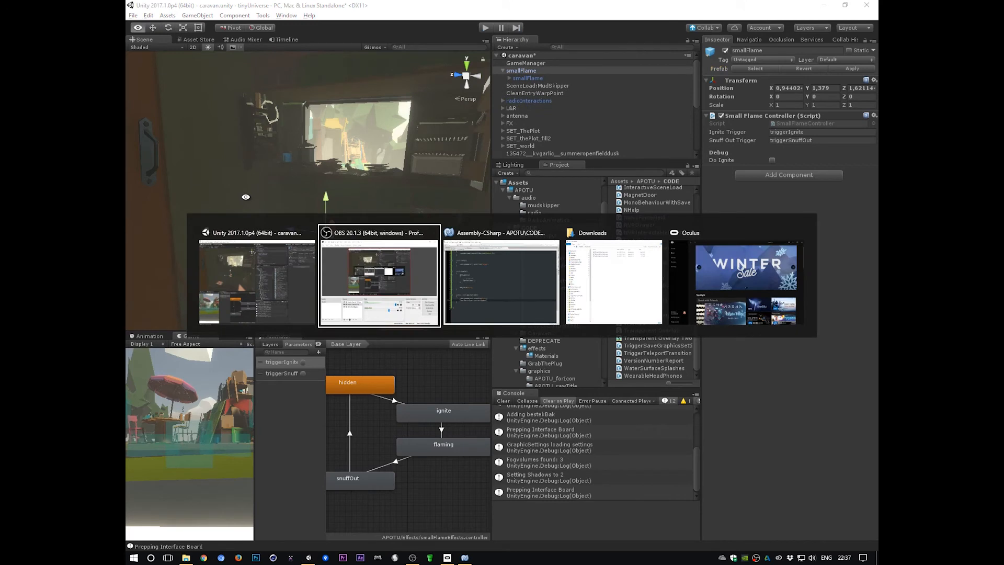
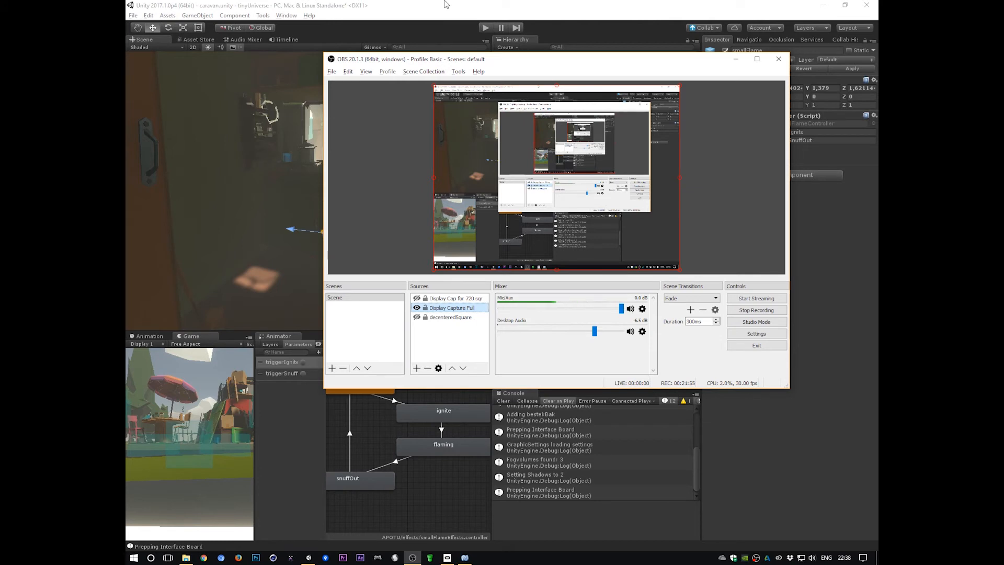
pyautogui.click(446, 4)
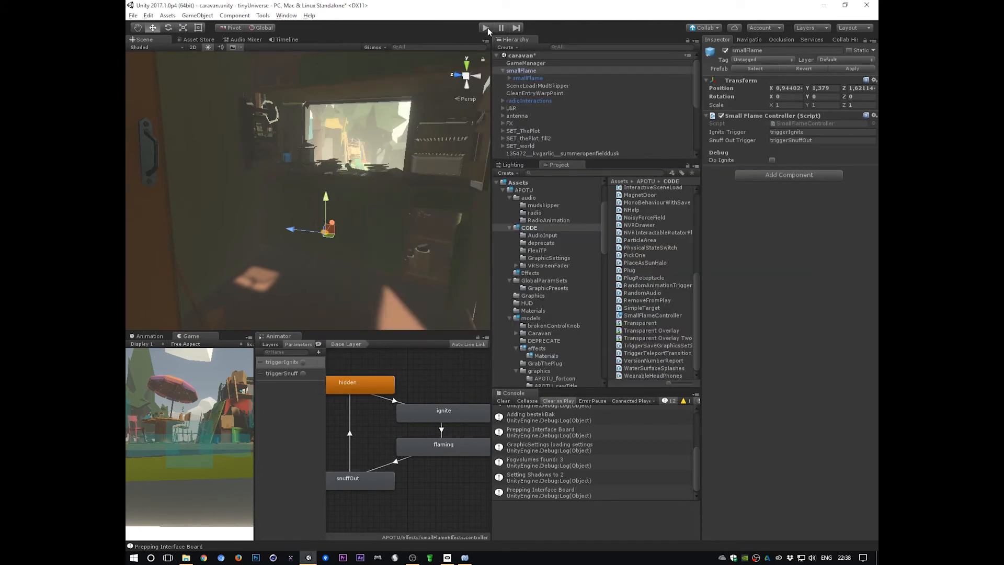
pyautogui.keyDown('alt'); pyautogui.moveTo(385, 228); pyautogui.dragTo(345, 236); pyautogui.keyUp('alt')
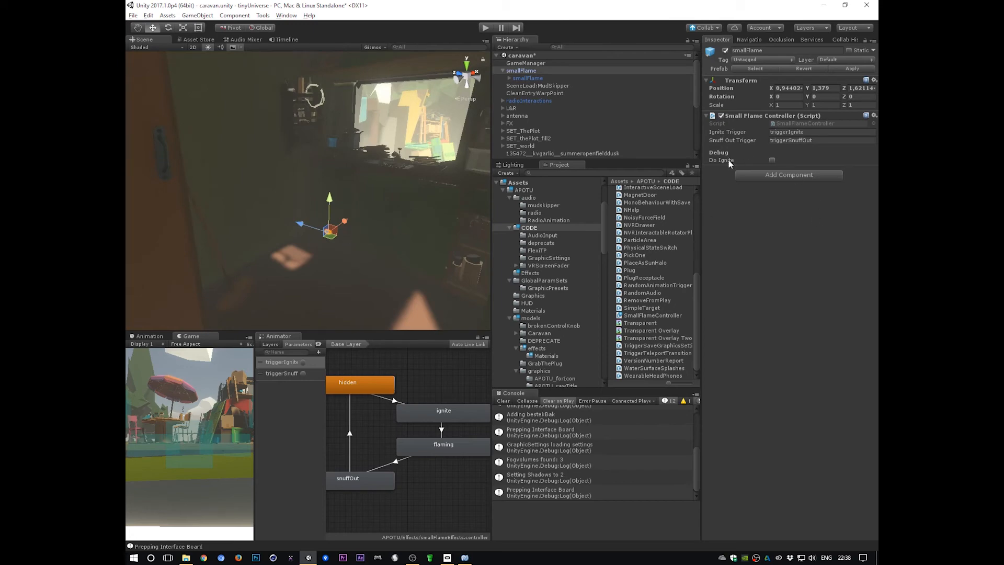
# Switch to SmallFlameController.cs in MonoDevelop and add a public bool DoSnuffOut below DoIgnite under the Debug header
pyautogui.hotkey('alt', 'Tab')
pyautogui.hotkey('alt', 'Tab')
pyautogui.hotkey('alt', 'Tab')
pyautogui.press('Tab')
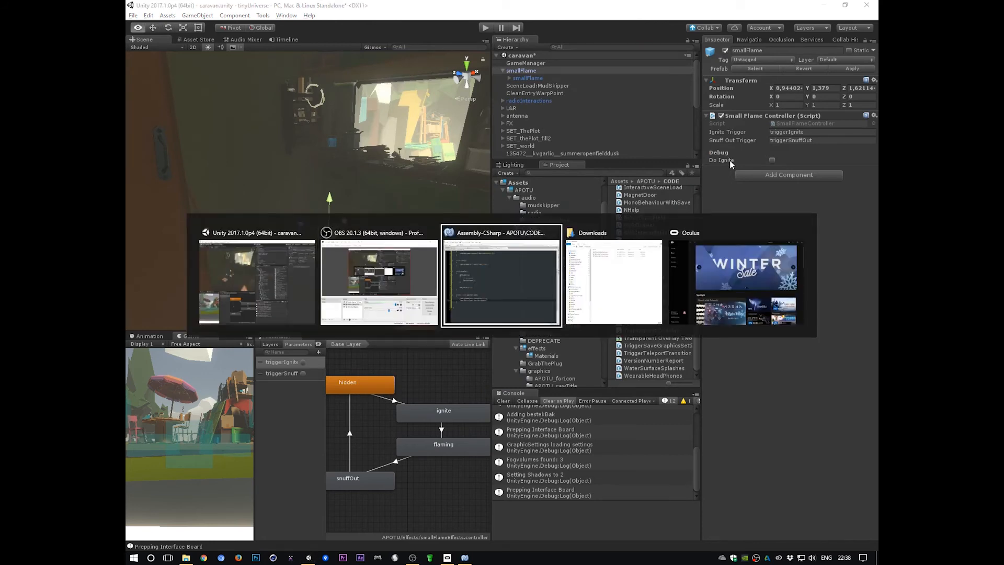
pyautogui.scroll(5, 496, 236)
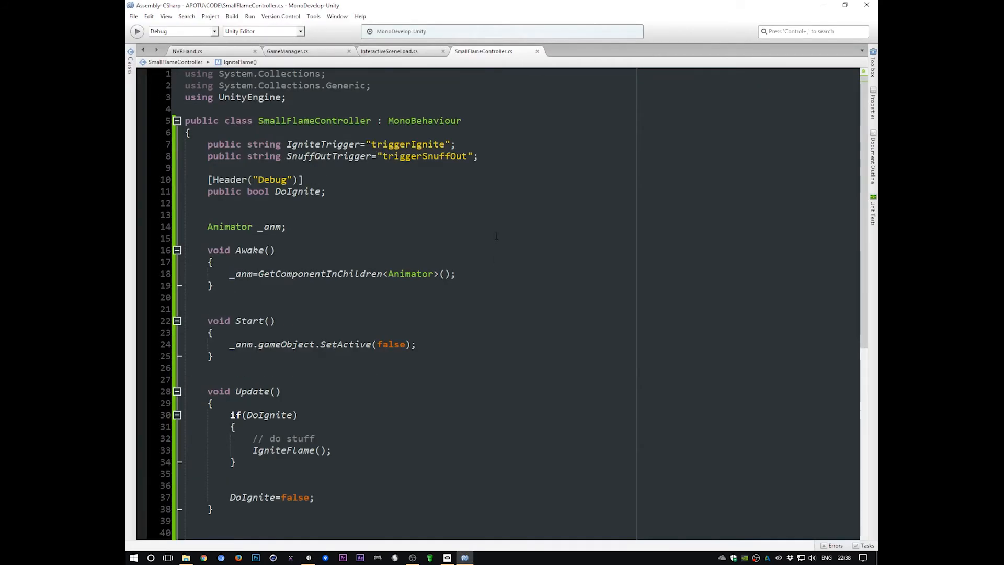
pyautogui.click(471, 191)
pyautogui.press('Return')
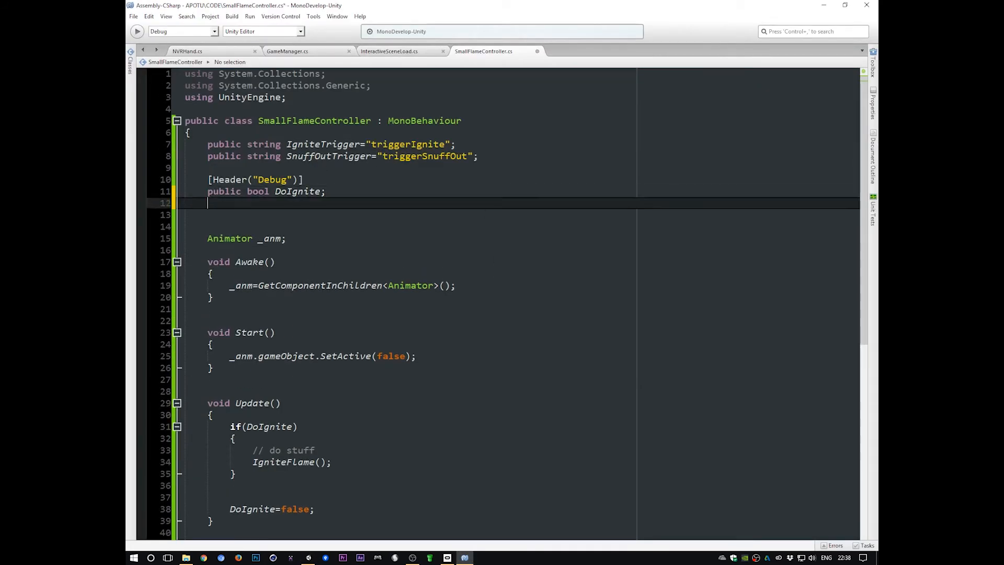
pyautogui.write('pu')
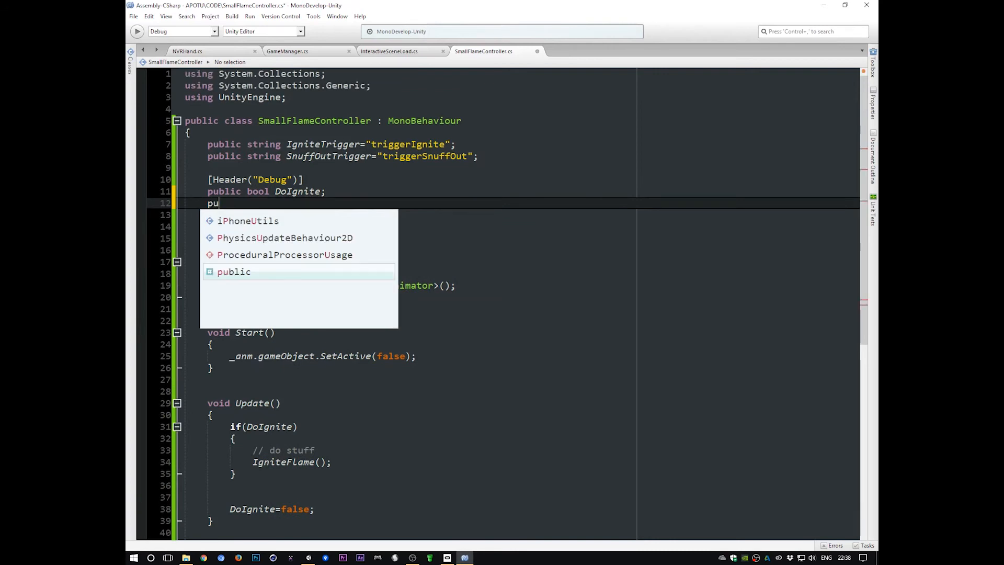
pyautogui.write('blic bool')
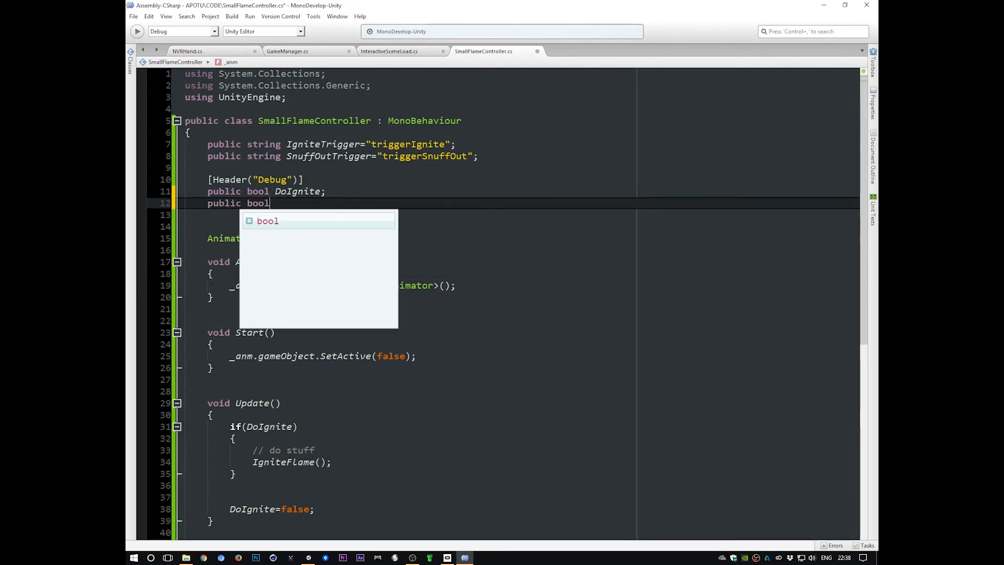
pyautogui.write(' SnuffO')
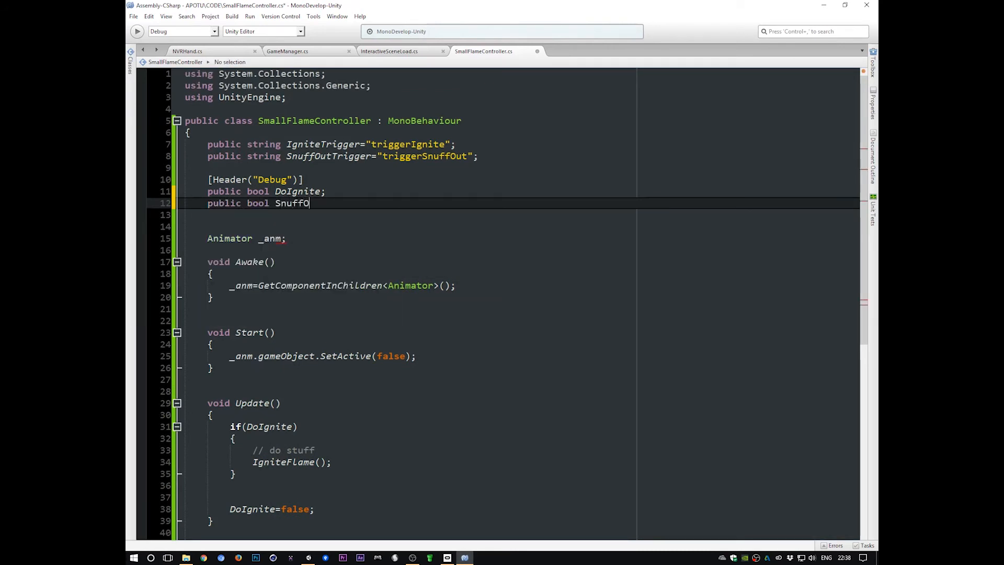
pyautogui.write('ut;')
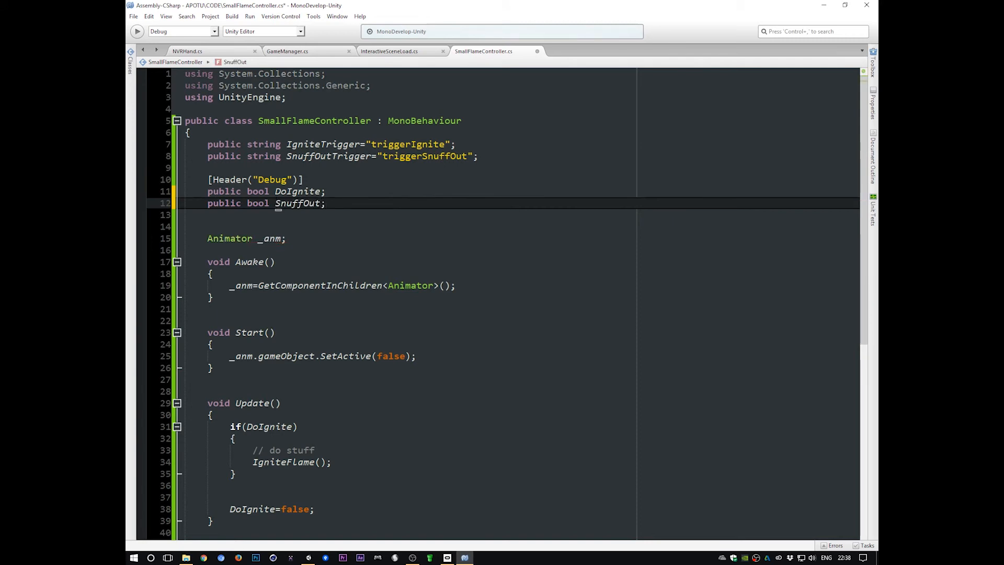
pyautogui.click(277, 205)
pyautogui.write('Do')
# Add an empty if(DoSnuffOut) block below the DoIgnite block in Update()
pyautogui.scroll(-5, 395, 341)
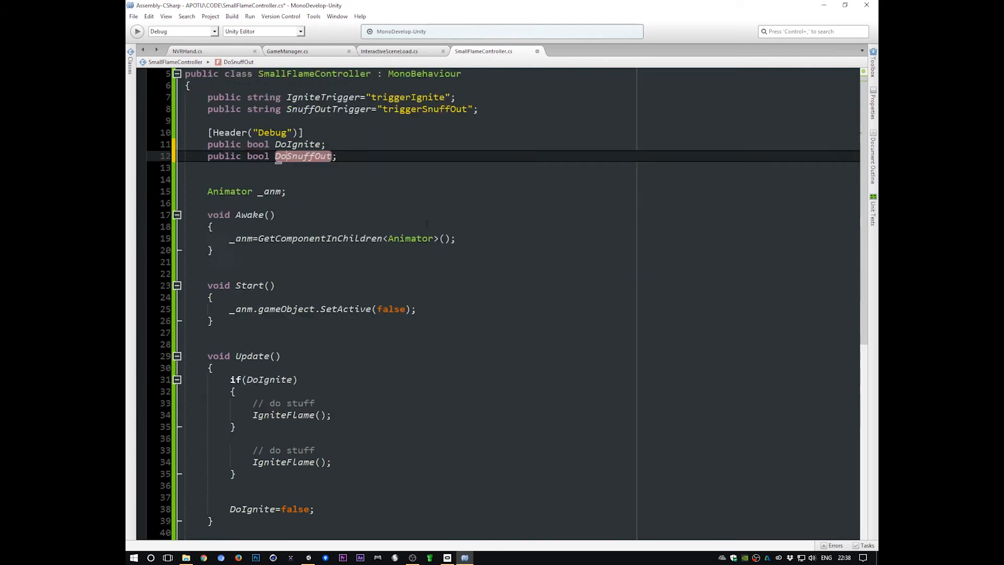
pyautogui.click(253, 285)
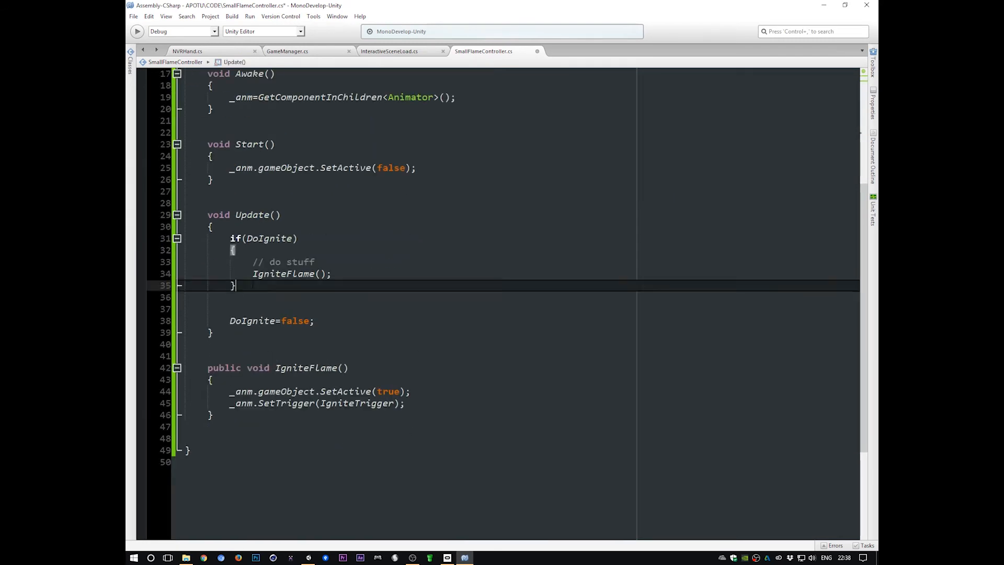
pyautogui.press('Return')
pyautogui.press('Return')
pyautogui.write('if')
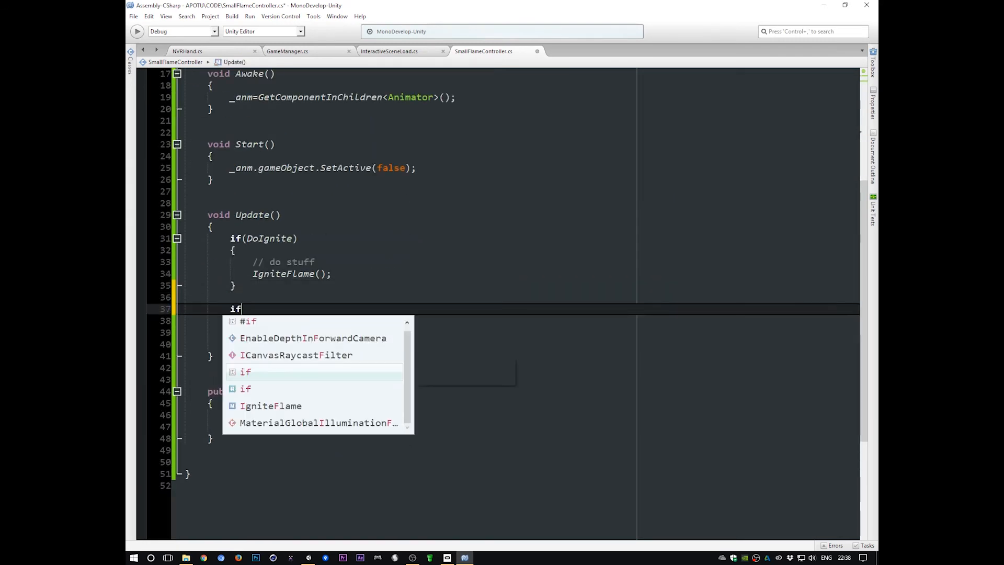
pyautogui.write('(DoSnuffOut)')
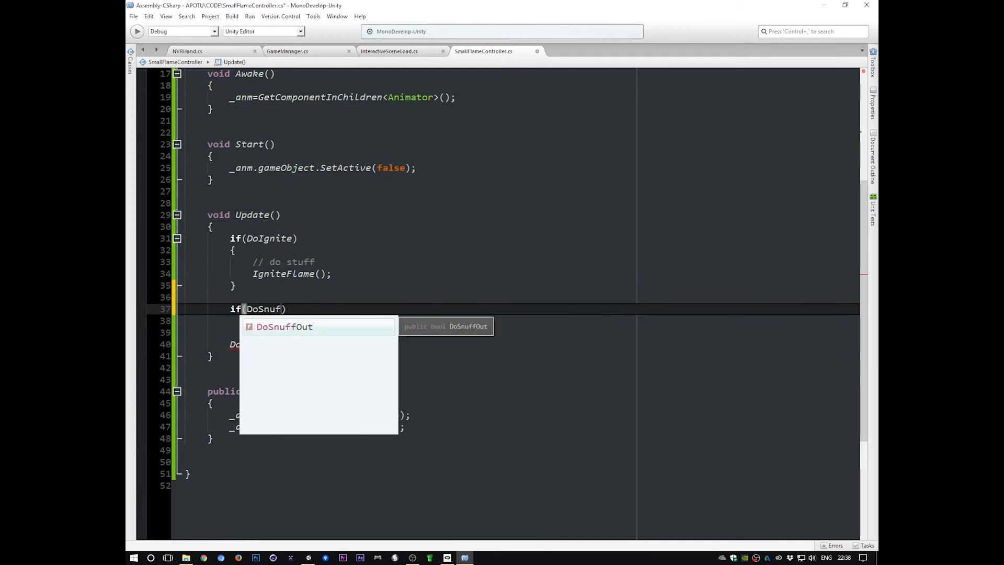
pyautogui.press('Return')
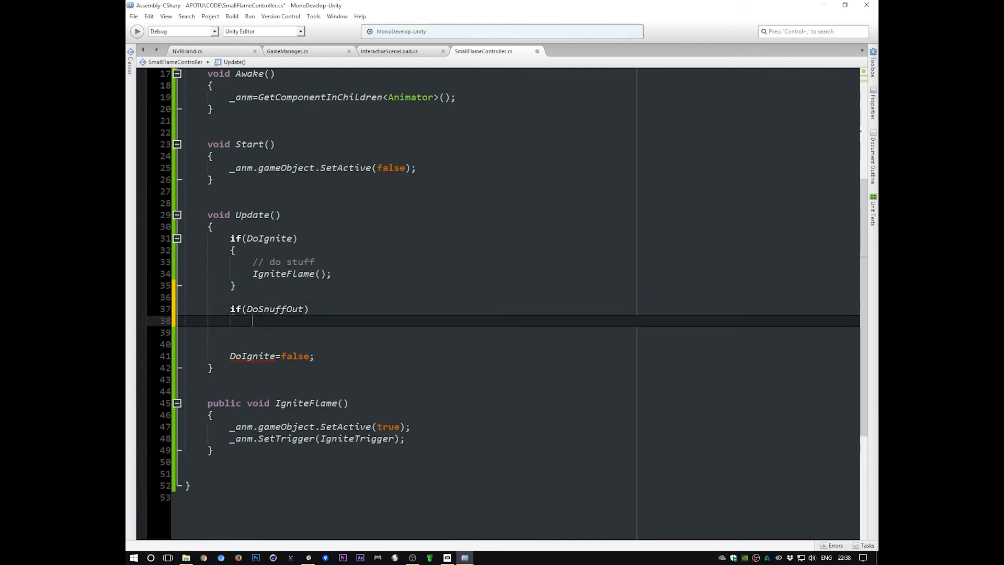
pyautogui.write('{')
pyautogui.press('Return')
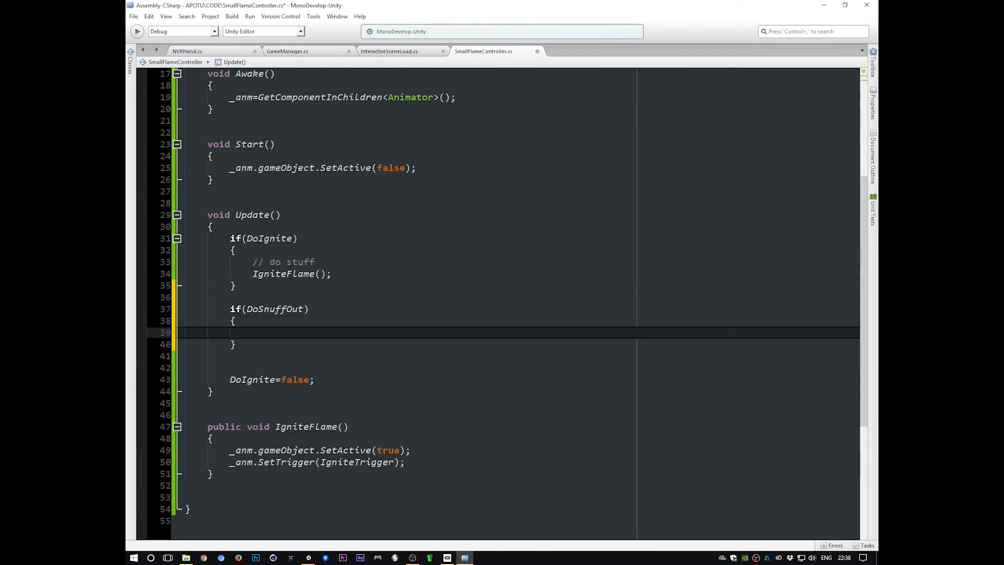
# Remove the "do stuff" comment from the DoIgnite block and call SnuffOutFlame(); inside the DoSnuffOut block
pyautogui.tripleClick(288, 262)
pyautogui.press('Delete')
pyautogui.click(262, 321)
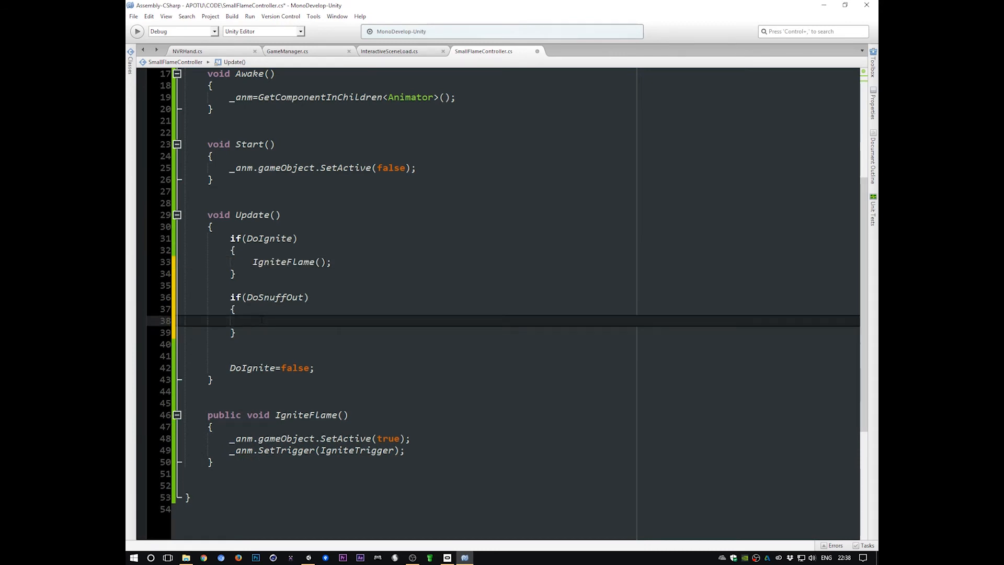
pyautogui.write('SnuffOutFl')
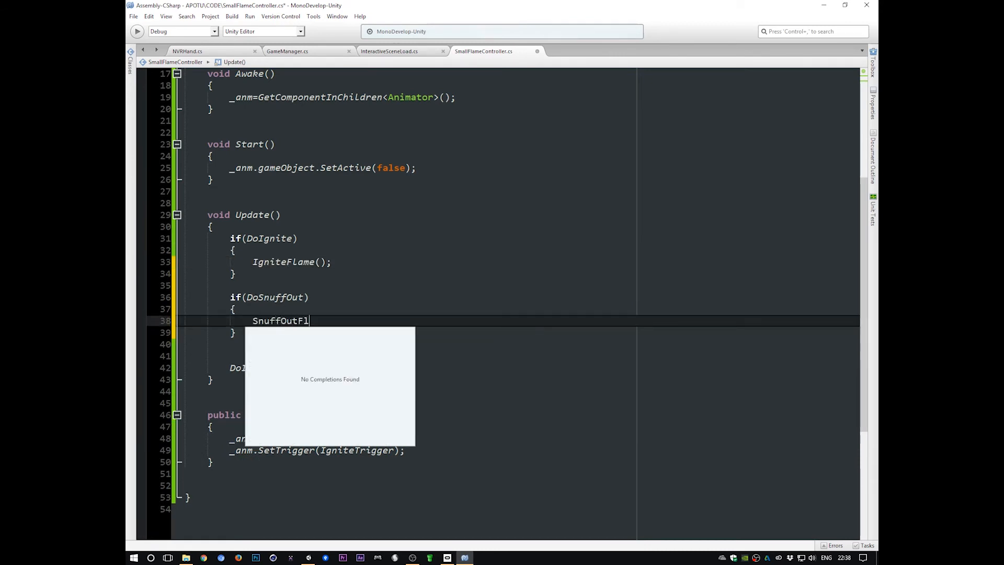
pyautogui.write('ame();')
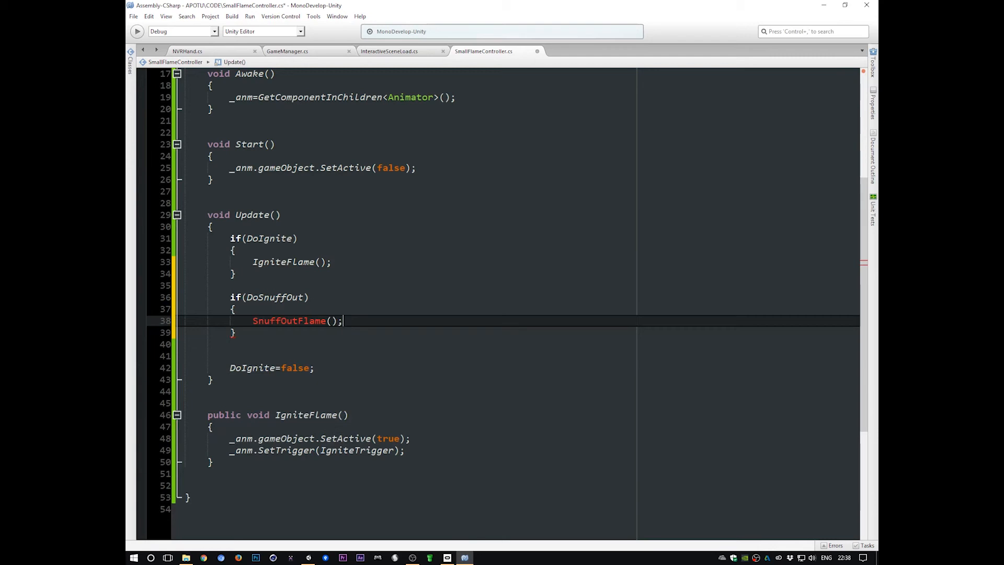
# Add DoSnuffOut=false; directly below DoIgnite=false; at the end of Update() and save the script
pyautogui.press('Down')
pyautogui.press('Down')
pyautogui.press('Down')
pyautogui.press('Down')
pyautogui.press('Return')
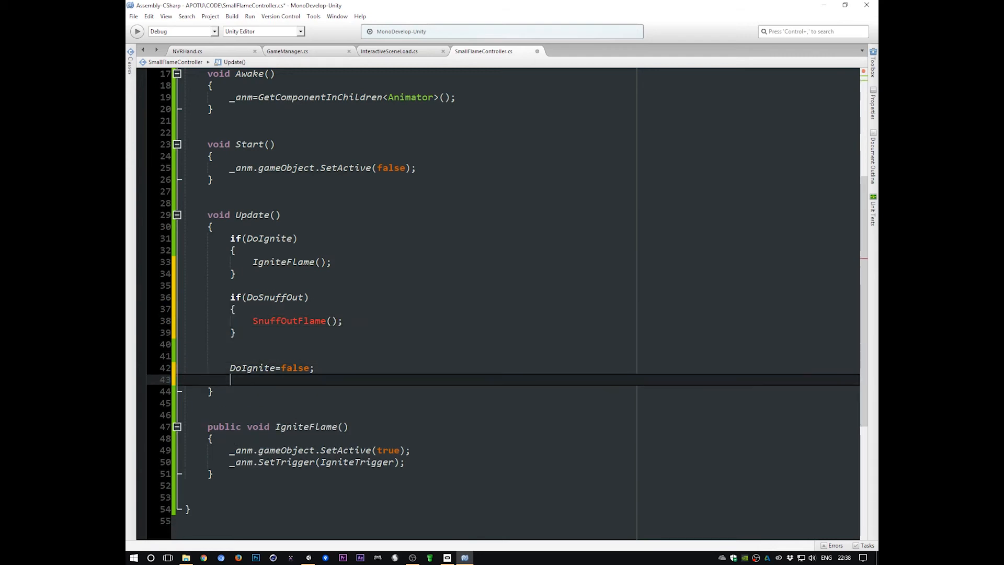
pyautogui.write('DoSnuffout')
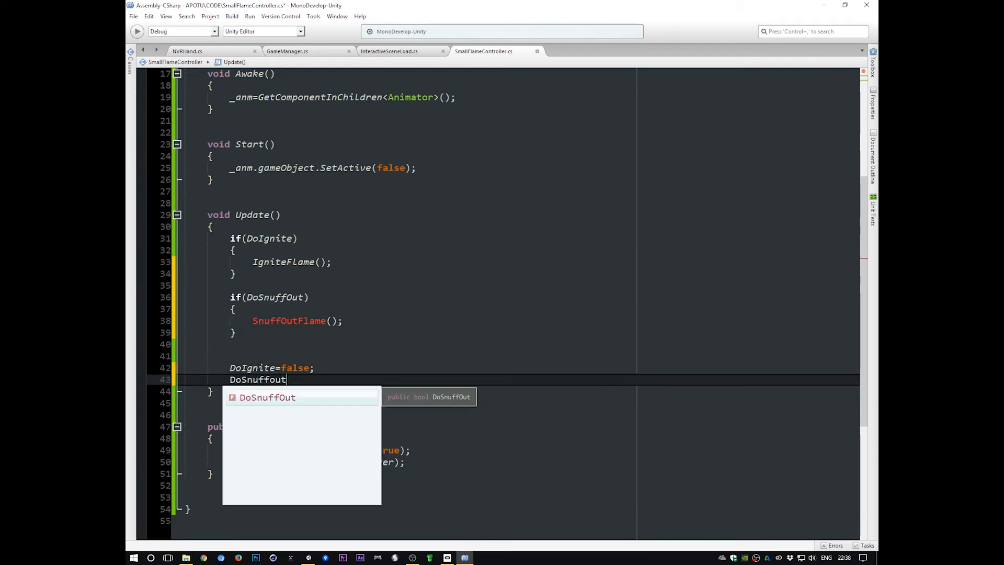
pyautogui.write('()')
pyautogui.press('BackSpace')
pyautogui.press('BackSpace')
pyautogui.press('BackSpace')
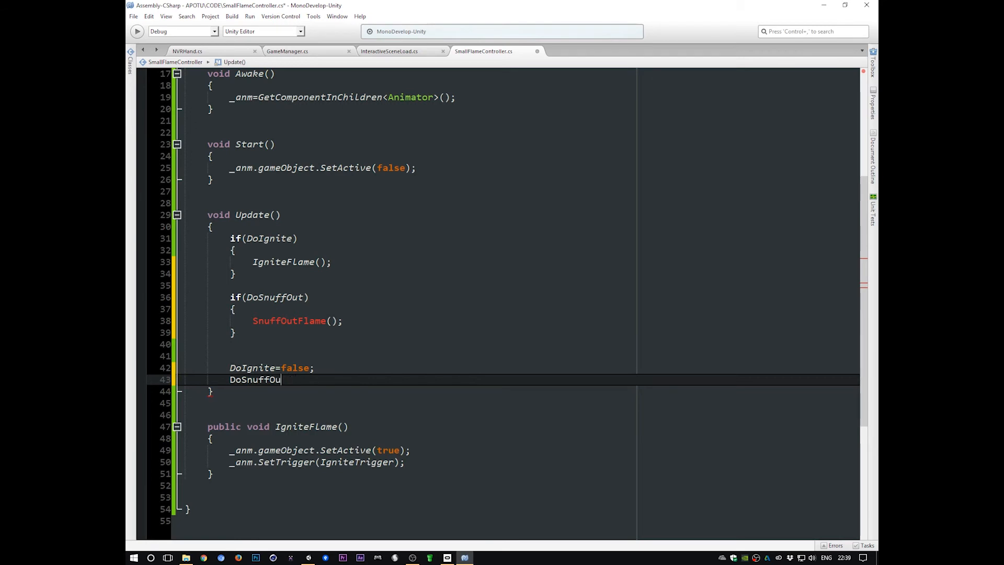
pyautogui.write('t=false;')
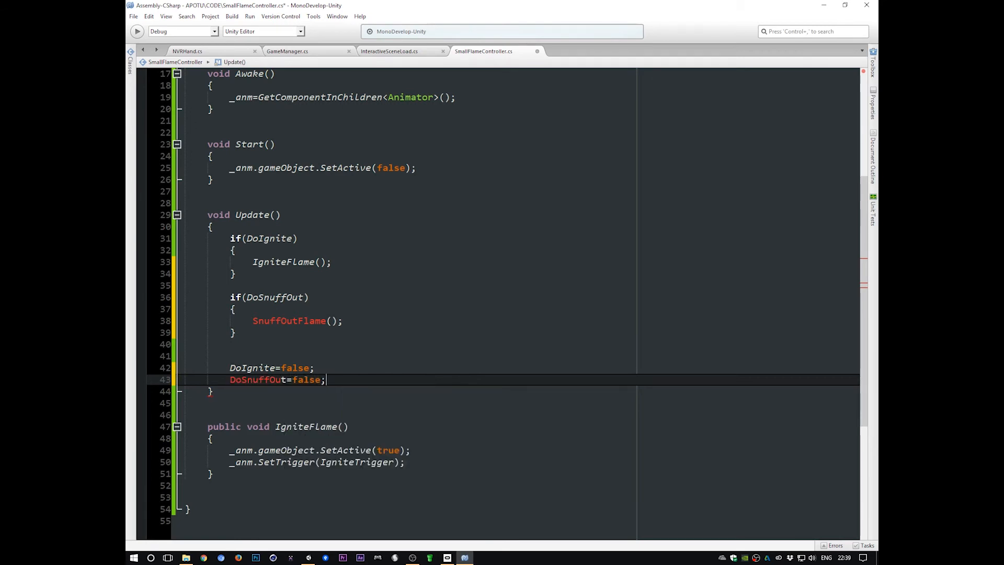
pyautogui.hotkey('ctrl', 's')
# Add an empty public void SnuffOutFlame() method below IgniteFlame() in SmallFlameController.cs
pyautogui.press('Down')
pyautogui.press('Down')
pyautogui.press('Down')
pyautogui.press('Down')
pyautogui.press('Down')
pyautogui.press('Down')
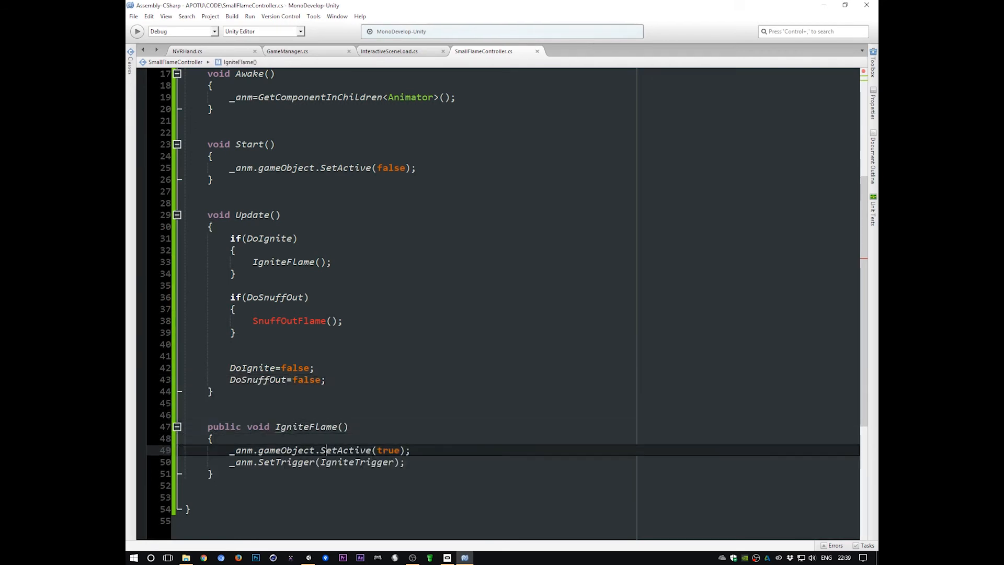
pyautogui.press('Down')
pyautogui.press('Down')
pyautogui.press('Down')
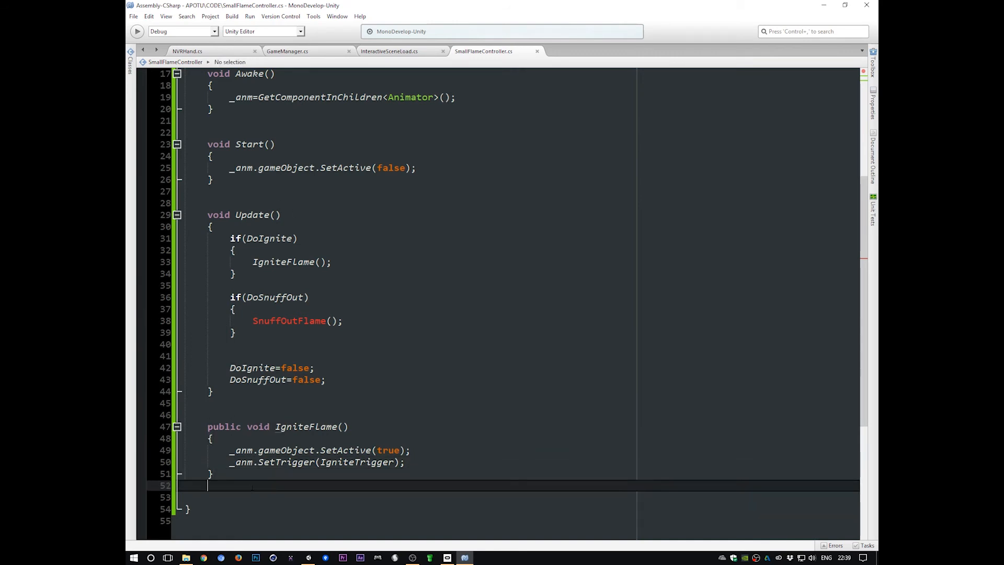
pyautogui.press('Return')
pyautogui.press('Return')
pyautogui.write('public v')
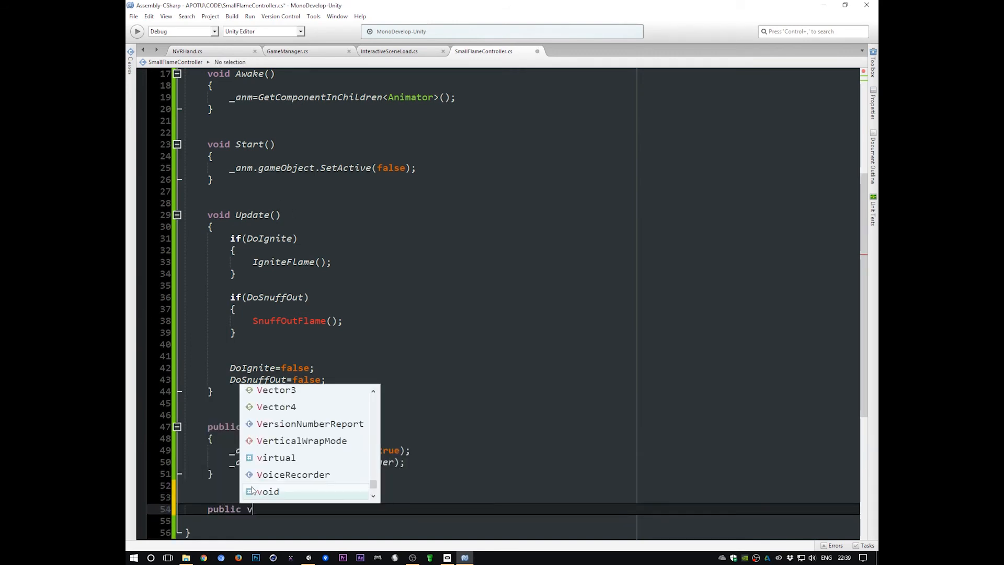
pyautogui.write('oid Sn')
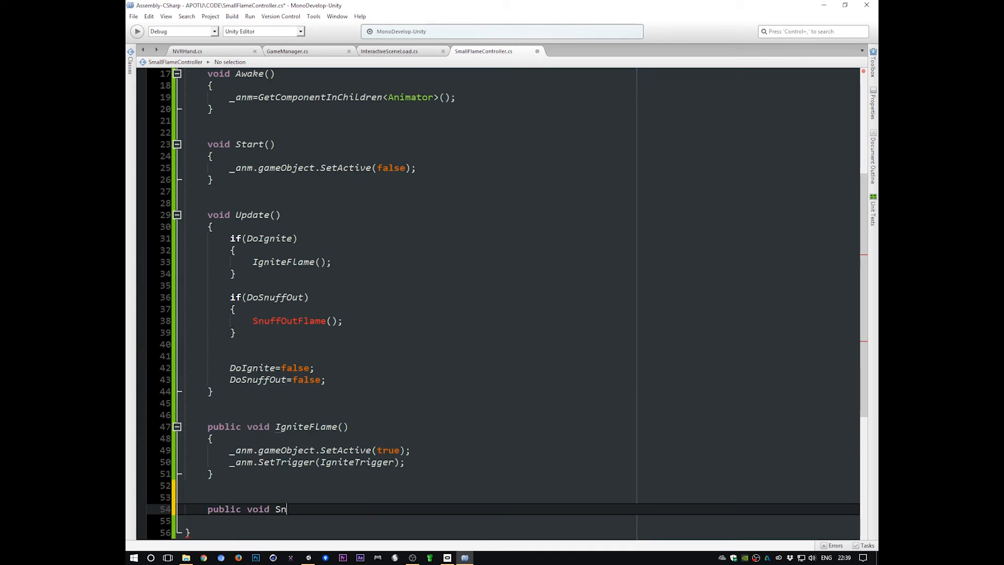
pyautogui.write('uffOutFlame()')
pyautogui.press('Return')
pyautogui.write('{')
pyautogui.press('Return')
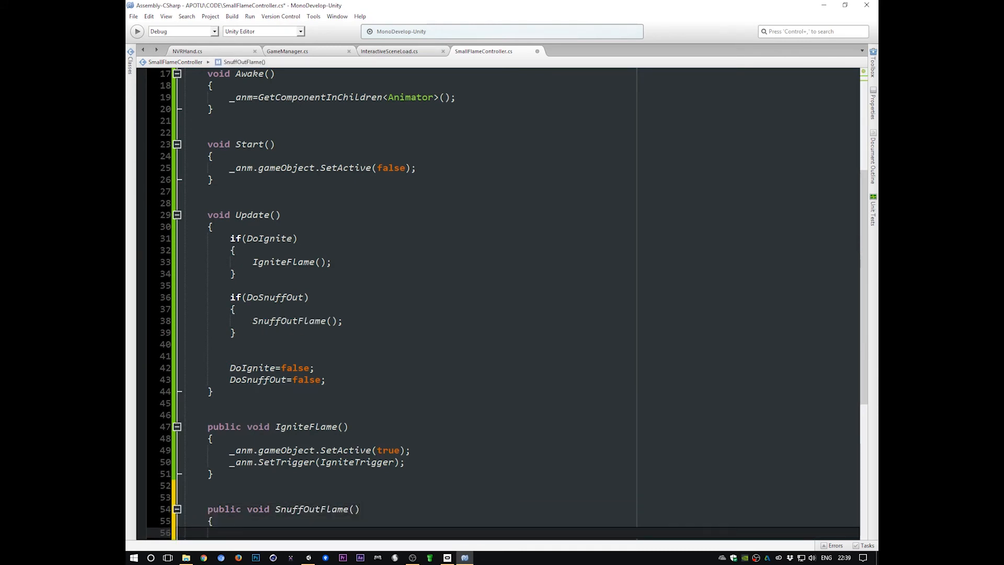
pyautogui.scroll(-1, 370, 448)
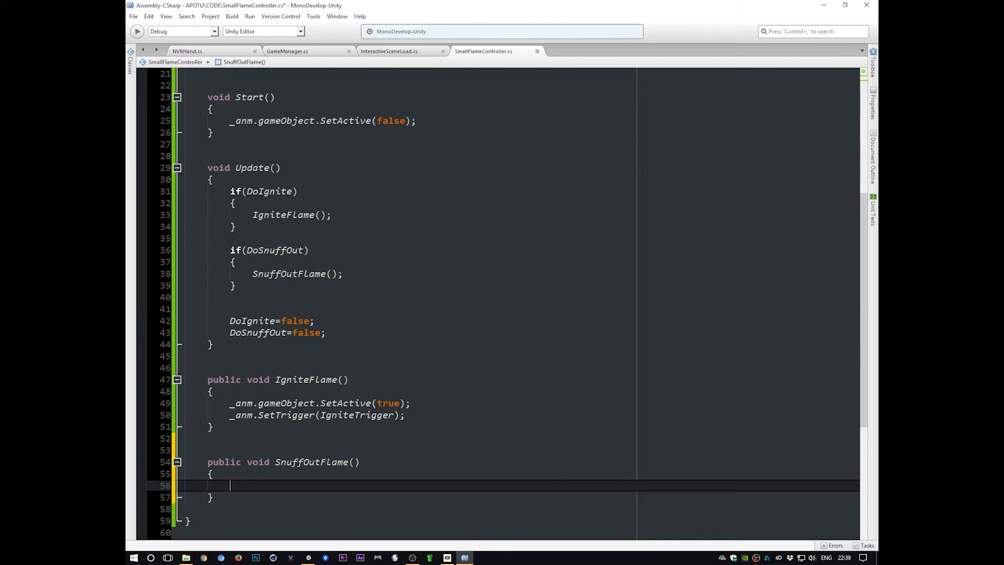
# Review the _anm.gameObject.SetActive(true) line inside IgniteFlame() alongside the empty SnuffOutFlame() body
pyautogui.click(285, 274)
pyautogui.scroll(-3, 285, 274)
pyautogui.click(296, 342)
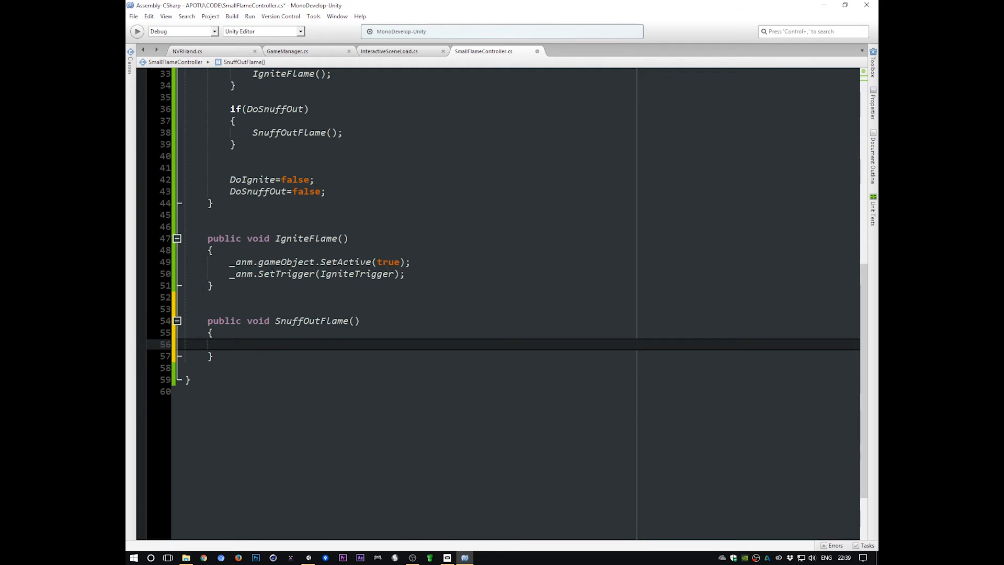
pyautogui.tripleClick(277, 263)
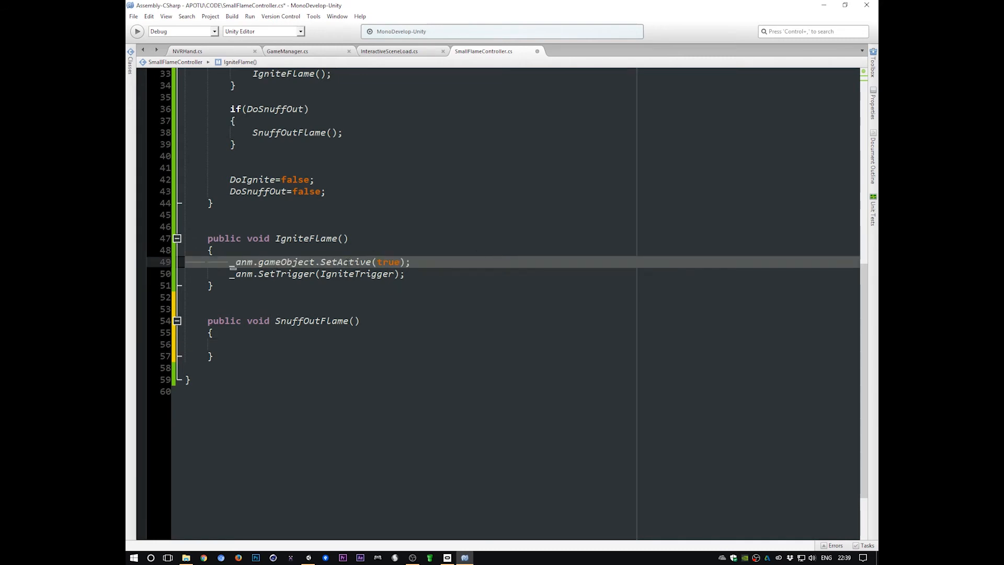
pyautogui.tripleClick(331, 262)
pyautogui.moveTo(331, 261); pyautogui.dragTo(374, 261)
pyautogui.click(338, 262)
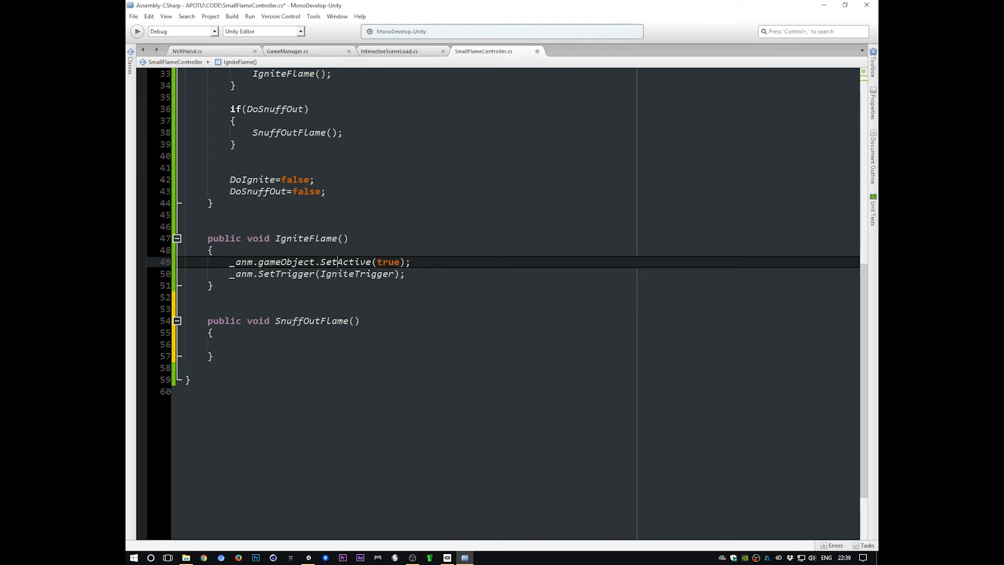
pyautogui.click(417, 263)
# Check Unity's console, return to MonoDevelop, go to the SnuffOutFlame() definition from its call, and save the script
pyautogui.hotkey('alt', 'Tab')
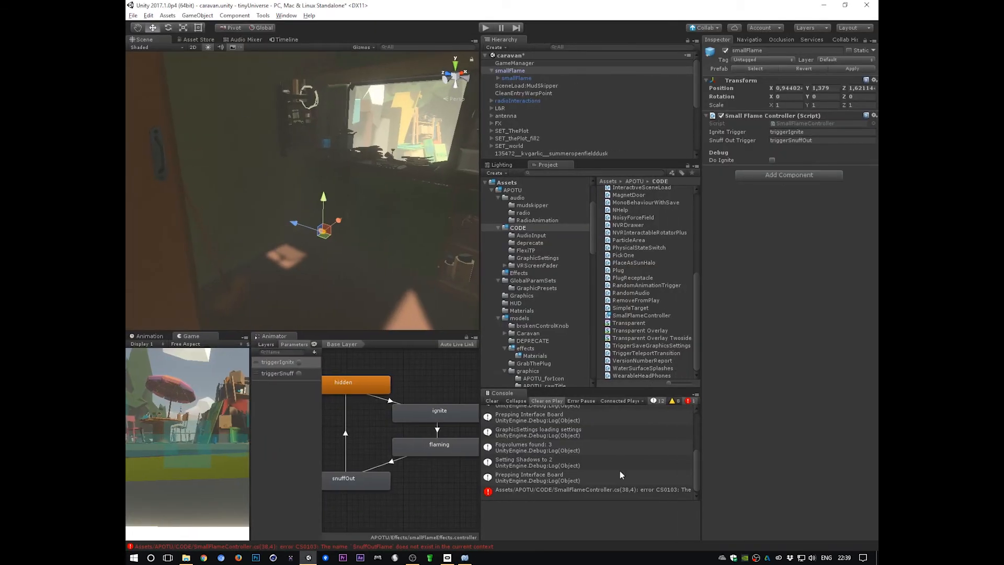
pyautogui.hotkey('alt', 'Tab')
pyautogui.scroll(5, 383, 330)
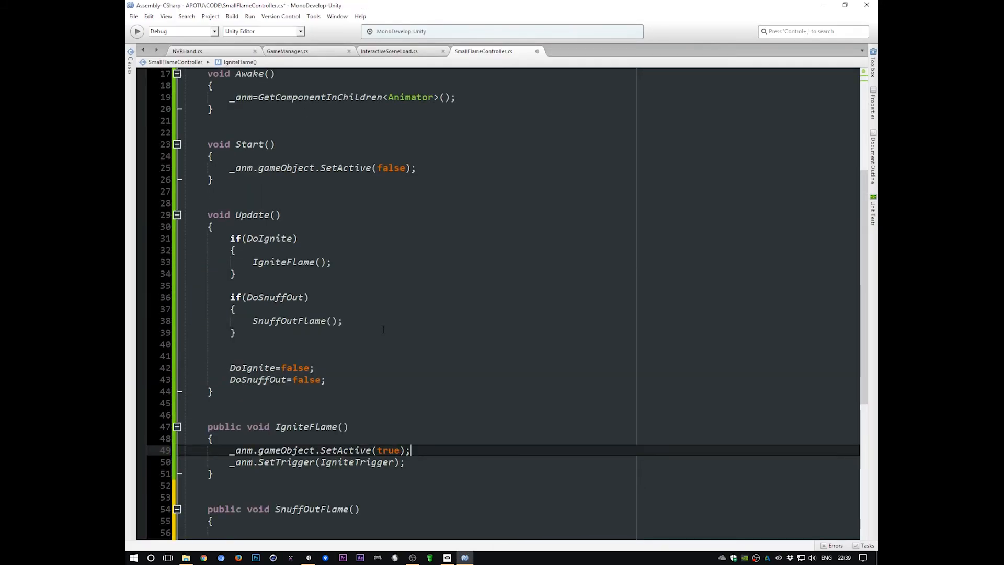
pyautogui.click(282, 320)
pyautogui.press('F12')
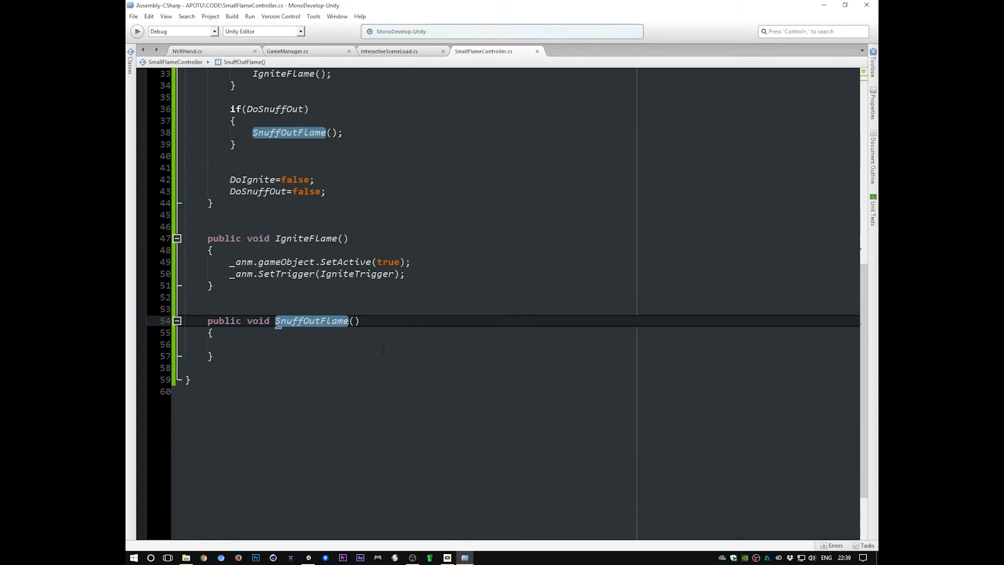
# Open the console's SmallFlameController.cs error in Unity, compare the SnuffOutFlame() call with the method's name, and save the script again
pyautogui.hotkey('alt', 'Tab')
pyautogui.click(661, 491)
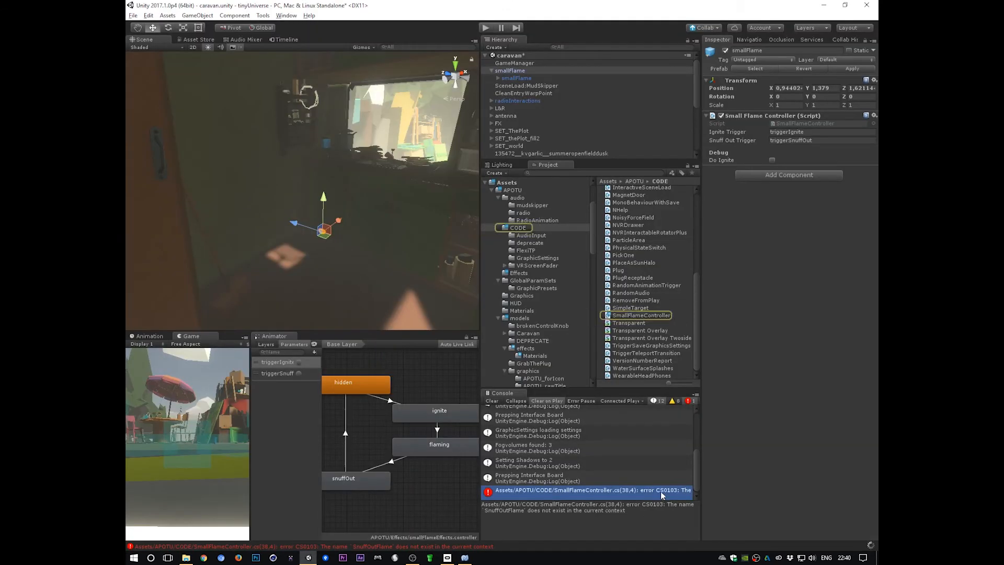
pyautogui.doubleClick(660, 492)
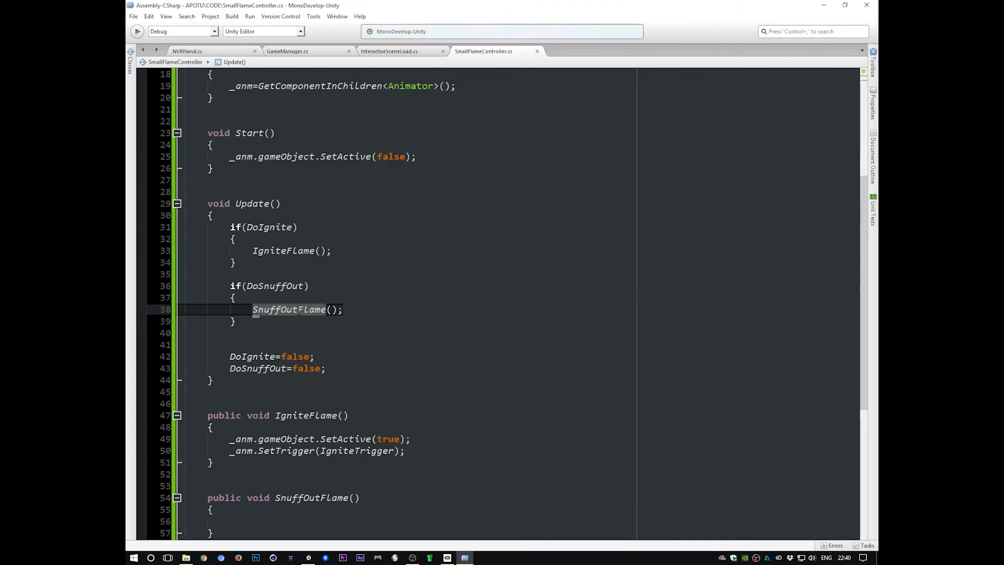
pyautogui.press('F12')
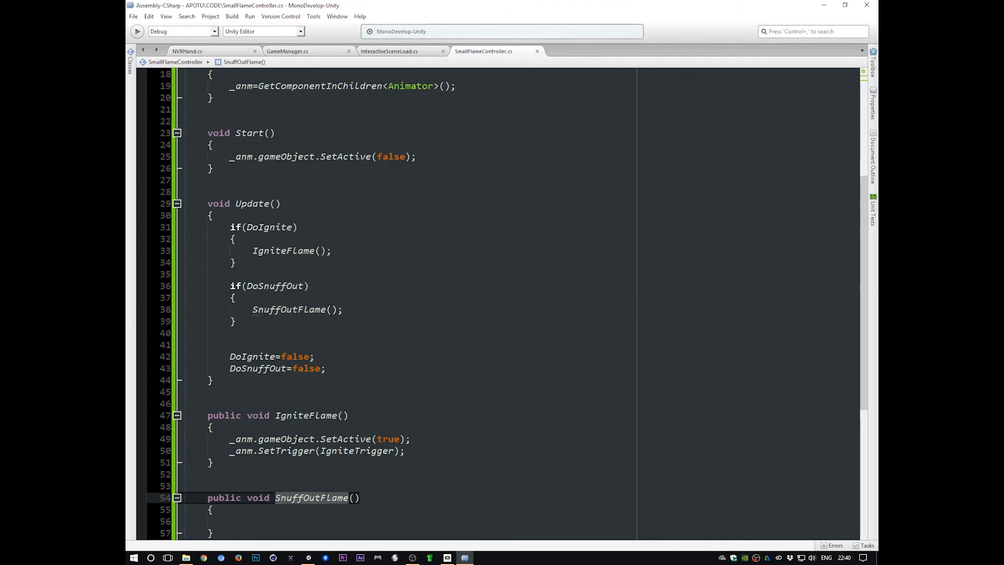
pyautogui.write('SnuffOutFlame')
pyautogui.hotkey('ctrl', 's')
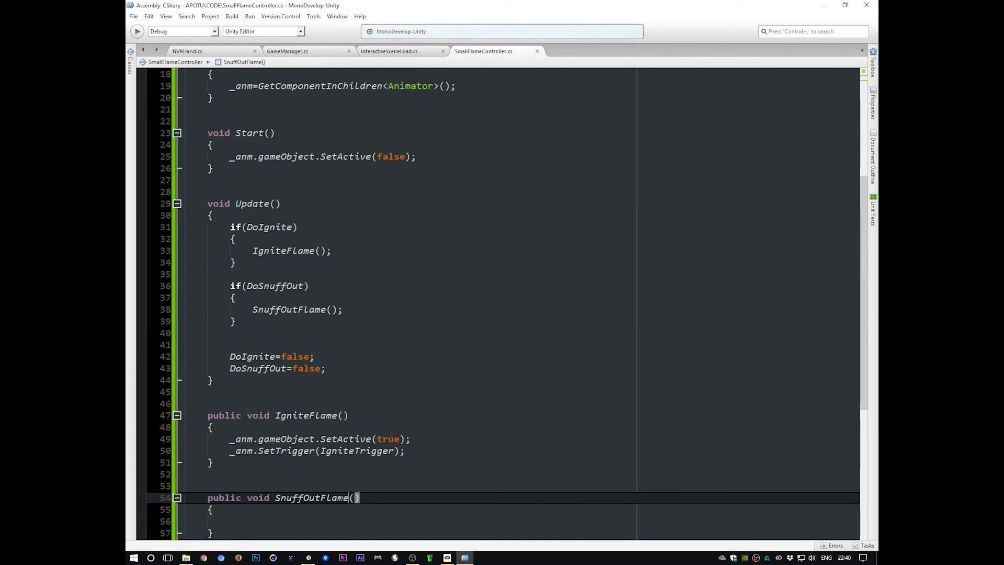
pyautogui.hotkey('ctrl', 'd')
pyautogui.hotkey('ctrl', 's')
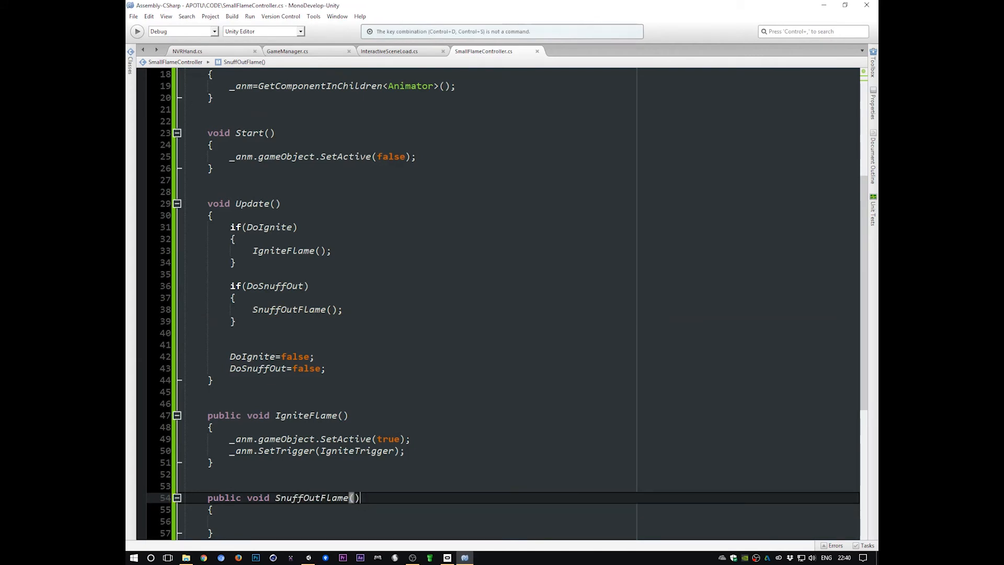
# Switch to Unity and clear the console messages
pyautogui.hotkey('alt', 'Tab')
pyautogui.scroll(-1, 640, 472)
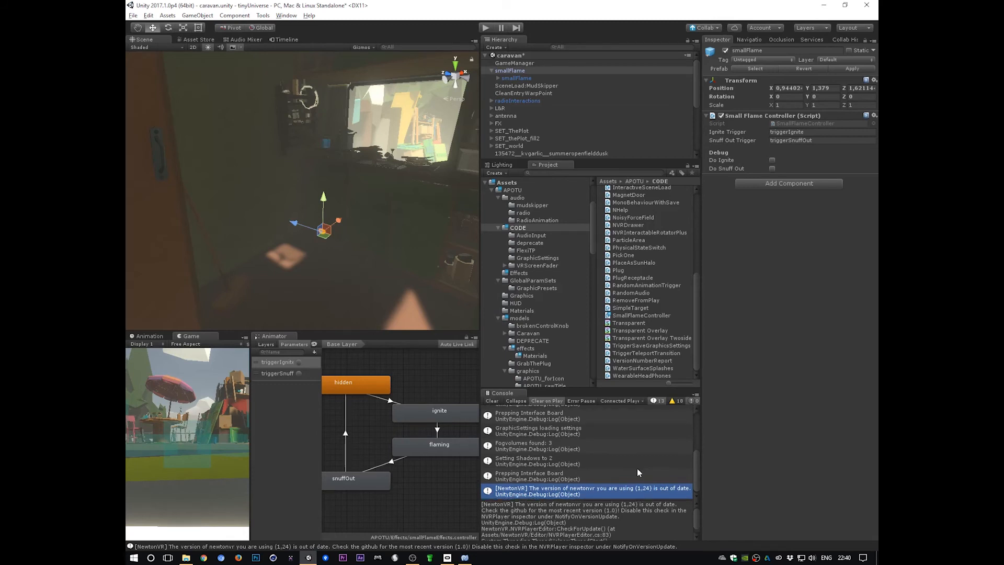
pyautogui.click(492, 401)
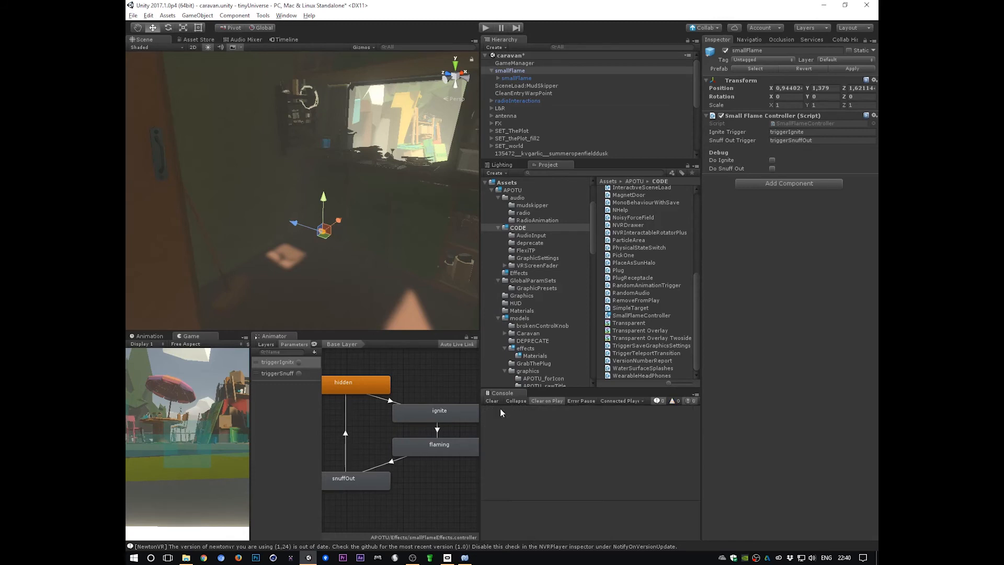
# Return to MonoDevelop and review the SnuffOutFlame() call, the IgniteFlame() body, and the trigger and debug variables in the script
pyautogui.hotkey('alt', 'Tab')
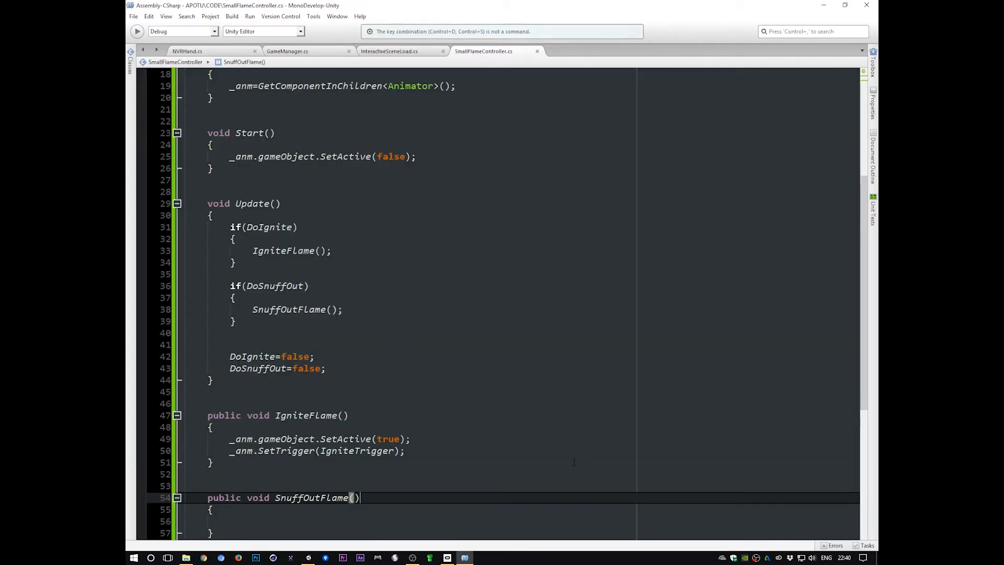
pyautogui.hotkey('alt', 'Tab')
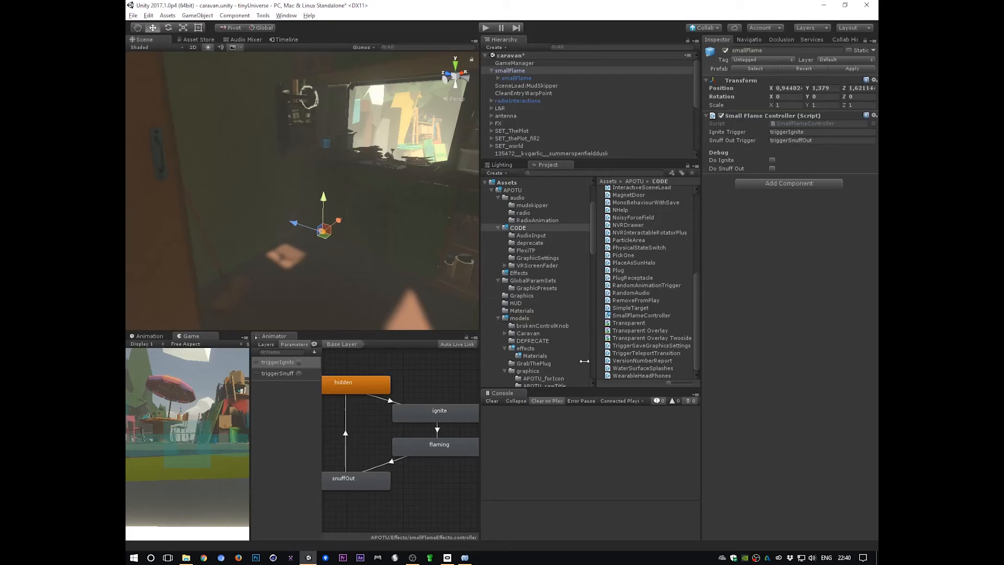
pyautogui.hotkey('alt', 'Tab')
pyautogui.hotkey('alt', 'Tab')
pyautogui.hotkey('alt', 'Tab')
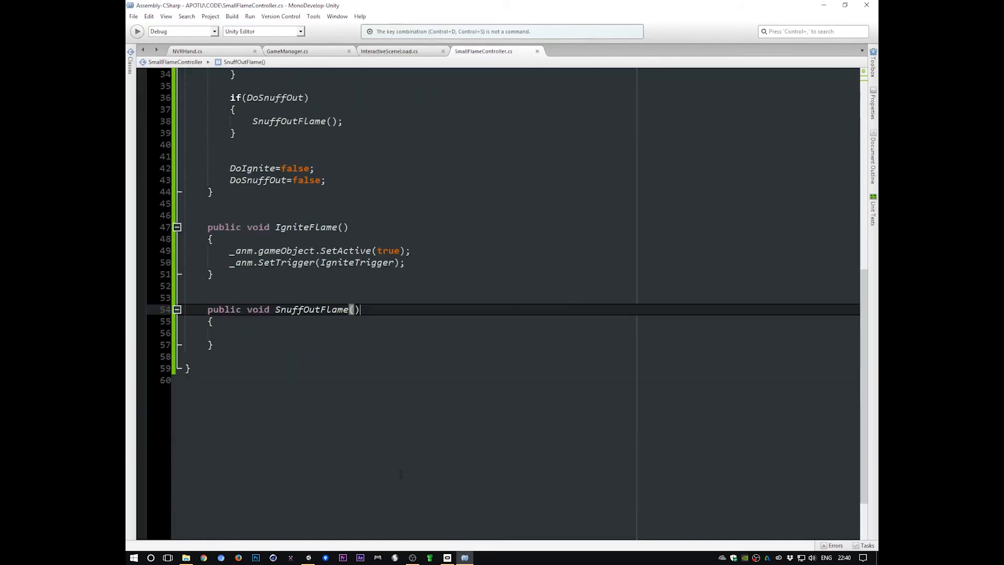
pyautogui.press('Down')
pyautogui.press('Down')
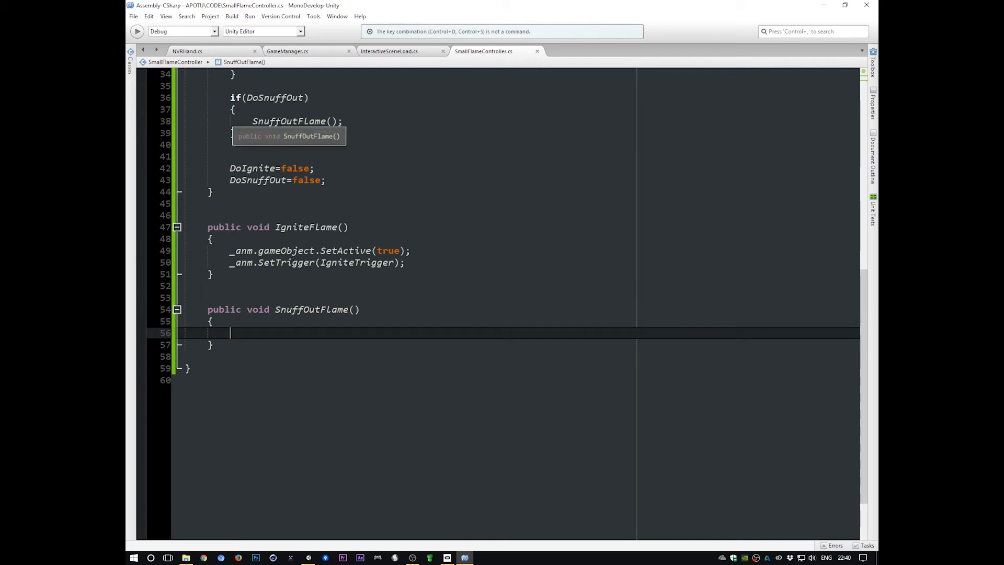
pyautogui.click(256, 122)
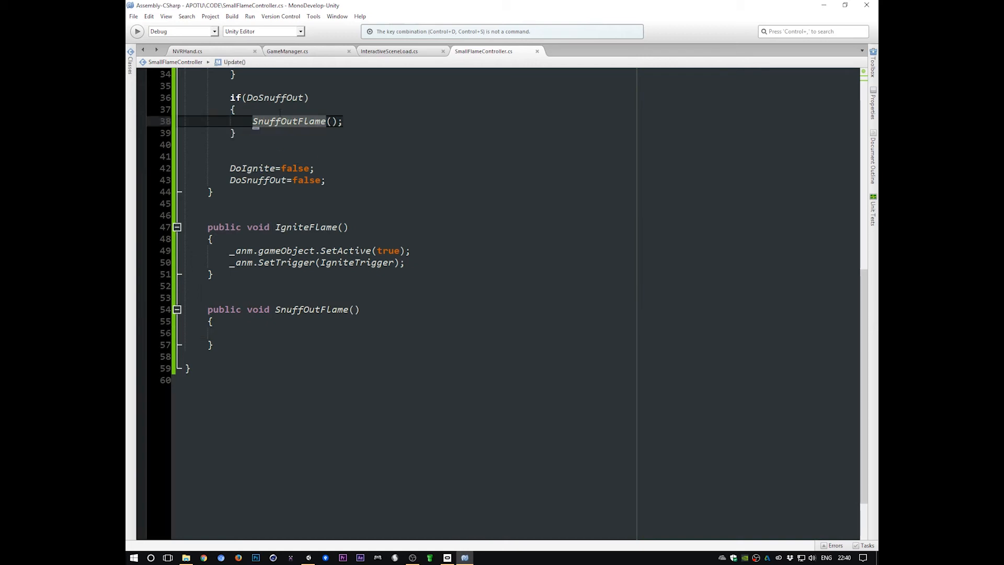
pyautogui.click(249, 329)
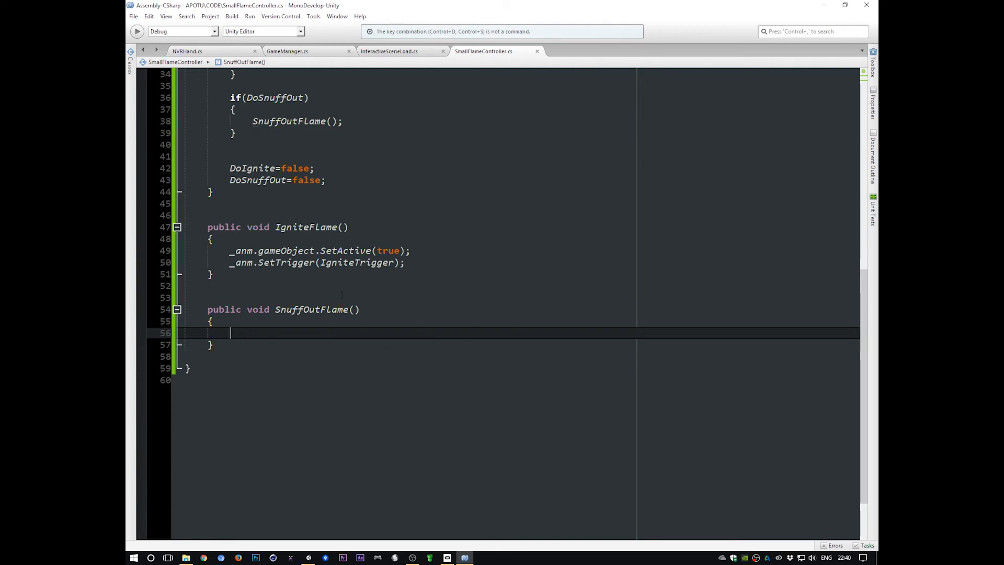
pyautogui.click(365, 251)
pyautogui.scroll(10, 365, 253)
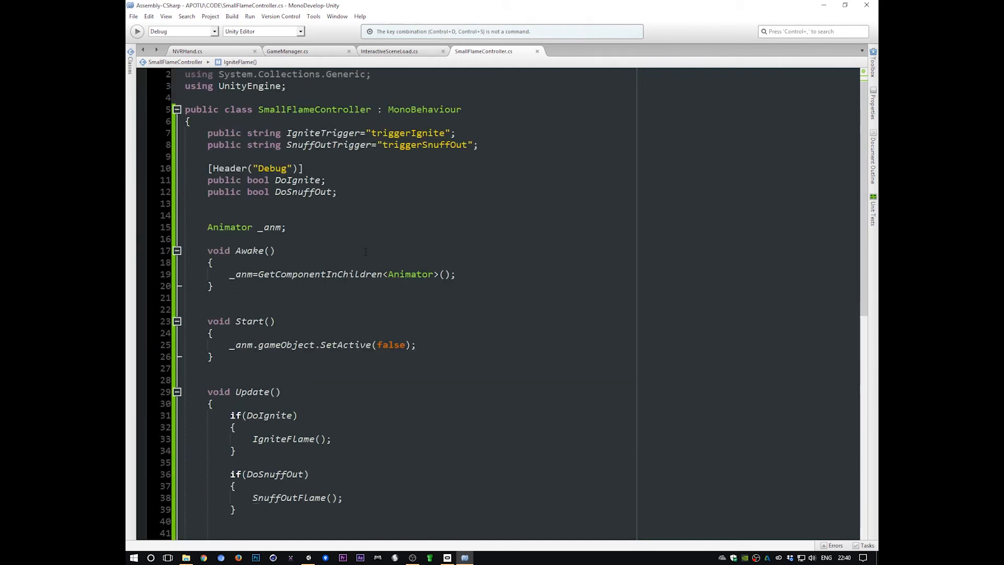
pyautogui.scroll(-10, 365, 252)
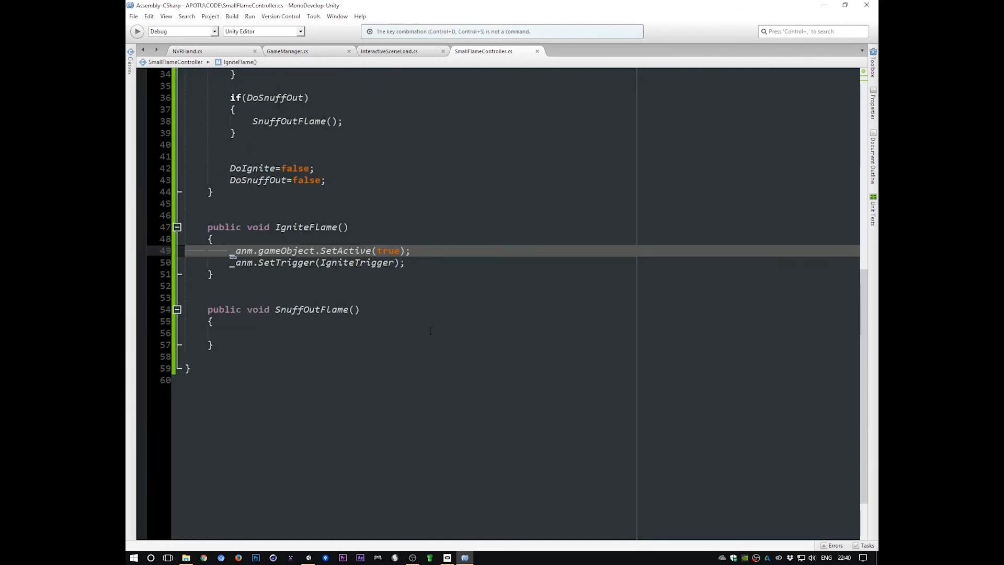
# Switch to Unity, widen the Animator view, and inspect the flaming and snuffOut states and the smallFlame object's settings
pyautogui.hotkey('alt', 'Tab')
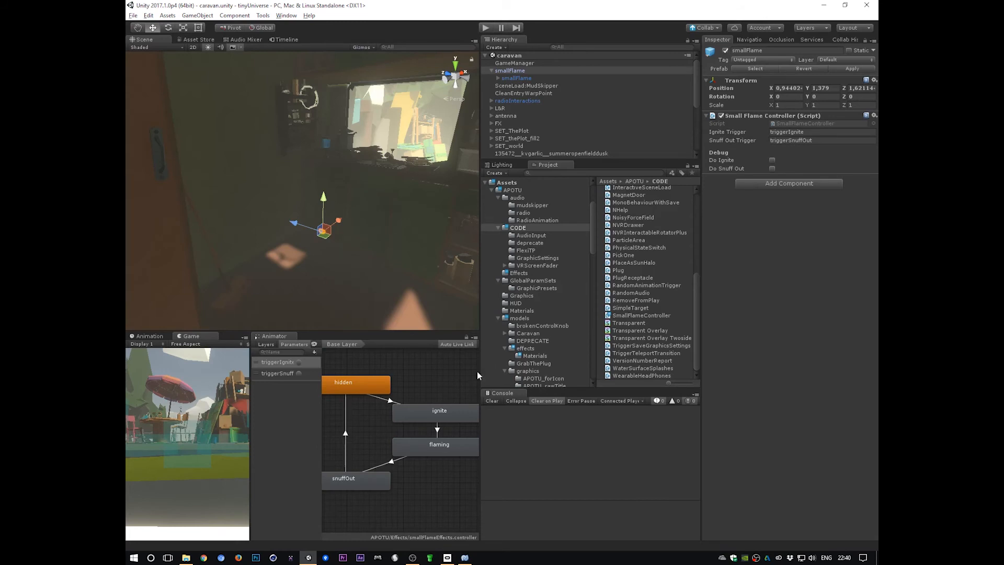
pyautogui.moveTo(481, 375); pyautogui.dragTo(547, 370)
pyautogui.click(482, 449)
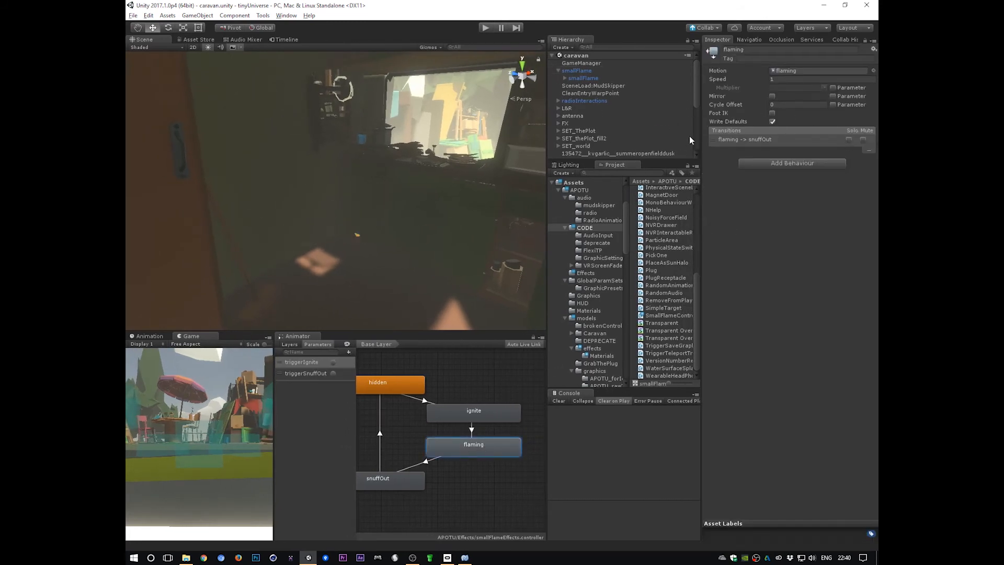
pyautogui.click(387, 480)
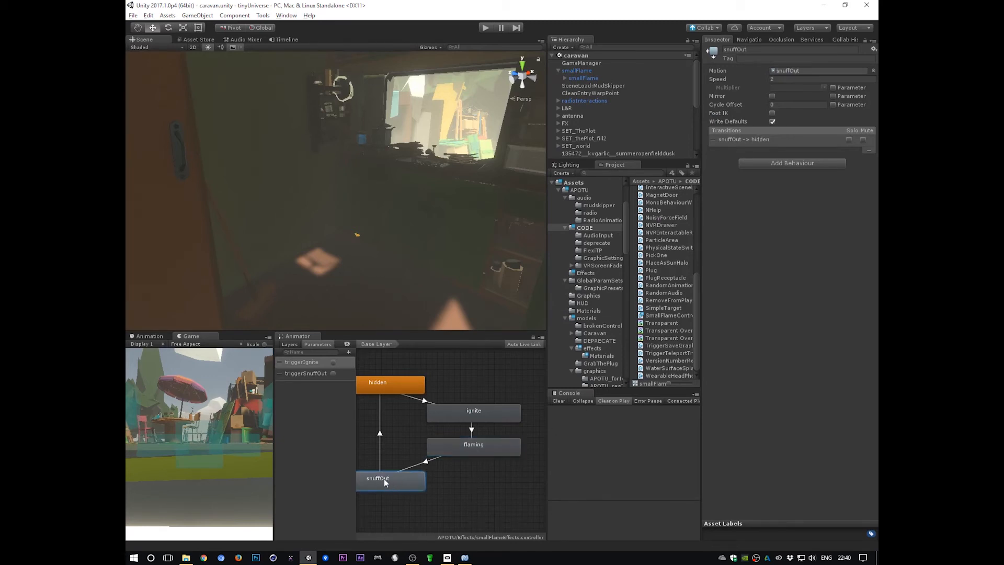
pyautogui.click(574, 71)
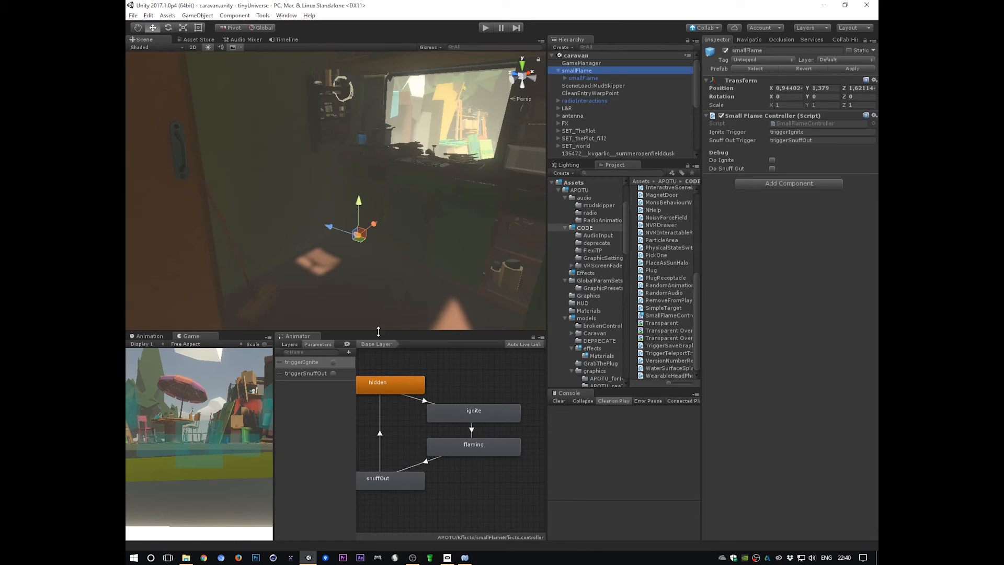
pyautogui.click(386, 477)
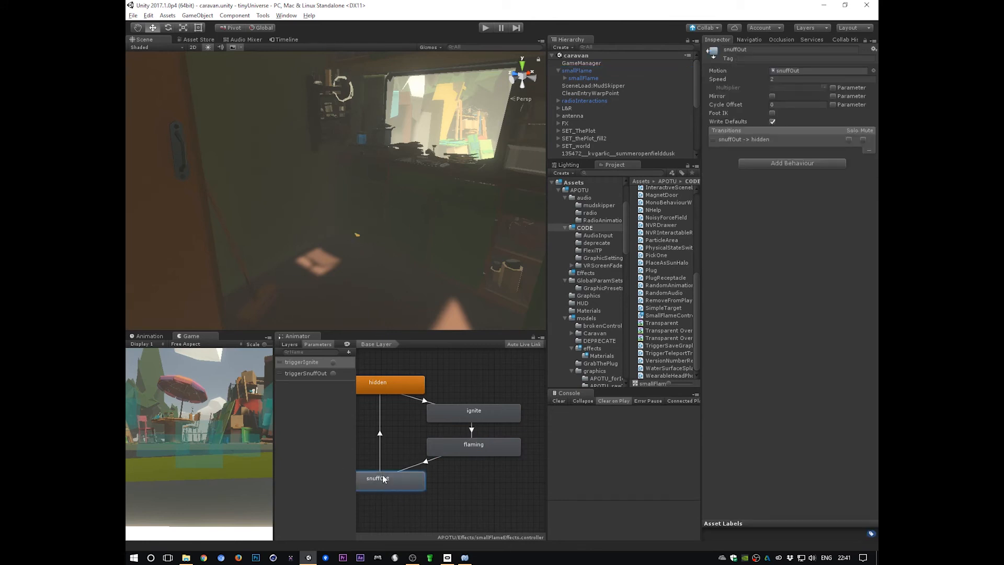
pyautogui.moveTo(700, 302); pyautogui.dragTo(704, 302)
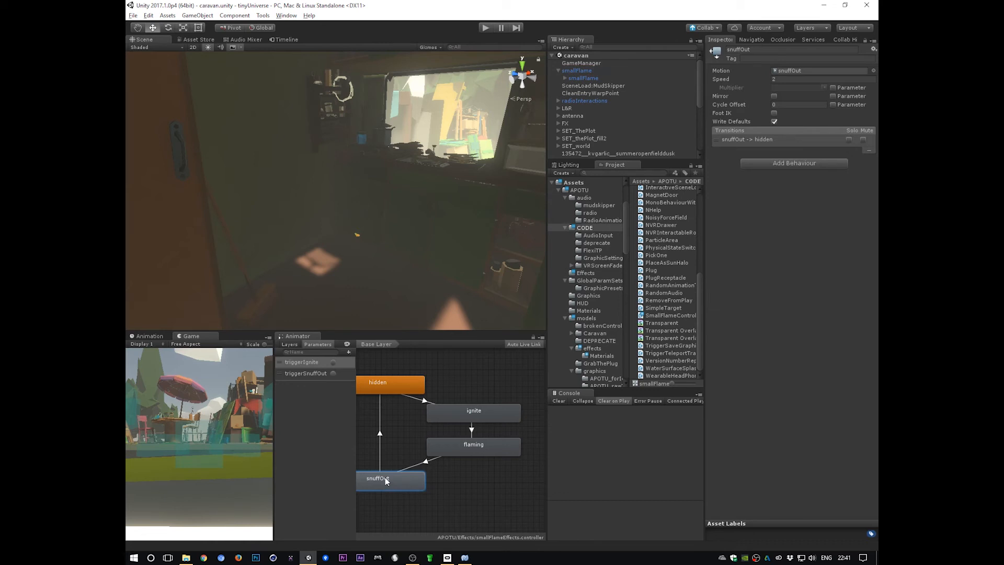
# Examine the snuffOut -> hidden transition's timeline and the hidden state's settings in the Animator
pyautogui.click(379, 460)
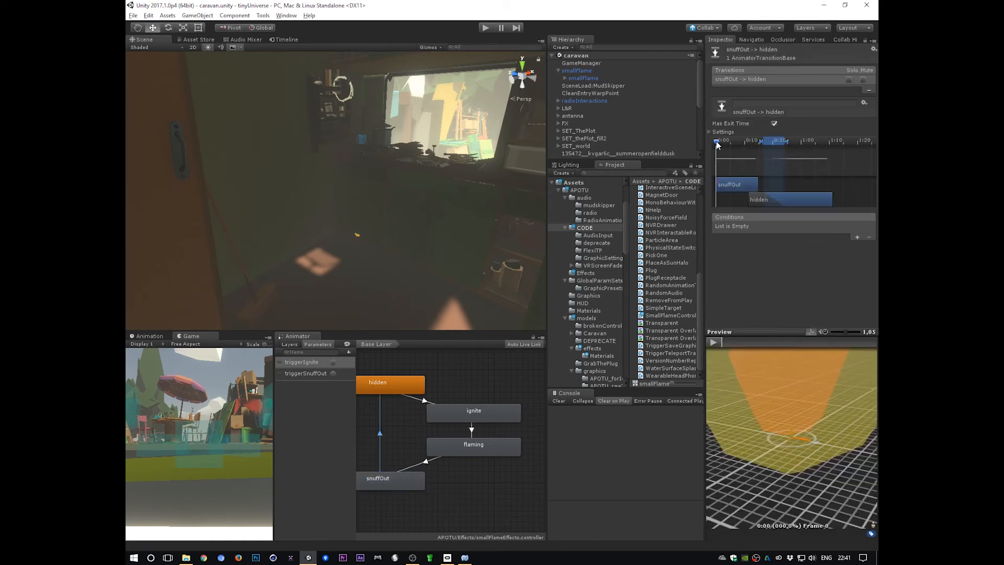
pyautogui.moveTo(717, 145)
pyautogui.mouseDown()
pyautogui.moveTo(763, 146)
pyautogui.moveTo(709, 150)
pyautogui.mouseUp()
pyautogui.moveTo(448, 486); pyautogui.dragTo(480, 502, button='middle')
pyautogui.click(409, 407)
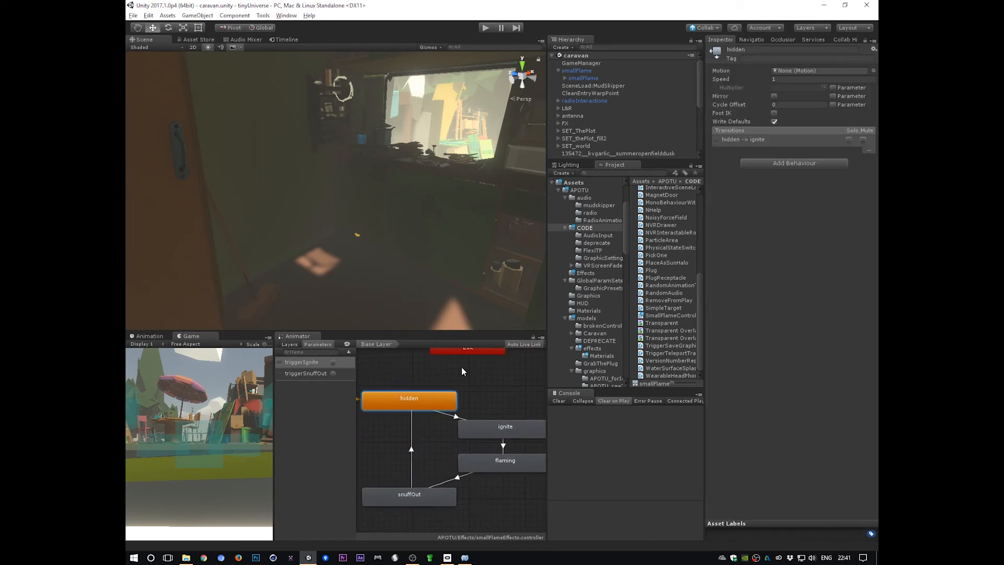
# Inspect the hidden and snuffOut Animator states and the smallFlame object's Small Flame Controller settings
pyautogui.click(394, 382)
pyautogui.click(409, 401)
pyautogui.click(413, 398)
pyautogui.click(412, 496)
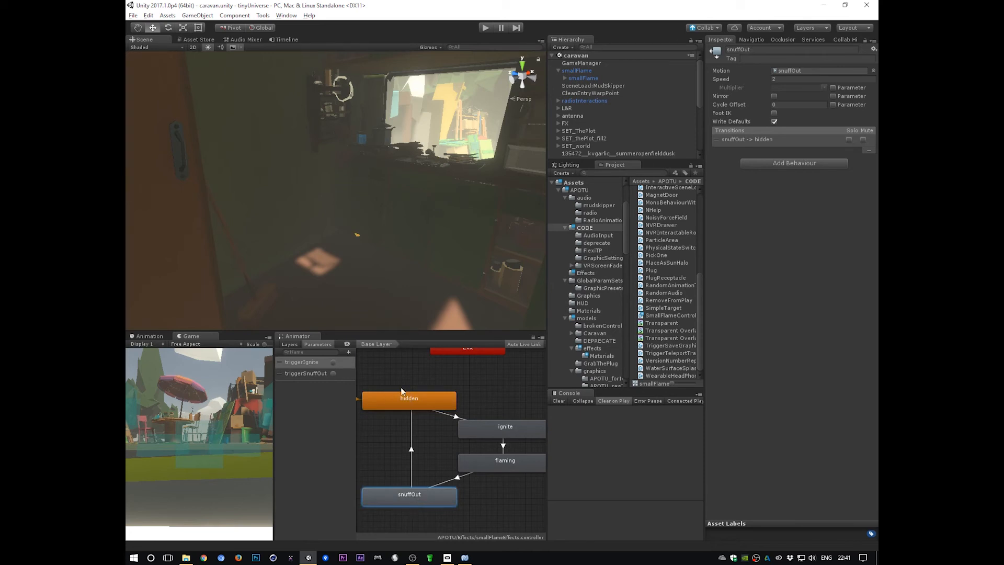
pyautogui.click(578, 70)
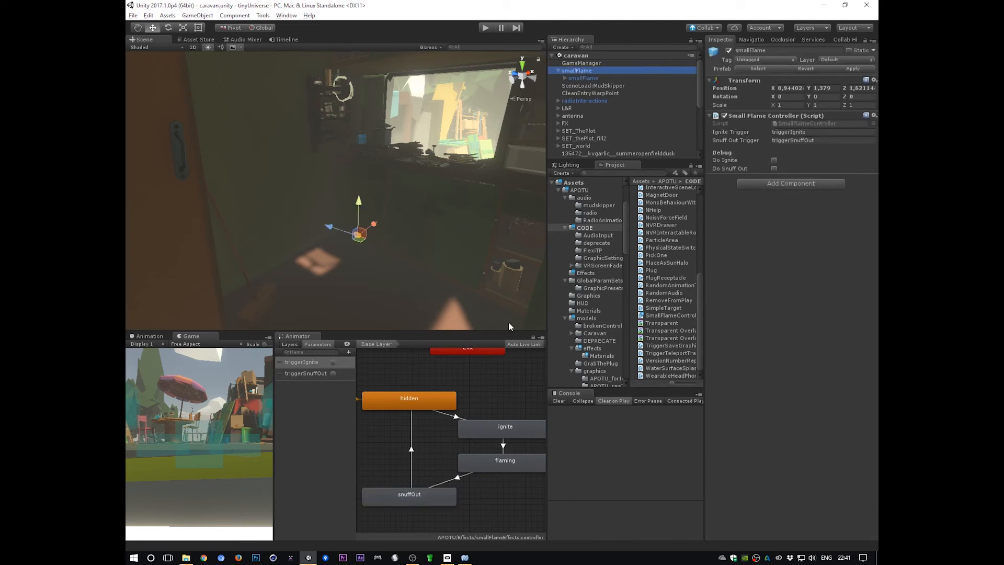
pyautogui.click(403, 397)
pyautogui.moveTo(406, 390); pyautogui.dragTo(442, 373, button='middle')
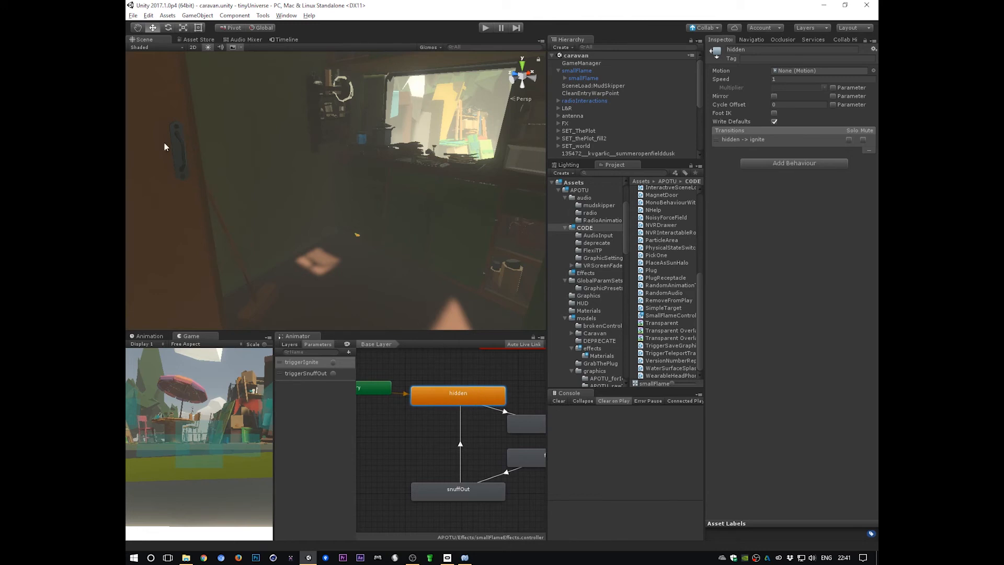
pyautogui.click(578, 70)
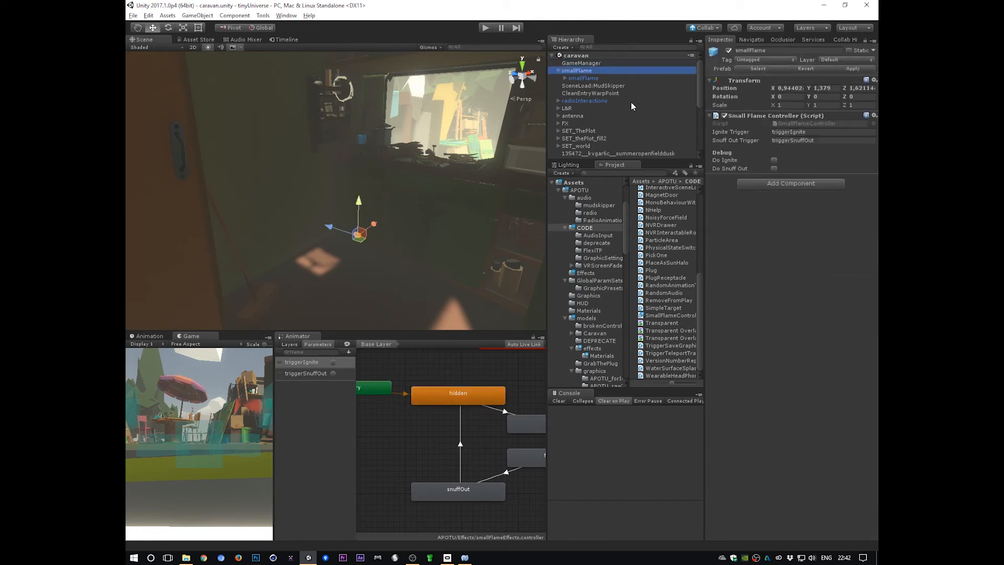
# Open the SmallFlameController script in MonoDevelop and declare a public string HiddenStateName at the start of the class
pyautogui.doubleClick(801, 124)
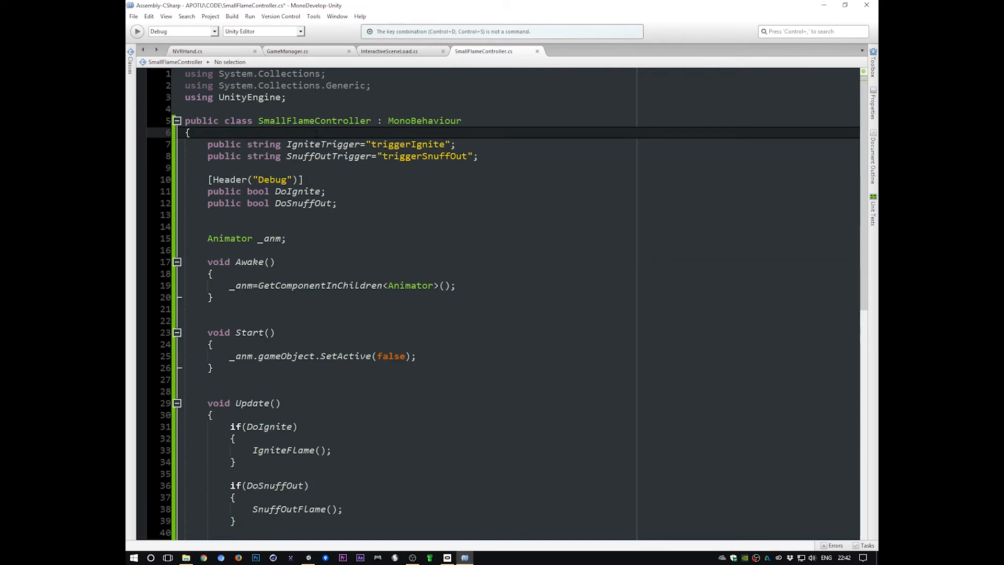
pyautogui.press('Return')
pyautogui.press('Return')
pyautogui.press('Up')
pyautogui.write('pu')
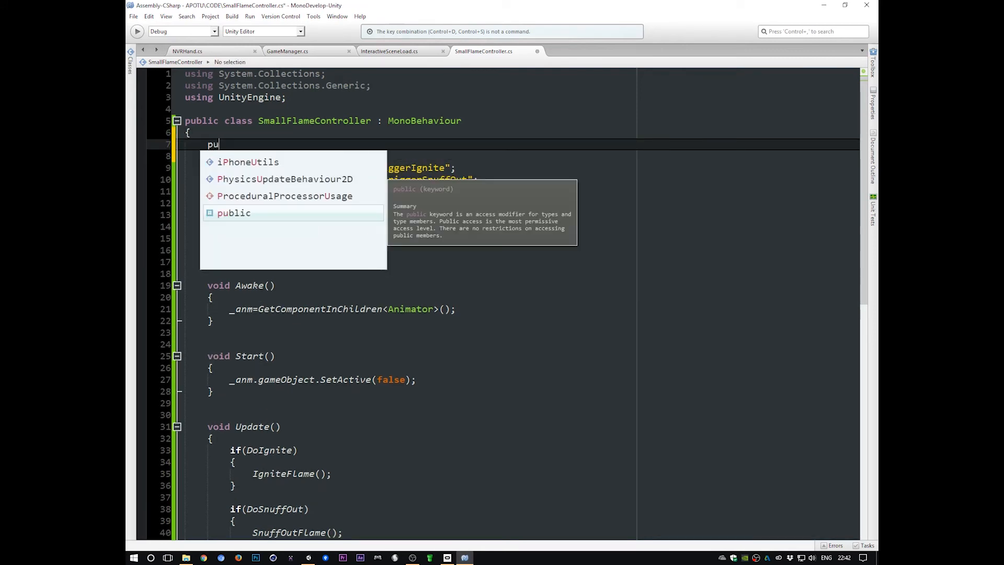
pyautogui.write('blic string ')
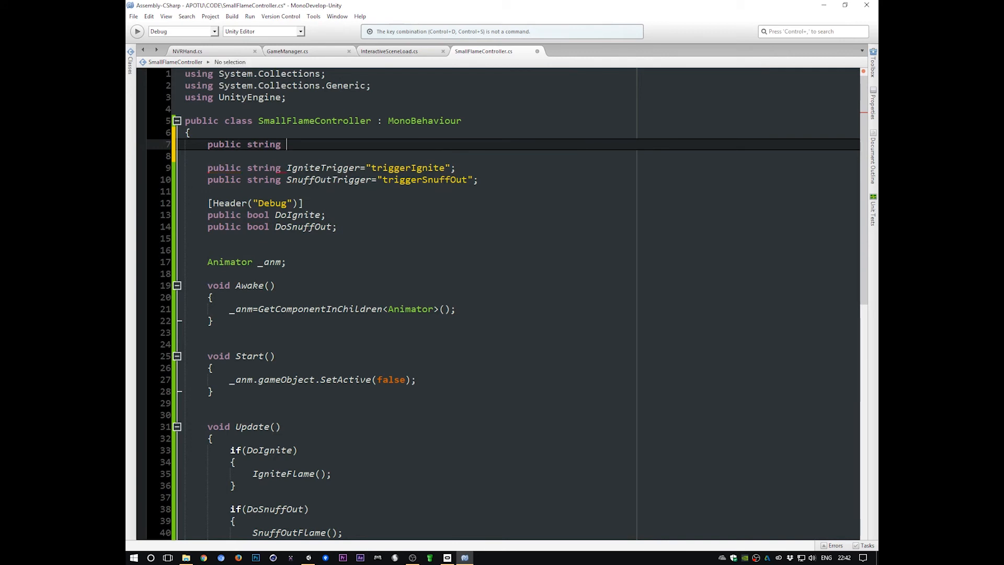
pyautogui.write('HiddenStateN')
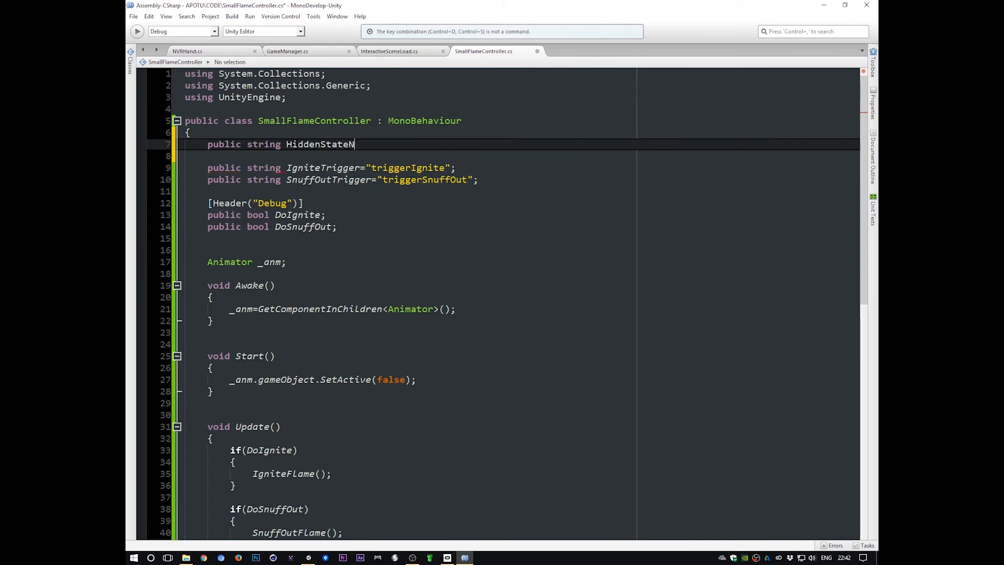
pyautogui.write('ame=')
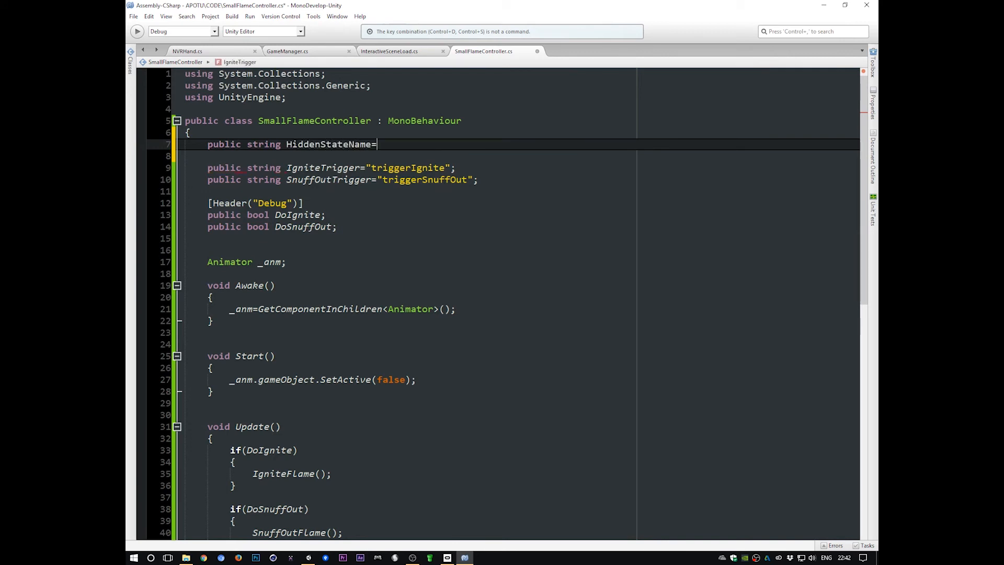
# Switch the keyboard layout, assign "hidden" to HiddenStateName, and complete the declaration with a semicolon
pyautogui.write('@')
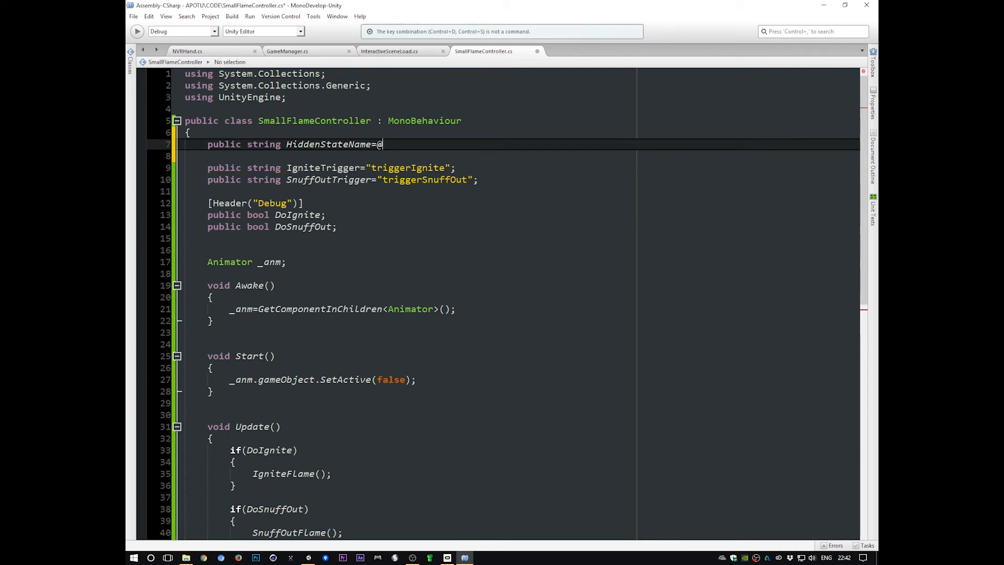
pyautogui.press('BackSpace')
pyautogui.write('@')
pyautogui.click(827, 557)
pyautogui.click(859, 474)
pyautogui.press('BackSpace')
pyautogui.write('"')
pyautogui.write('hidden;')
pyautogui.press('BackSpace')
pyautogui.press('End')
pyautogui.write(';')
pyautogui.press('Up')
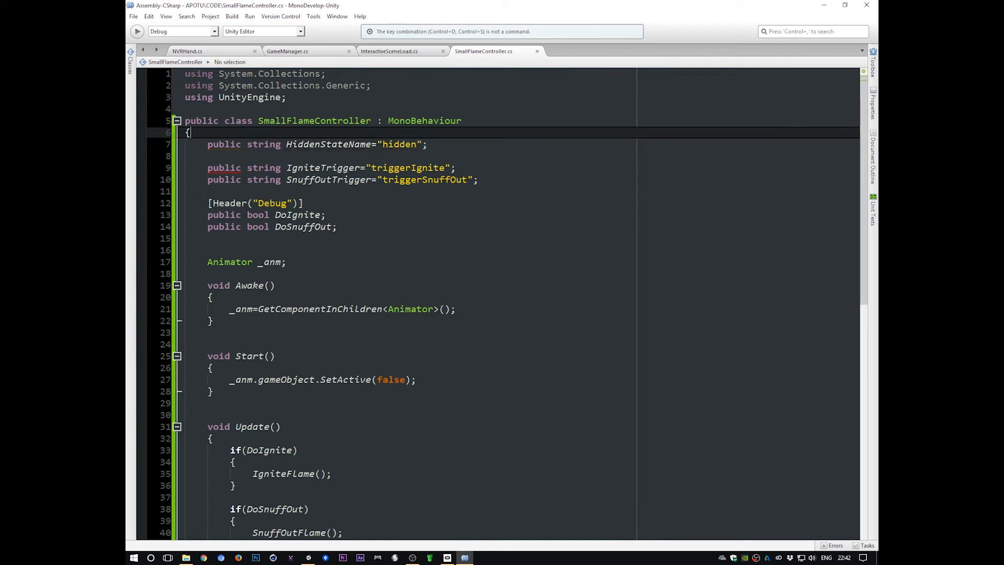
pyautogui.press('Return')
pyautogui.press('BackSpace')
pyautogui.press('BackSpace')
# Review the script's variable declarations, the Animator _anm field, and the Update(), IgniteFlame() and SnuffOutFlame() methods
pyautogui.scroll(-14, 599, 259)
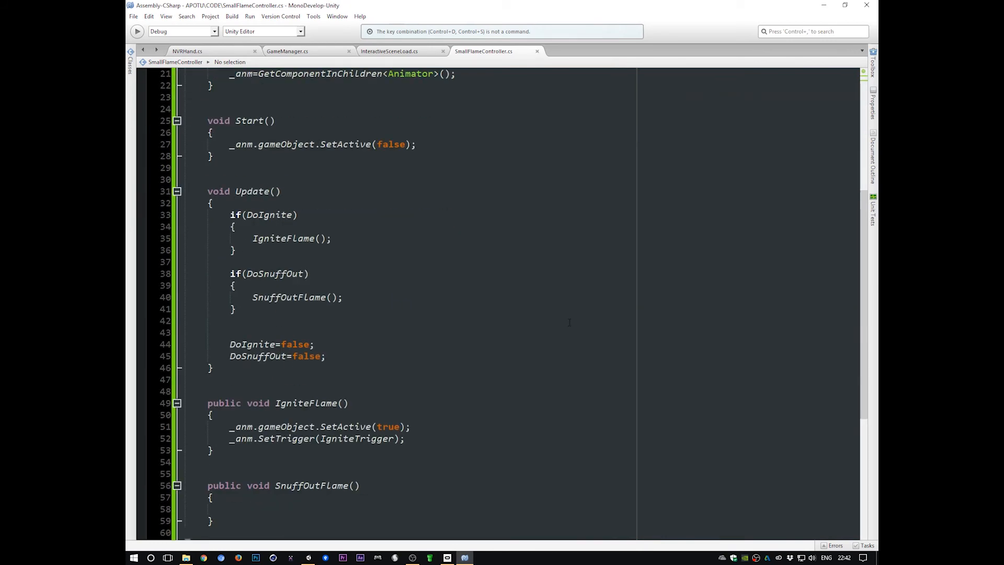
pyautogui.scroll(12, 570, 321)
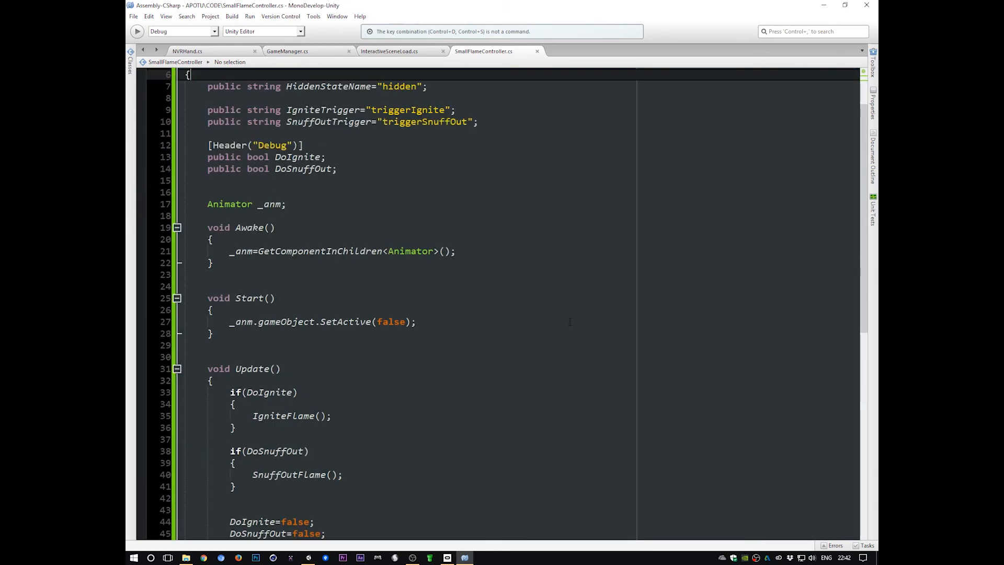
pyautogui.scroll(2, 585, 271)
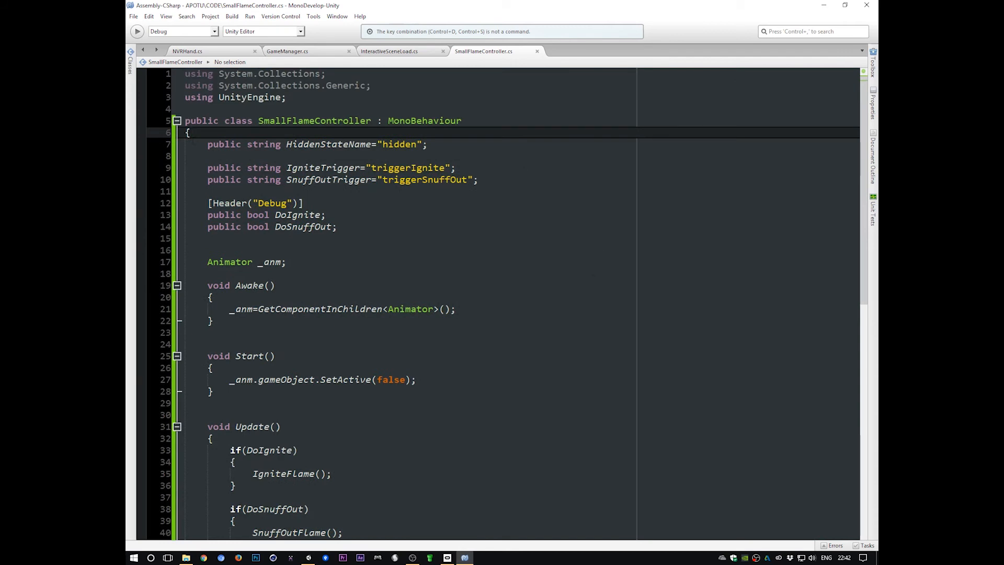
pyautogui.click(187, 145)
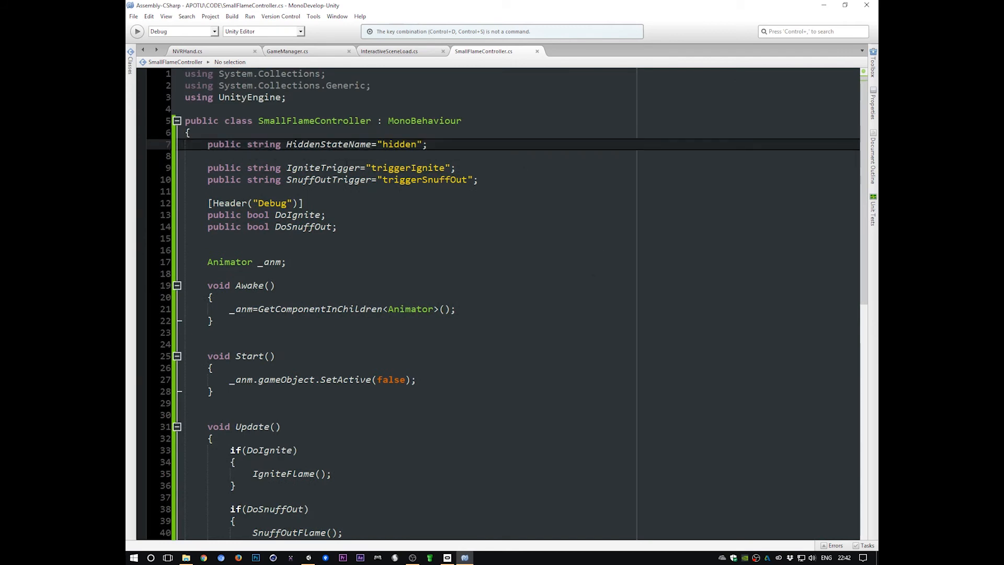
pyautogui.click(292, 267)
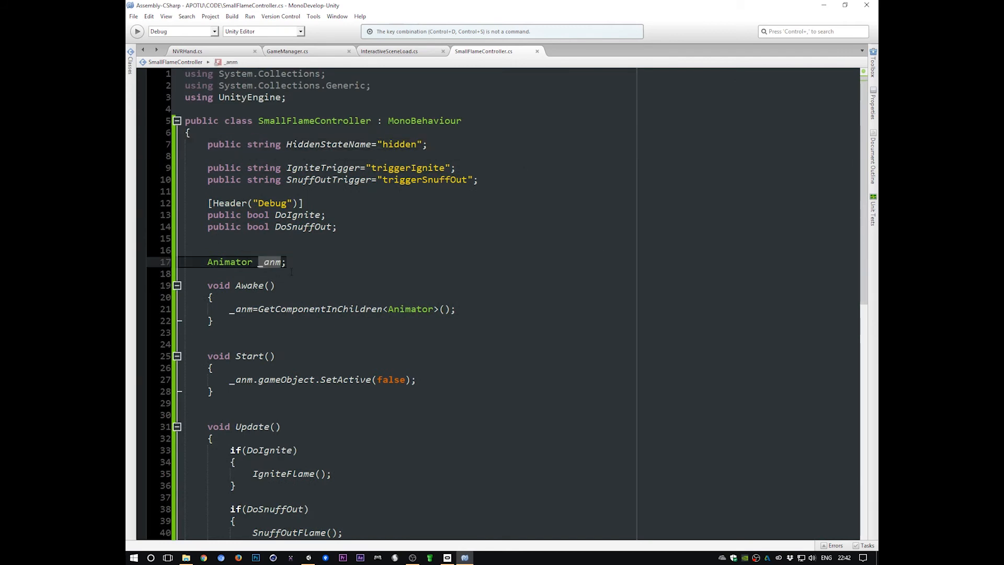
pyautogui.scroll(-2, 427, 296)
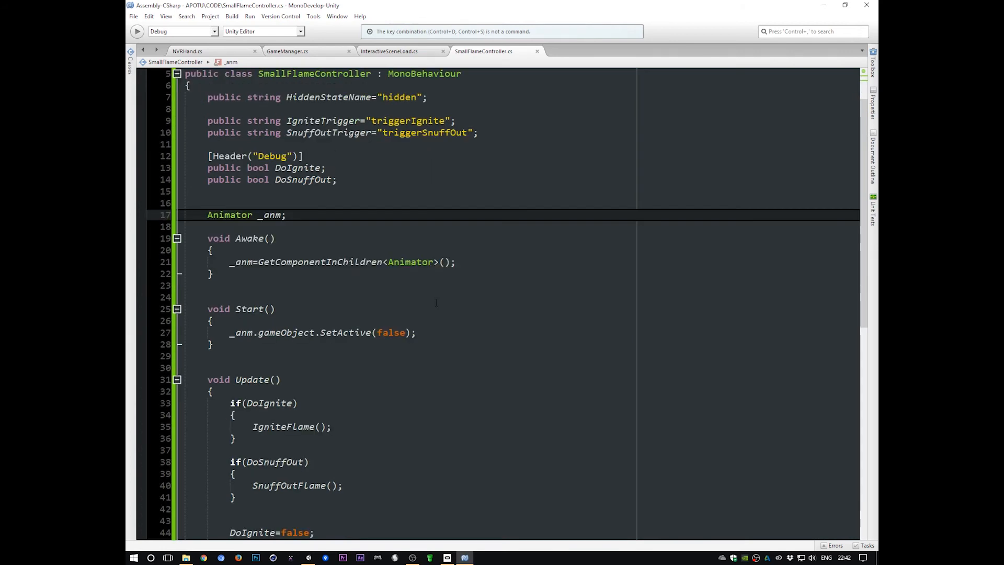
pyautogui.press('Up')
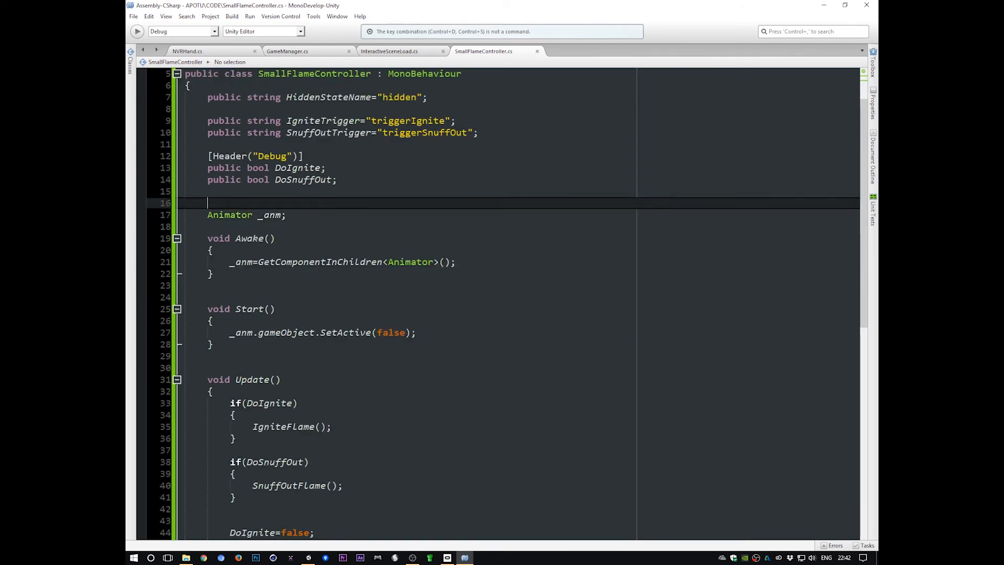
pyautogui.press('Down')
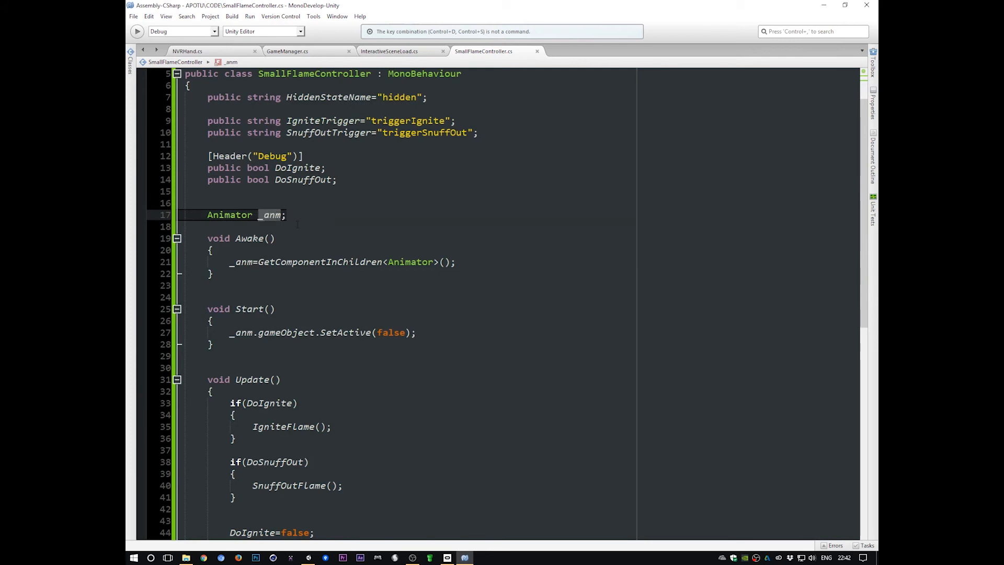
pyautogui.click(260, 216)
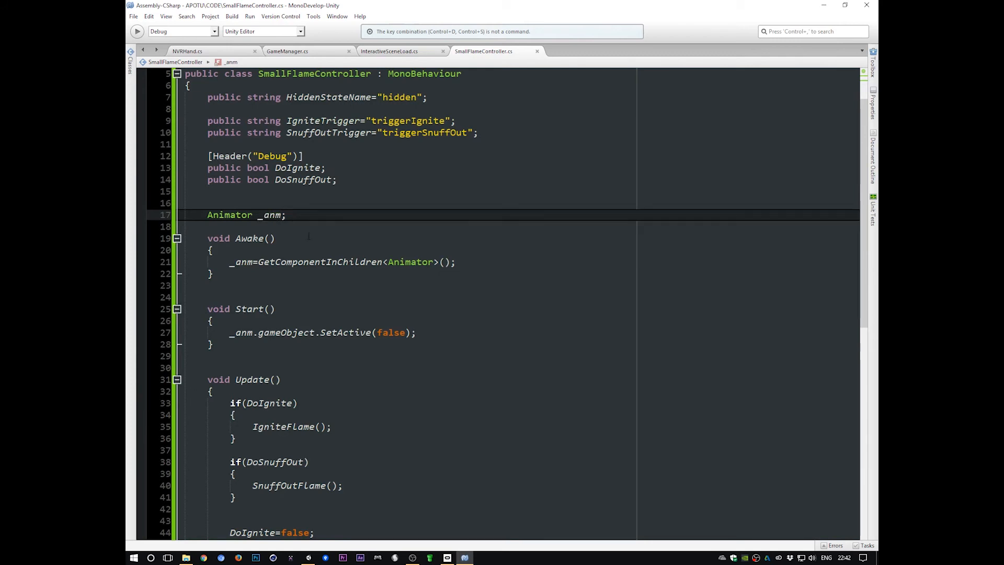
# Insert blank lines at the start of the Update() body, above the DoIgnite check
pyautogui.scroll(-3, 323, 261)
pyautogui.click(272, 297)
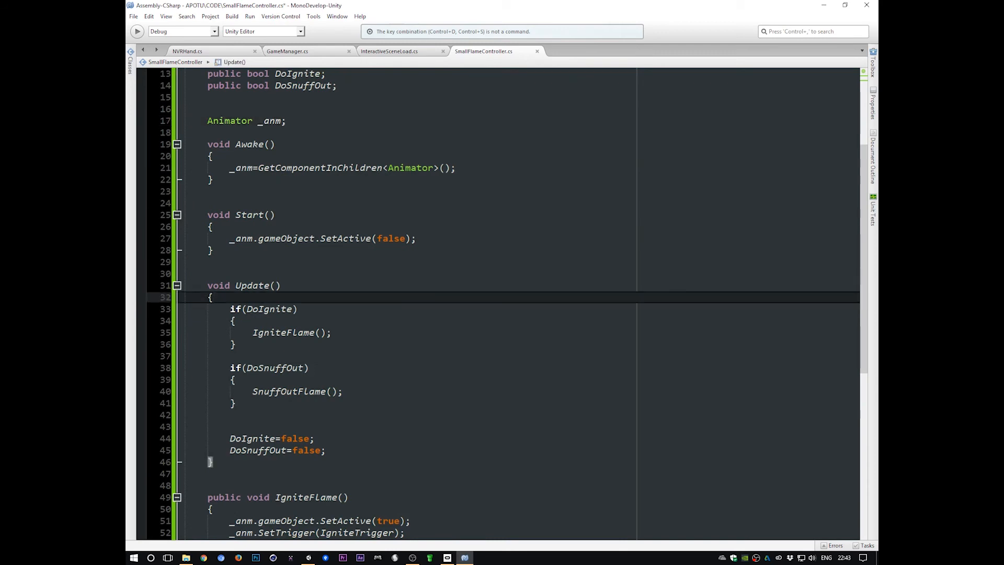
pyautogui.press('Return')
pyautogui.press('Return')
pyautogui.press('Return')
pyautogui.press('Up')
pyautogui.press('Up')
pyautogui.write('if(')
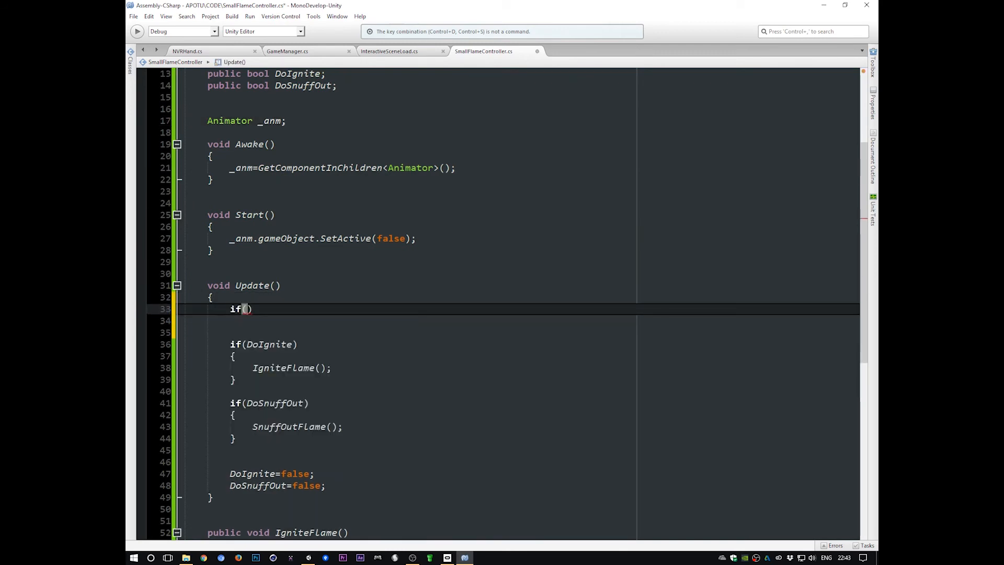
pyautogui.tripleClick(208, 309)
pyautogui.press('BackSpace')
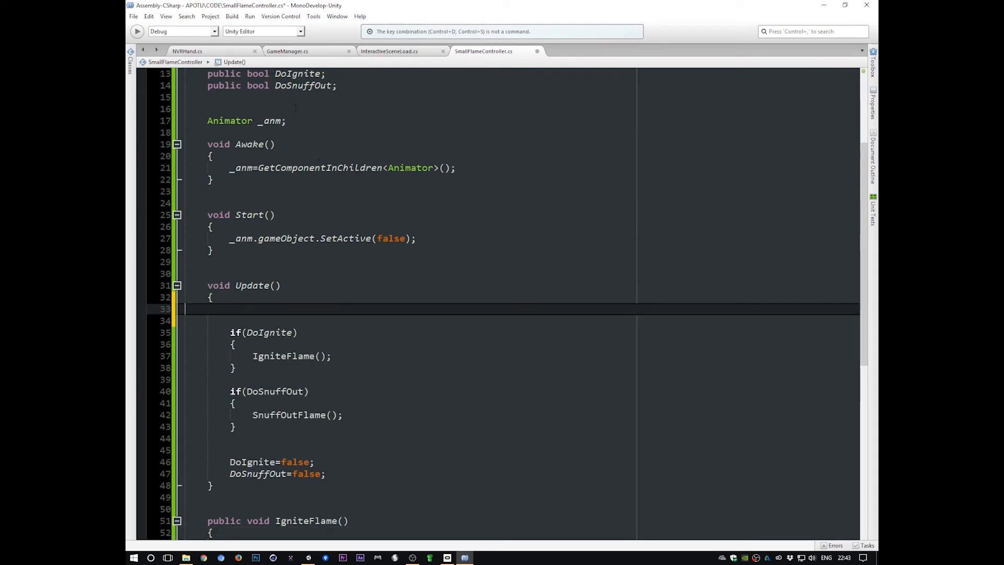
# Declare a GameObject field named _flameObject and place it directly below the Animator _anm declaration
pyautogui.click(293, 120)
pyautogui.click(287, 108)
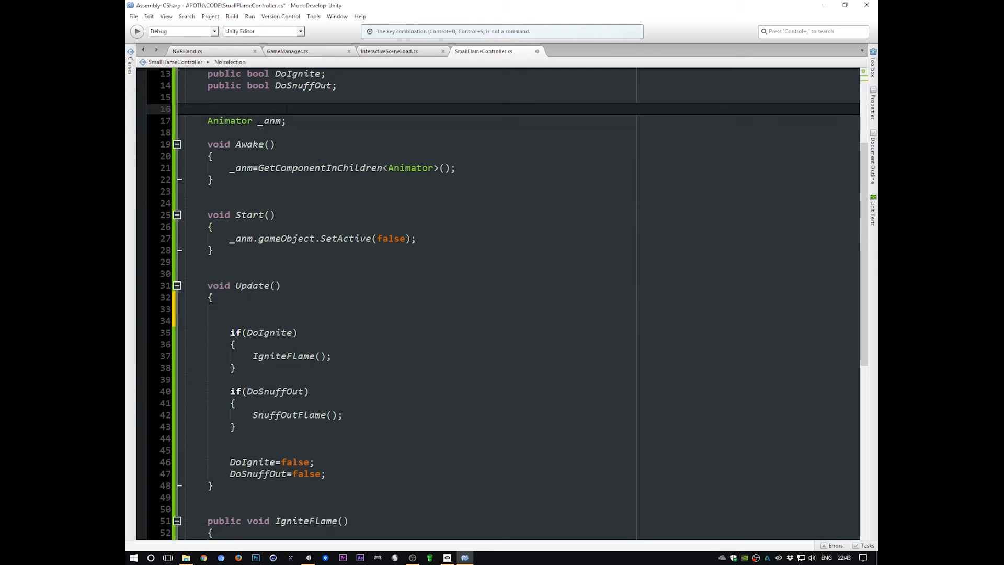
pyautogui.write('Game')
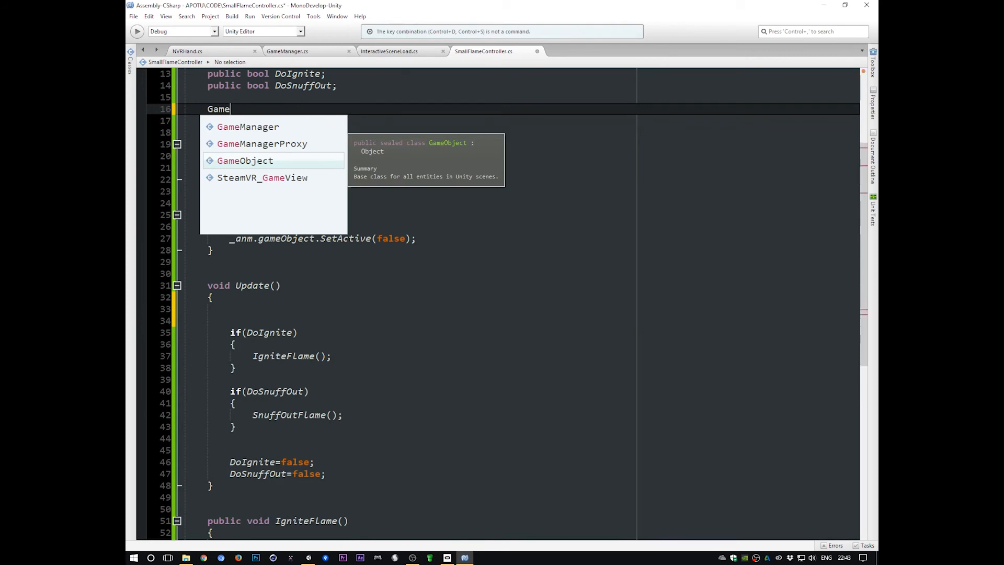
pyautogui.press('Return')
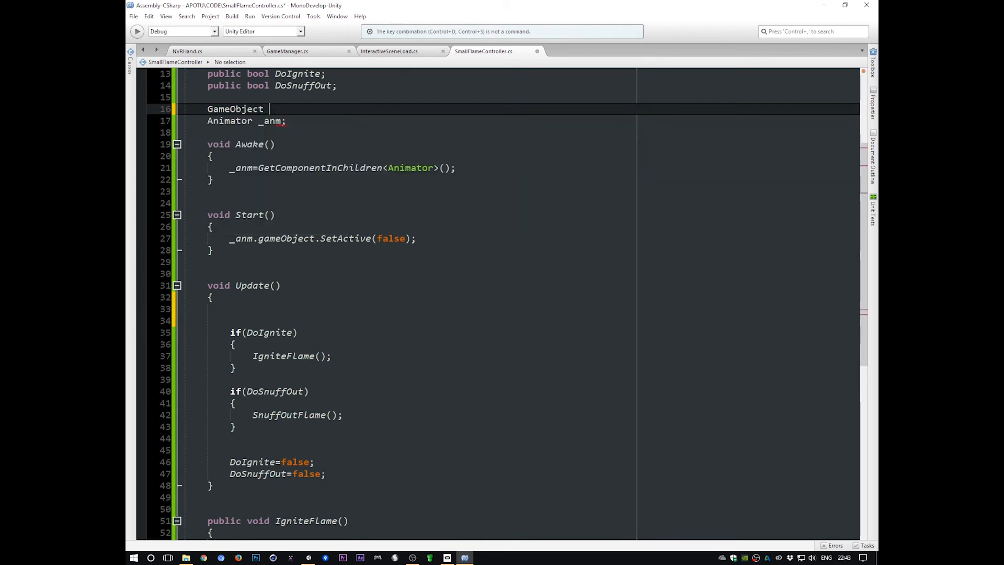
pyautogui.write('_flameObject;')
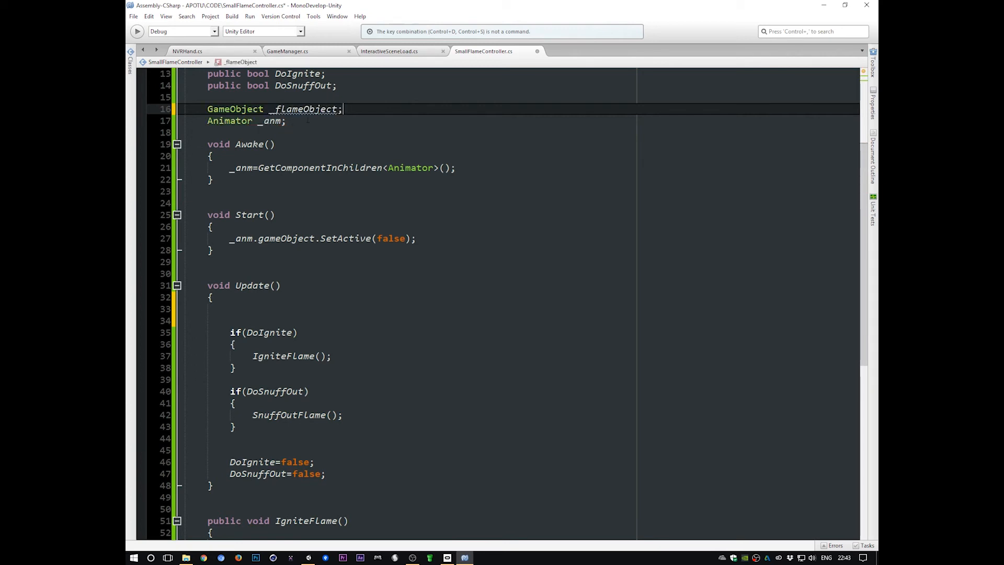
pyautogui.hotkey('alt', 'Down')
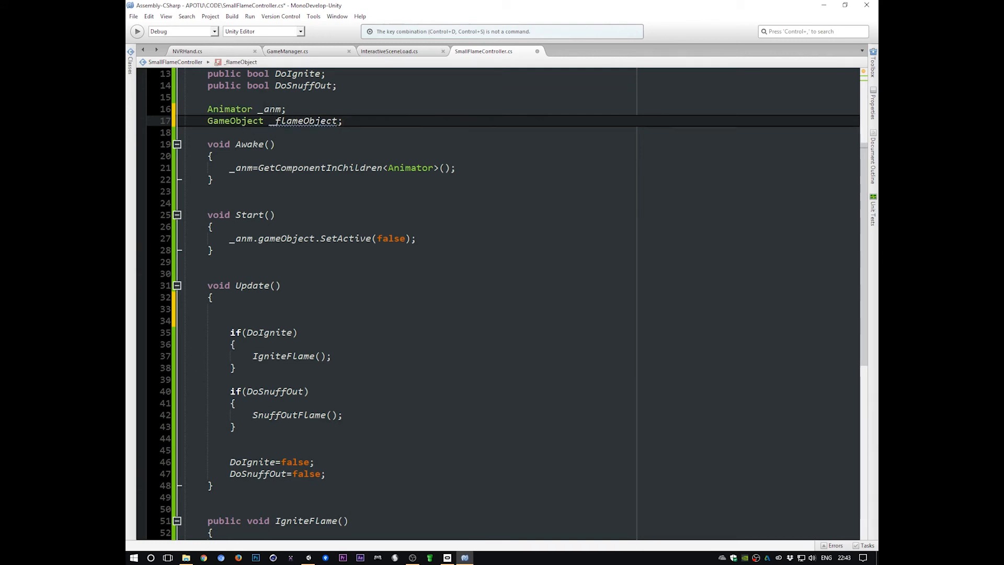
pyautogui.click(265, 109)
# Add an if condition checking _anm.gameObject.activeSelf at the start of the Update() body
pyautogui.click(256, 309)
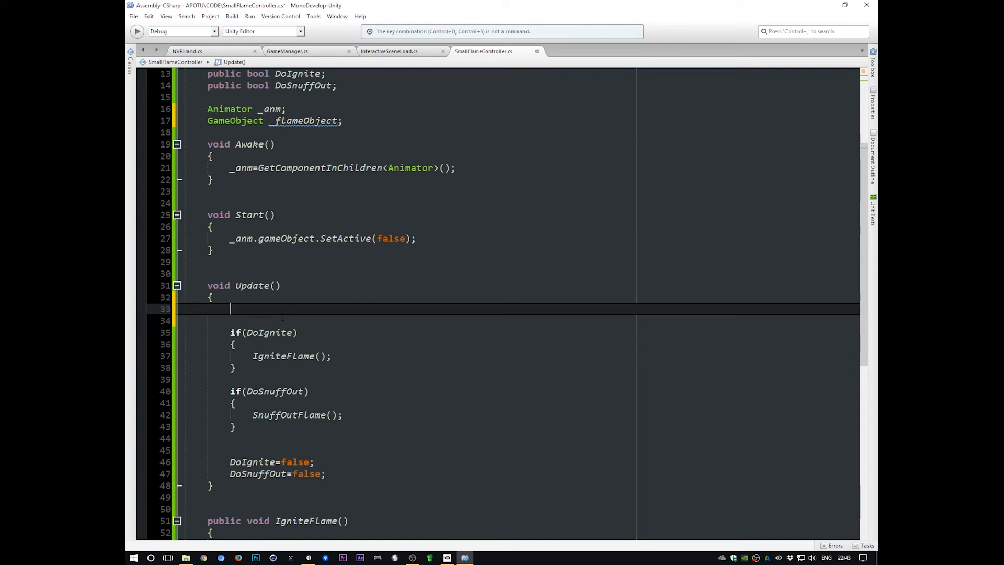
pyautogui.write('i')
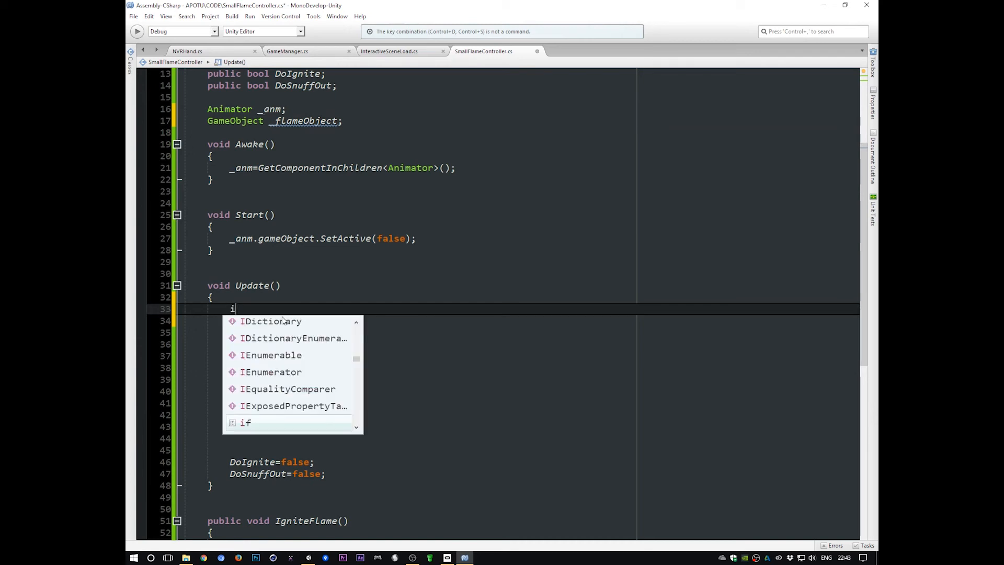
pyautogui.write('f(_anm.gam')
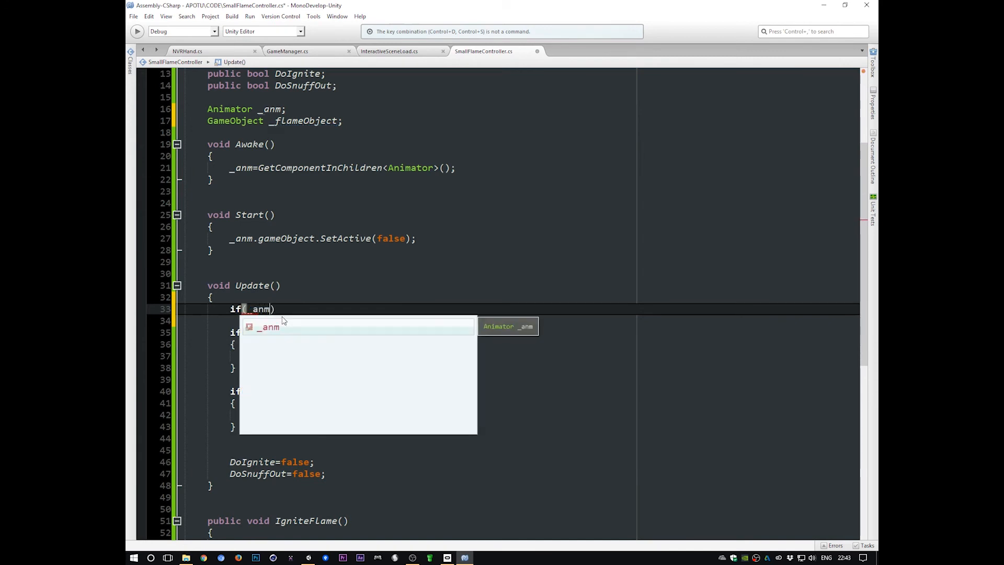
pyautogui.write('bject')
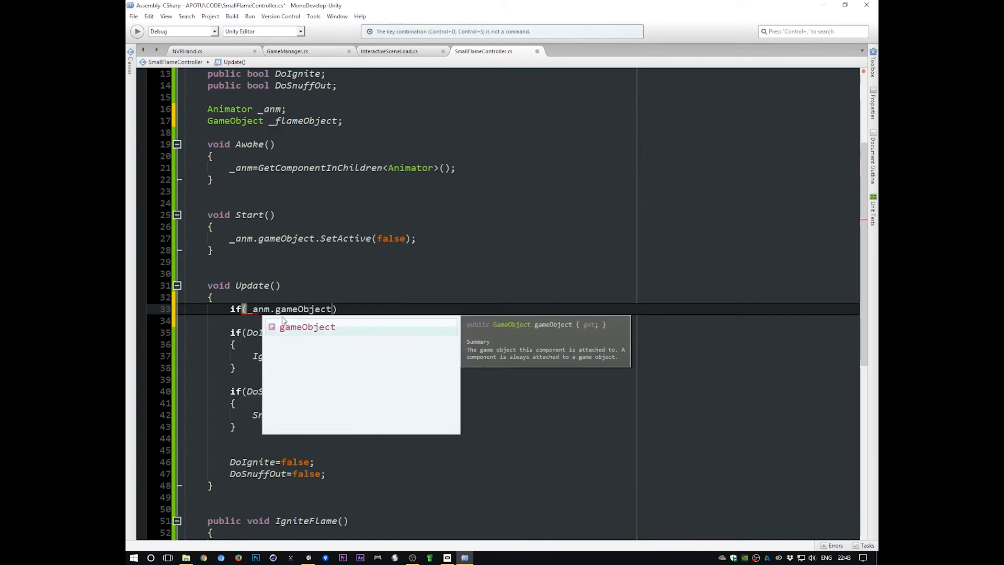
pyautogui.write('.isa')
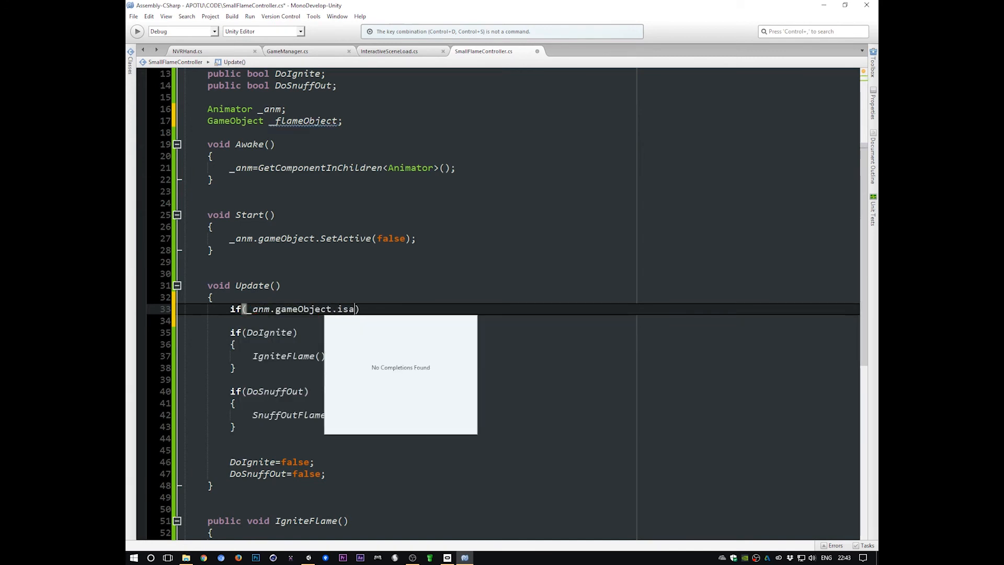
pyautogui.press('BackSpace')
pyautogui.press('BackSpace')
pyautogui.press('BackSpace')
pyautogui.write('acti')
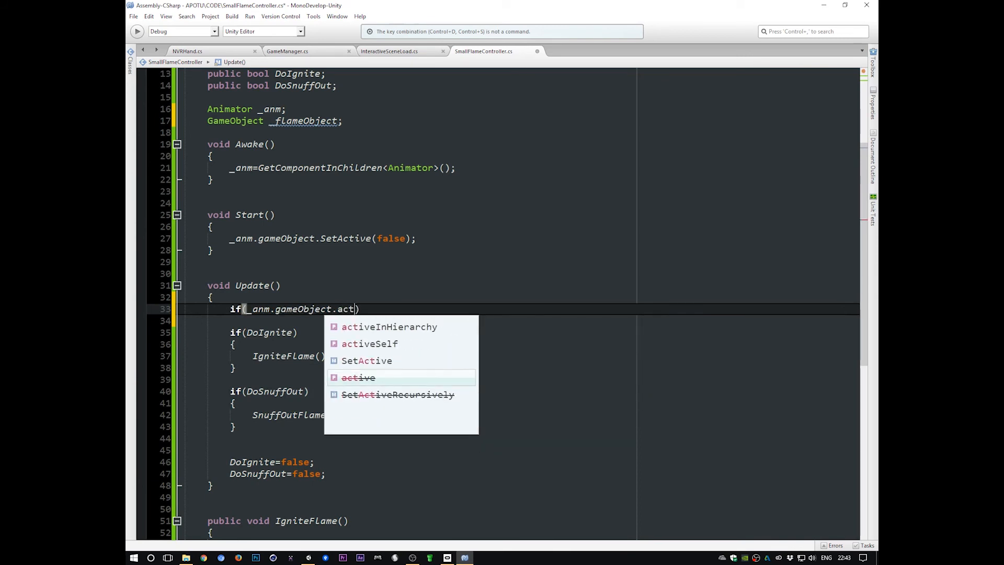
pyautogui.press('Up')
pyautogui.press('Up')
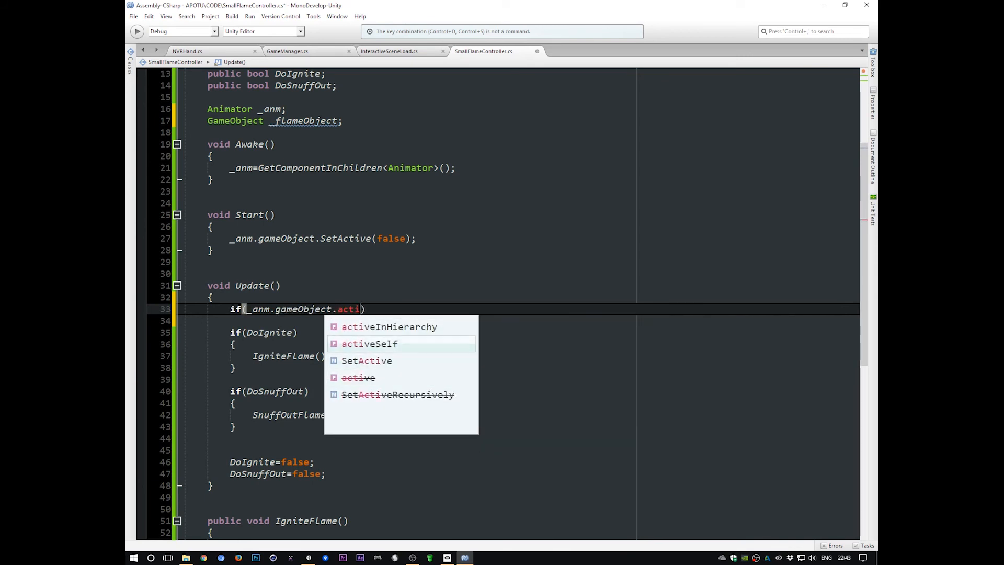
pyautogui.press('Return')
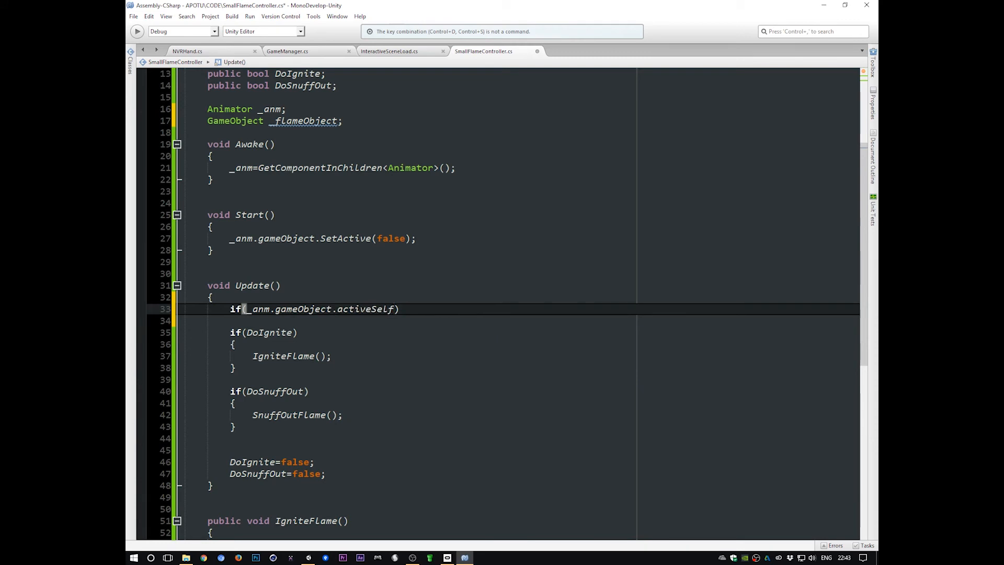
# Replace _anm.gameObject with _flameObject in the activeSelf condition of Update() and save the script
pyautogui.click(252, 310)
pyautogui.doubleClick(296, 310)
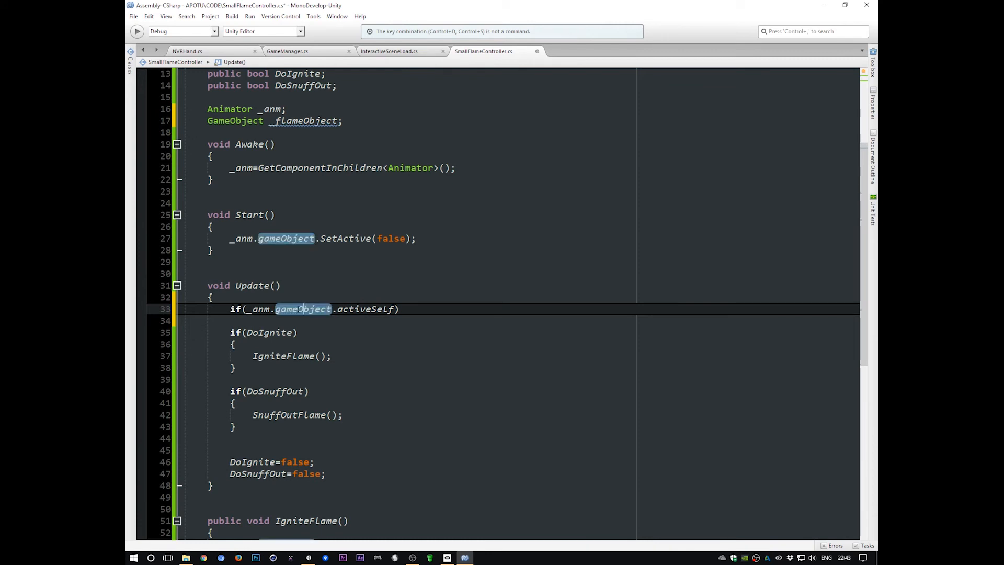
pyautogui.moveTo(292, 307)
pyautogui.doubleClick(308, 121)
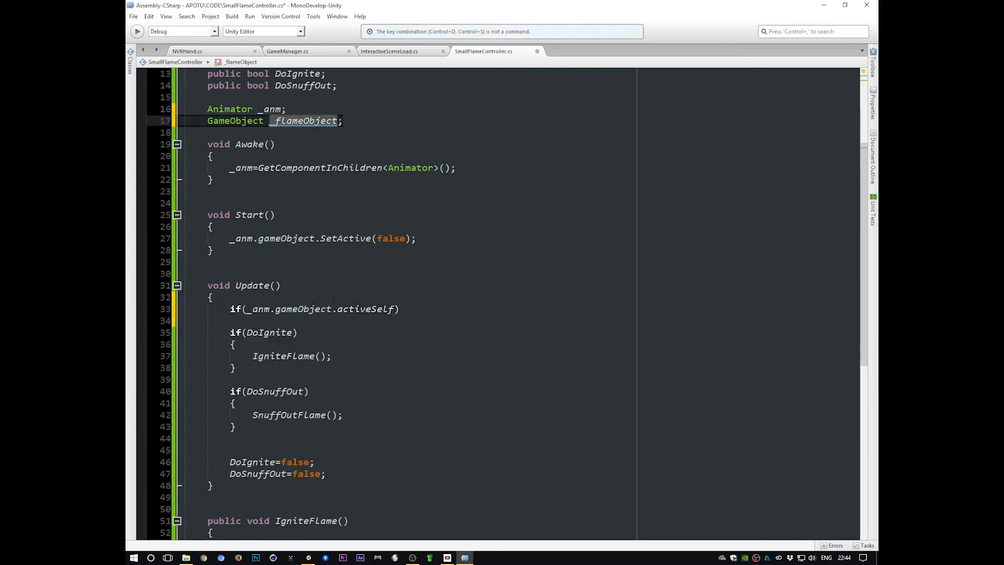
pyautogui.click(250, 309)
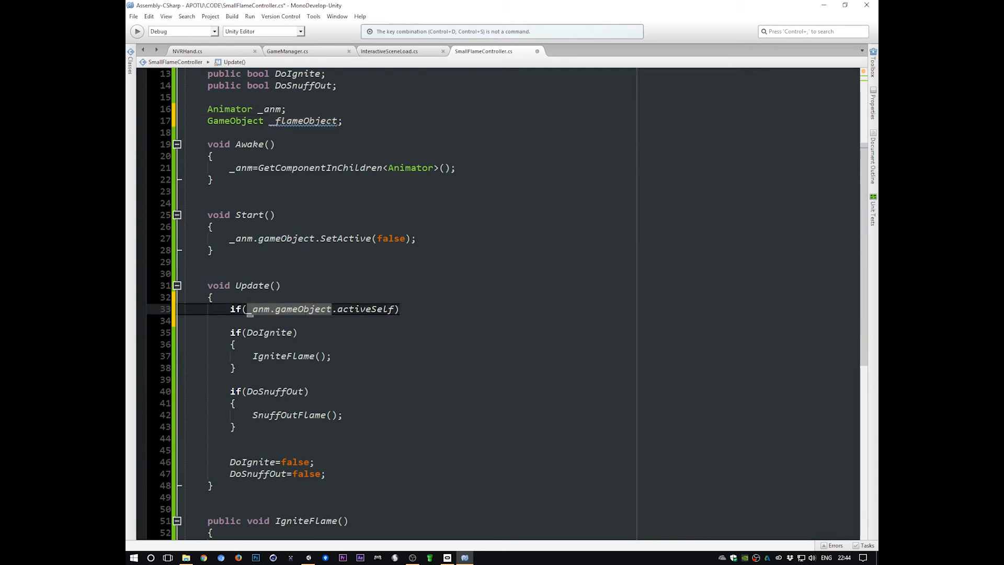
pyautogui.write('_flameObje')
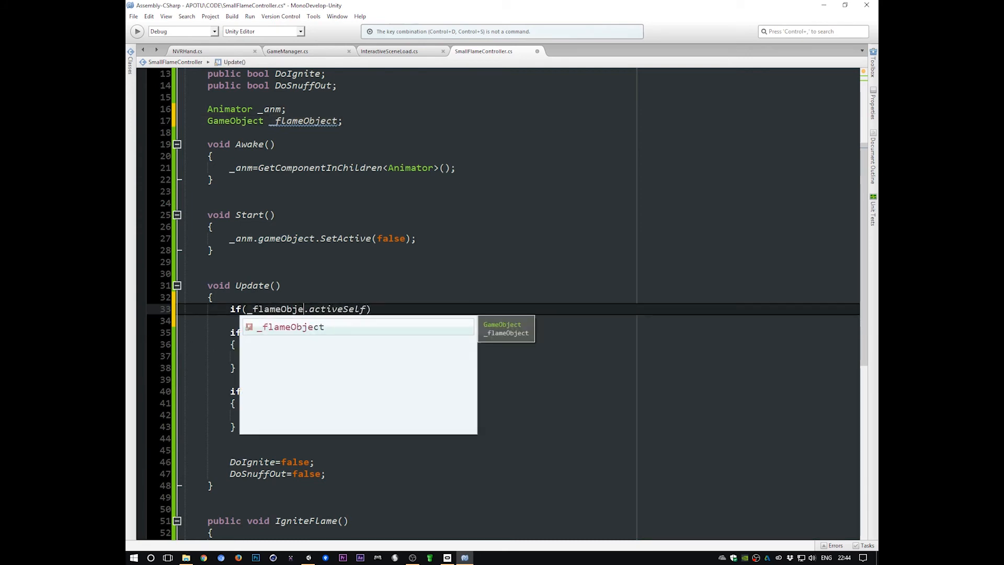
pyautogui.write('ct')
pyautogui.press('Escape')
pyautogui.click(445, 236)
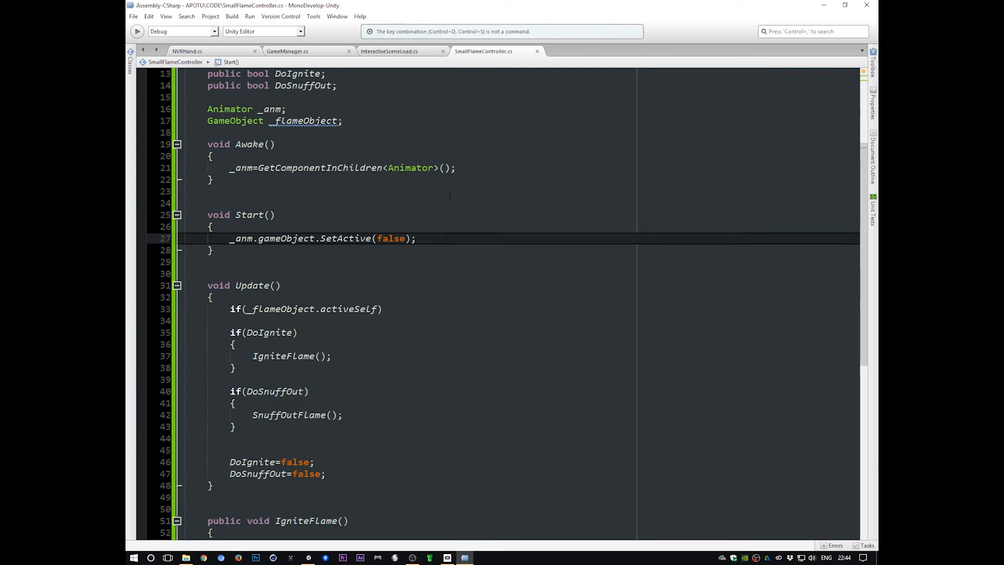
# In Awake(), assign _anm.gameObject to _flameObject below the Animator lookup and save the script
pyautogui.click(460, 169)
pyautogui.press('Return')
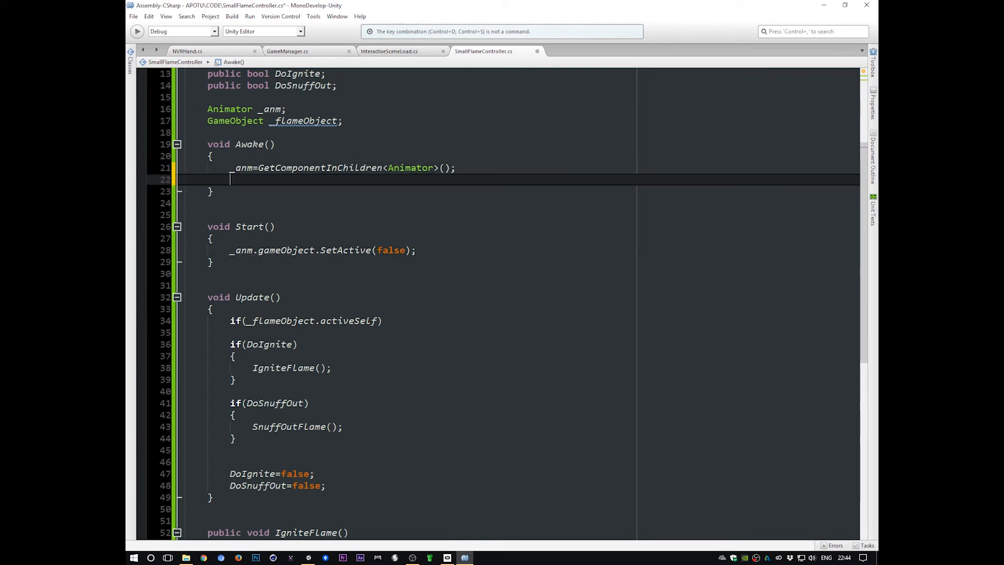
pyautogui.write('_flameObject')
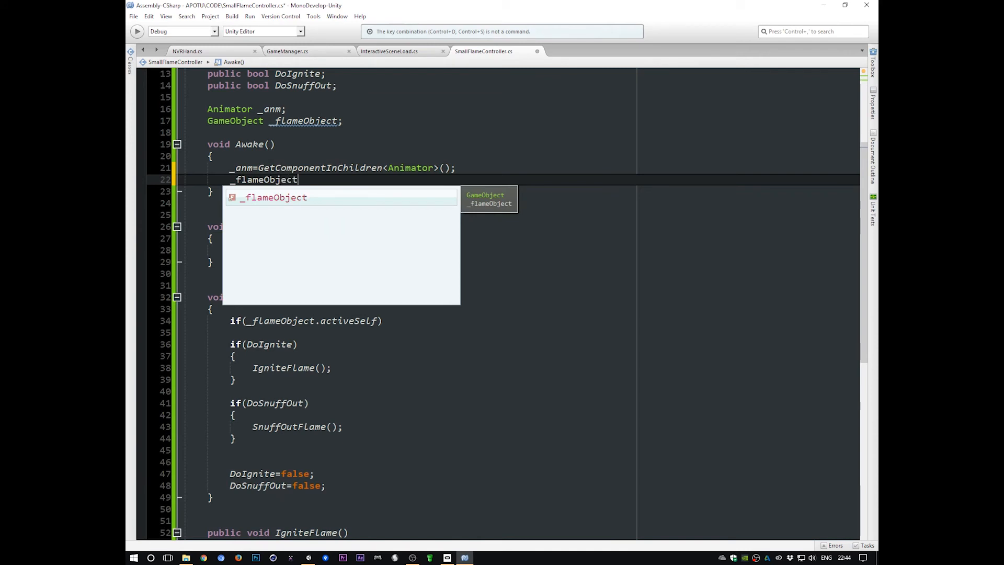
pyautogui.write('=_a')
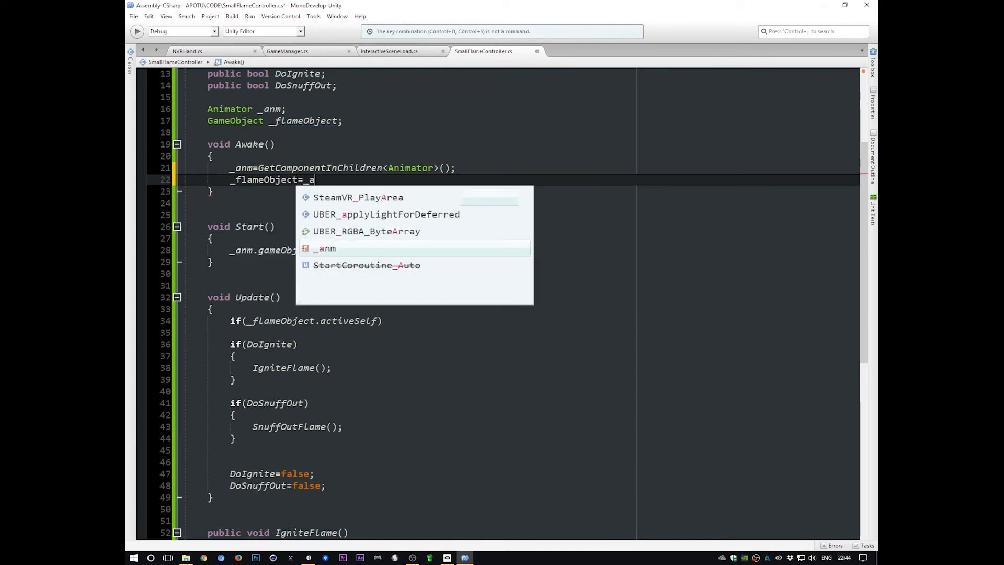
pyautogui.write('nm.Ge')
pyautogui.press('BackSpace')
pyautogui.press('BackSpace')
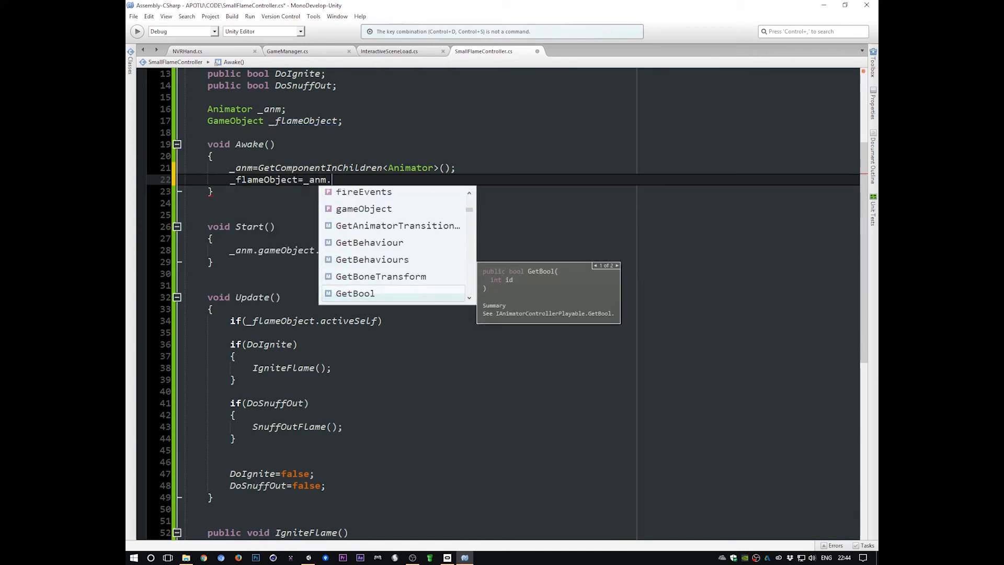
pyautogui.write('gameObject;')
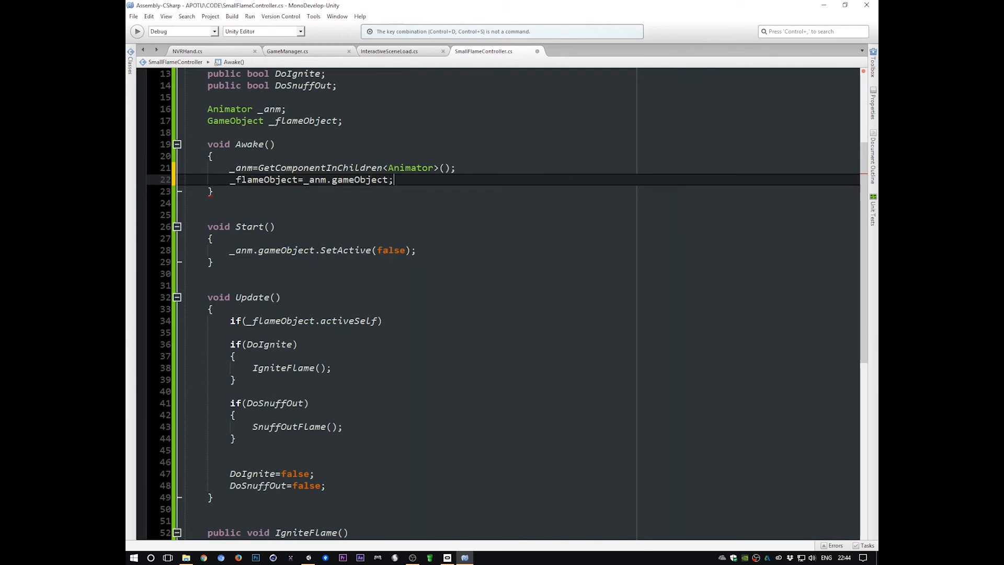
pyautogui.hotkey('ctrl', 's')
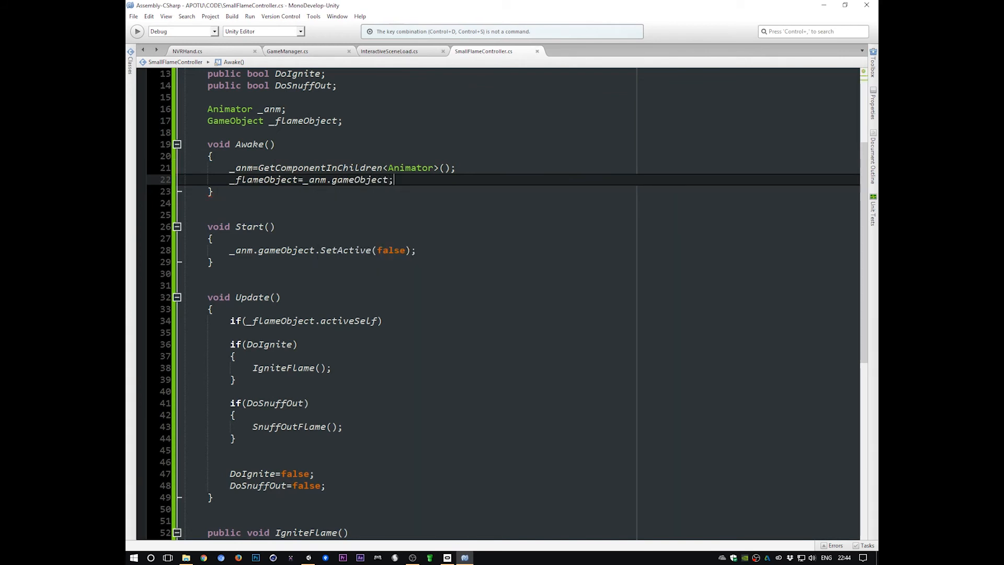
# Replace _anm.gameObject with _flameObject in the SetActive calls of Start() and IgniteFlame(), and save the script
pyautogui.doubleClick(233, 181)
pyautogui.hotkey('ctrl', 'c')
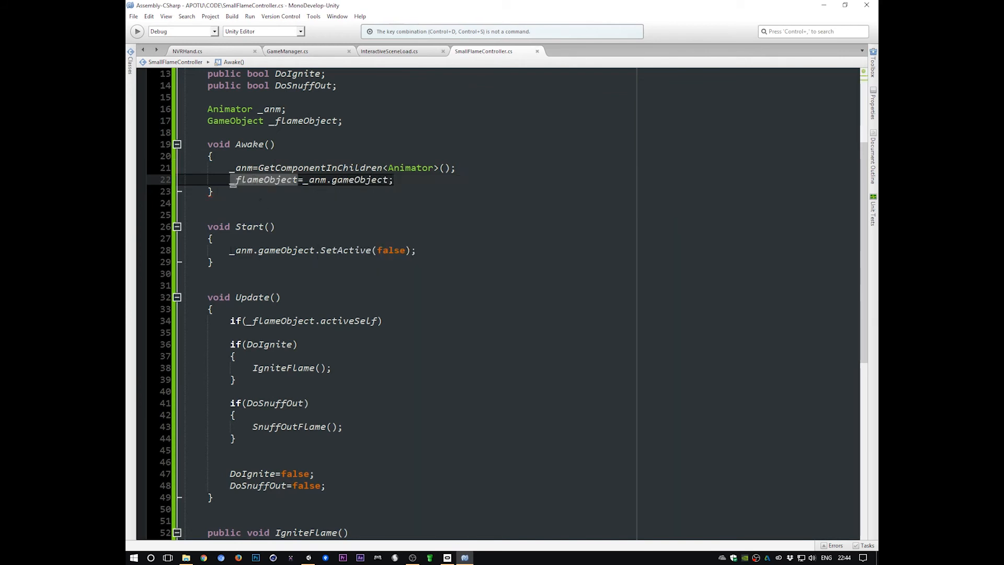
pyautogui.moveTo(231, 250); pyautogui.dragTo(315, 250)
pyautogui.hotkey('ctrl', 'v')
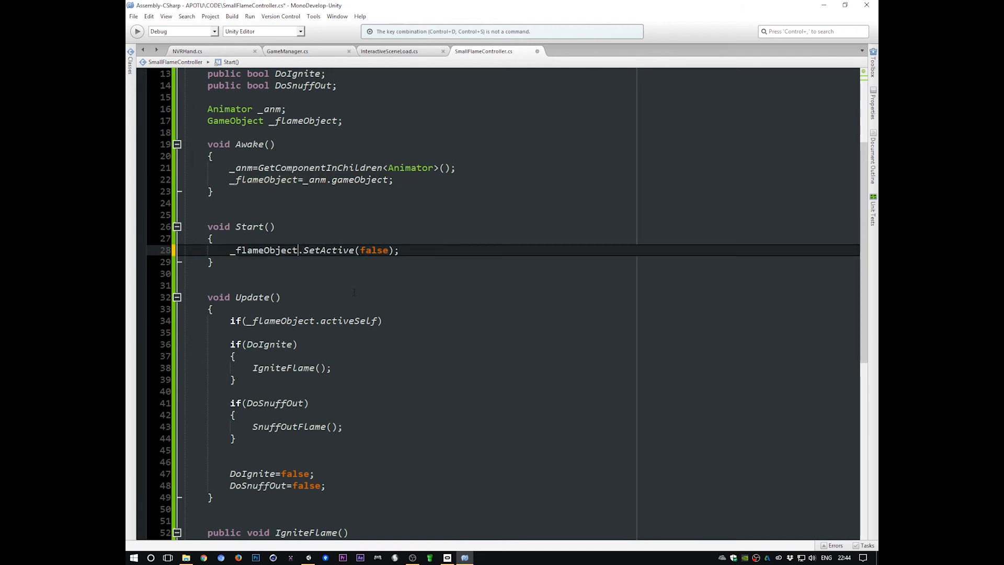
pyautogui.scroll(-7, 354, 292)
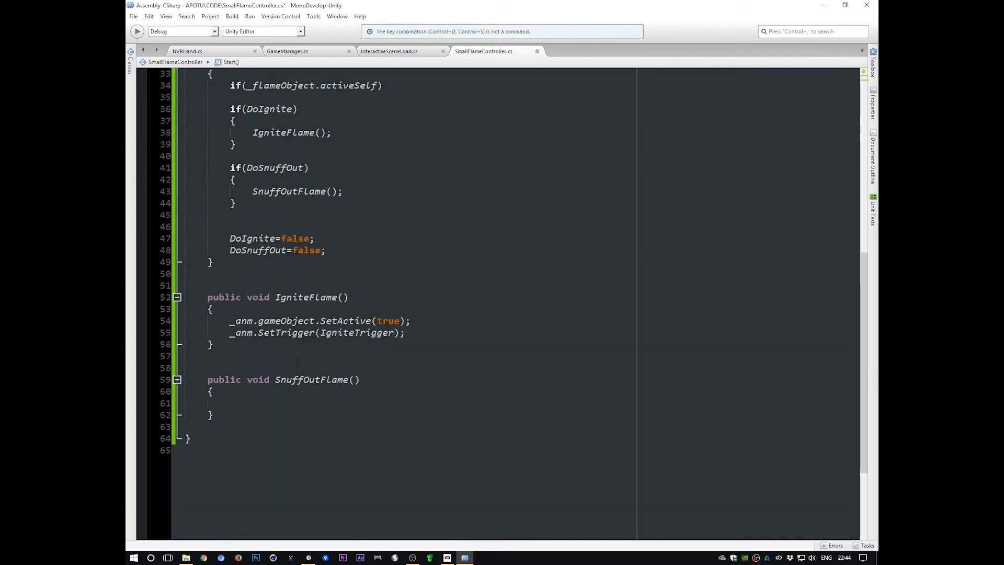
pyautogui.moveTo(229, 321); pyautogui.dragTo(315, 321)
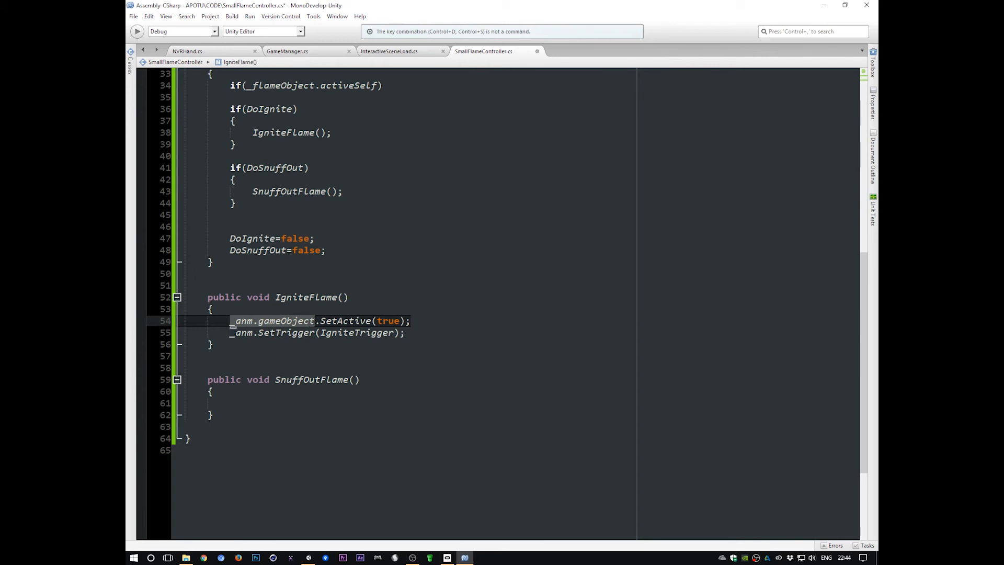
pyautogui.hotkey('ctrl', 'v')
pyautogui.hotkey('ctrl', 's')
# Review the _flameObject.activeSelf condition in Update() and the IgniteFlame() and SnuffOutFlame() methods
pyautogui.scroll(8, 369, 345)
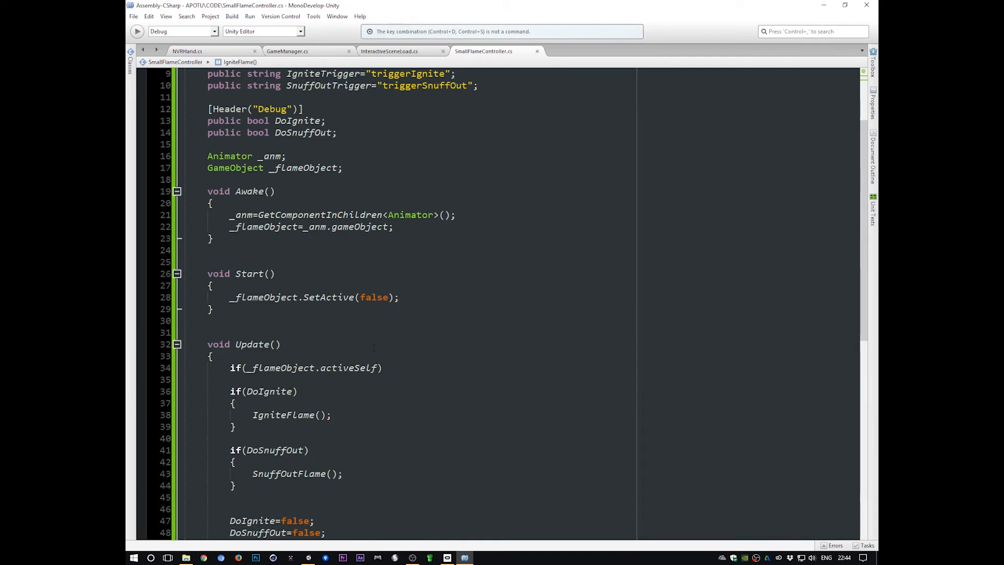
pyautogui.click(355, 368)
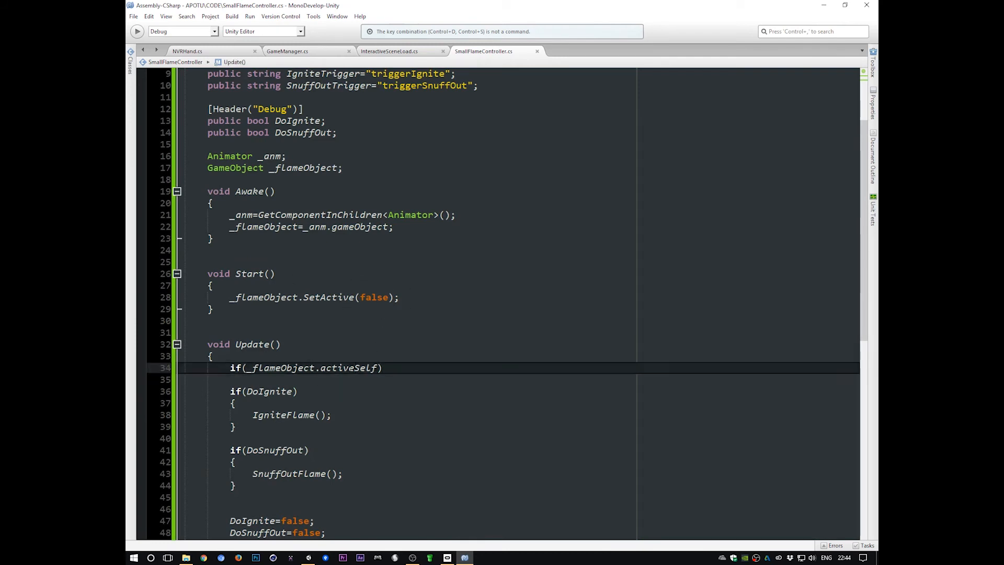
pyautogui.doubleClick(349, 368)
pyautogui.click(244, 367)
pyautogui.press('Left')
pyautogui.click(405, 238)
pyautogui.scroll(-8, 404, 276)
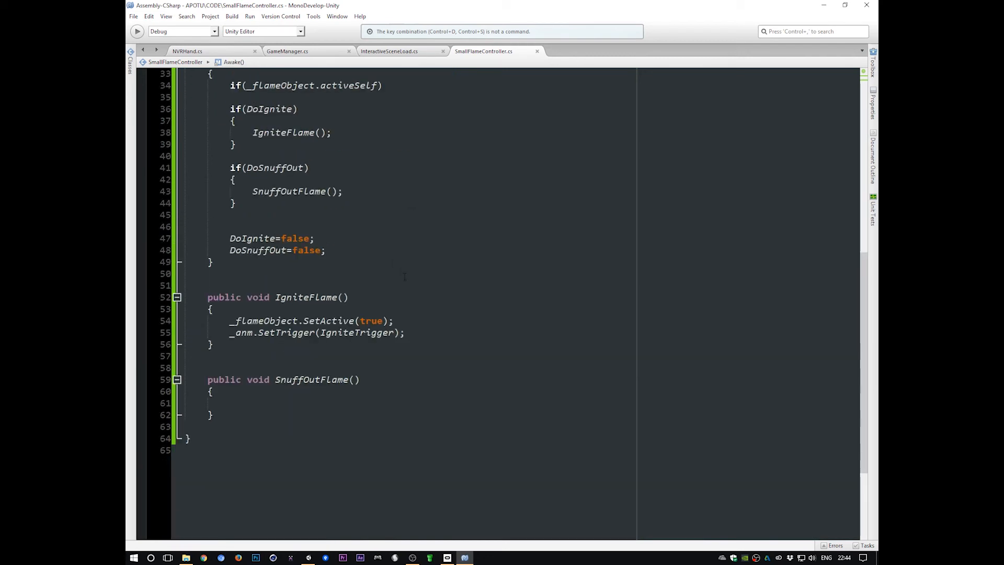
# Declare a bool field named _isSnuffingOut directly below the _flameObject declaration and save the script
pyautogui.scroll(11, 404, 276)
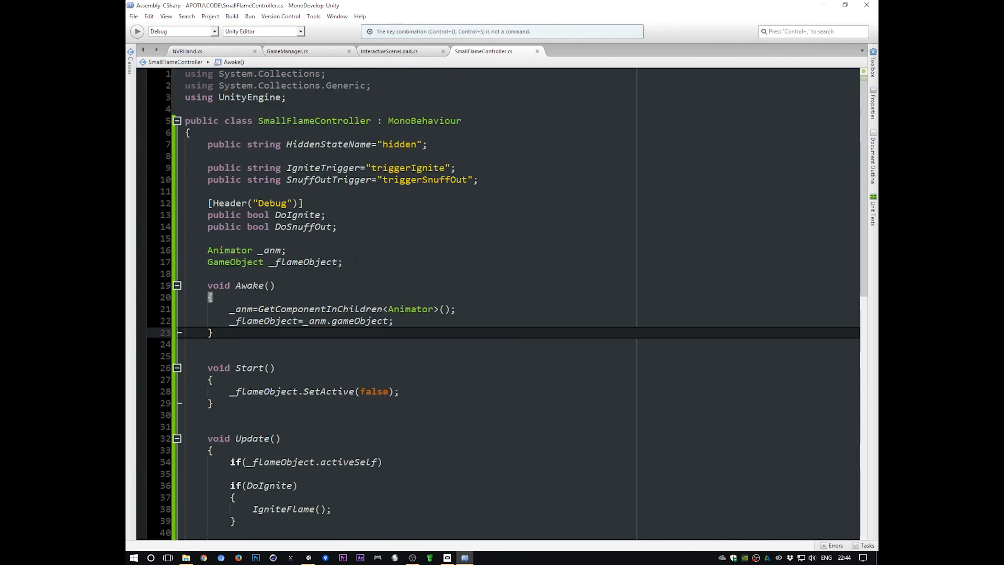
pyautogui.click(357, 260)
pyautogui.press('Return')
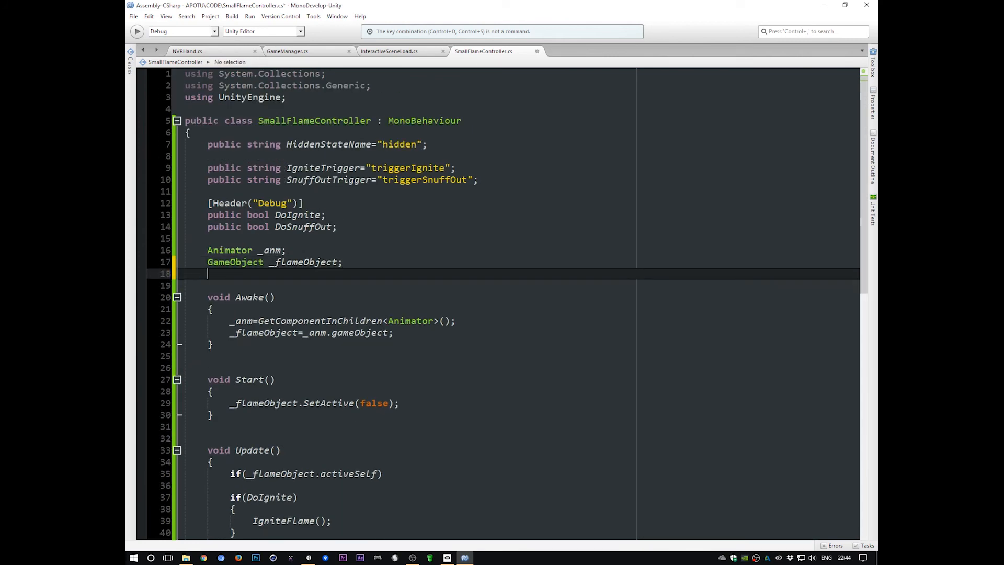
pyautogui.write('bool _')
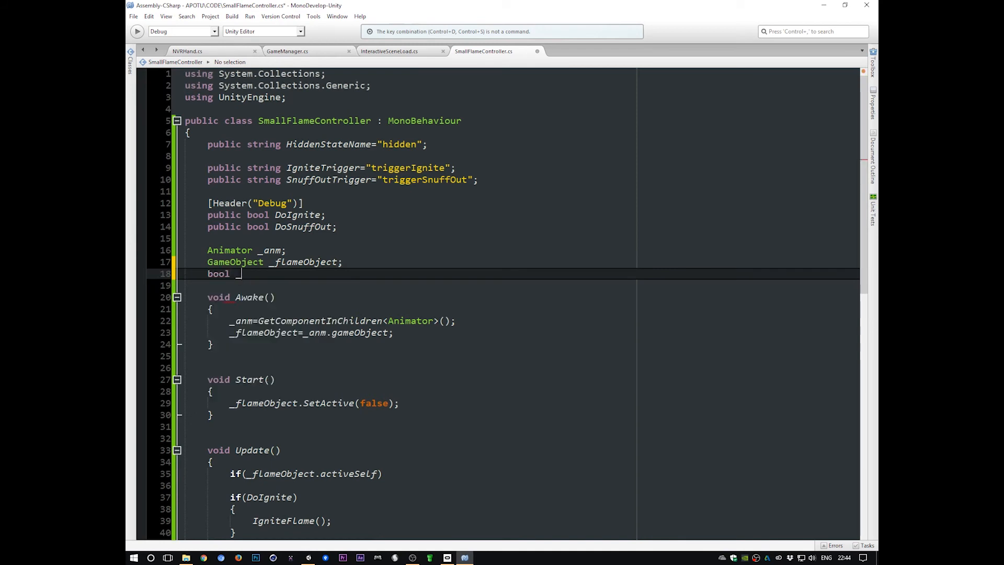
pyautogui.write('isSnuffingOut')
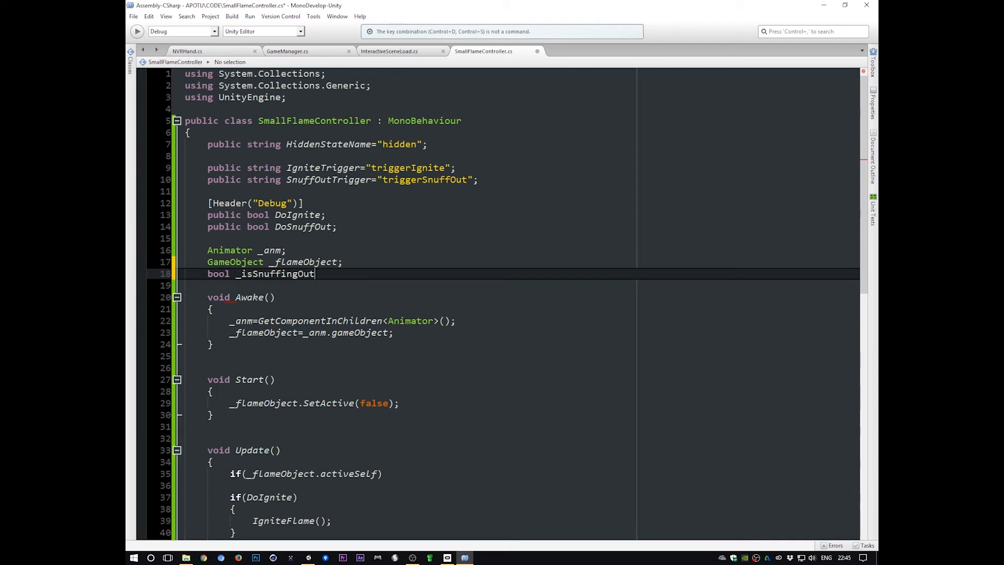
pyautogui.write(';')
pyautogui.hotkey('ctrl', 's')
# In SnuffOutFlame(), set _isSnuffingOut to true in the empty method body and save the script
pyautogui.scroll(-4, 497, 303)
pyautogui.scroll(4, 496, 303)
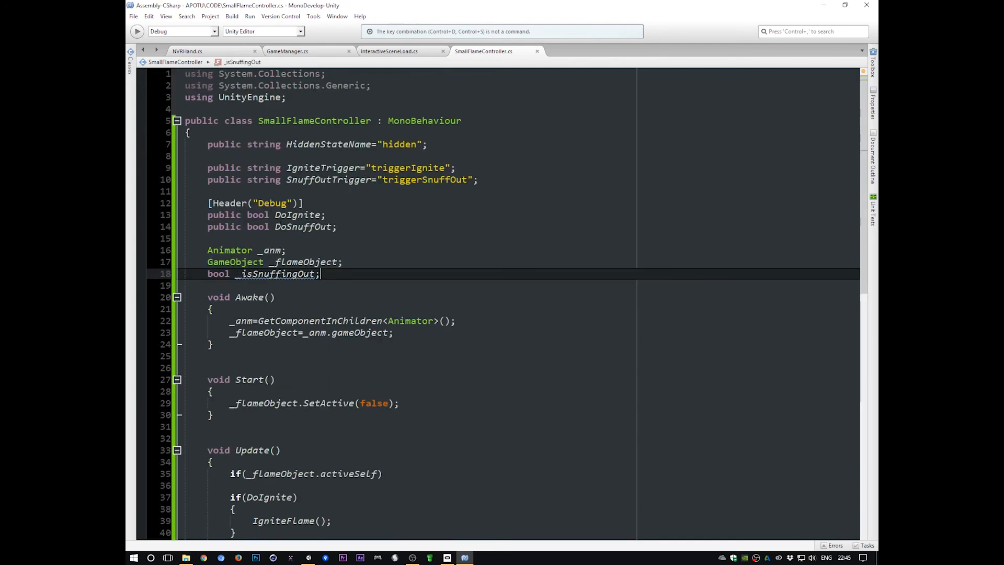
pyautogui.scroll(-9, 379, 292)
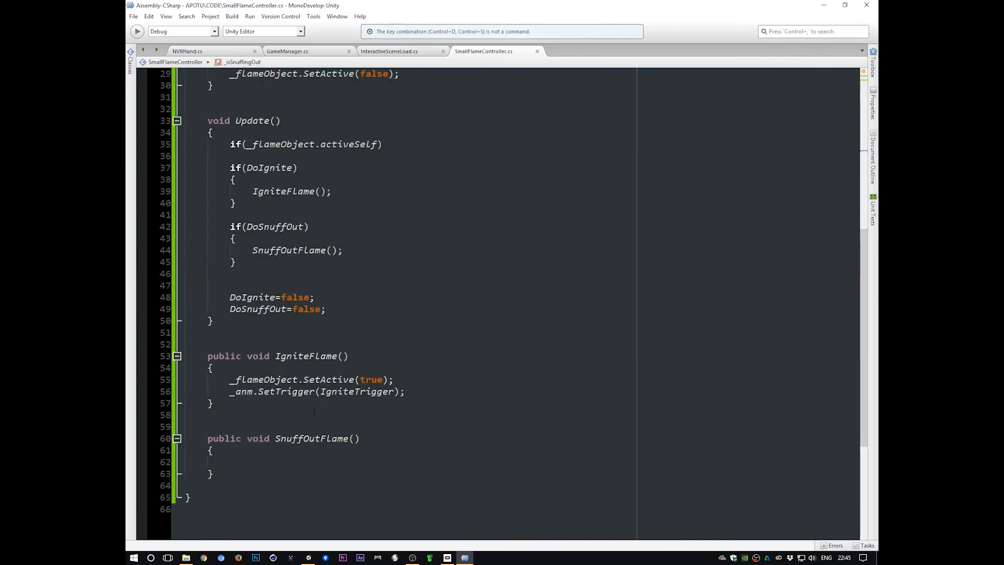
pyautogui.click(231, 462)
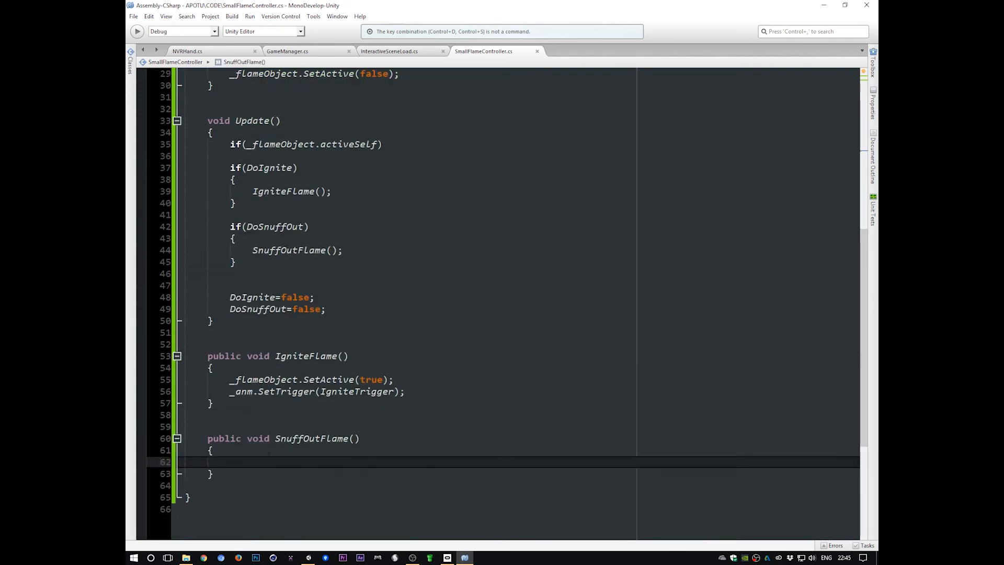
pyautogui.write('_isSnuffing')
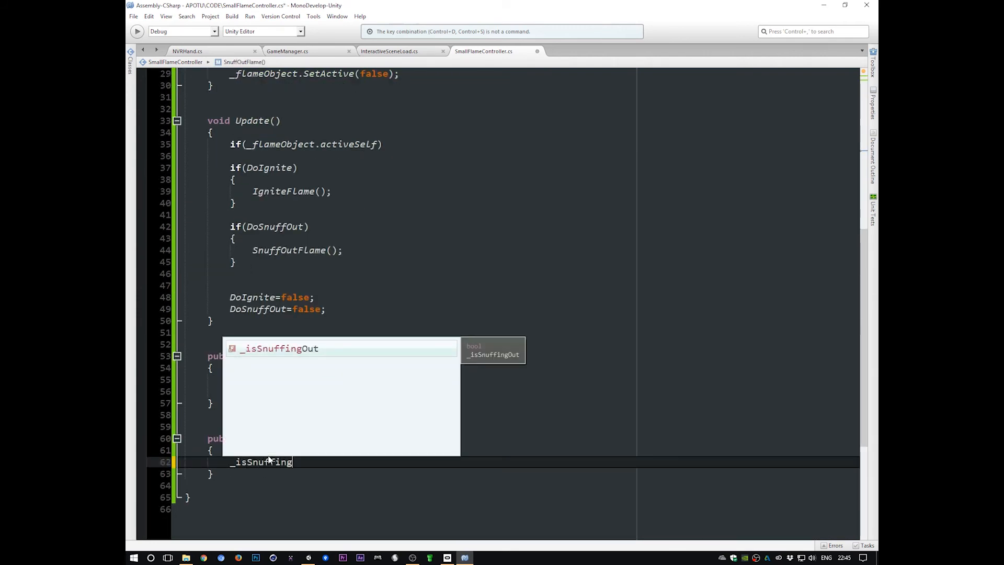
pyautogui.write('Out=true')
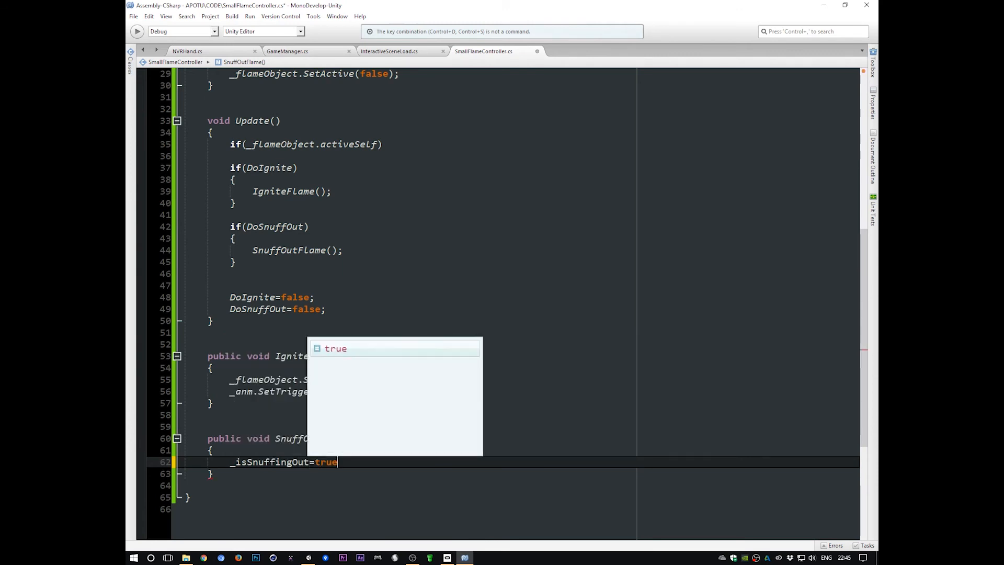
pyautogui.write(';')
pyautogui.hotkey('ctrl', 's')
# Extend the _flameObject.activeSelf condition in Update() so it also requires _isSnuffingOut, giving if(_isSnuffingOut&&_flameObject.activeSelf)
pyautogui.scroll(5, 439, 330)
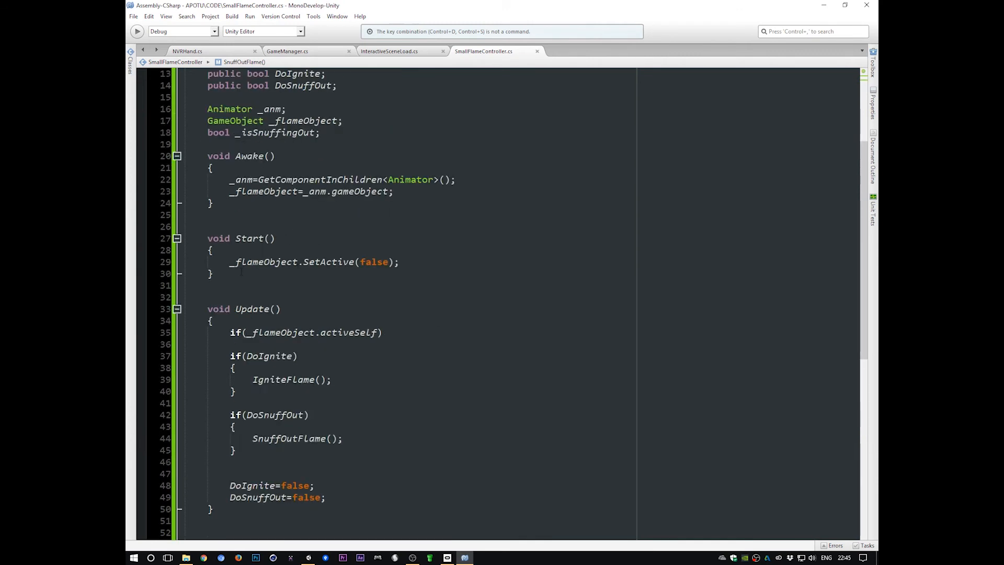
pyautogui.click(247, 332)
pyautogui.write('_')
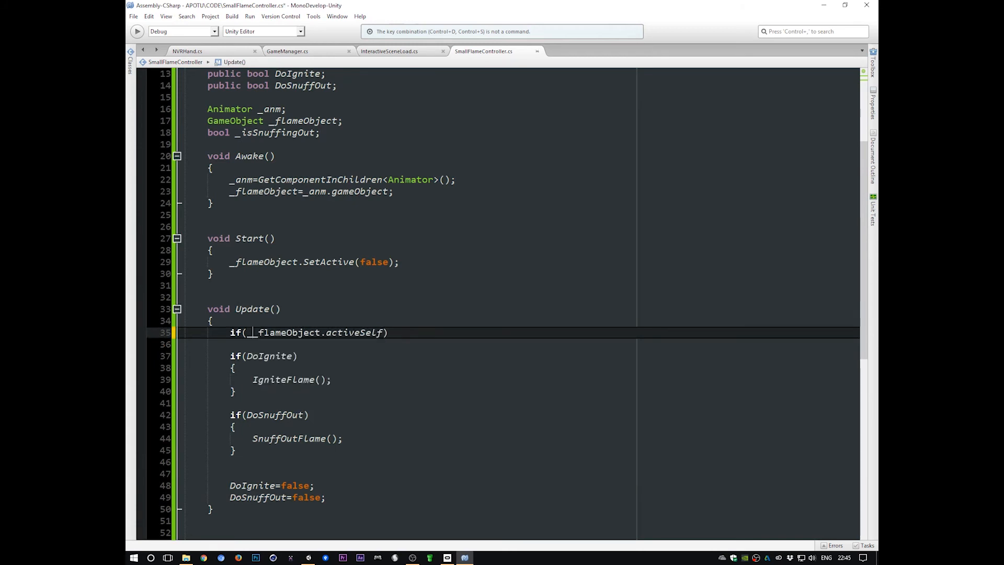
pyautogui.write('isSnuffing')
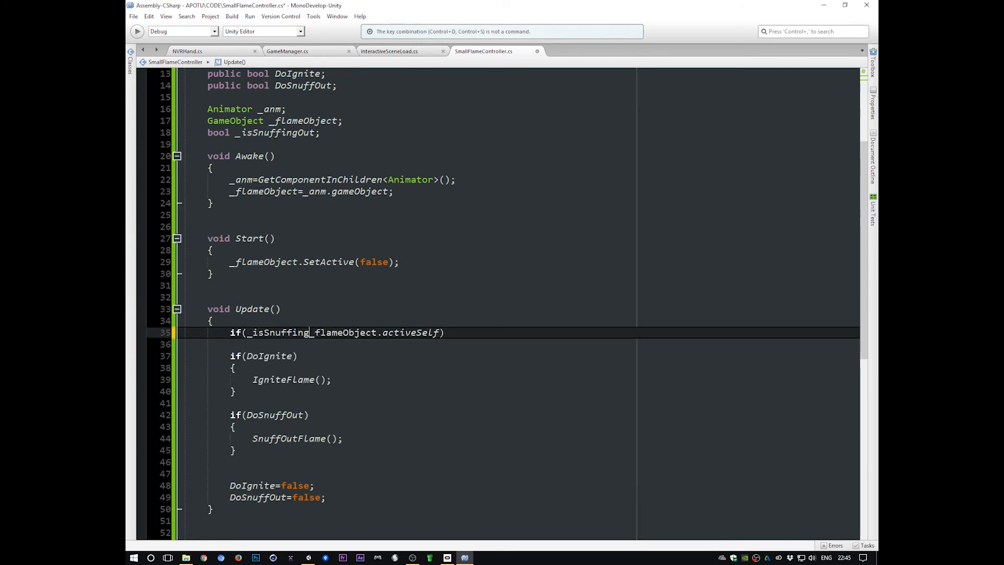
pyautogui.write('Out')
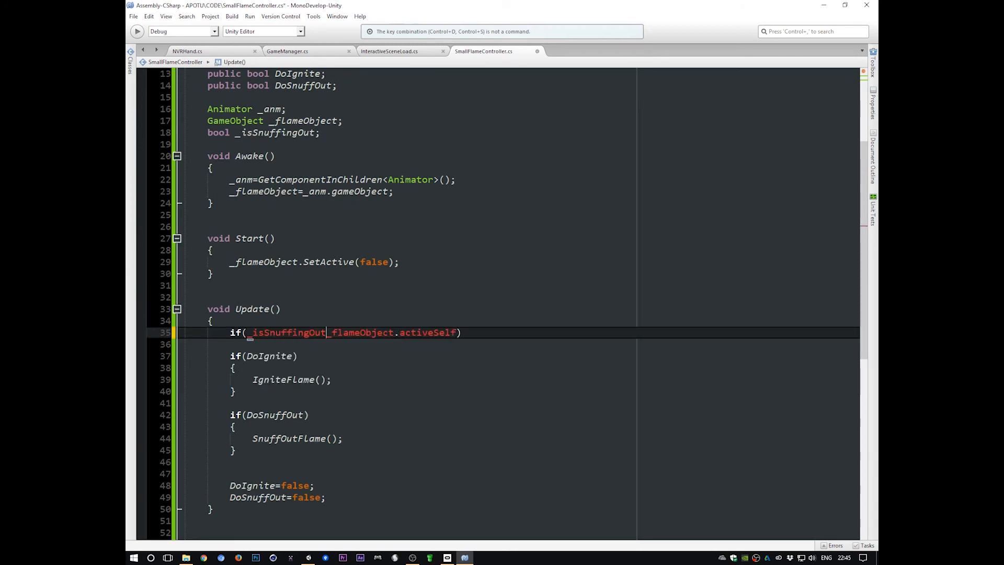
pyautogui.write('&&')
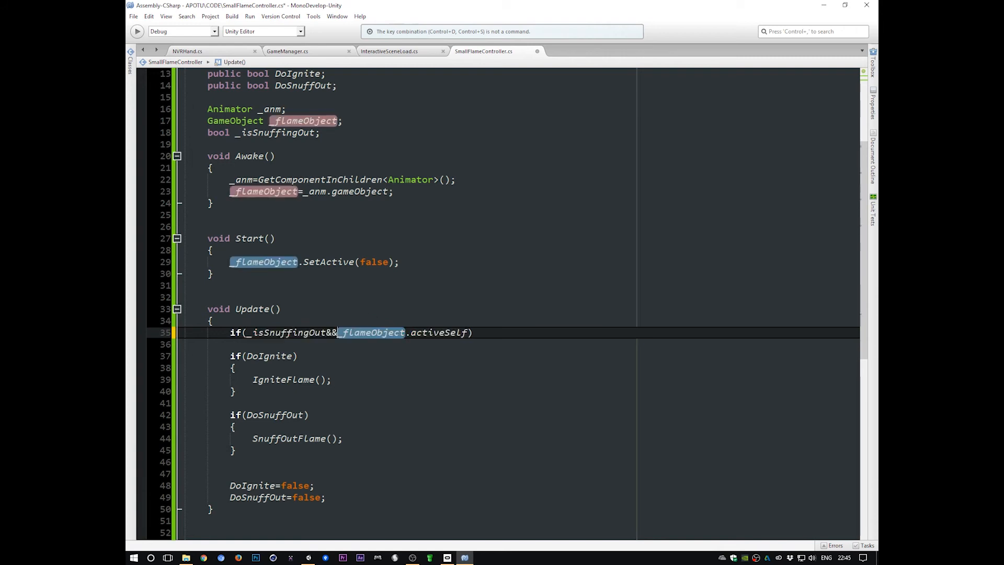
# Add an empty braces block beneath the _isSnuffingOut condition in Update()
pyautogui.click(328, 332)
pyautogui.press('End')
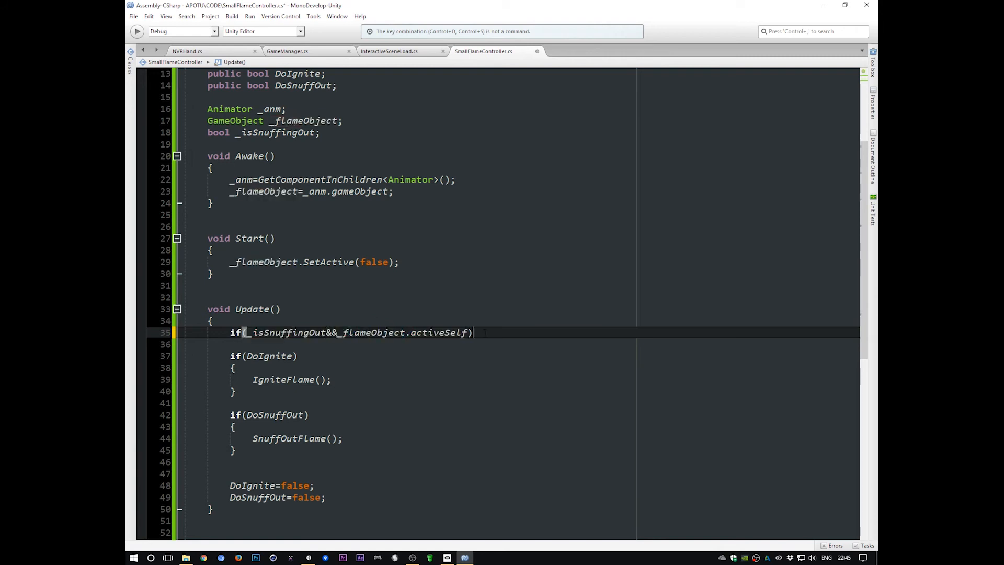
pyautogui.press('Return')
pyautogui.write('{')
pyautogui.press('Return')
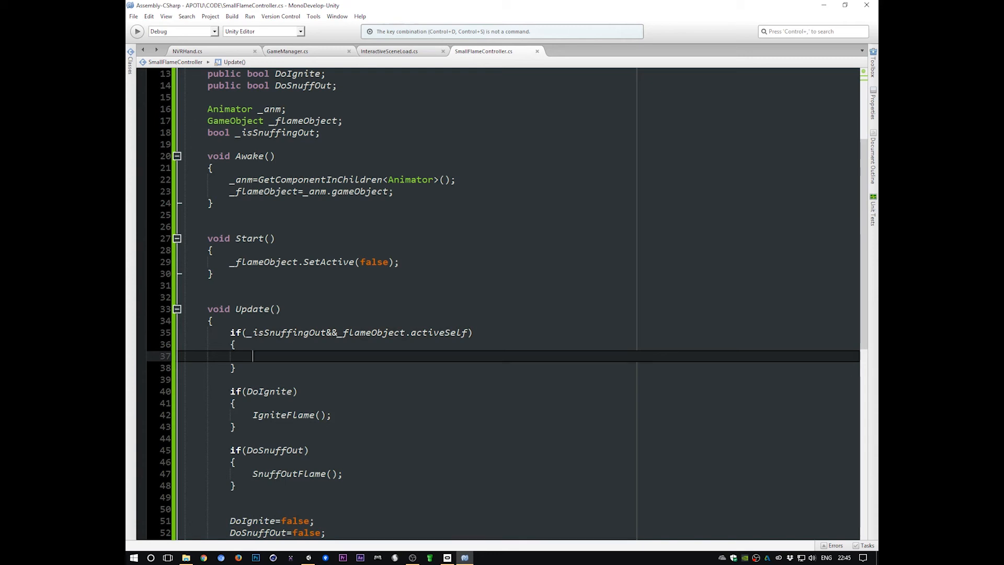
# Inside the new block in Update(), start a nested if condition with _anm.GetCurrentAnimatorStateInfo, after checking the HiddenStateName field
pyautogui.scroll(4, 493, 314)
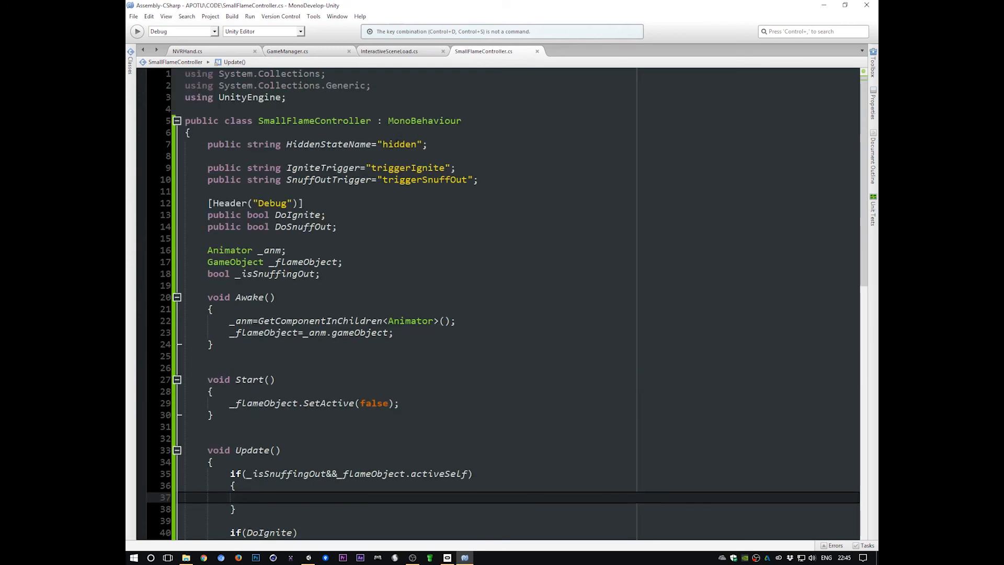
pyautogui.doubleClick(400, 145)
pyautogui.scroll(-8, 460, 338)
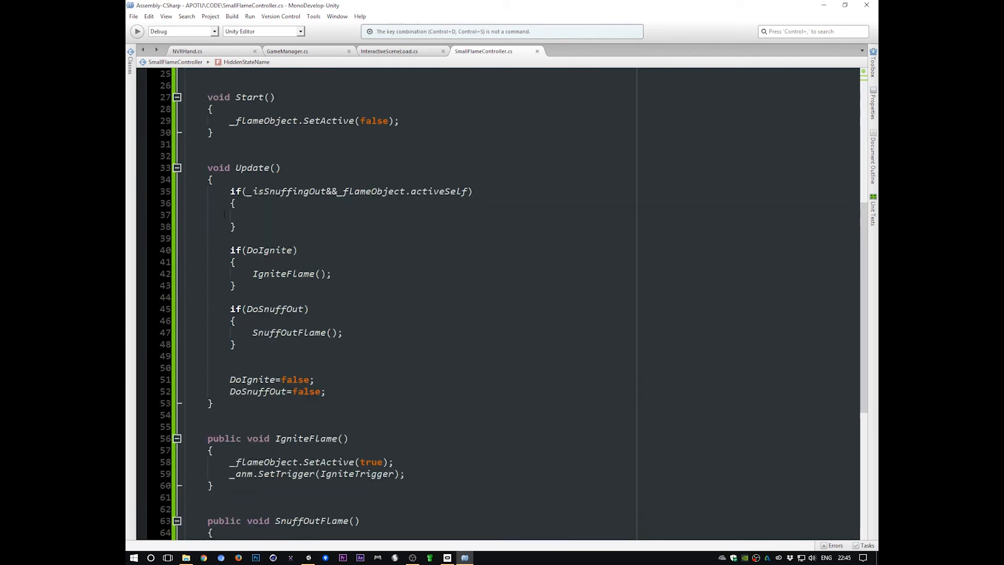
pyautogui.click(225, 215)
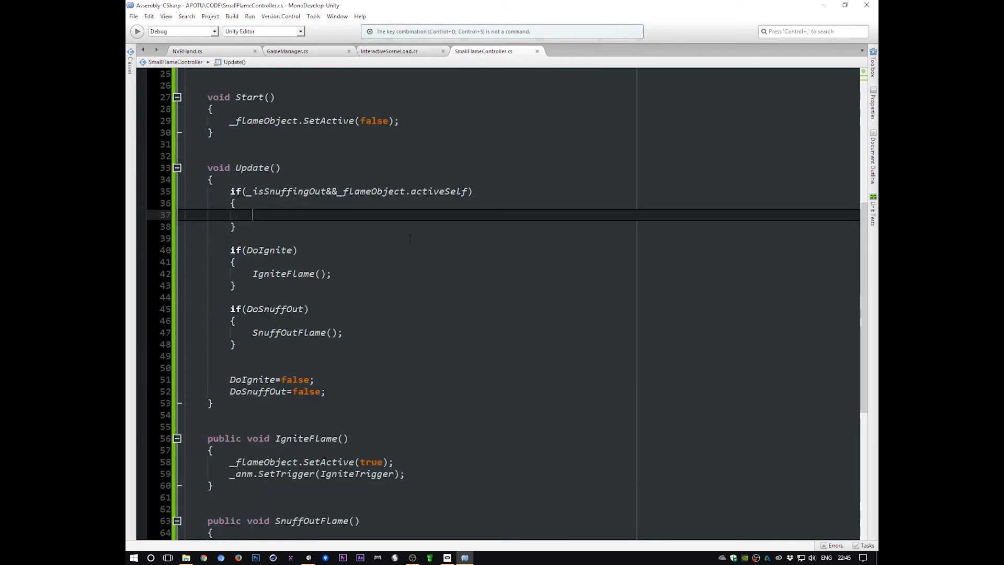
pyautogui.write('if(_anm')
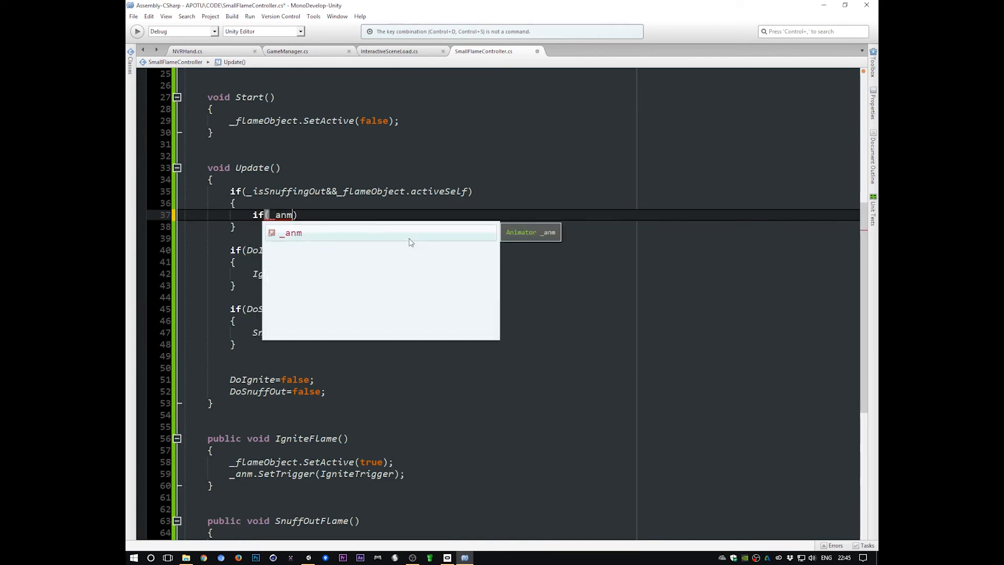
pyautogui.write('.')
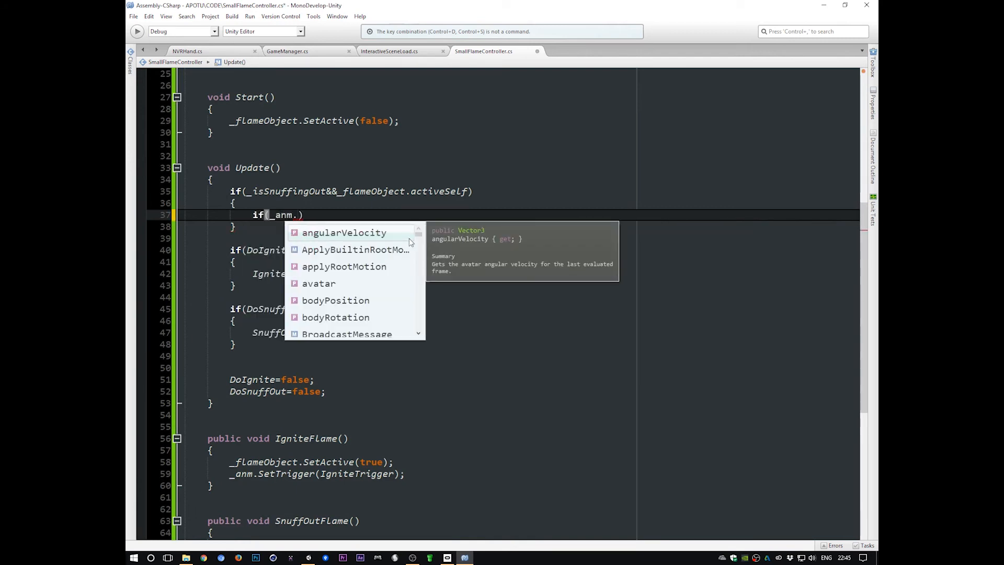
pyautogui.write('current')
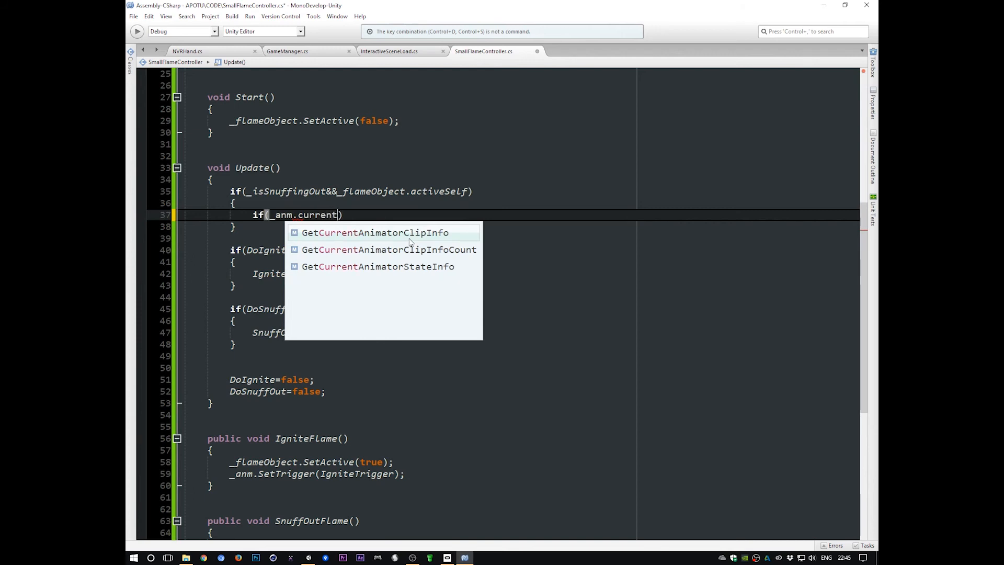
pyautogui.click(424, 268)
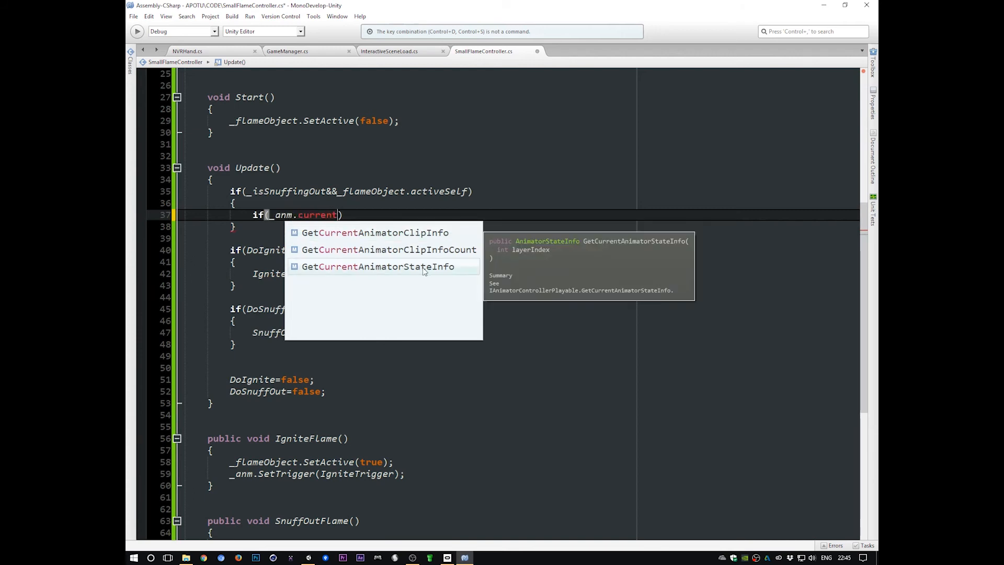
pyautogui.press('Return')
# Add empty call parentheses to GetCurrentAnimatorStateInfo and append .shortNameHash== to the nested if condition
pyautogui.write('.nam')
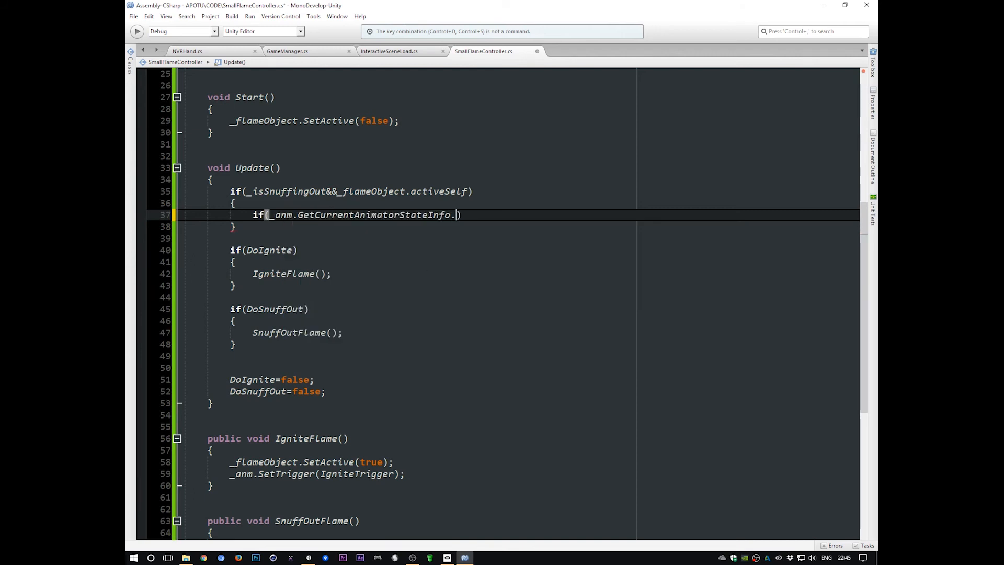
pyautogui.press('BackSpace')
pyautogui.press('BackSpace')
pyautogui.press('BackSpace')
pyautogui.press('BackSpace')
pyautogui.write('()')
pyautogui.write('.nam')
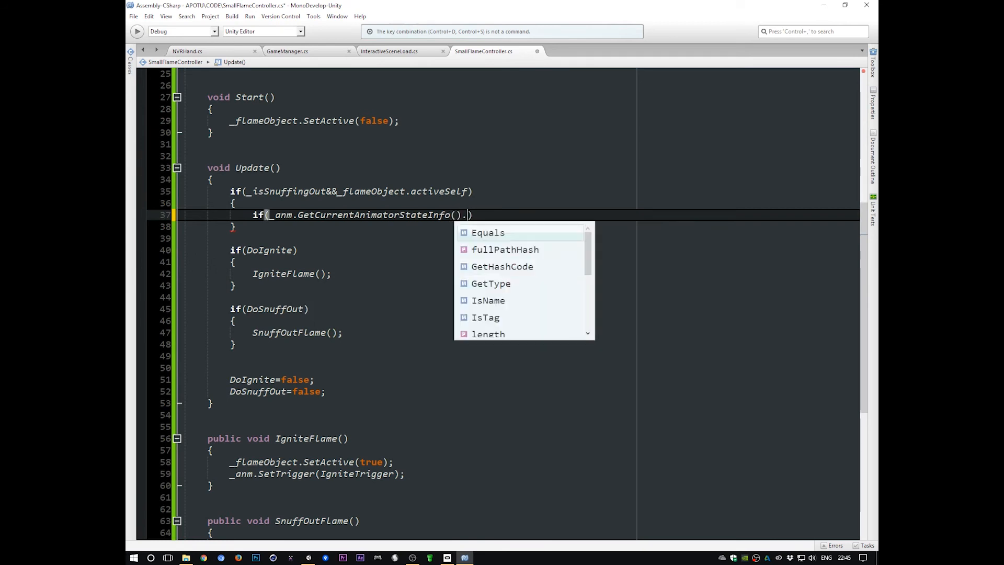
pyautogui.press('Up')
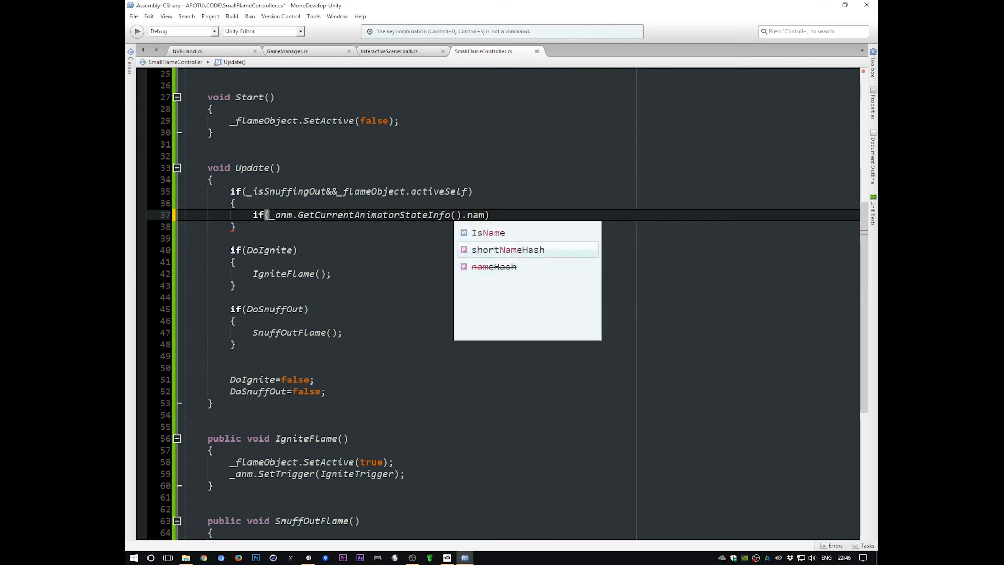
pyautogui.write('==')
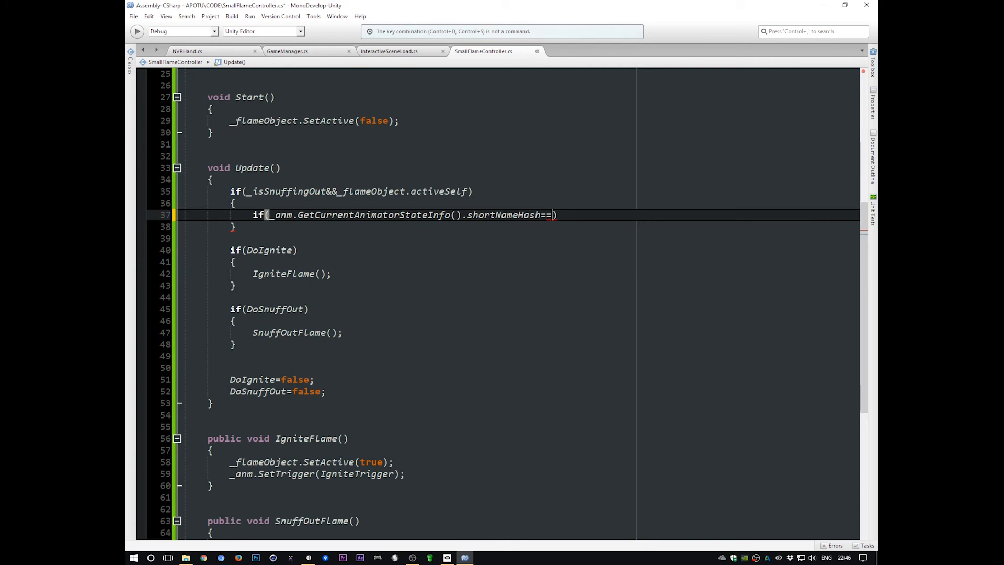
# Check the HiddenStateName declaration, and remove the == operator after shortNameHash in the nested if condition
pyautogui.scroll(8, 510, 217)
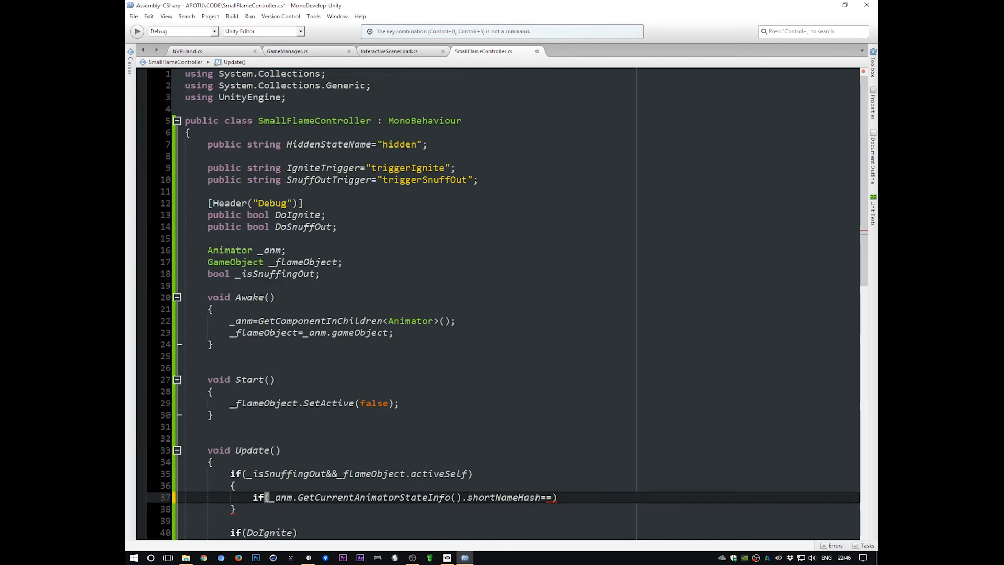
pyautogui.click(406, 144)
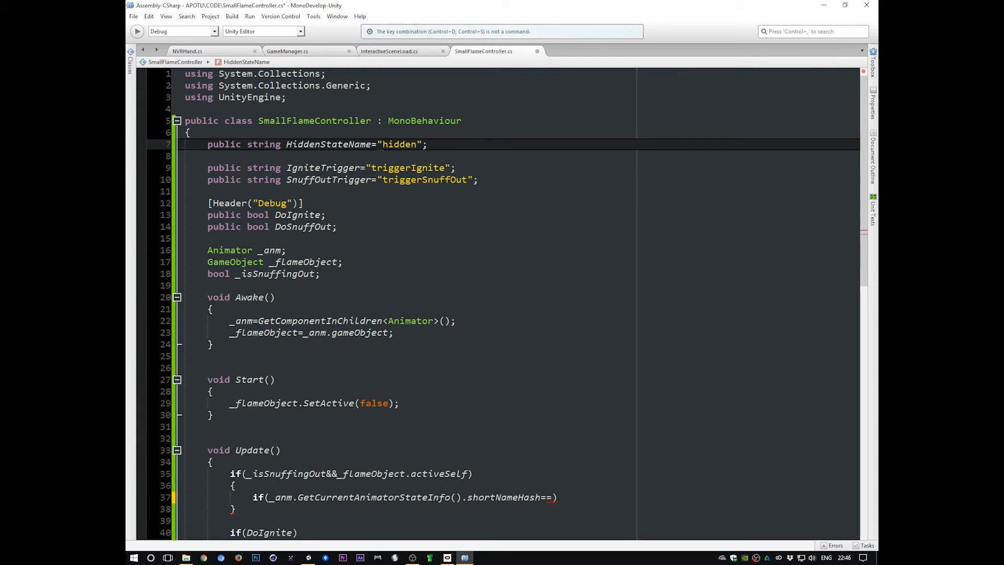
pyautogui.click(553, 498)
pyautogui.press('BackSpace')
pyautogui.press('BackSpace')
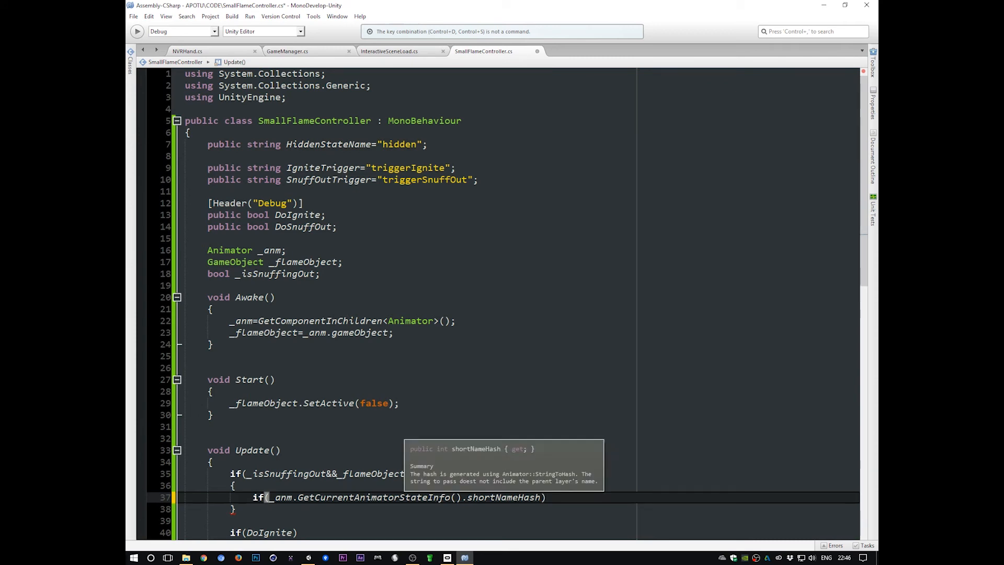
# Declare an int field named _hiddenSTateHash directly below HiddenStateName and save the script
pyautogui.click(429, 145)
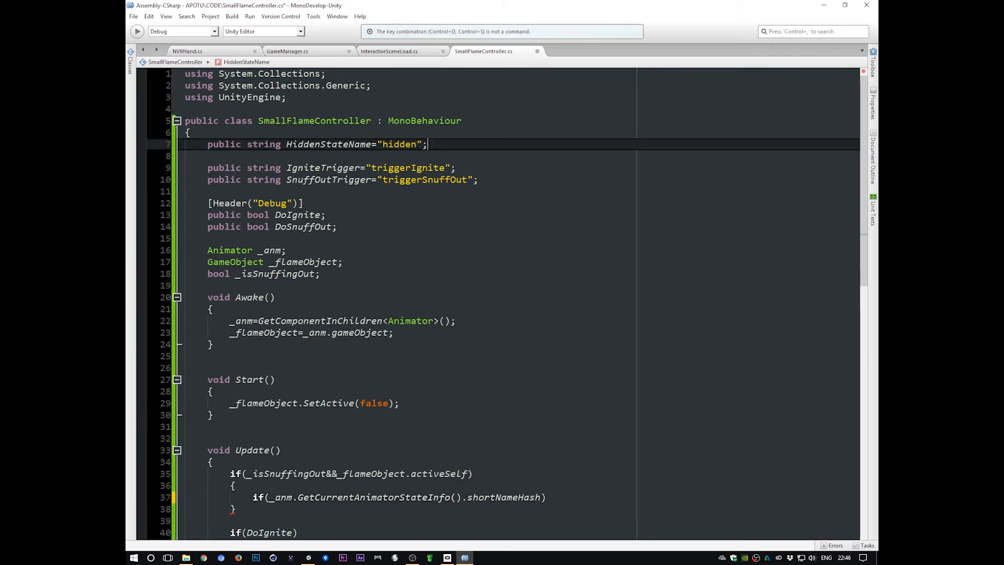
pyautogui.press('Return')
pyautogui.write('int ')
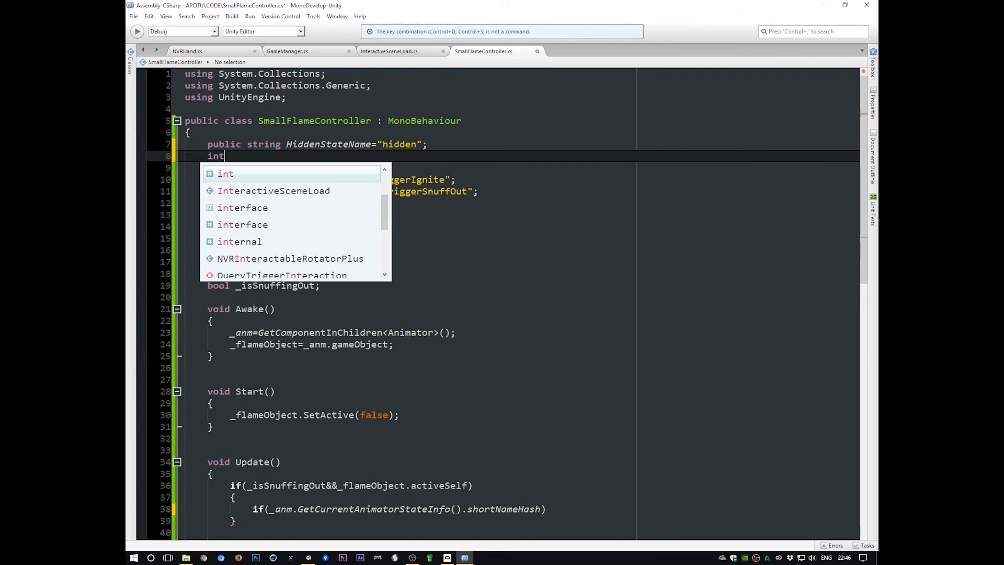
pyautogui.write('_h')
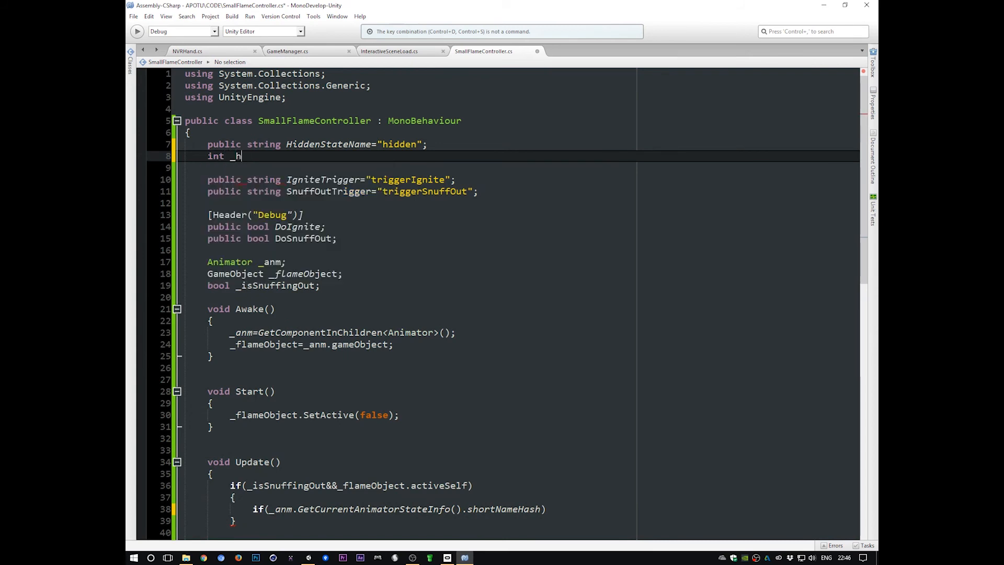
pyautogui.write('iddenSTateHash;')
pyautogui.hotkey('ctrl', 's')
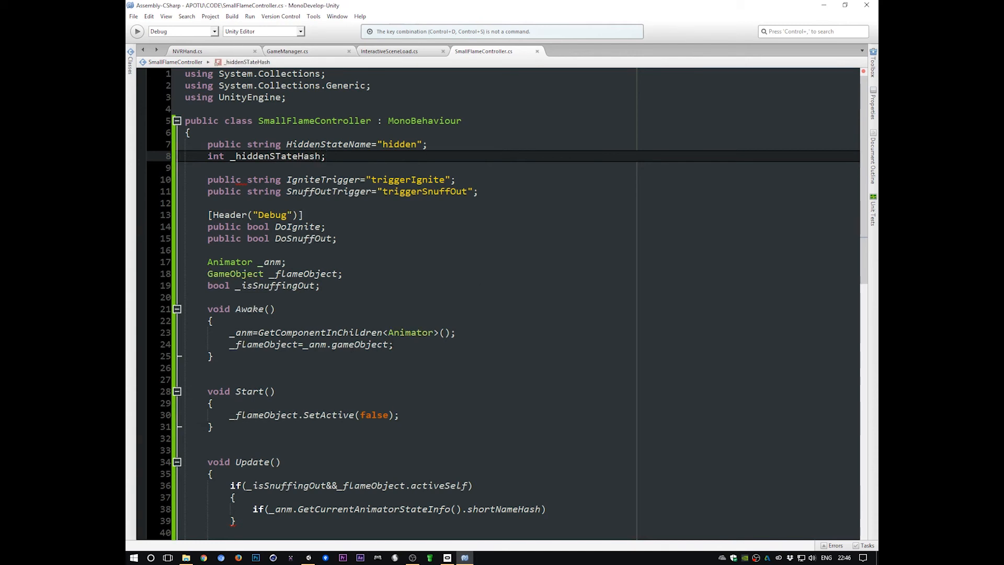
# On a new line below the SetActive call in Start(), begin an assignment to _hiddenSTateHash
pyautogui.click(405, 346)
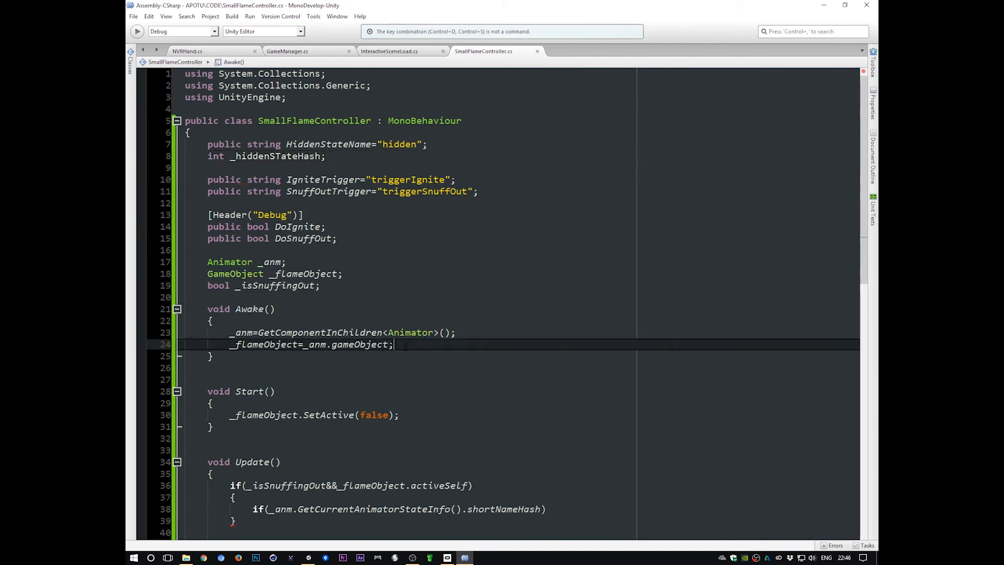
pyautogui.click(421, 416)
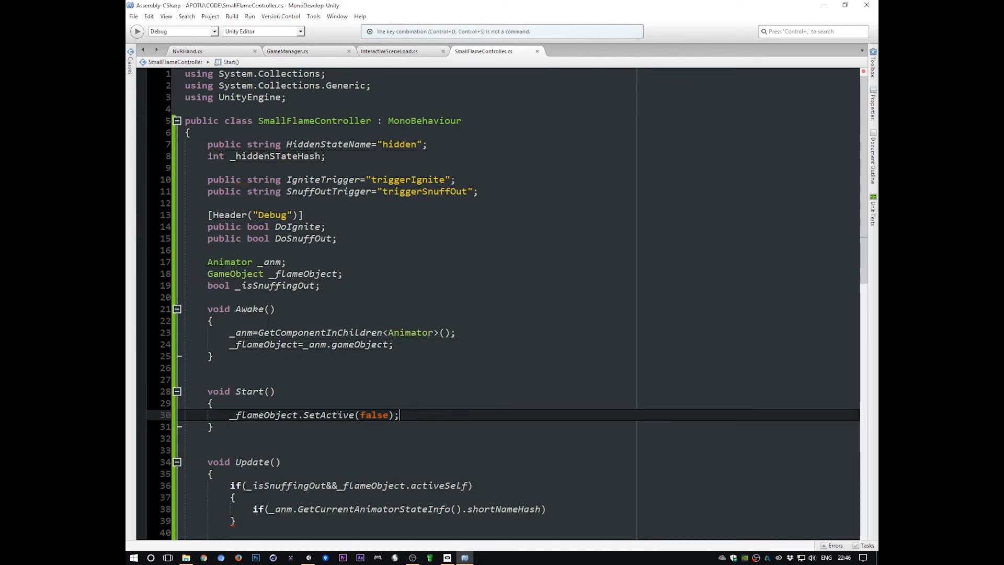
pyautogui.moveTo(229, 333); pyautogui.dragTo(247, 344)
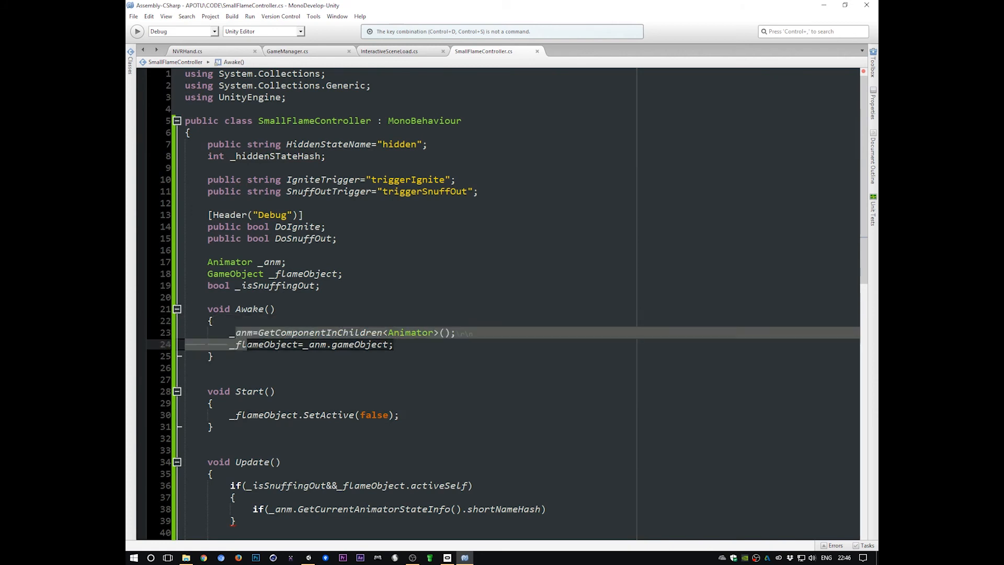
pyautogui.click(402, 415)
pyautogui.press('Return')
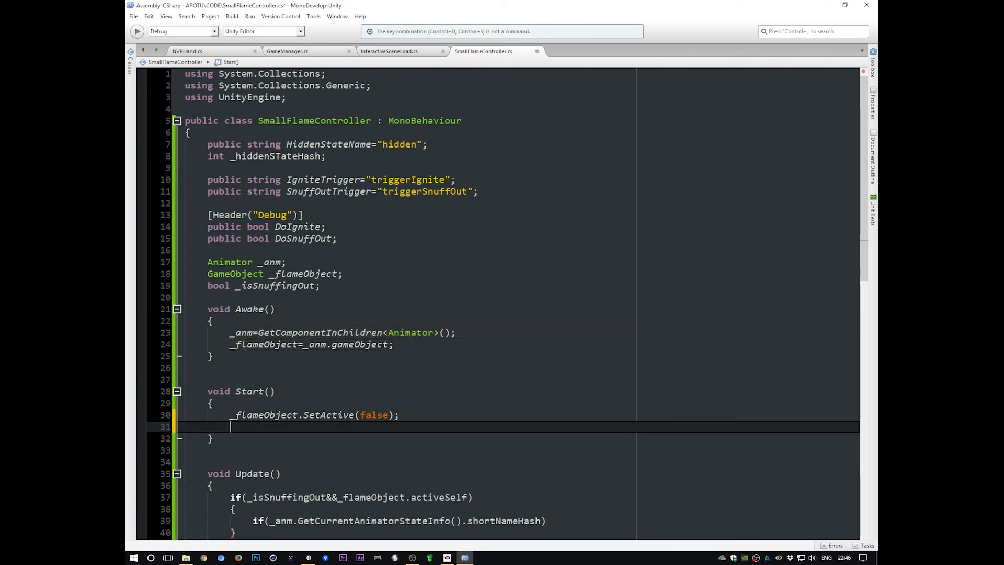
pyautogui.write('_')
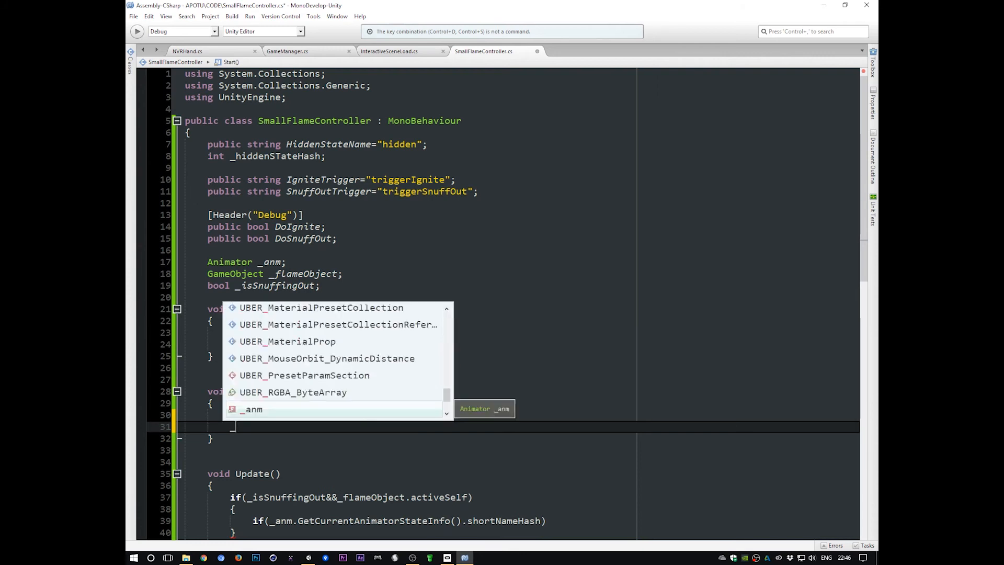
pyautogui.write('hidden')
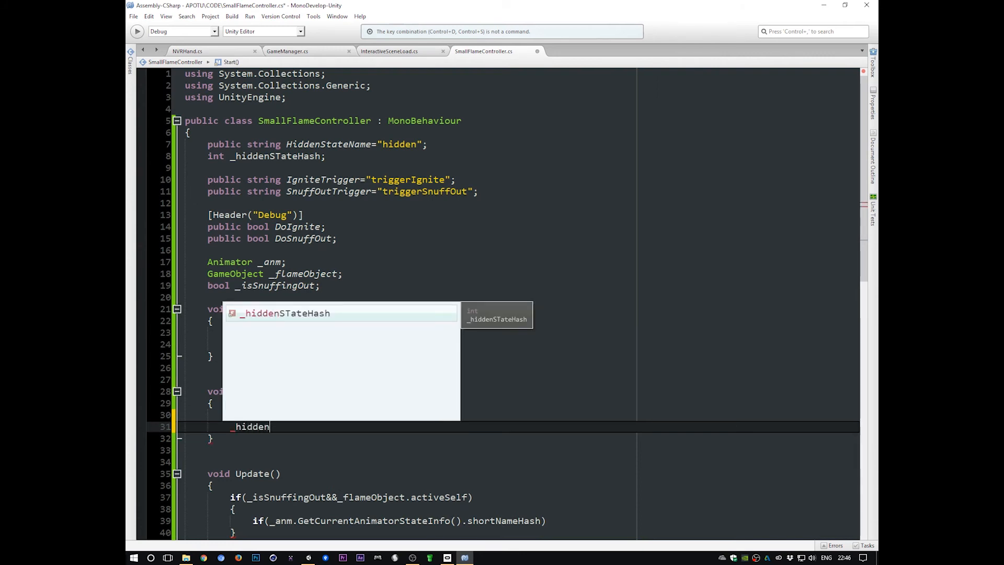
pyautogui.write('STateHash=_')
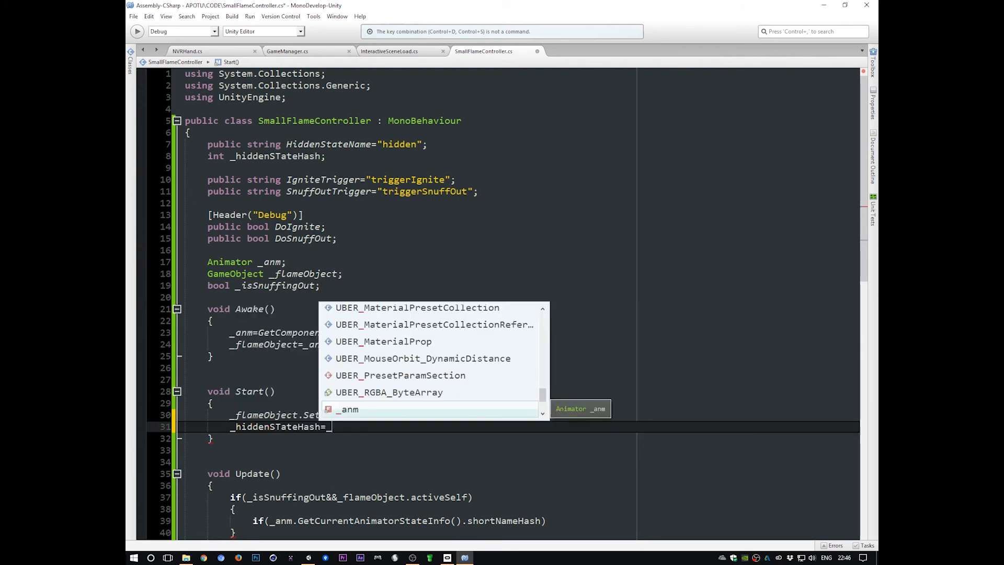
pyautogui.write('anm.GetN')
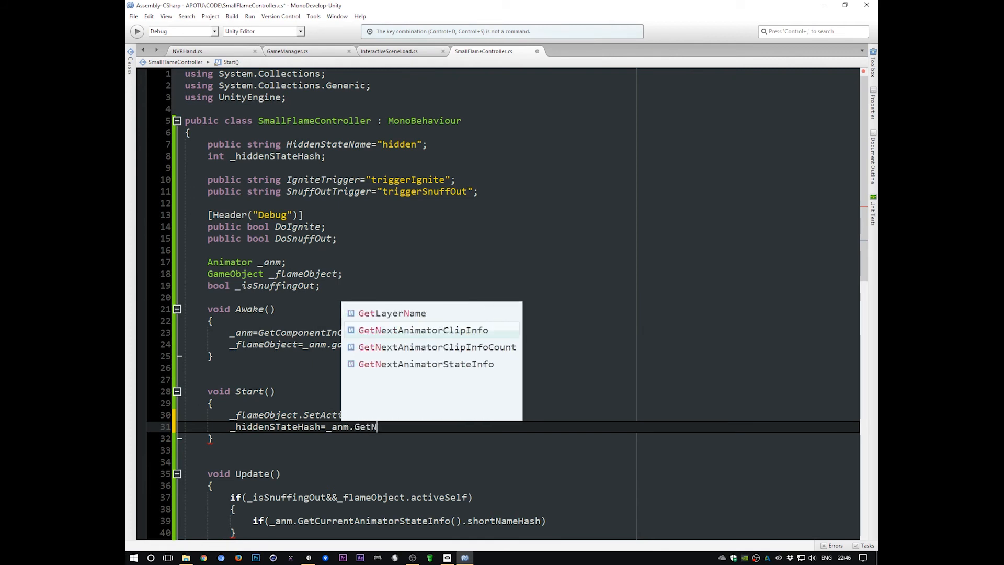
pyautogui.press('BackSpace')
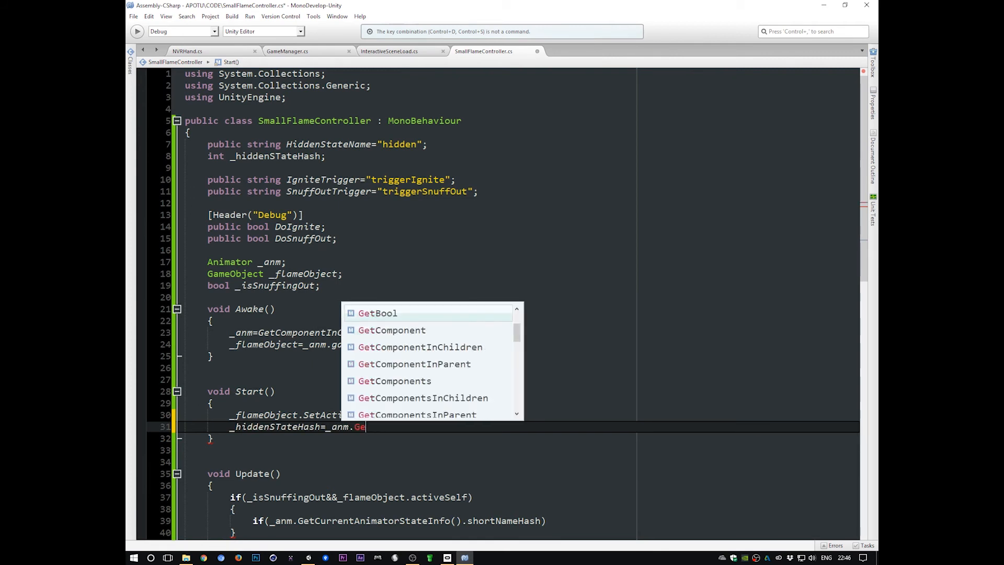
pyautogui.write('Has')
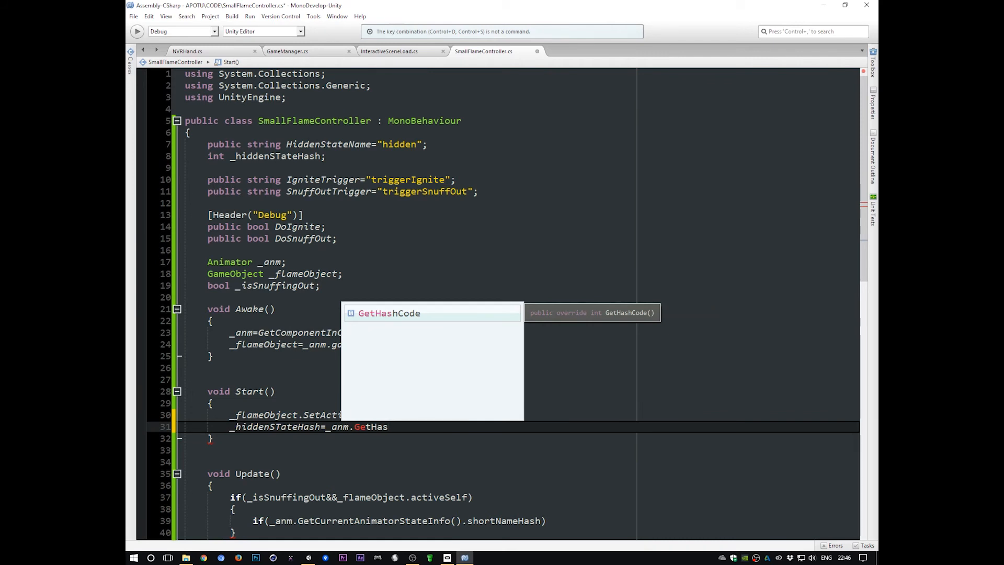
pyautogui.press('BackSpace')
pyautogui.press('BackSpace')
pyautogui.press('BackSpace')
pyautogui.press('BackSpace')
pyautogui.press('BackSpace')
pyautogui.press('BackSpace')
pyautogui.press('BackSpace')
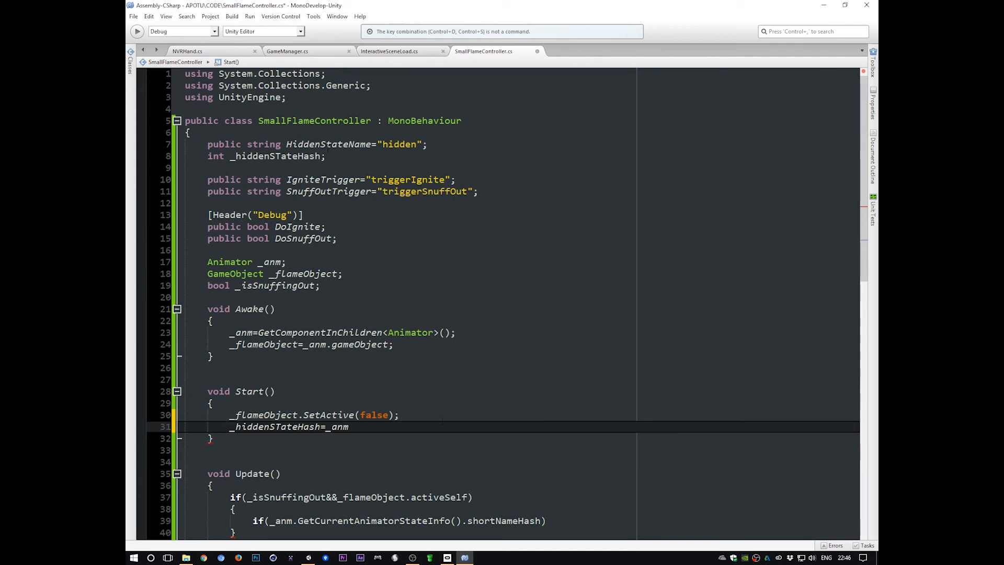
# Correct the hash variable's spelling to _hiddenStateHash in both its field declaration and the assignment in Start()
pyautogui.click(283, 156)
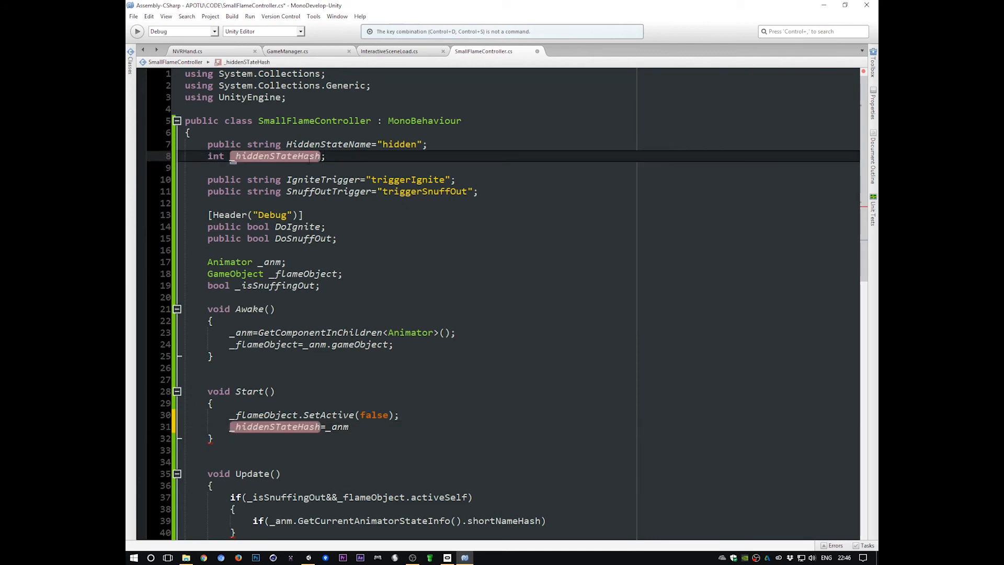
pyautogui.press('BackSpace')
pyautogui.write('2')
pyautogui.hotkey('ctrl', 's')
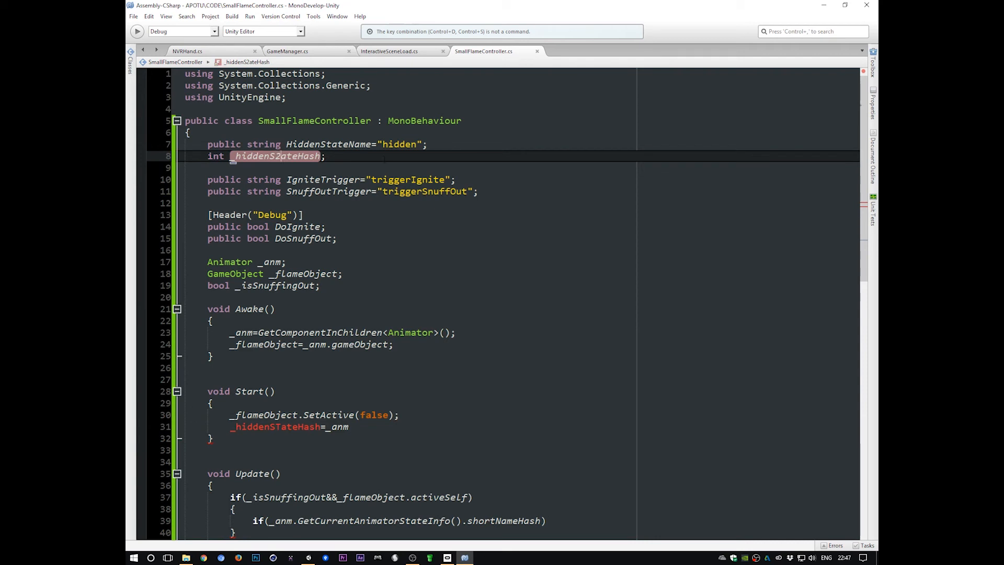
pyautogui.press('BackSpace')
pyautogui.write('t')
pyautogui.click(387, 428)
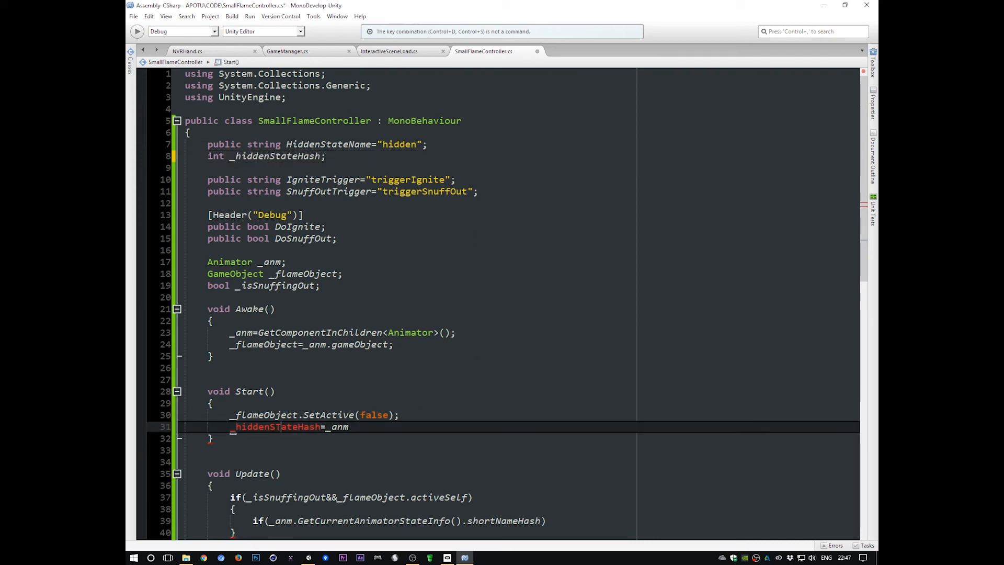
pyautogui.press('BackSpace')
pyautogui.write('t')
# Replace _anm in the _hiddenStateHash assignment with Animator.StringToHash(HiddenStateName); and save the script
pyautogui.press('End')
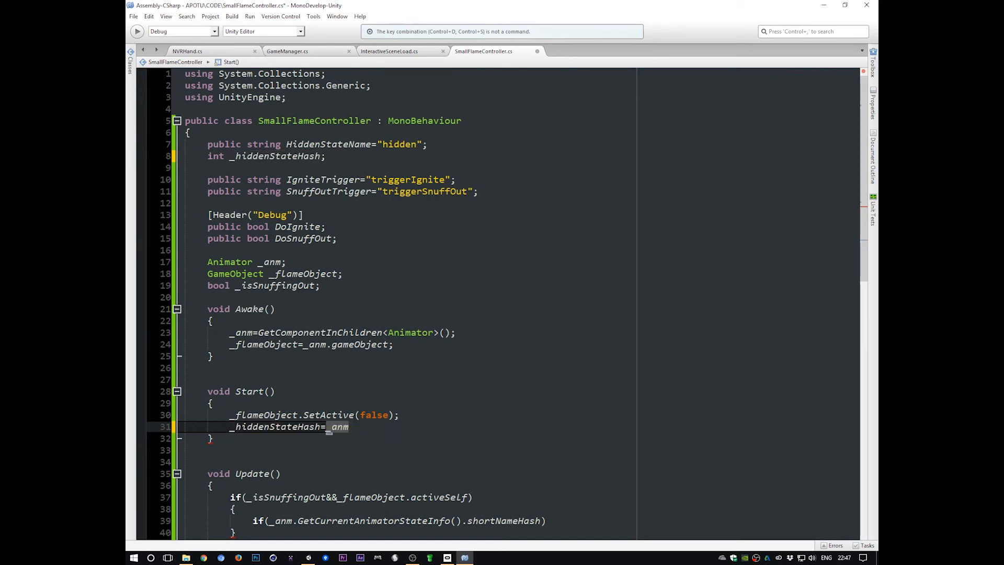
pyautogui.write('Animator.')
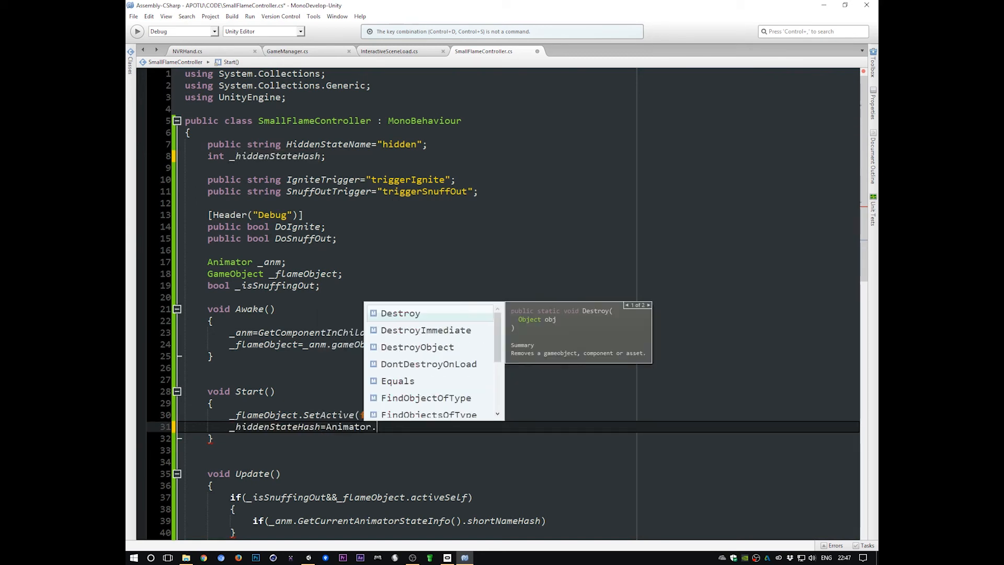
pyautogui.write('StringToHash(')
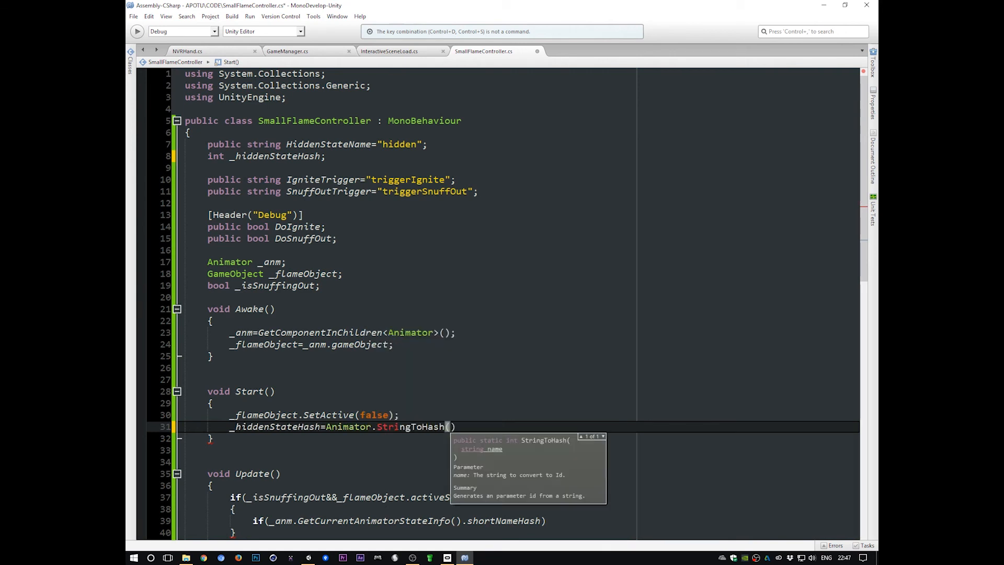
pyautogui.write('hidden')
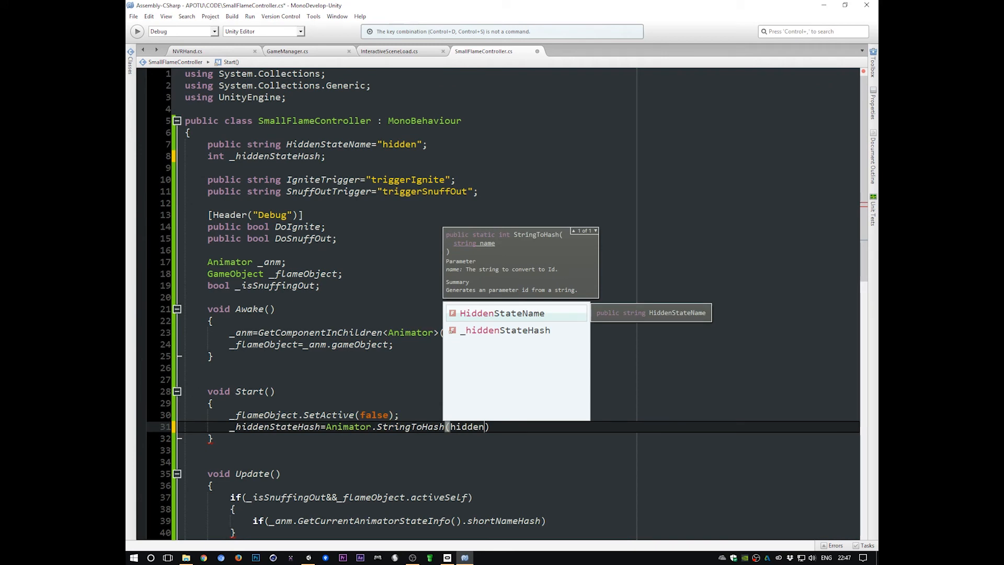
pyautogui.press('Return')
pyautogui.write(');')
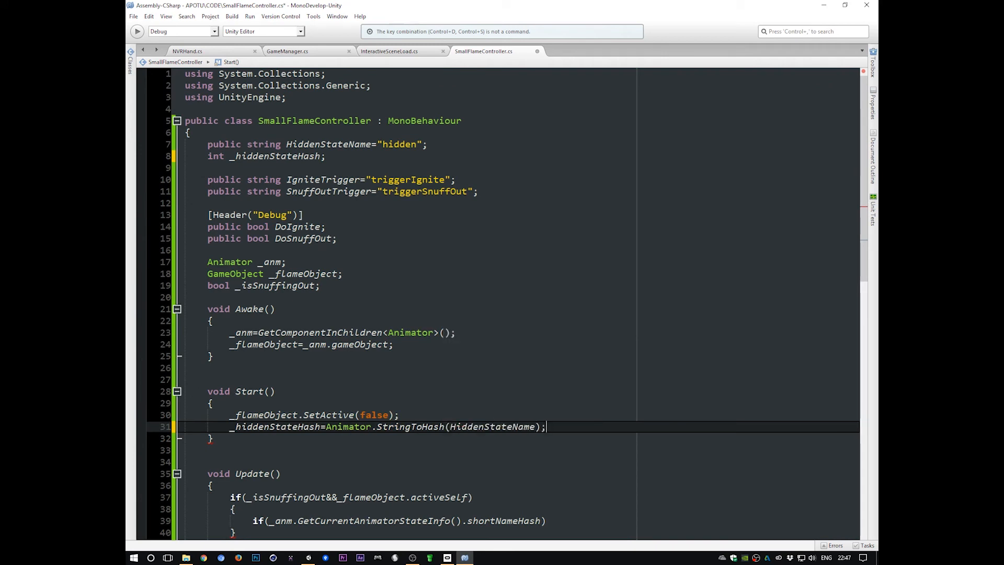
pyautogui.hotkey('ctrl', 's')
# Move the _hiddenStateHash assignment line from Start() to the end of Awake() and save the script
pyautogui.tripleClick(412, 427)
pyautogui.hotkey('ctrl', 'c')
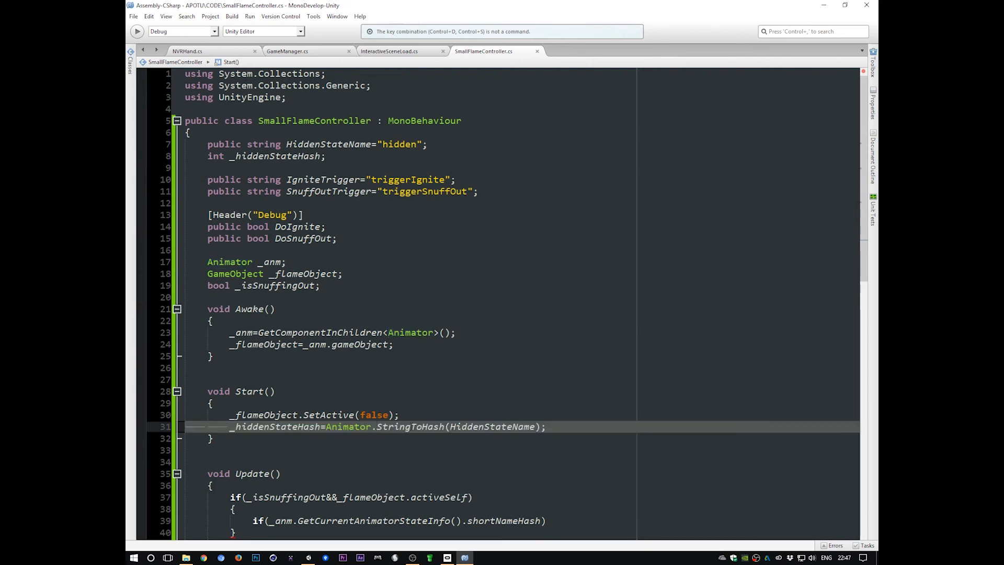
pyautogui.press('Delete')
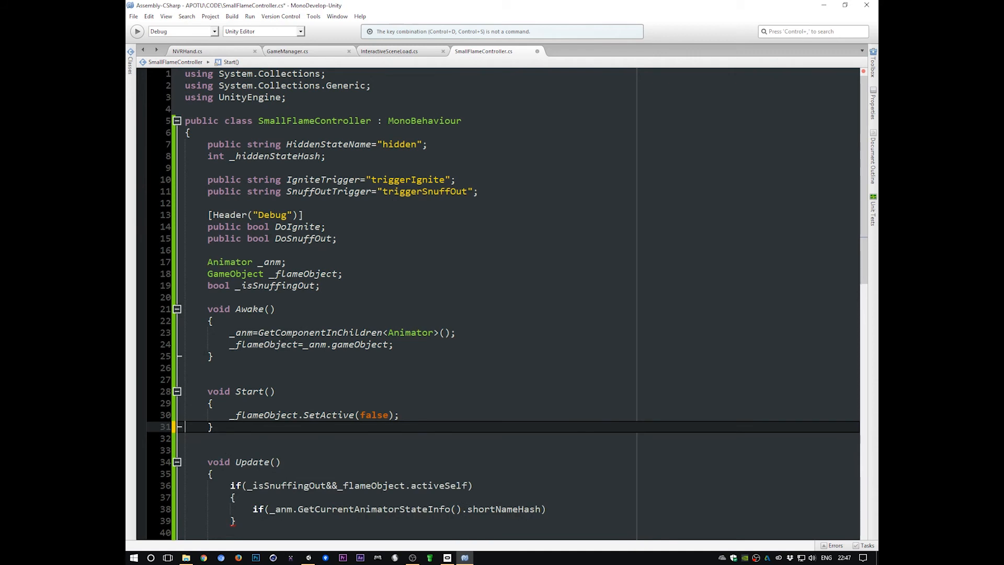
pyautogui.click(186, 356)
pyautogui.hotkey('ctrl', 'v')
pyautogui.hotkey('ctrl', 's')
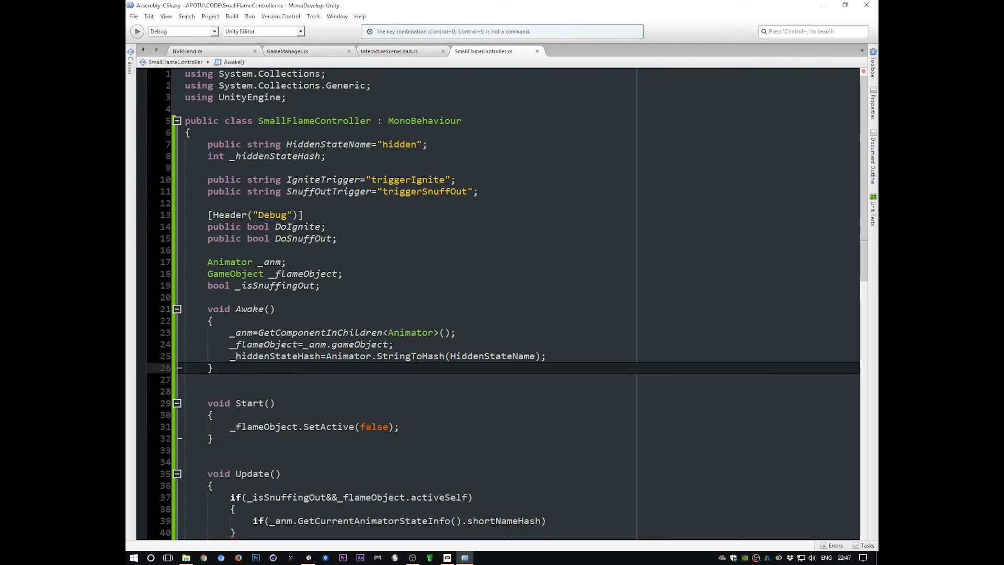
pyautogui.click(391, 356)
pyautogui.doubleClick(390, 356)
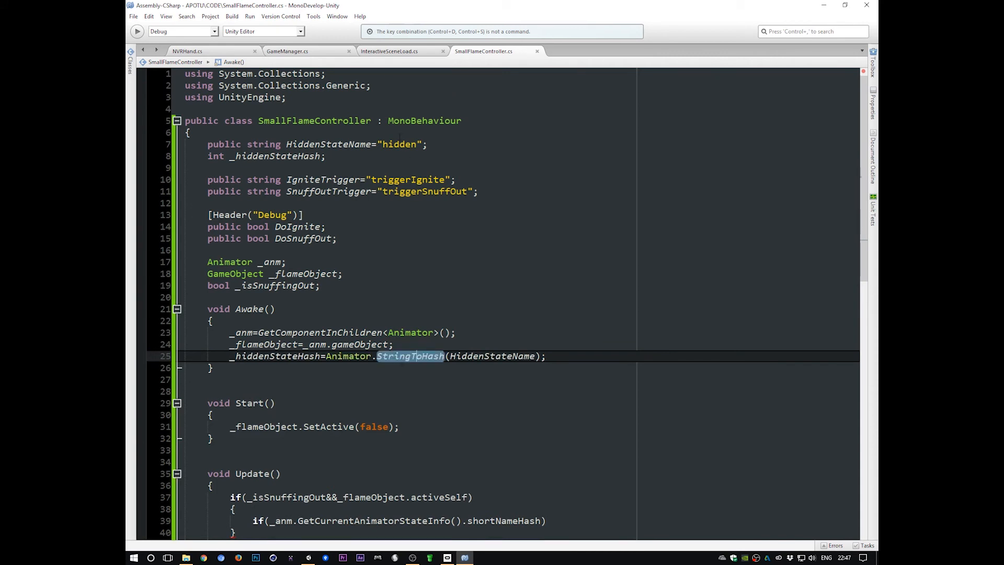
pyautogui.click(327, 144)
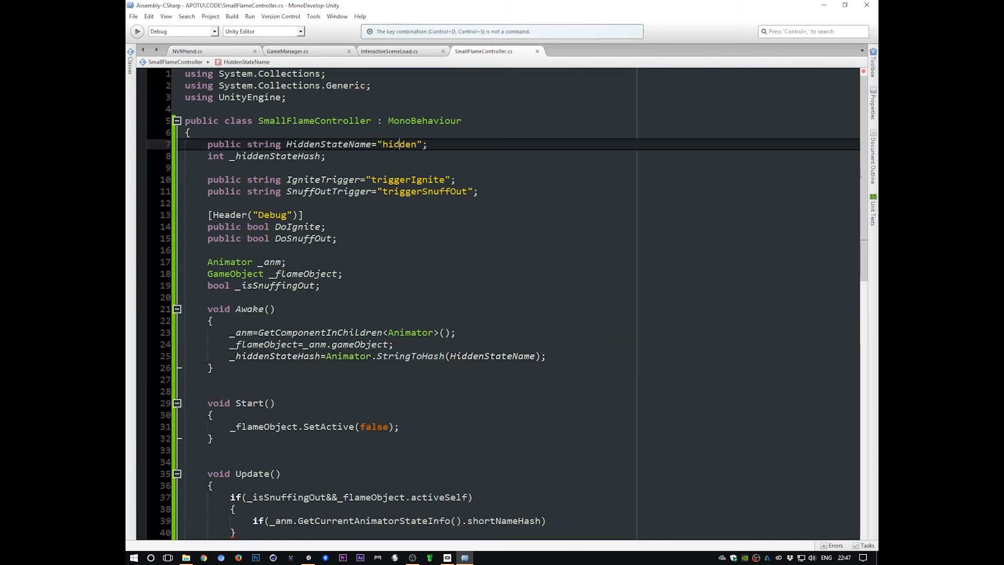
pyautogui.click(299, 156)
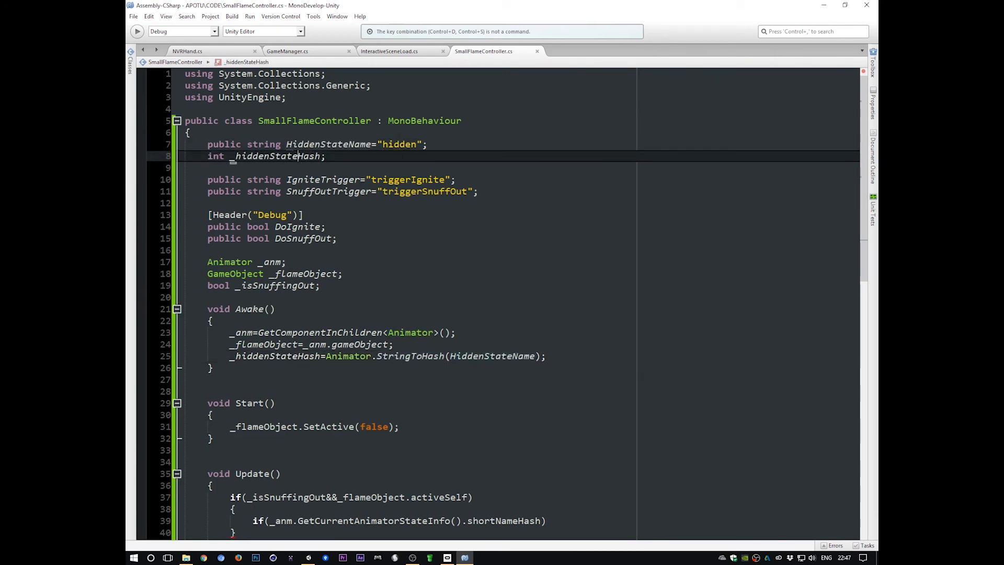
pyautogui.click(380, 147)
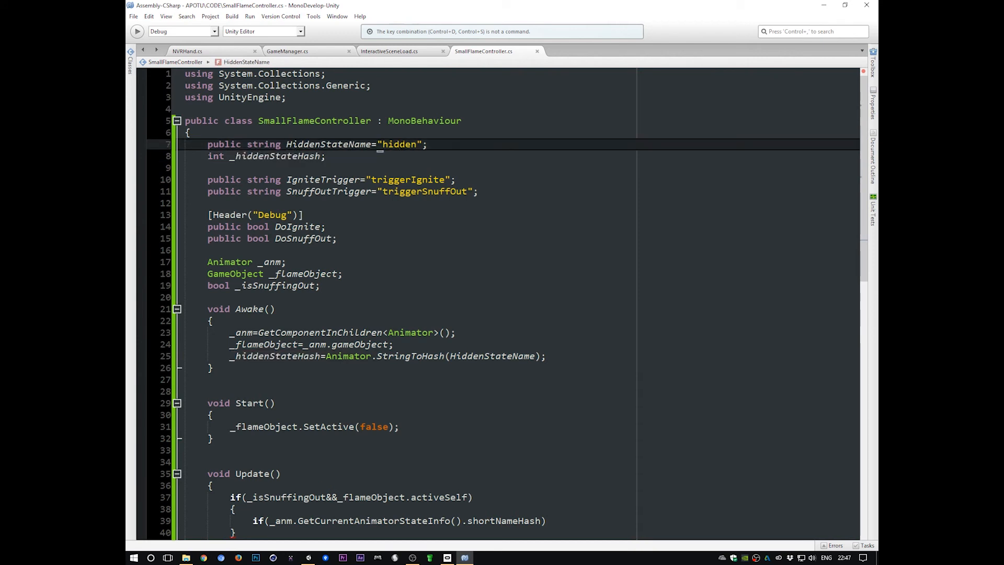
# Complete the nested if condition in Update() by comparing shortNameHash with ==_hiddenStateHash
pyautogui.scroll(-4, 403, 146)
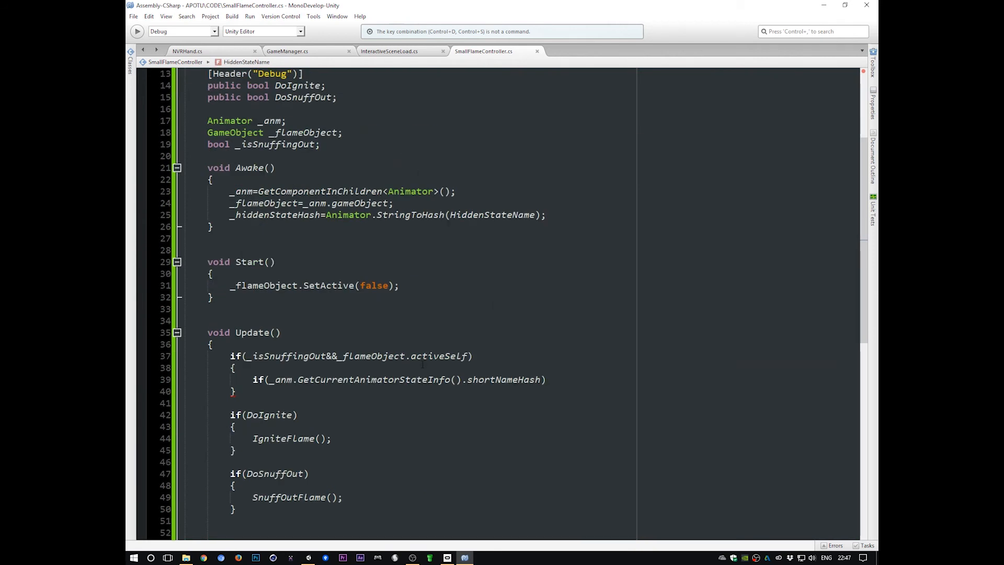
pyautogui.click(547, 380)
pyautogui.doubleClick(503, 380)
pyautogui.press('Right')
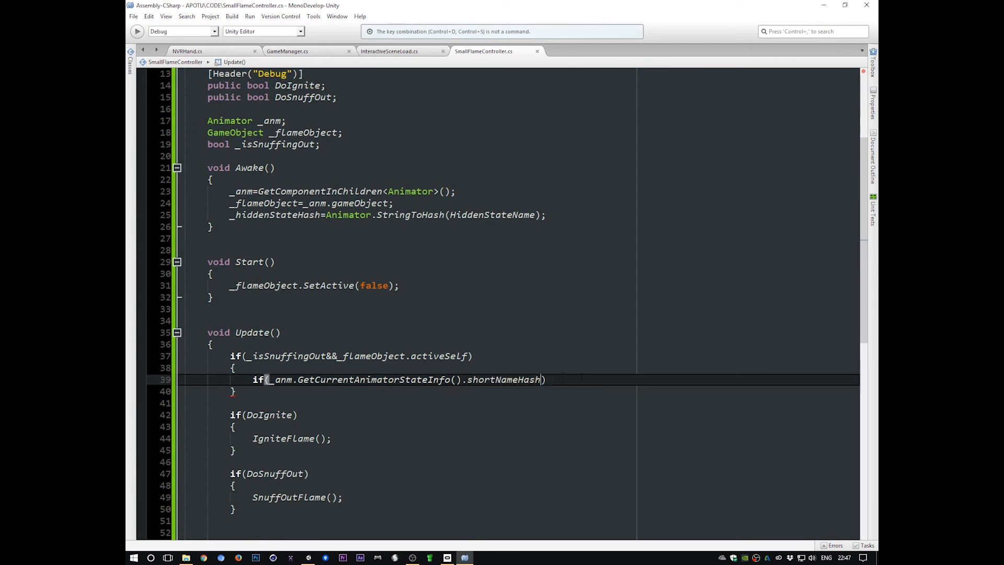
pyautogui.write('==_hidd')
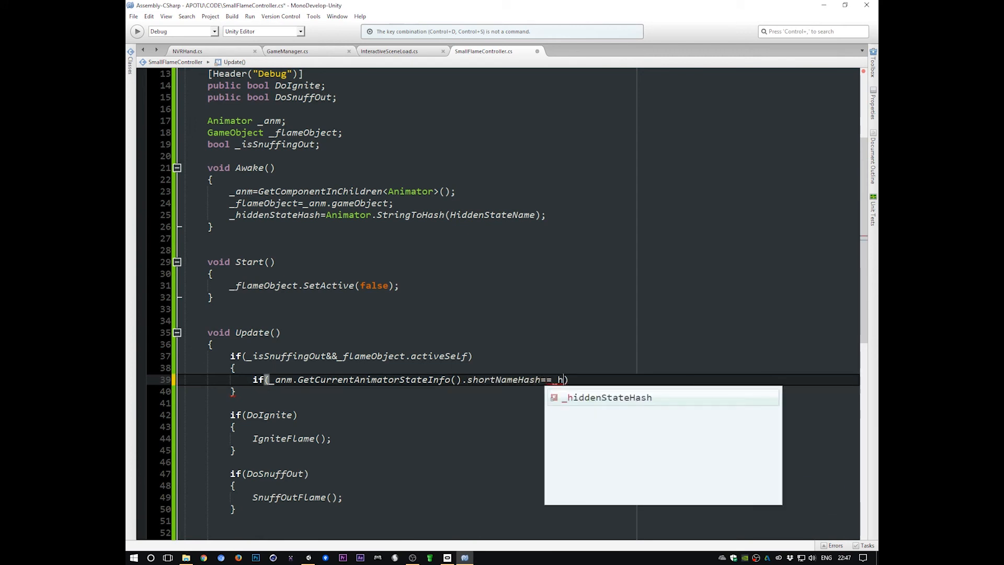
pyautogui.write('en')
pyautogui.press('Return')
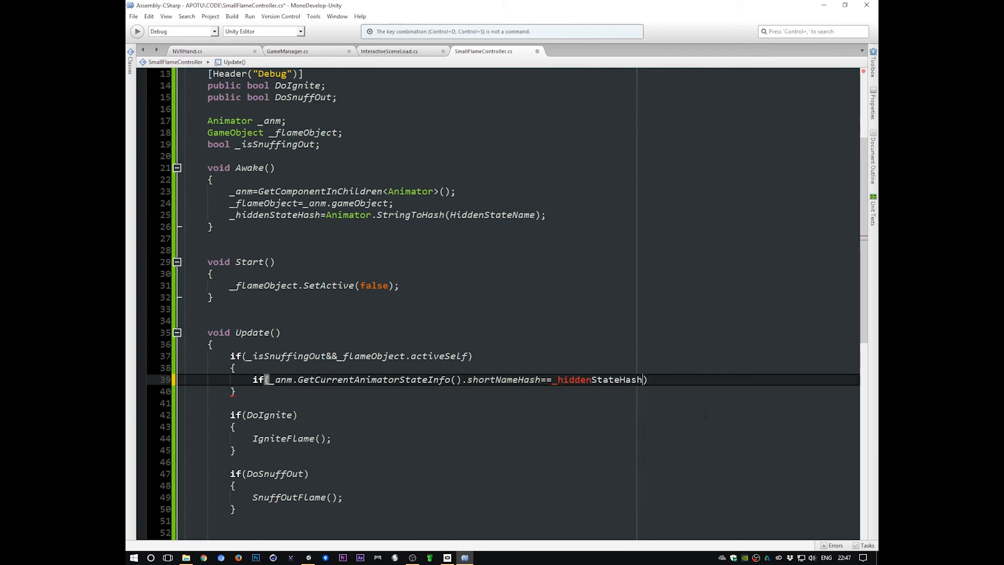
# Give the nested hidden-state if a braced body containing Debug.Log("hidden state entered"); in Update()
pyautogui.click(671, 381)
pyautogui.press('Return')
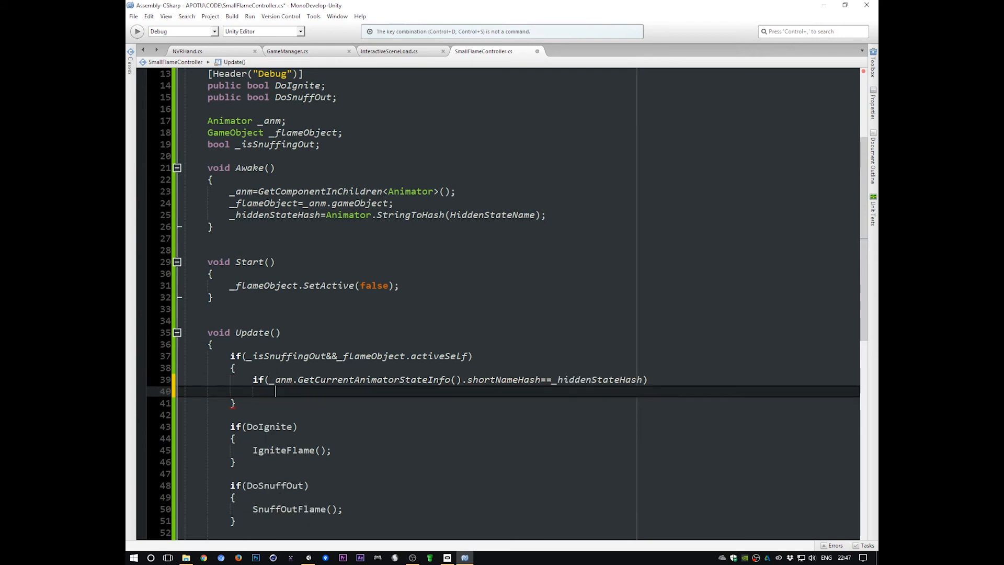
pyautogui.write('{')
pyautogui.press('Return')
pyautogui.write('De')
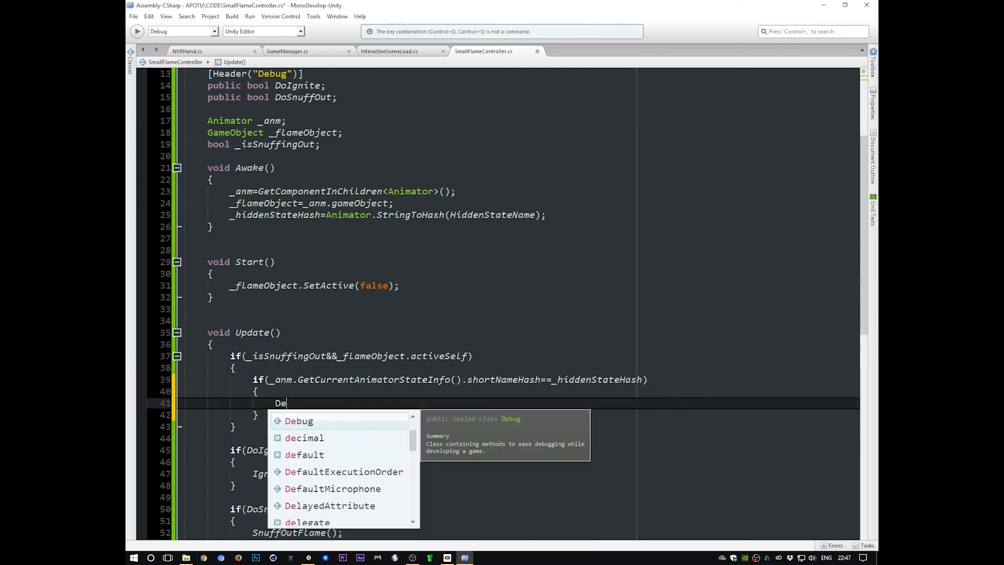
pyautogui.write('bug.Log')
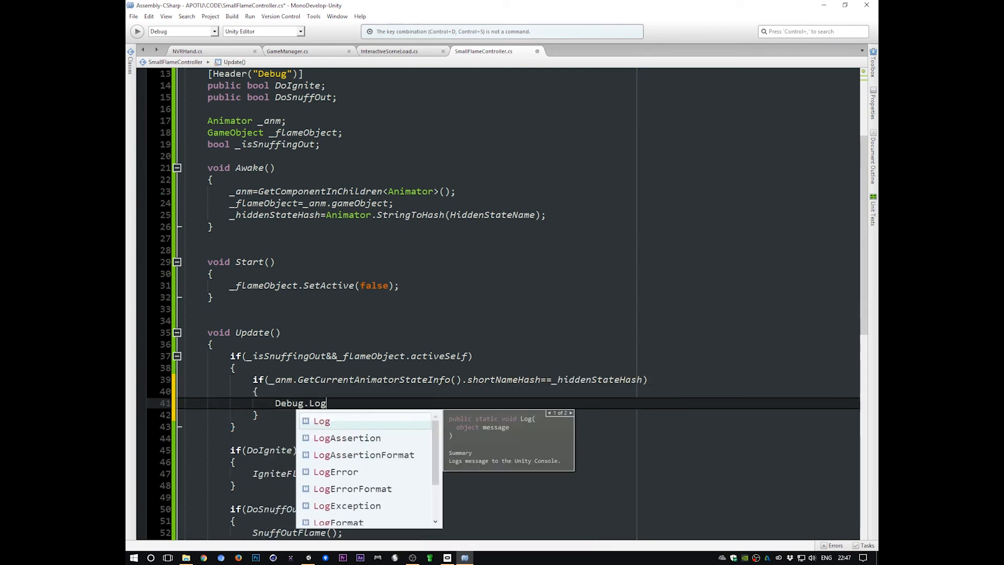
pyautogui.write('("hidden')
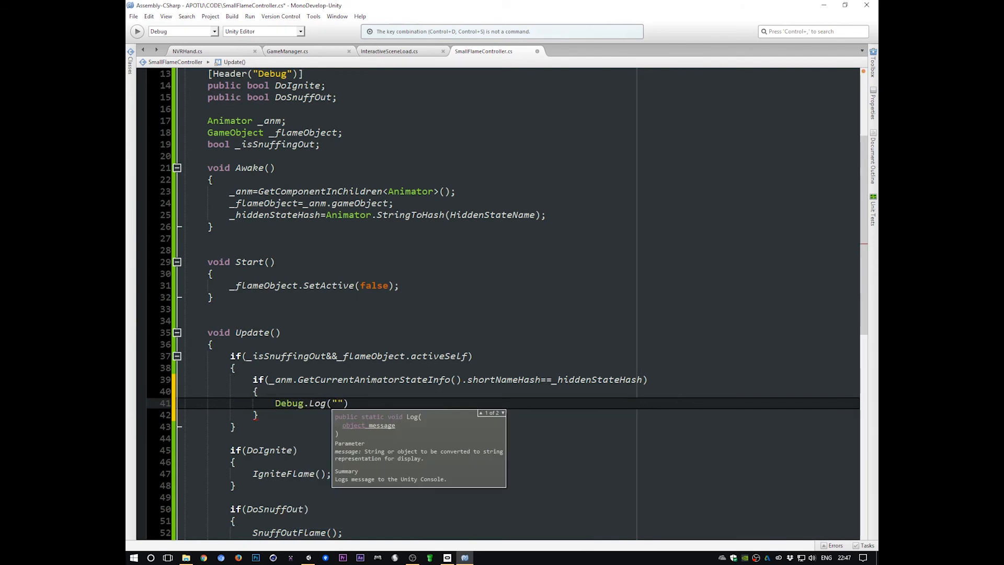
pyautogui.write(' state ')
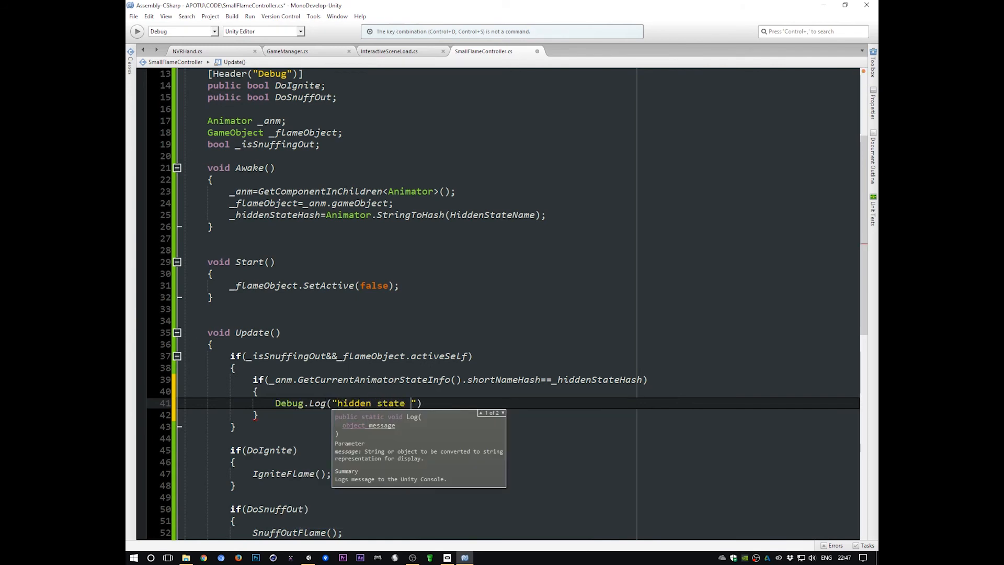
pyautogui.write('entered);')
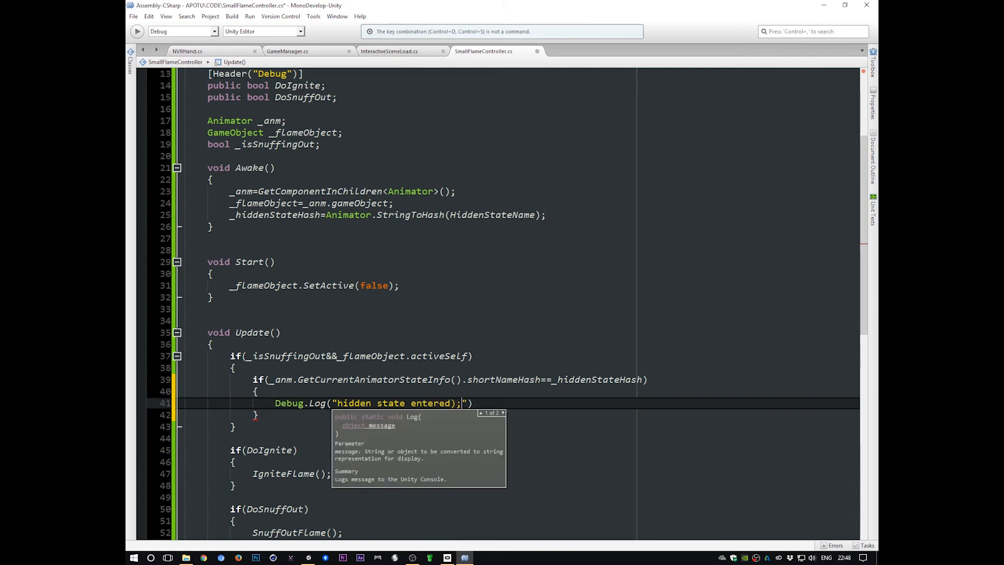
pyautogui.press('BackSpace')
pyautogui.write('");')
pyautogui.press('Return')
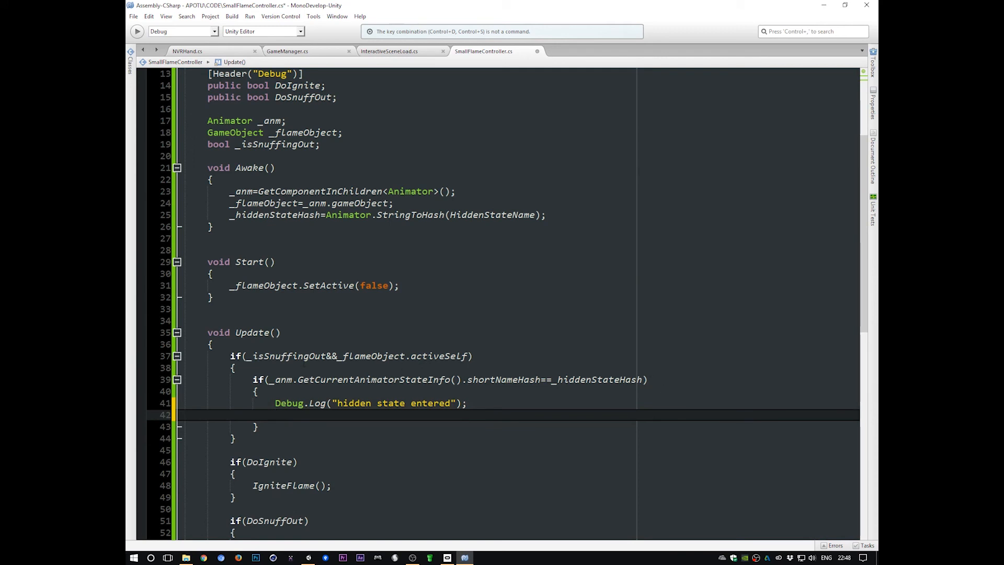
# Review the nested animator-state condition and check it against the hidden state in Unity's Animator graph
pyautogui.click(273, 380)
pyautogui.moveTo(649, 380); pyautogui.dragTo(255, 390)
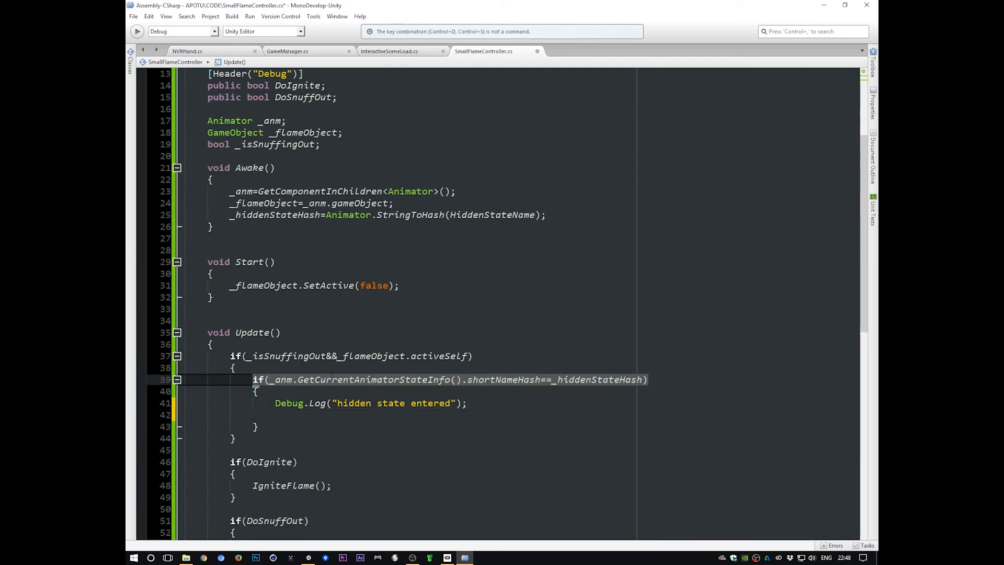
pyautogui.click(372, 380)
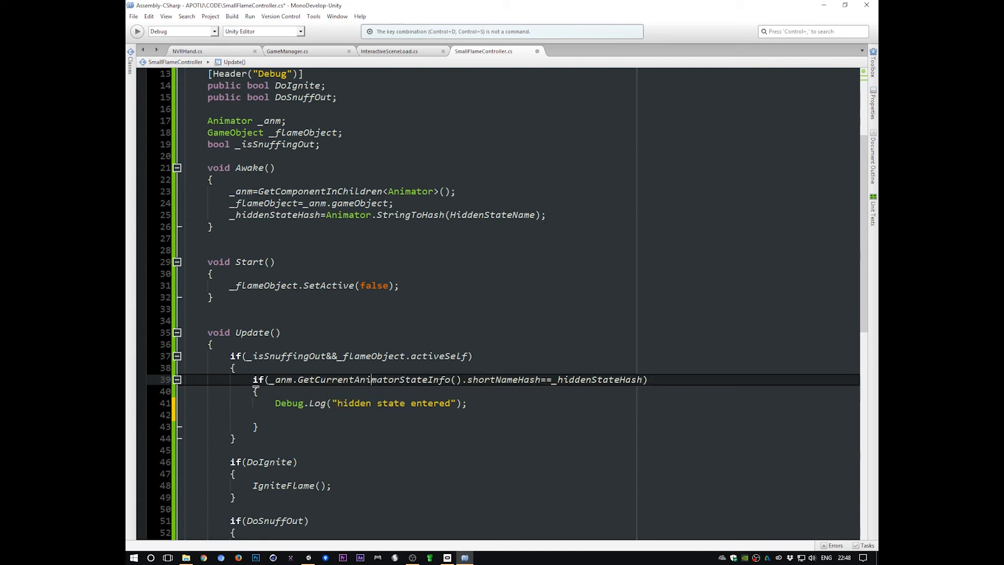
pyautogui.hotkey('alt', 'Tab')
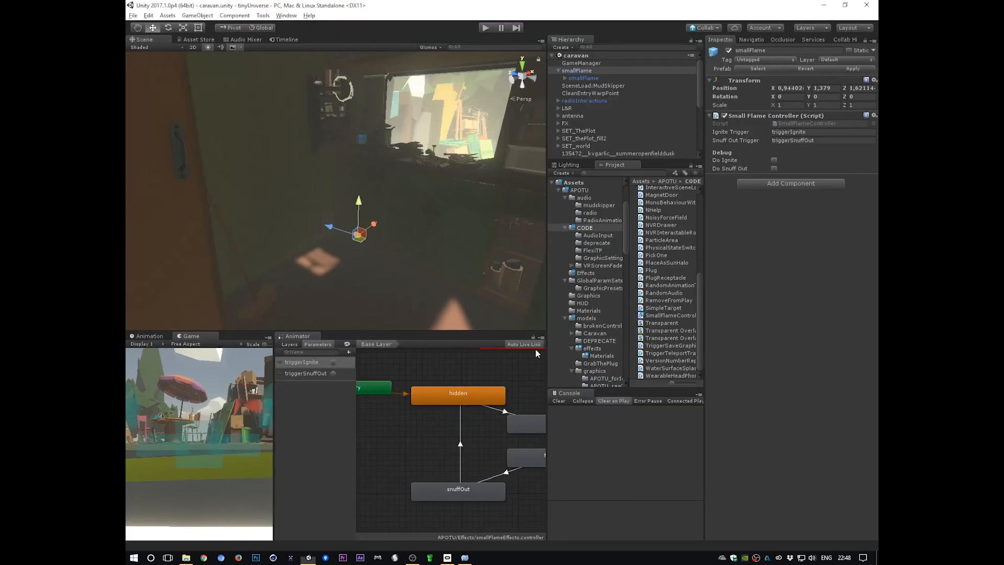
pyautogui.click(459, 394)
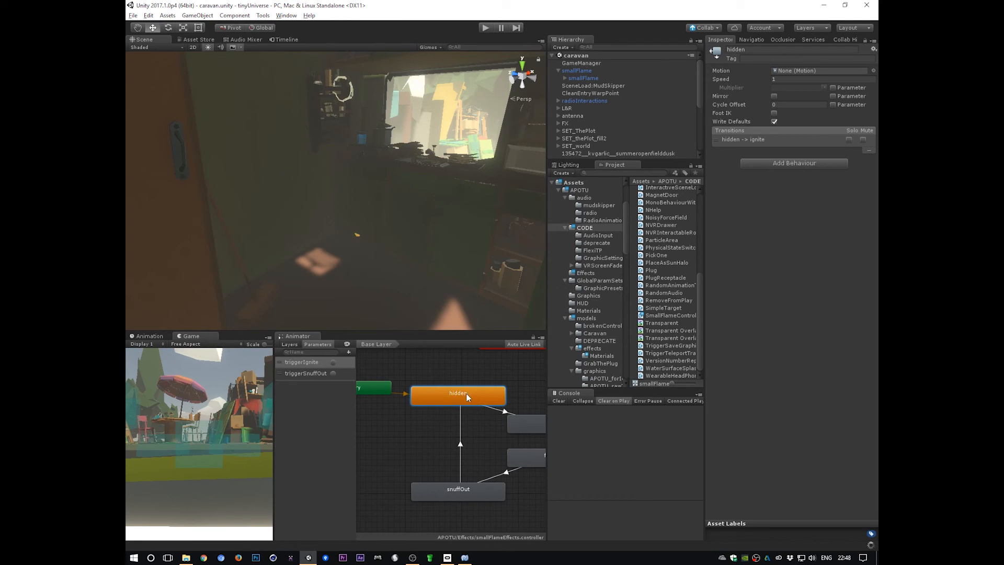
pyautogui.hotkey('alt', 'Tab')
# In the script, add spaces around the && operator in Update()'s outer if condition
pyautogui.click(433, 356)
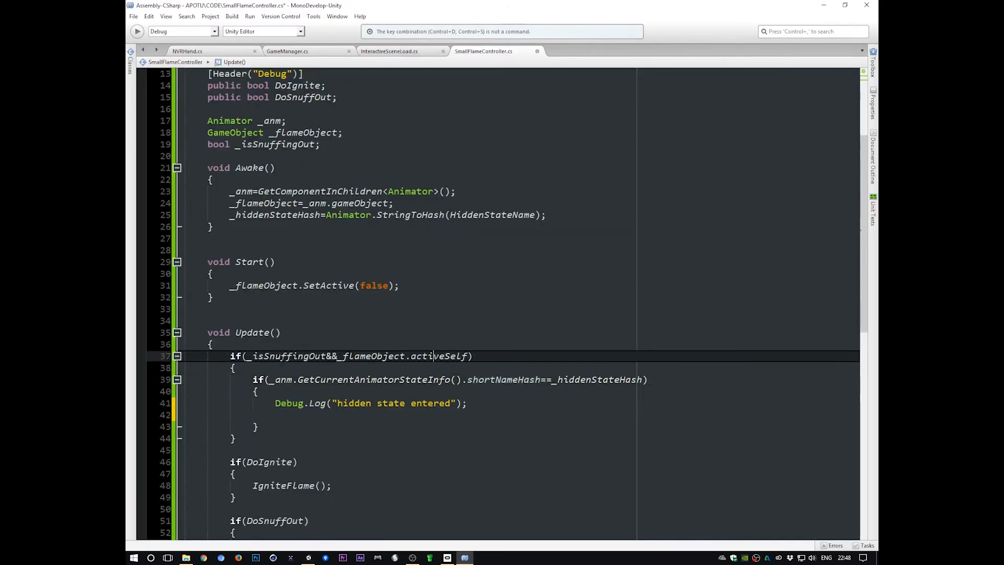
pyautogui.doubleClick(249, 358)
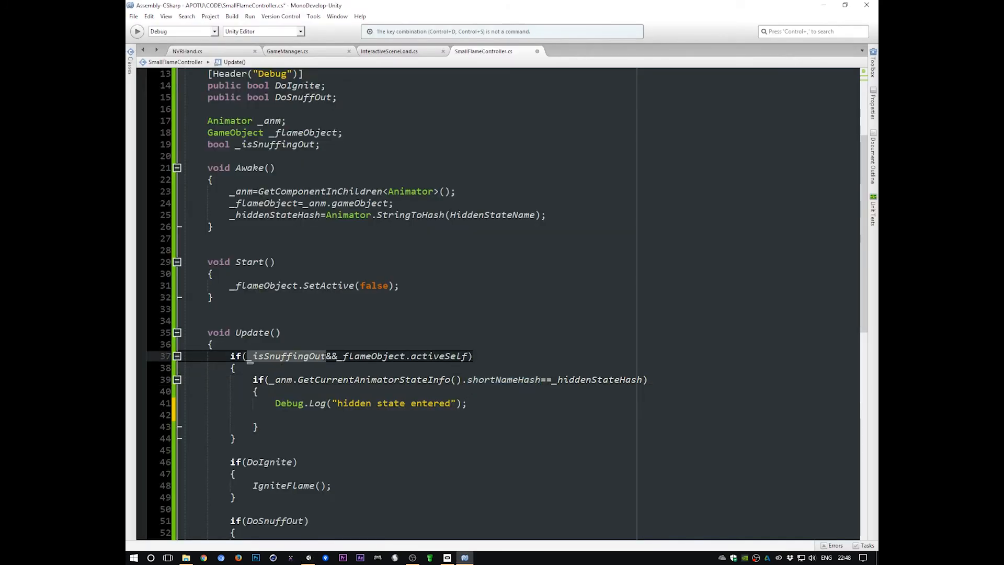
pyautogui.click(327, 356)
pyautogui.click(344, 356)
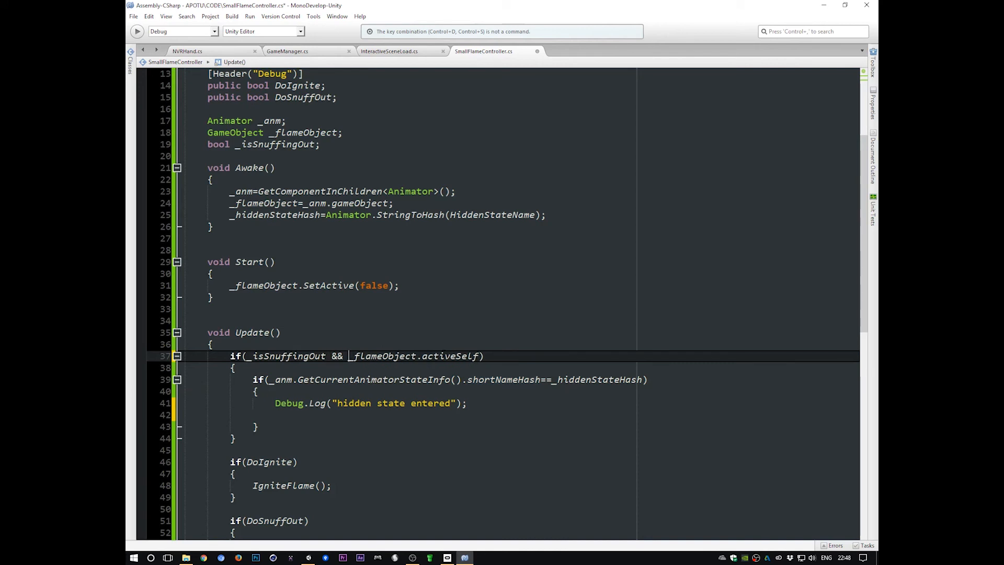
pyautogui.tripleClick(449, 357)
pyautogui.click(461, 356)
pyautogui.doubleClick(461, 356)
# Add _isSnuffingOut=false; on the line below the Debug.Log call in the nested if block
pyautogui.click(477, 406)
pyautogui.click(394, 418)
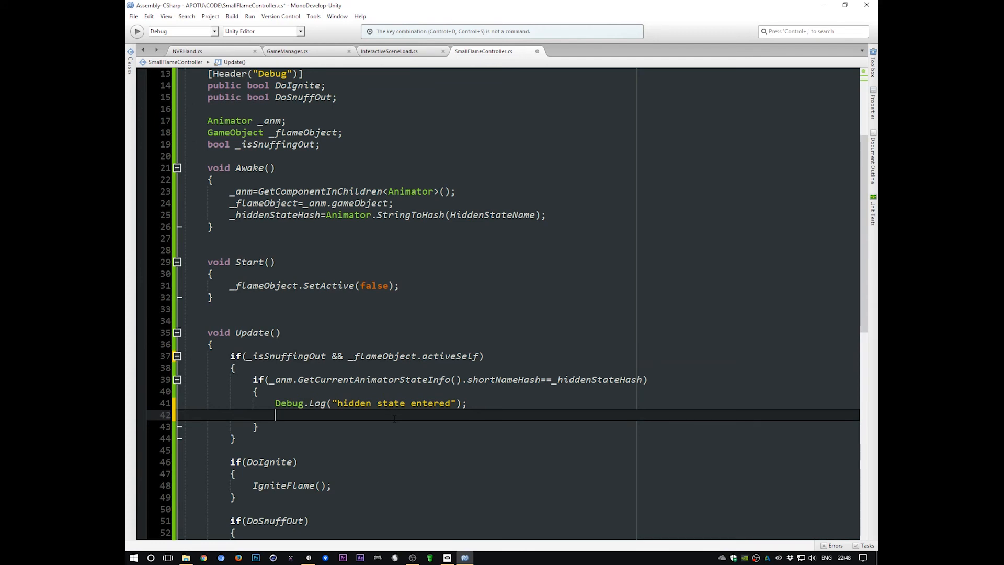
pyautogui.write('_is')
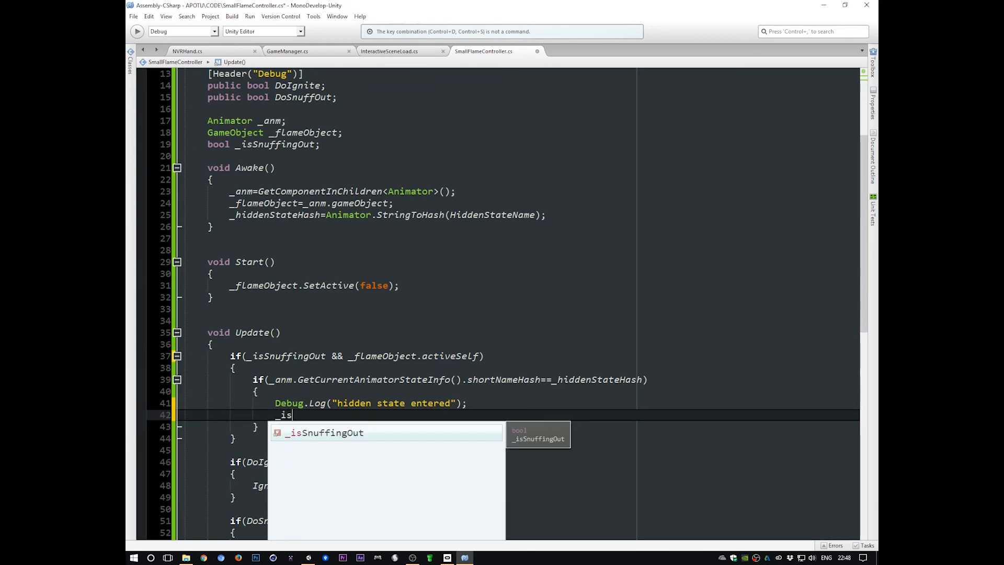
pyautogui.write('SnuffingOut=false')
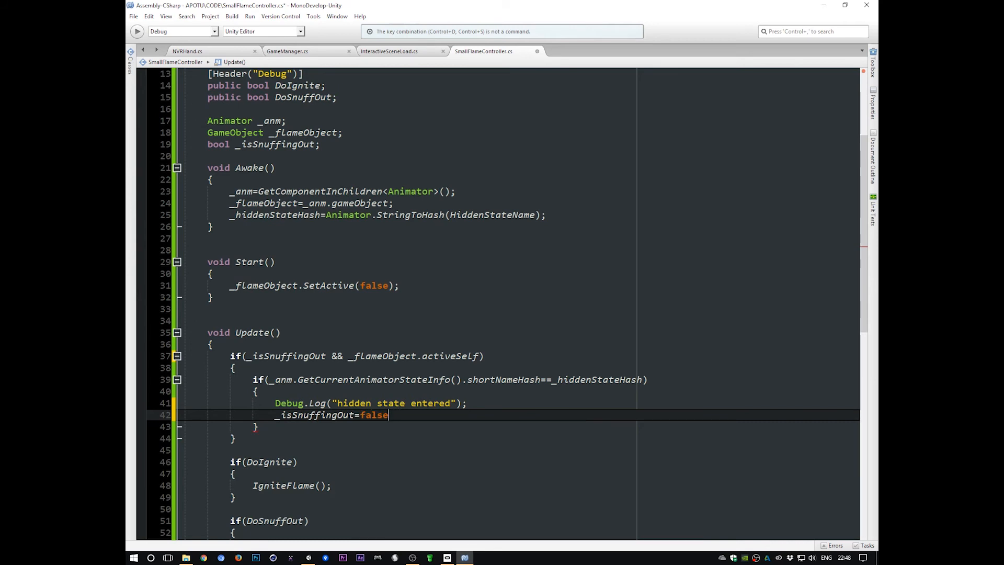
pyautogui.write(';;')
pyautogui.press('Return')
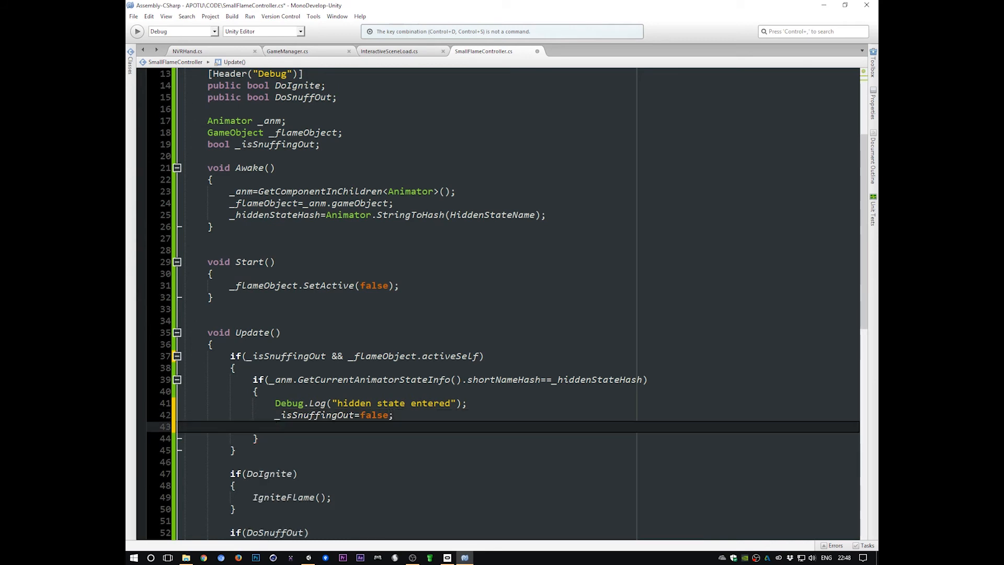
# Add _flameObject.SetActive(false); below the _isSnuffingOut reset in the nested if block and save the script
pyautogui.write('_')
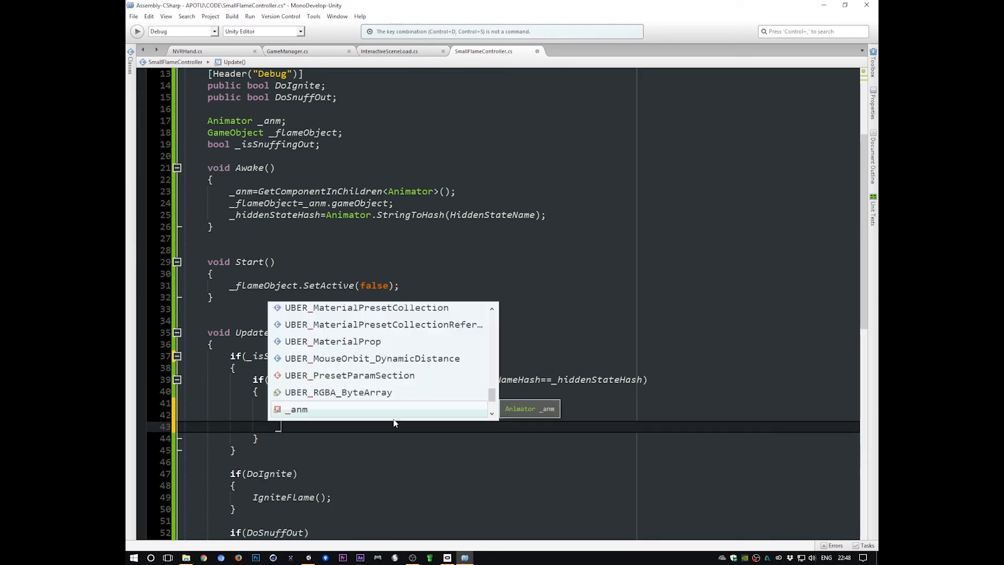
pyautogui.write('flameO')
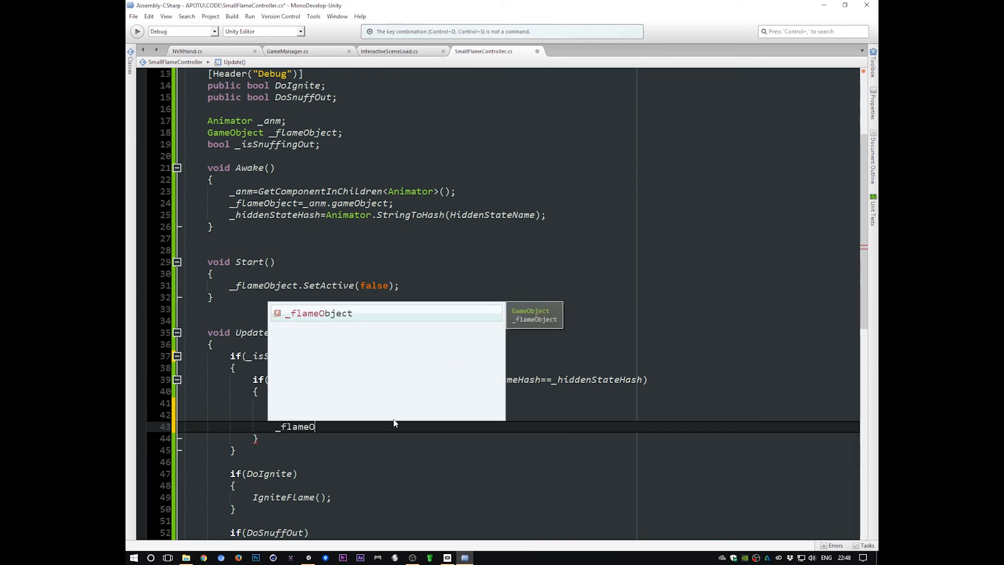
pyautogui.write('bject.et')
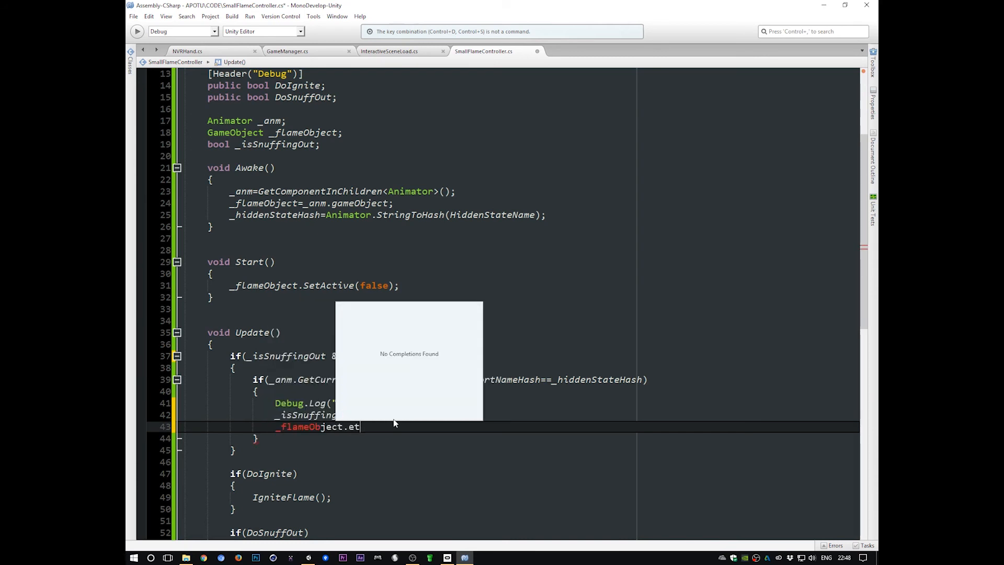
pyautogui.write('Active(false)')
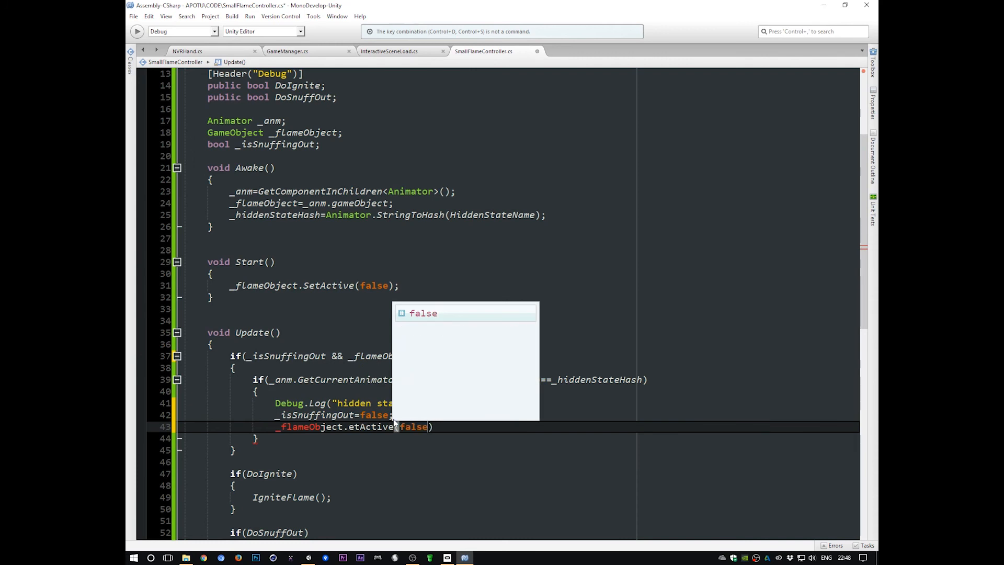
pyautogui.write(';')
pyautogui.hotkey('ctrl', 's')
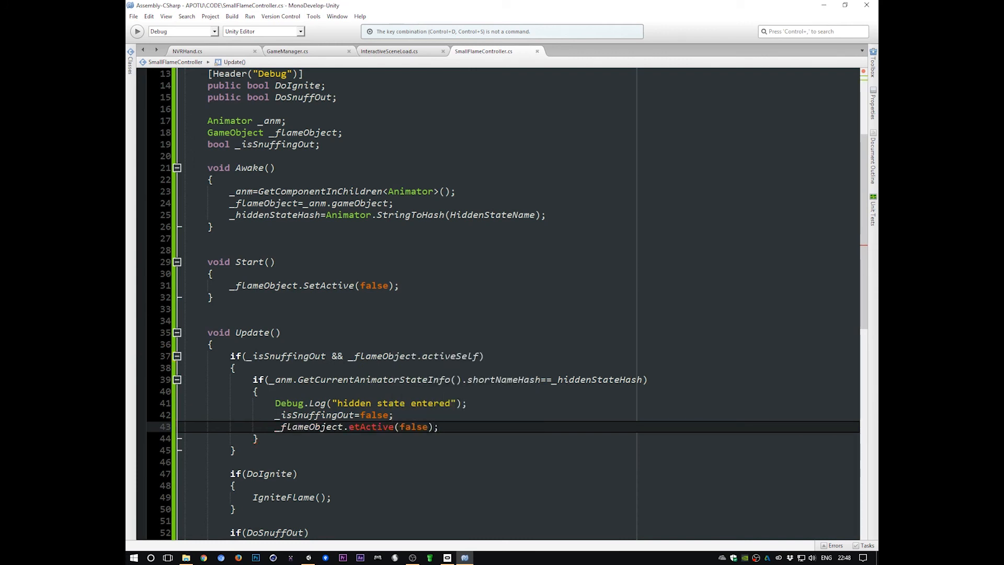
pyautogui.hotkey('ctrl', 'Left')
pyautogui.hotkey('ctrl', 'Left')
pyautogui.hotkey('ctrl', 'Left')
pyautogui.hotkey('ctrl', 'Left')
pyautogui.write('S')
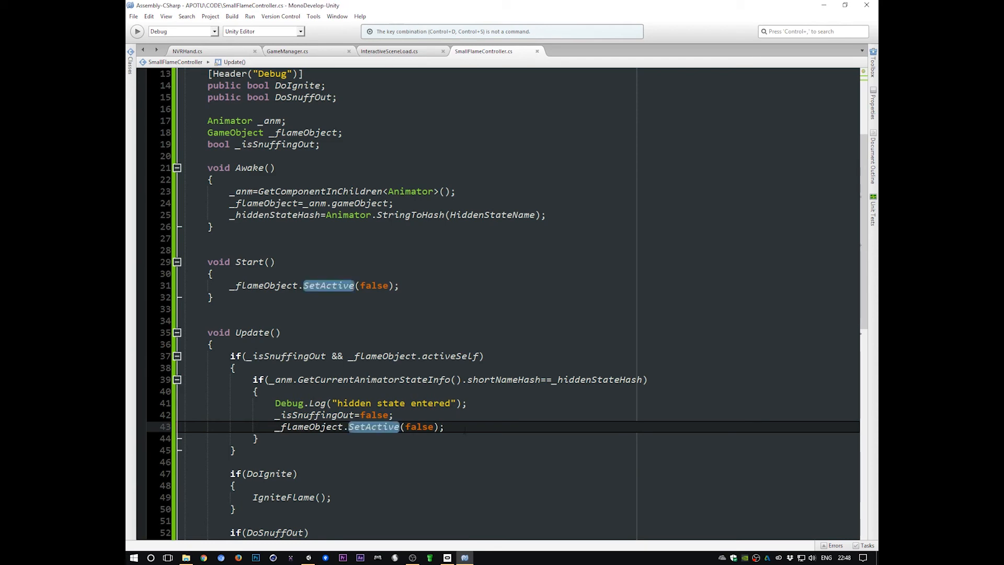
# Switch to Unity, open the compile error's source line from the Console, and compare the error with the GetCurrentAnimatorStateInfo condition
pyautogui.hotkey('alt', 'Tab')
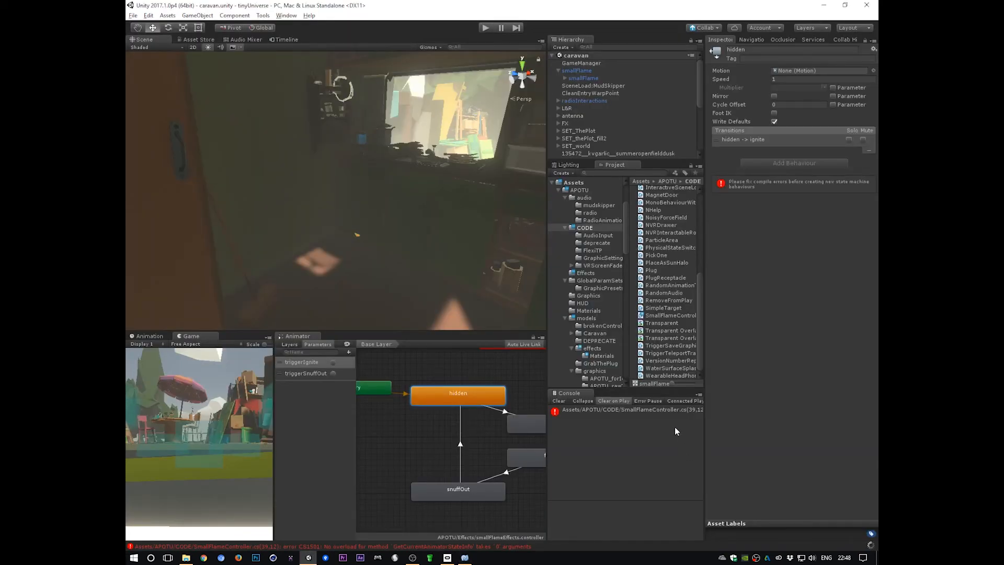
pyautogui.doubleClick(635, 410)
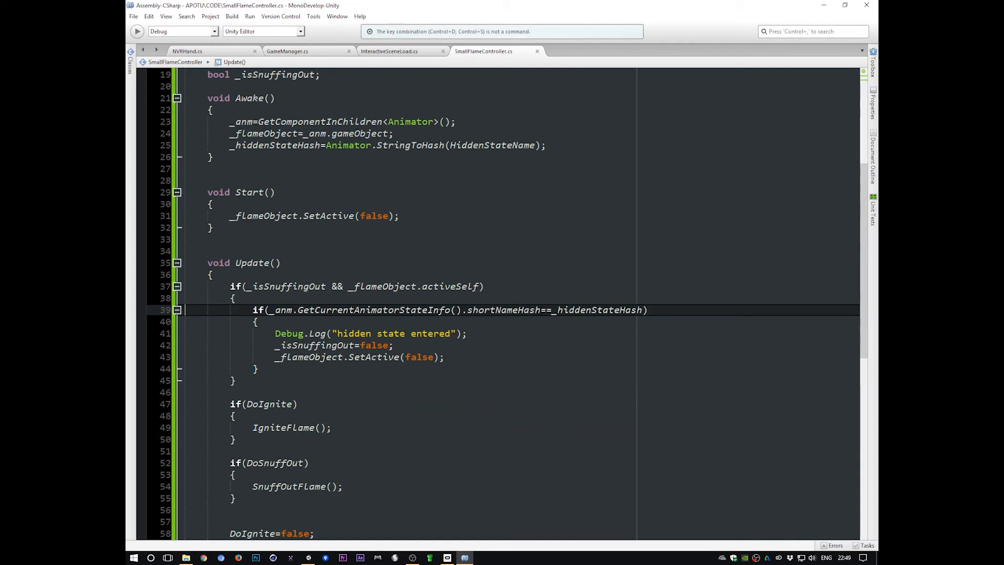
pyautogui.moveTo(519, 313)
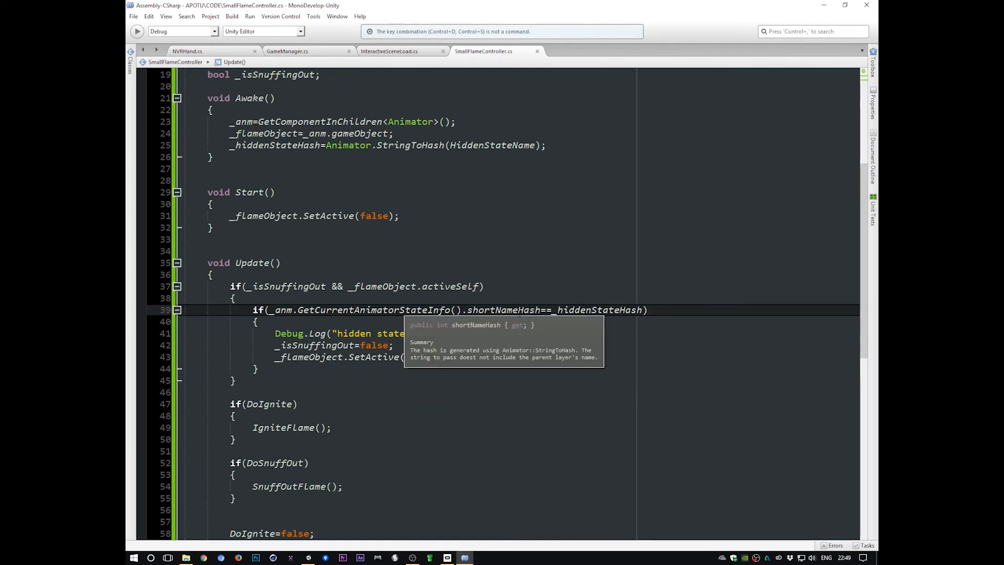
pyautogui.moveTo(557, 313)
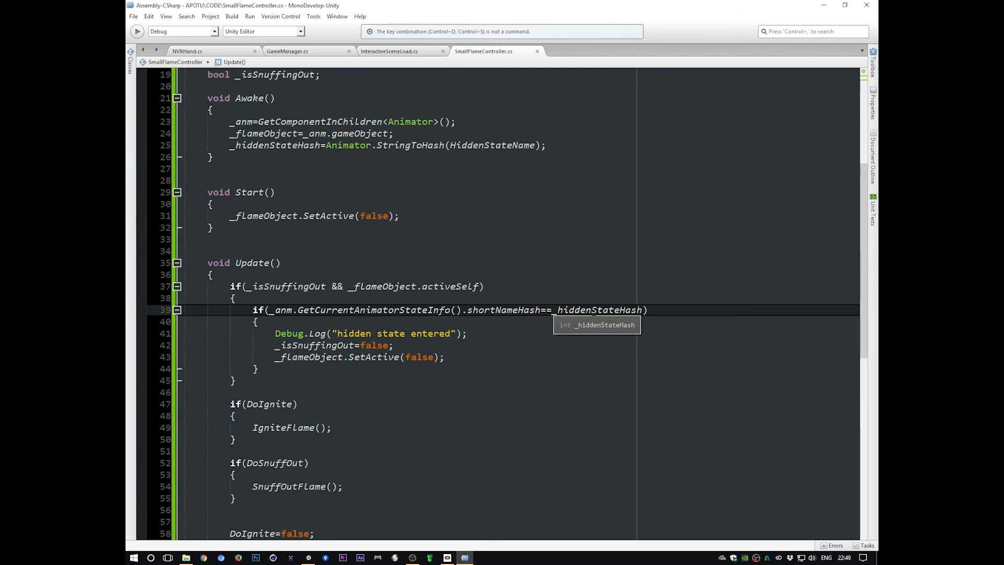
pyautogui.hotkey('alt', 'Tab')
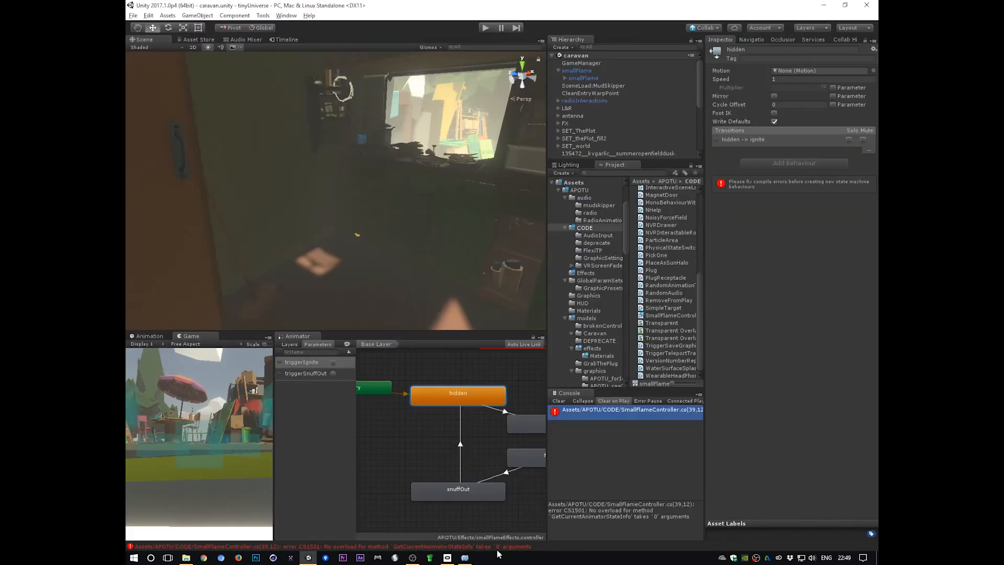
# Return to MonoDevelop, pass 0 as the layer index to GetCurrentAnimatorStateInfo() in the nested condition, and save the script
pyautogui.hotkey('alt', 'Tab')
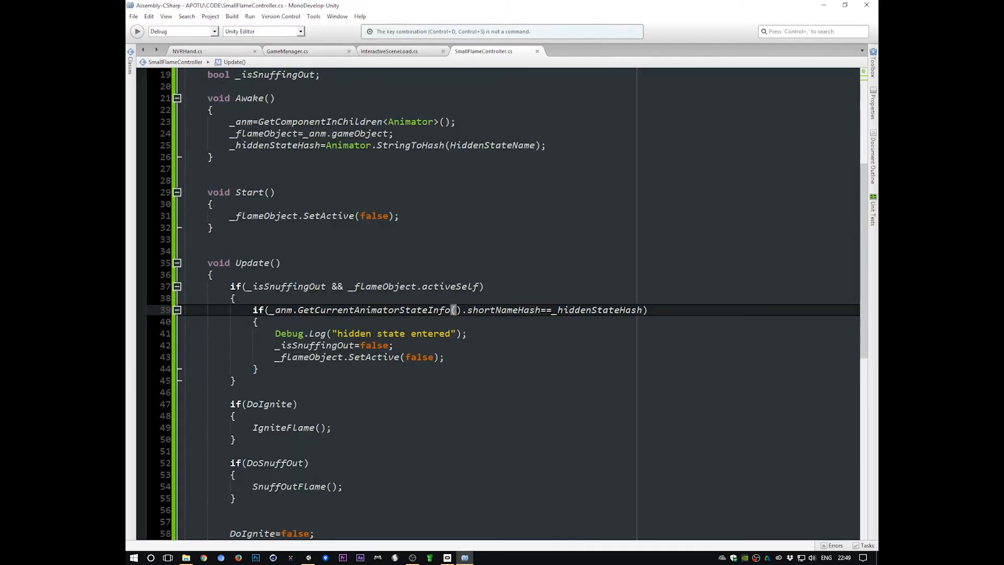
pyautogui.write(',')
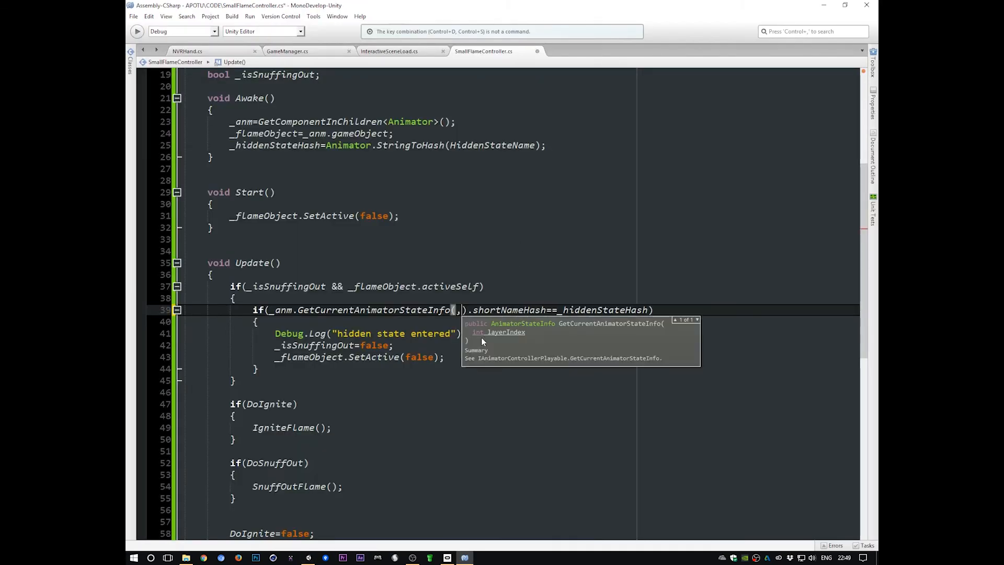
pyautogui.press('BackSpace')
pyautogui.write('0')
pyautogui.hotkey('ctrl', 's')
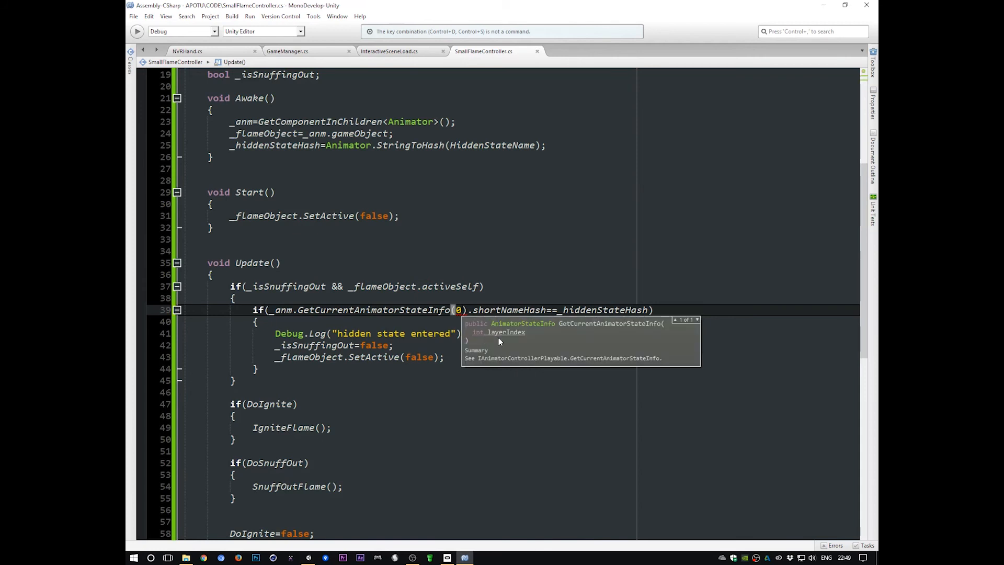
# Switch to Unity and run the caravan scene in Play mode
pyautogui.hotkey('alt', 'Tab')
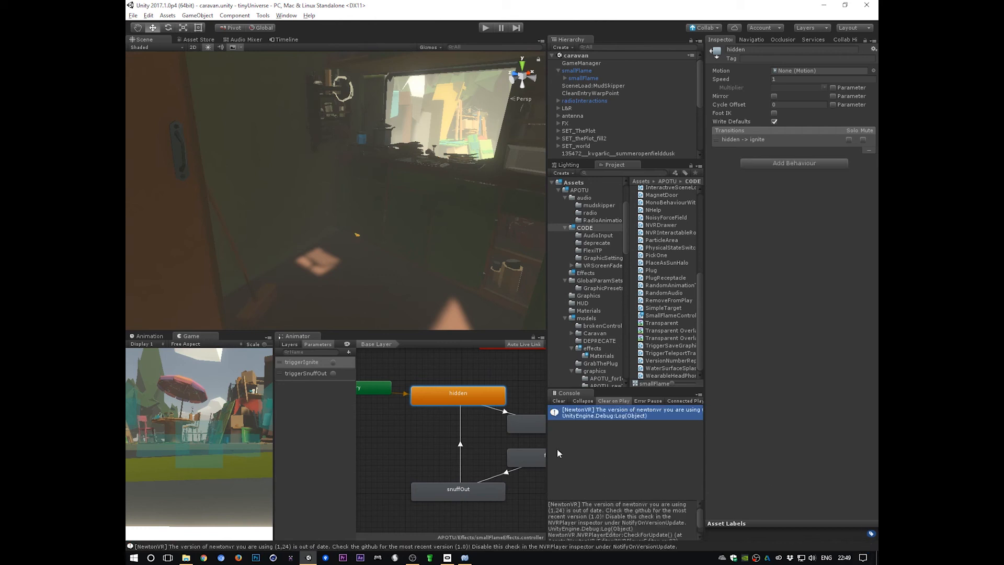
pyautogui.moveTo(378, 276); pyautogui.dragTo(487, 225, button='right')
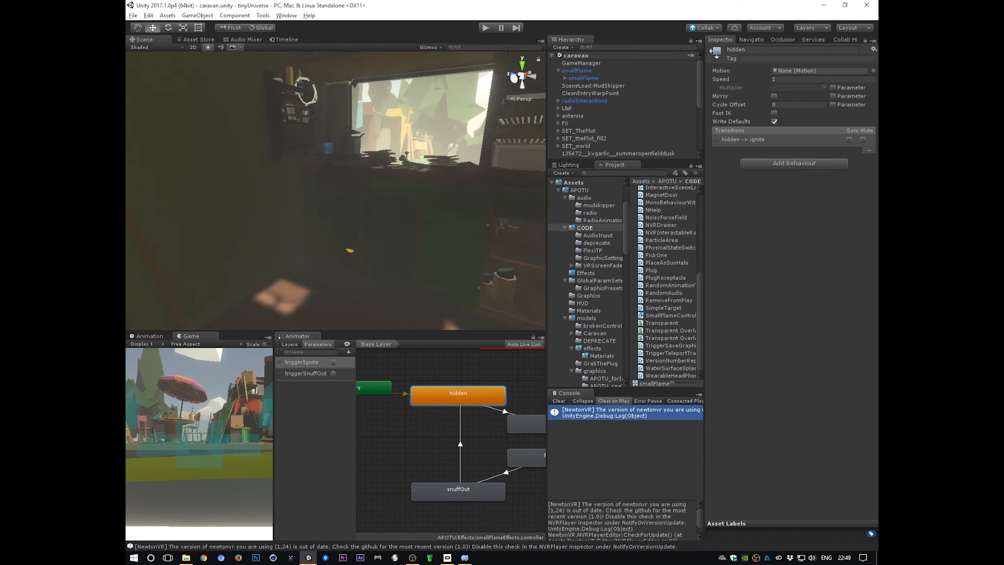
pyautogui.click(485, 28)
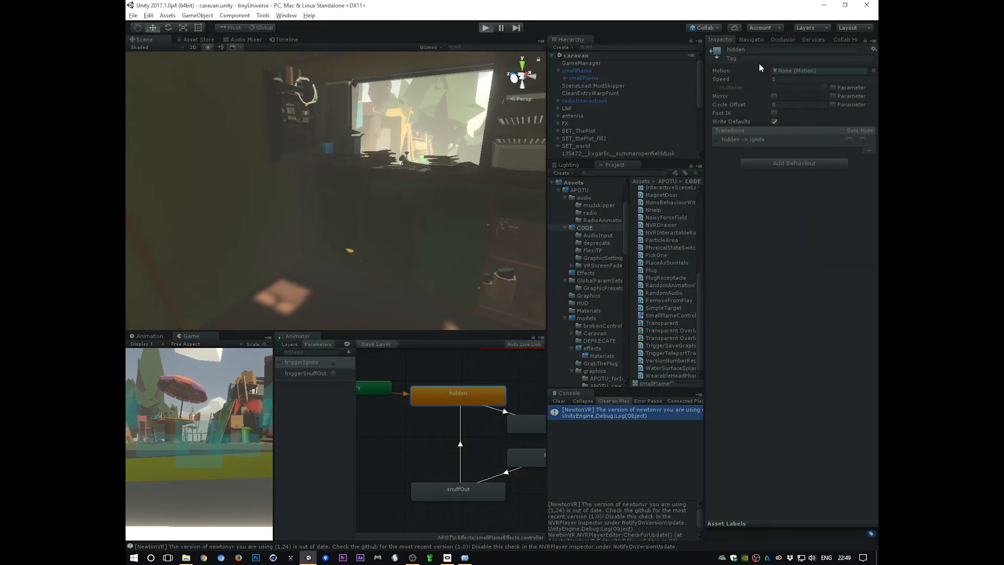
# Select the parent smallFlame object in the running caravan scene to show its Small Flame Controller component
pyautogui.click(585, 70)
pyautogui.click(586, 63)
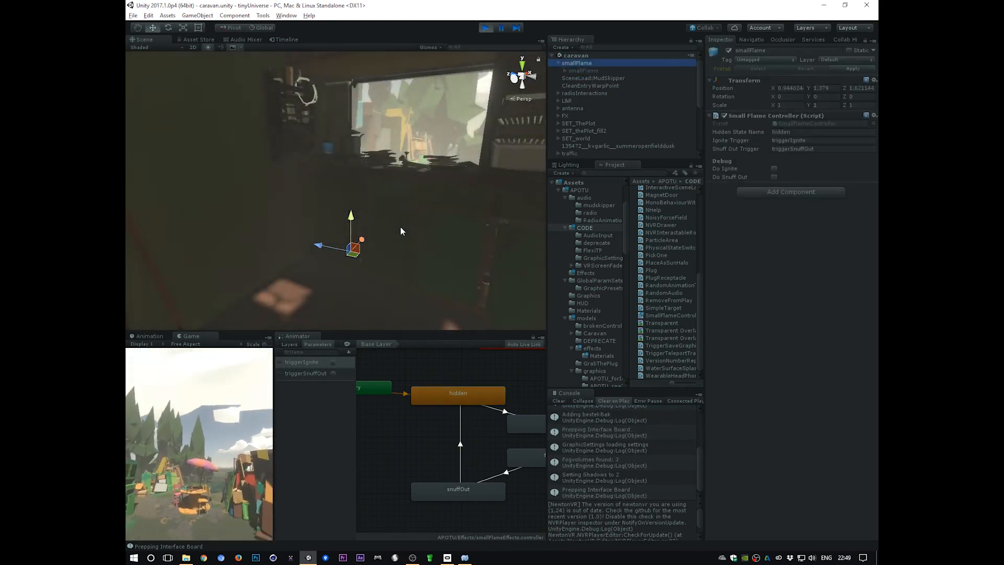
pyautogui.hotkey('alt', 'Tab')
pyautogui.hotkey('alt', 'Tab')
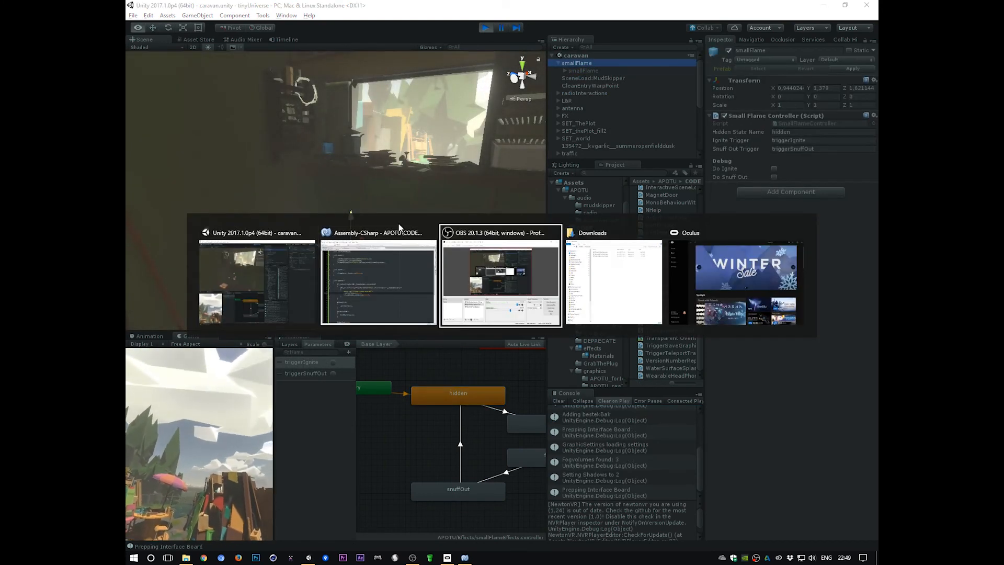
pyautogui.moveTo(595, 331); pyautogui.dragTo(569, 334)
pyautogui.hotkey('alt', 'Tab')
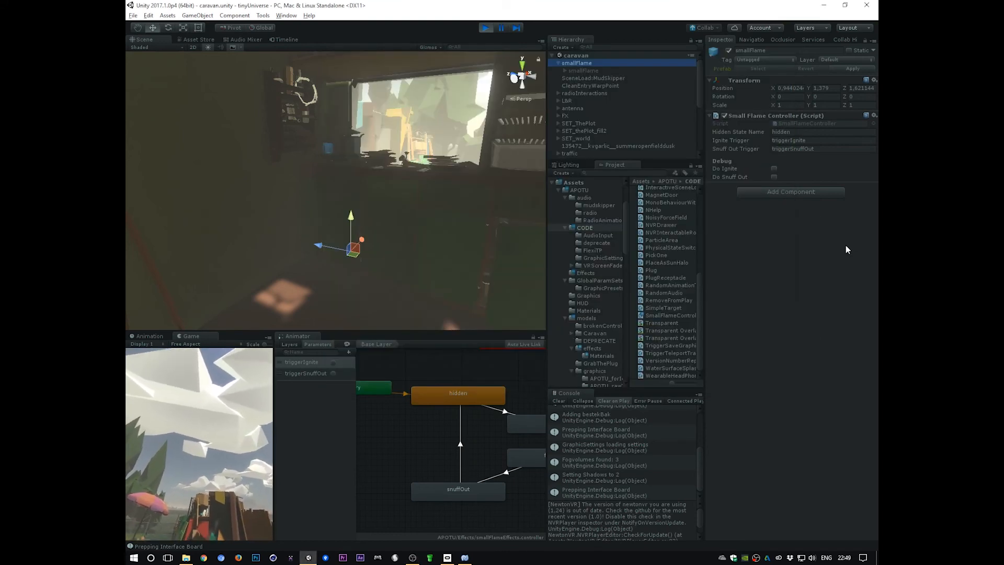
# Test the flame by triggering Do Ignite and Do Snuff Out on the Small Flame Controller, and stop Play mode
pyautogui.click(774, 168)
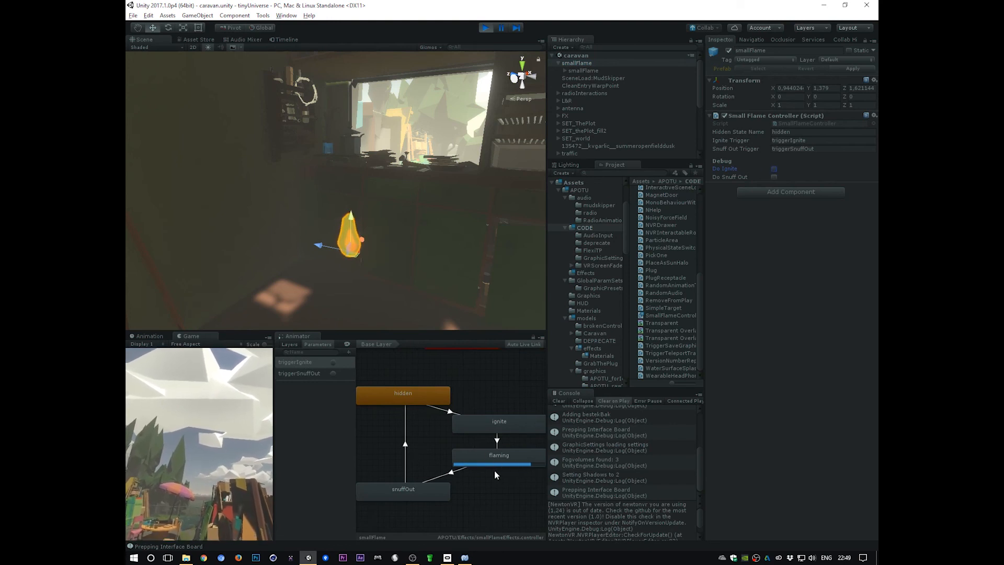
pyautogui.click(774, 176)
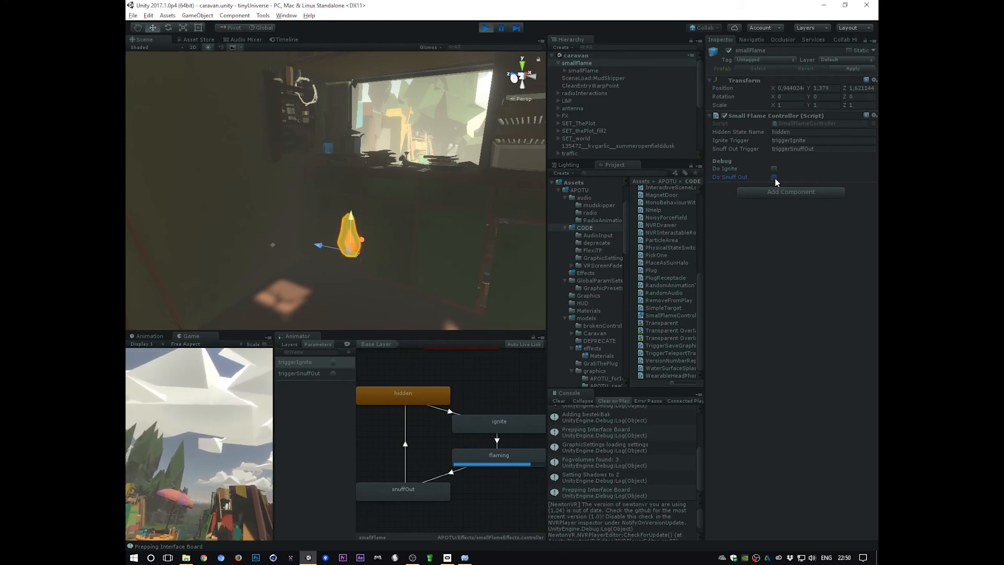
pyautogui.click(487, 29)
# Switch to MonoDevelop and begin an _anm.SetTrigger() call on a new line below _isSnuffingOut=true; in SnuffOutFlame()
pyautogui.hotkey('alt', 'Tab')
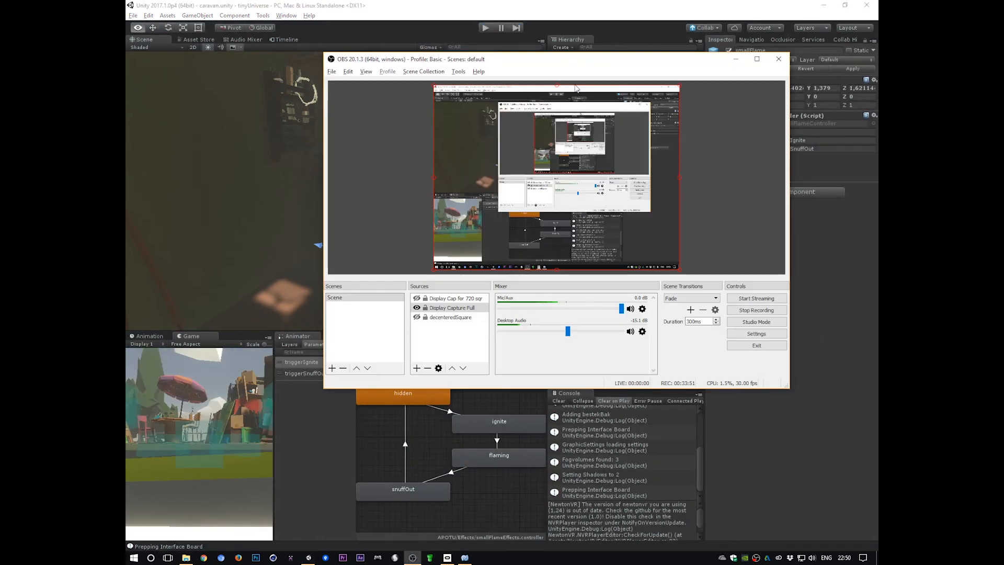
pyautogui.hotkey('alt', 'Tab')
pyautogui.scroll(-12, 460, 450)
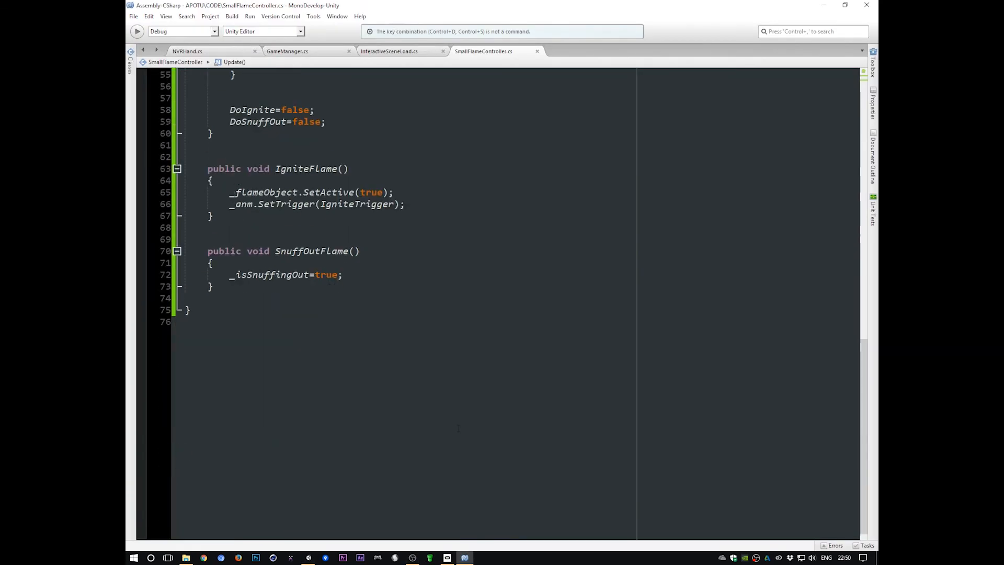
pyautogui.click(254, 287)
pyautogui.click(363, 275)
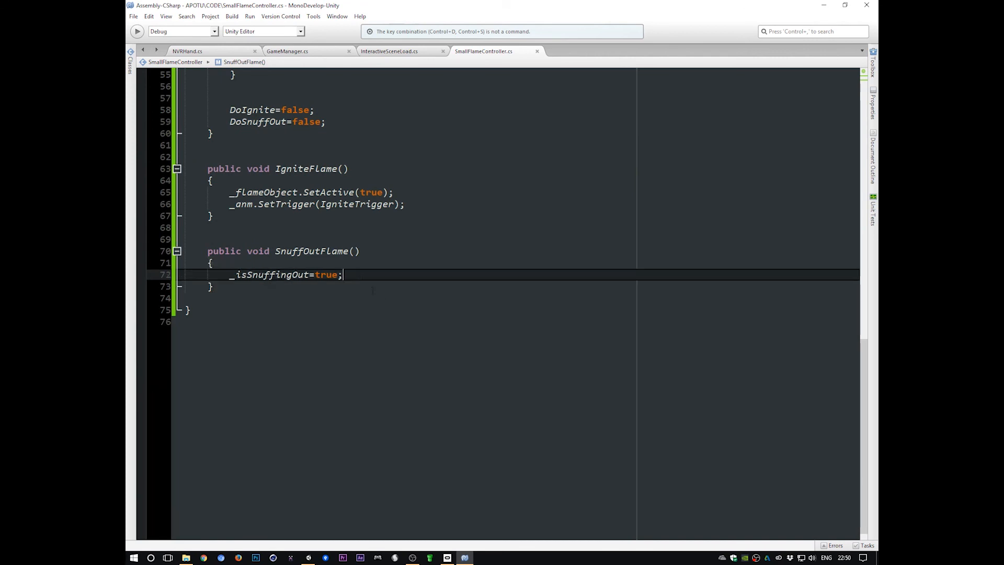
pyautogui.press('Return')
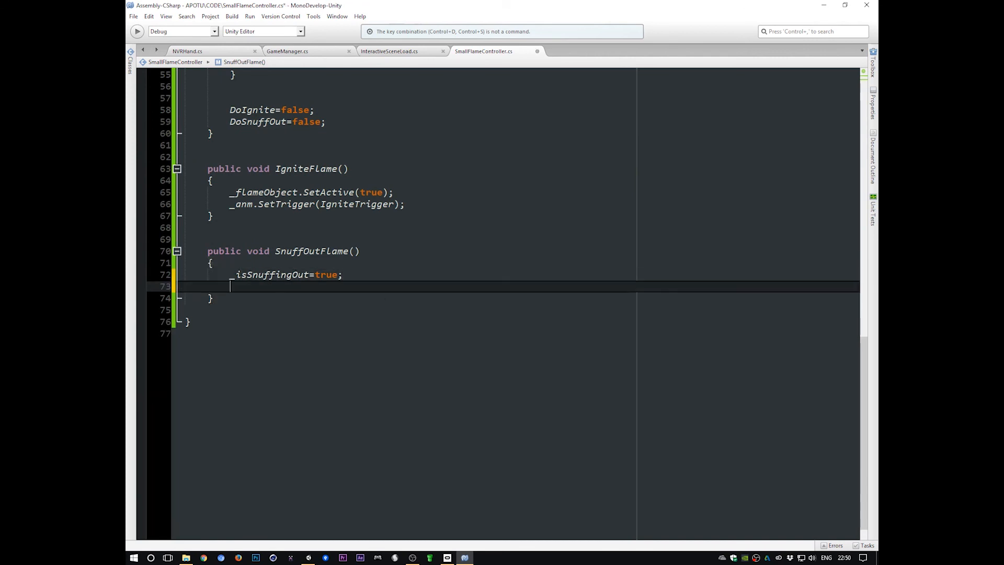
pyautogui.write('_anm,Set')
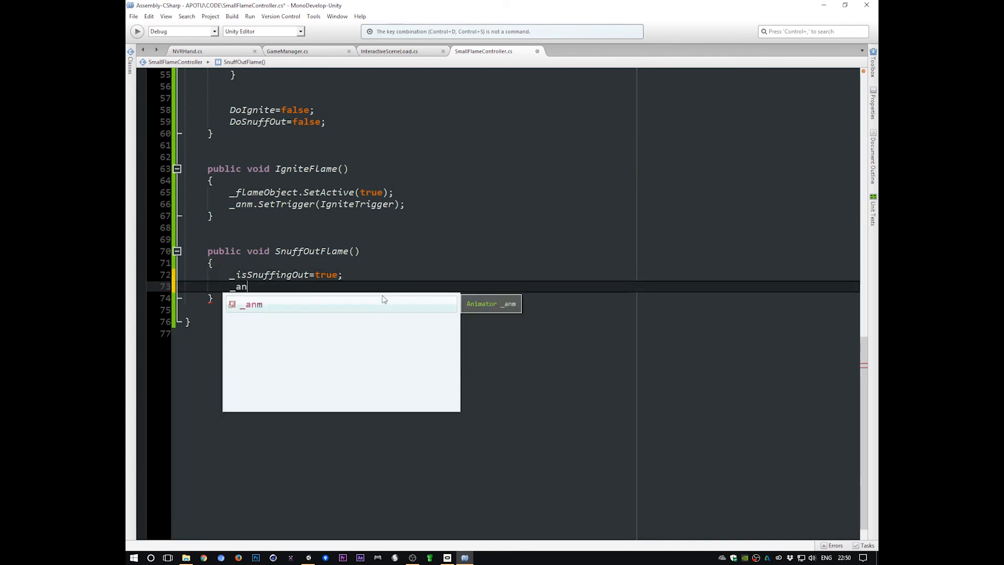
pyautogui.press('BackSpace')
pyautogui.press('BackSpace')
pyautogui.press('BackSpace')
pyautogui.press('BackSpace')
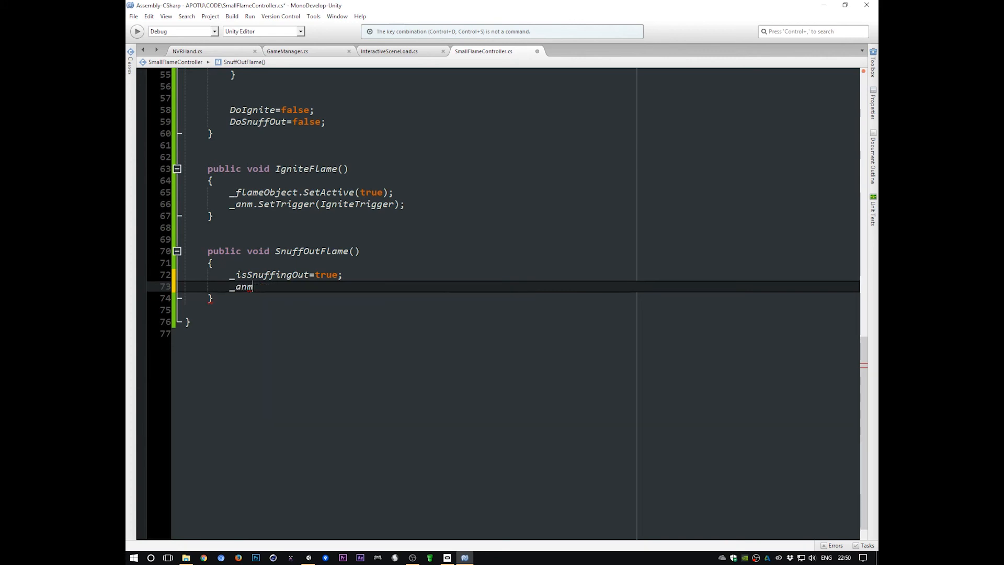
pyautogui.write('.SetTri')
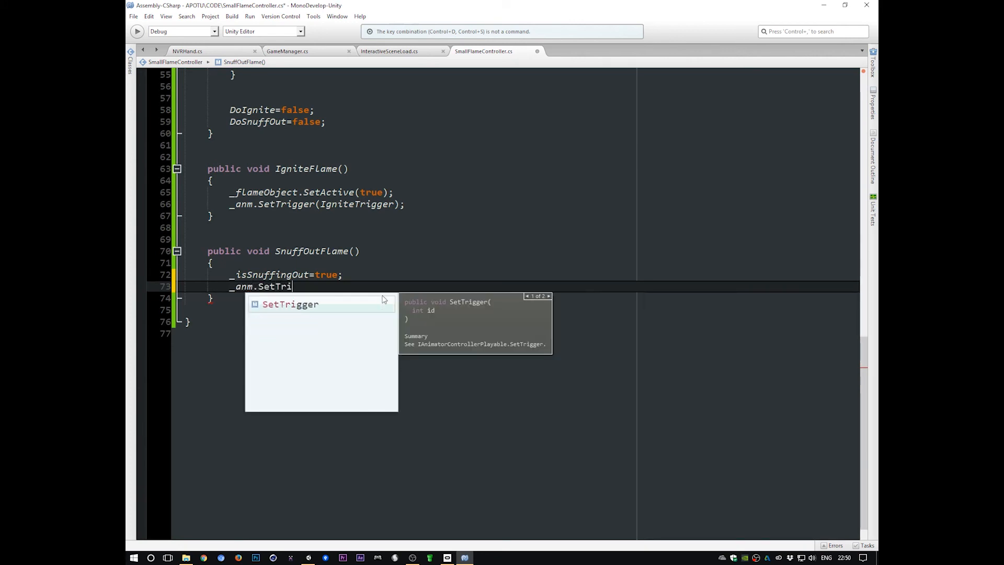
pyautogui.write('gger(')
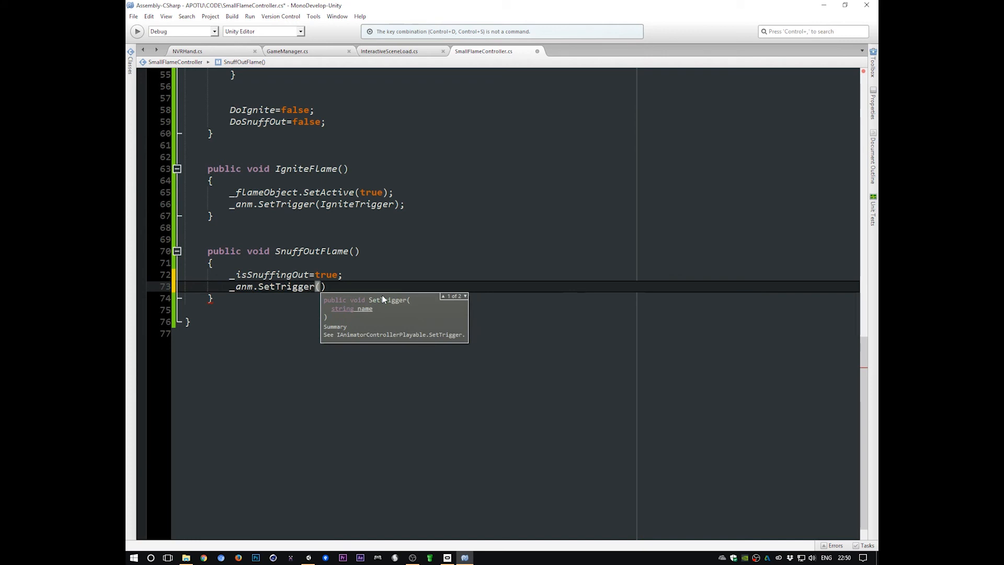
pyautogui.write('Snuff')
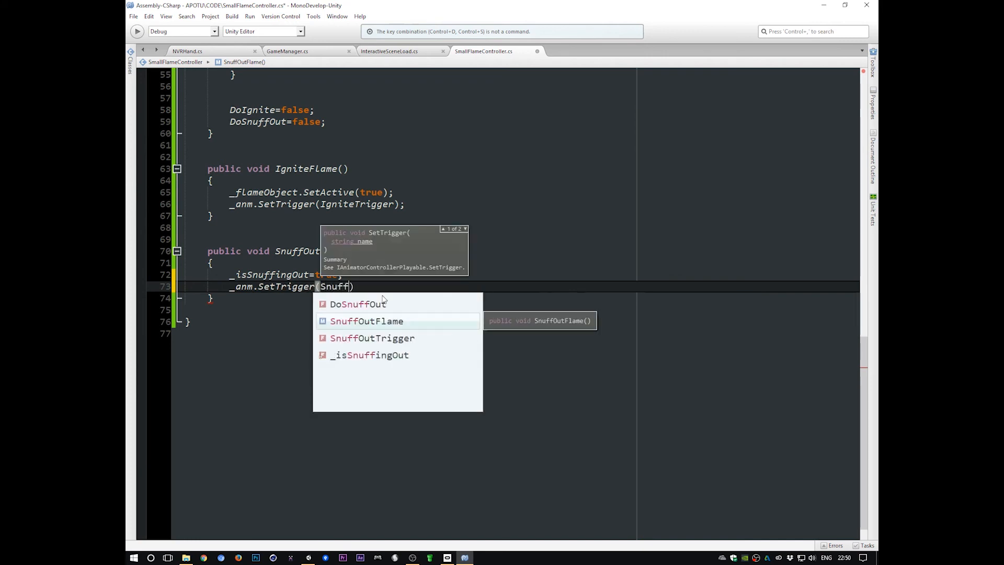
pyautogui.press('Down')
pyautogui.press('Return')
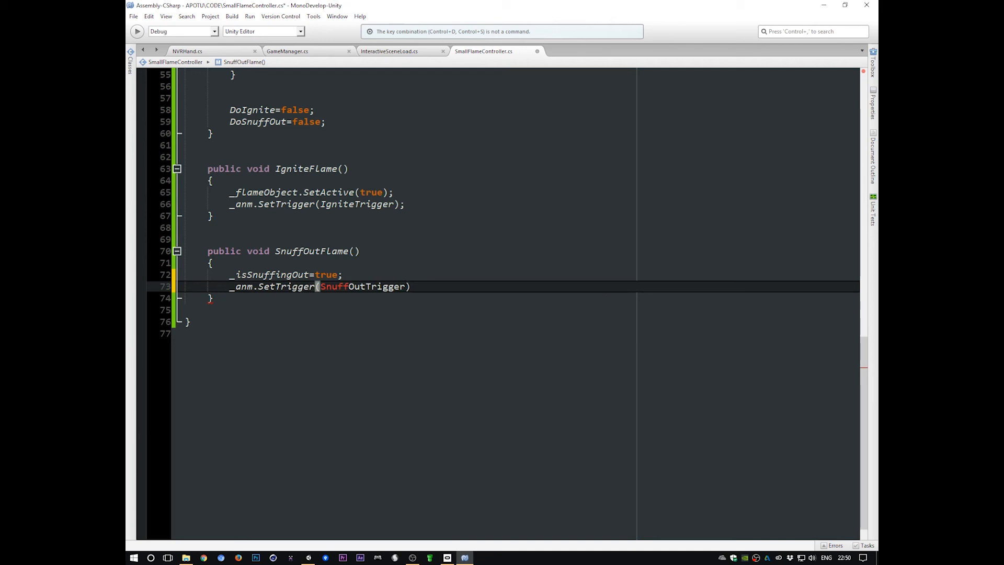
pyautogui.doubleClick(385, 288)
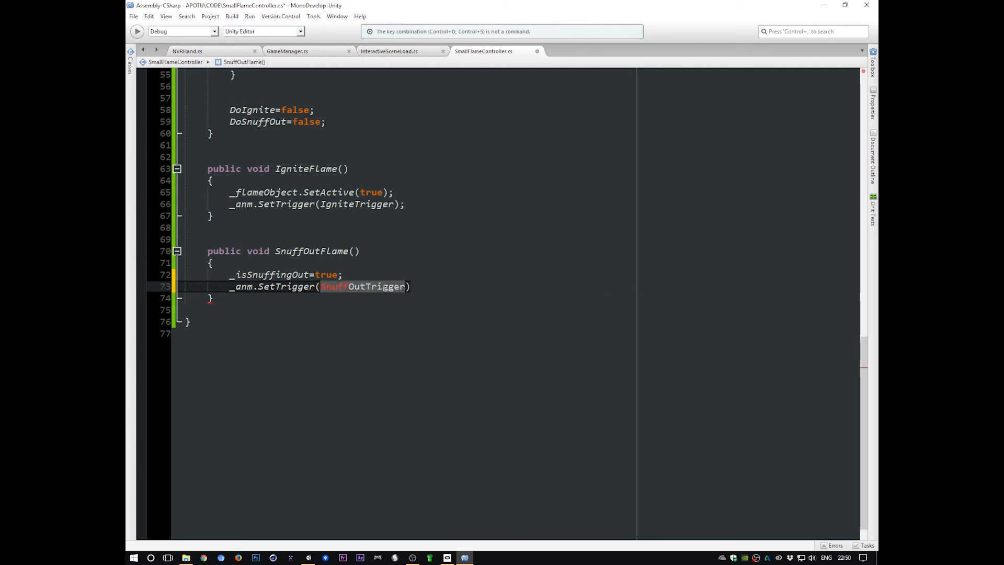
pyautogui.press('Right')
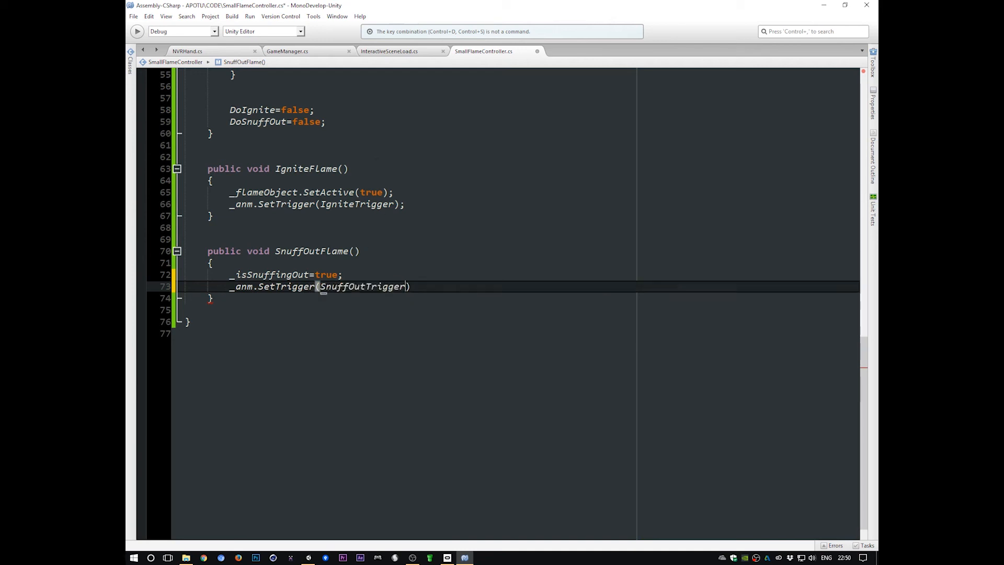
pyautogui.moveTo(405, 287); pyautogui.dragTo(367, 287)
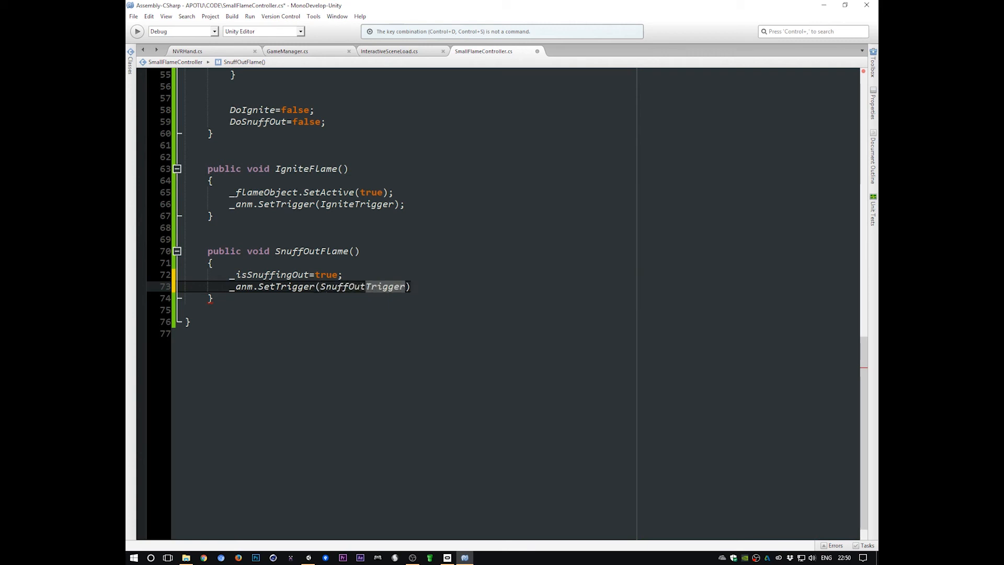
pyautogui.press('BackSpace')
pyautogui.press('BackSpace')
pyautogui.press('BackSpace')
pyautogui.press('BackSpace')
pyautogui.press('BackSpace')
pyautogui.press('BackSpace')
pyautogui.press('BackSpace')
pyautogui.press('BackSpace')
pyautogui.press('BackSpace')
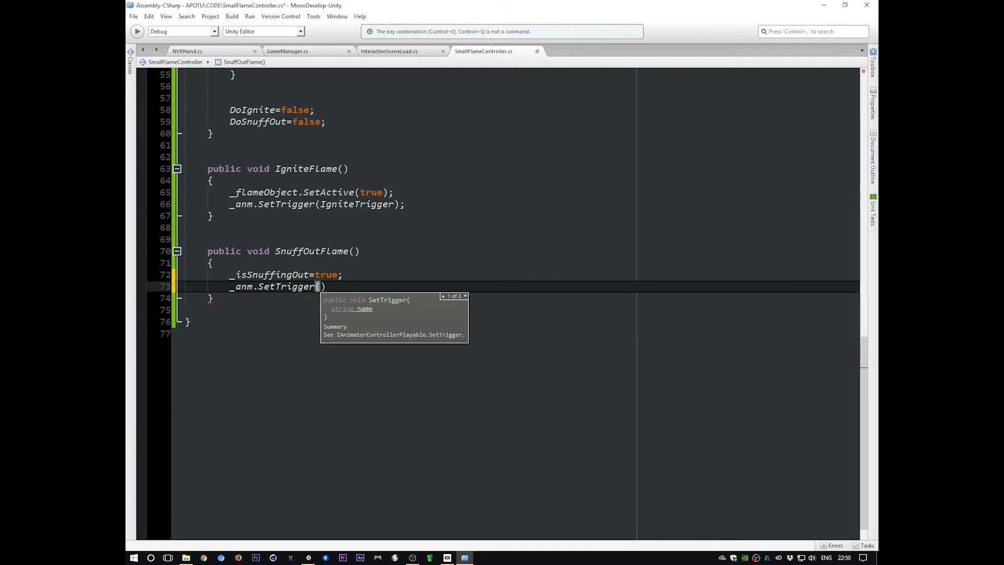
# Pass SnuffOutTrigger as the argument of the _anm.SetTrigger() call in SnuffOutFlame() and end the statement with a semicolon
pyautogui.write('Snuafo')
pyautogui.press('BackSpace')
pyautogui.press('BackSpace')
pyautogui.press('BackSpace')
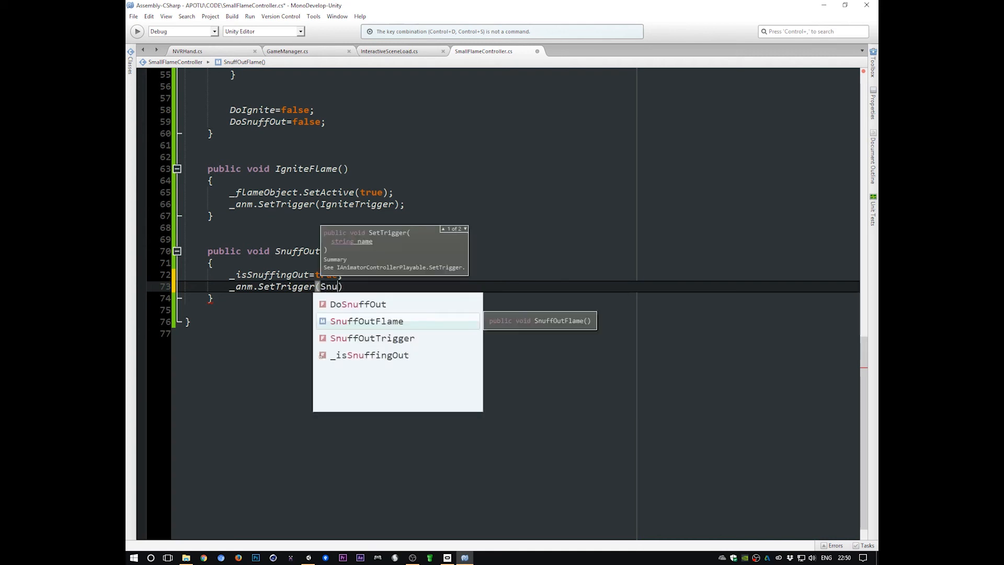
pyautogui.write('ffo')
pyautogui.click(383, 339)
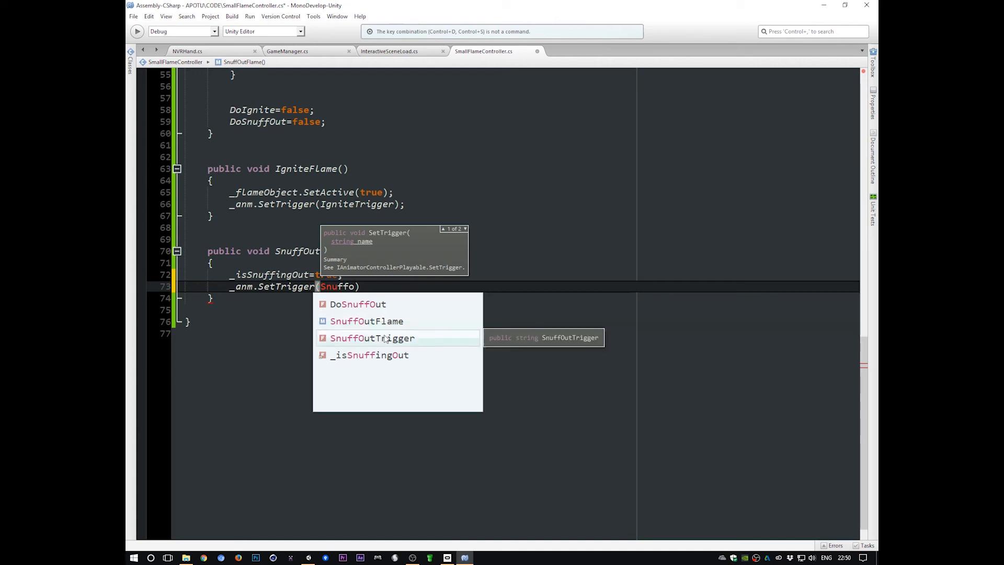
pyautogui.press('Return')
pyautogui.write(');')
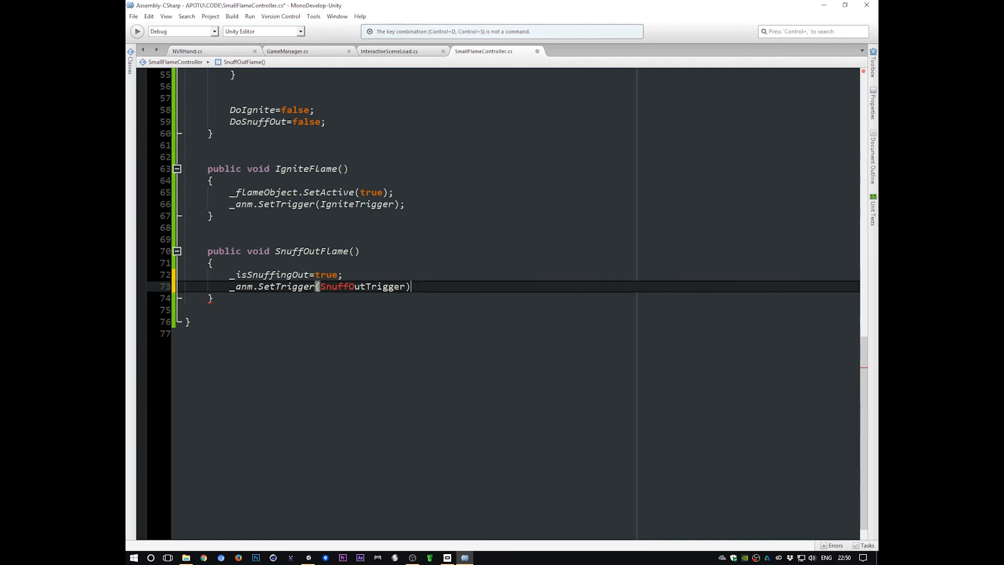
# Switch to Unity and run the caravan scene in Play mode with the updated flame script
pyautogui.hotkey('alt', 'Tab')
pyautogui.hotkey('alt', 'Tab')
pyautogui.hotkey('alt', 'Tab')
pyautogui.hotkey('alt', 'Tab')
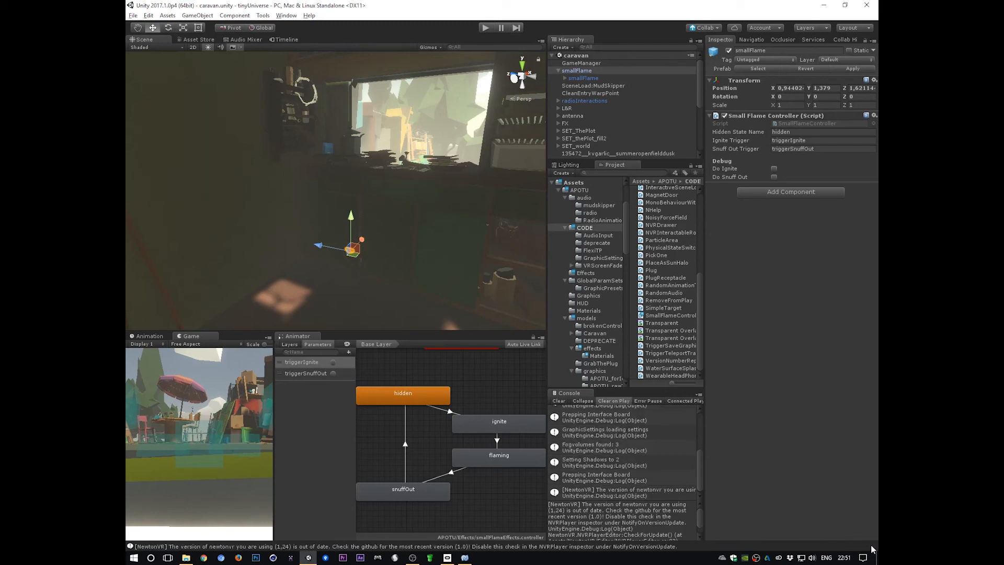
pyautogui.click(485, 28)
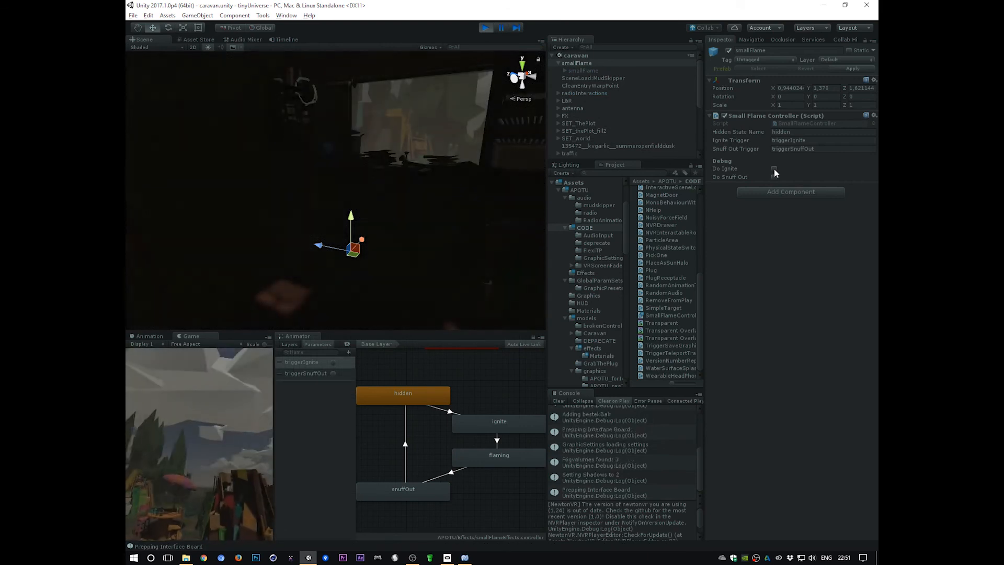
# Test smallFlame by repeatedly alternating Do Ignite and Do Snuff Out on its Small Flame Controller, and stop Play mode
pyautogui.click(775, 169)
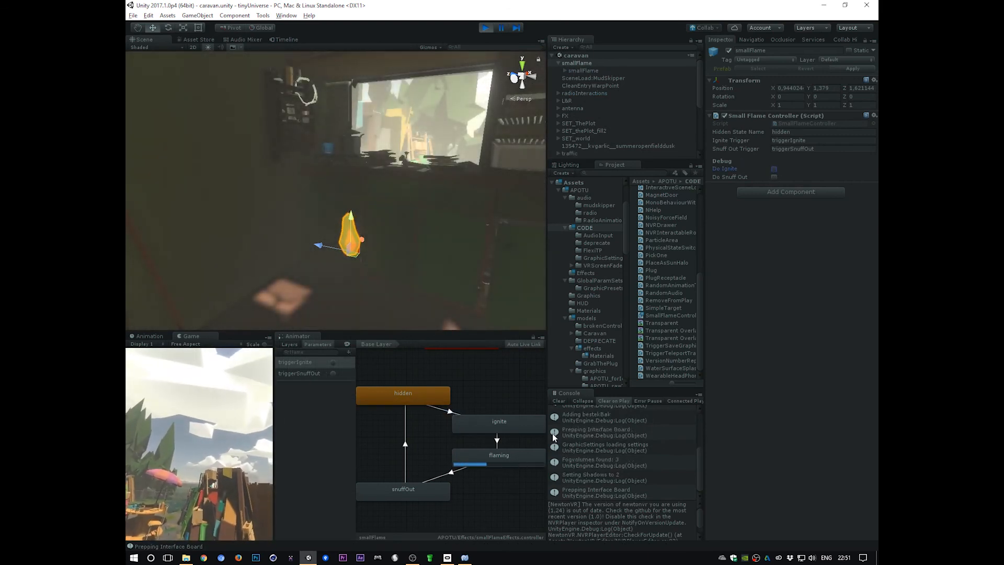
pyautogui.click(774, 177)
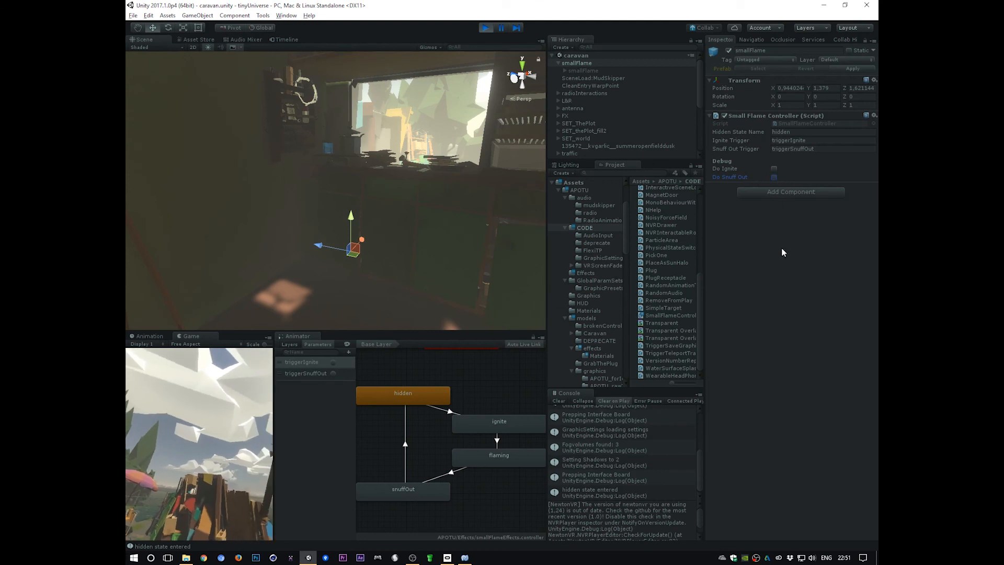
pyautogui.click(774, 168)
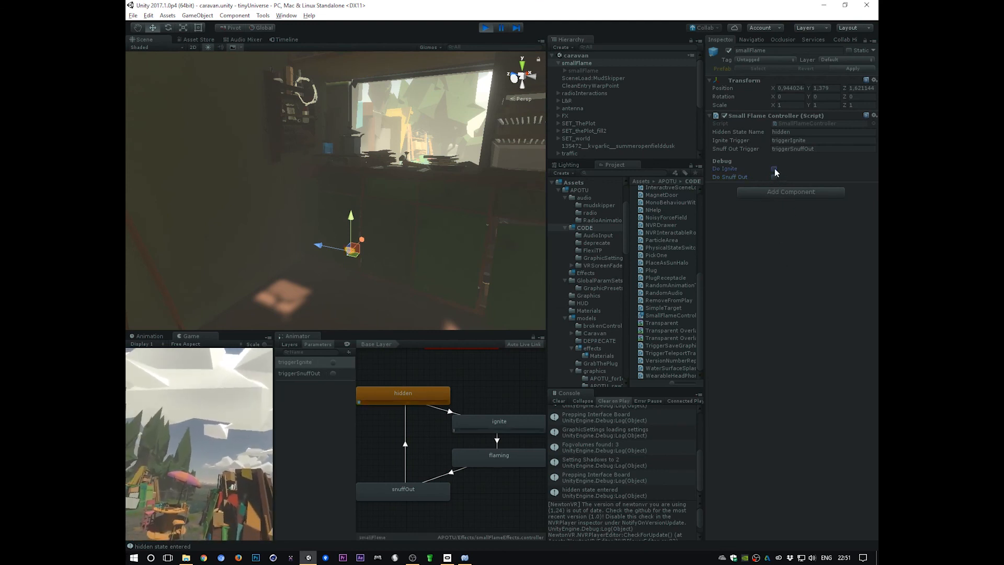
pyautogui.click(775, 168)
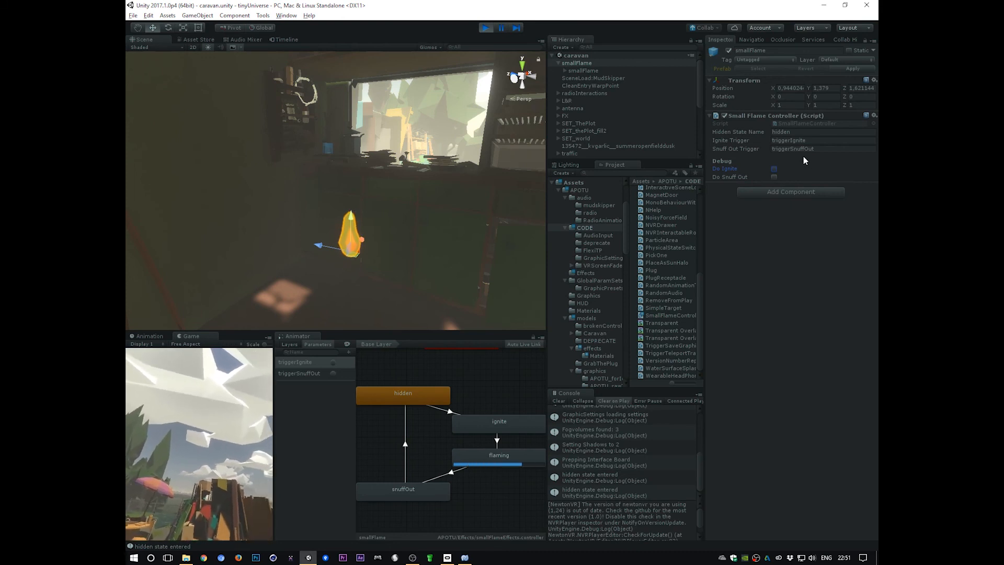
pyautogui.click(774, 177)
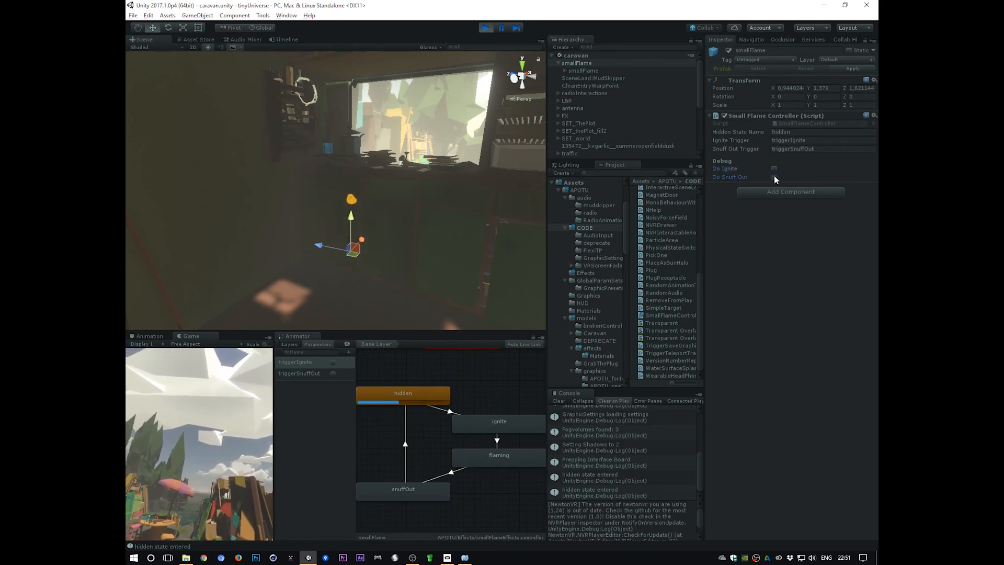
pyautogui.click(774, 169)
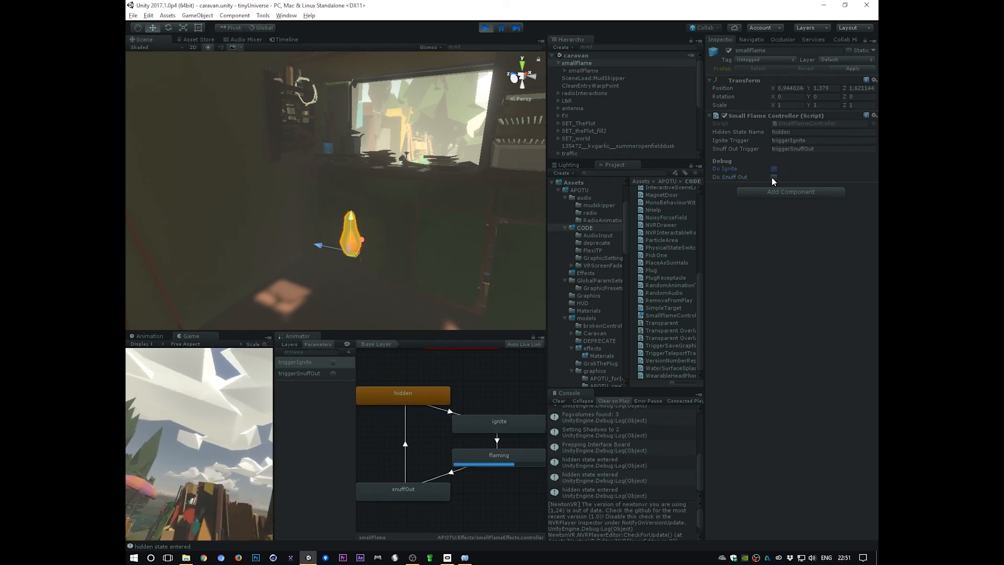
pyautogui.click(775, 177)
pyautogui.click(775, 169)
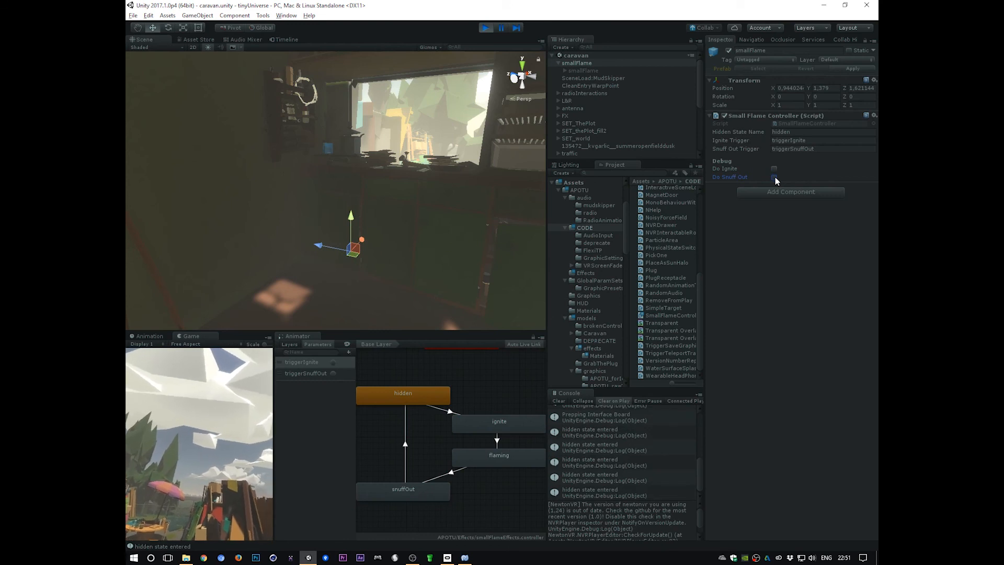
pyautogui.click(774, 170)
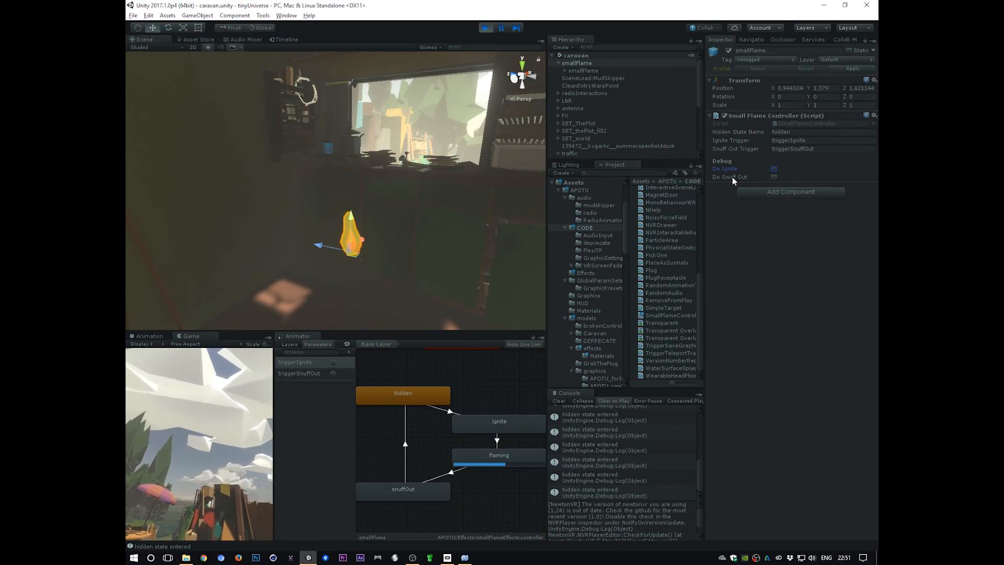
pyautogui.click(774, 177)
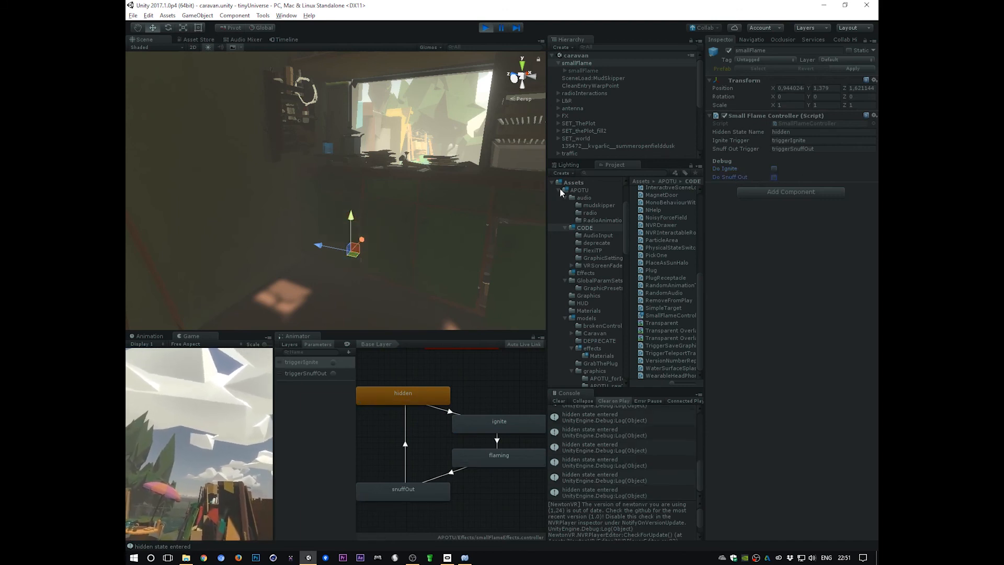
pyautogui.click(774, 169)
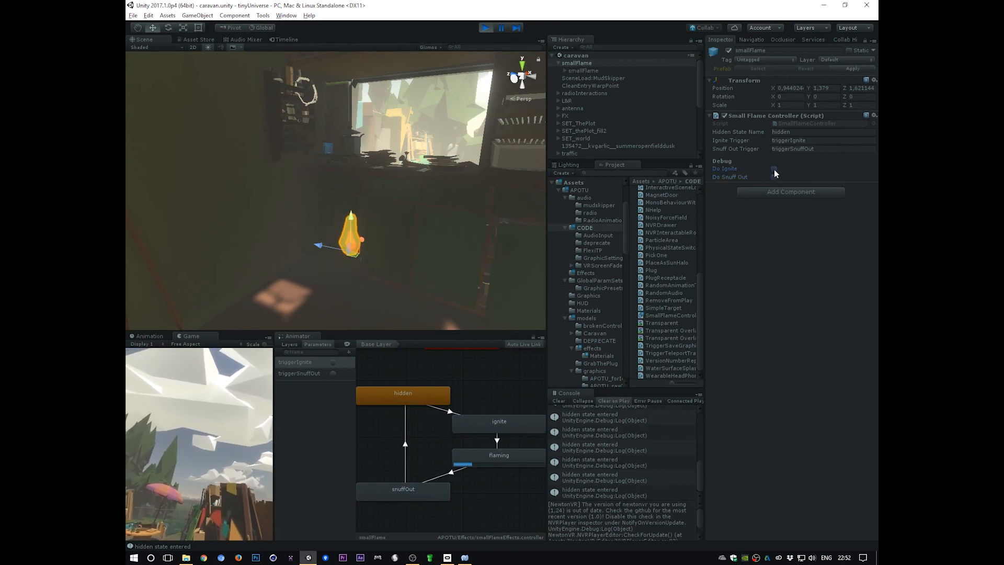
pyautogui.click(484, 28)
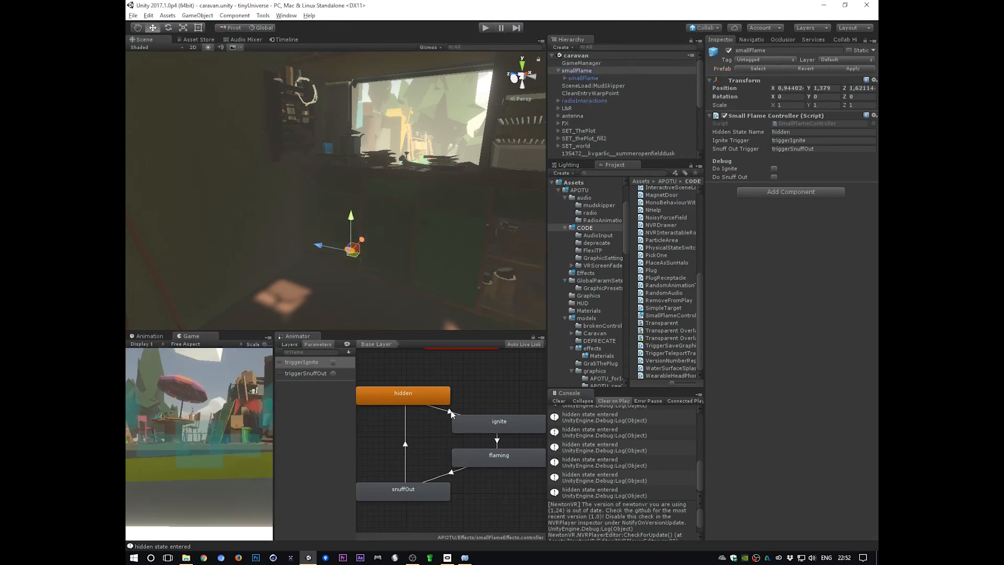
# Inspect the hidden-to-ignite transition in the Animator, and run the caravan scene in Play mode with the parent smallFlame selected
pyautogui.click(451, 410)
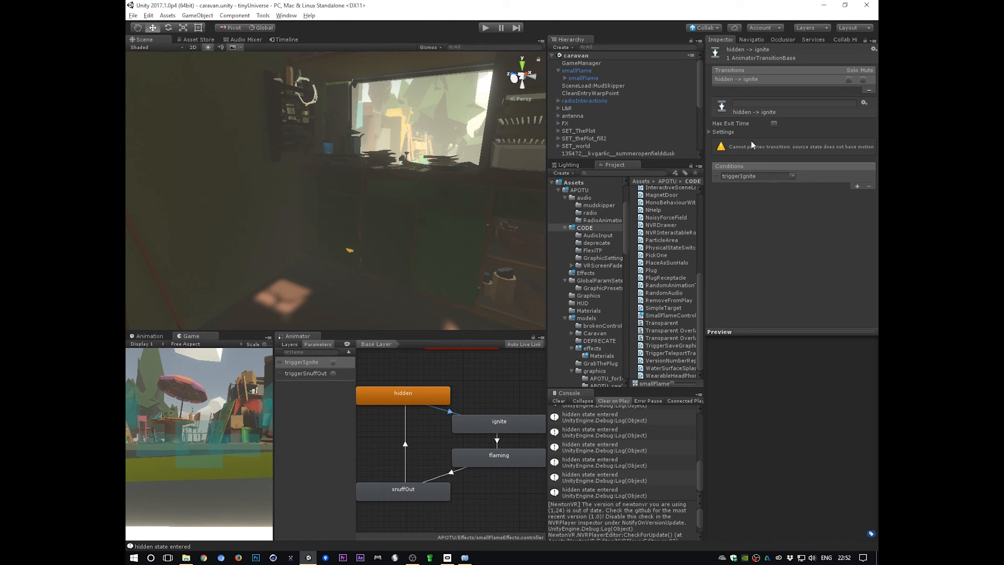
pyautogui.click(618, 71)
pyautogui.click(485, 27)
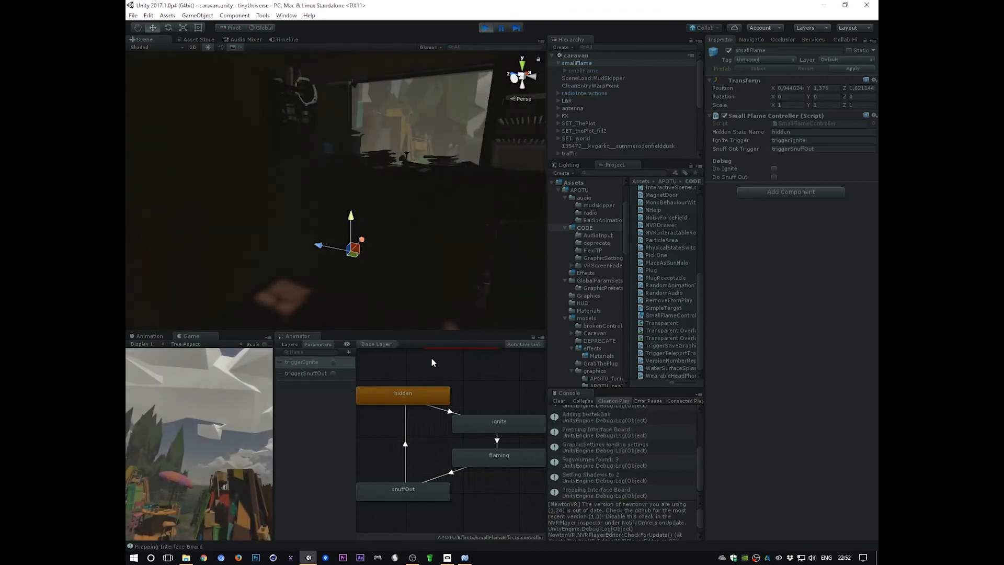
# Toggle the triggerIgnite parameter in the Animator while checking the child smallFlame object and the hidden-to-ignite transition
pyautogui.click(333, 362)
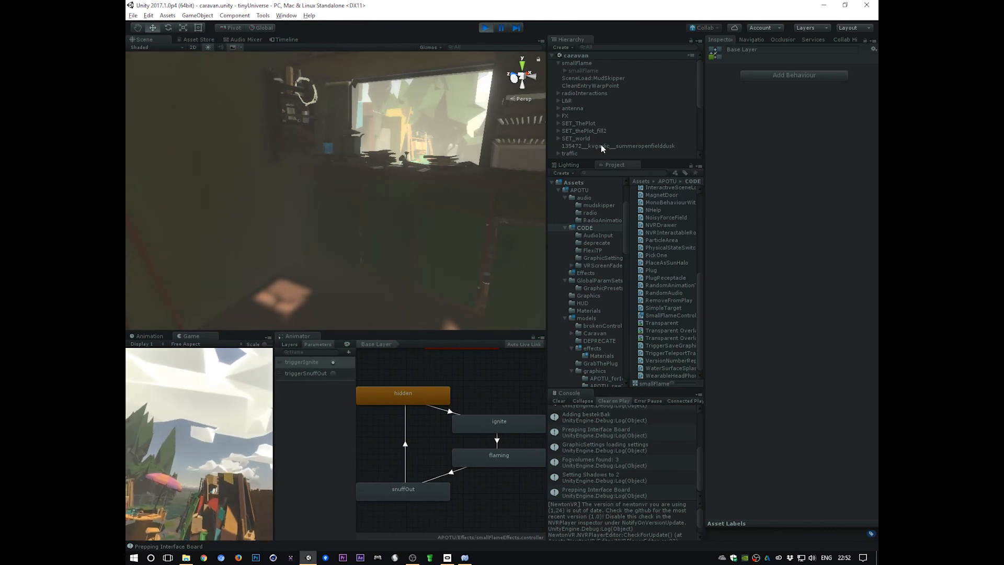
pyautogui.click(586, 70)
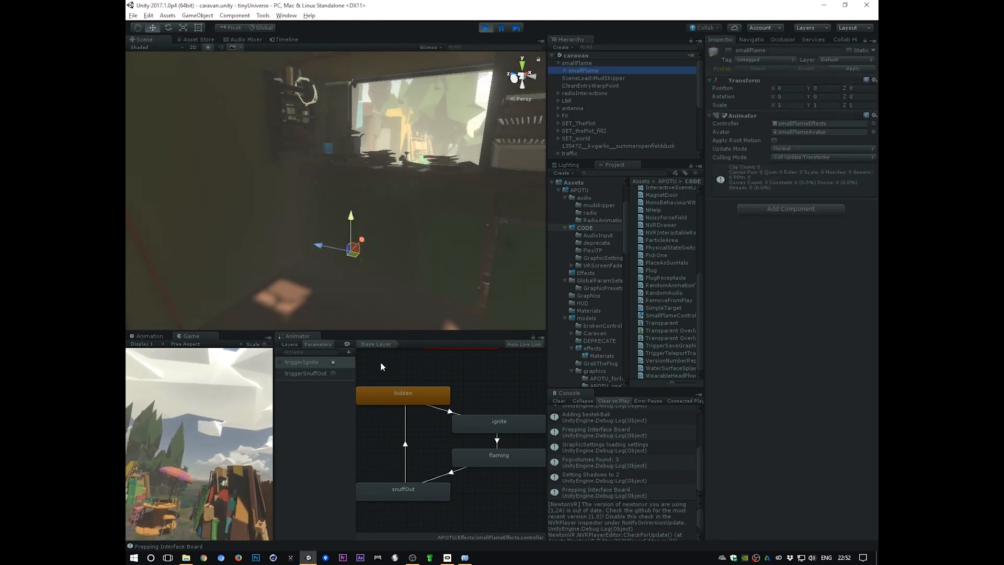
pyautogui.click(334, 362)
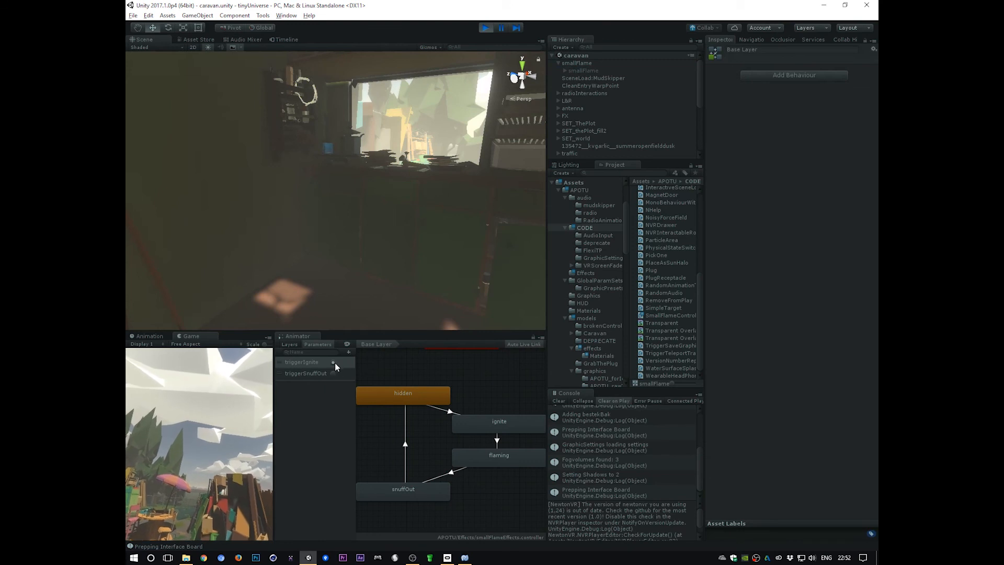
pyautogui.click(450, 412)
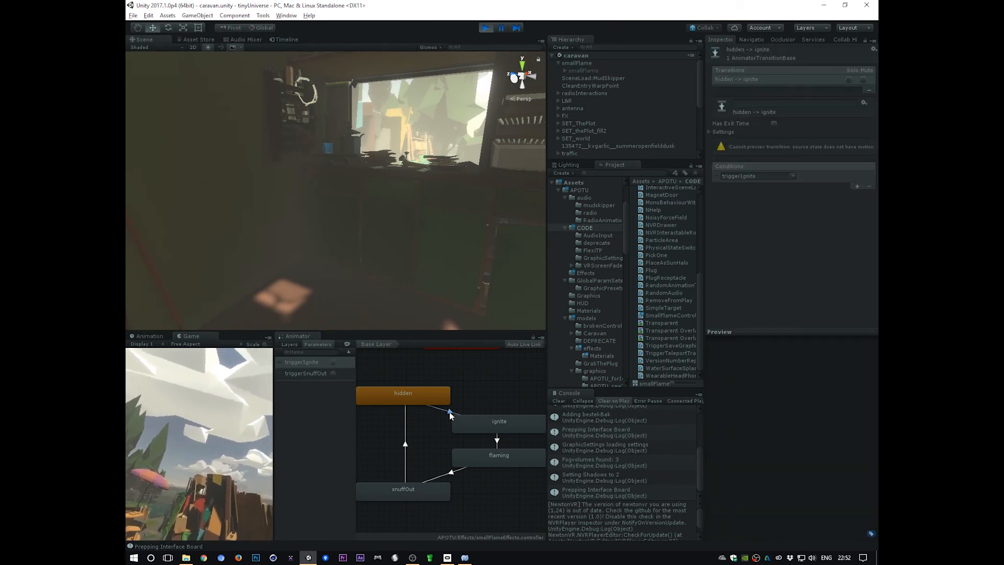
pyautogui.click(333, 363)
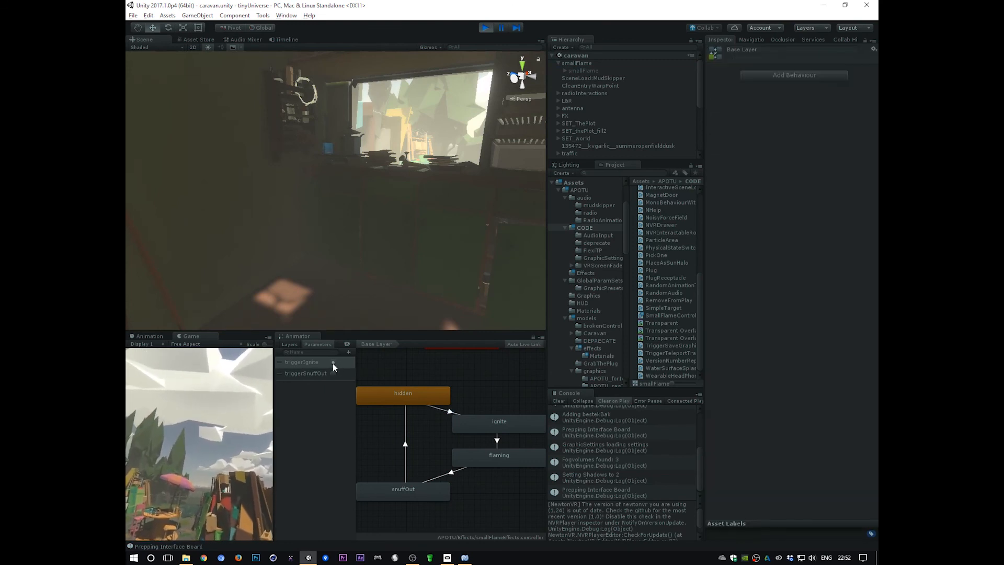
pyautogui.click(582, 69)
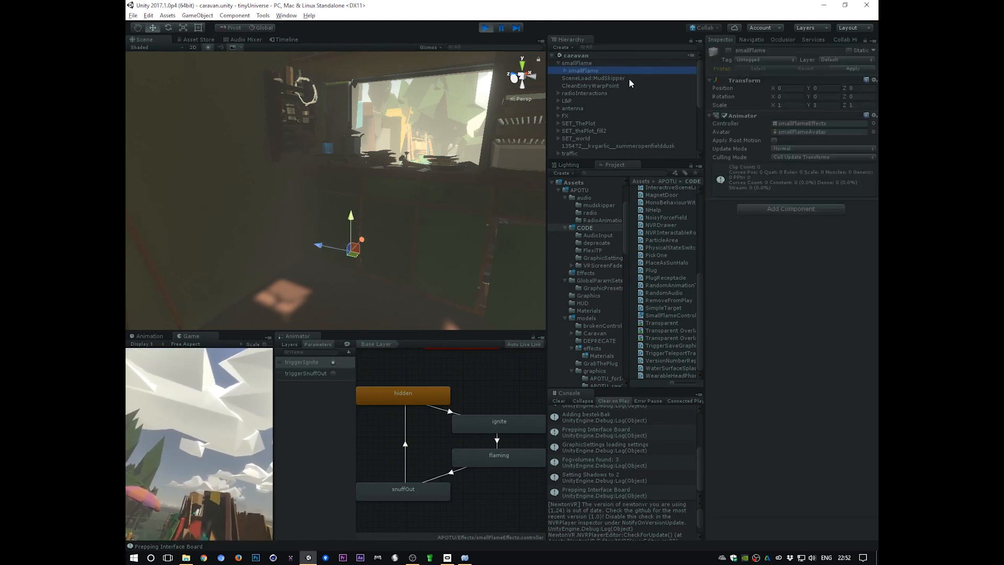
# Test the parent smallFlame by running Do Ignite and Do Snuff Out on its Small Flame Controller
pyautogui.click(578, 62)
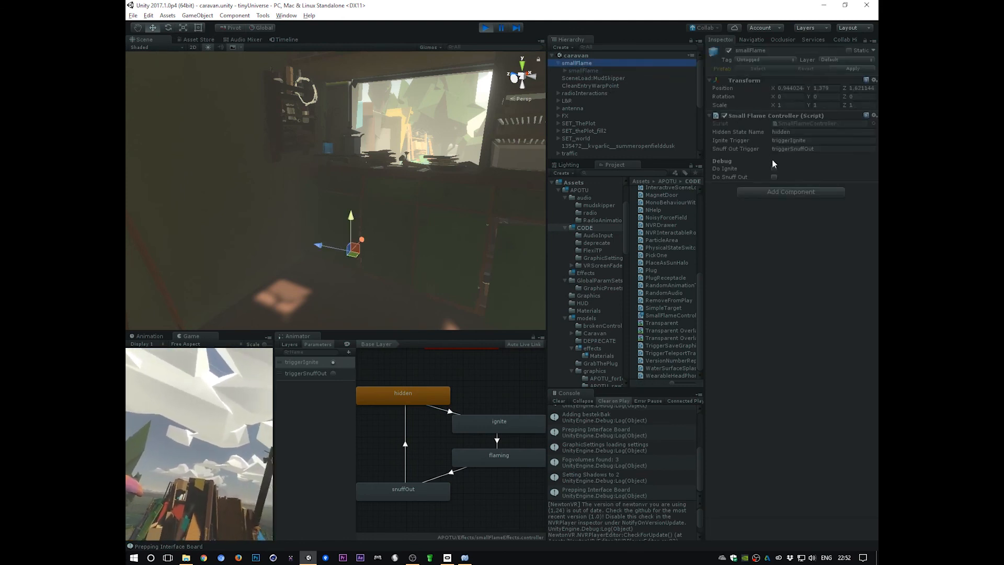
pyautogui.click(733, 169)
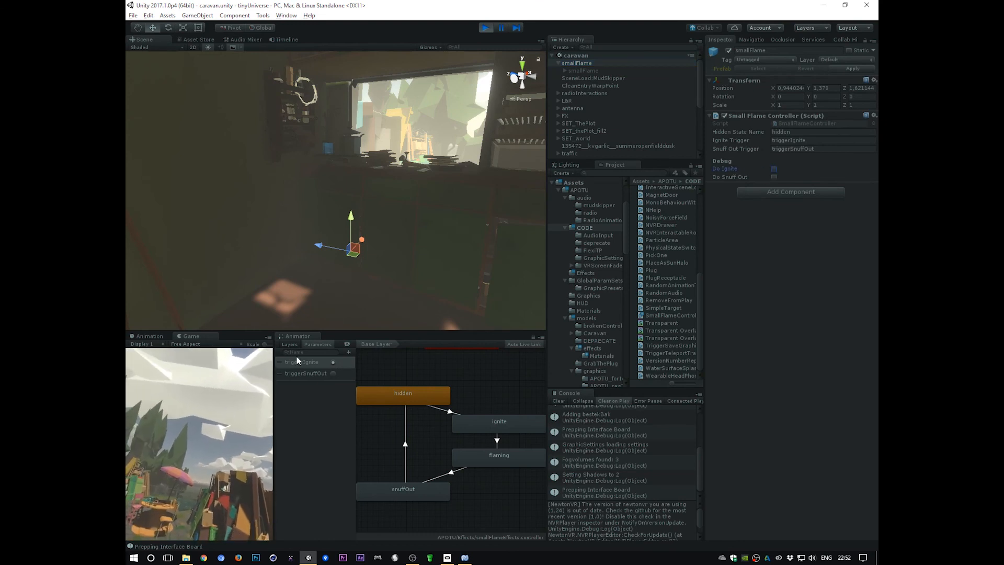
pyautogui.click(774, 169)
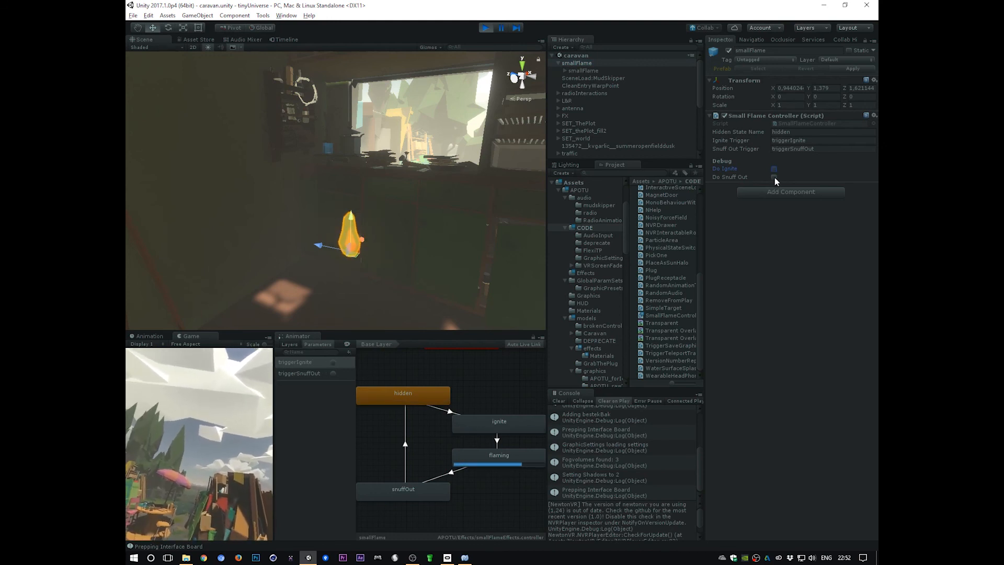
pyautogui.click(774, 178)
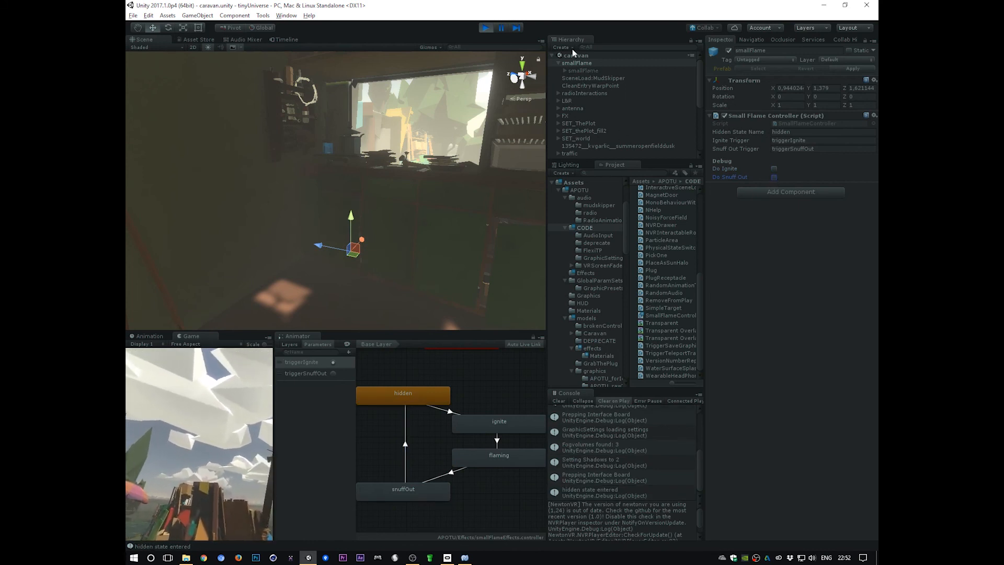
# Lock the Inspector on the parent smallFlame, select its child smallFlame, and clear triggerIgnite in the Animator
pyautogui.click(585, 69)
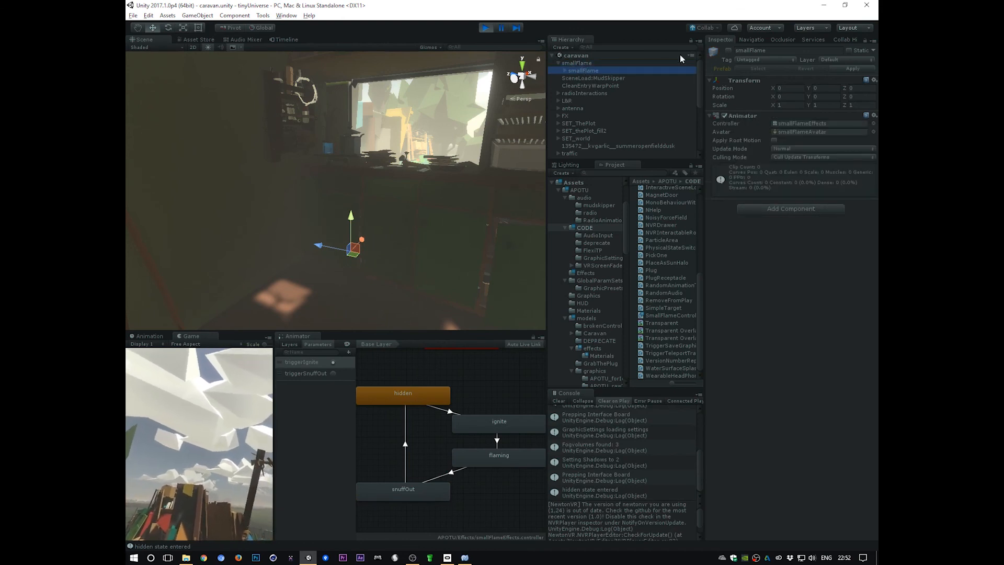
pyautogui.click(866, 41)
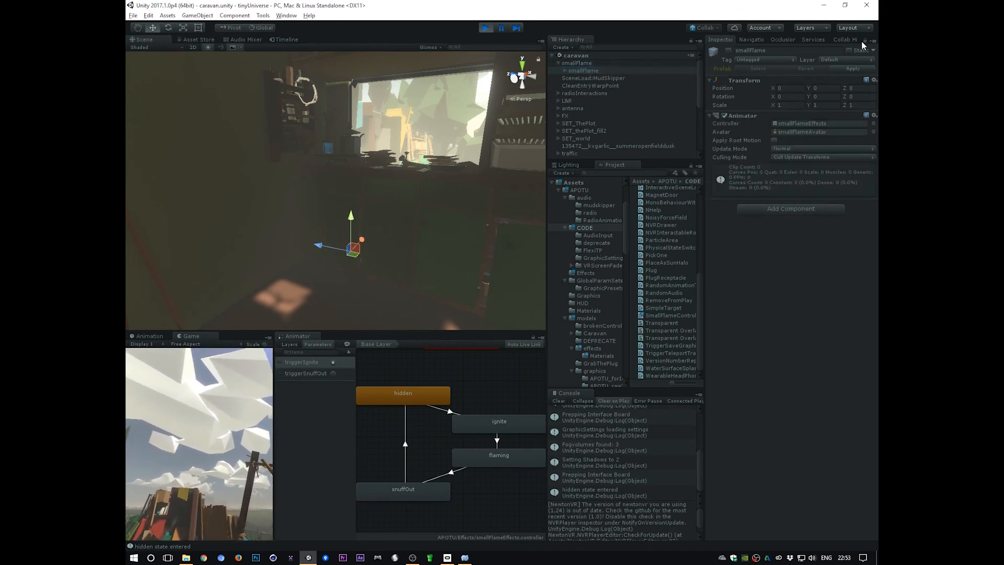
pyautogui.click(576, 63)
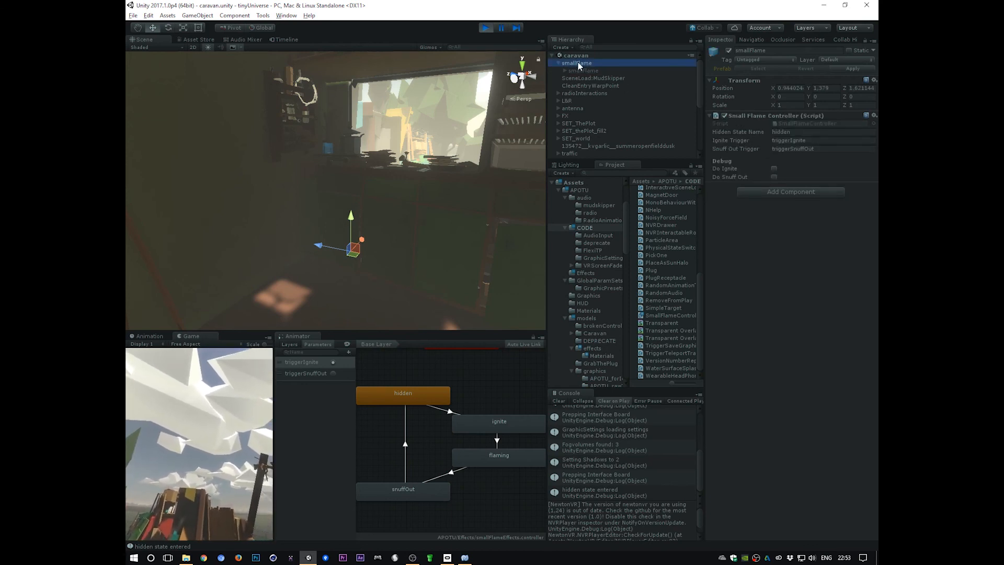
pyautogui.click(865, 41)
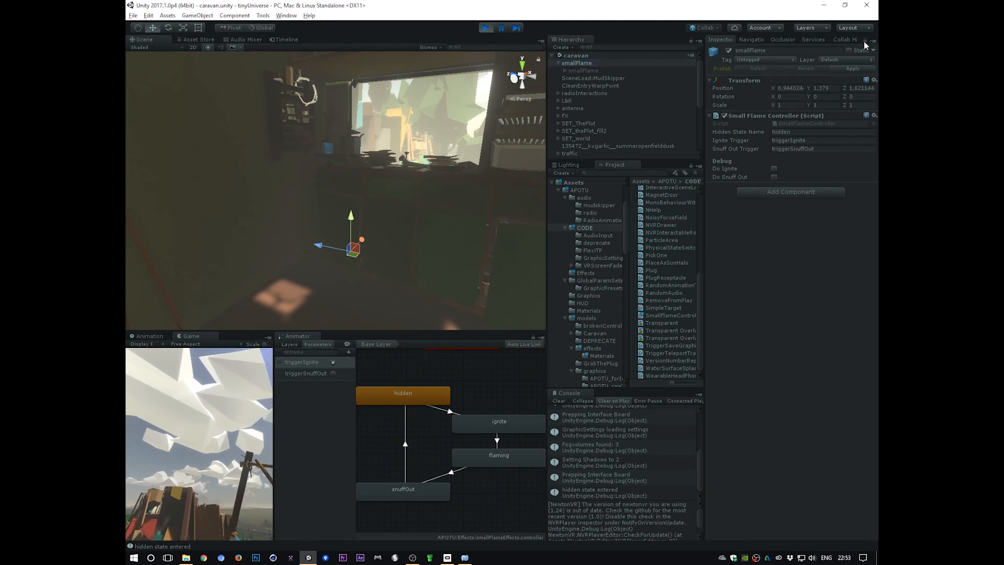
pyautogui.click(588, 69)
pyautogui.click(335, 365)
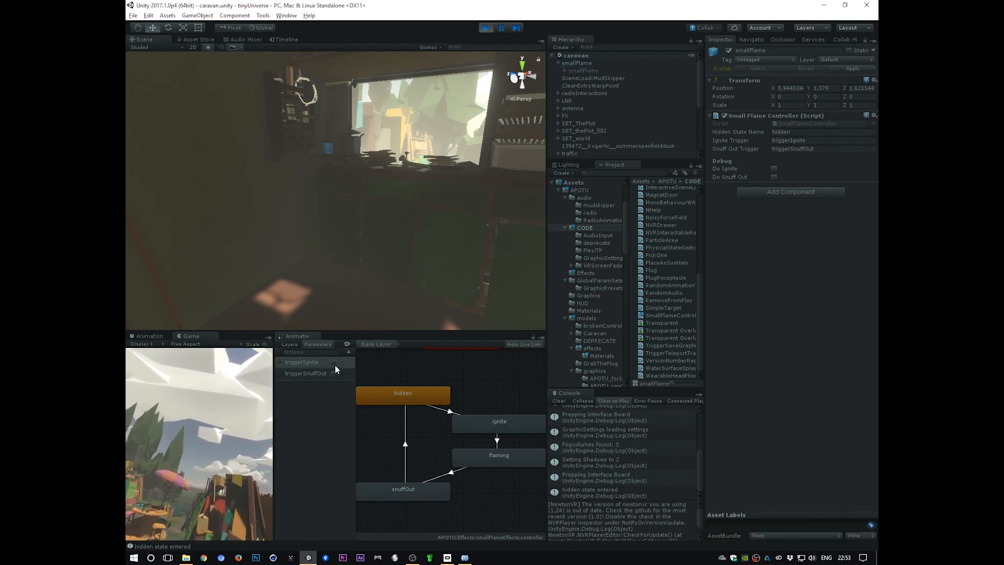
pyautogui.click(592, 71)
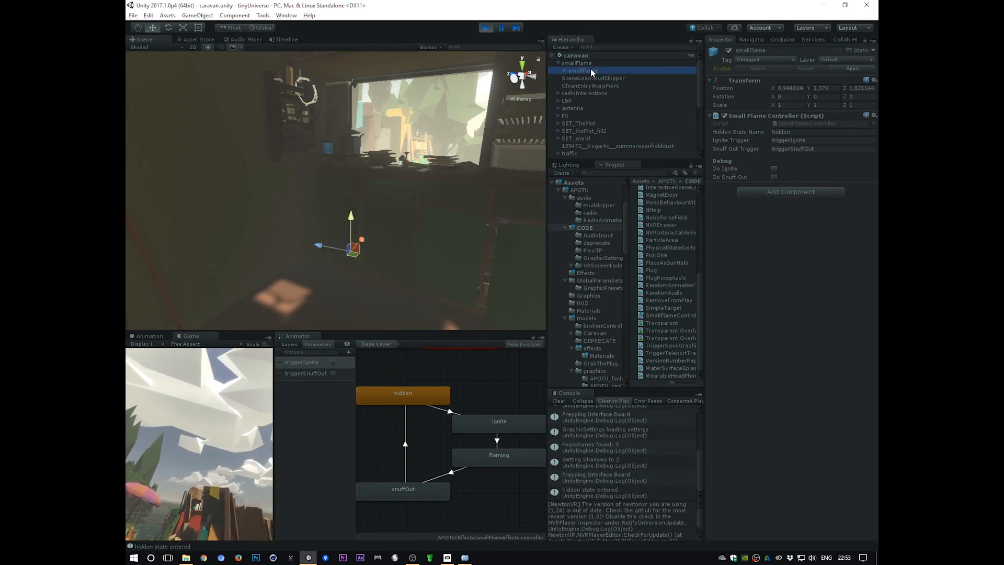
# Alternate Do Ignite and Do Snuff Out on the locked Small Flame Controller while watching the child's Animator states
pyautogui.click(774, 168)
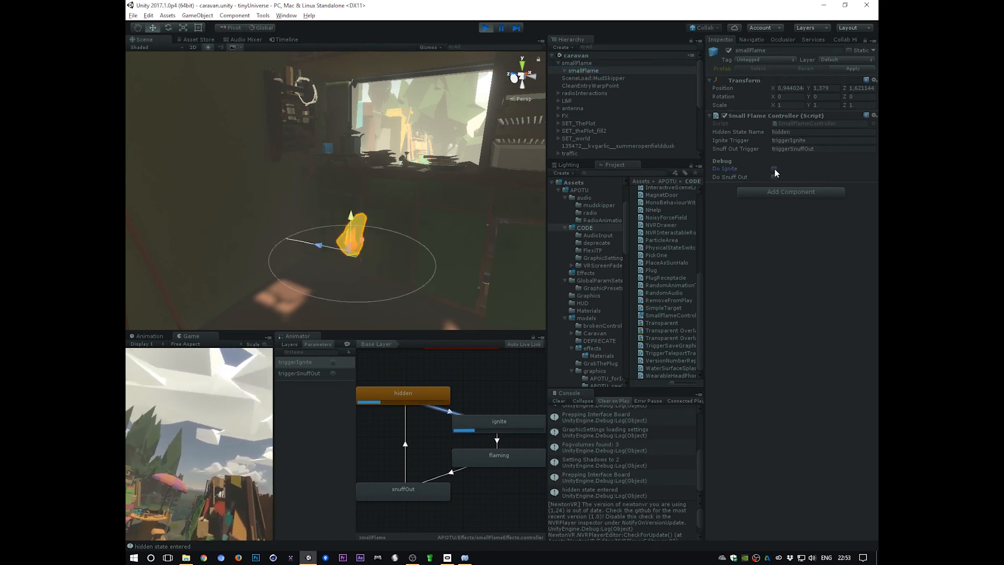
pyautogui.click(774, 178)
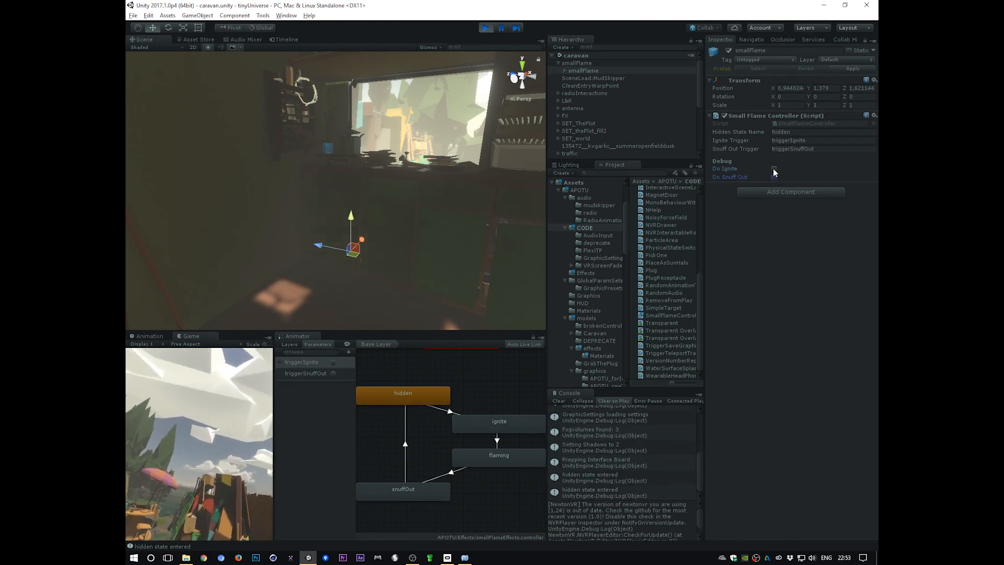
pyautogui.click(773, 169)
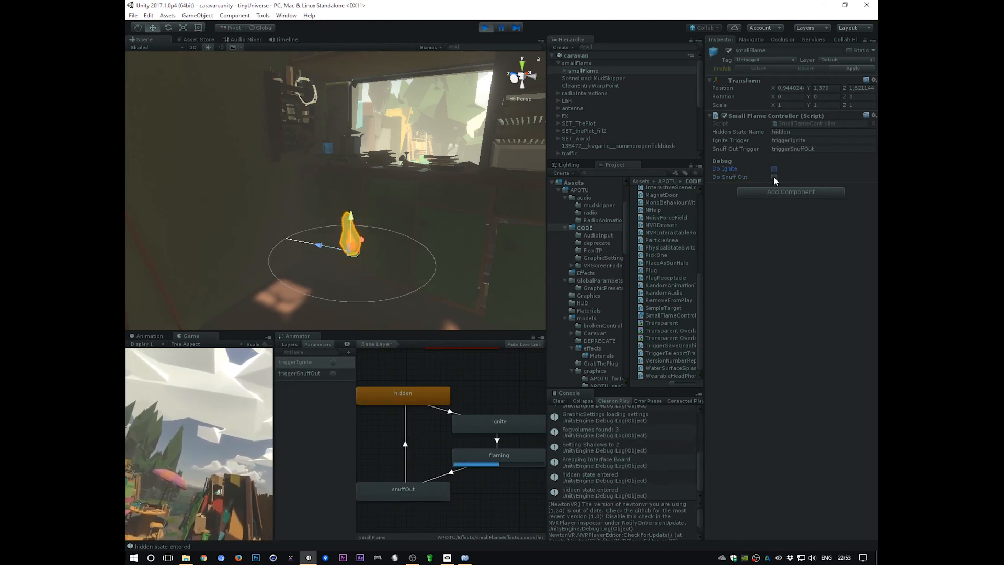
pyautogui.click(774, 177)
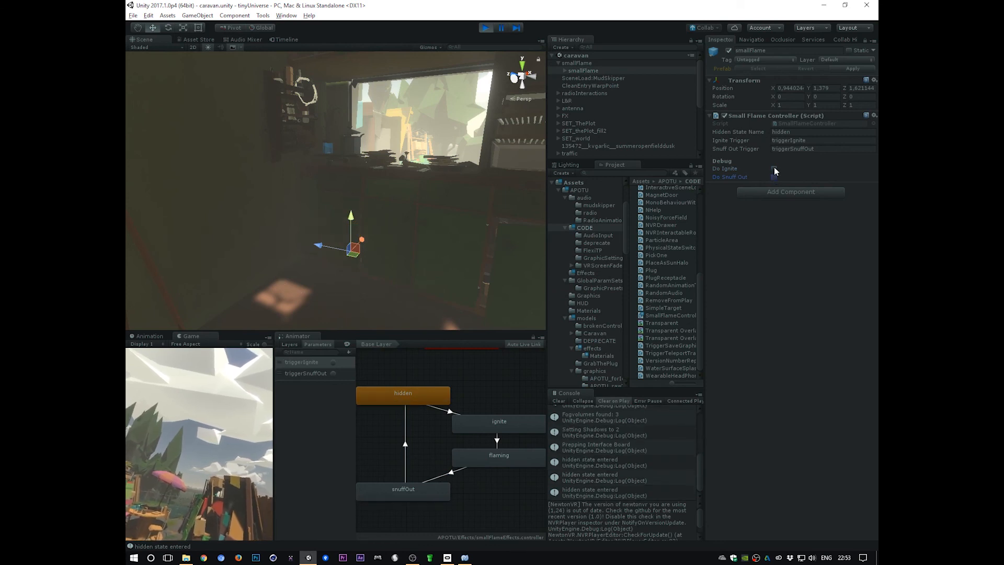
pyautogui.click(774, 168)
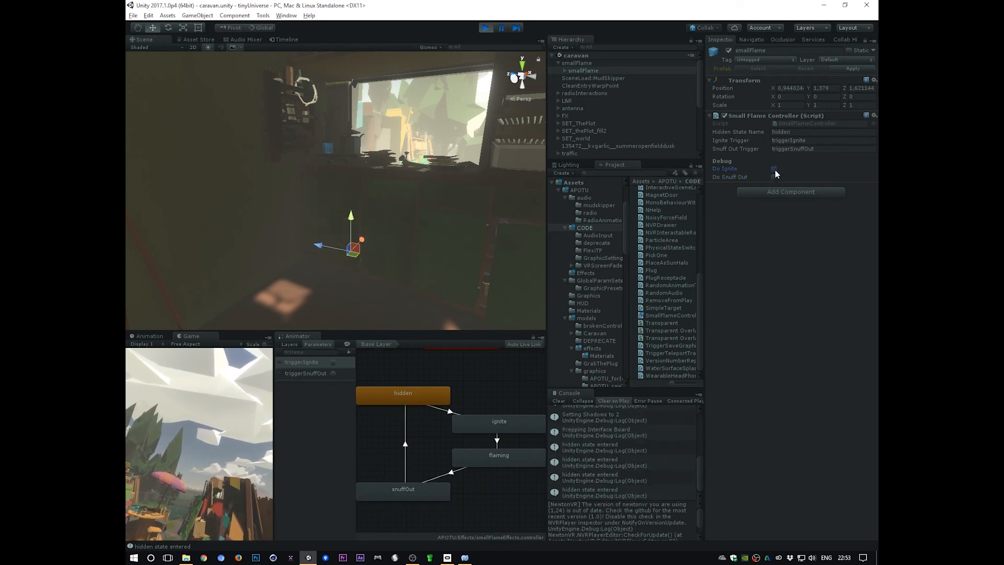
pyautogui.click(774, 169)
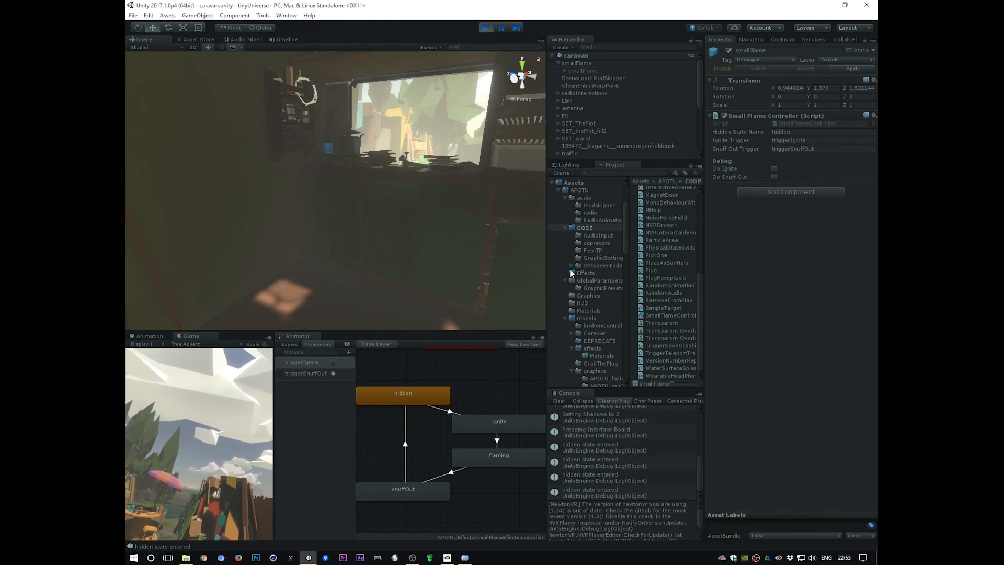
# Run Do Ignite again, toggle triggerSnuffOut in the Animator to check its effect on the hidden state, and stop Play mode
pyautogui.click(774, 169)
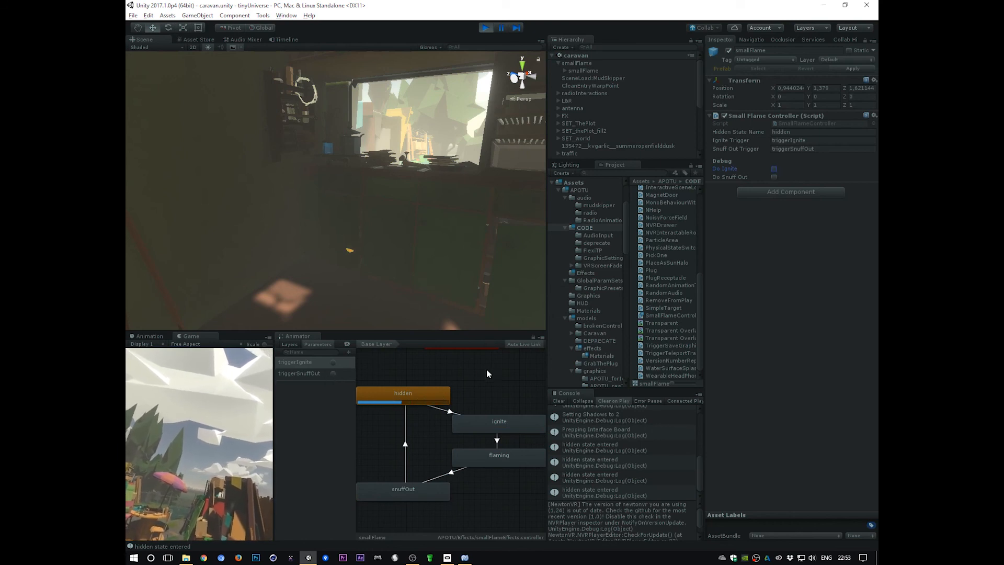
pyautogui.click(333, 373)
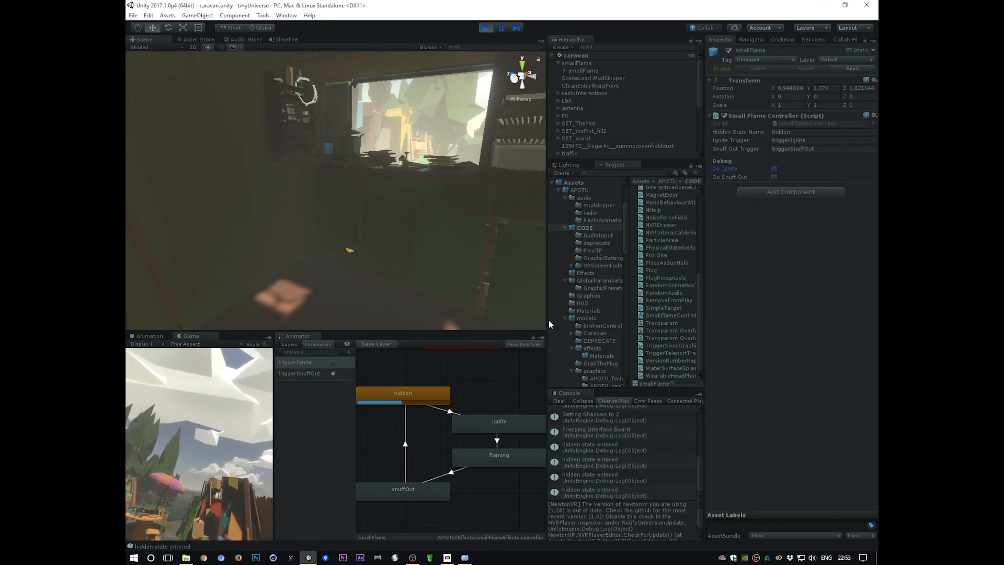
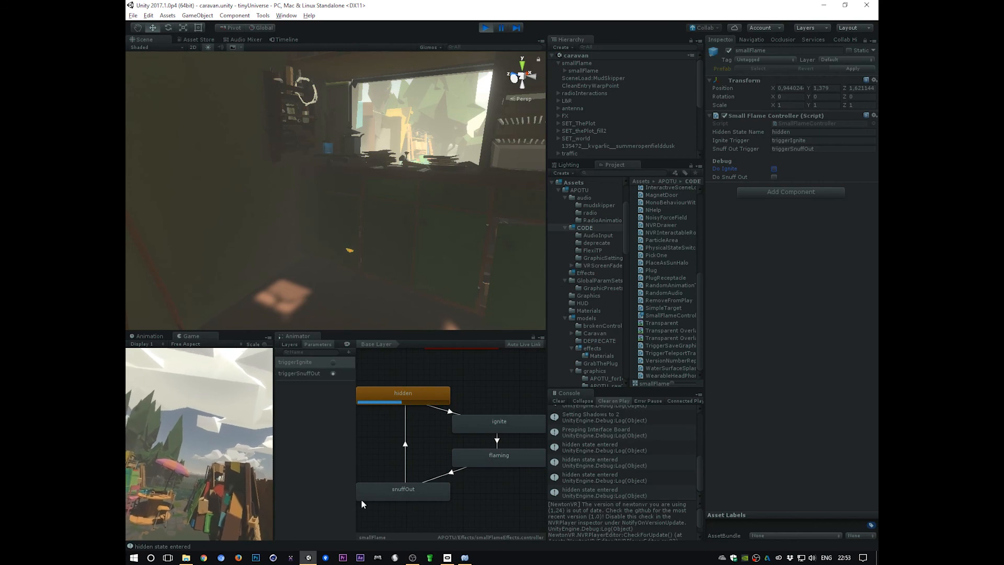
pyautogui.click(774, 169)
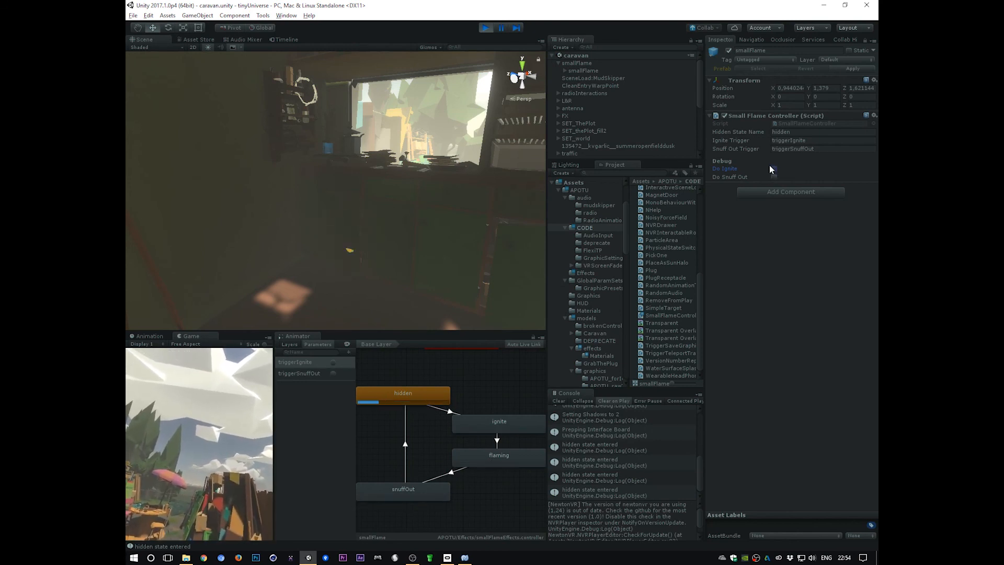
pyautogui.click(487, 27)
# Switch to SmallFlameController.cs in MonoDevelop and add _anm.ResetTrigger(SnuffOutTrigger); after the SetTrigger line in IgniteFlame()
pyautogui.hotkey('alt', 'Tab')
pyautogui.click(450, 355)
pyautogui.scroll(12, 450, 356)
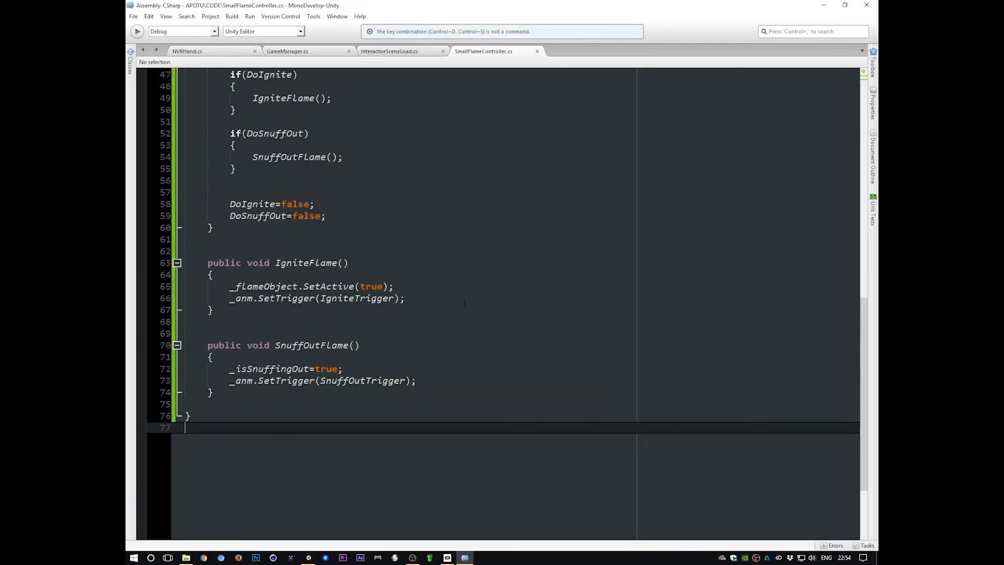
pyautogui.scroll(-9, 472, 298)
pyautogui.click(315, 262)
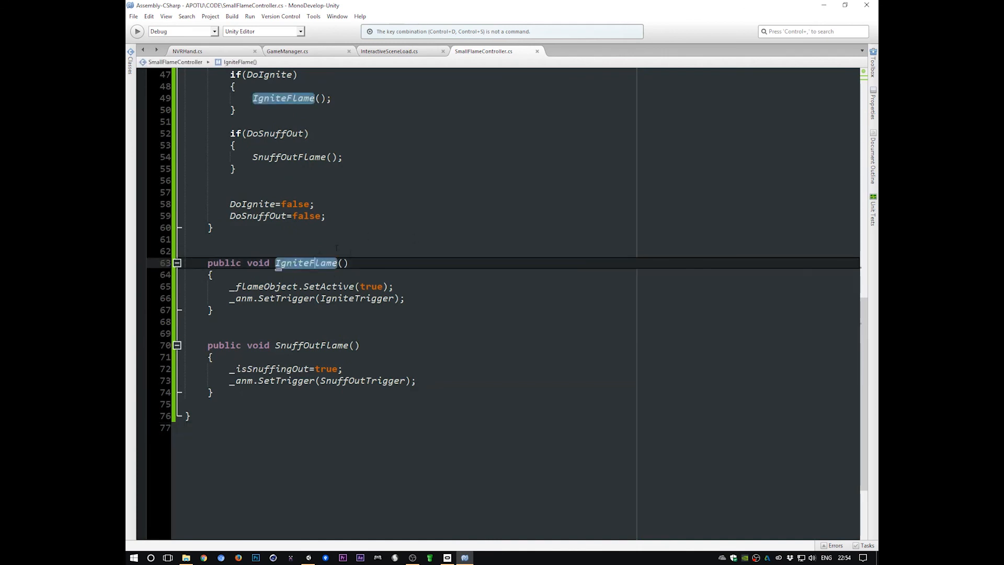
pyautogui.click(413, 299)
pyautogui.press('Return')
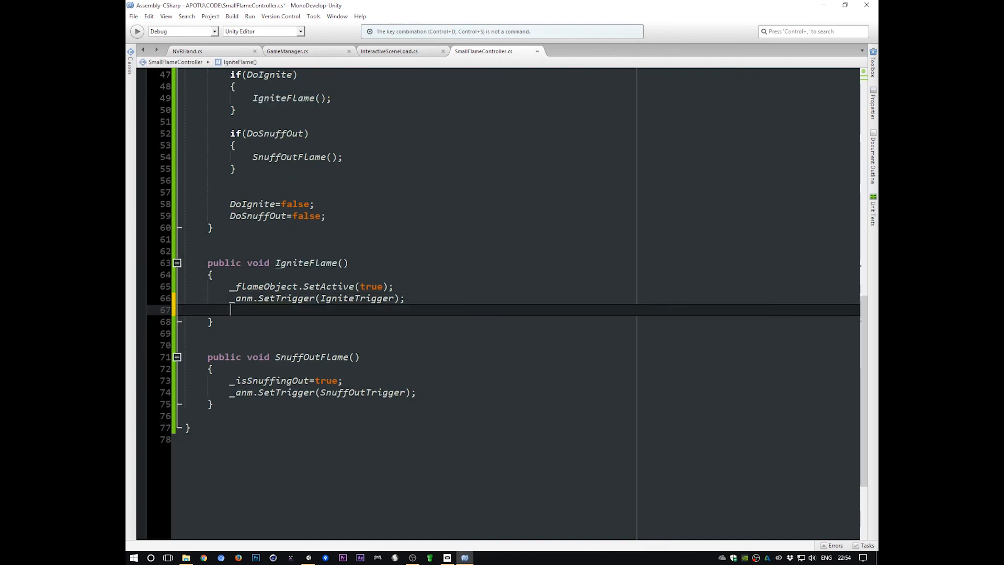
pyautogui.write('_anm.Reset')
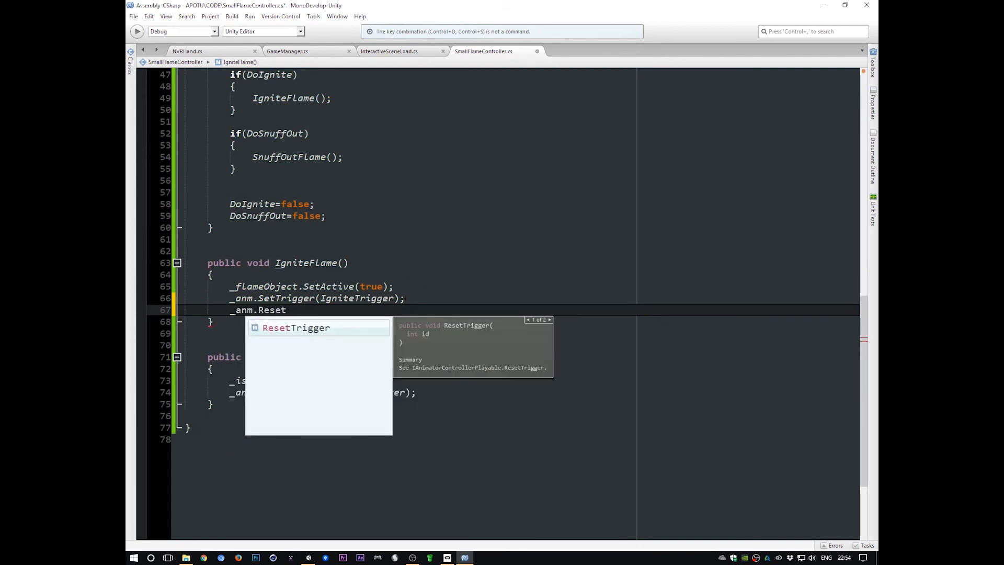
pyautogui.write('Trigger(')
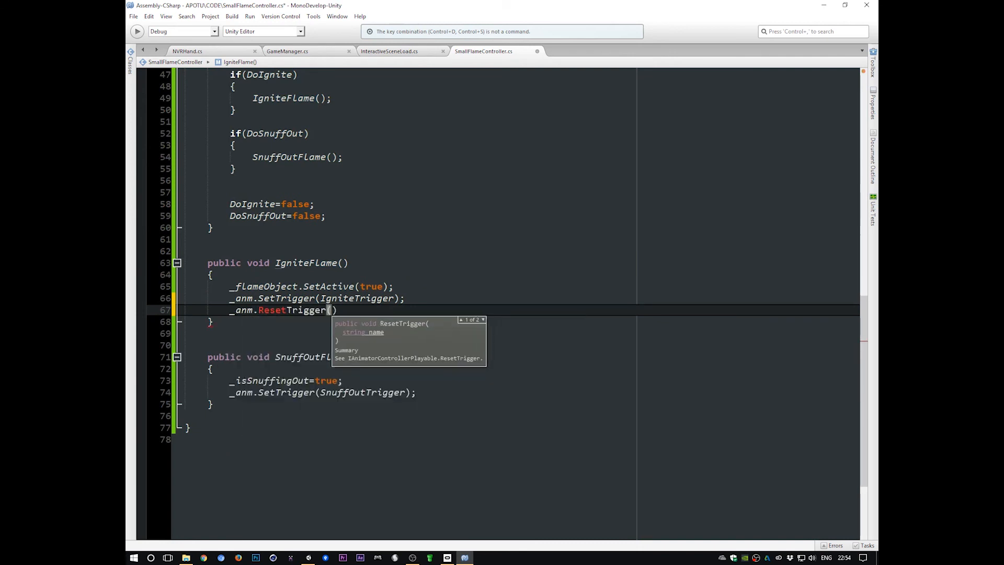
pyautogui.write('Snu')
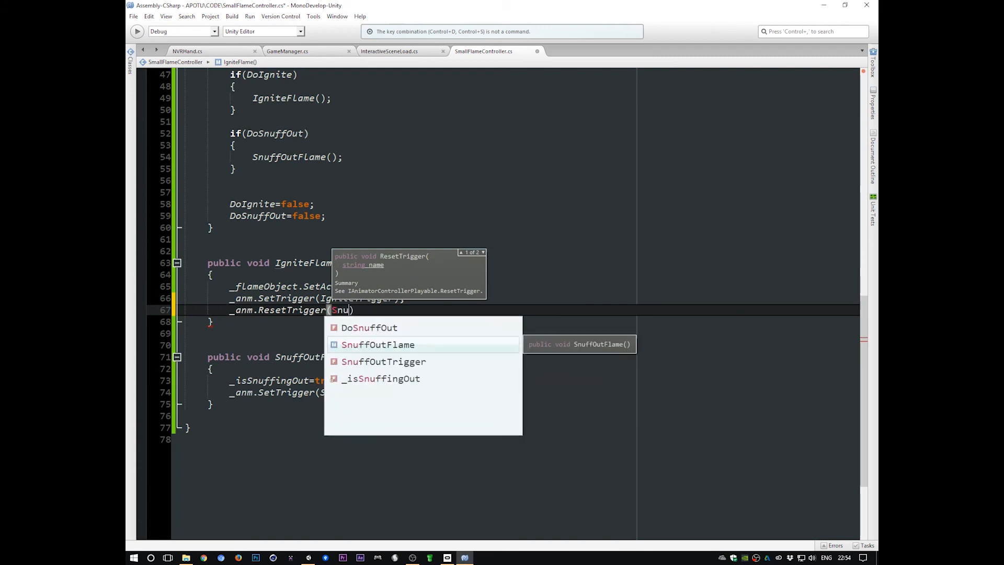
pyautogui.write('ffOutTrigger')
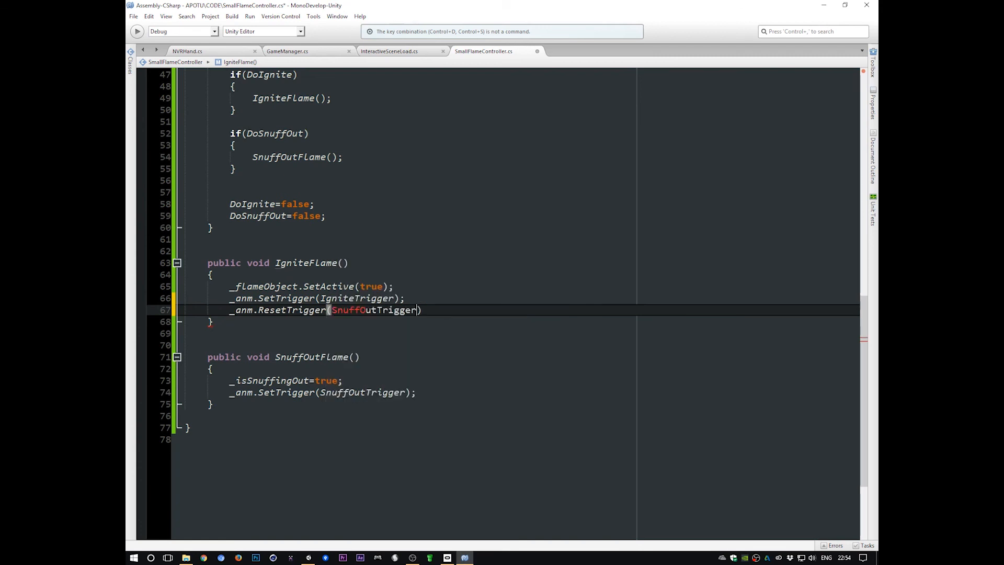
pyautogui.write(');')
# Add _anm.ResetTrigger(IgniteTrigger); after the SetTrigger line in SnuffOutFlame()
pyautogui.press('Down')
pyautogui.press('Down')
pyautogui.press('Down')
pyautogui.press('Down')
pyautogui.press('Down')
pyautogui.press('Down')
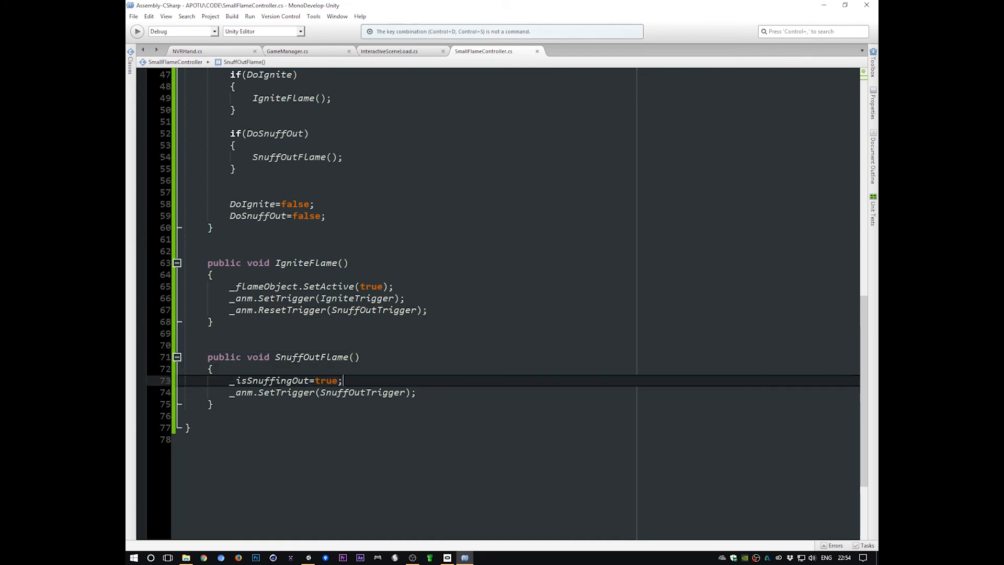
pyautogui.press('Down')
pyautogui.press('End')
pyautogui.press('Return')
pyautogui.write('_an')
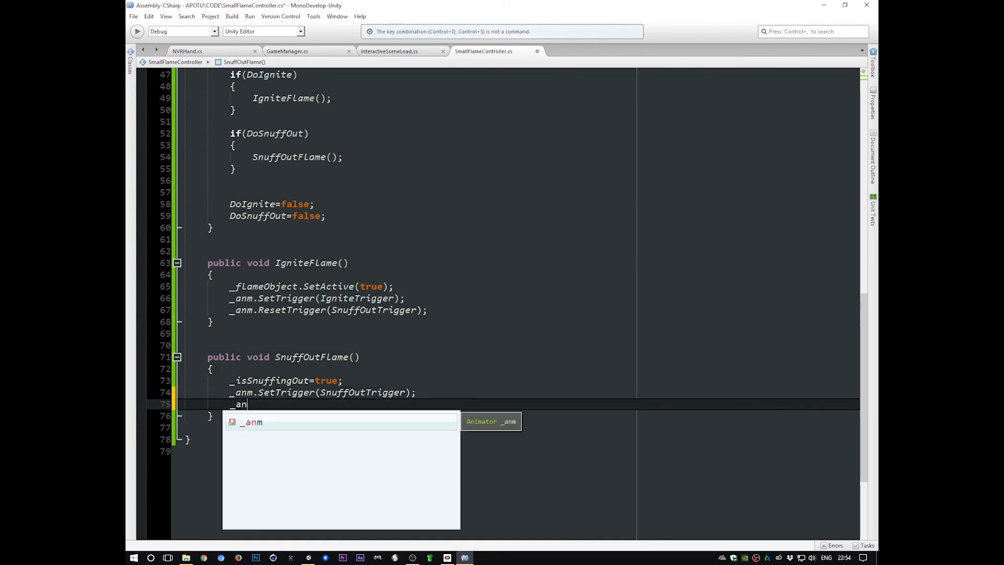
pyautogui.write('m.Reset')
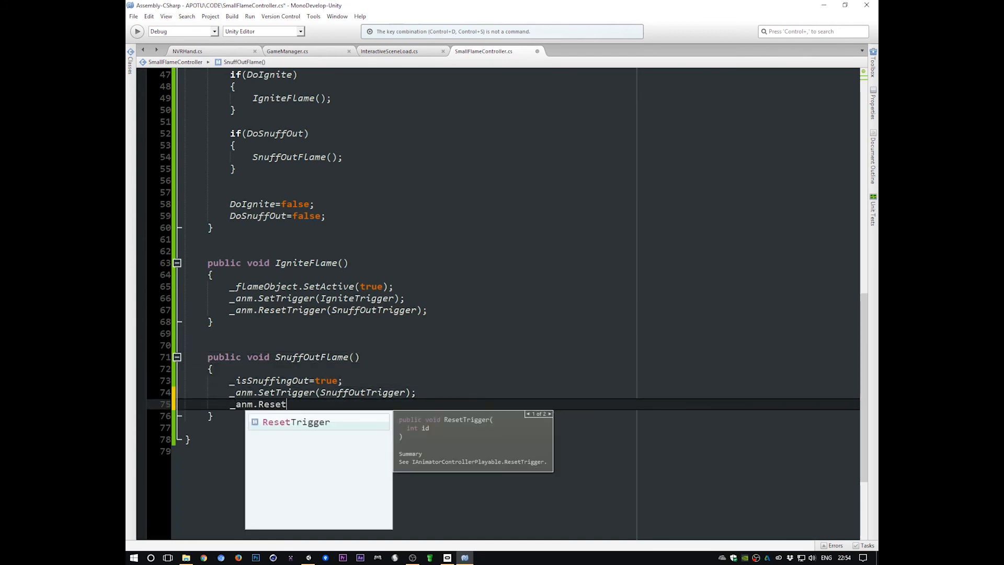
pyautogui.write('Trigger(')
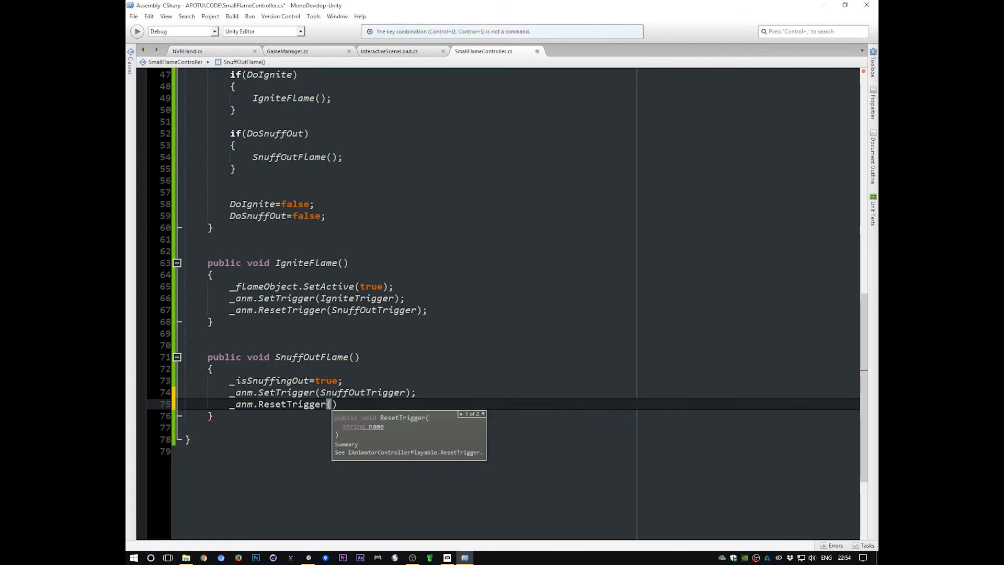
pyautogui.write('Igni')
pyautogui.press('Down')
pyautogui.press('Return')
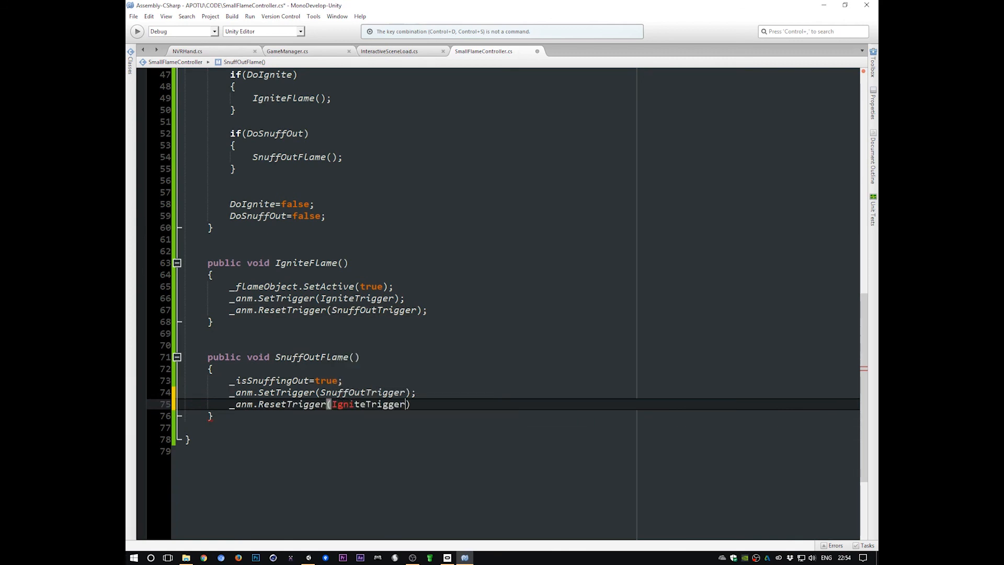
pyautogui.write(');')
# Move the ResetTrigger(IgniteTrigger) line above the SetTrigger line in SnuffOutFlame()
pyautogui.moveTo(416, 405); pyautogui.dragTo(233, 408)
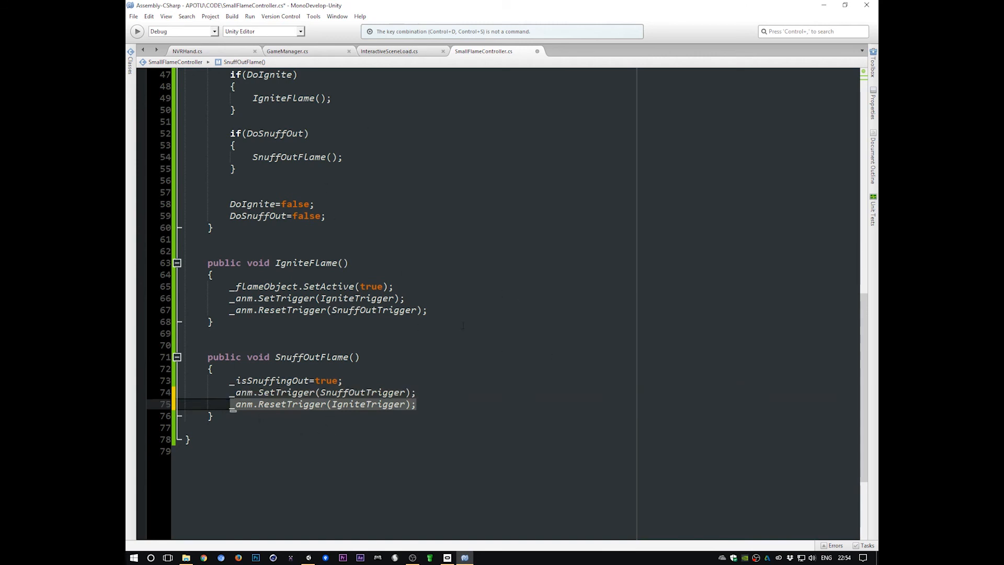
pyautogui.hotkey('ctrl', 's')
pyautogui.hotkey('alt', 'Up')
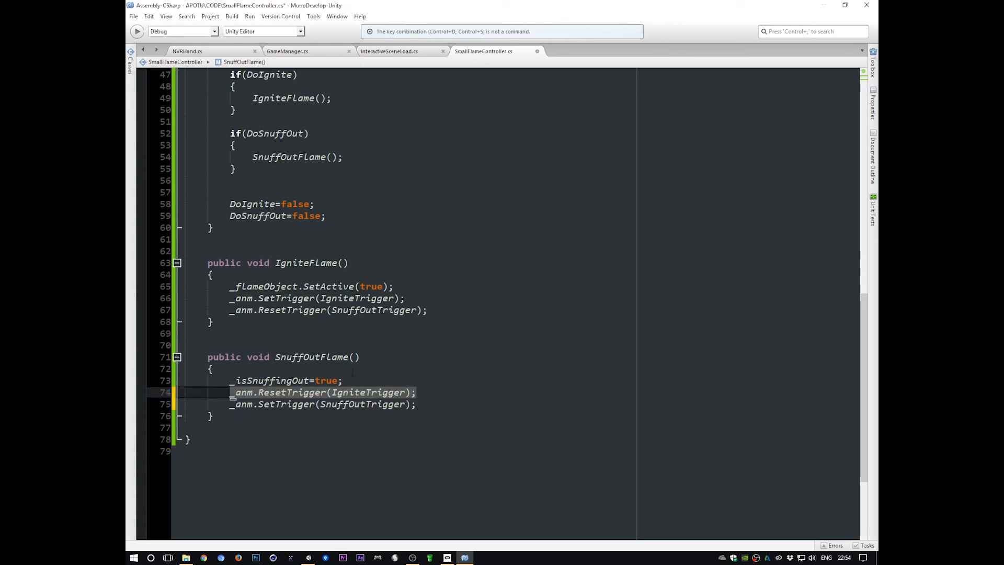
pyautogui.hotkey('alt', 'Down')
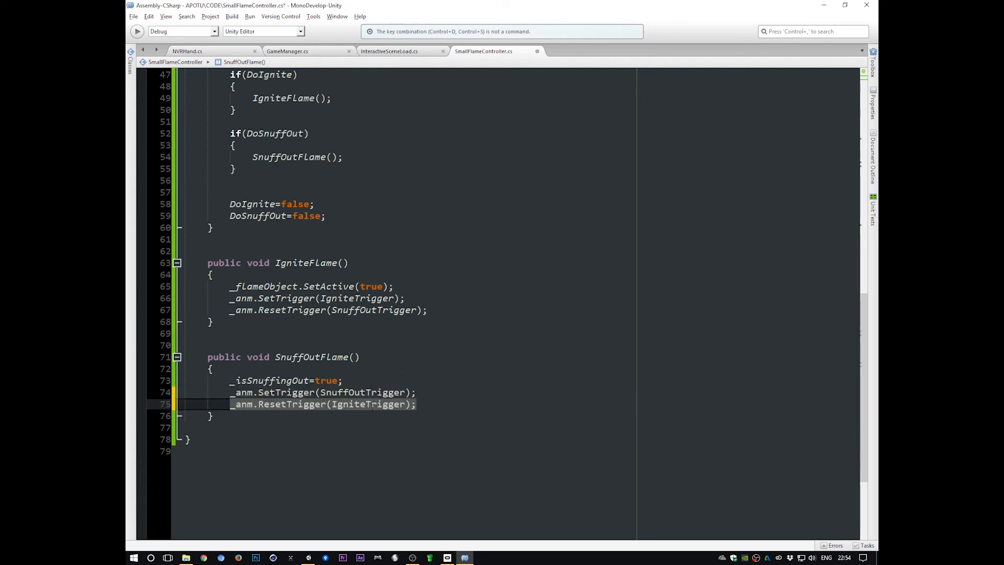
pyautogui.hotkey('alt', 'Up')
pyautogui.hotkey('alt', 'Down')
pyautogui.hotkey('alt', 'Up')
pyautogui.hotkey('alt', 'Down')
pyautogui.hotkey('alt', 'Up')
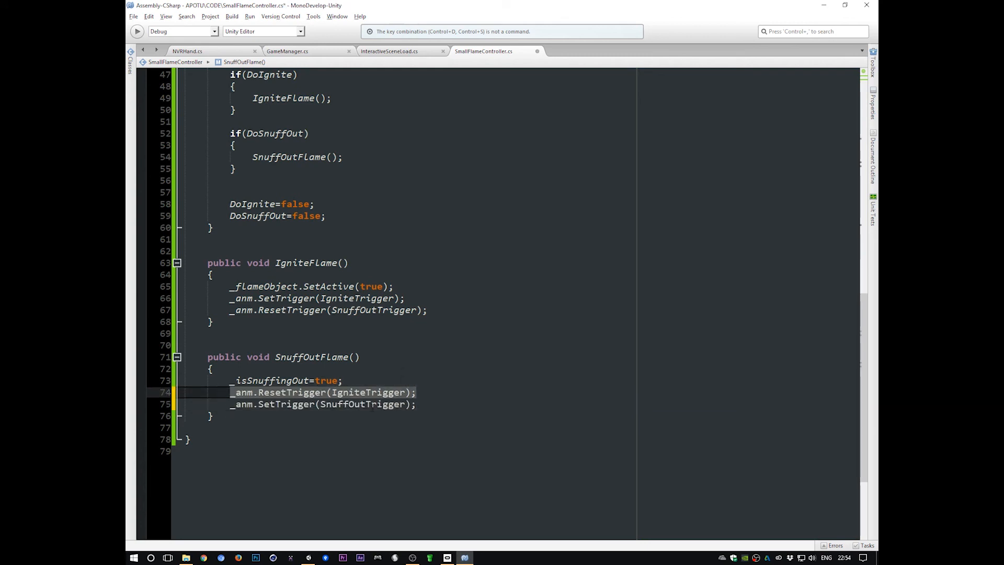
pyautogui.hotkey('alt', 'Down')
pyautogui.hotkey('alt', 'Up')
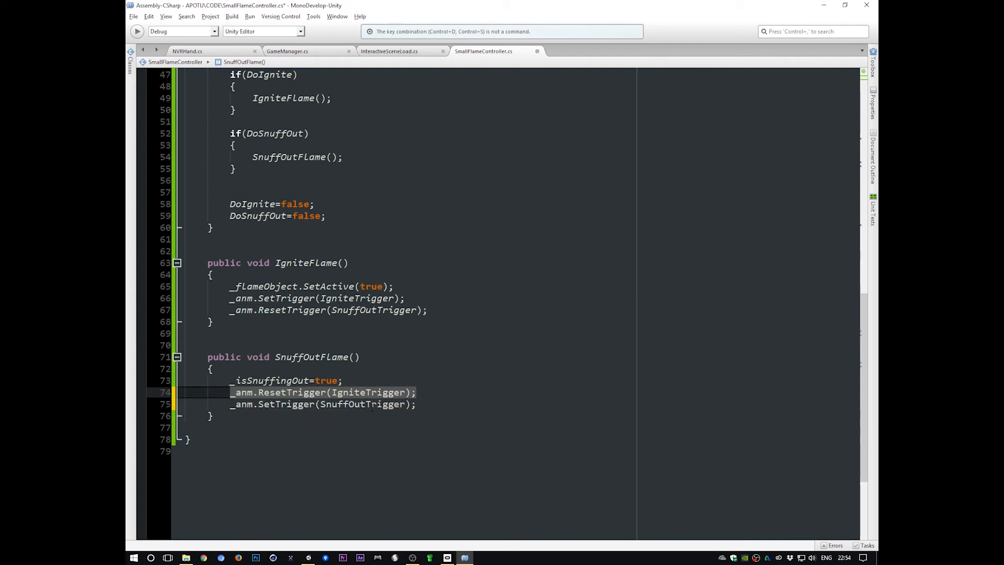
# Move the ResetTrigger(SnuffOutTrigger) line above the SetTrigger line in IgniteFlame() and save the script
pyautogui.click(232, 398)
pyautogui.click(322, 309)
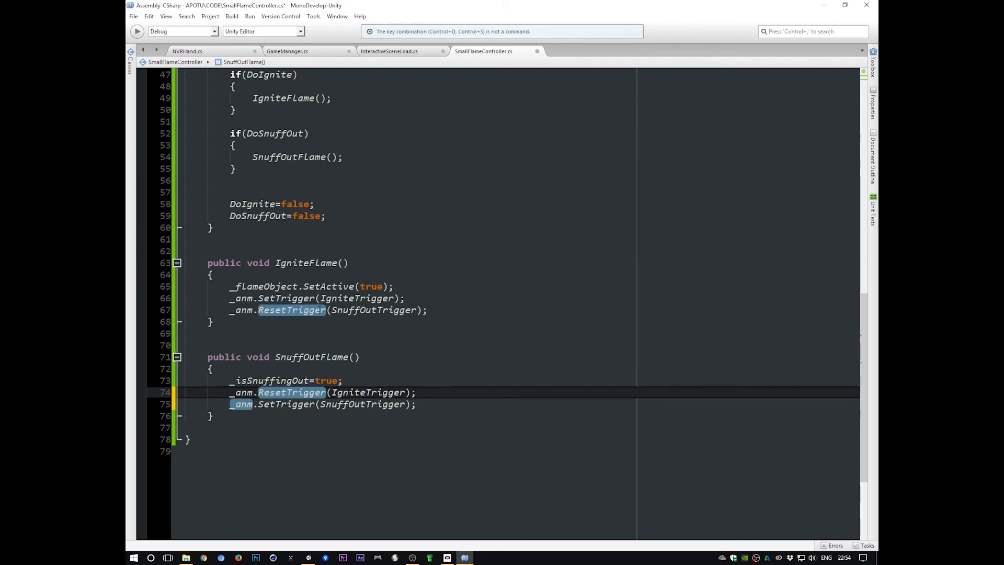
pyautogui.hotkey('alt', 'Up')
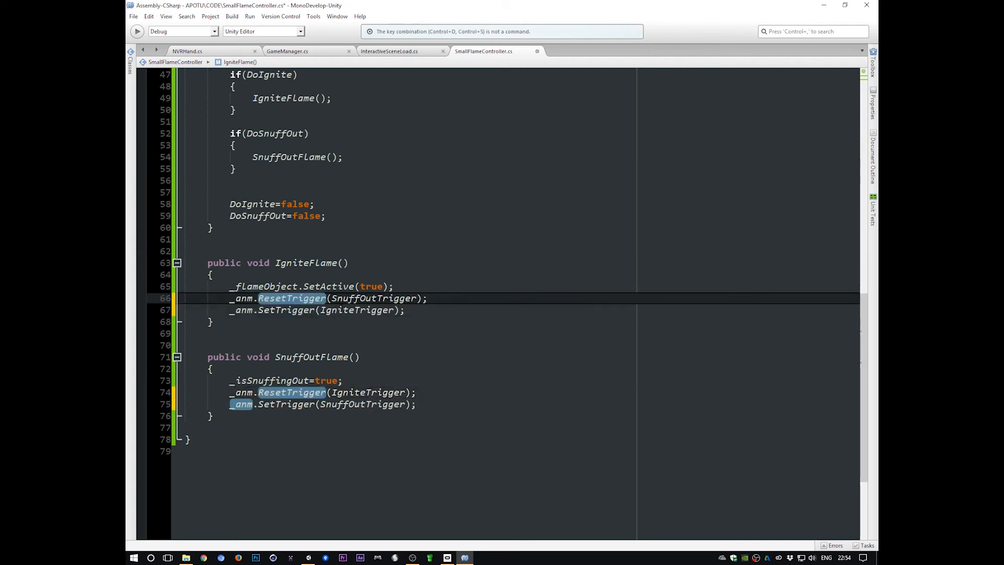
pyautogui.click(292, 310)
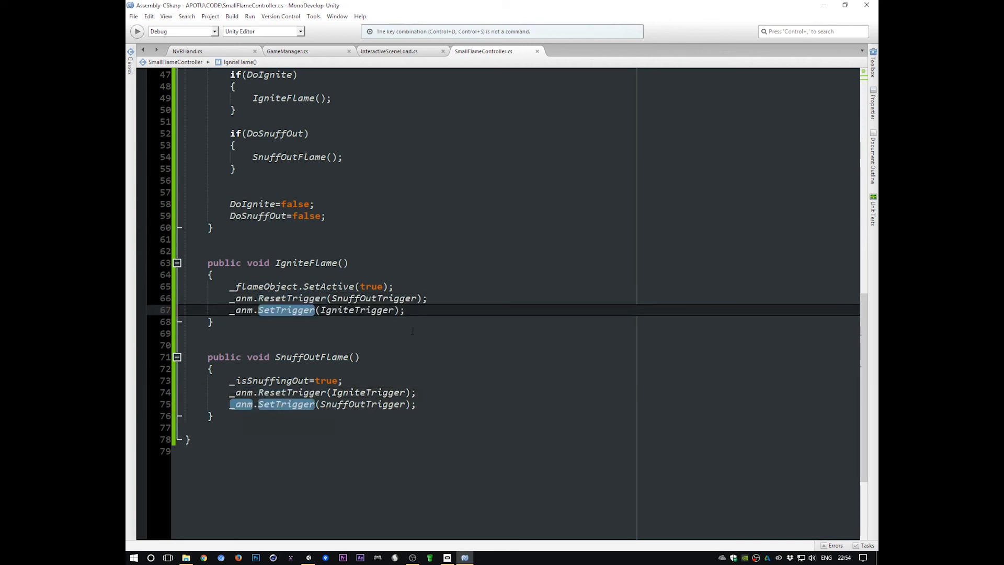
# Switch back to Unity, enter Play mode, and alternate Do Ignite and Do Snuff Out in quick succession on the Small Flame Controller
pyautogui.hotkey('alt', 'Tab')
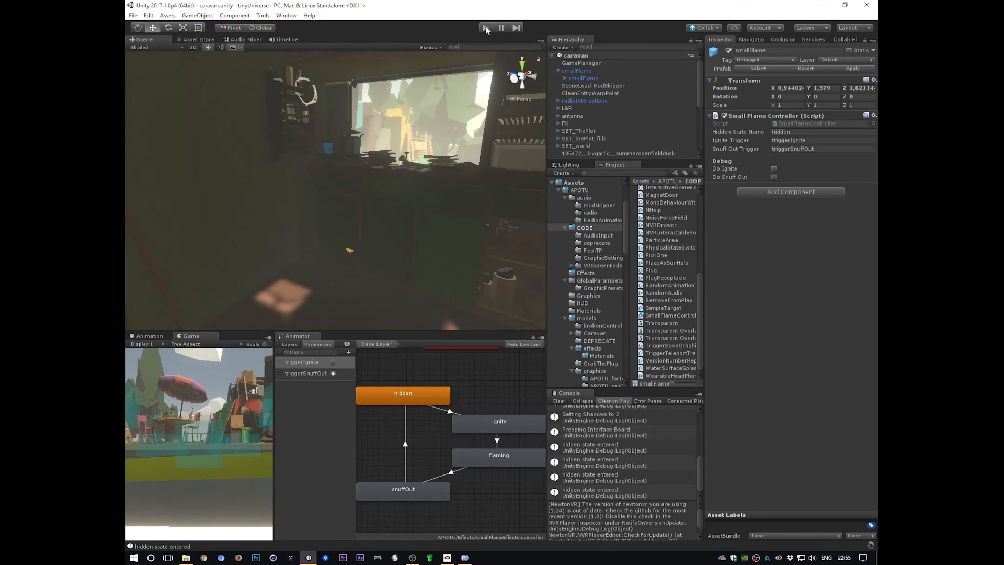
pyautogui.click(486, 29)
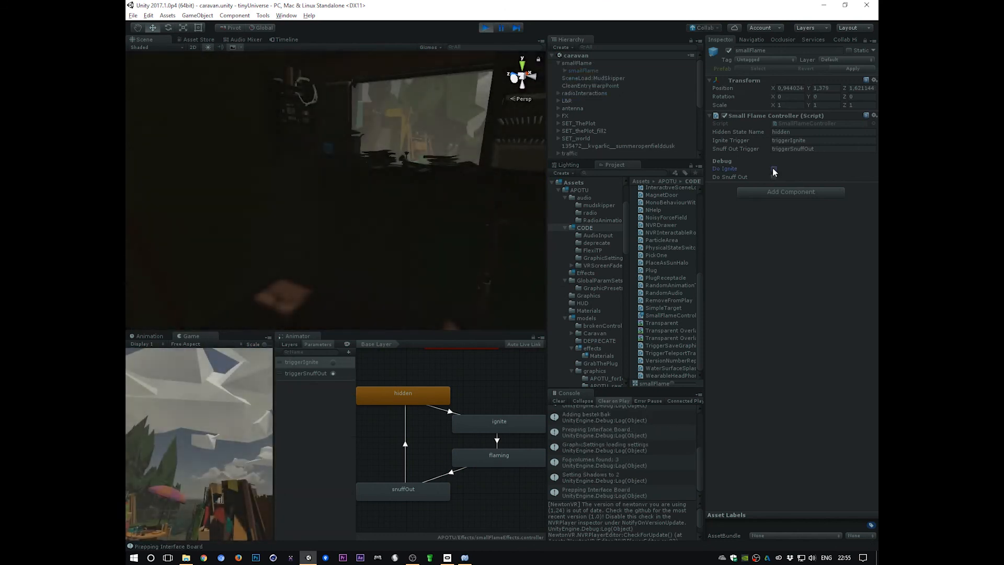
pyautogui.click(774, 169)
pyautogui.click(775, 177)
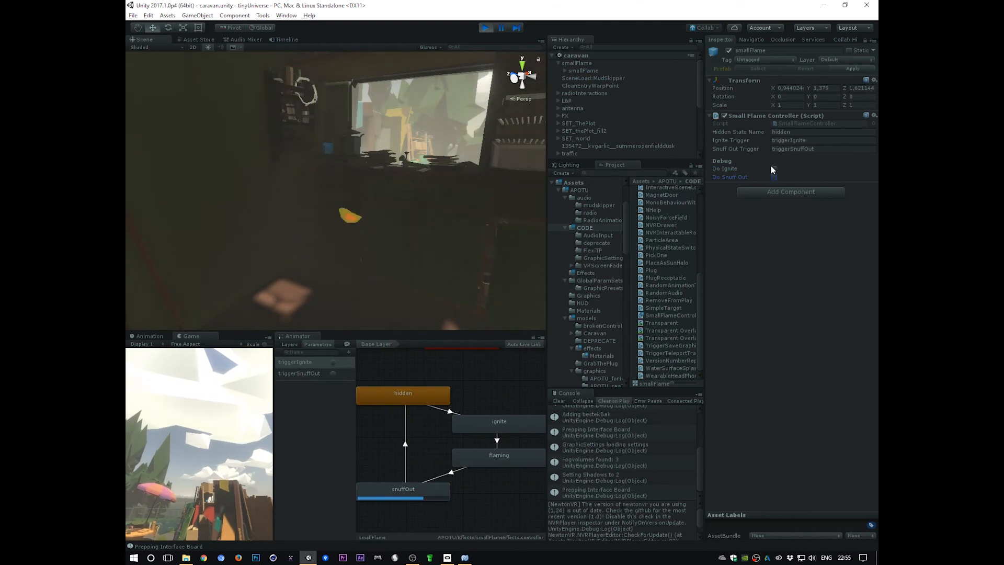
pyautogui.click(775, 168)
pyautogui.click(776, 176)
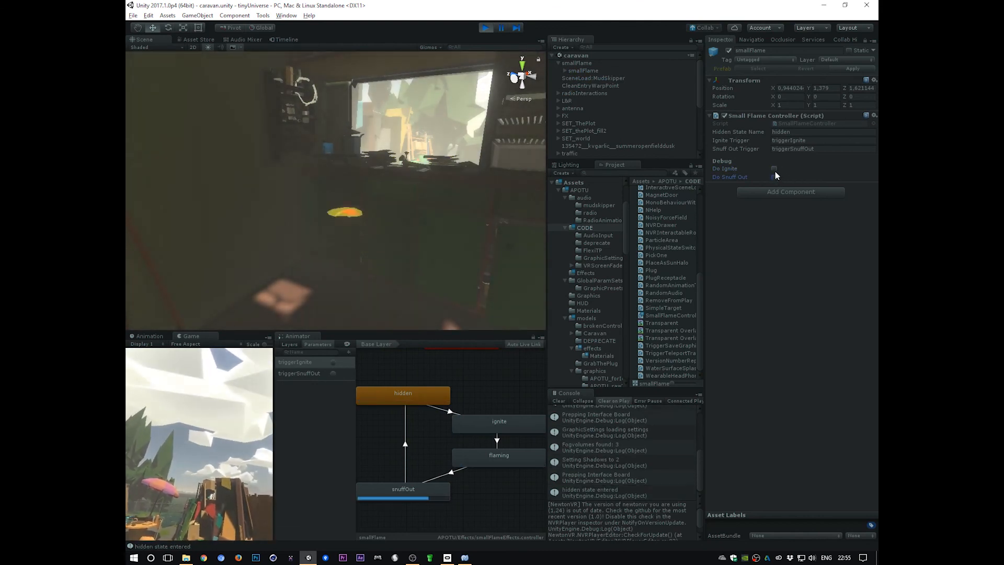
pyautogui.click(774, 169)
pyautogui.click(775, 176)
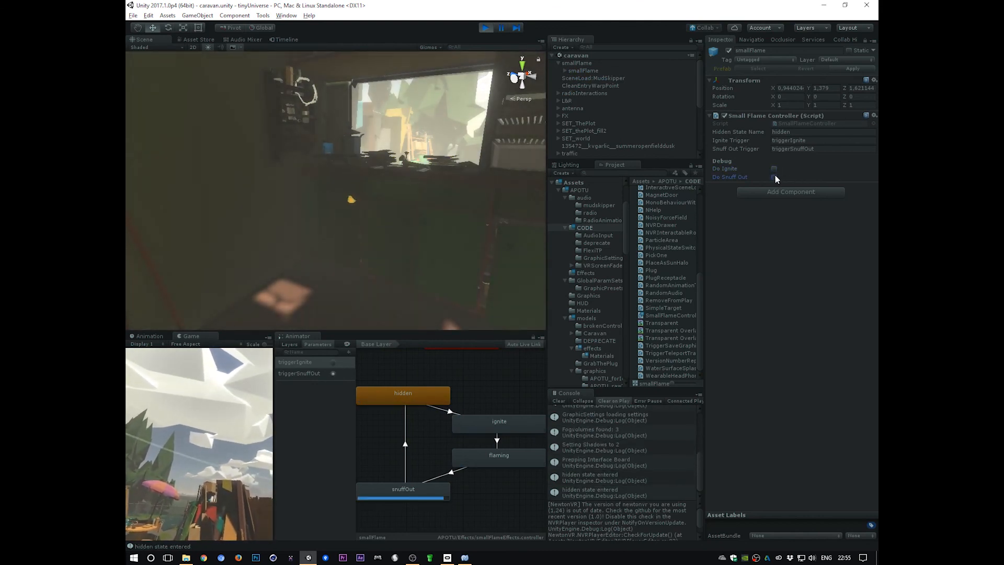
pyautogui.click(774, 168)
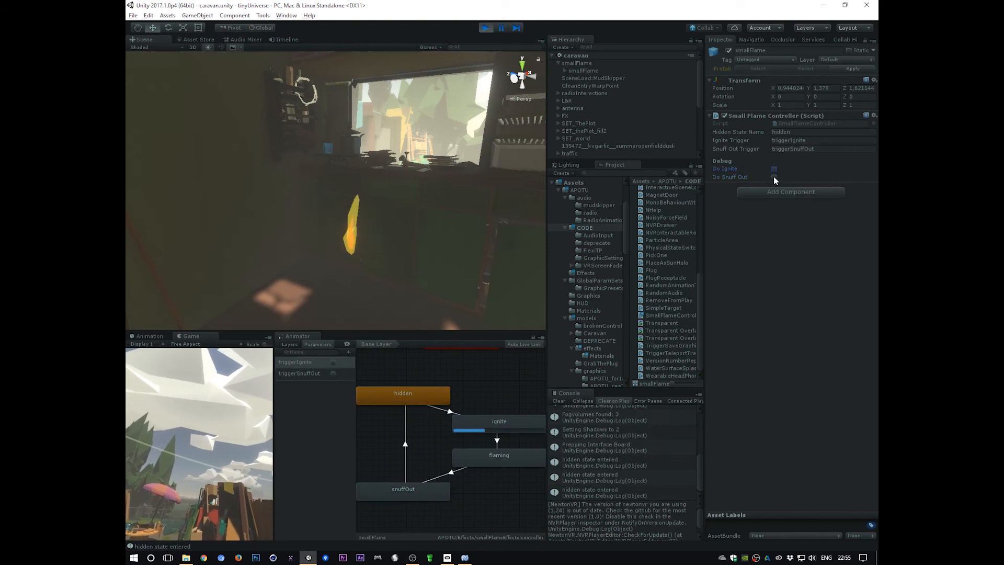
pyautogui.click(774, 177)
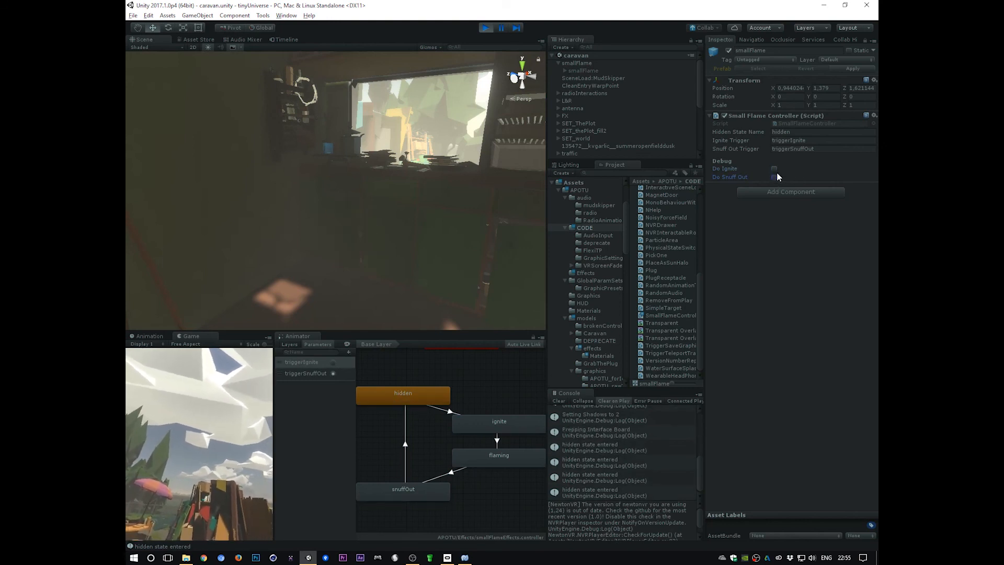
# Test rapid overlapping commands by running Do Snuff Out during the ignite state and repeating Do Ignite straight after it
pyautogui.click(774, 169)
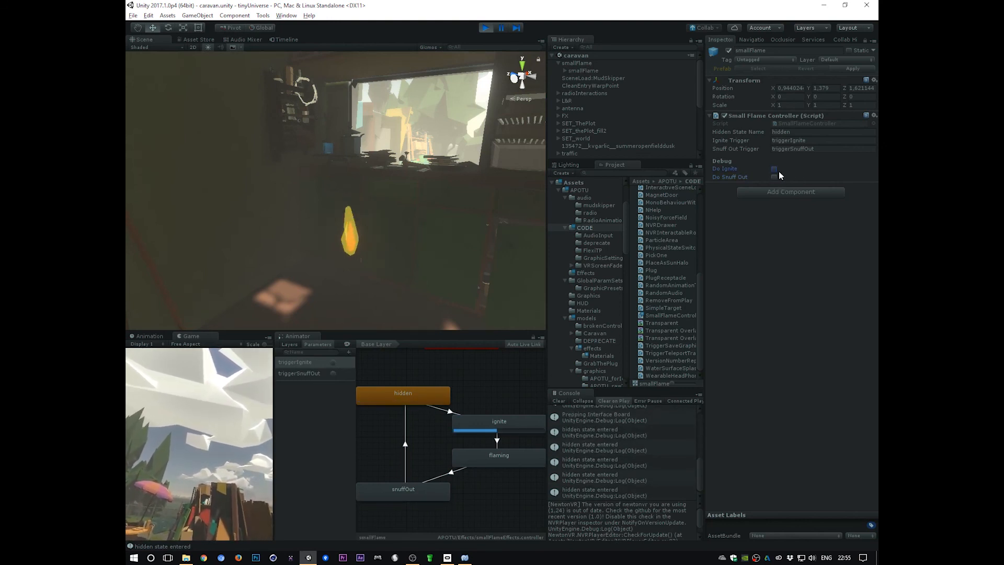
pyautogui.click(775, 176)
pyautogui.click(776, 168)
pyautogui.click(777, 178)
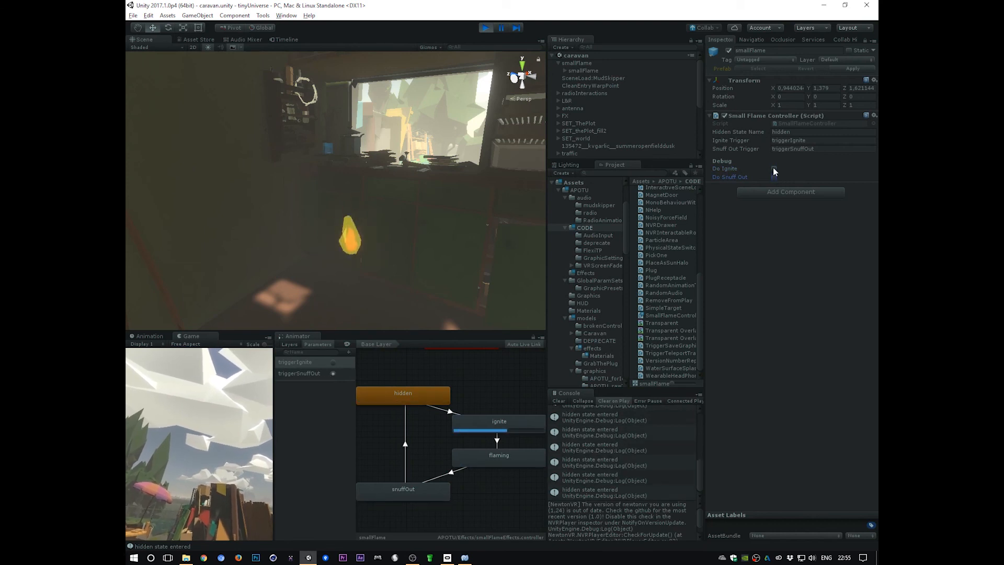
pyautogui.click(773, 168)
pyautogui.click(777, 168)
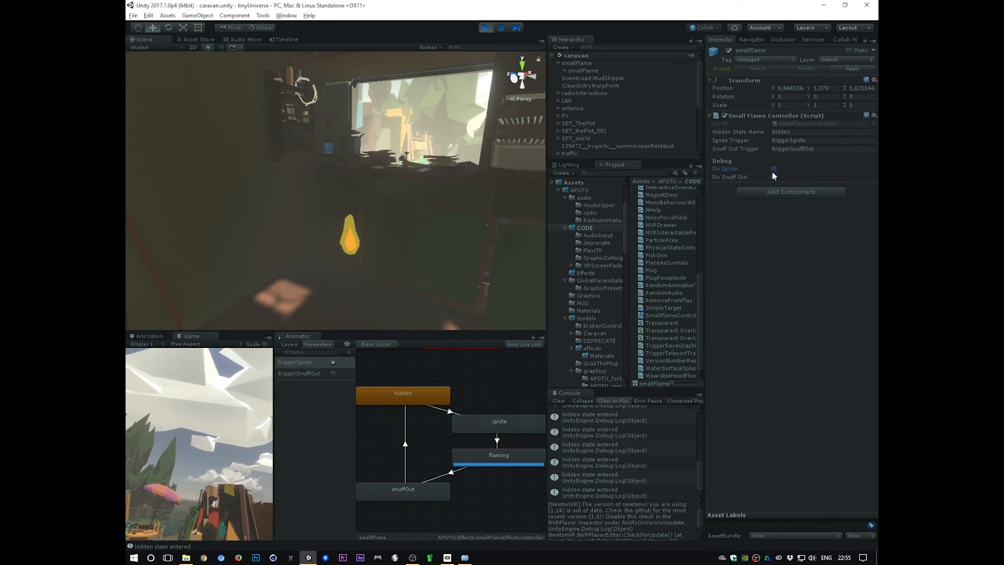
# Snuff out and re-ignite the flame at a slower pace from its flaming state, and select the snuffOut state in the Animator
pyautogui.click(773, 177)
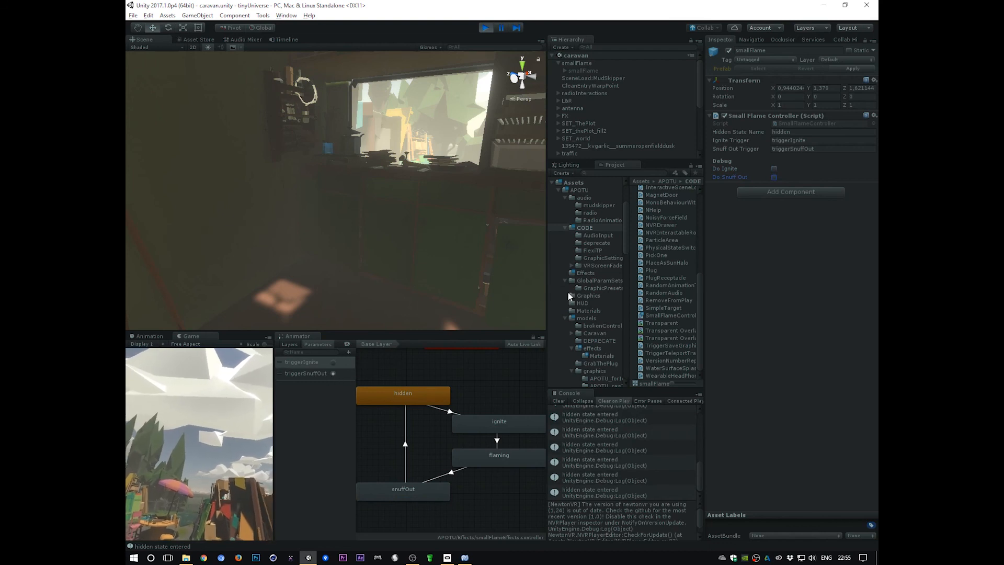
pyautogui.click(773, 168)
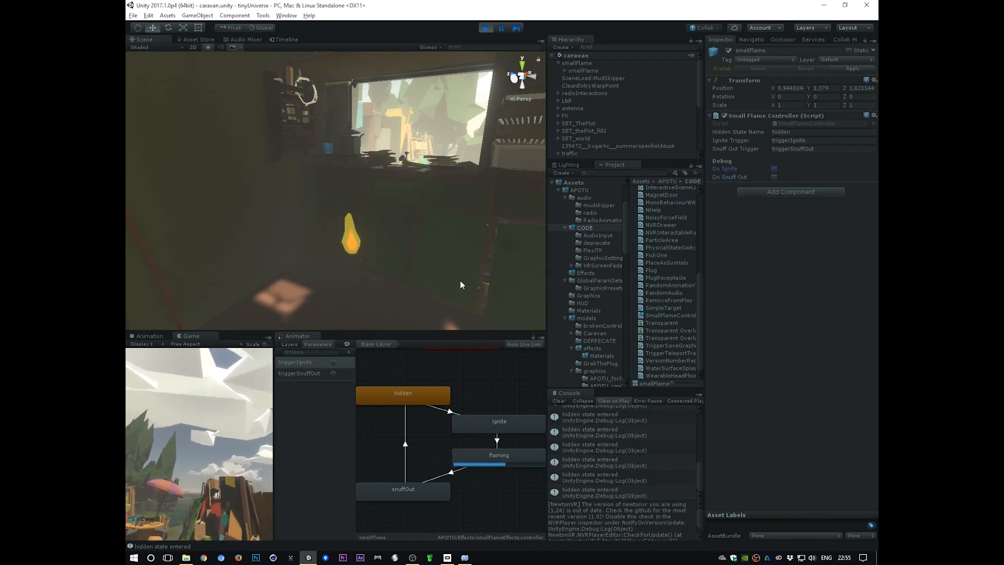
pyautogui.click(774, 177)
pyautogui.click(774, 169)
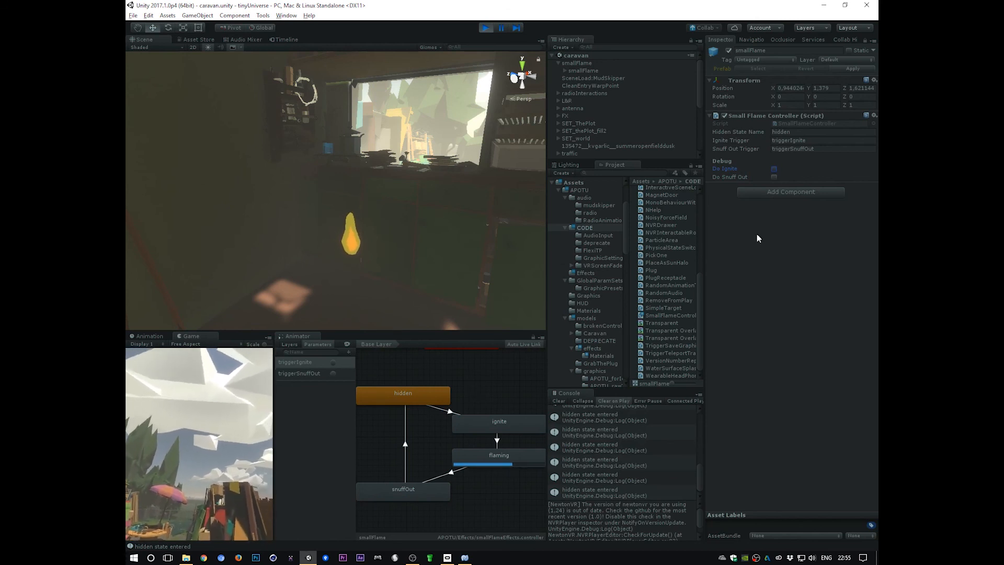
pyautogui.click(774, 177)
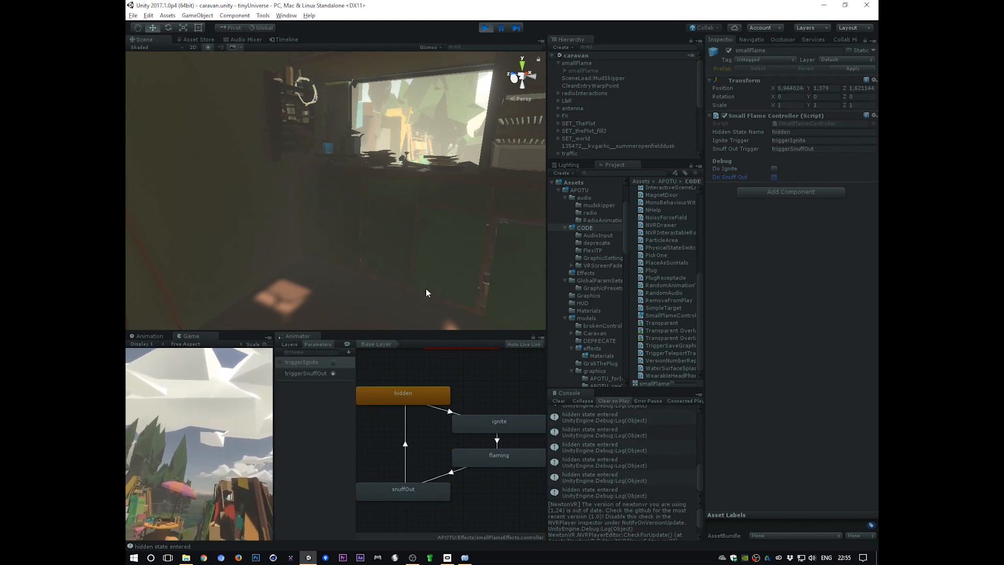
pyautogui.click(407, 490)
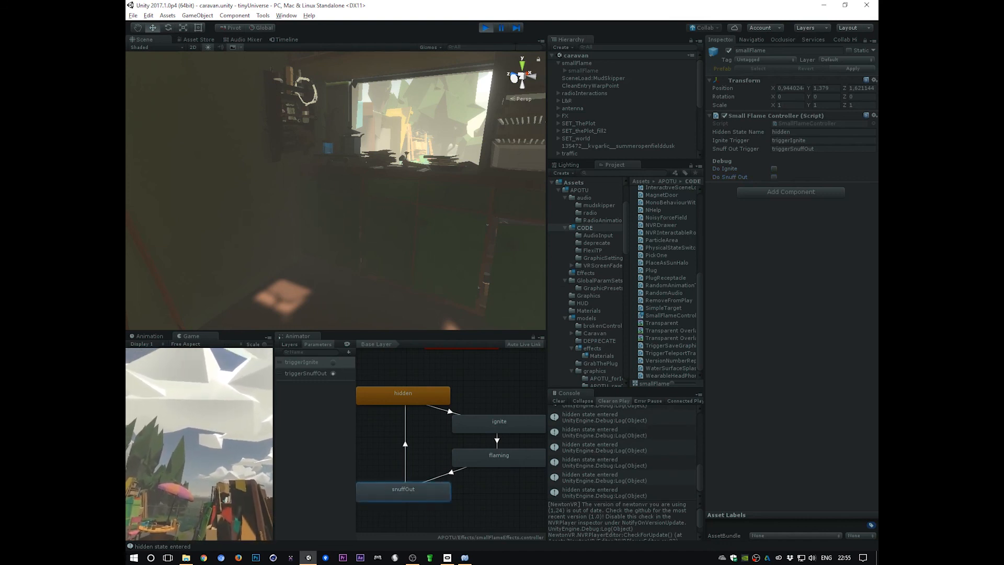
# Inspect the flaming -> snuffOut transition and scrub through the preview of the snuffOut -> hidden transition
pyautogui.click(453, 474)
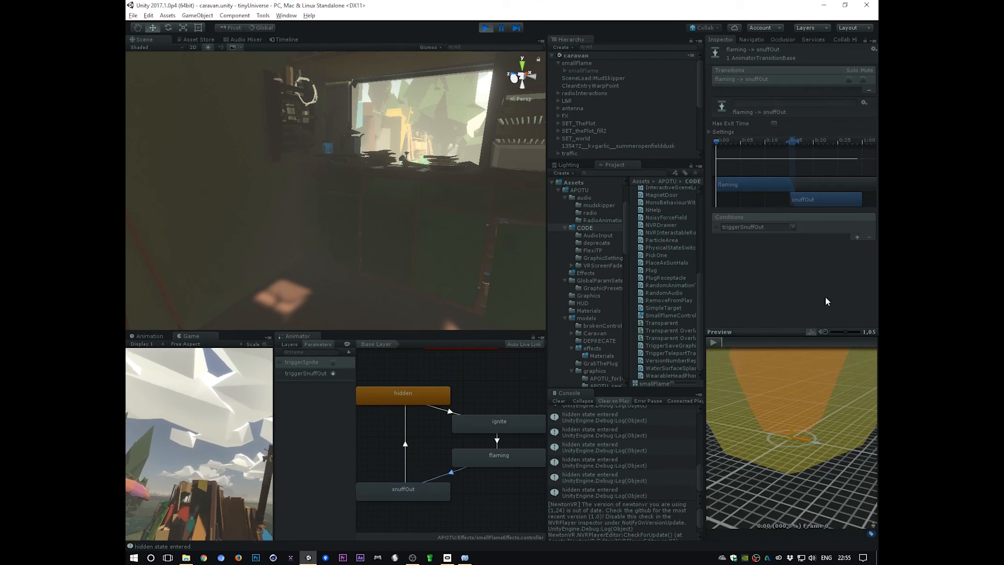
pyautogui.click(405, 473)
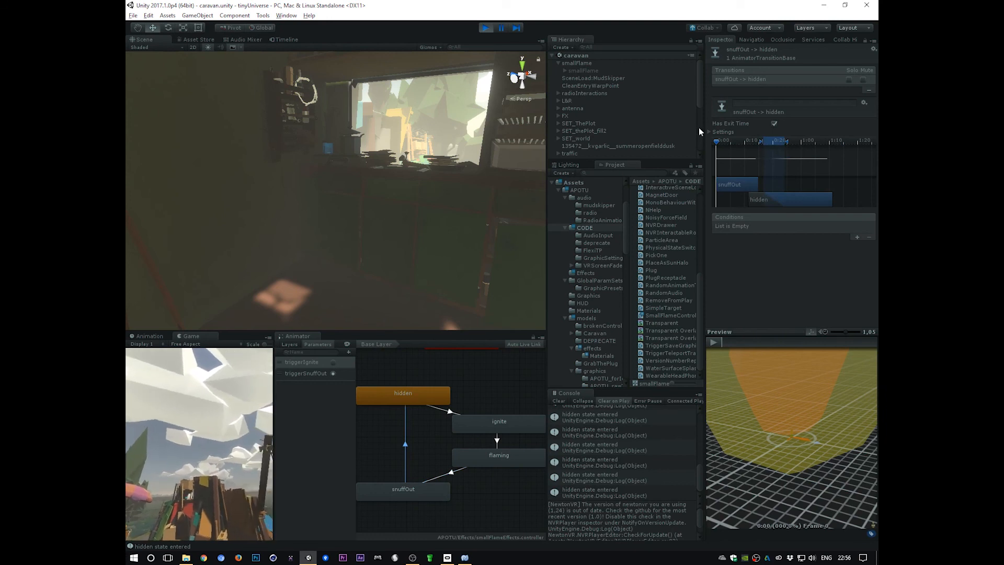
pyautogui.moveTo(719, 146); pyautogui.dragTo(751, 144)
pyautogui.scroll(-5, 796, 420)
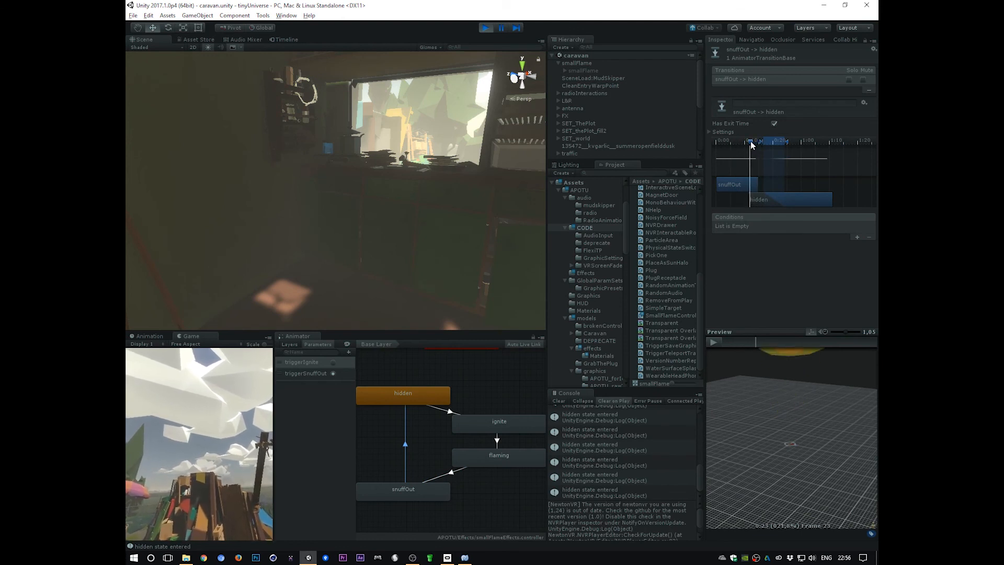
pyautogui.moveTo(751, 141); pyautogui.dragTo(761, 143)
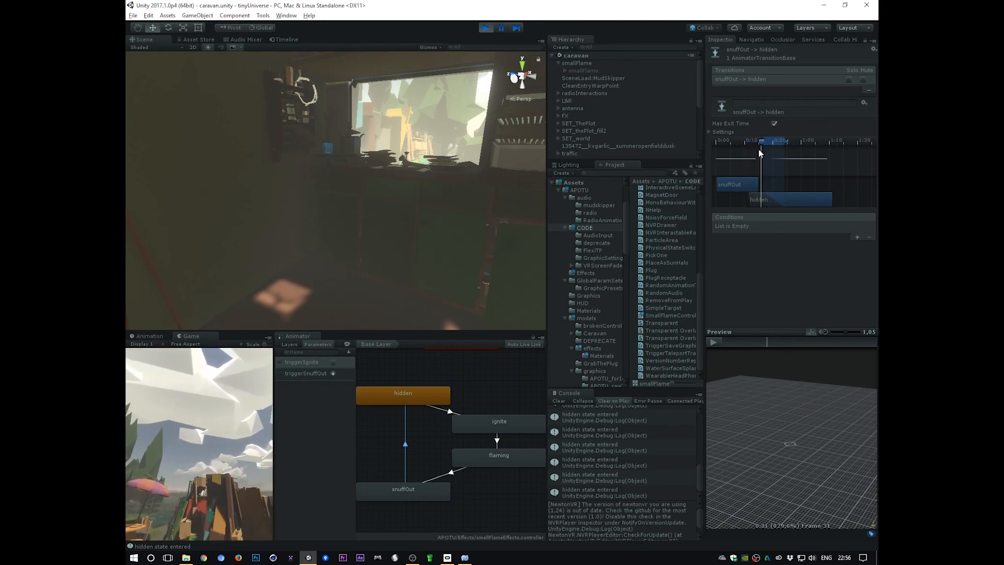
pyautogui.moveTo(802, 379); pyautogui.dragTo(803, 383)
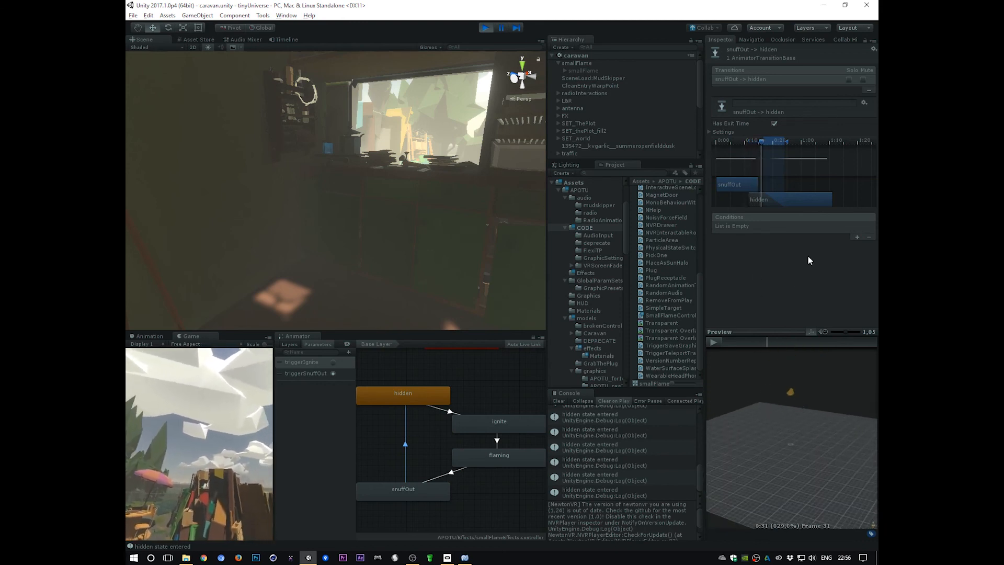
pyautogui.moveTo(748, 142); pyautogui.dragTo(766, 143)
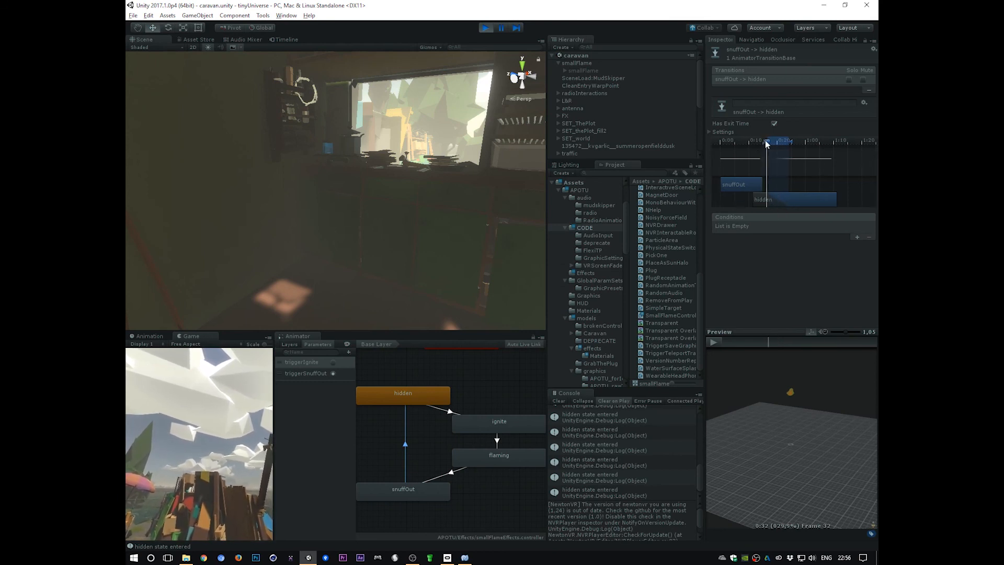
# Give the snuffOut -> hidden transition zero duration, exit time 1 and transition offset 0, and scrub its preview
pyautogui.moveTo(765, 141)
pyautogui.mouseDown()
pyautogui.moveTo(789, 144)
pyautogui.moveTo(761, 142)
pyautogui.mouseUp()
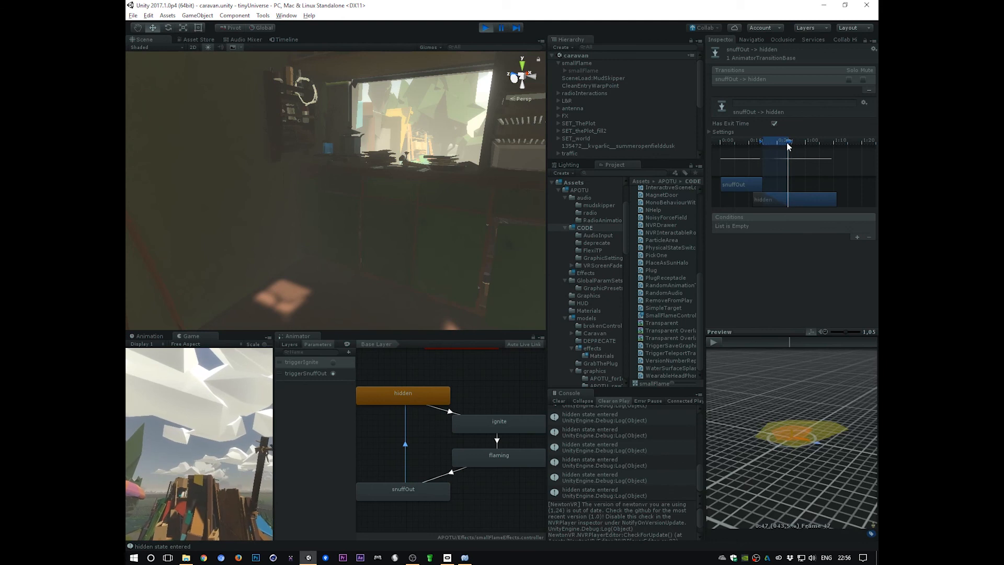
pyautogui.moveTo(789, 142); pyautogui.dragTo(759, 145)
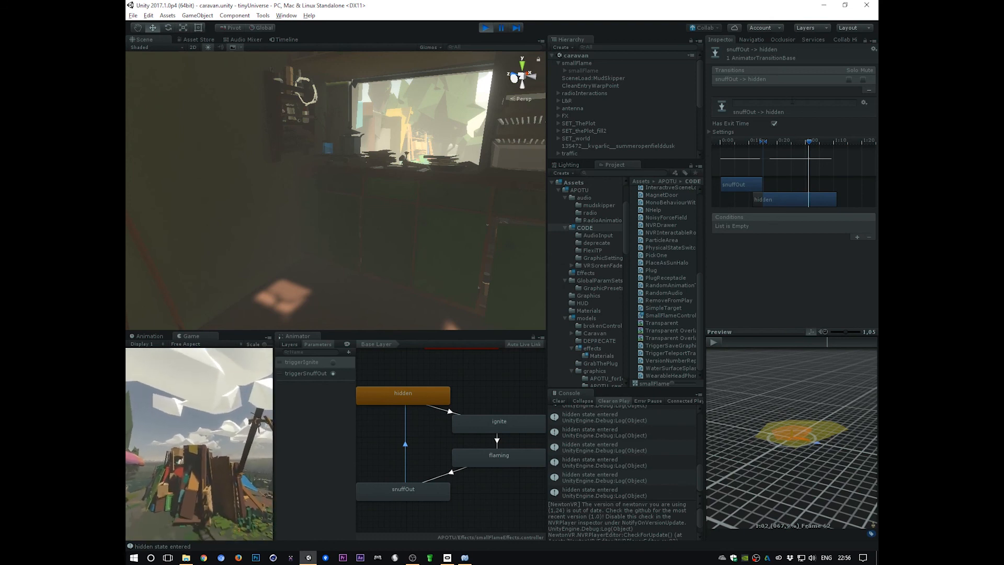
pyautogui.click(709, 132)
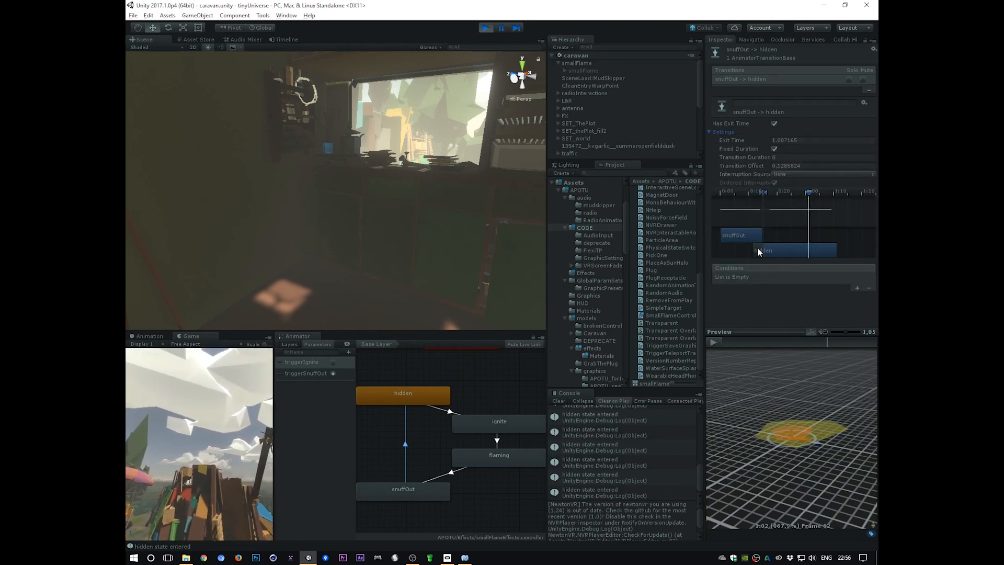
pyautogui.click(817, 140)
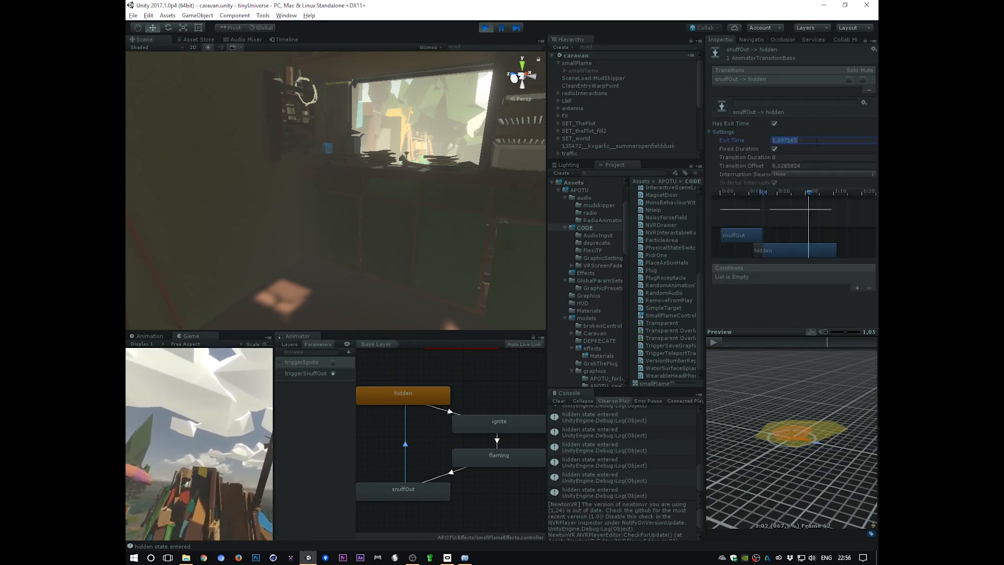
pyautogui.write('1')
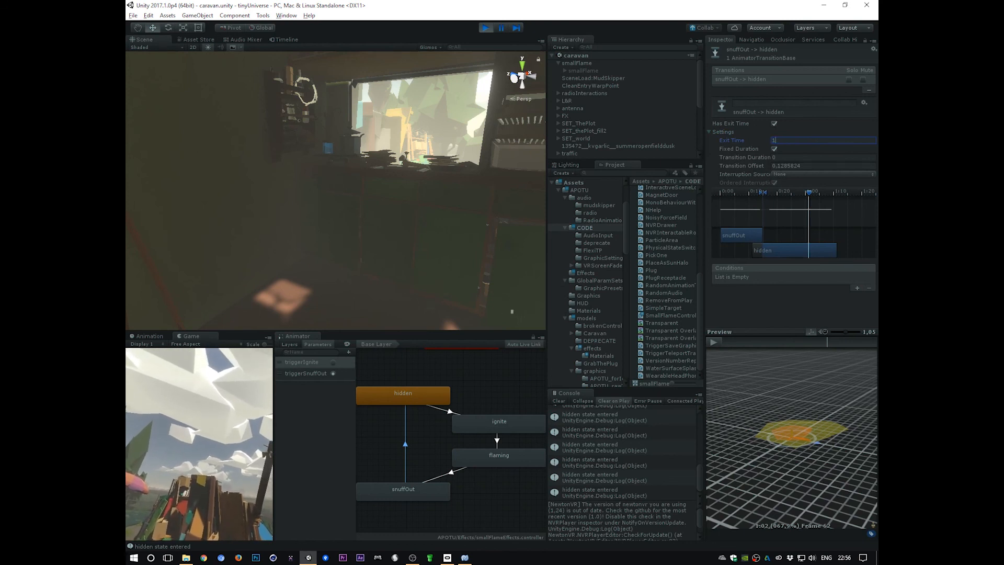
pyautogui.click(796, 166)
pyautogui.write('0')
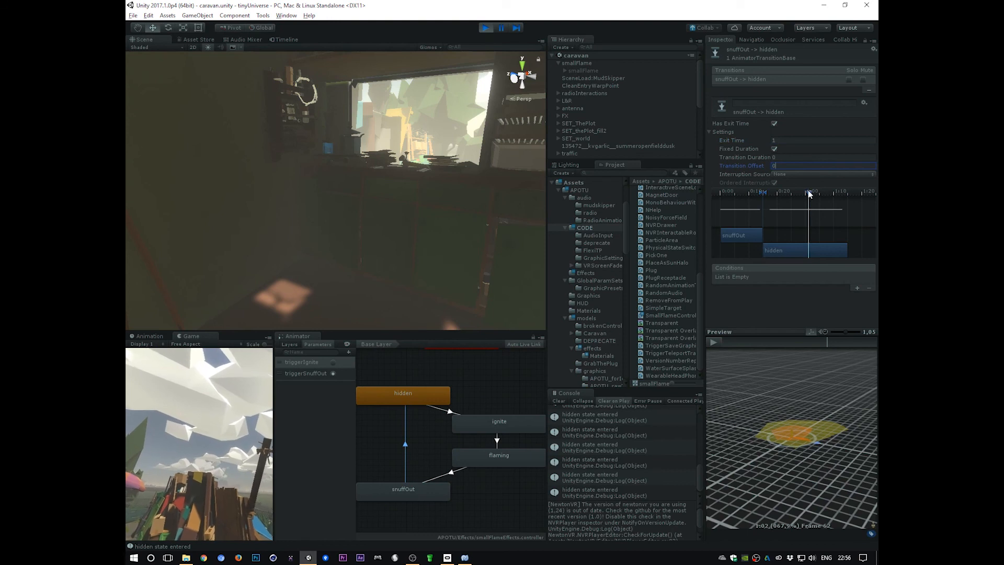
pyautogui.moveTo(808, 195); pyautogui.dragTo(730, 195)
pyautogui.moveTo(739, 363); pyautogui.dragTo(758, 393)
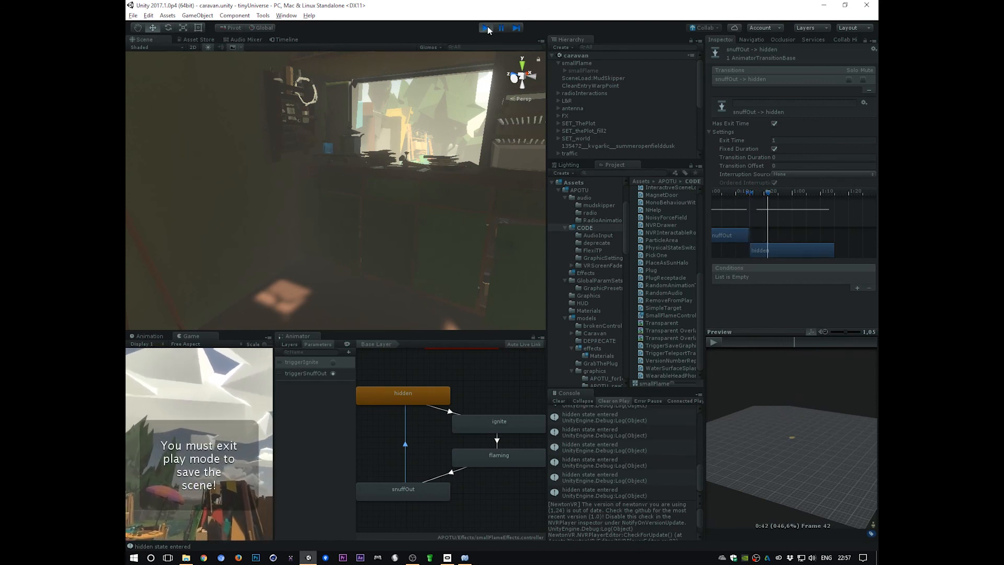
# Select the parent smallFlame object and run Do Ignite followed by Do Snuff Out twice
pyautogui.click(580, 63)
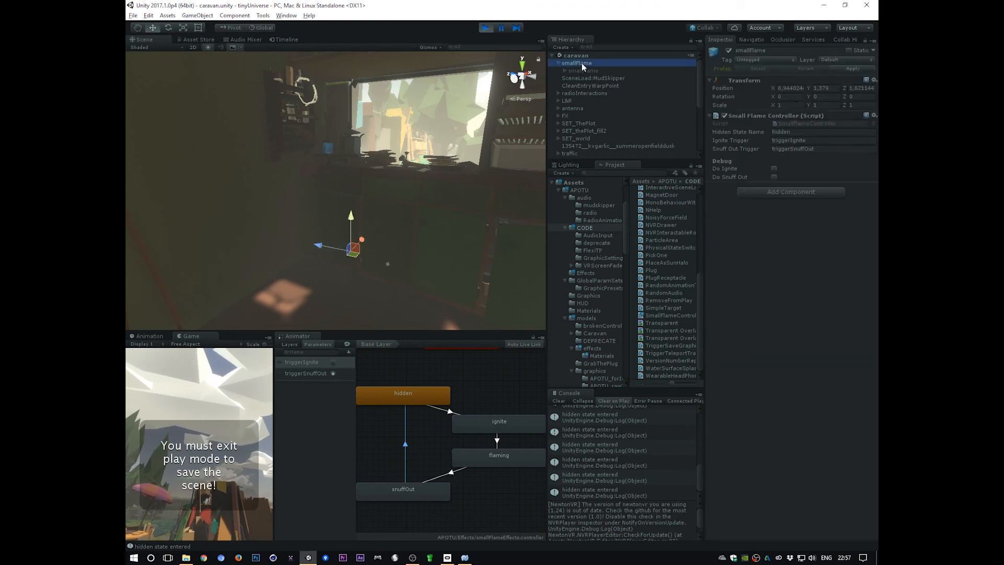
pyautogui.click(774, 168)
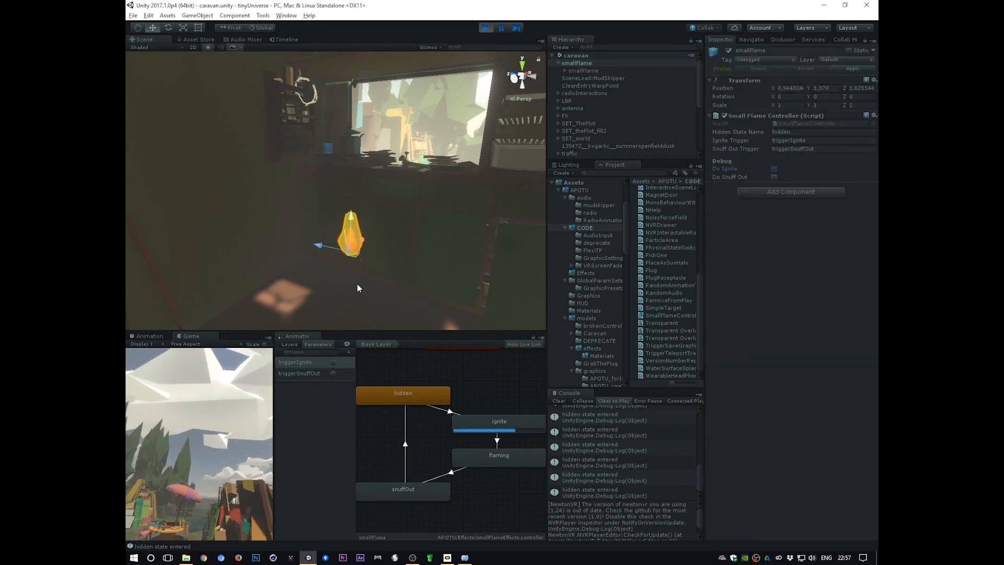
pyautogui.click(774, 177)
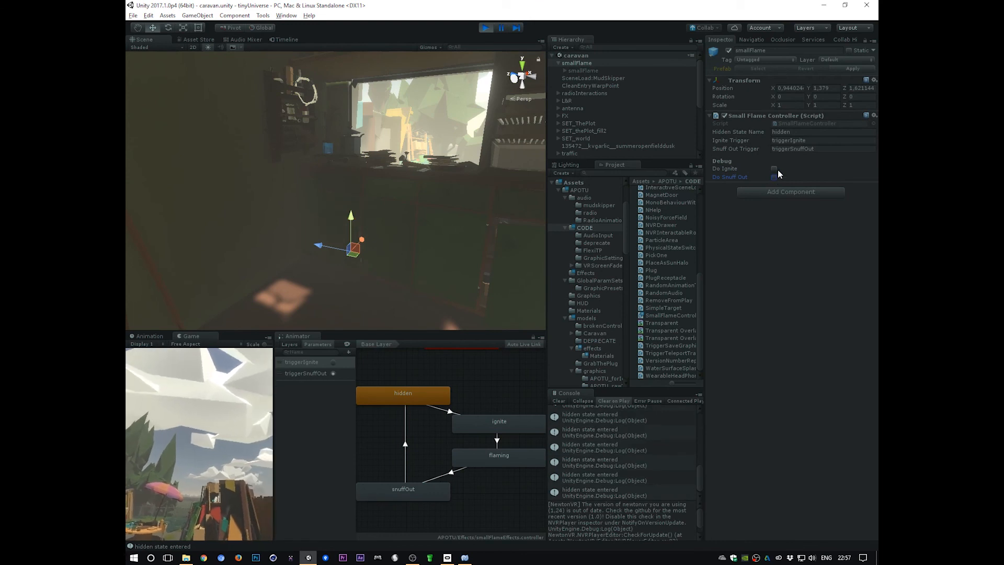
pyautogui.click(775, 169)
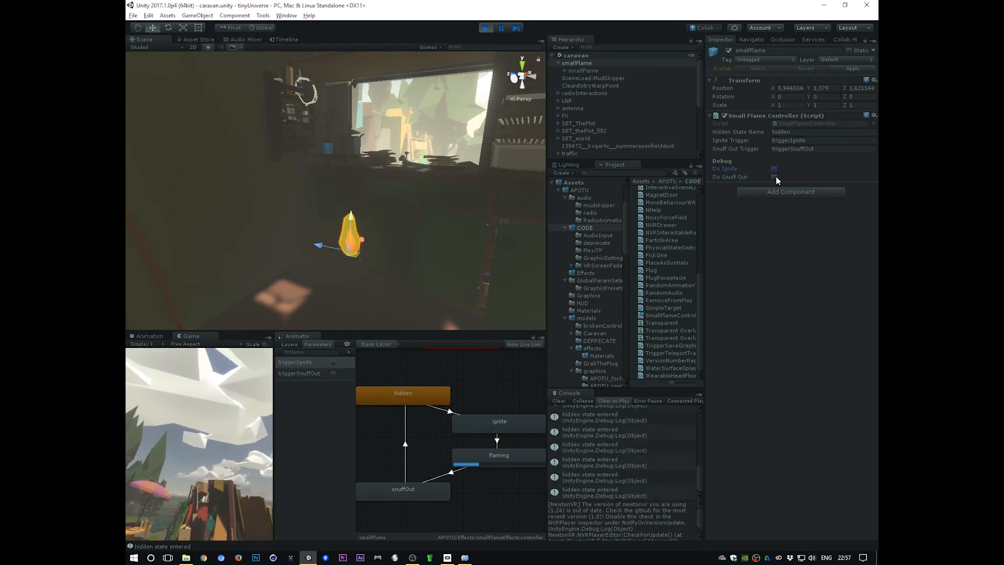
pyautogui.click(774, 177)
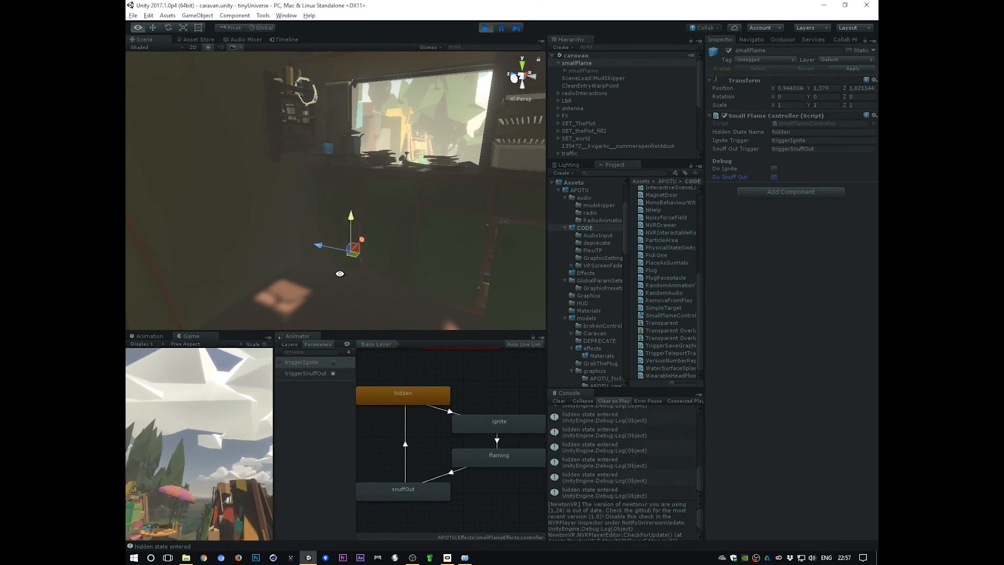
# Ignite the flame from a closer viewpoint and move smallFlame to about Y 1.41, Z 1.66
pyautogui.keyDown('alt'); pyautogui.moveTo(340, 274); pyautogui.dragTo(395, 272); pyautogui.keyUp('alt')
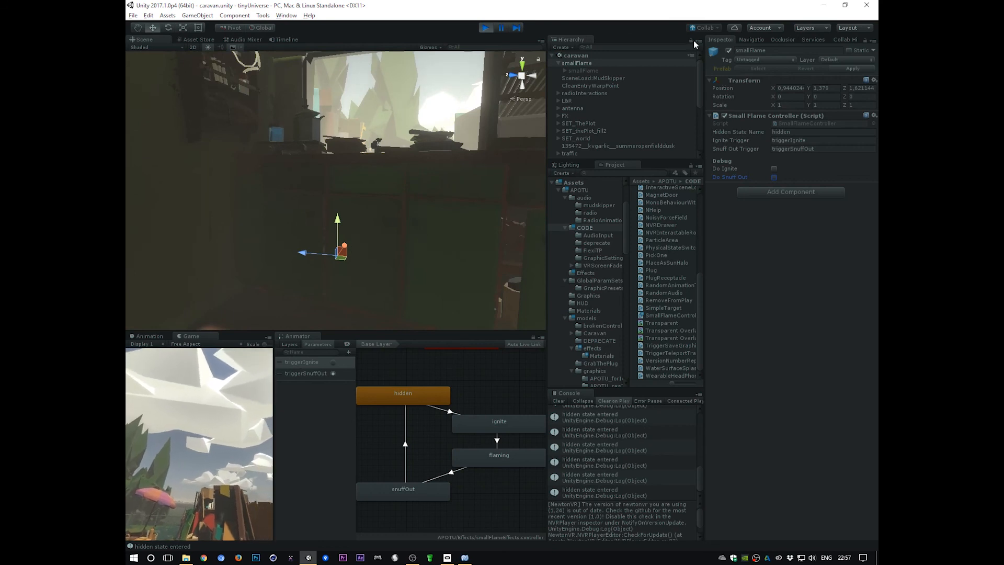
pyautogui.click(775, 169)
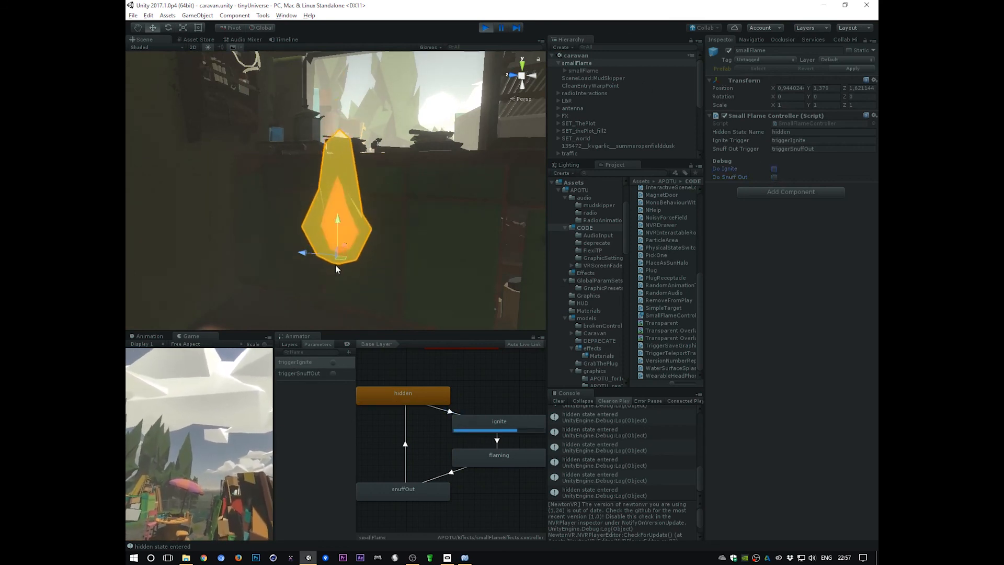
pyautogui.moveTo(341, 250); pyautogui.dragTo(268, 222)
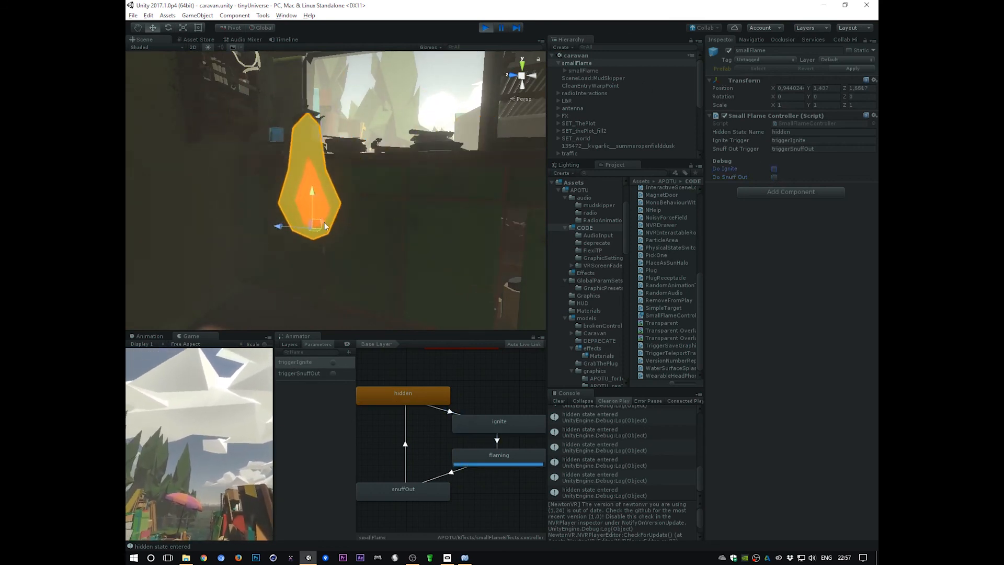
# Try tilting the burning smallFlame by about -11 degrees on X, and undo the rotation
pyautogui.press('e')
pyautogui.moveTo(324, 199)
pyautogui.mouseDown()
pyautogui.moveTo(351, 234)
pyautogui.moveTo(260, 166)
pyautogui.moveTo(332, 210)
pyautogui.mouseUp()
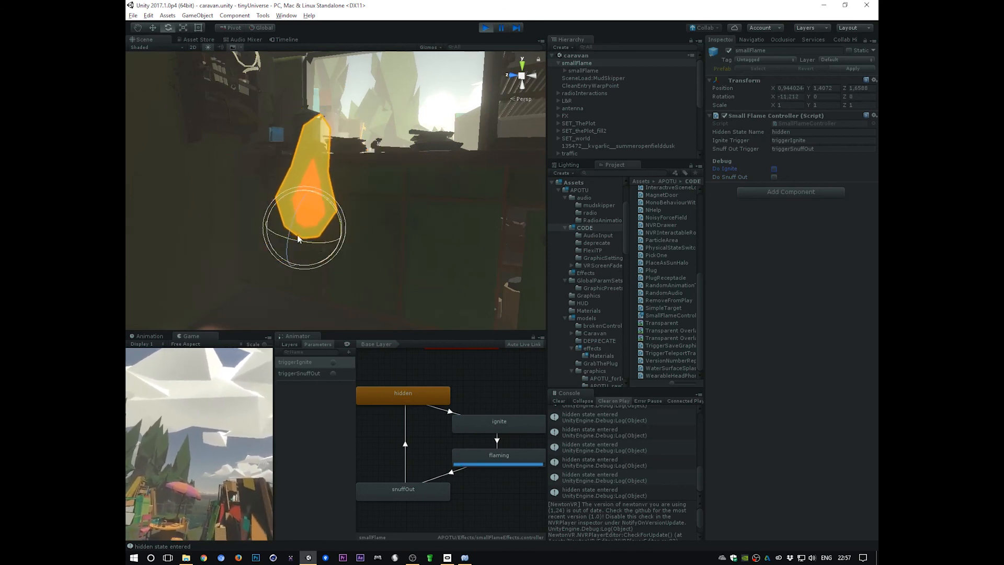
pyautogui.hotkey('ctrl', 'z')
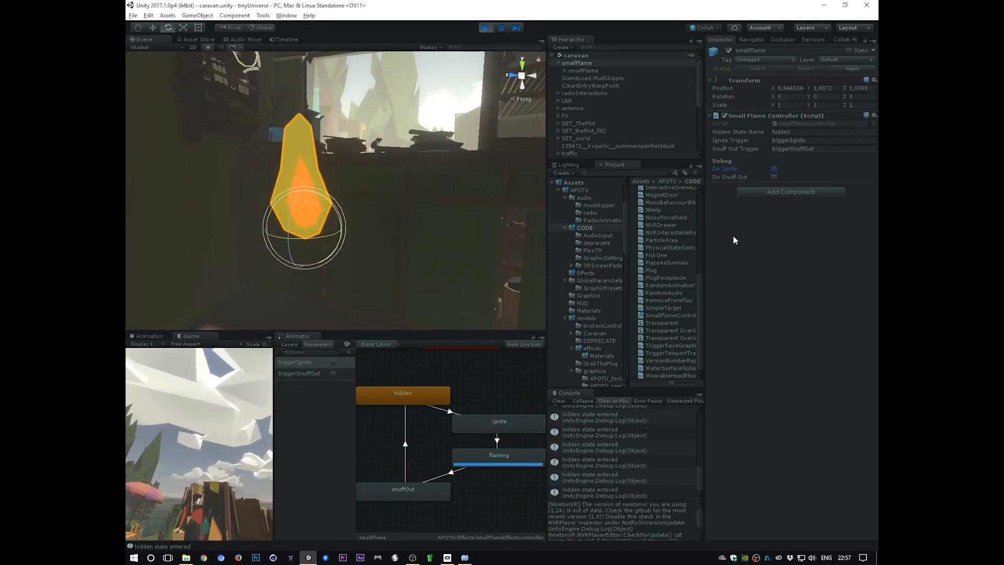
# Snuff out the moved flame, re-ignite it, and examine it burning from a different angle in the scene
pyautogui.click(774, 178)
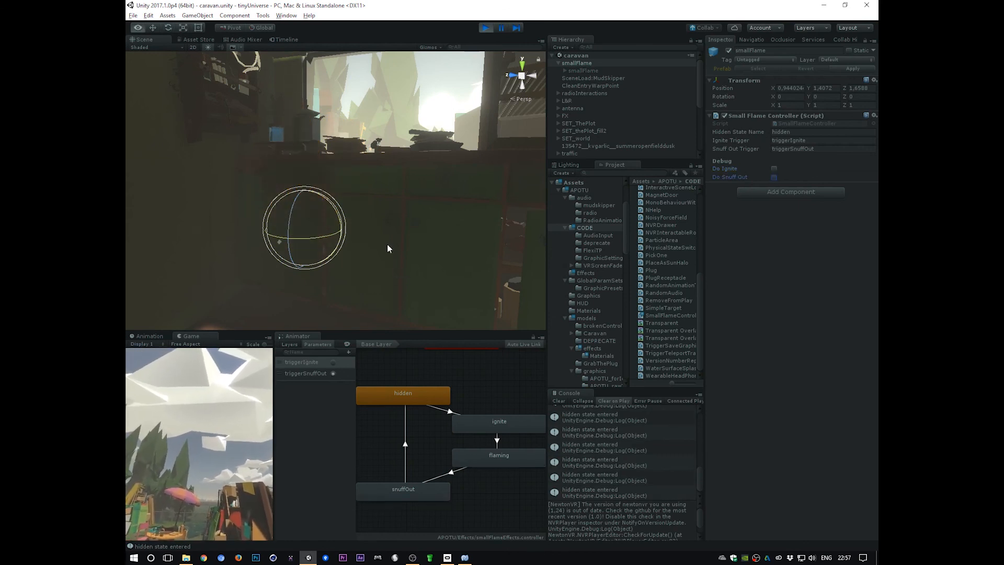
pyautogui.scroll(-3, 388, 245)
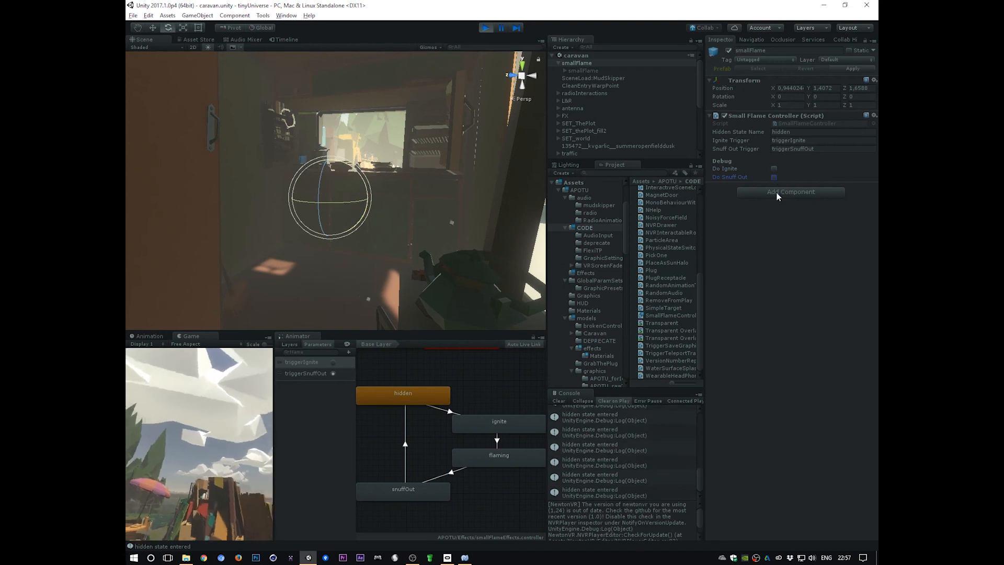
pyautogui.keyDown('alt'); pyautogui.moveTo(382, 223); pyautogui.dragTo(679, 212, button='right'); pyautogui.keyUp('alt')
pyautogui.moveTo(394, 216); pyautogui.dragTo(407, 275, button='middle')
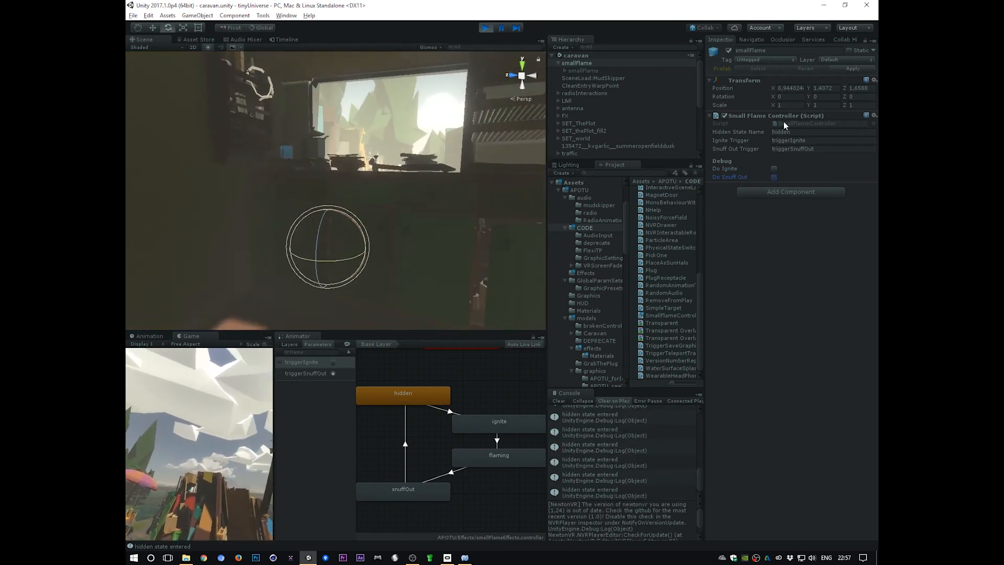
pyautogui.click(774, 169)
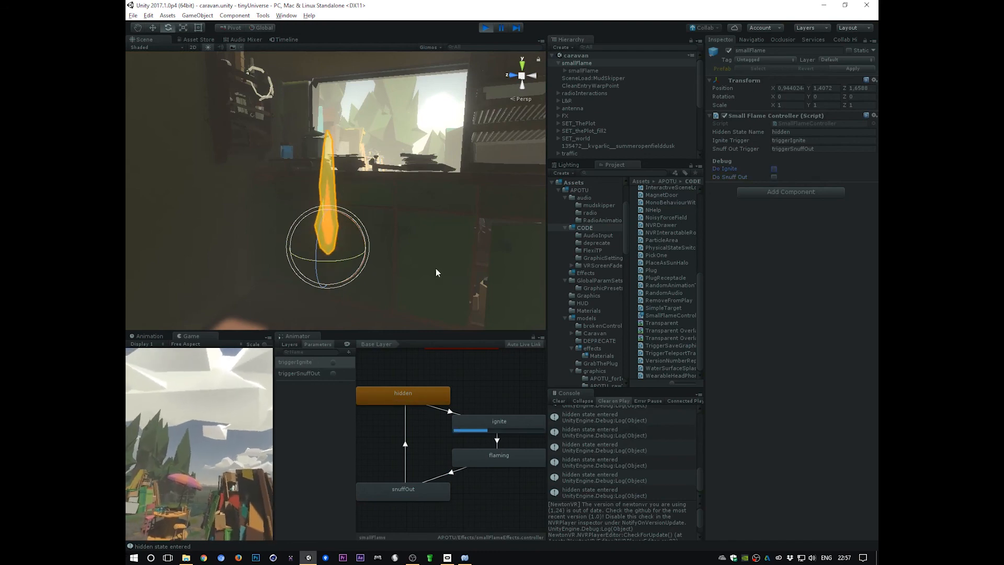
pyautogui.keyDown('alt'); pyautogui.moveTo(439, 249); pyautogui.dragTo(392, 294); pyautogui.keyUp('alt')
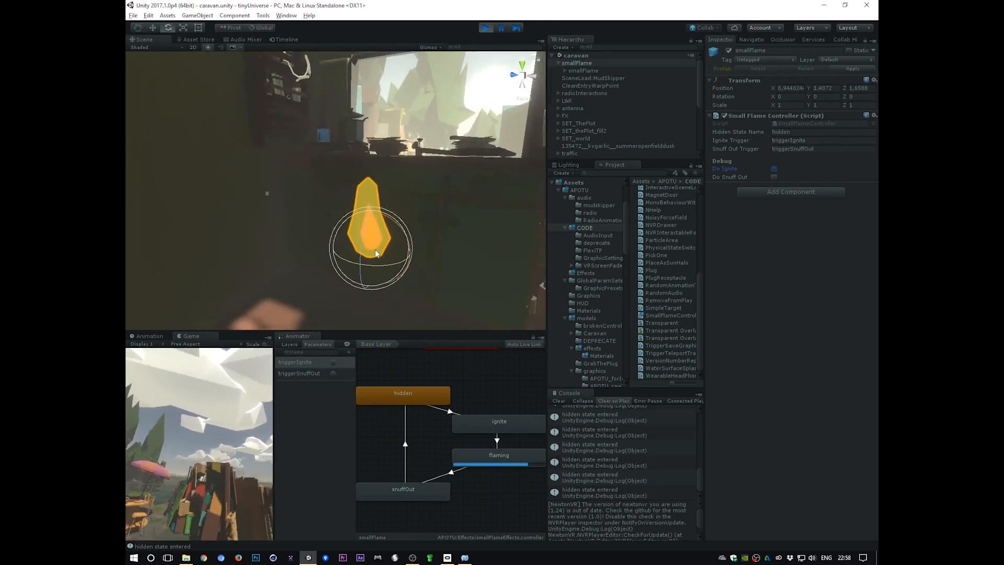